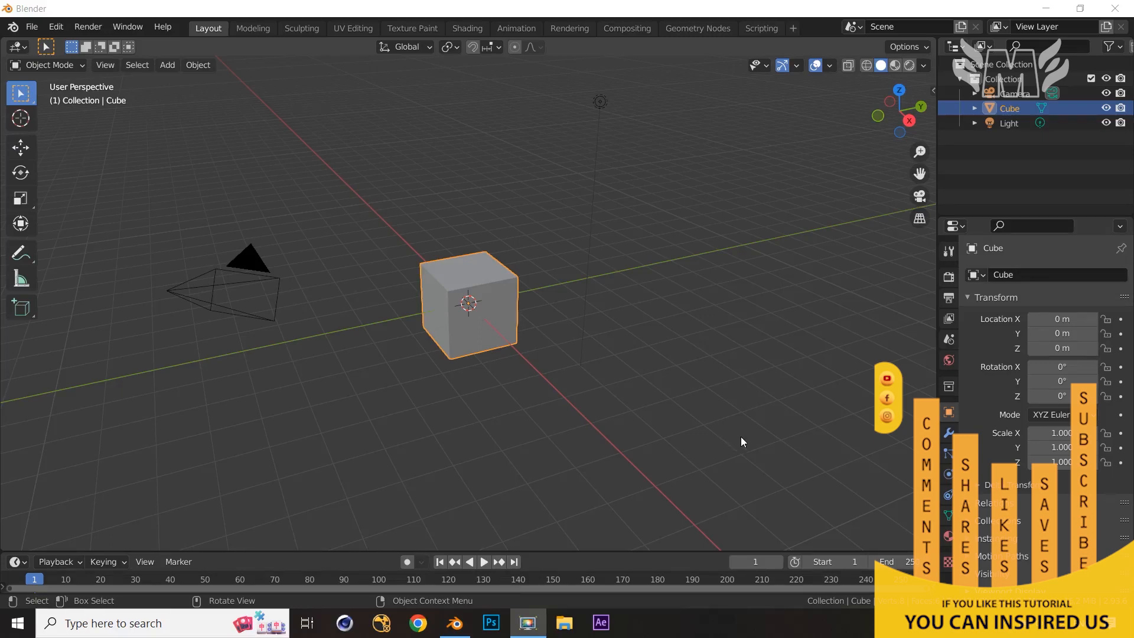
# Delete all the default objects in the scene: the cube, camera and light.
pyautogui.moveTo(742, 437); pyautogui.dragTo(722, 424, button='middle')
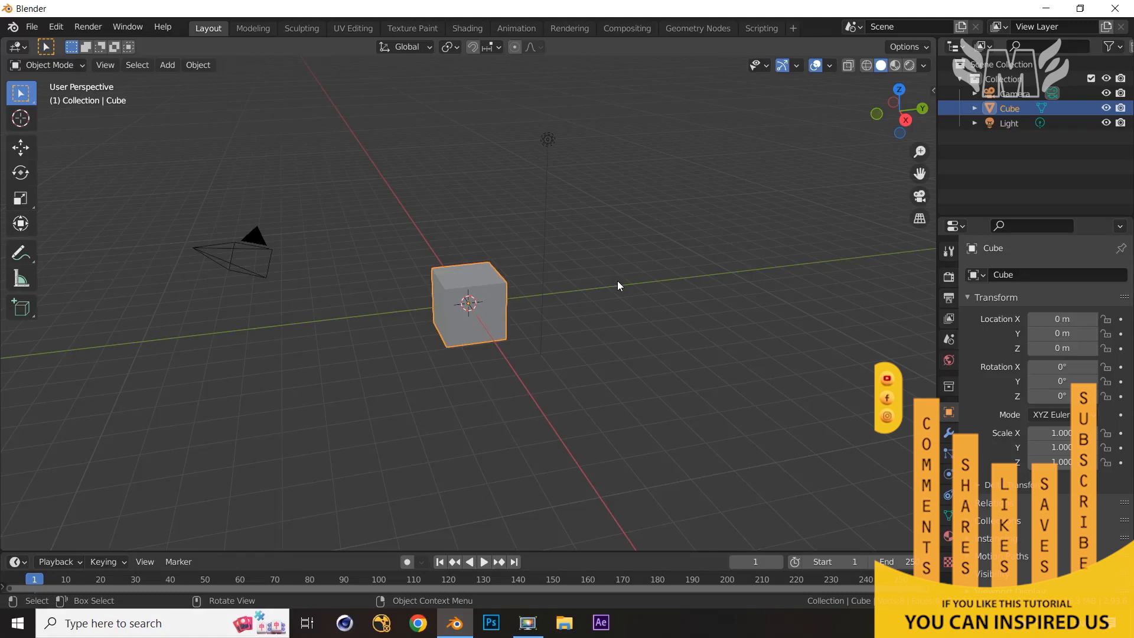
pyautogui.press('a')
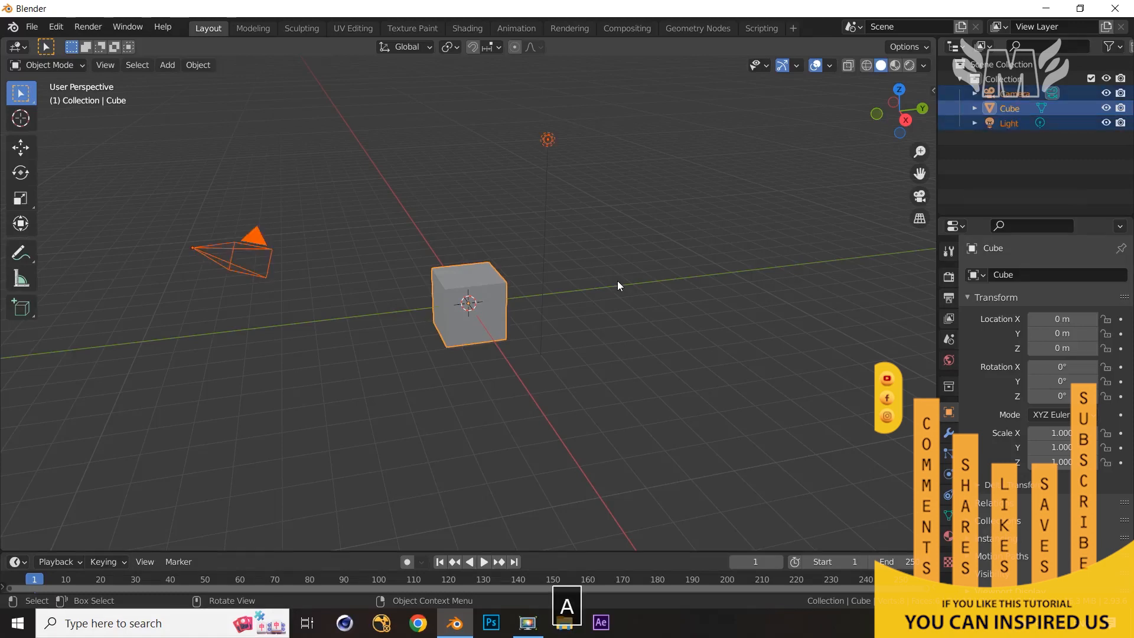
pyautogui.press('x')
pyautogui.click(618, 282)
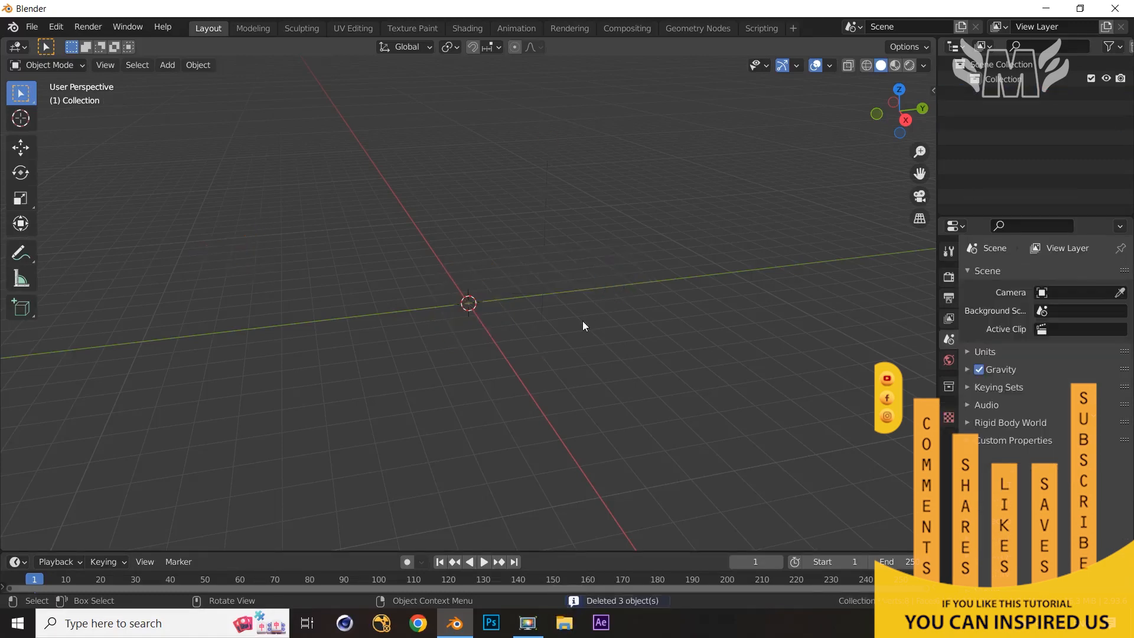
# Add the green-shaded desk lamp picture from the Desktop folder as a reference image aligned to the front view.
pyautogui.moveTo(583, 325); pyautogui.dragTo(592, 321, button='middle')
pyautogui.press('KP_1')
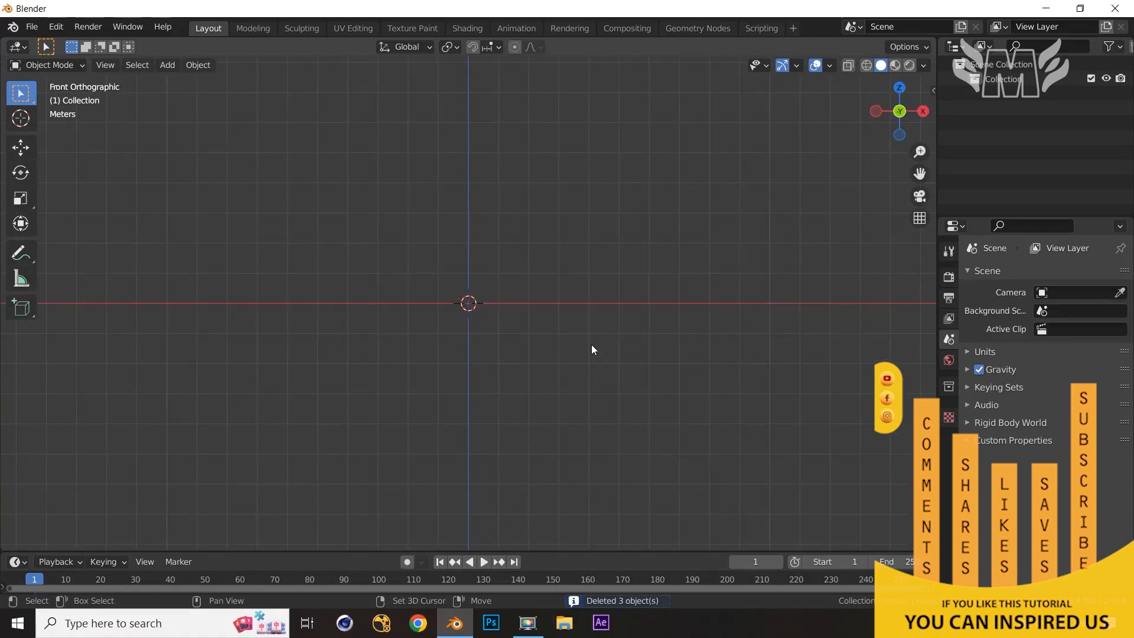
pyautogui.hotkey('shift', 'a')
pyautogui.moveTo(593, 349)
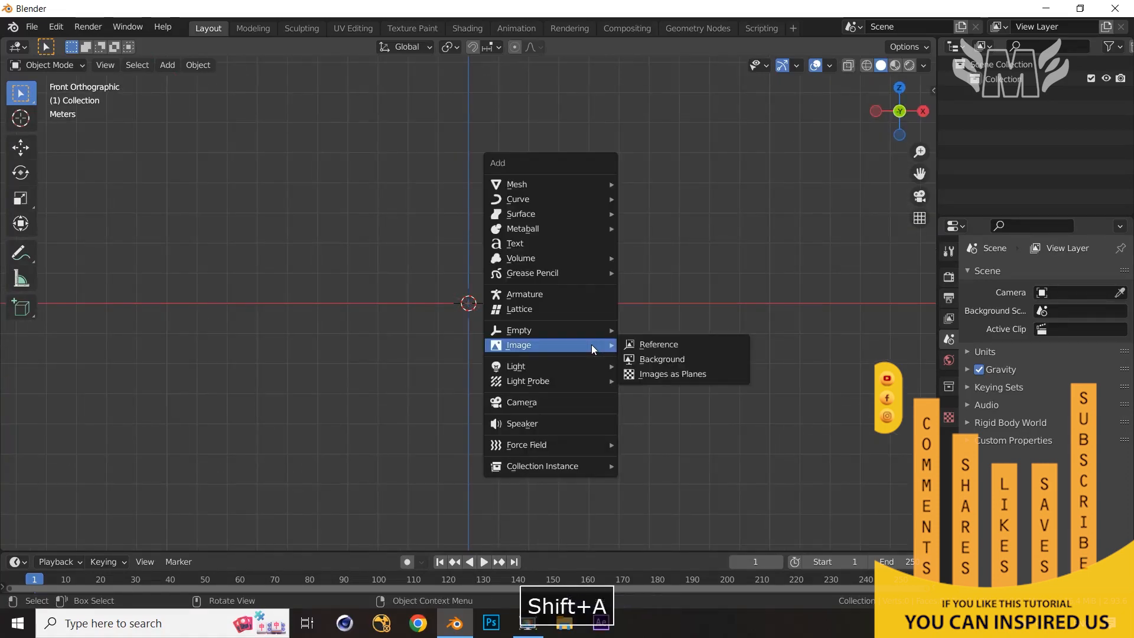
pyautogui.click(655, 344)
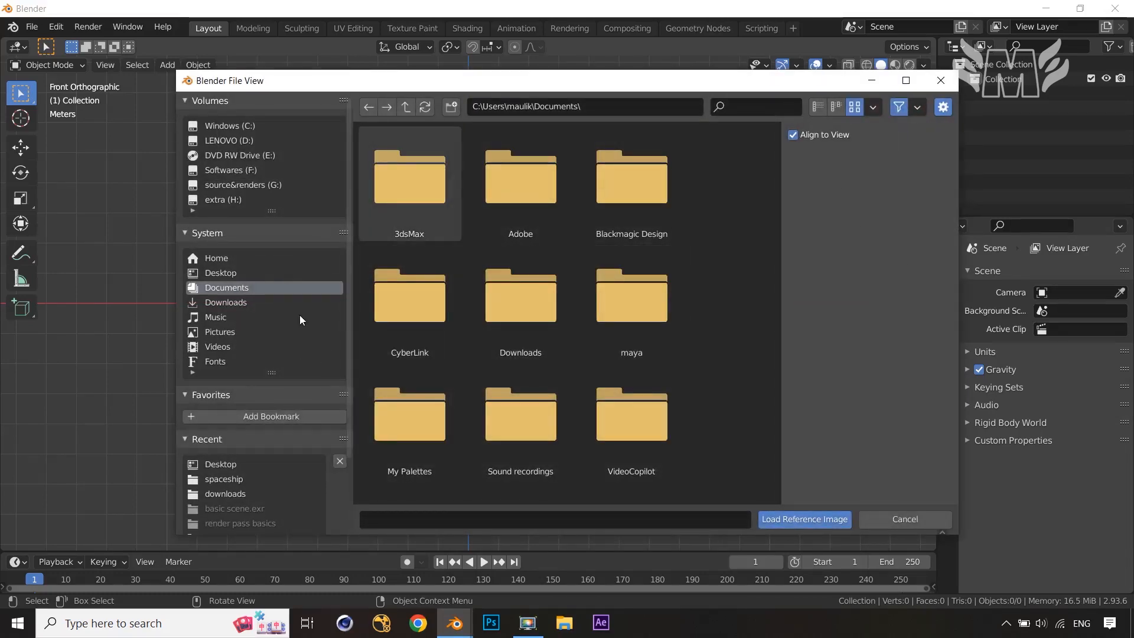
pyautogui.click(250, 273)
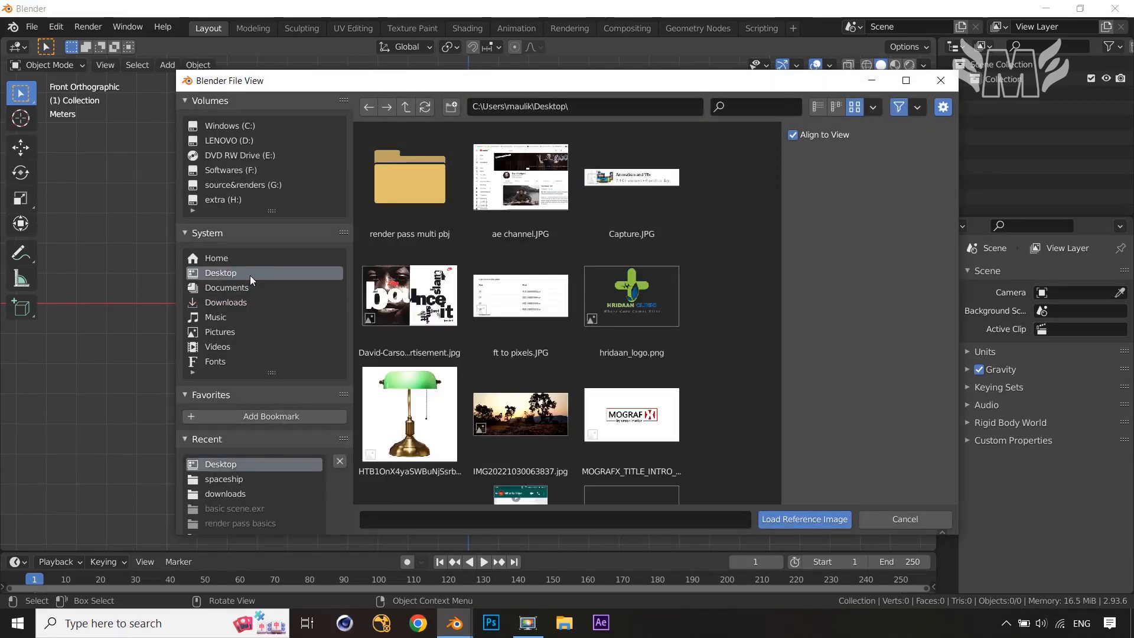
pyautogui.click(409, 414)
pyautogui.click(788, 520)
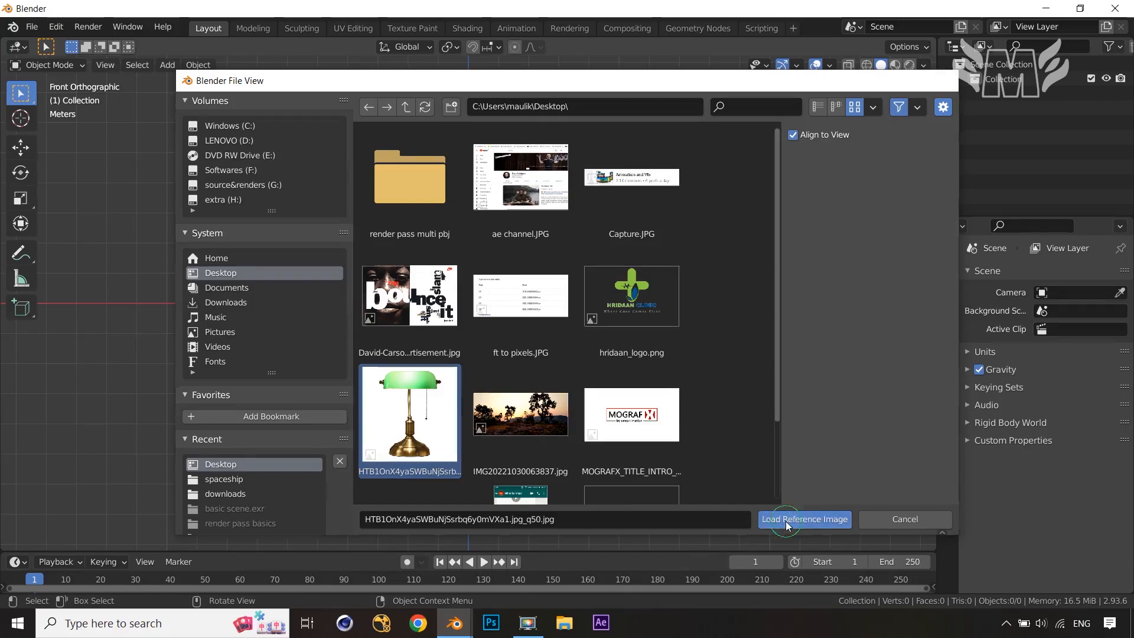
# Move the lamp reference image back about 6.87 m along the Y axis.
pyautogui.moveTo(656, 427); pyautogui.dragTo(530, 448, button='middle')
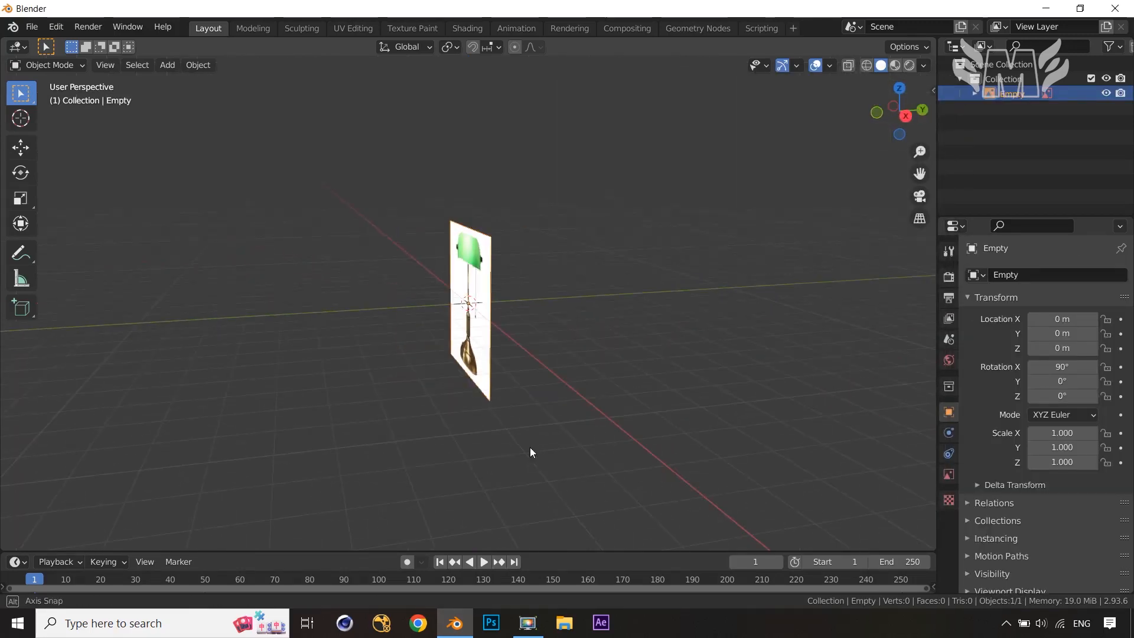
pyautogui.press('g')
pyautogui.press('y')
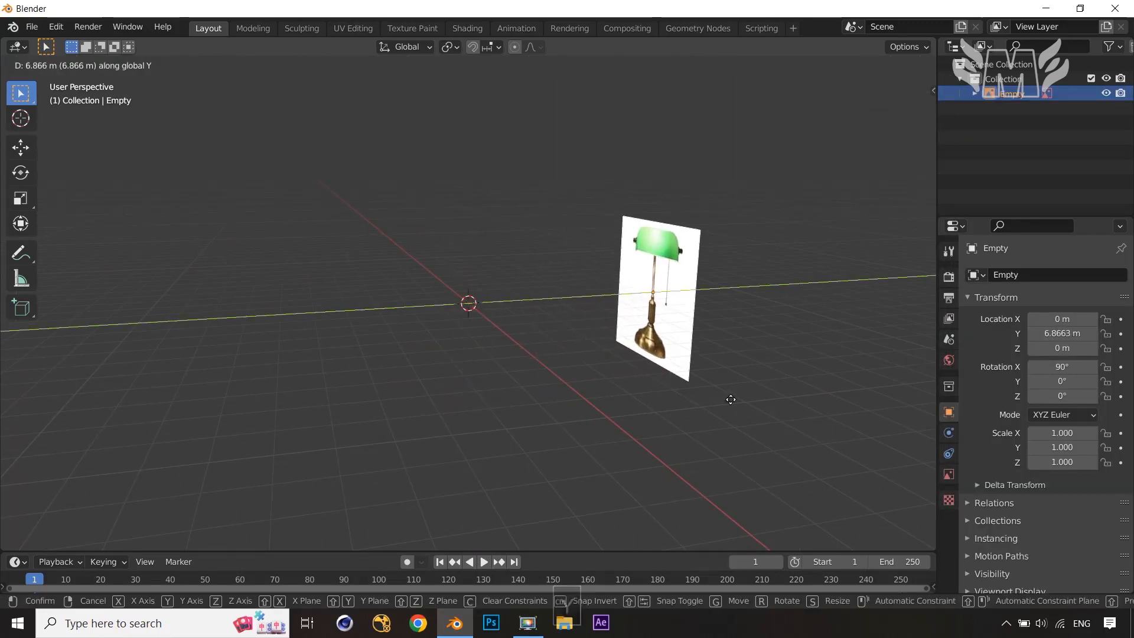
pyautogui.click(731, 399)
# In front view, raise the reference image about 2.15 m along Z to bring the lamp's base near the origin.
pyautogui.press('KP_1')
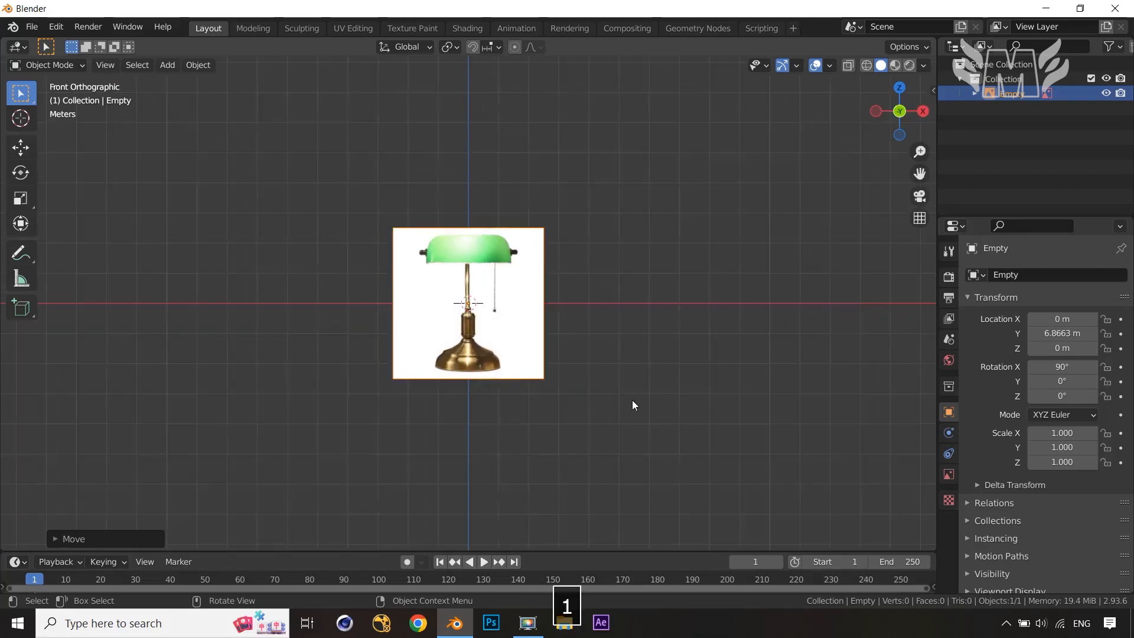
pyautogui.scroll(3, 632, 399)
pyautogui.press('g')
pyautogui.press('z')
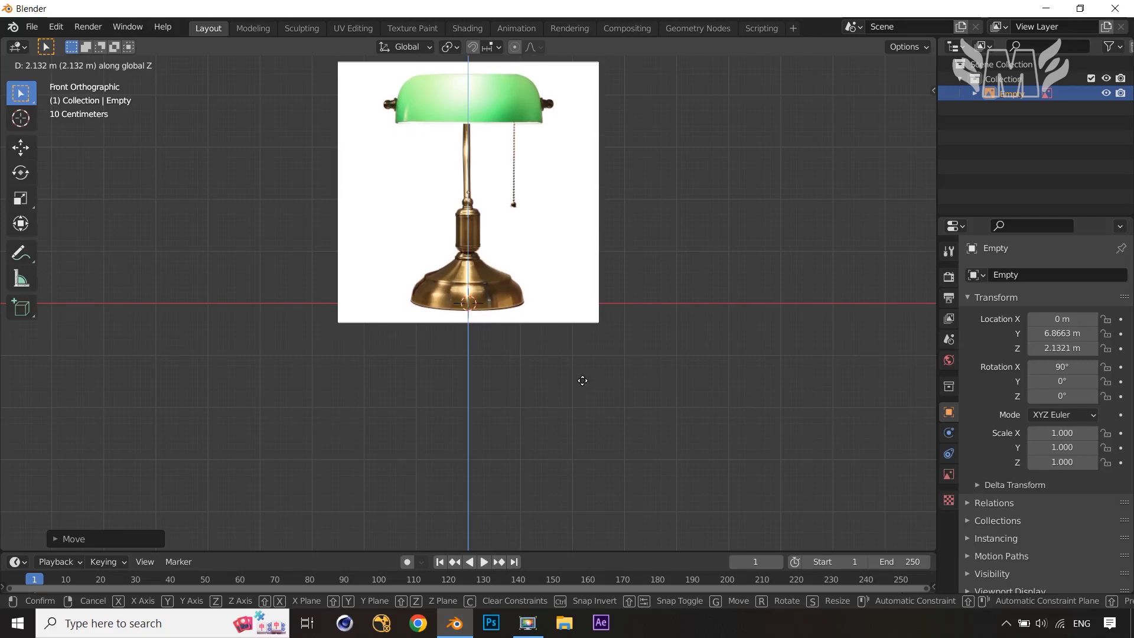
pyautogui.click(582, 385)
# Set the reference image's depth to Front and enable opacity at about 0.479.
pyautogui.scroll(4, 582, 387)
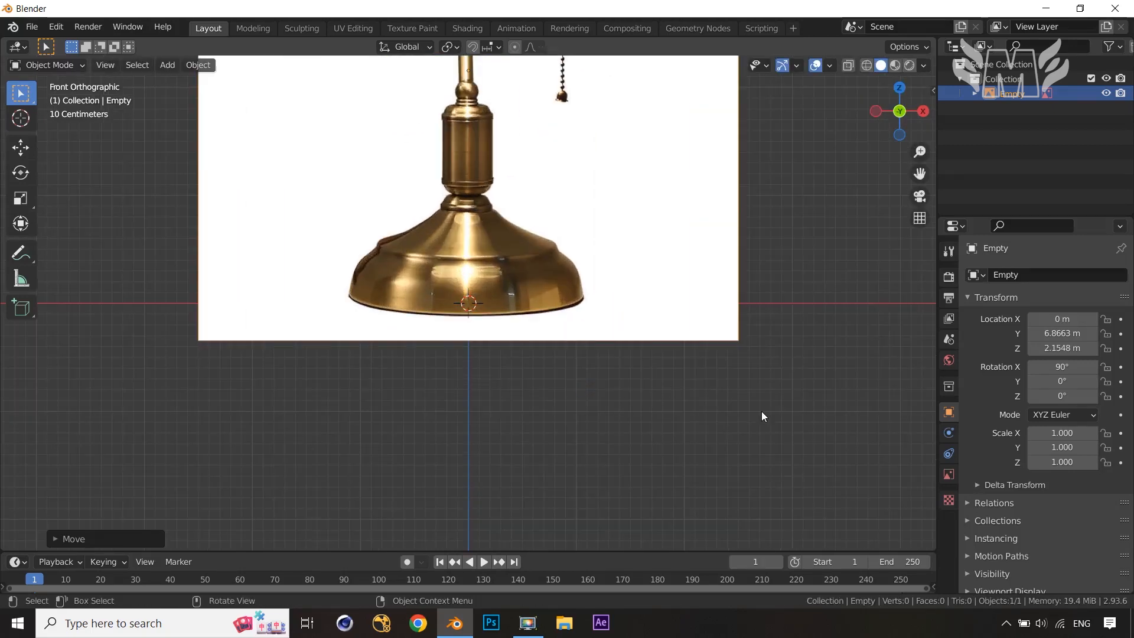
pyautogui.scroll(-1, 652, 401)
pyautogui.scroll(-3, 652, 401)
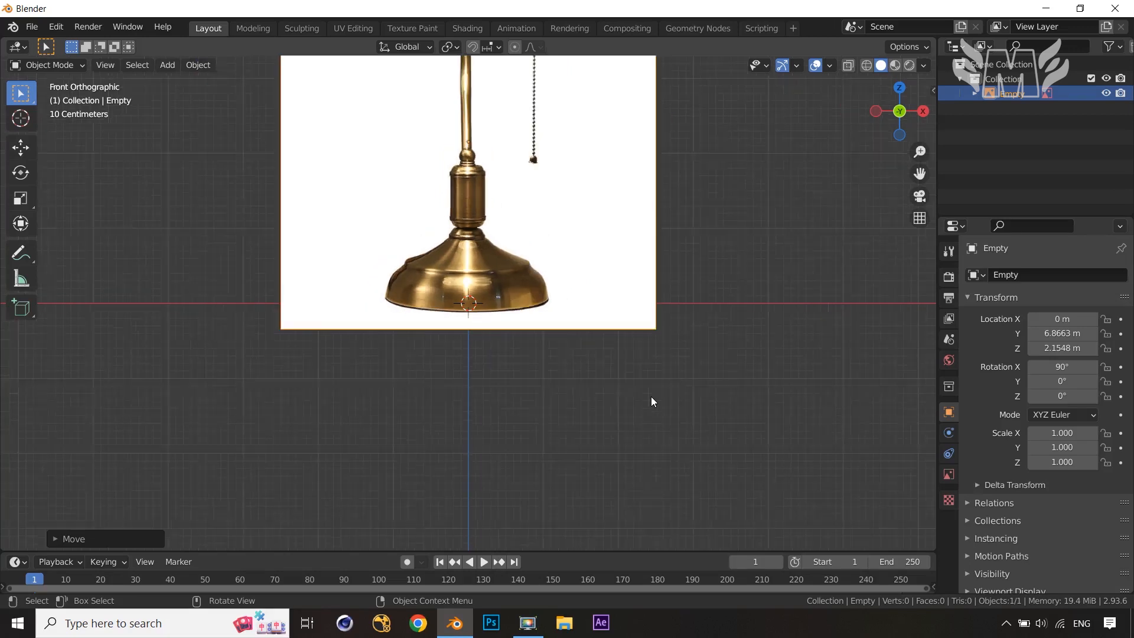
pyautogui.moveTo(650, 401); pyautogui.dragTo(680, 436, button='middle')
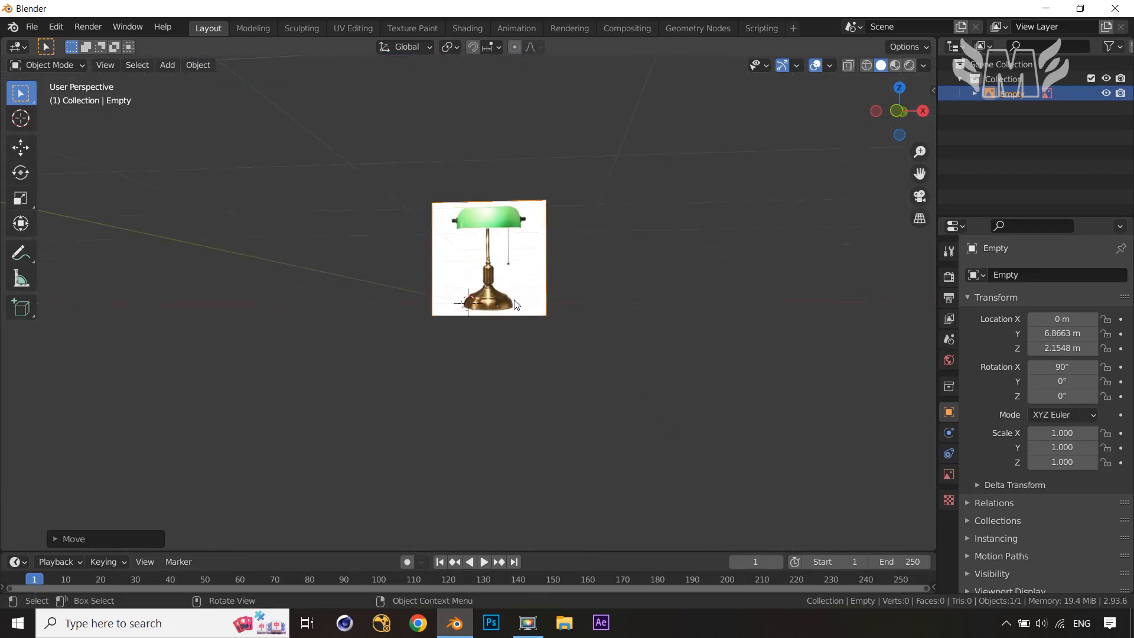
pyautogui.click(949, 474)
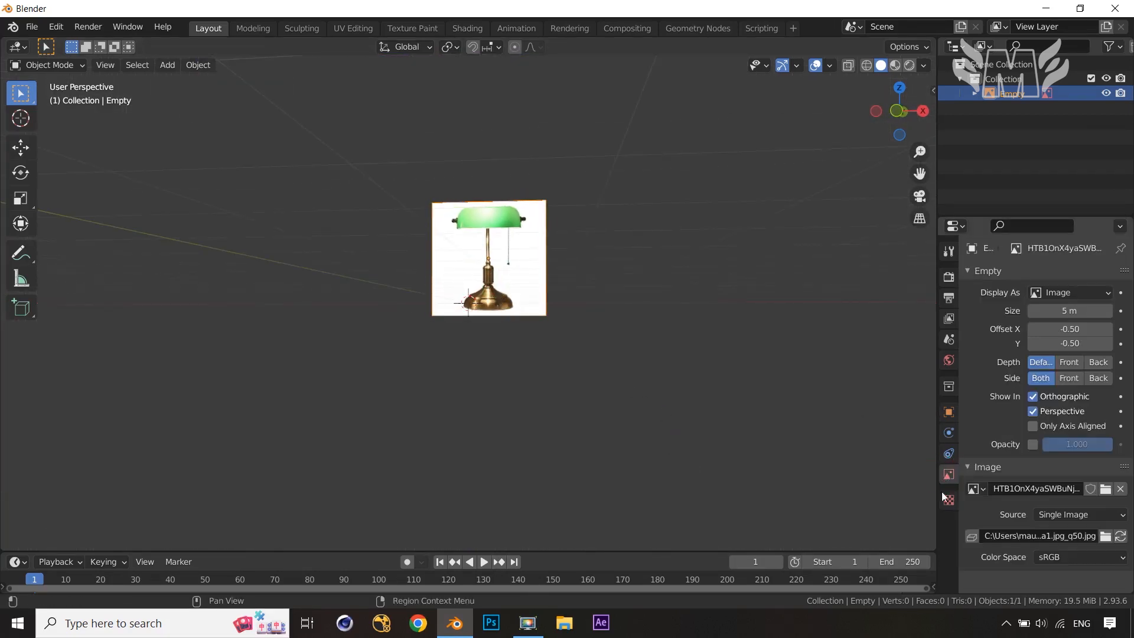
pyautogui.click(1071, 362)
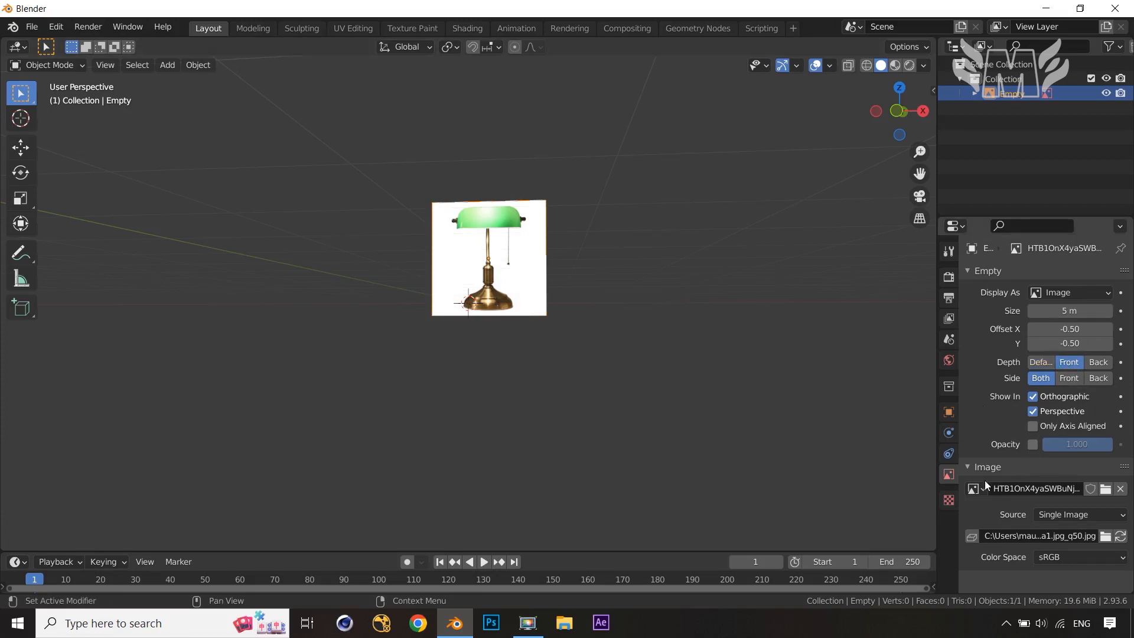
pyautogui.click(1032, 445)
pyautogui.moveTo(1084, 445); pyautogui.dragTo(1052, 445)
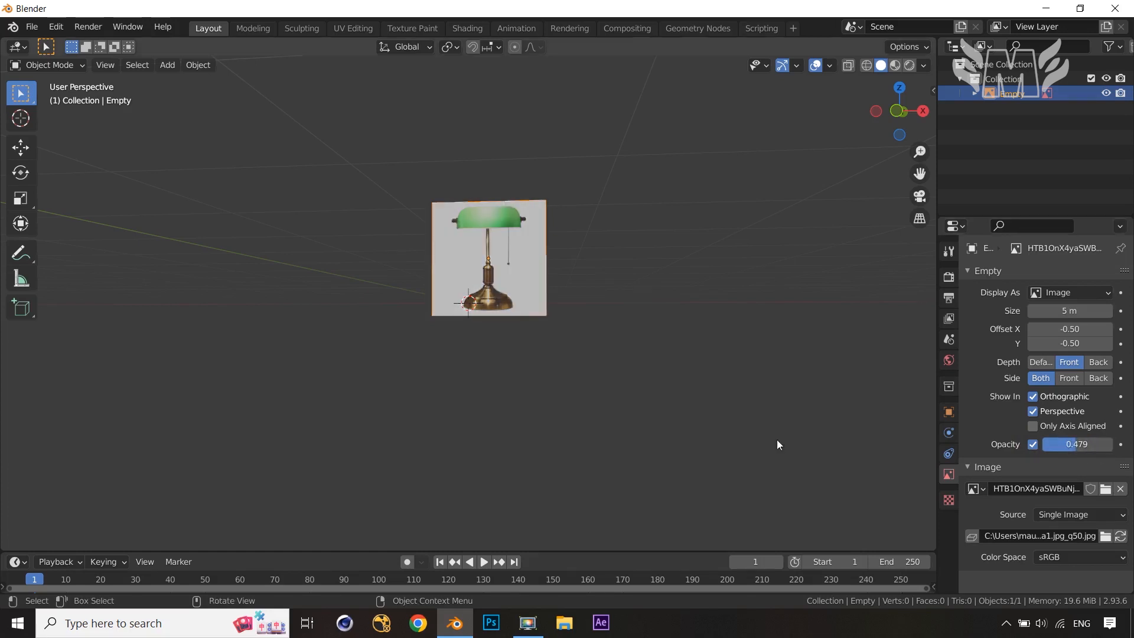
# In front view, nudge the reference image up along Z until the lamp base's lower edge meets the X axis.
pyautogui.press('KP_1')
pyautogui.scroll(4, 688, 401)
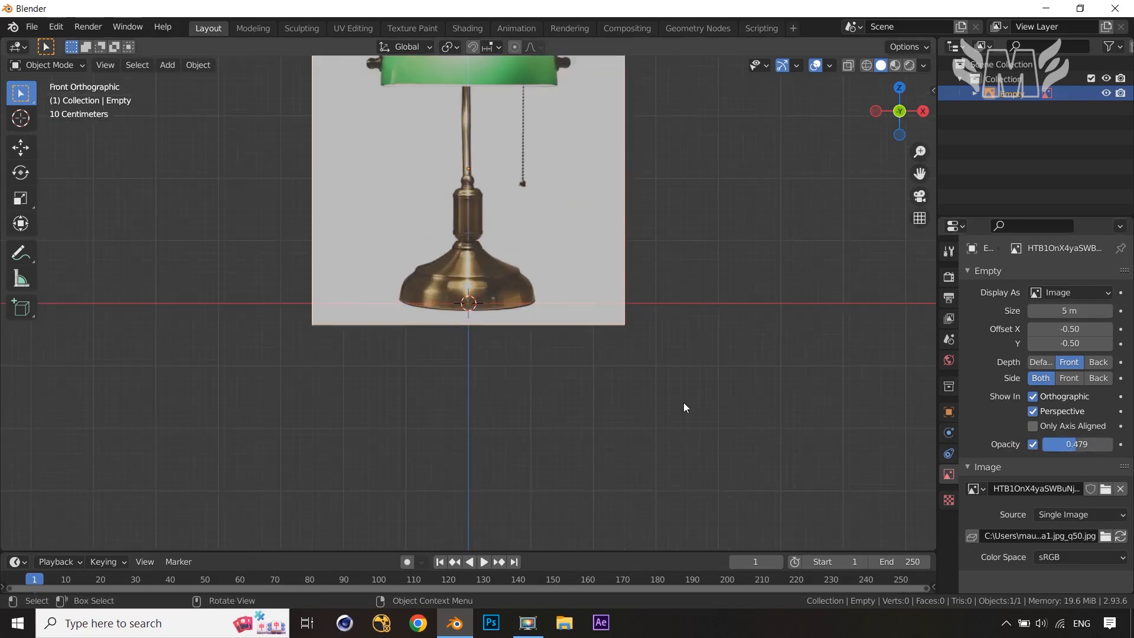
pyautogui.scroll(1, 684, 403)
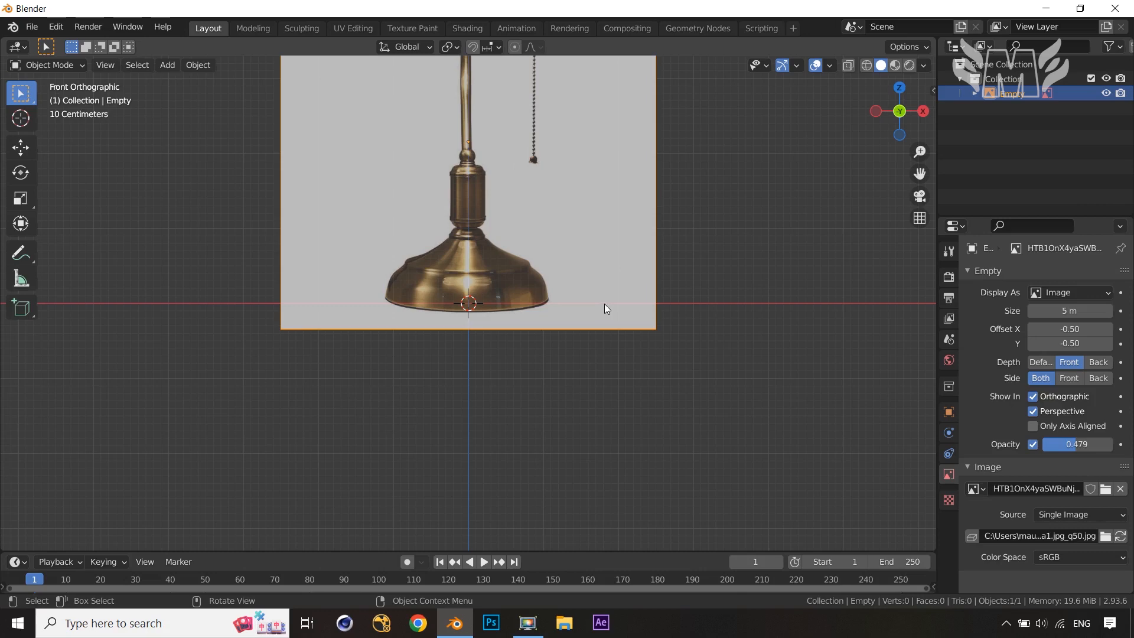
pyautogui.press('g')
pyautogui.press('z')
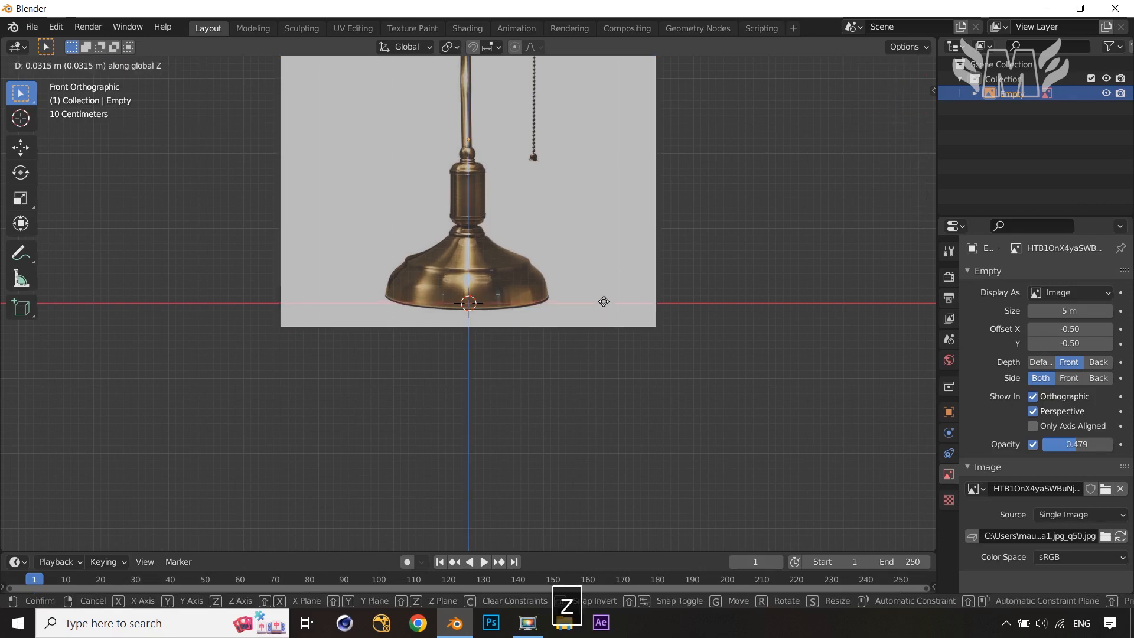
pyautogui.click(601, 297)
# Add a mesh cylinder with 16 vertices at the world origin.
pyautogui.scroll(-1, 785, 407)
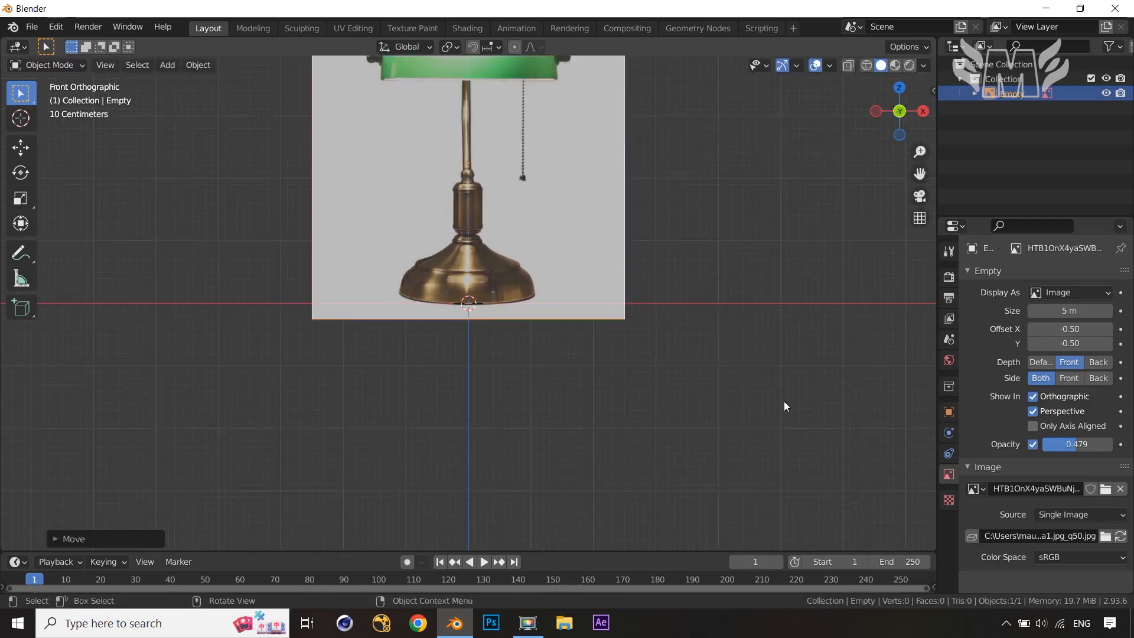
pyautogui.scroll(-5, 784, 406)
pyautogui.moveTo(784, 426); pyautogui.dragTo(632, 431, button='middle')
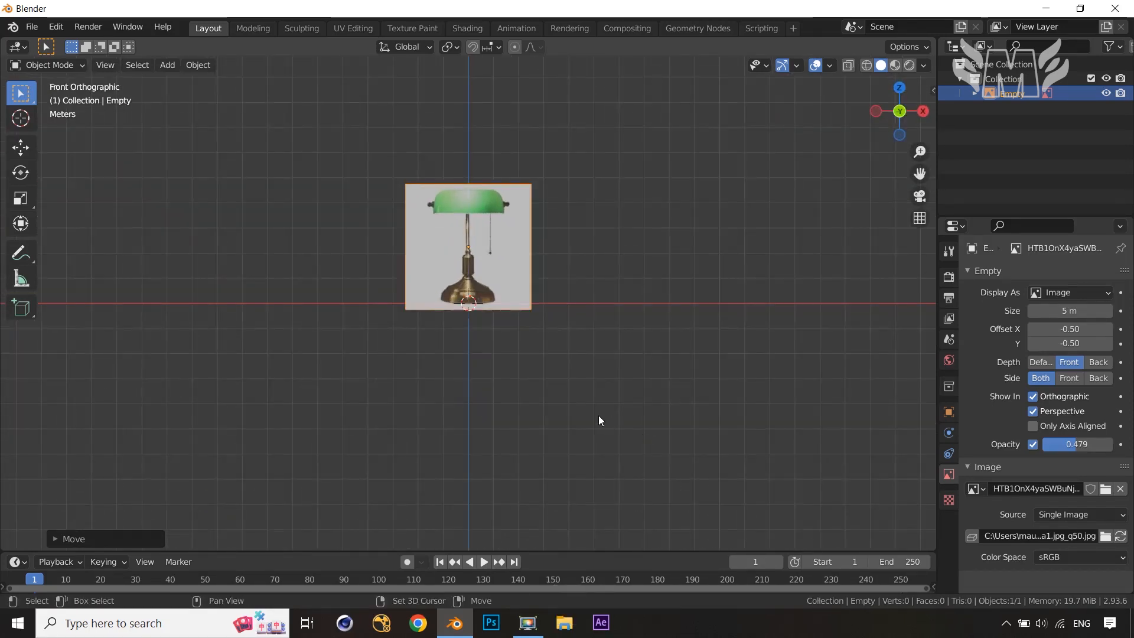
pyautogui.hotkey('shift', 'a')
pyautogui.moveTo(590, 258)
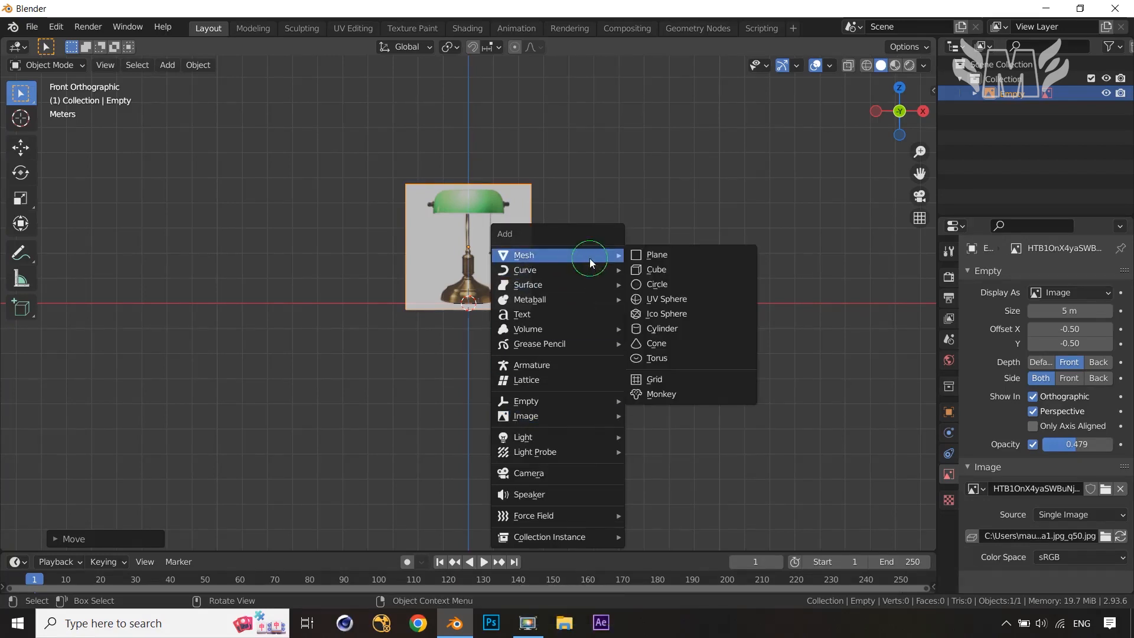
pyautogui.click(708, 329)
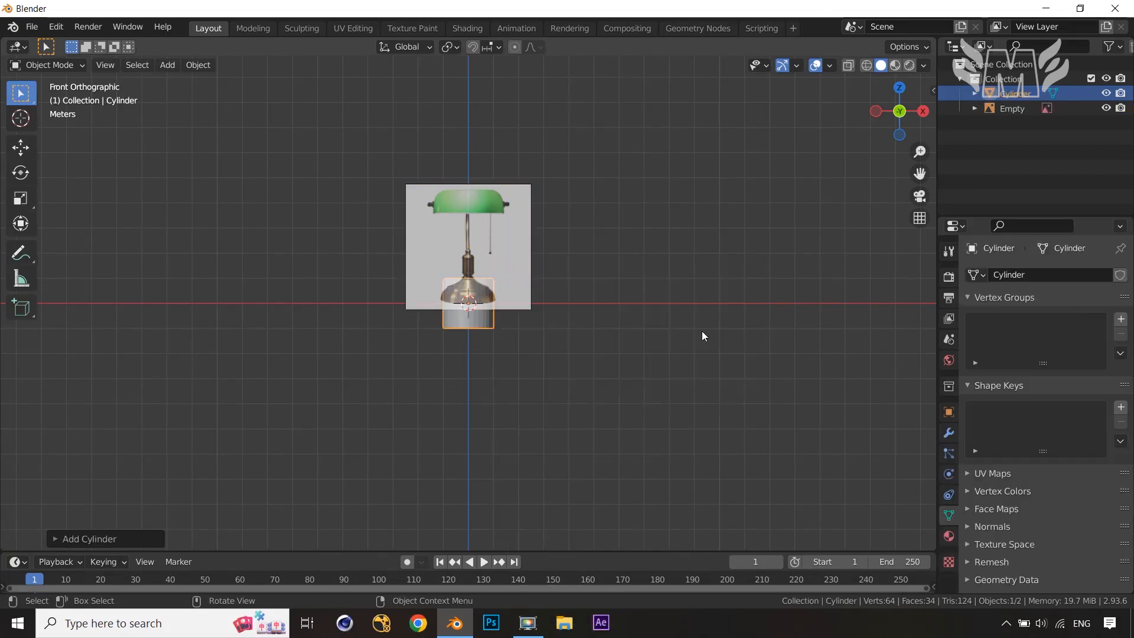
pyautogui.click(59, 539)
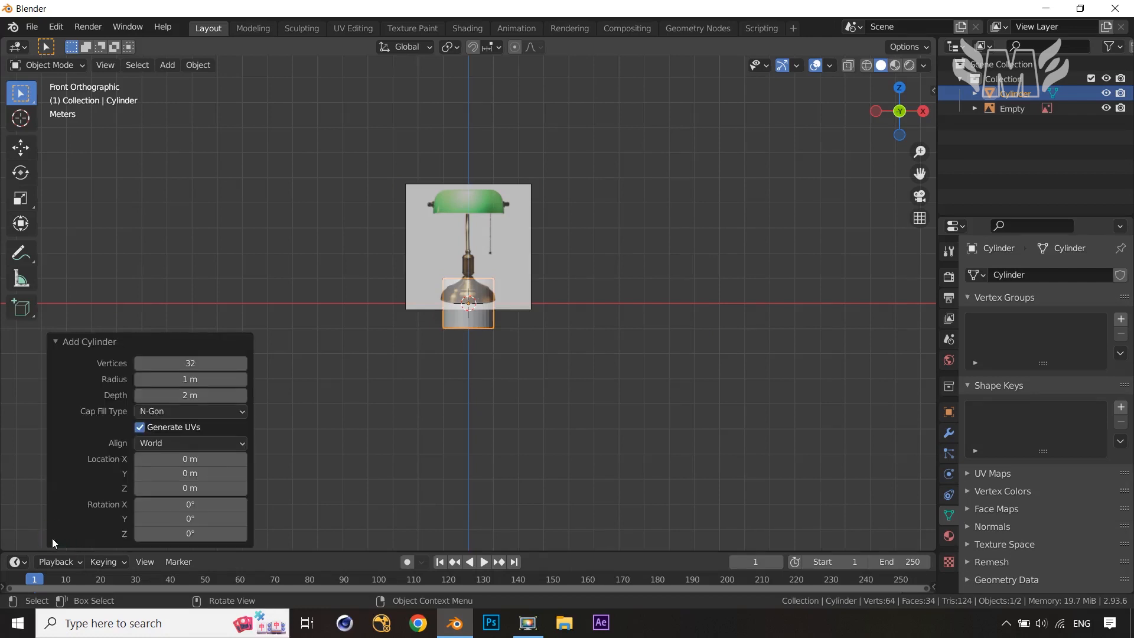
pyautogui.click(199, 365)
pyautogui.write('16')
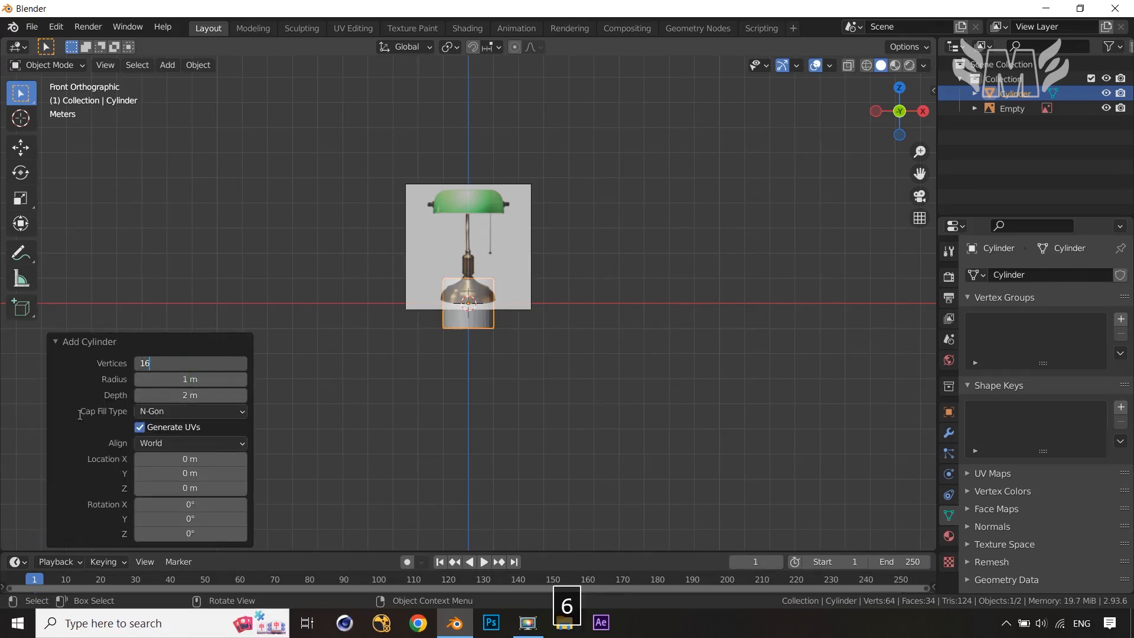
pyautogui.click(79, 383)
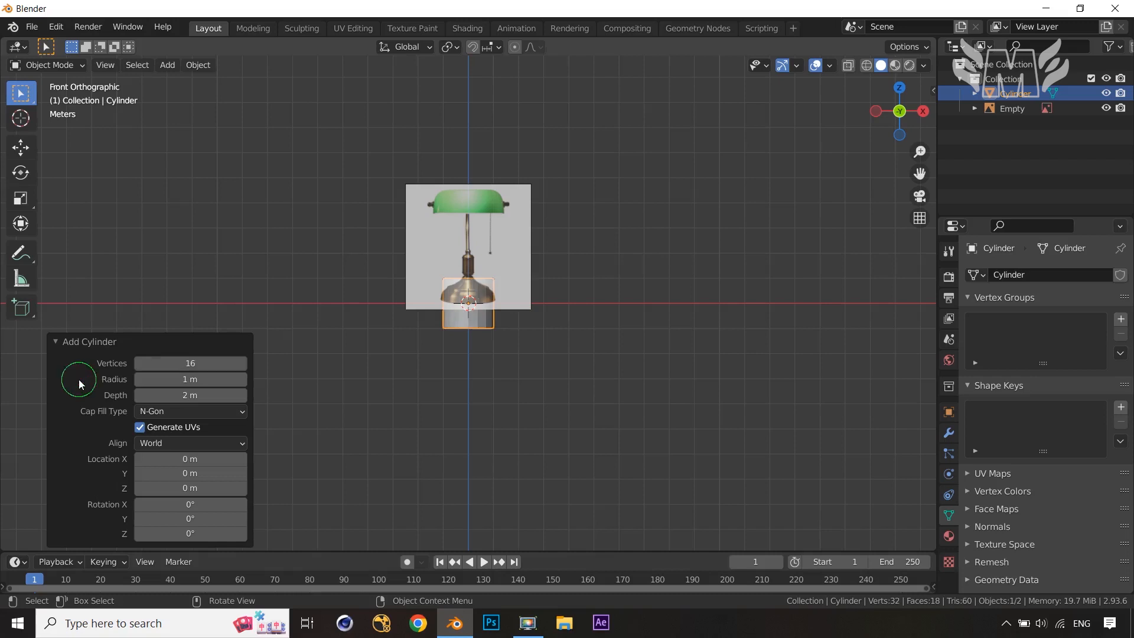
# Move the cylinder up 1 m along Z so its bottom rests on the ground line.
pyautogui.click(610, 388)
pyautogui.click(487, 325)
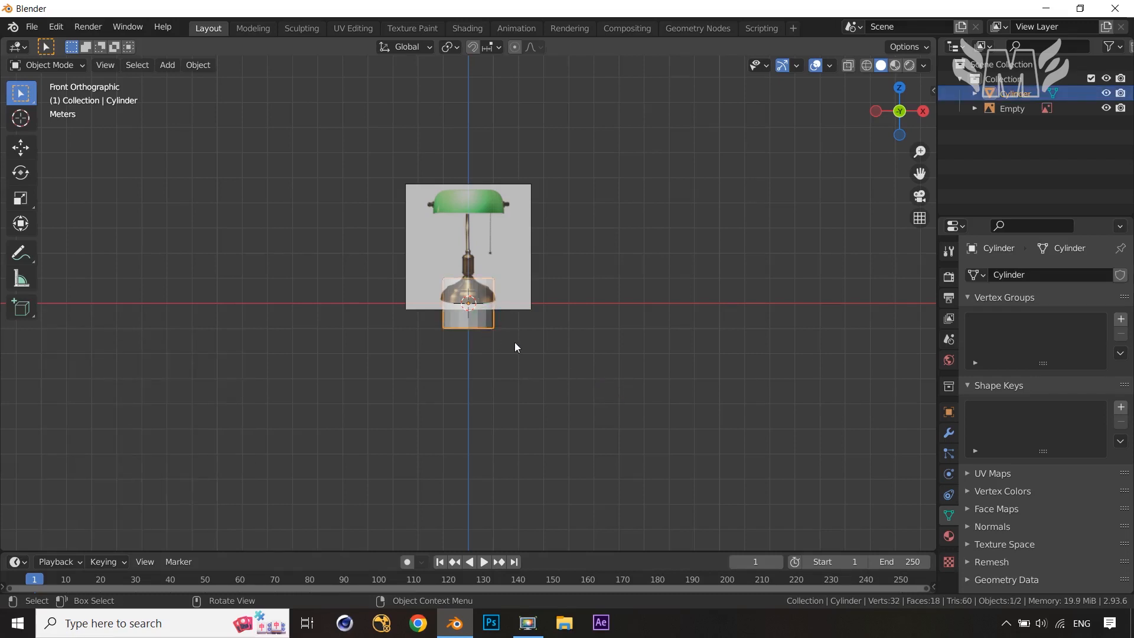
pyautogui.press('g')
pyautogui.press('z')
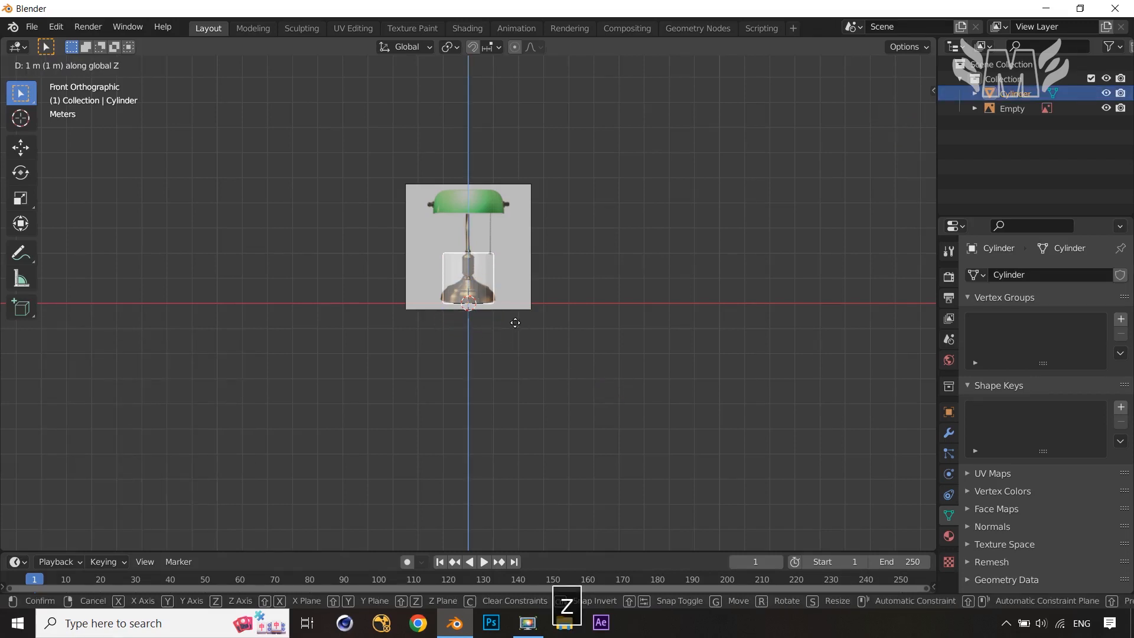
pyautogui.click(515, 323)
# In Edit Mode, lower the cylinder's top face about 1.725 m along Z to leave a thin disc at the lamp base's foot.
pyautogui.keyDown('ctrl'); pyautogui.moveTo(515, 322); pyautogui.dragTo(580, 434, button='middle'); pyautogui.keyUp('ctrl')
pyautogui.press('KP_1')
pyautogui.scroll(-3, 583, 421)
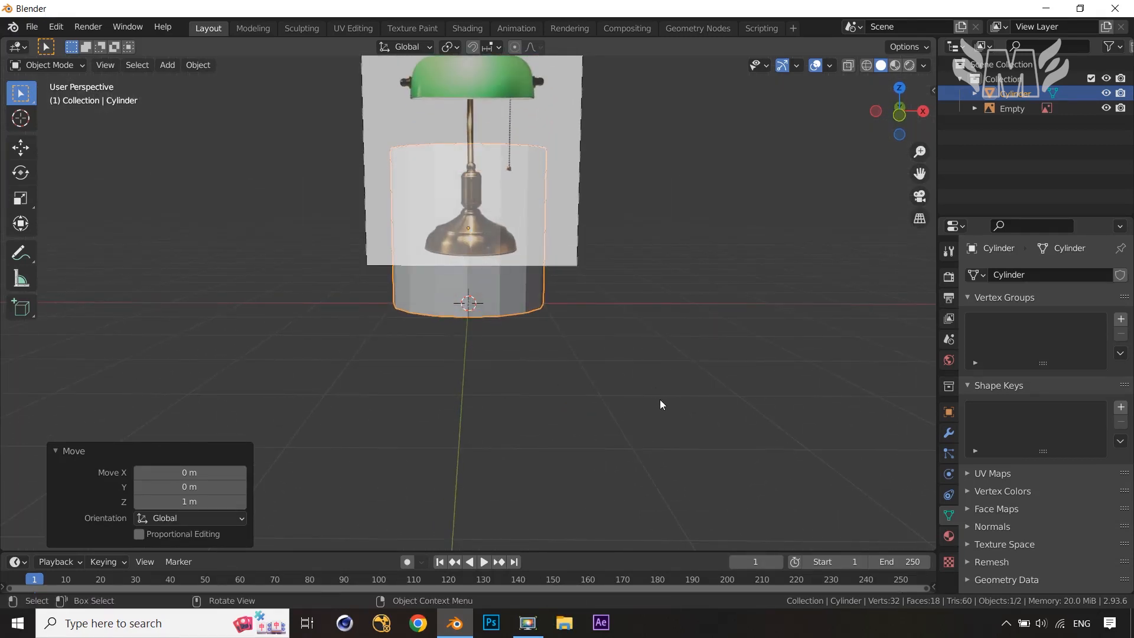
pyautogui.press('Tab')
pyautogui.press('KP_1')
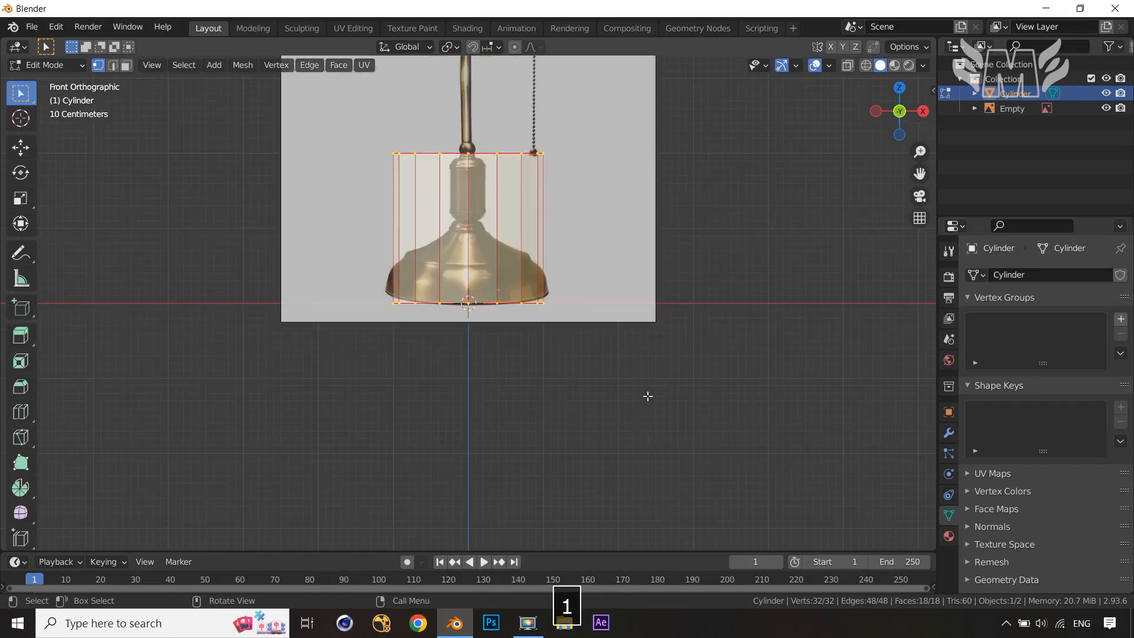
pyautogui.moveTo(648, 394); pyautogui.dragTo(645, 445, button='middle')
pyautogui.press('3')
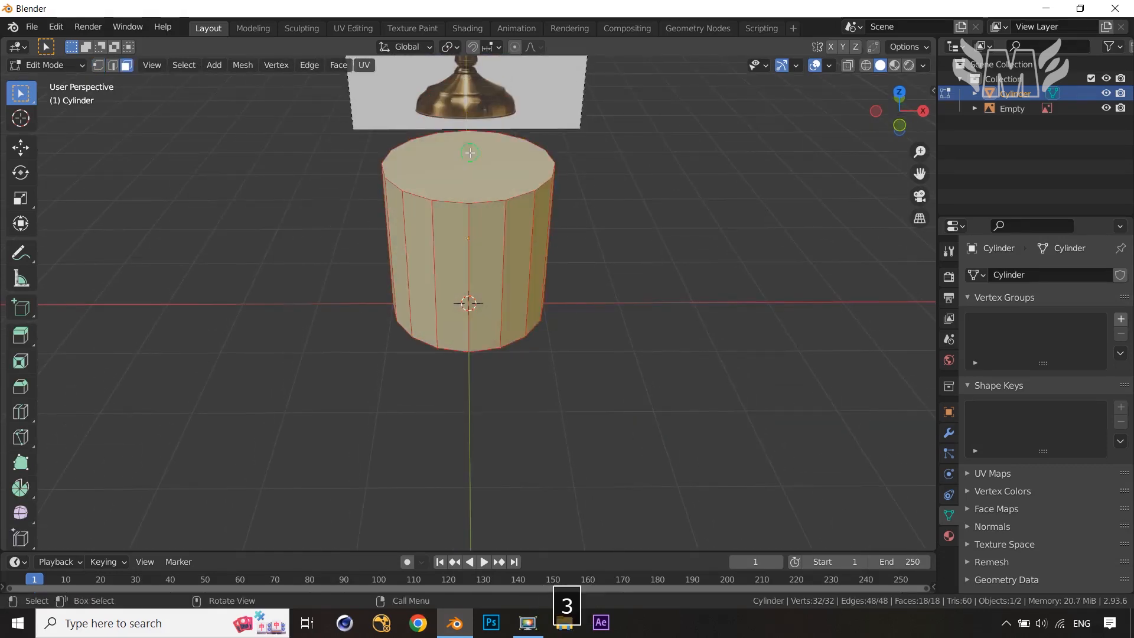
pyautogui.click(470, 153)
pyautogui.press('KP_1')
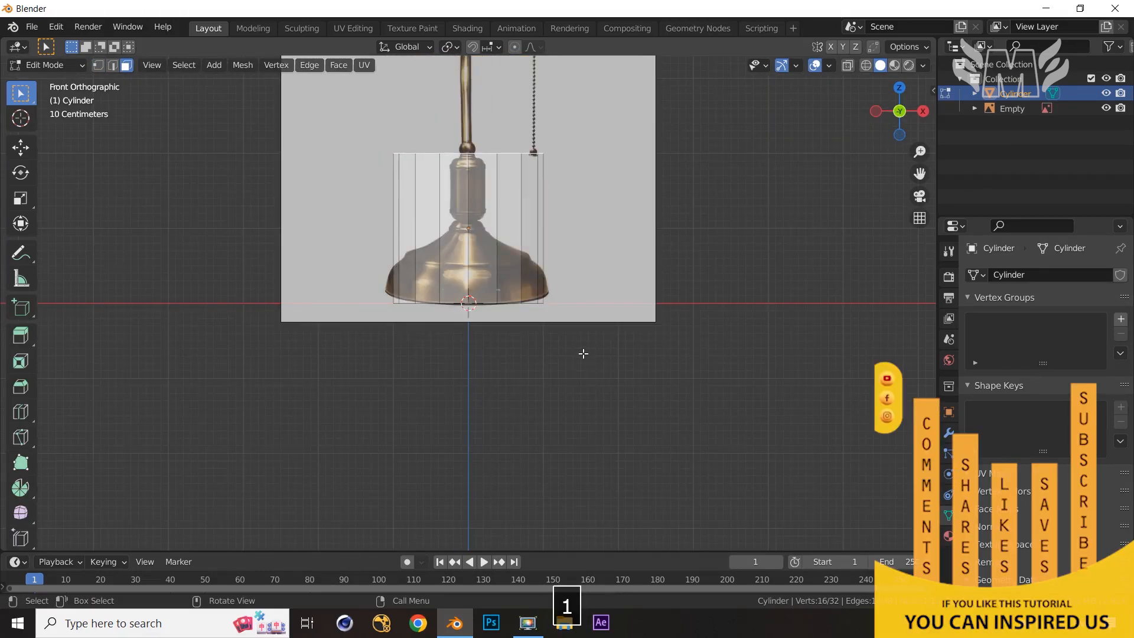
pyautogui.press('g')
pyautogui.press('z')
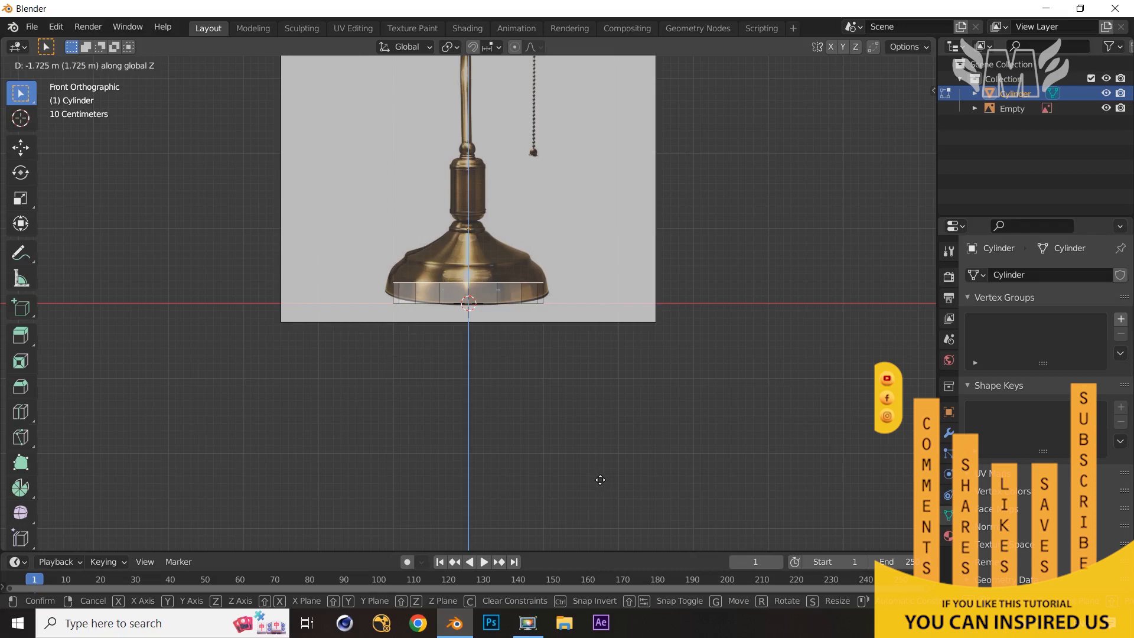
pyautogui.click(601, 479)
# Extrude the top face up about 0.134 m and again about 0.165 m, scaling the last extrusion to about 0.735.
pyautogui.press('e')
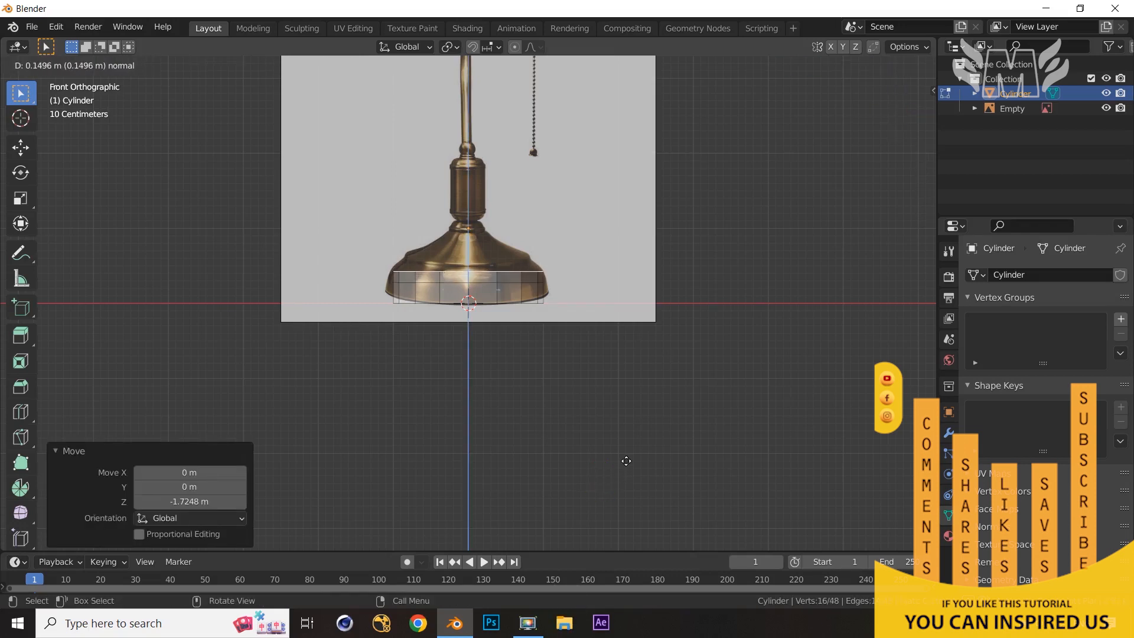
pyautogui.click(626, 462)
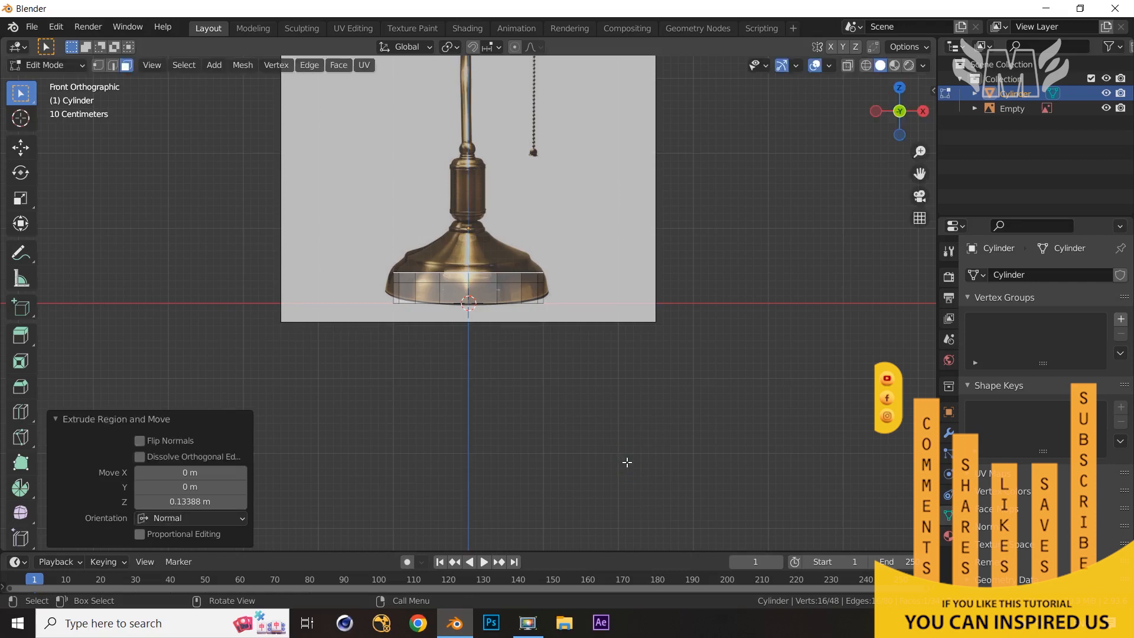
pyautogui.press('e')
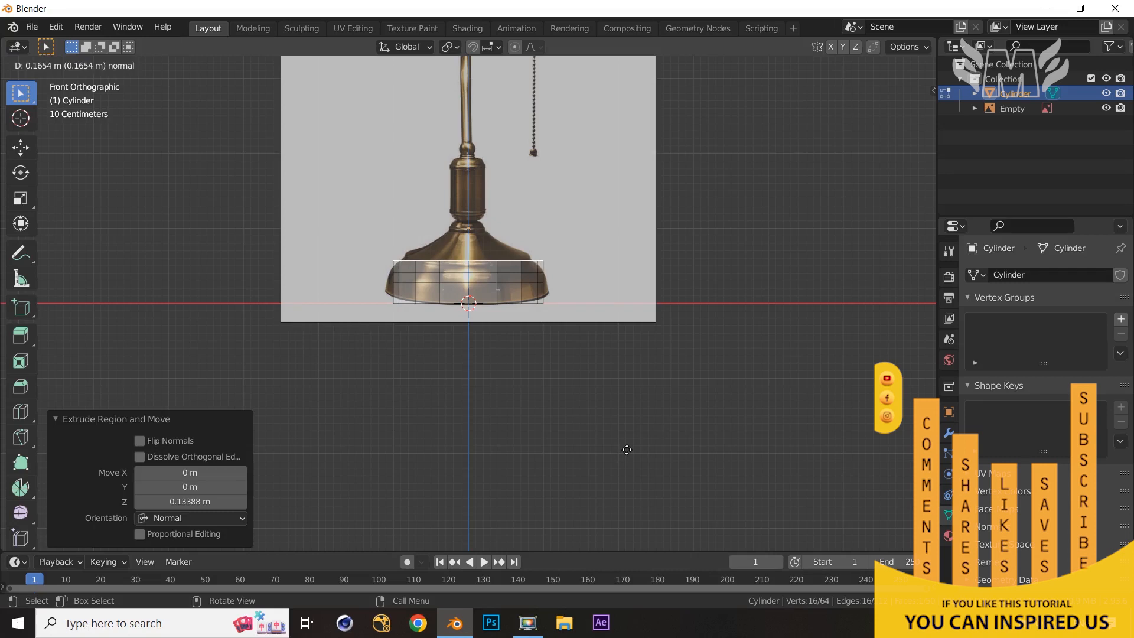
pyautogui.click(641, 458)
pyautogui.press('s')
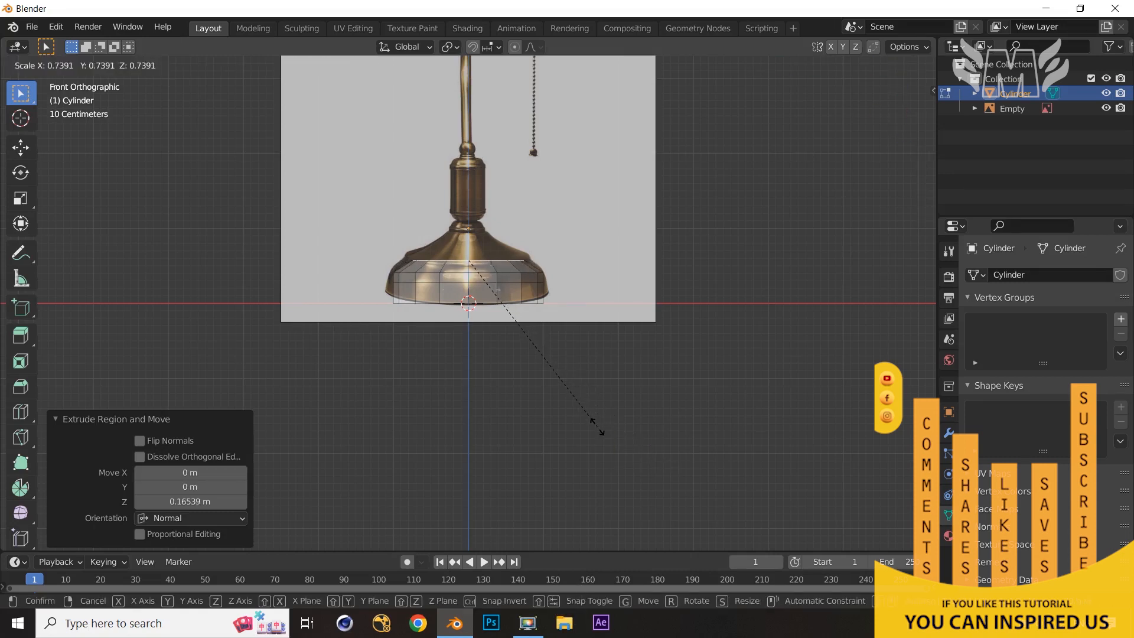
pyautogui.click(597, 425)
# Extrude the top face up about 0.071 m and again about 0.055 m, scale it to about 0.818, and raise it about 0.063 m.
pyautogui.press('e')
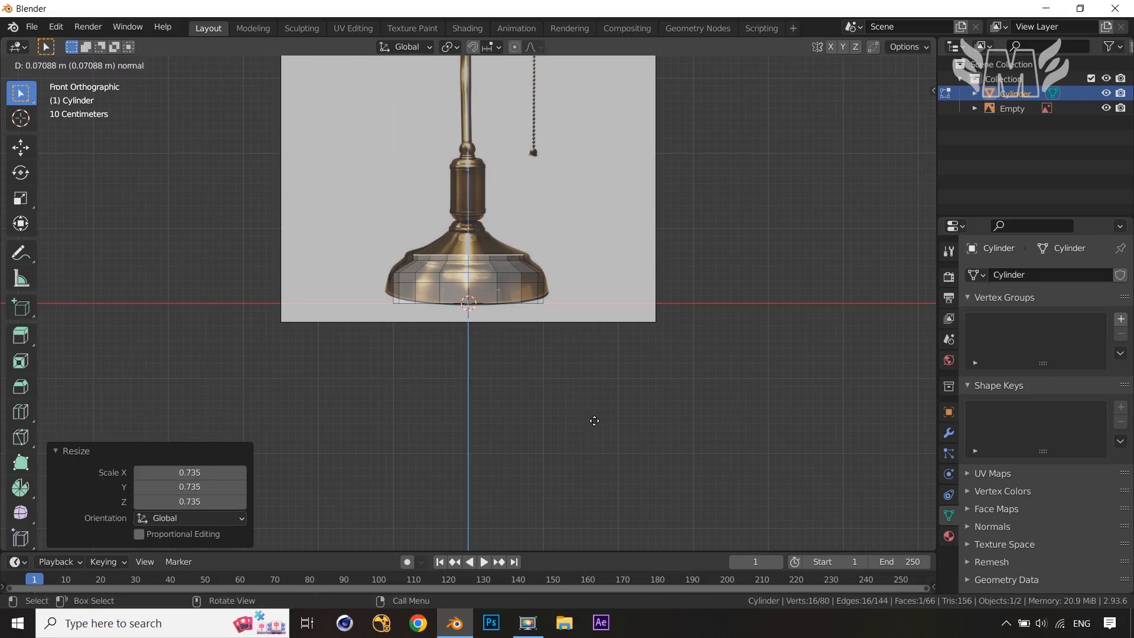
pyautogui.click(595, 420)
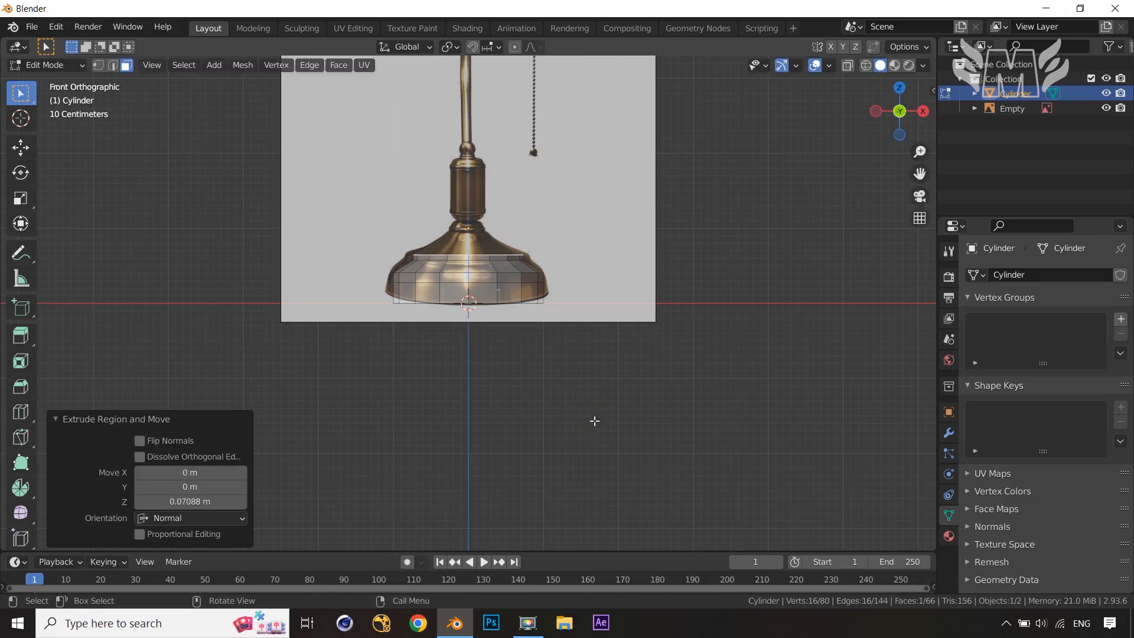
pyautogui.press('e')
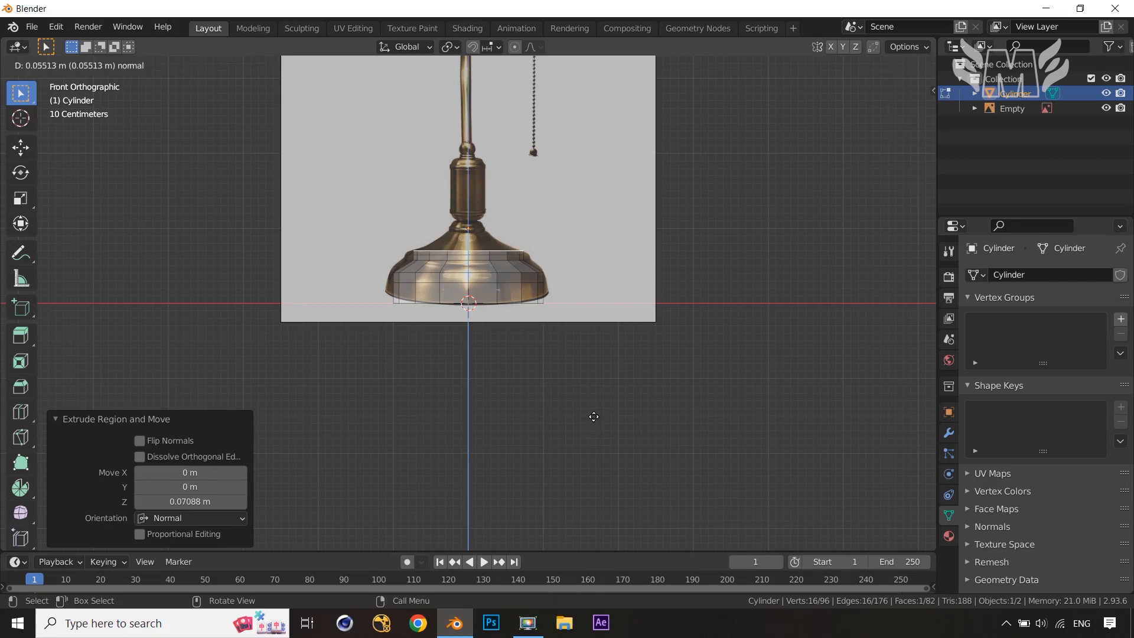
pyautogui.click(593, 416)
pyautogui.press('s')
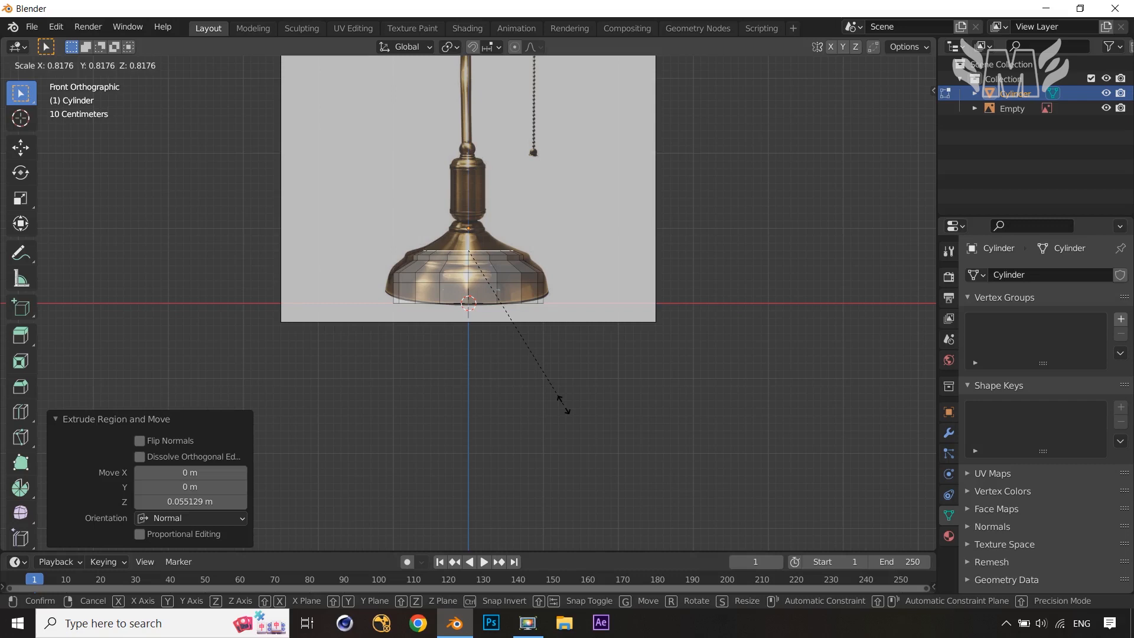
pyautogui.click(562, 405)
pyautogui.press('g')
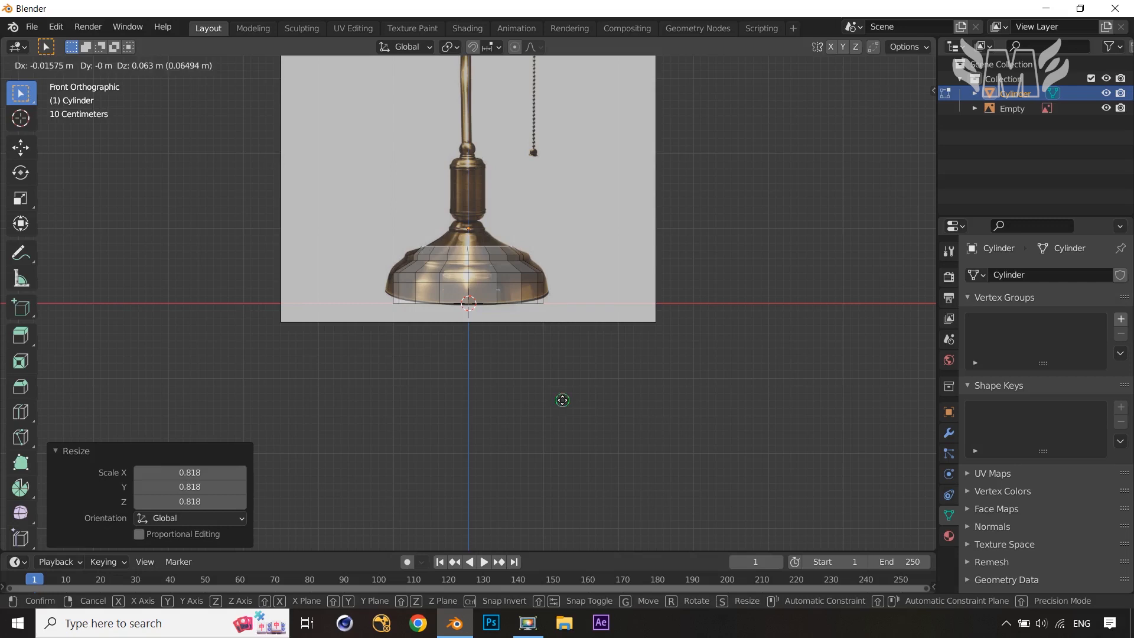
pyautogui.click(562, 400)
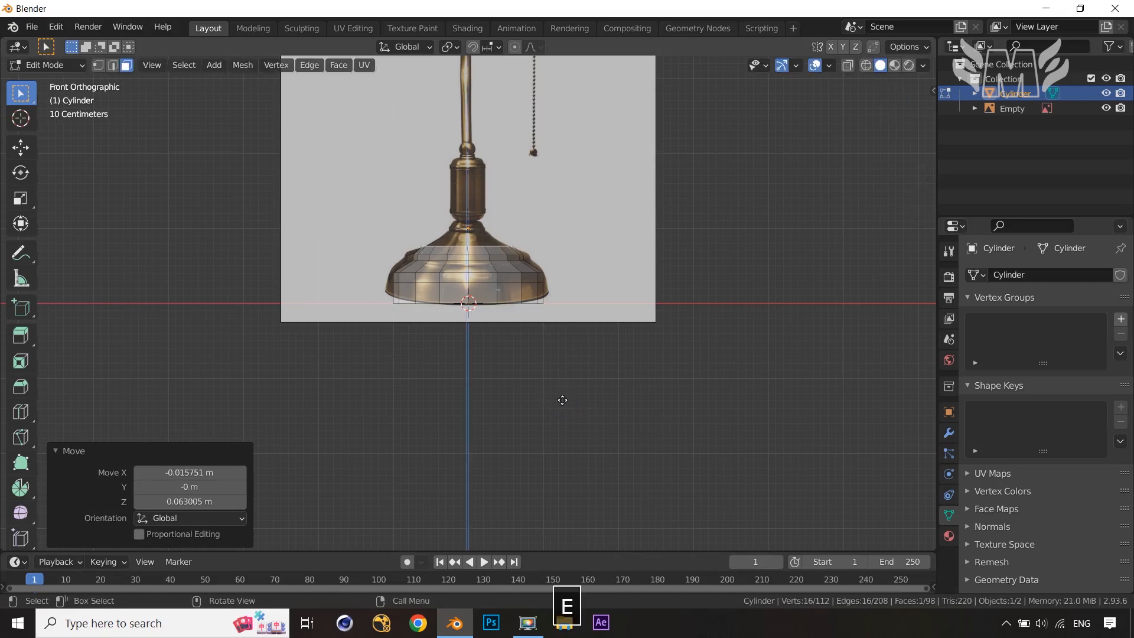
# Extrude the top face up about 0.205 m and scale it to about 0.409 to form the slope towards the neck.
pyautogui.press('e')
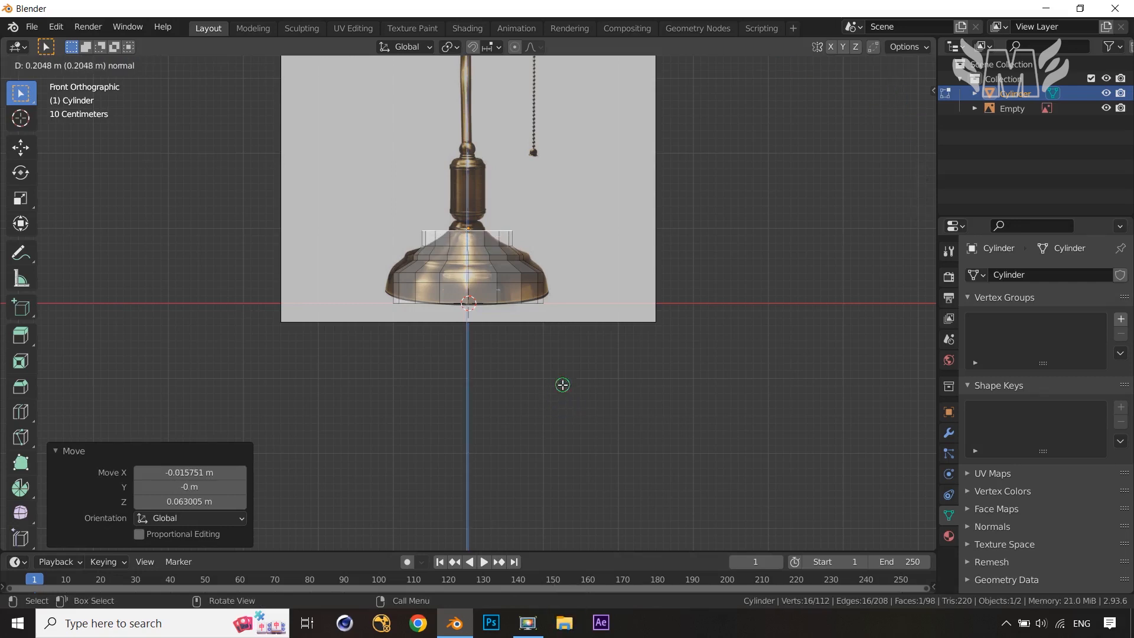
pyautogui.click(562, 385)
pyautogui.press('s')
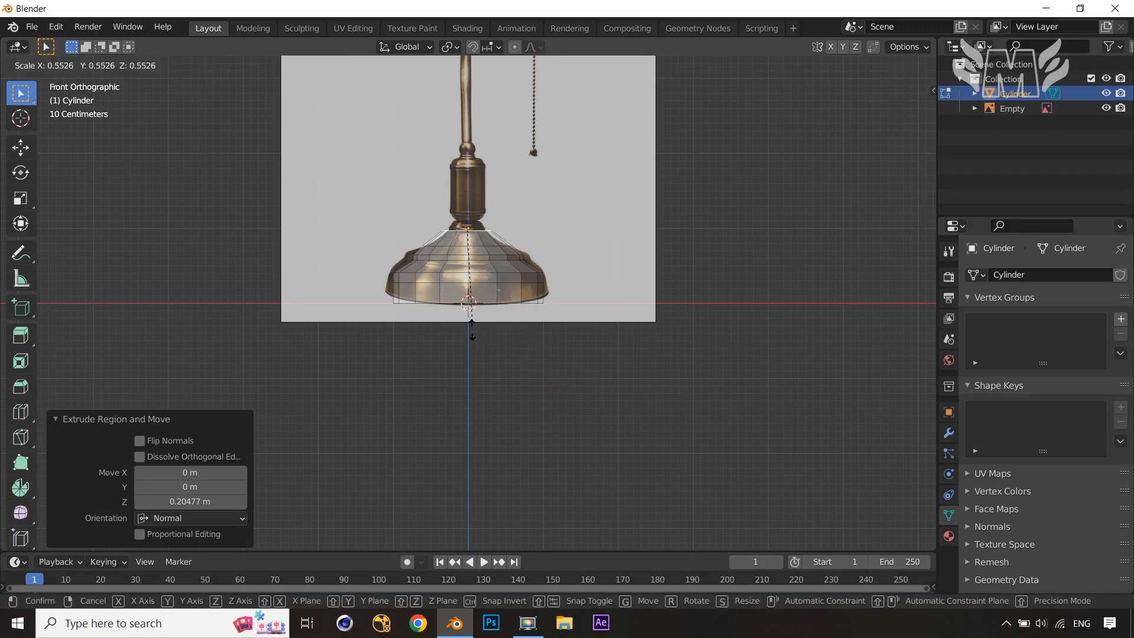
pyautogui.click(453, 293)
# Extrude the neck's top face up about 0.04 m and scale it to about 0.96 to follow the collar.
pyautogui.scroll(4, 614, 313)
pyautogui.keyDown('shift'); pyautogui.moveTo(614, 313); pyautogui.dragTo(708, 378, button='middle'); pyautogui.keyUp('shift')
pyautogui.scroll(3, 744, 352)
pyautogui.scroll(1, 741, 353)
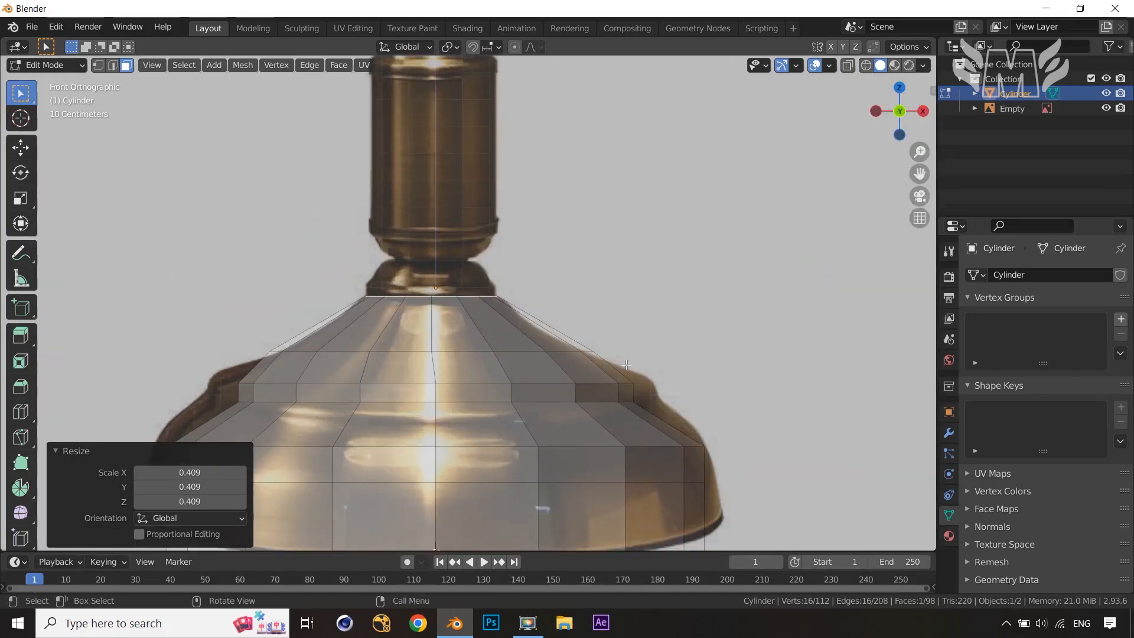
pyautogui.press('e')
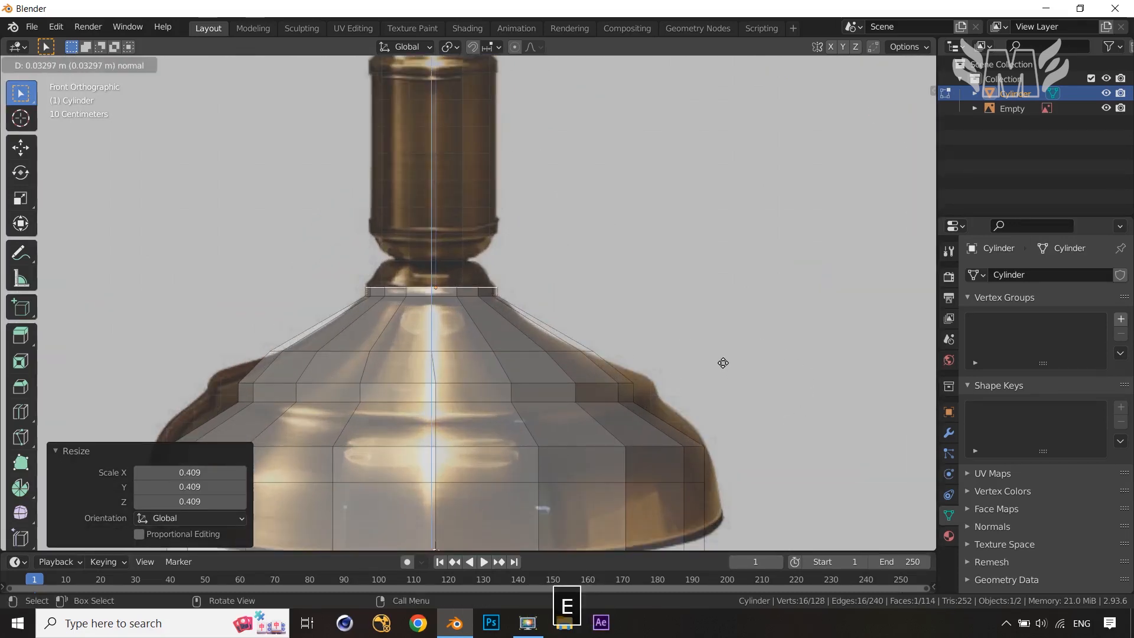
pyautogui.click(723, 362)
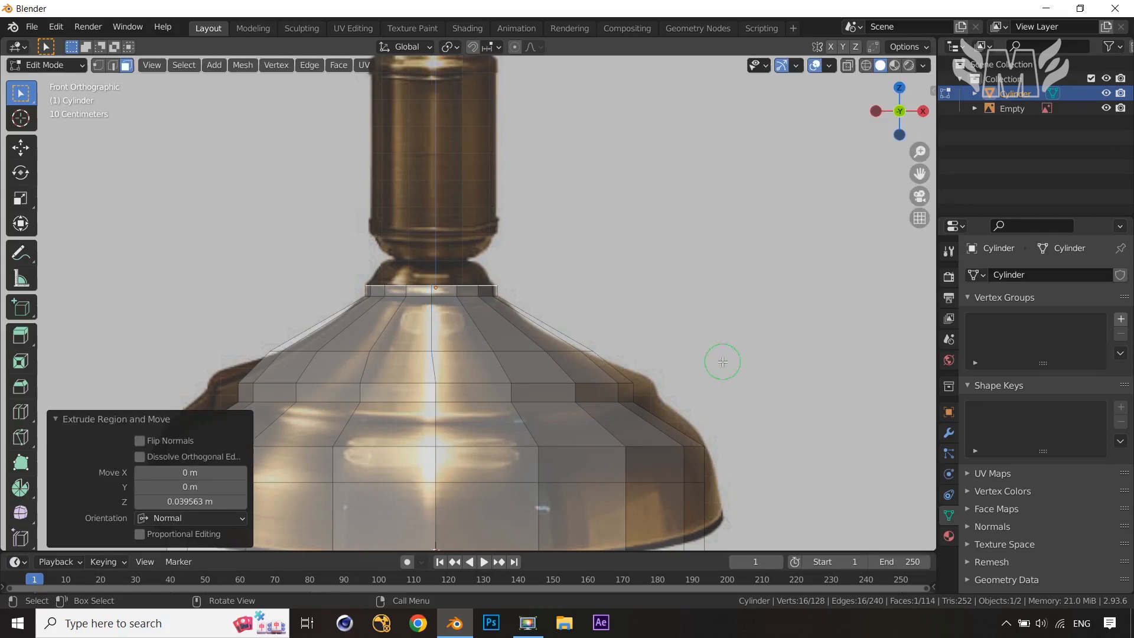
pyautogui.press('s')
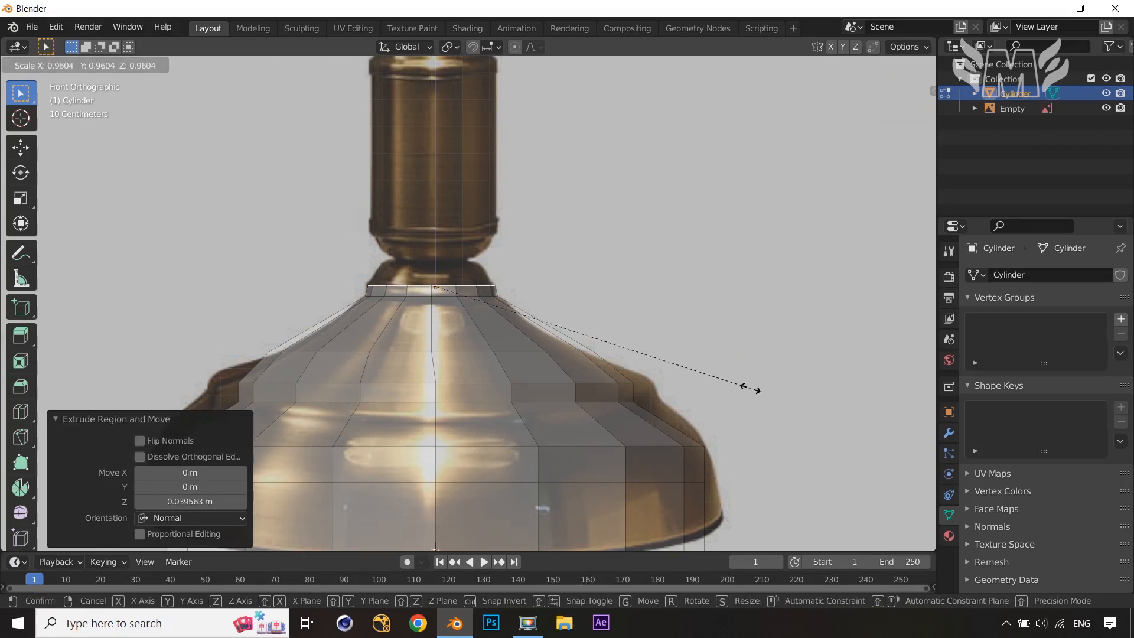
pyautogui.click(750, 388)
# Extrude the collar's top face up about 0.042 m and again about 0.026 m, scaling the last extrusion to about 0.949.
pyautogui.press('e')
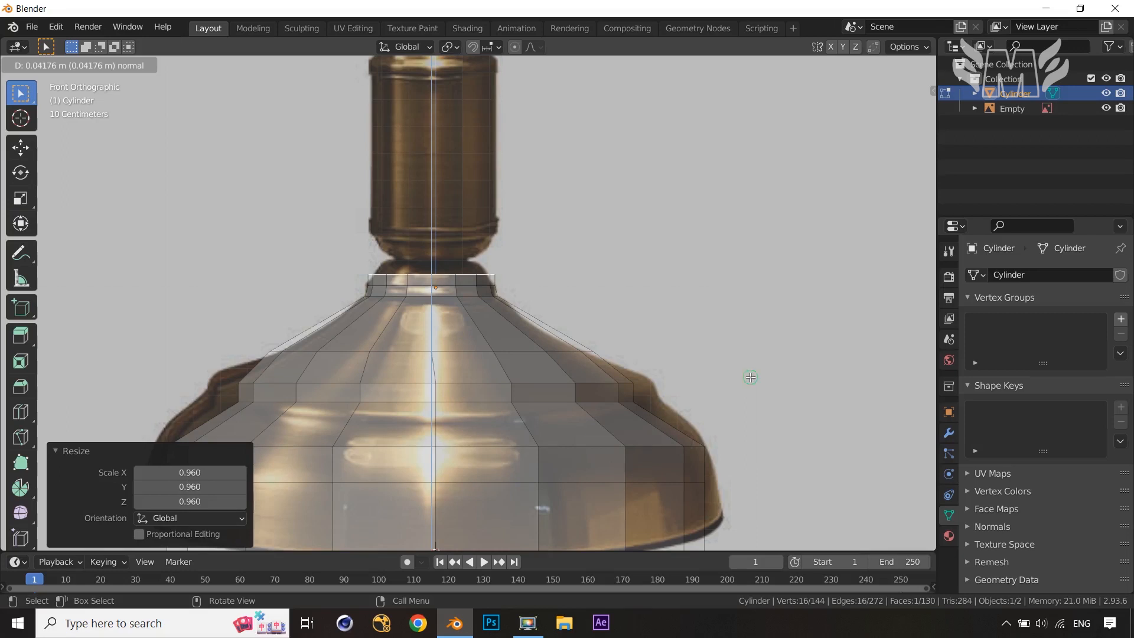
pyautogui.click(750, 375)
pyautogui.press('e')
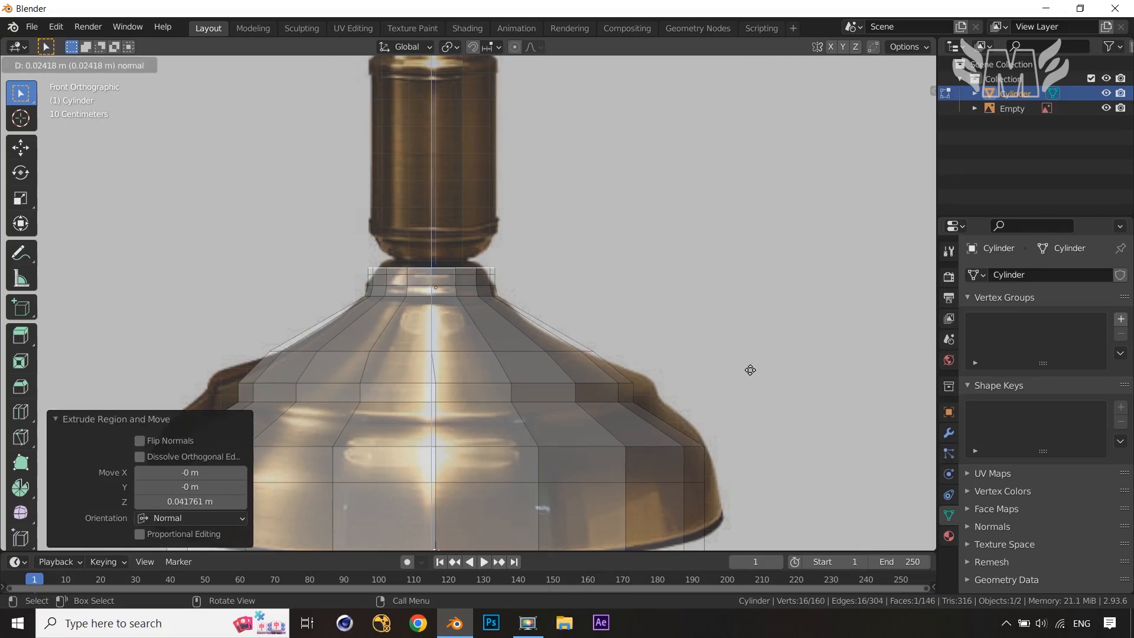
pyautogui.click(749, 371)
pyautogui.press('s')
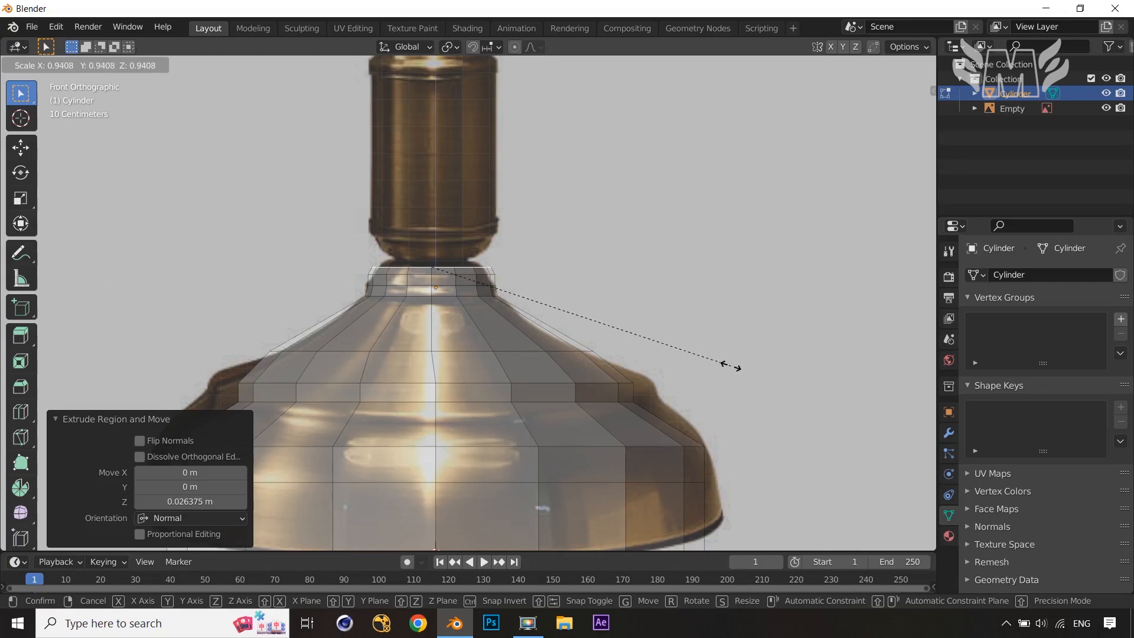
pyautogui.click(734, 367)
# Extrude the collar's top face up about 0.02 m and scale it to about 0.704 to match the narrow waist.
pyautogui.press('e')
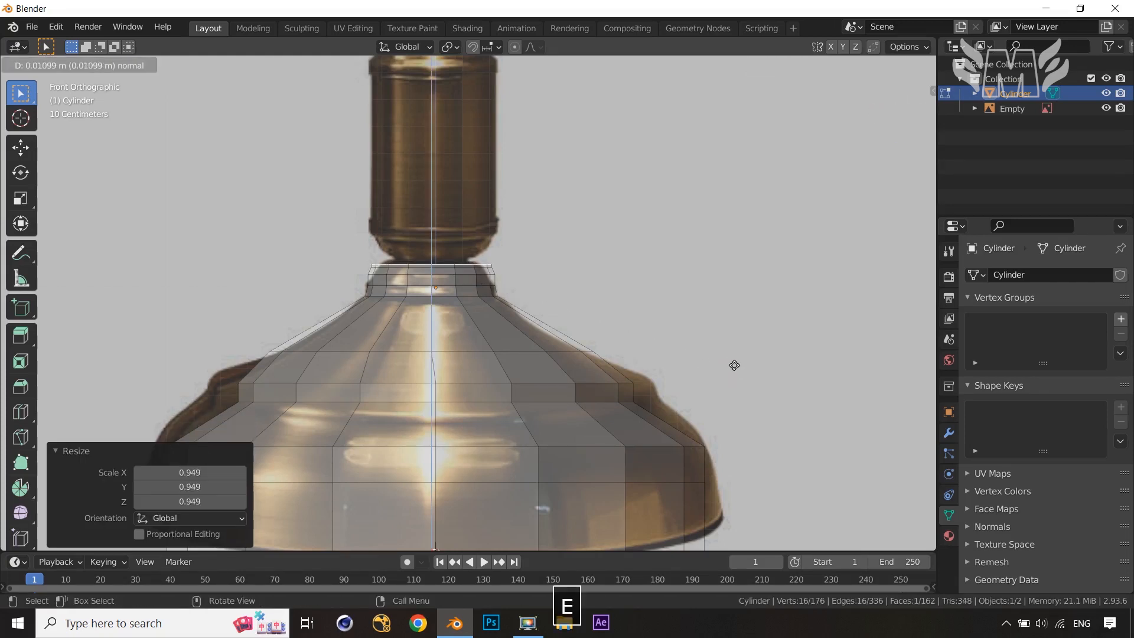
pyautogui.click(733, 364)
pyautogui.press('s')
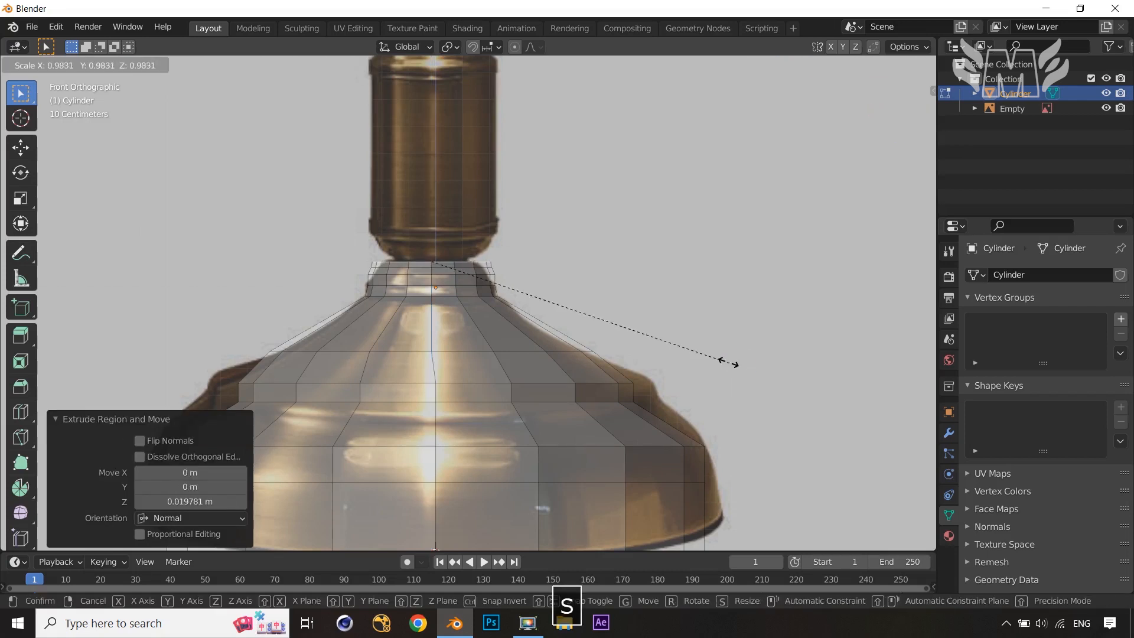
pyautogui.click(642, 341)
pyautogui.press('e')
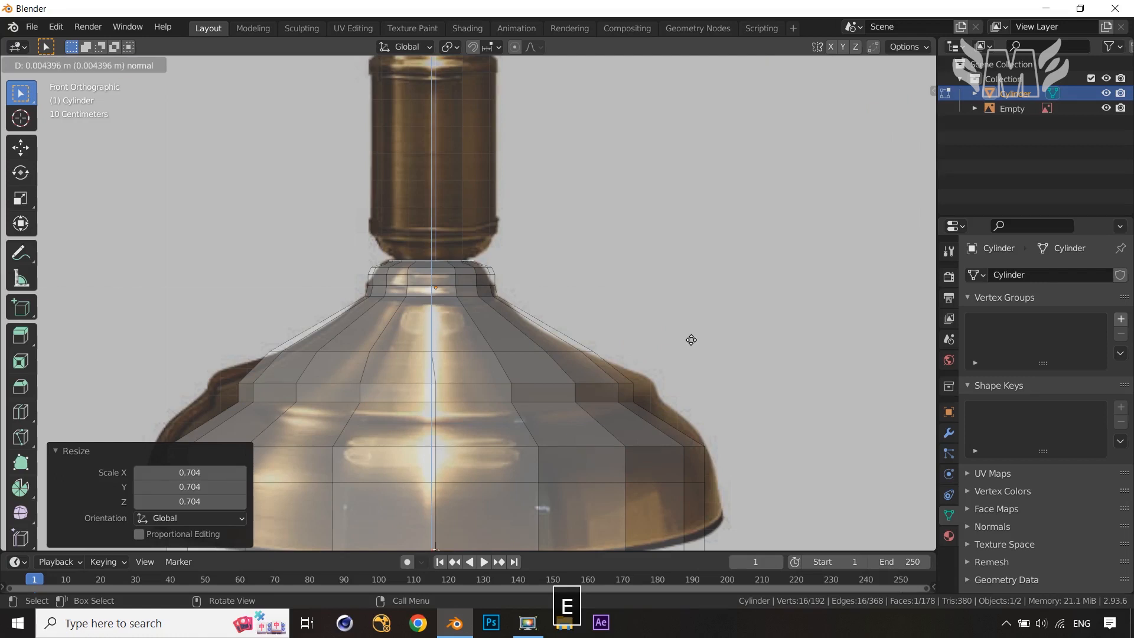
pyautogui.click(690, 335)
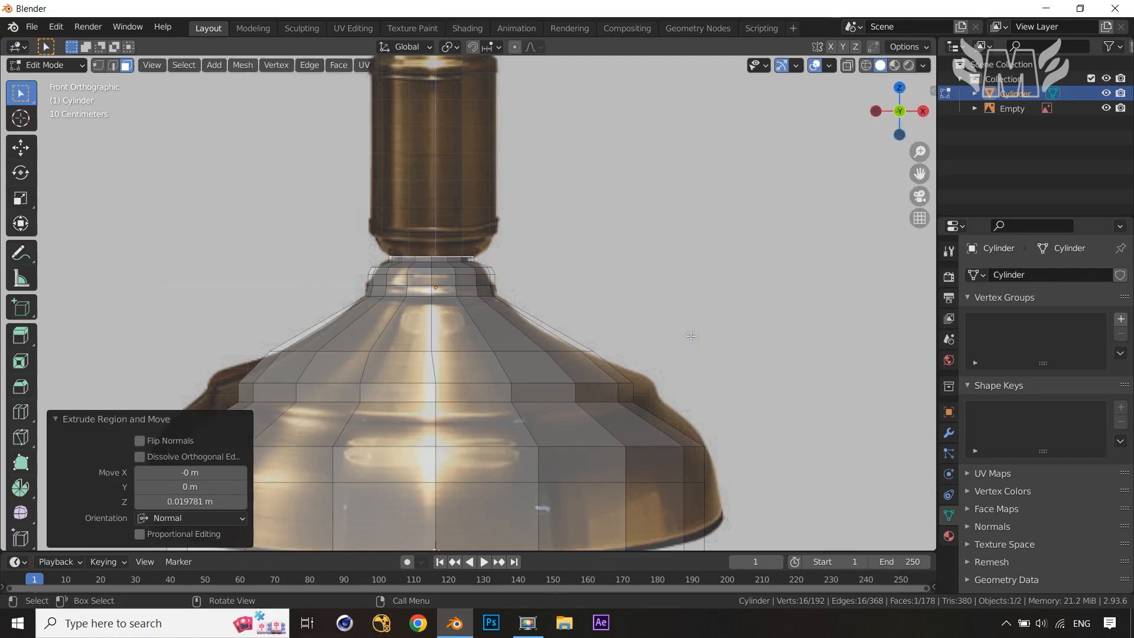
pyautogui.press('e')
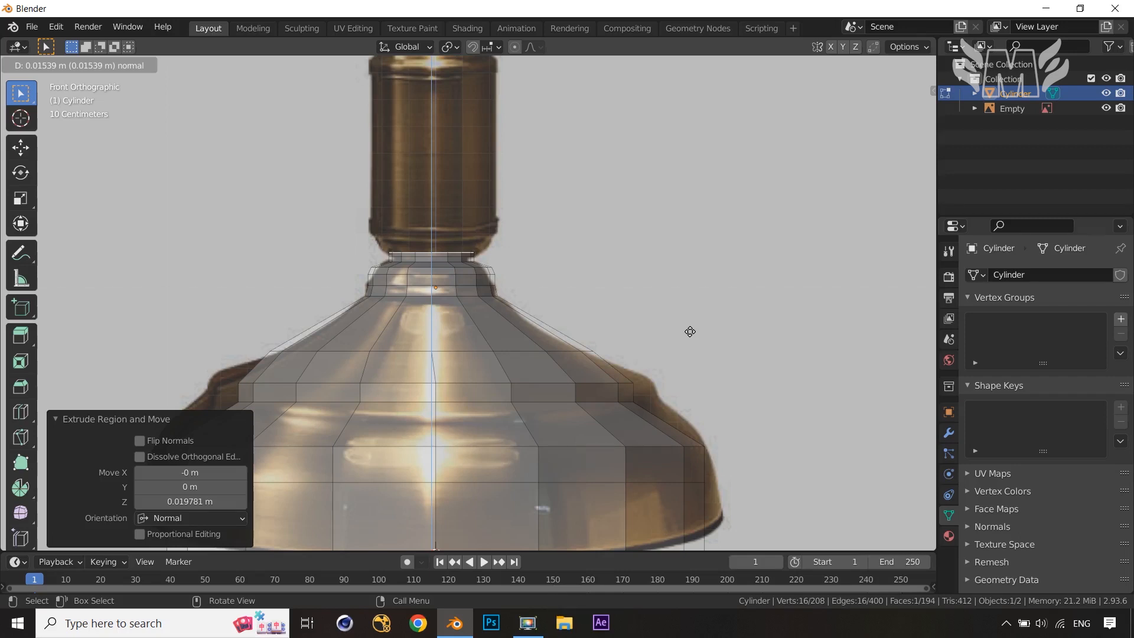
pyautogui.press('s')
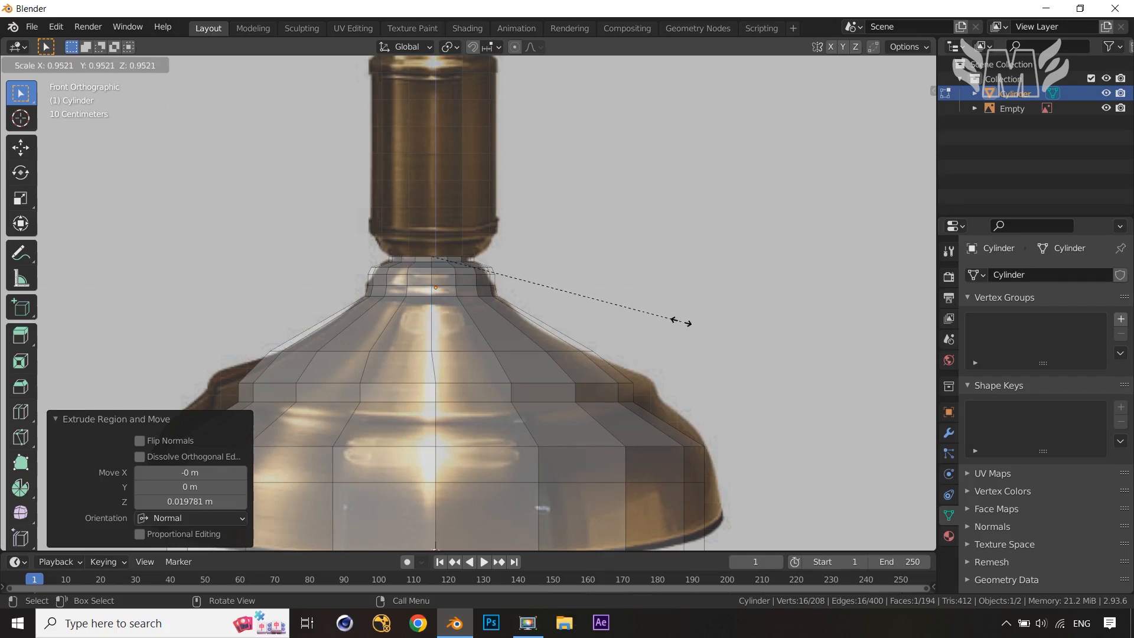
pyautogui.rightClick(686, 325)
pyautogui.hotkey('ctrl', 'z')
pyautogui.hotkey('ctrl', 'z')
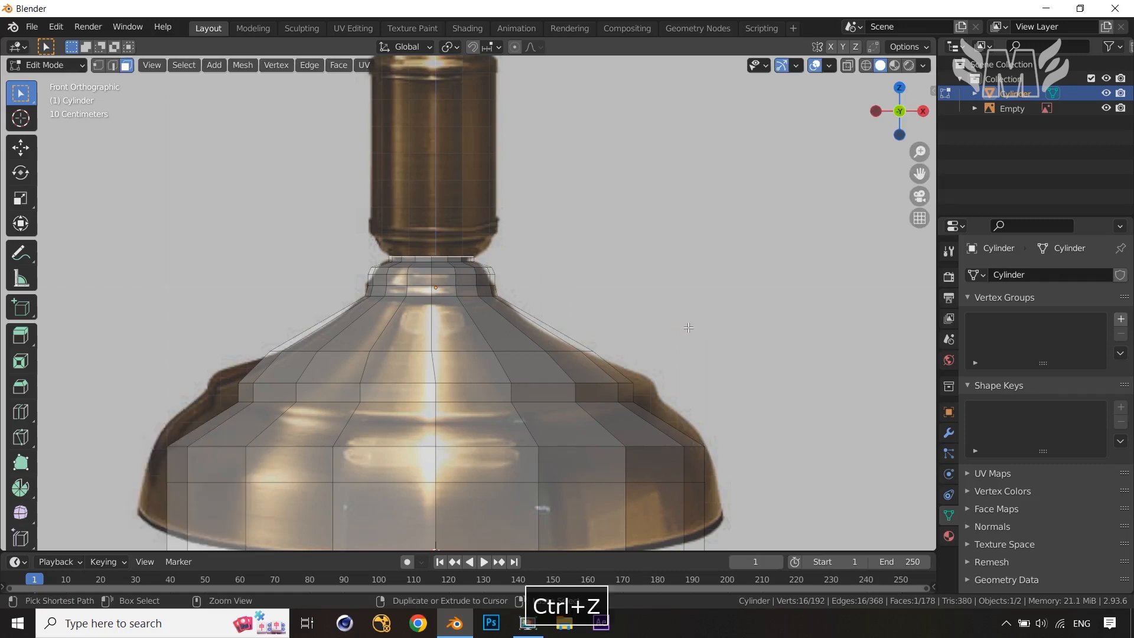
# Extrude the waist's top face up about 0.022 m and again about 0.037 m, scaling the last extrusion to about 1.336.
pyautogui.press('e')
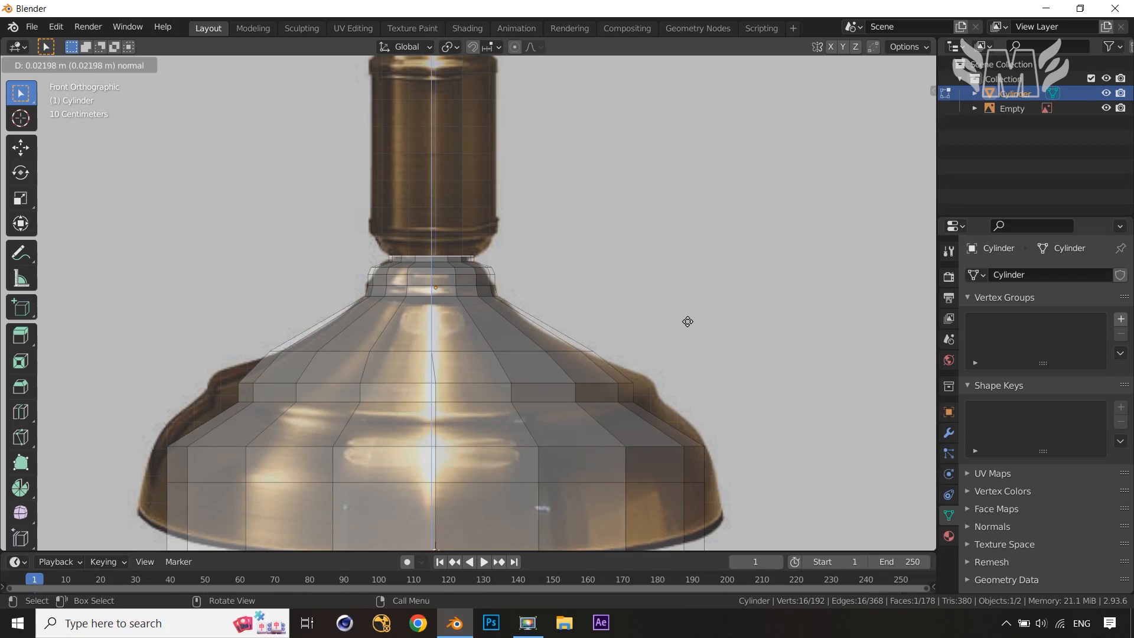
pyautogui.click(688, 322)
pyautogui.press('e')
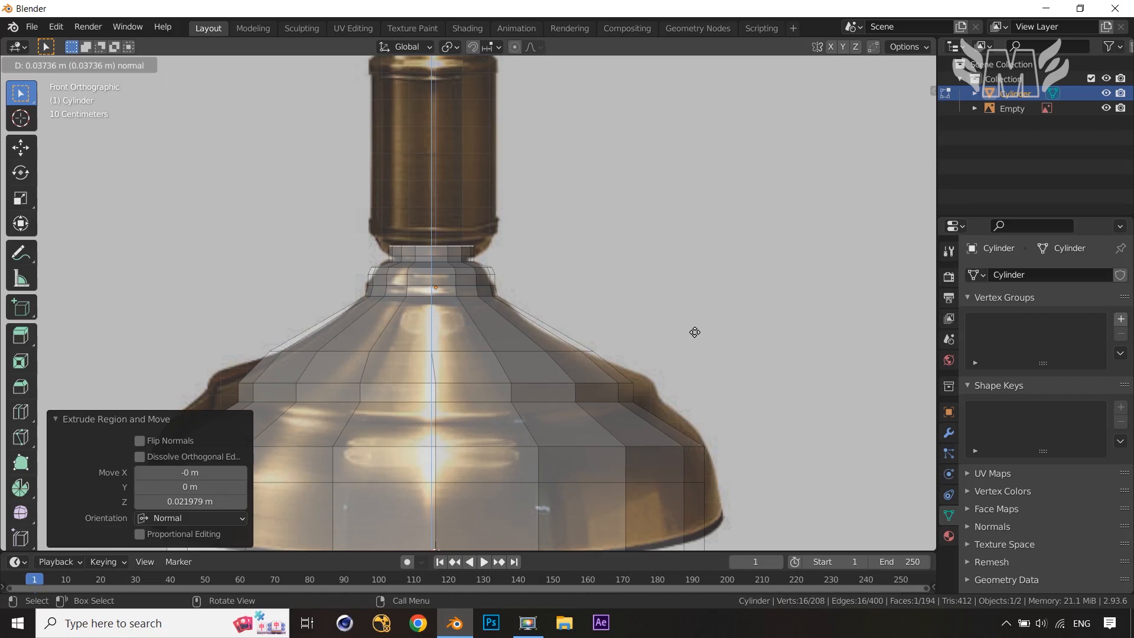
pyautogui.click(695, 332)
pyautogui.press('s')
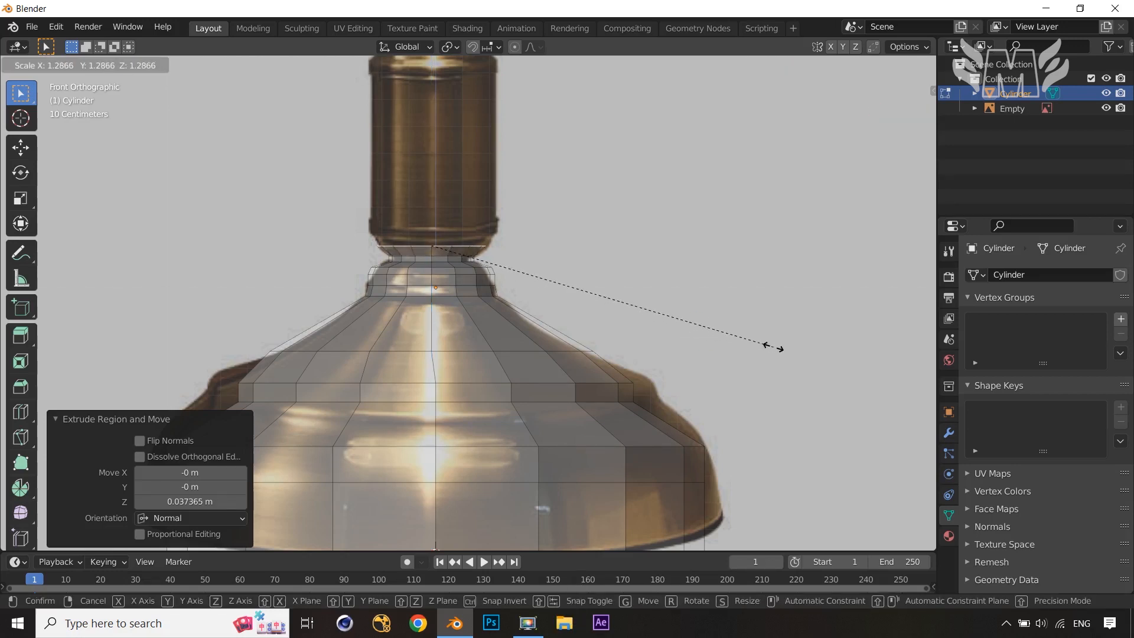
pyautogui.click(786, 348)
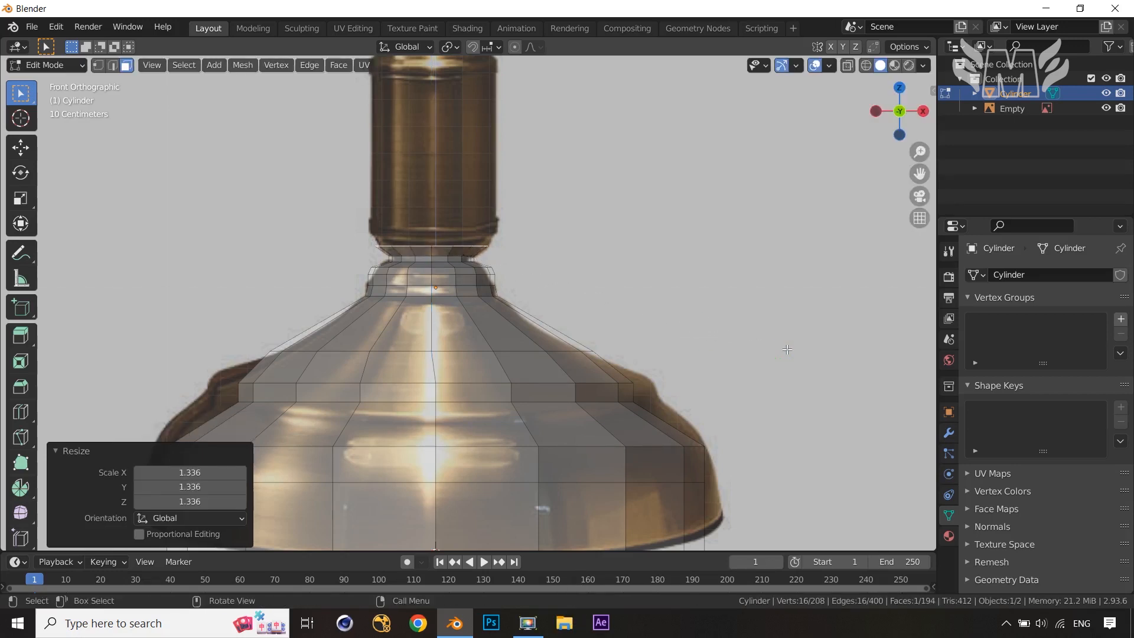
# Extrude the neck's top face up about 0.02 m and extrude it again, scaling the last extrusion to about 1.075.
pyautogui.press('e')
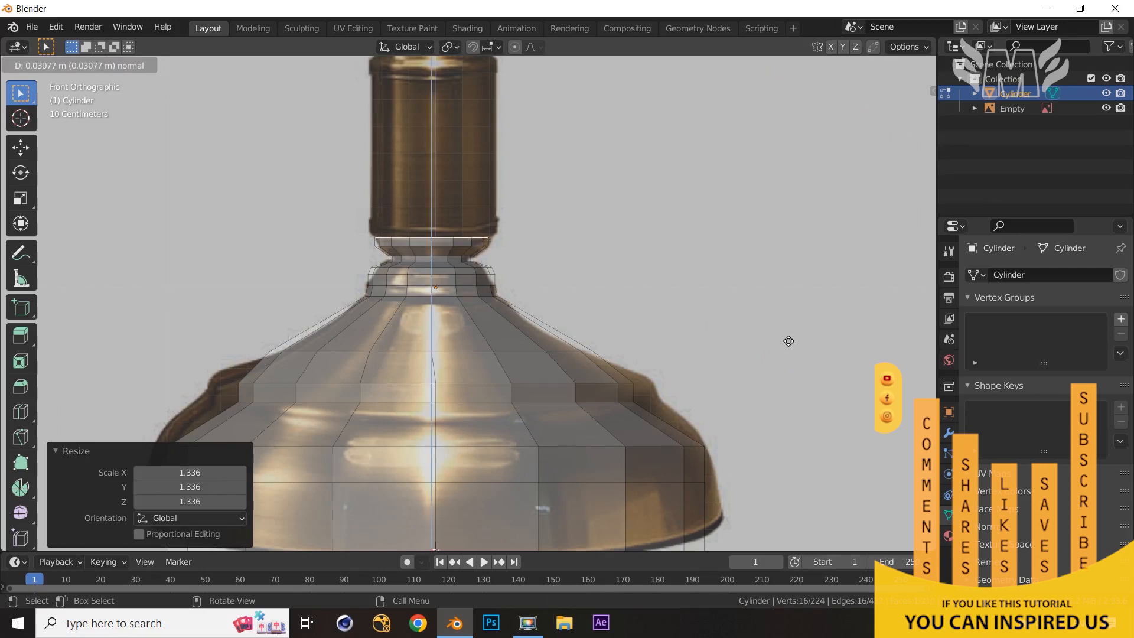
pyautogui.click(789, 344)
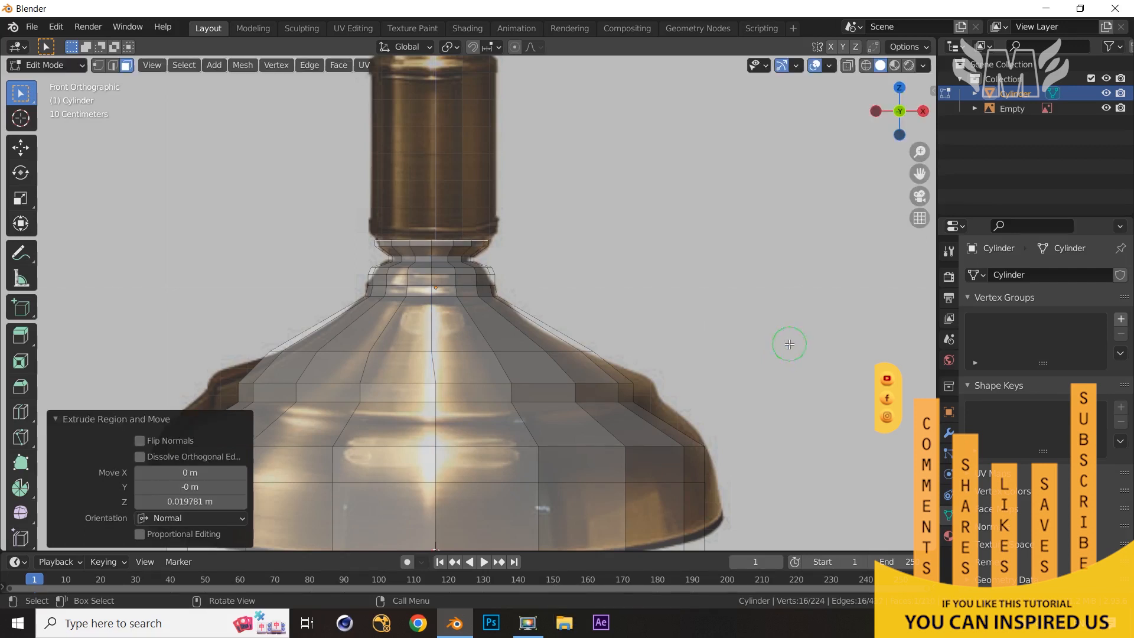
pyautogui.press('e')
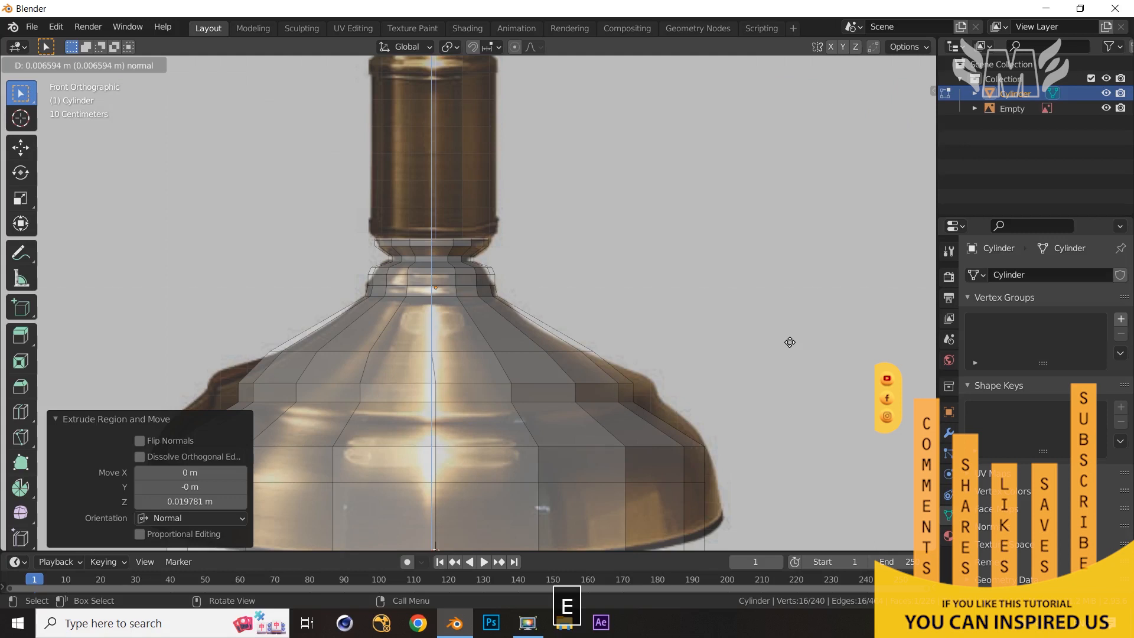
pyautogui.press('s')
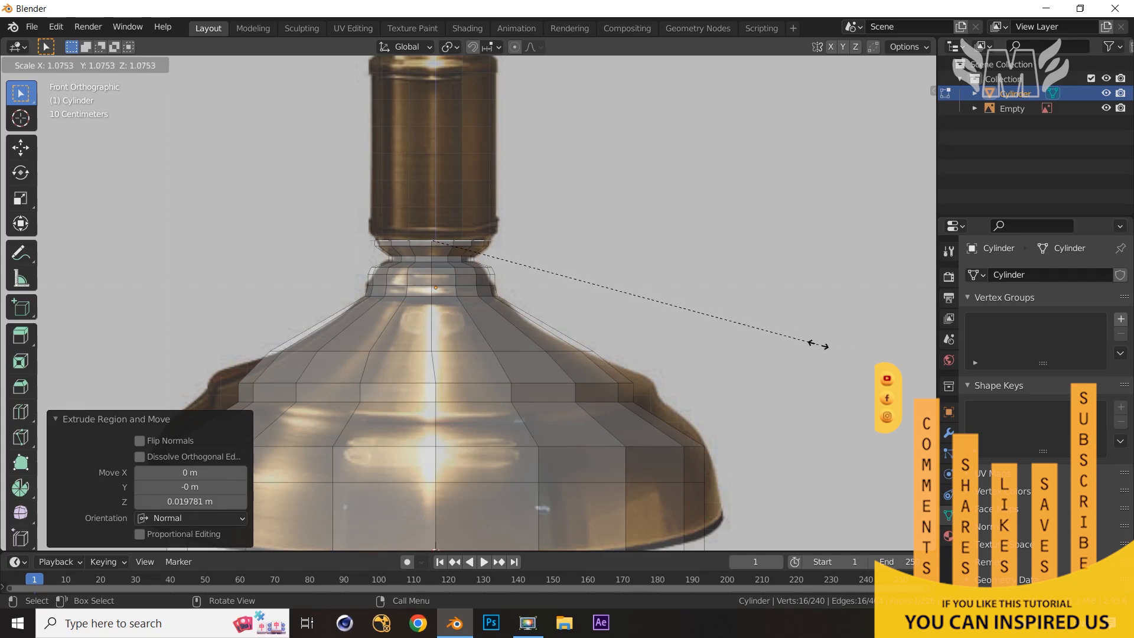
pyautogui.click(817, 340)
pyautogui.moveTo(825, 342); pyautogui.dragTo(843, 367, button='middle')
pyautogui.press('1')
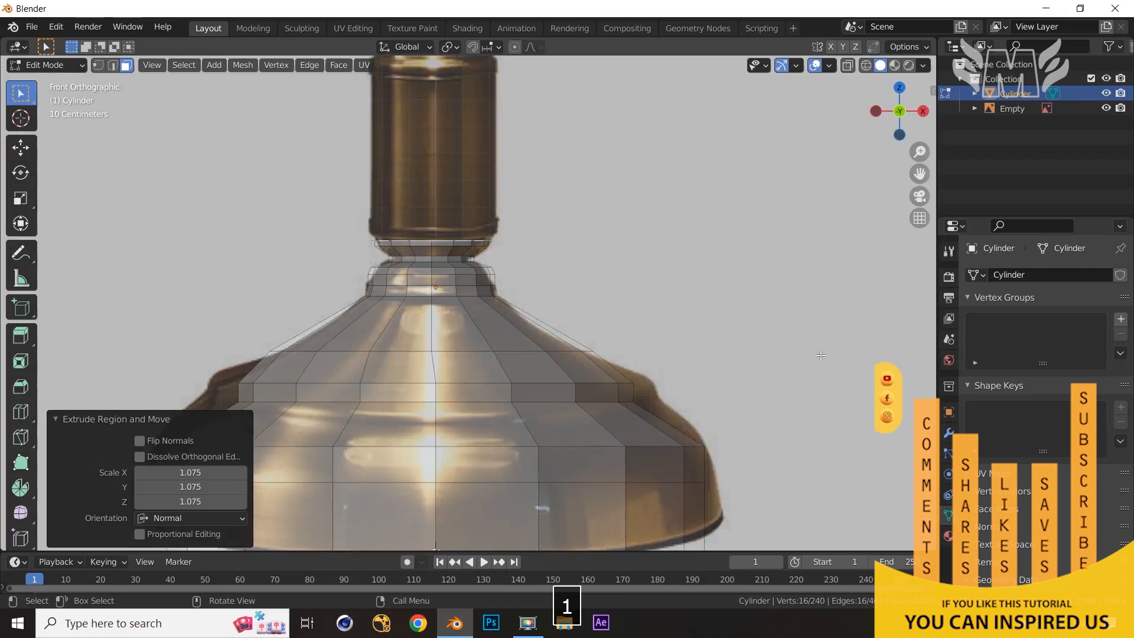
# Extrude the top face up about 0.042 m, re-extrude it in place, and scale it to about 0.992 and again to about 0.897.
pyautogui.press('e')
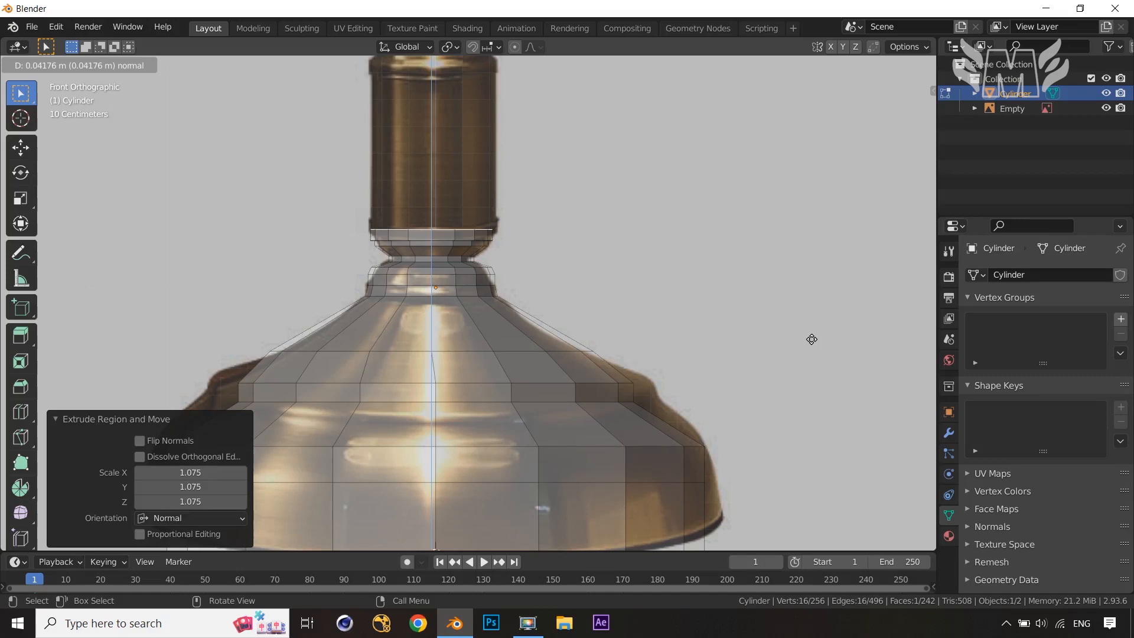
pyautogui.click(812, 341)
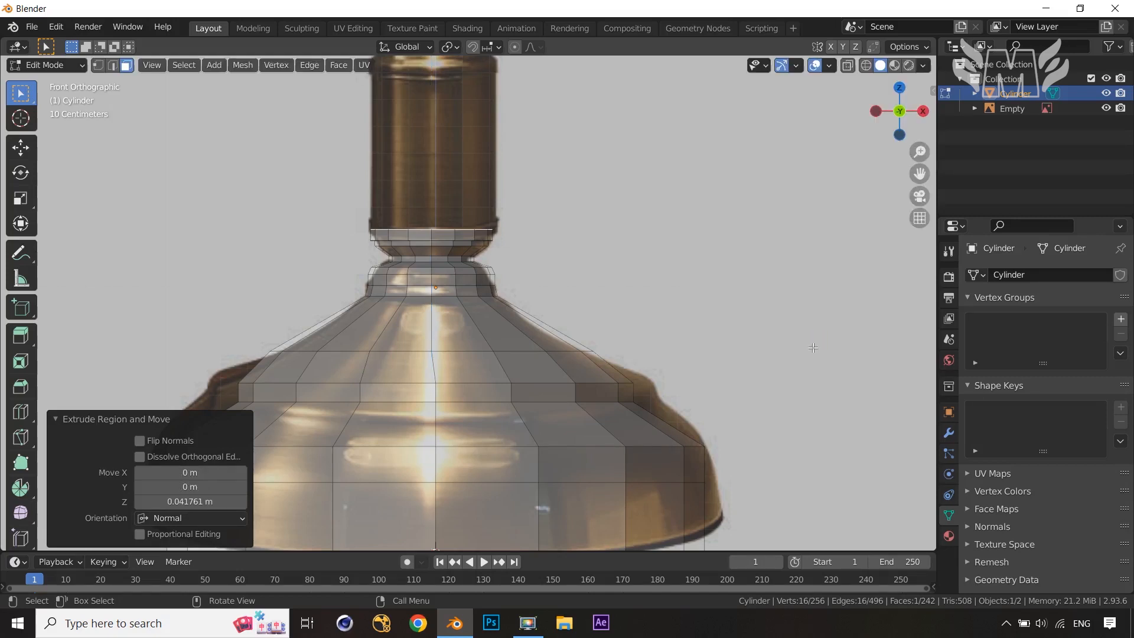
pyautogui.press('e')
pyautogui.rightClick(813, 332)
pyautogui.press('s')
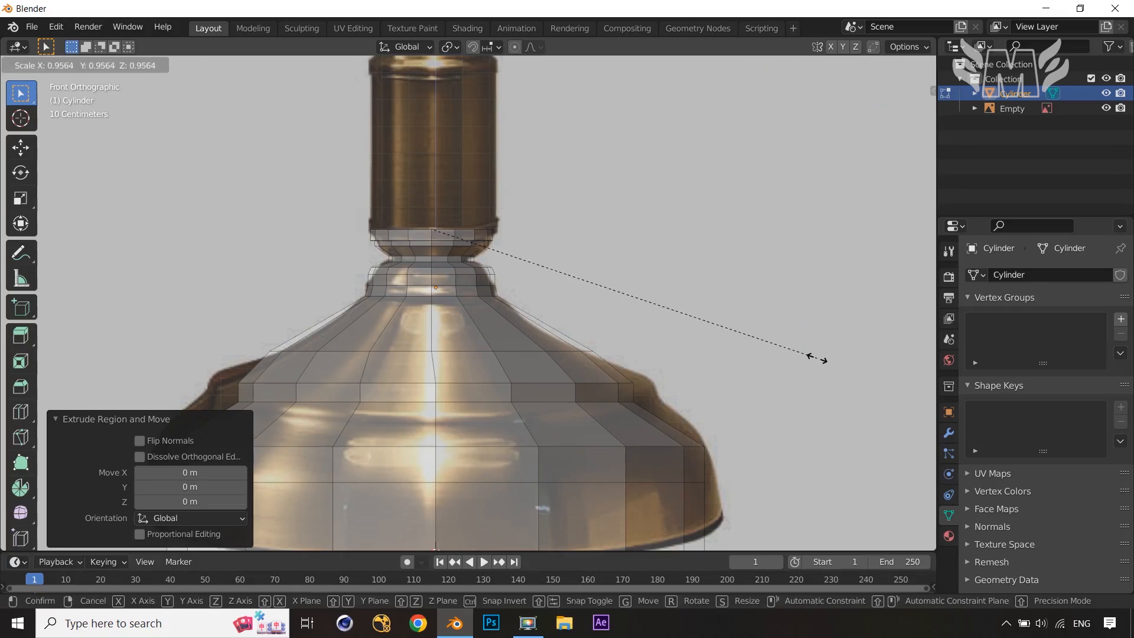
pyautogui.click(834, 363)
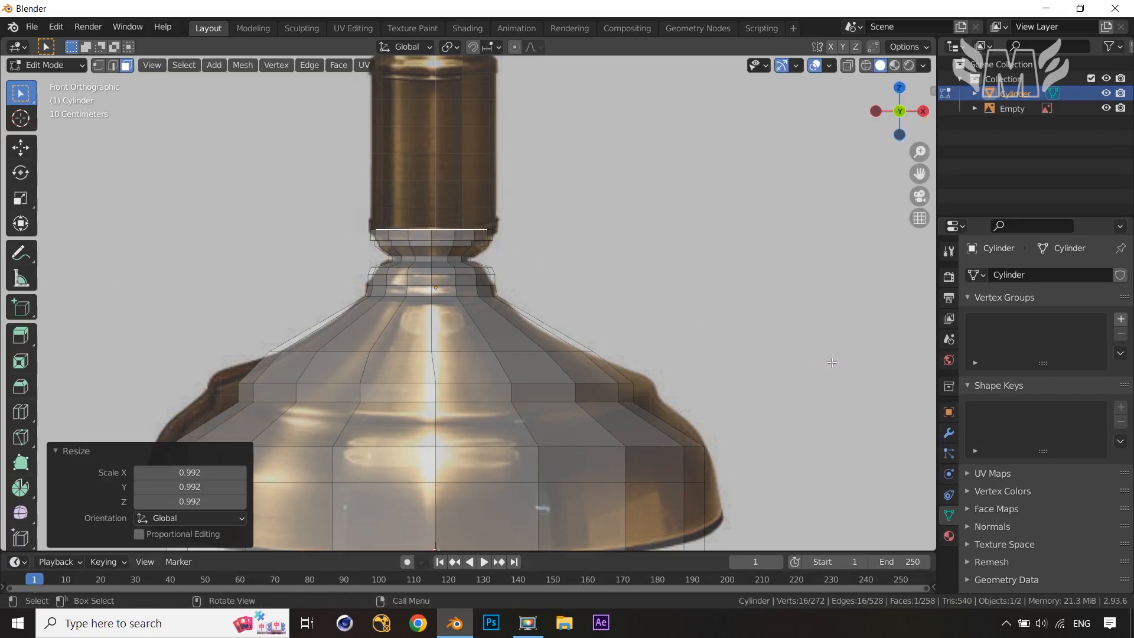
pyautogui.moveTo(834, 363); pyautogui.dragTo(835, 434, button='middle')
pyautogui.press('s')
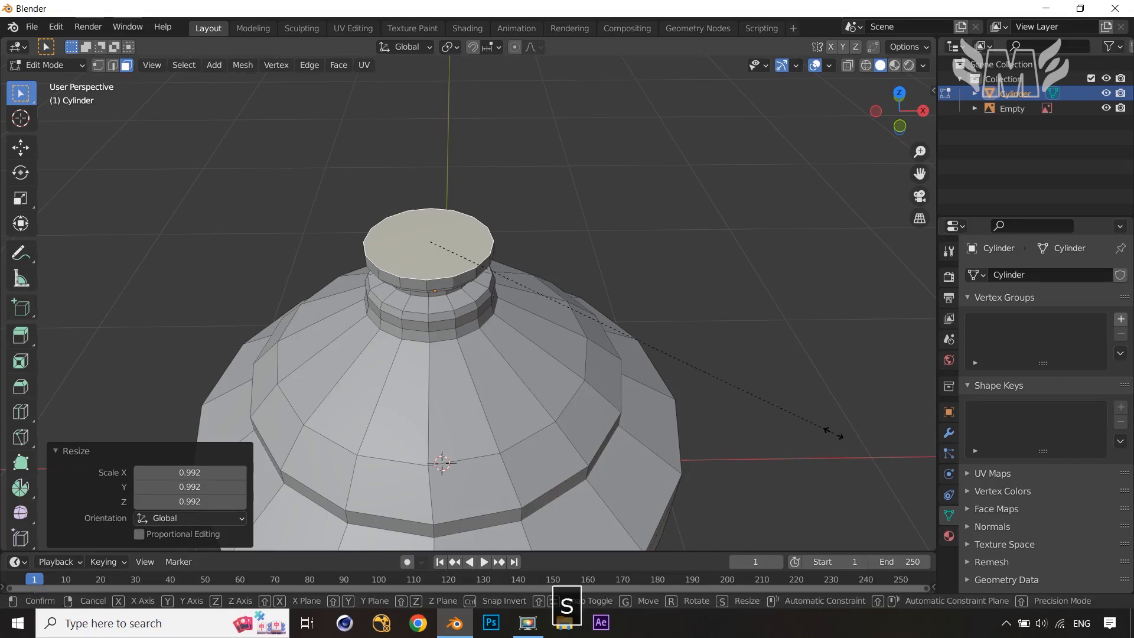
pyautogui.click(798, 416)
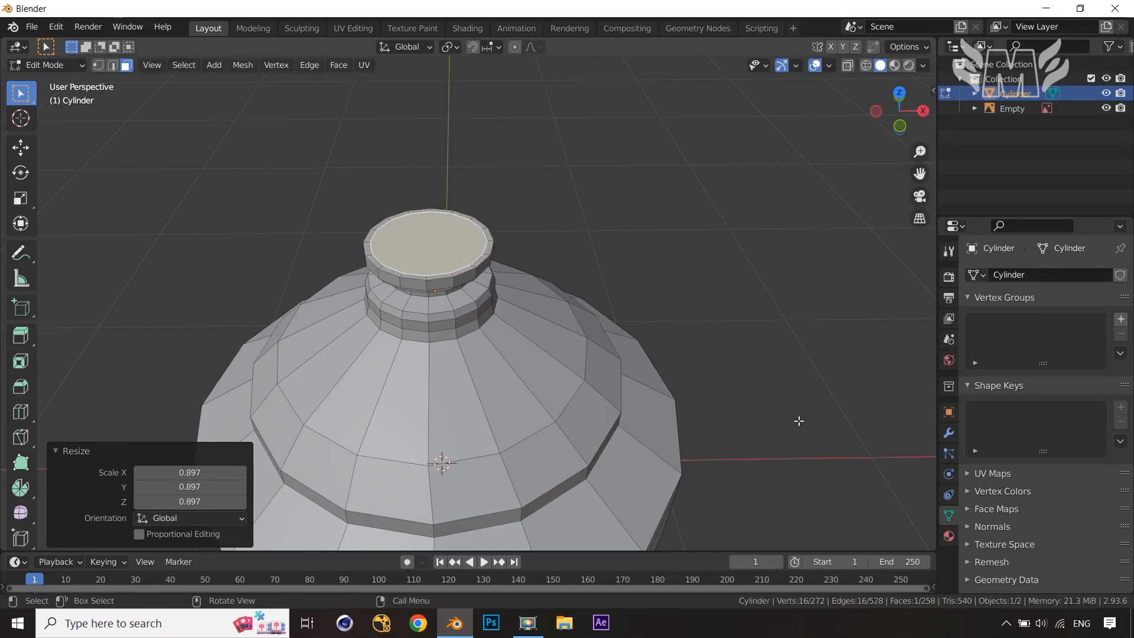
# Extrude the inner top face up about 0.558 m as the handle, re-extrude it in place, and scale it to about 1.108.
pyautogui.press('KP_1')
pyautogui.press('e')
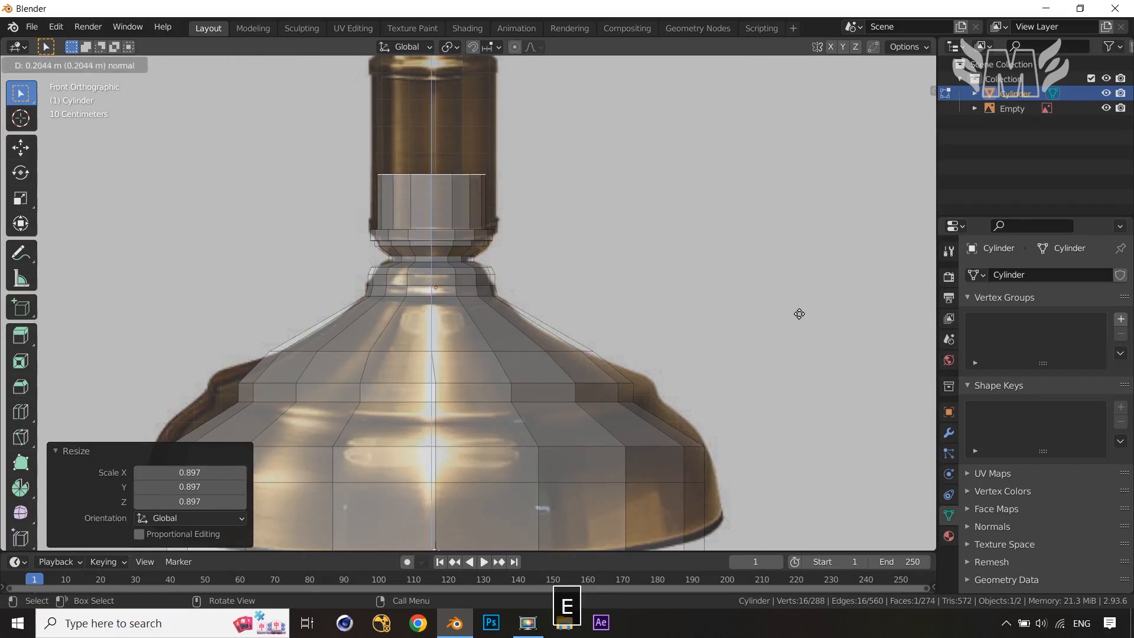
pyautogui.click(803, 231)
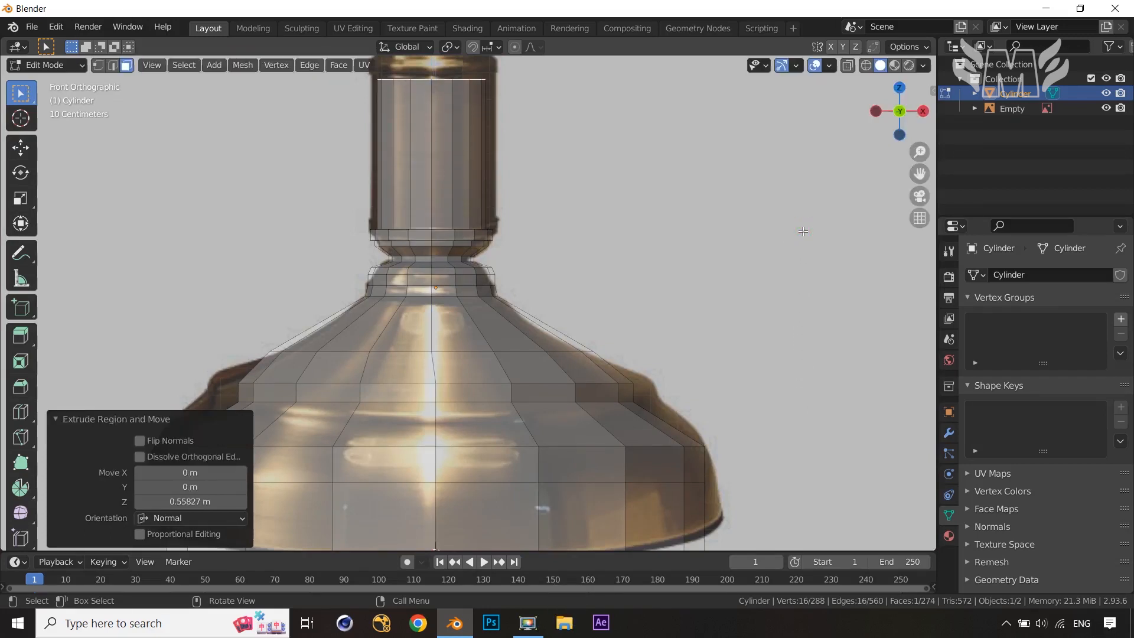
pyautogui.press('e')
pyautogui.rightClick(795, 311)
pyautogui.press('s')
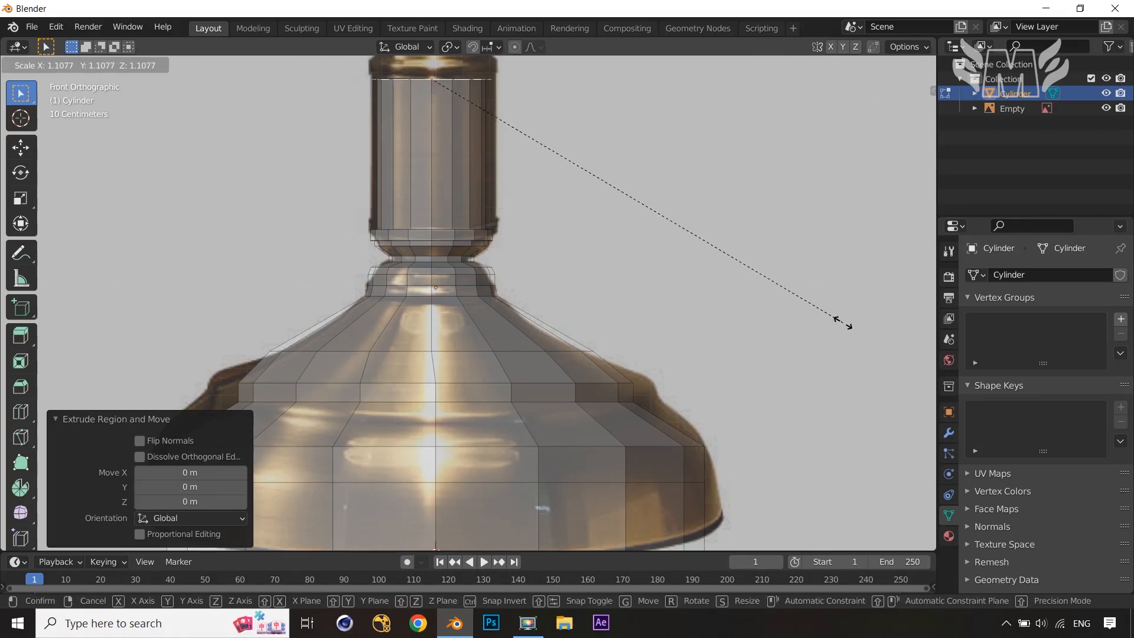
pyautogui.click(843, 322)
# Extrude the handle's widened top face up about 0.032 m and raise it about 0.024 m along Z to fit the rim.
pyautogui.moveTo(842, 322); pyautogui.dragTo(818, 429, button='middle')
pyautogui.press('e')
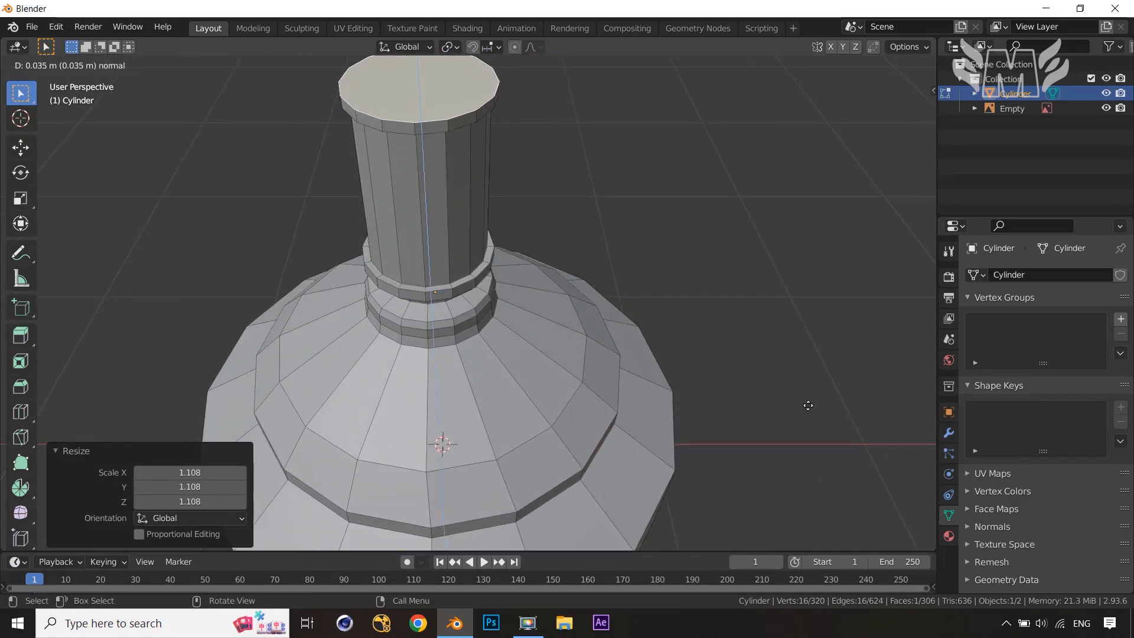
pyautogui.click(808, 407)
pyautogui.press('1')
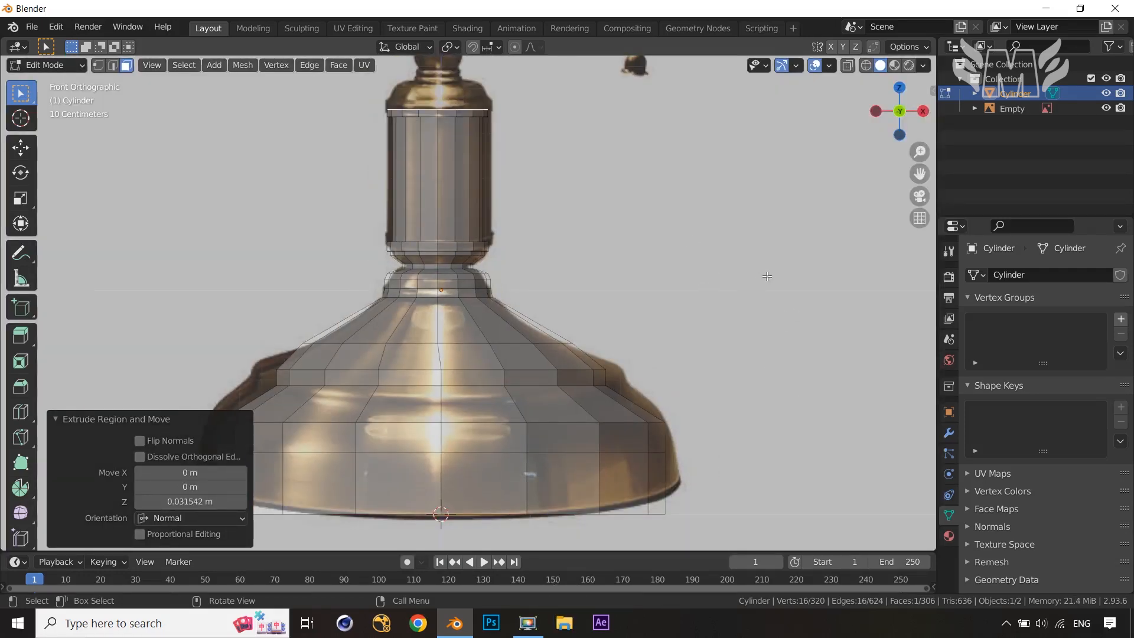
pyautogui.press('g')
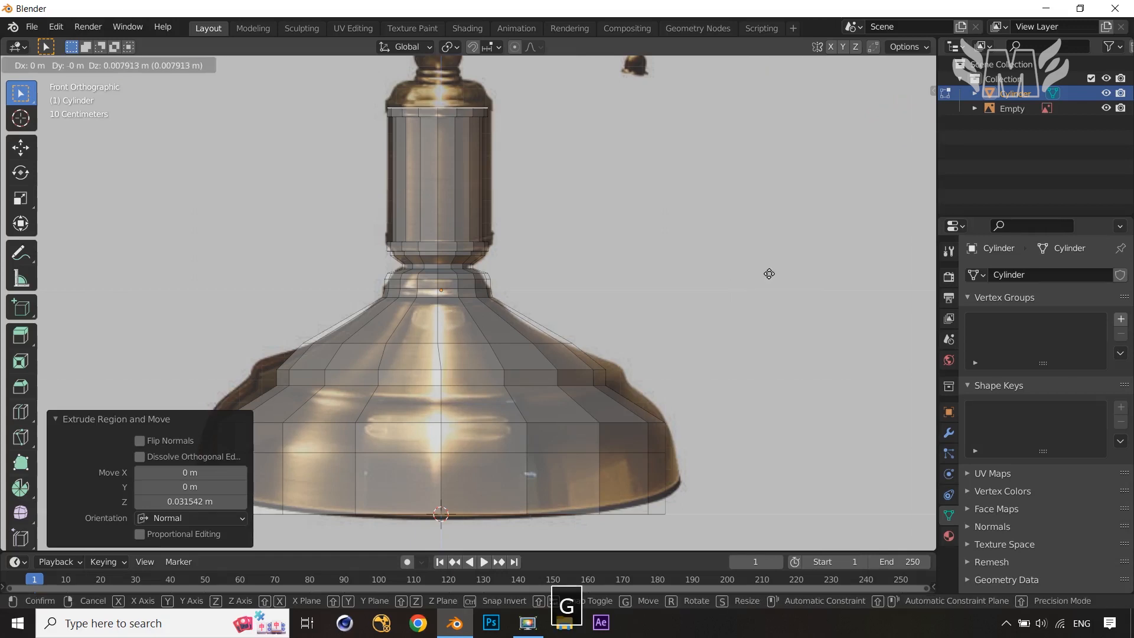
pyautogui.press('z')
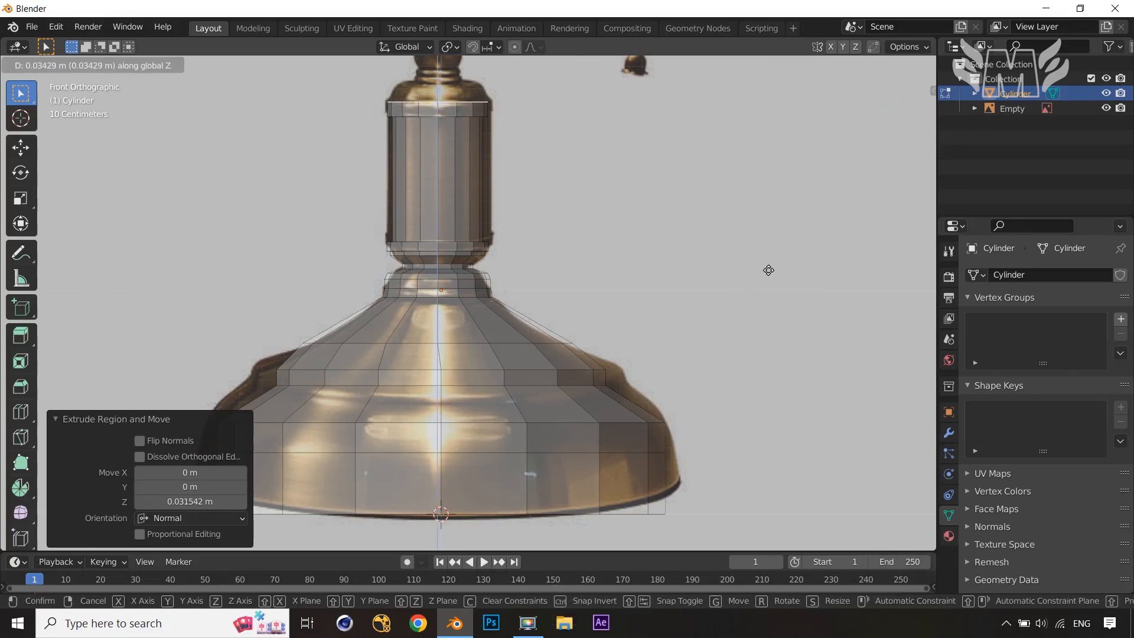
pyautogui.click(769, 271)
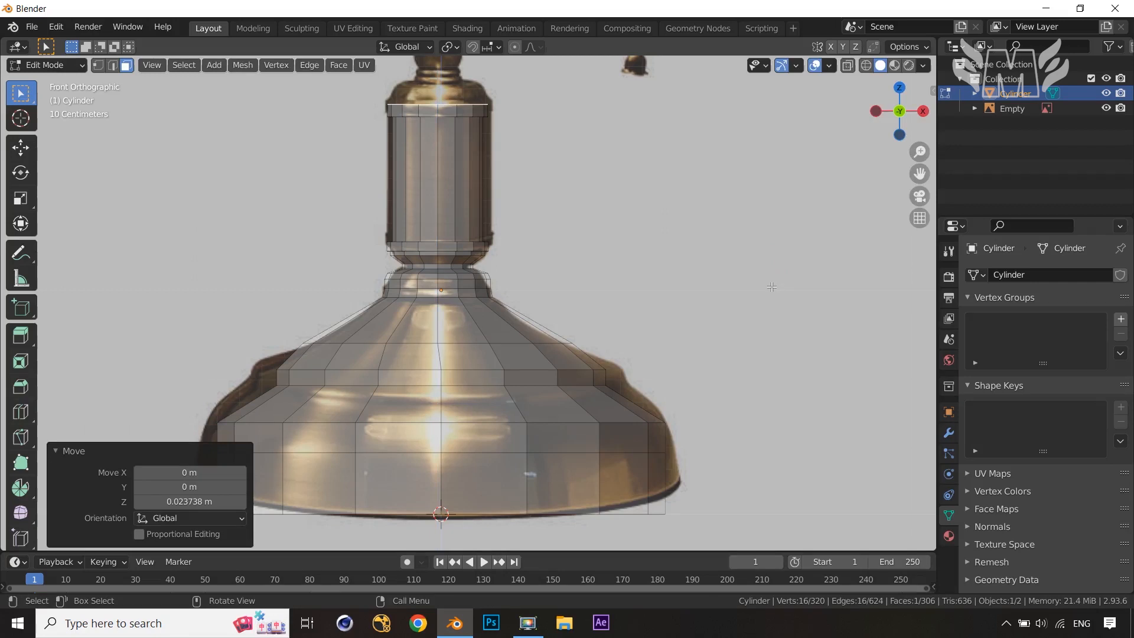
# Extrude the handle's top face up about 0.016 m twice, scaling the last extrusion to about 0.927.
pyautogui.press('e')
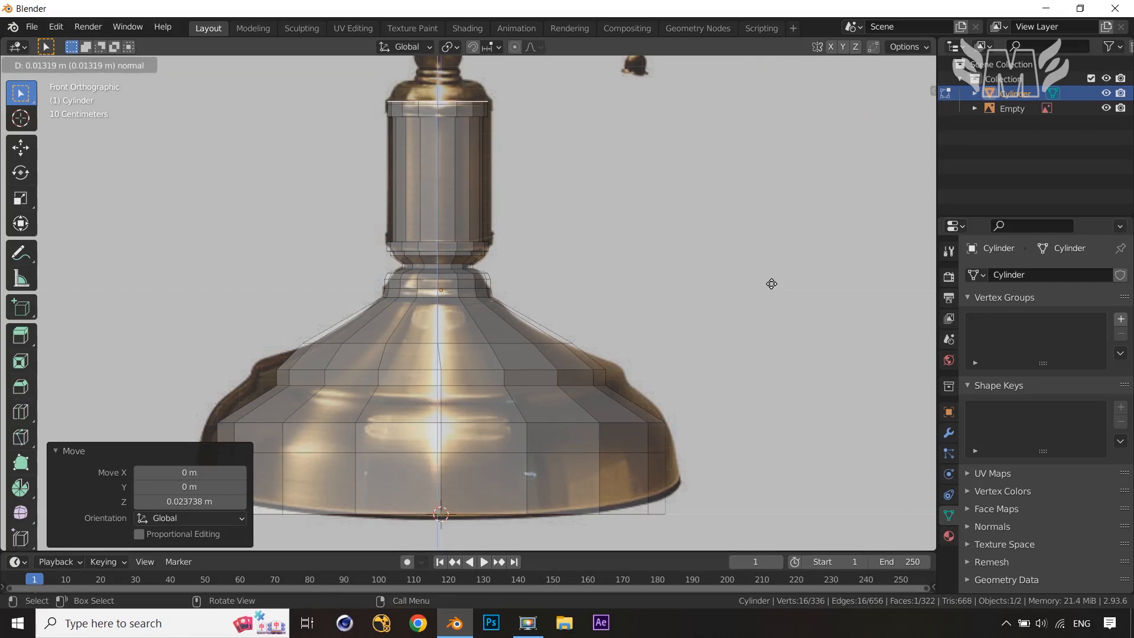
pyautogui.click(772, 283)
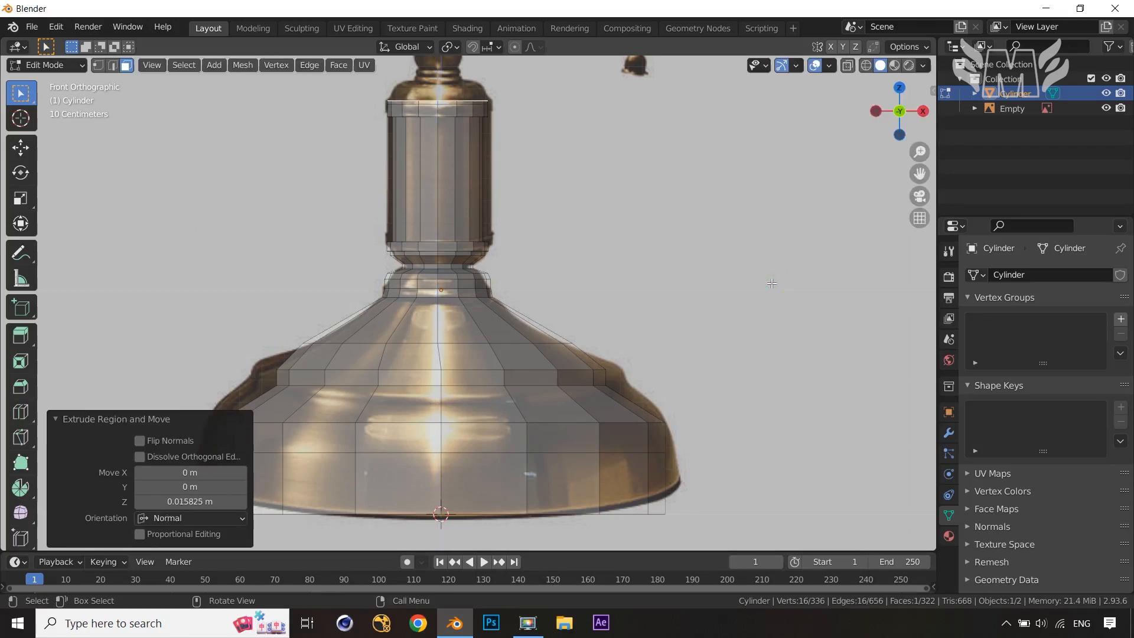
pyautogui.press('e')
pyautogui.click(773, 281)
pyautogui.press('s')
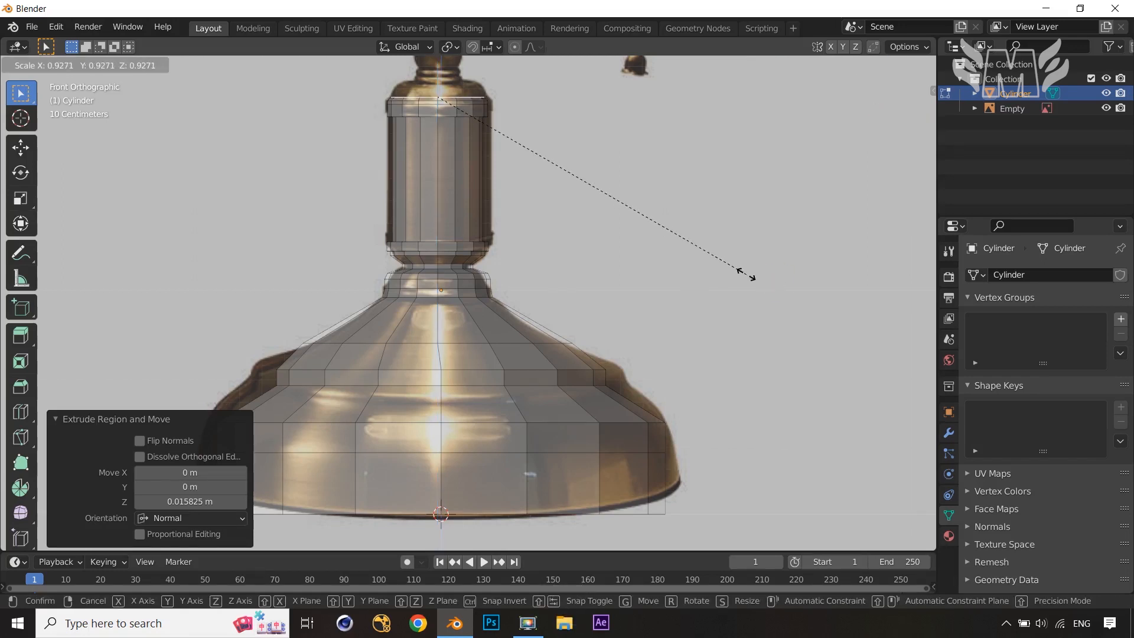
pyautogui.click(747, 274)
# Extrude the handle's top face up about 0.047 m and scale it to about 0.835 to round the shoulder.
pyautogui.press('e')
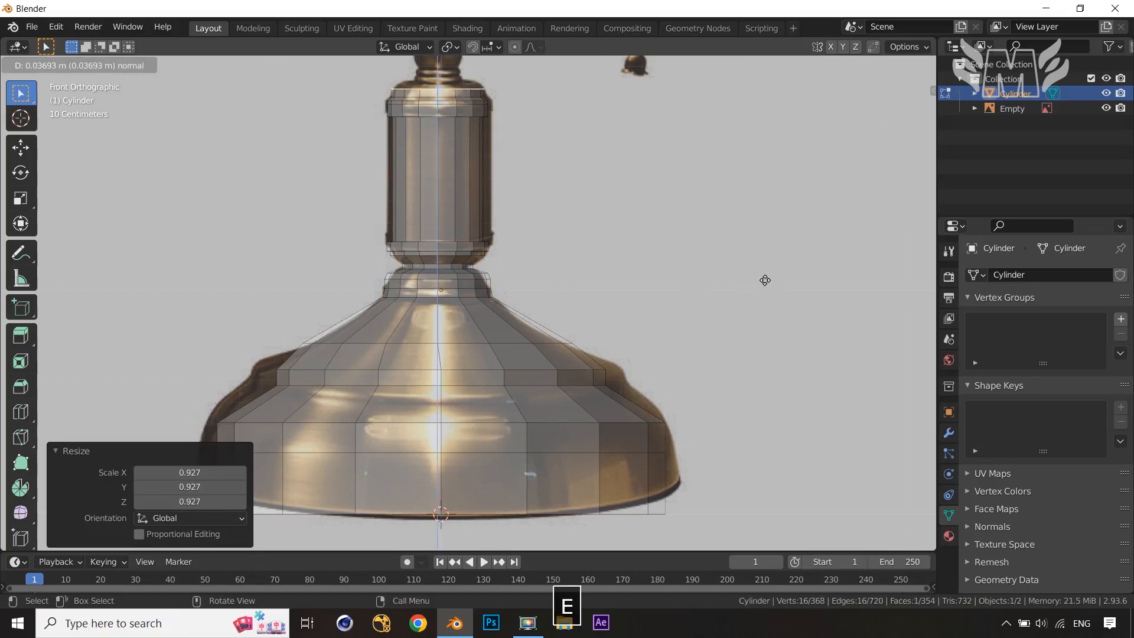
pyautogui.click(765, 278)
pyautogui.press('s')
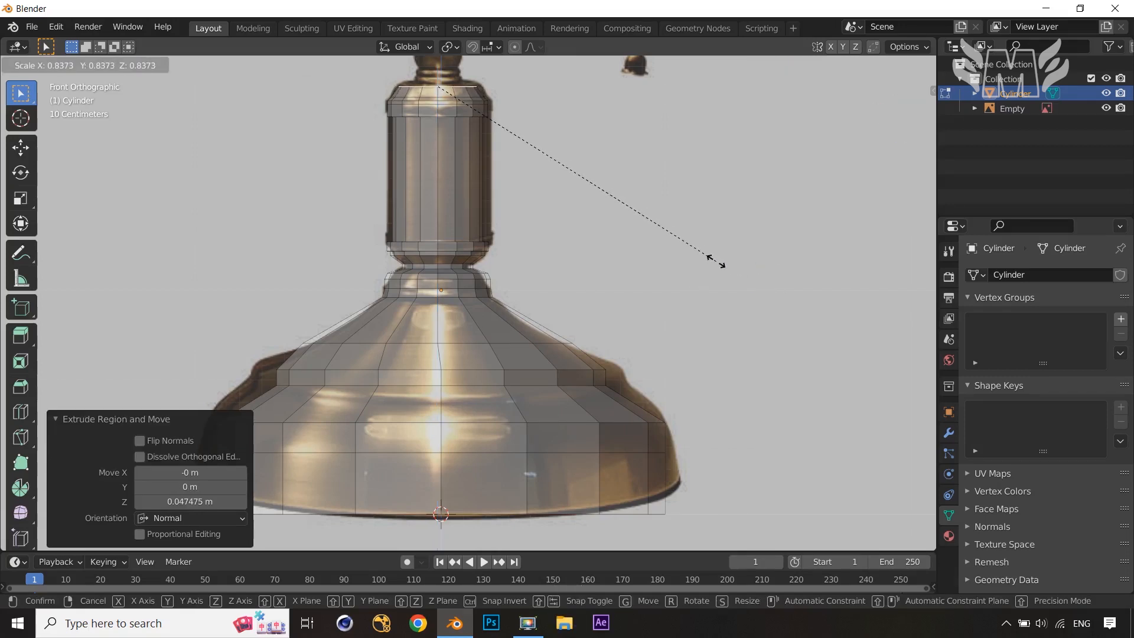
pyautogui.click(717, 260)
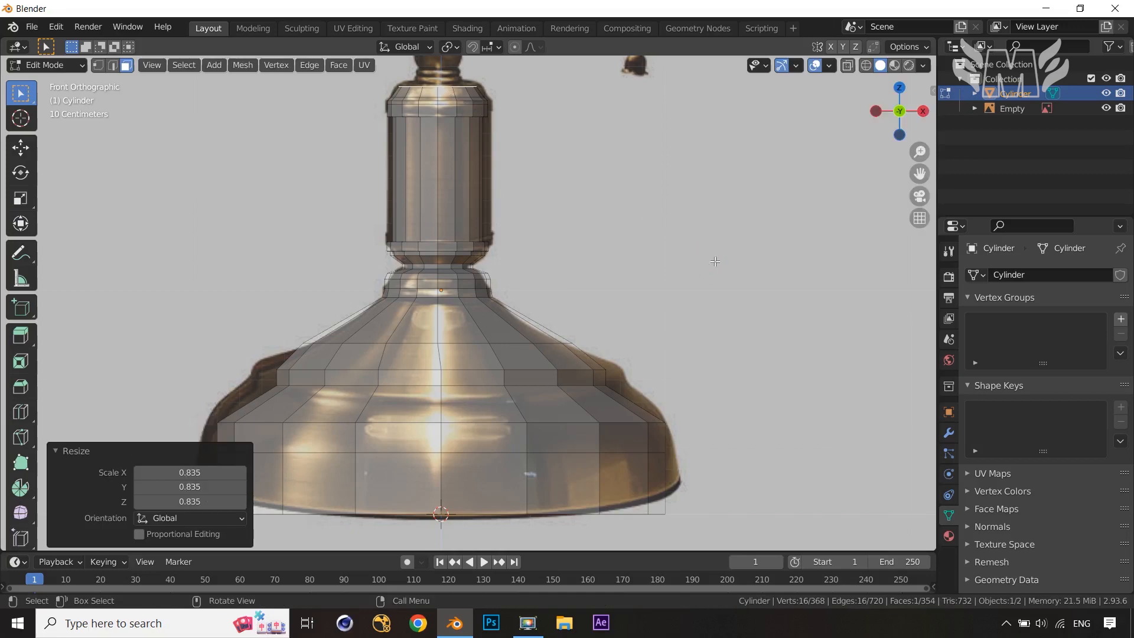
# Inset the handle's top face with a thickness of about 0.088 m.
pyautogui.moveTo(716, 262); pyautogui.dragTo(722, 333, button='middle')
pyautogui.press('i')
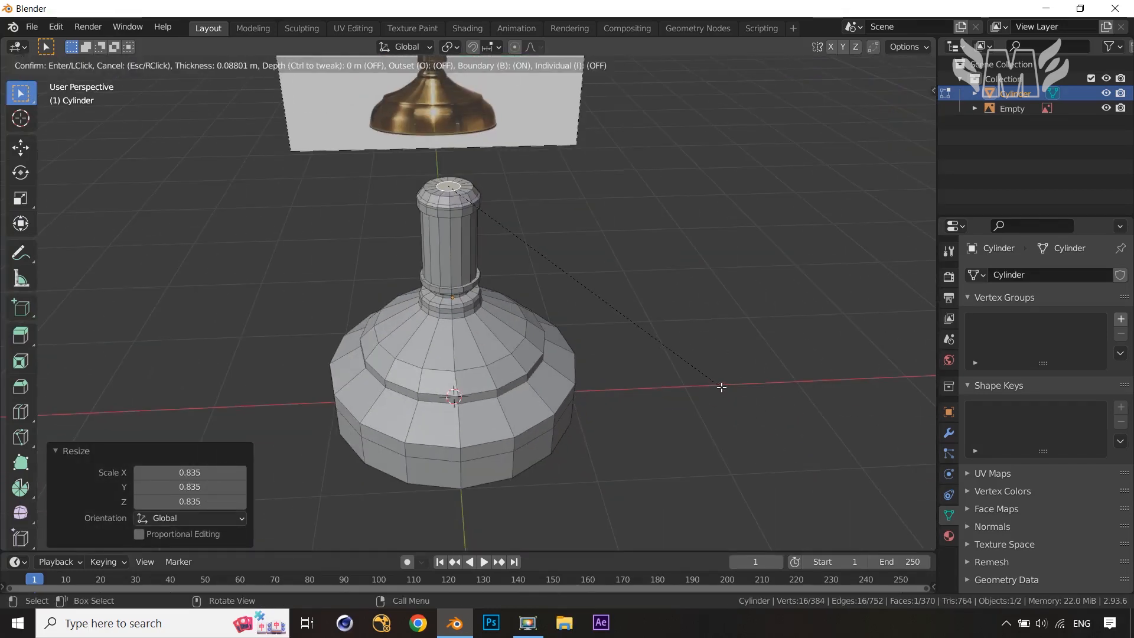
pyautogui.click(721, 387)
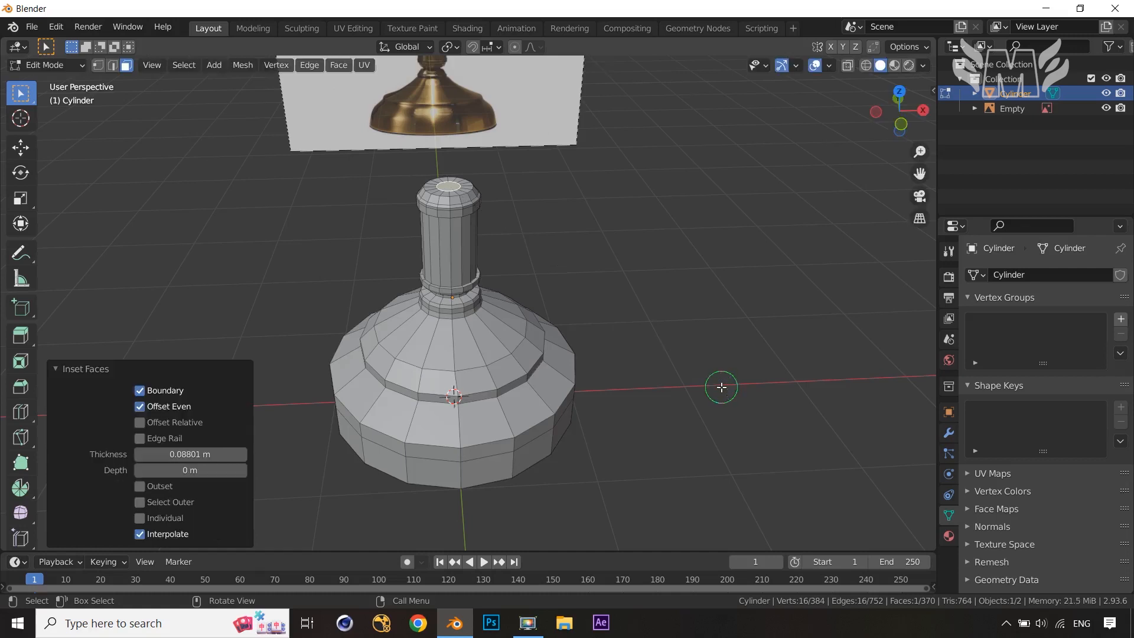
# Extrude the inset face up about 0.017 m and scale it to about 1.025 to match the reference.
pyautogui.moveTo(752, 407); pyautogui.dragTo(756, 374, button='middle')
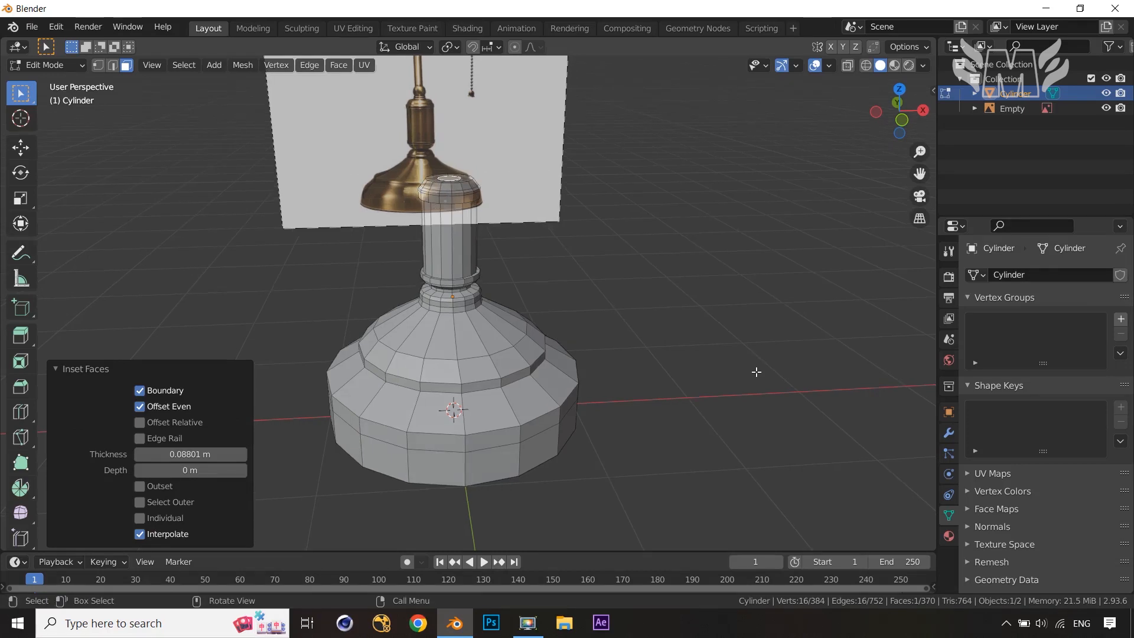
pyautogui.press('e')
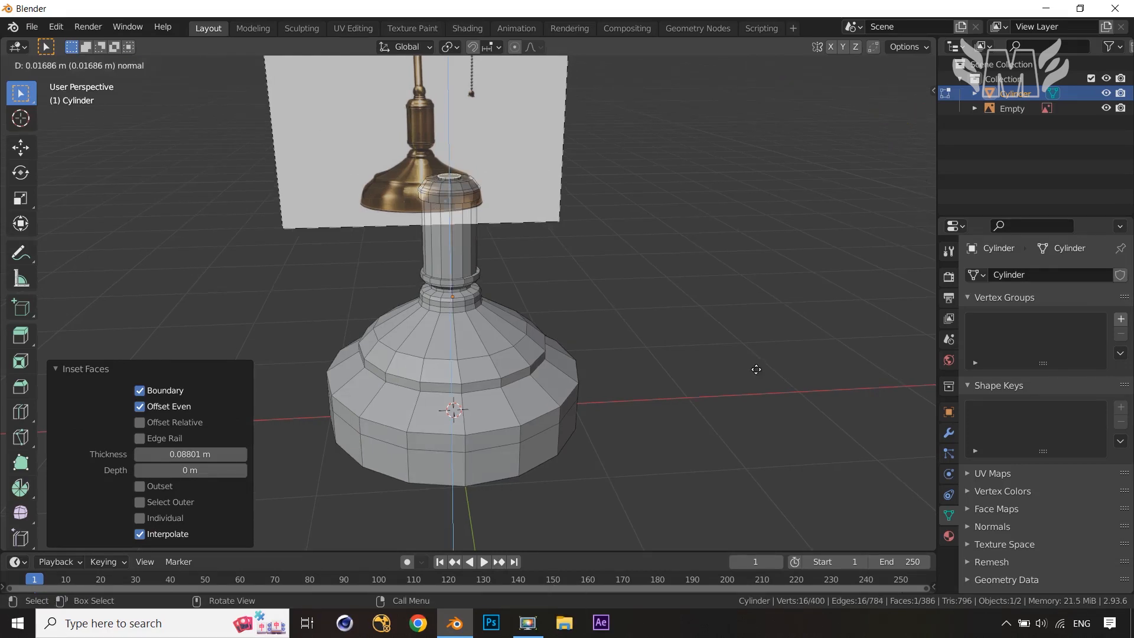
pyautogui.click(756, 369)
pyautogui.scroll(2, 761, 379)
pyautogui.press('KP_1')
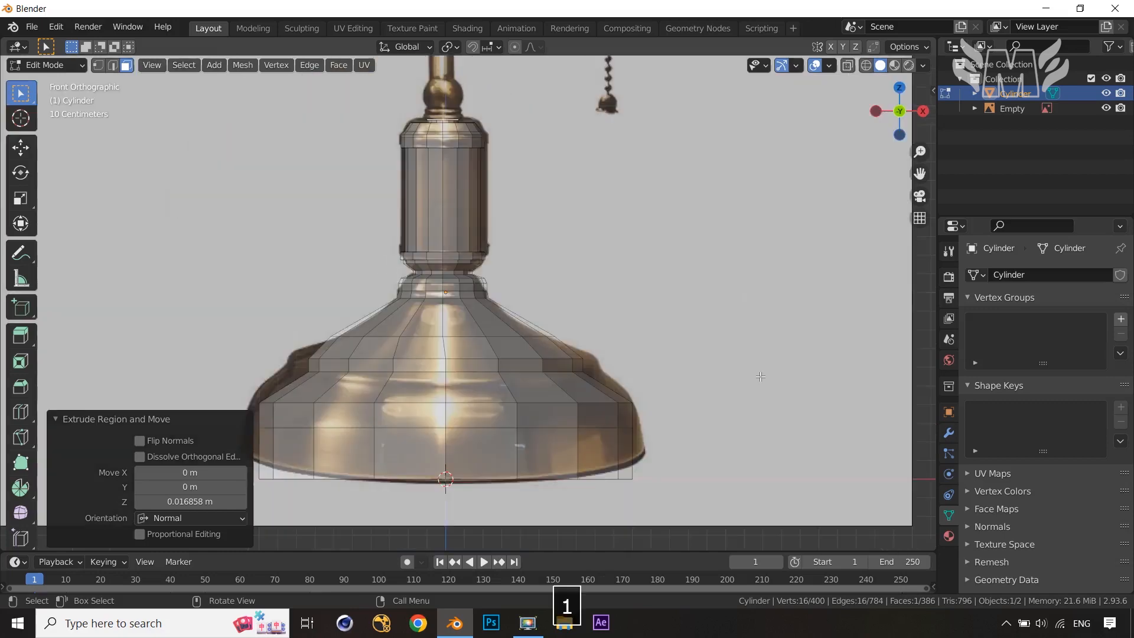
pyautogui.scroll(1, 759, 375)
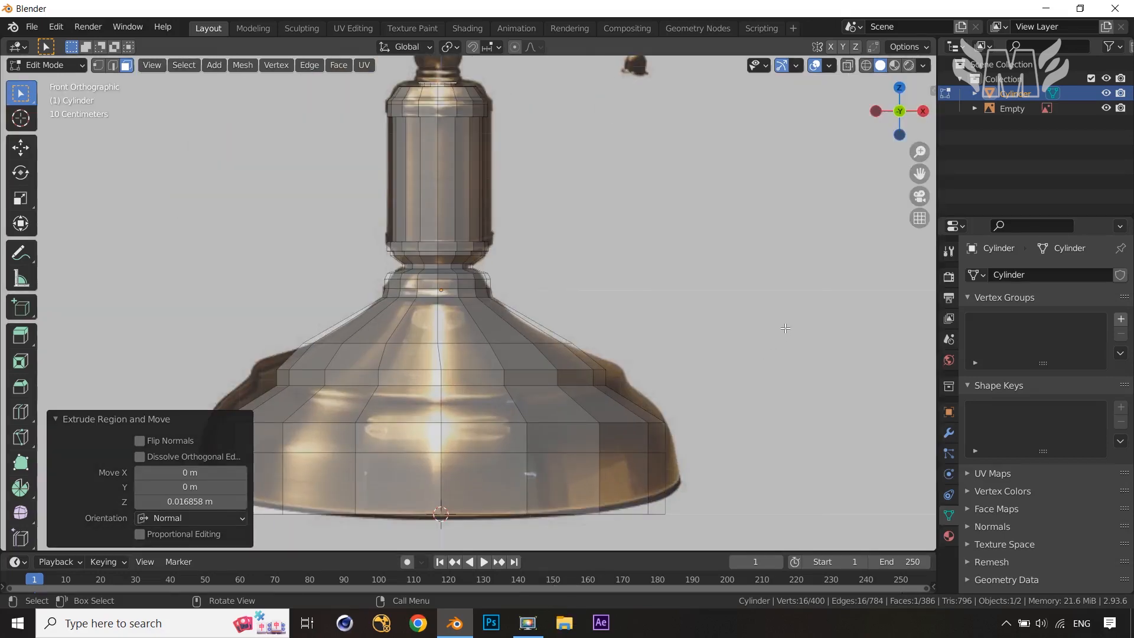
pyautogui.press('s')
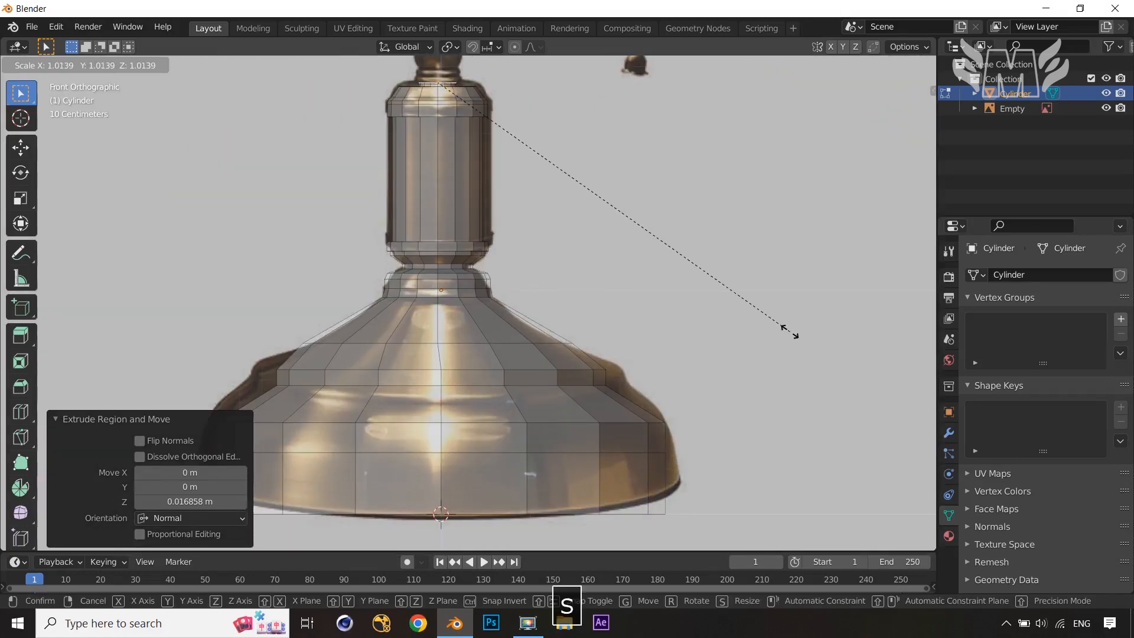
pyautogui.click(795, 331)
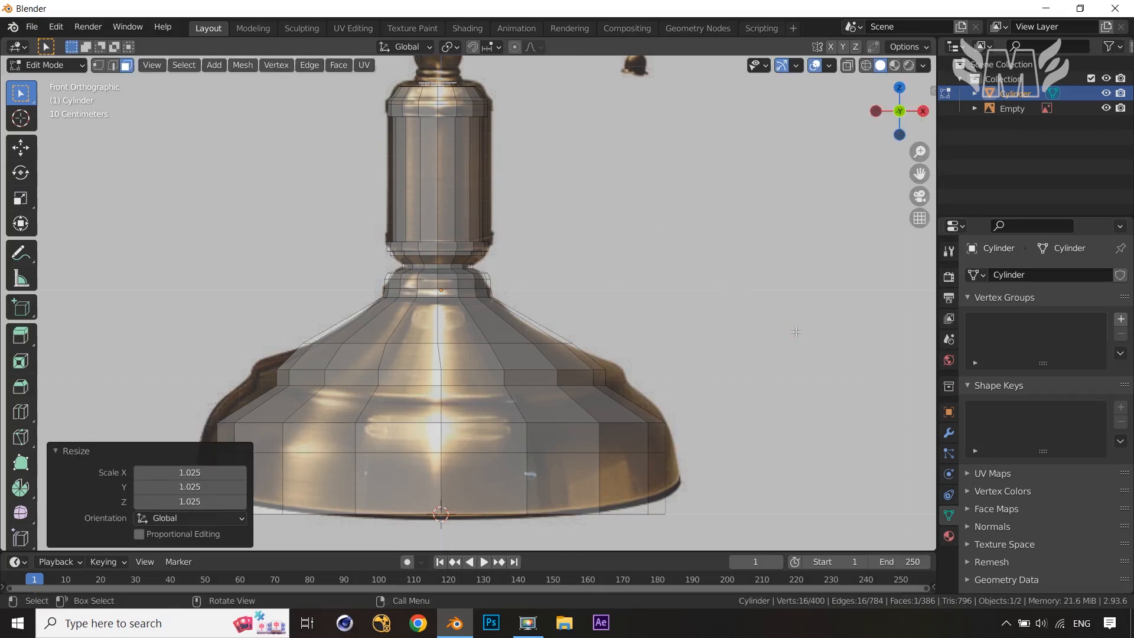
# Extrude the handle's top face up about 0.032 m, scale it to about 1.099, and extrude it another 0.011 m.
pyautogui.press('e')
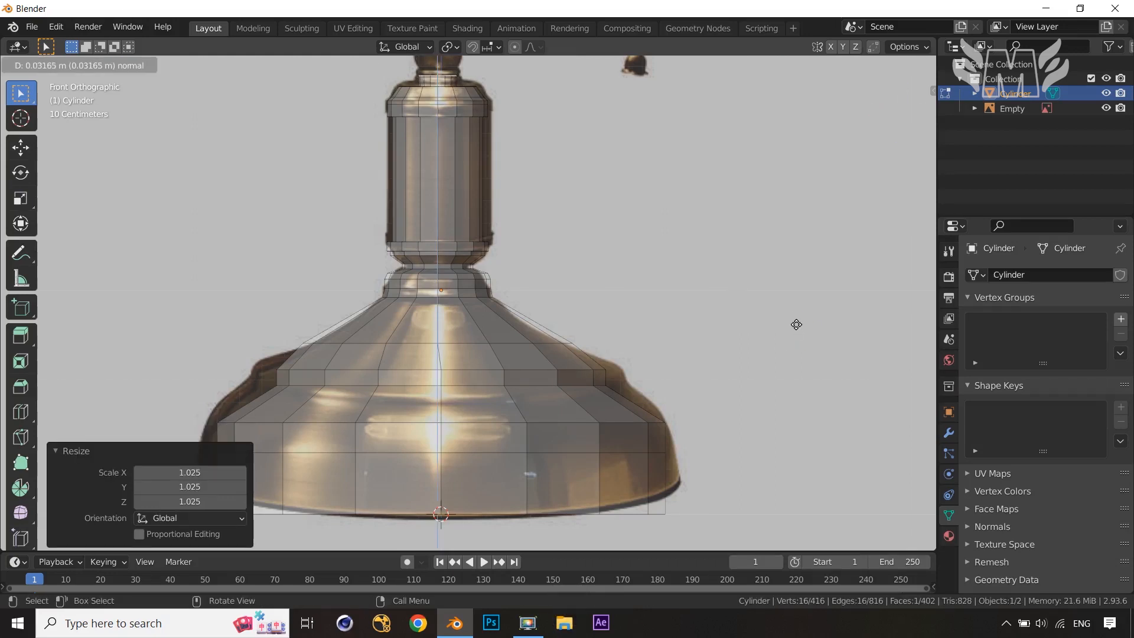
pyautogui.click(797, 324)
pyautogui.press('s')
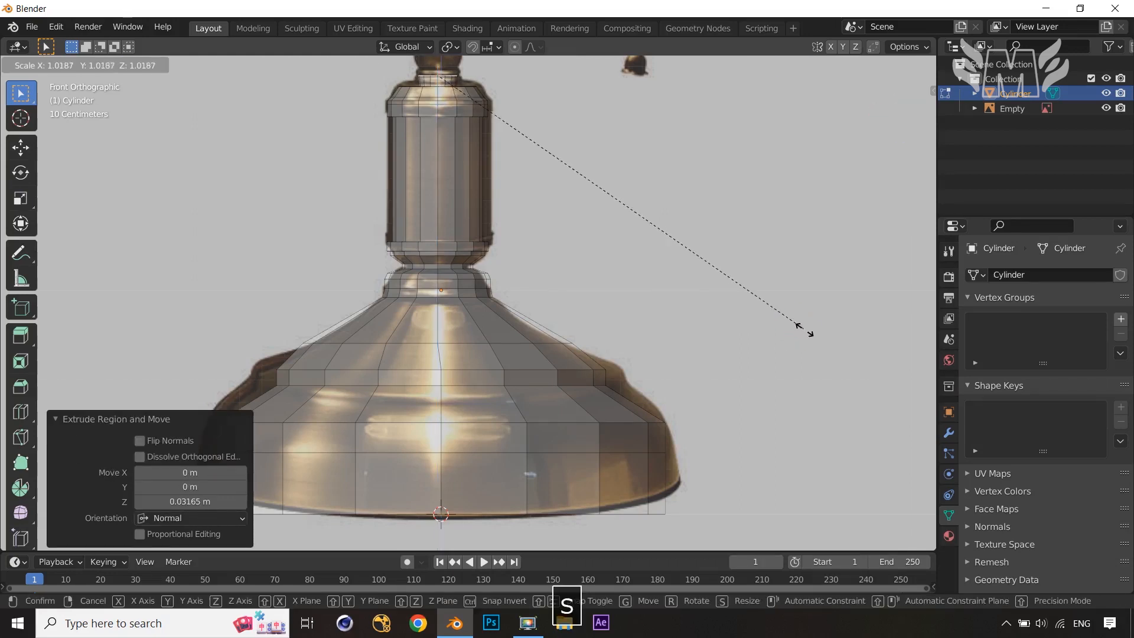
pyautogui.click(840, 341)
pyautogui.press('e')
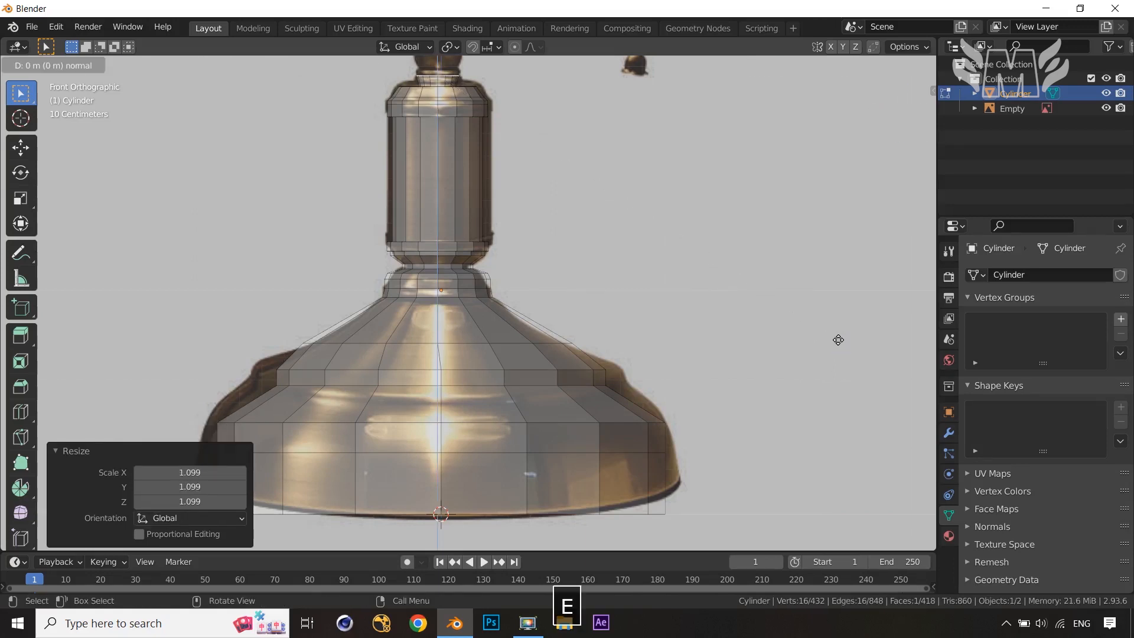
pyautogui.click(838, 338)
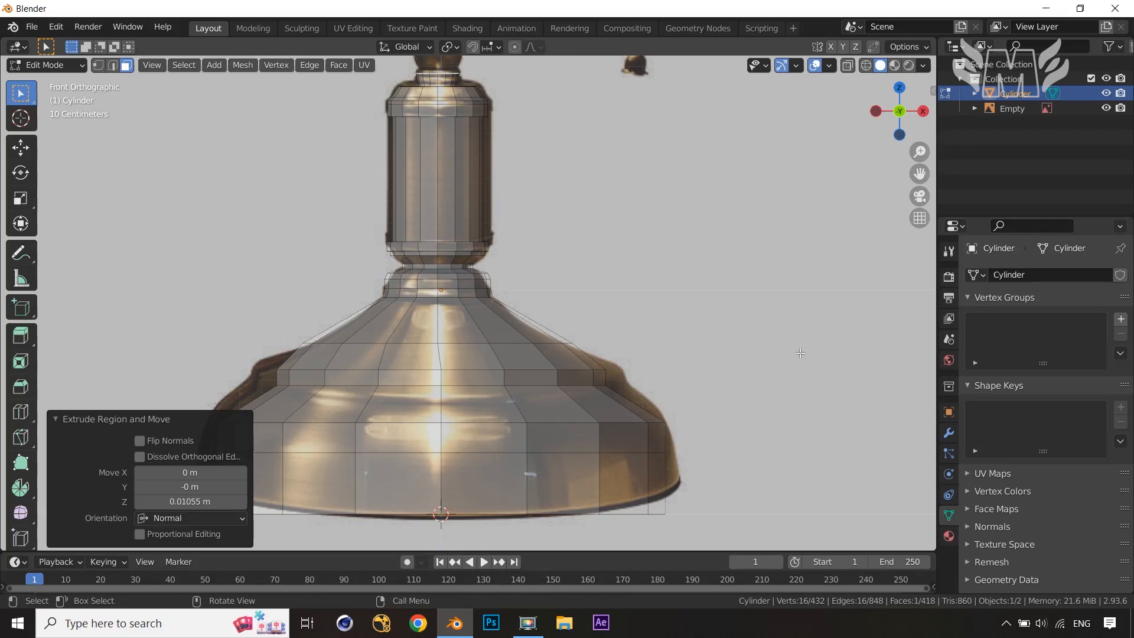
pyautogui.press('i')
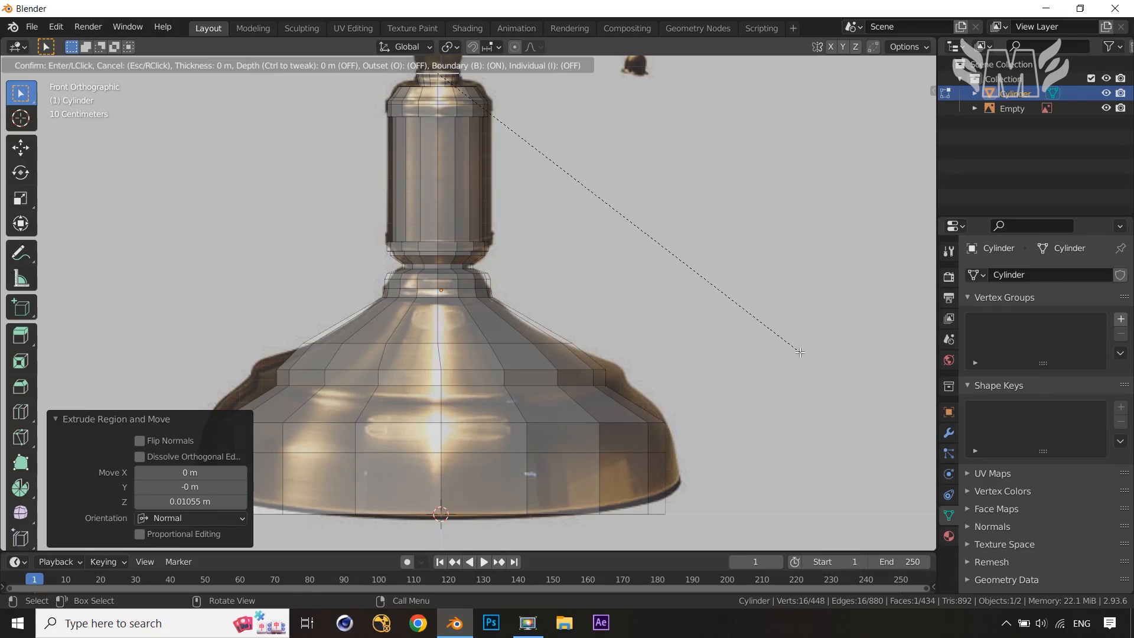
pyautogui.click(800, 351)
pyautogui.moveTo(799, 351); pyautogui.dragTo(787, 475, button='middle')
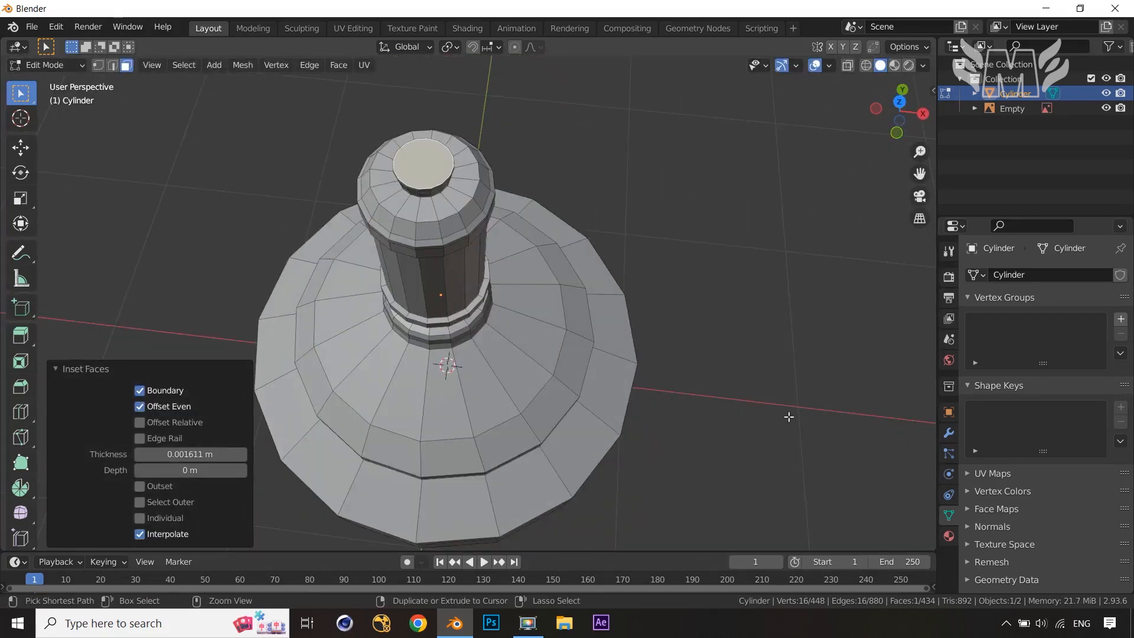
pyautogui.hotkey('ctrl', 'z')
# Inset the collar's top face with a thickness of about 0.010 m.
pyautogui.press('i')
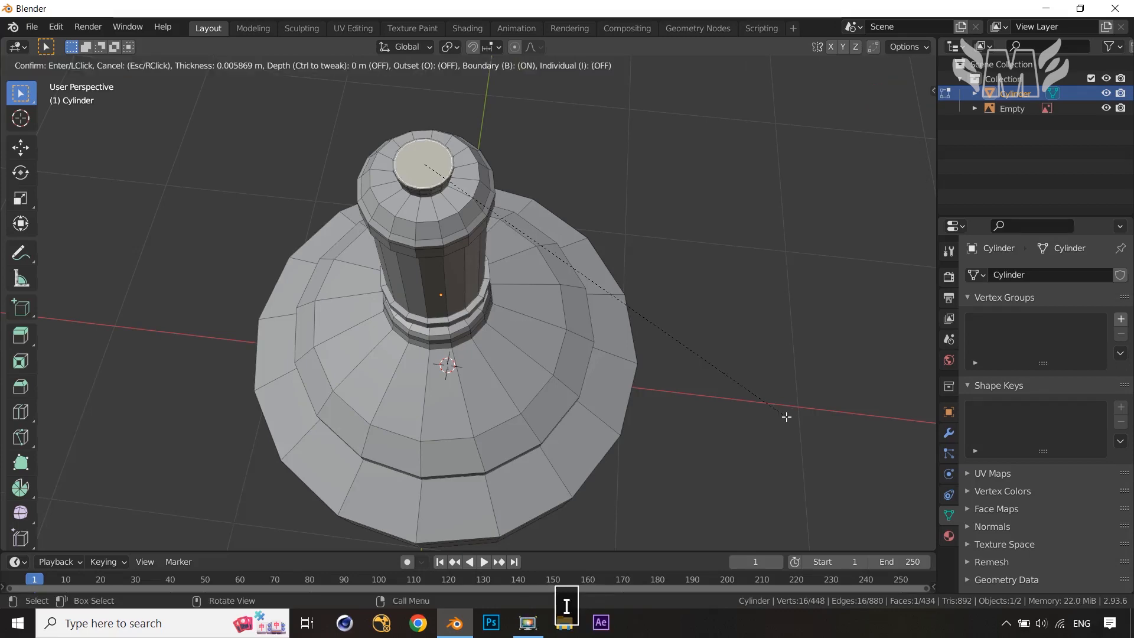
pyautogui.click(784, 416)
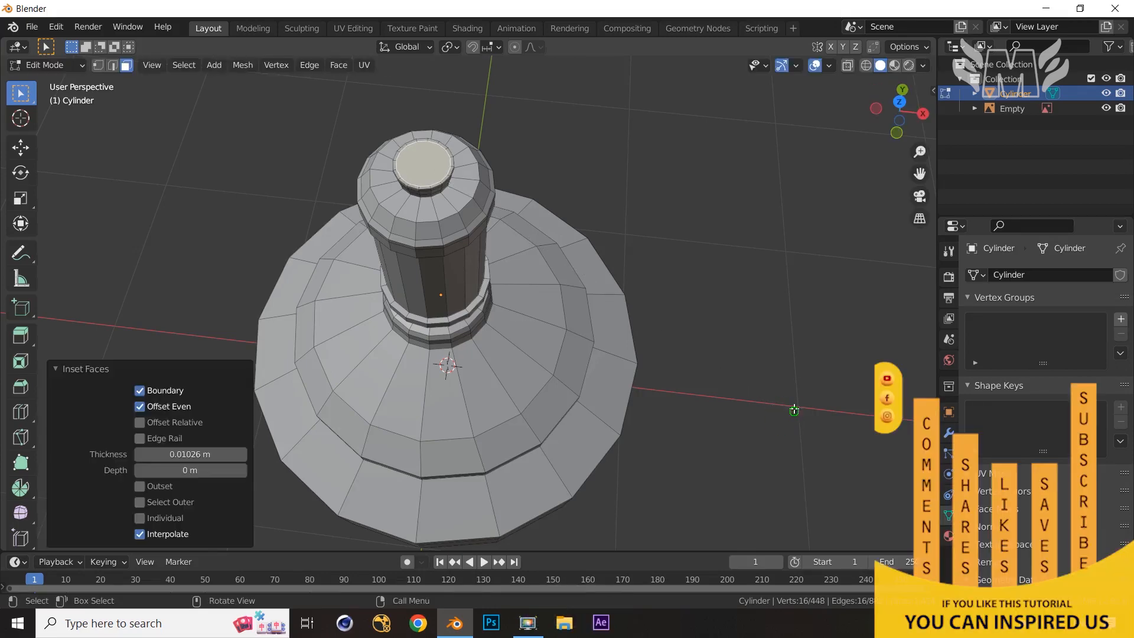
pyautogui.moveTo(786, 414); pyautogui.dragTo(780, 371, button='middle')
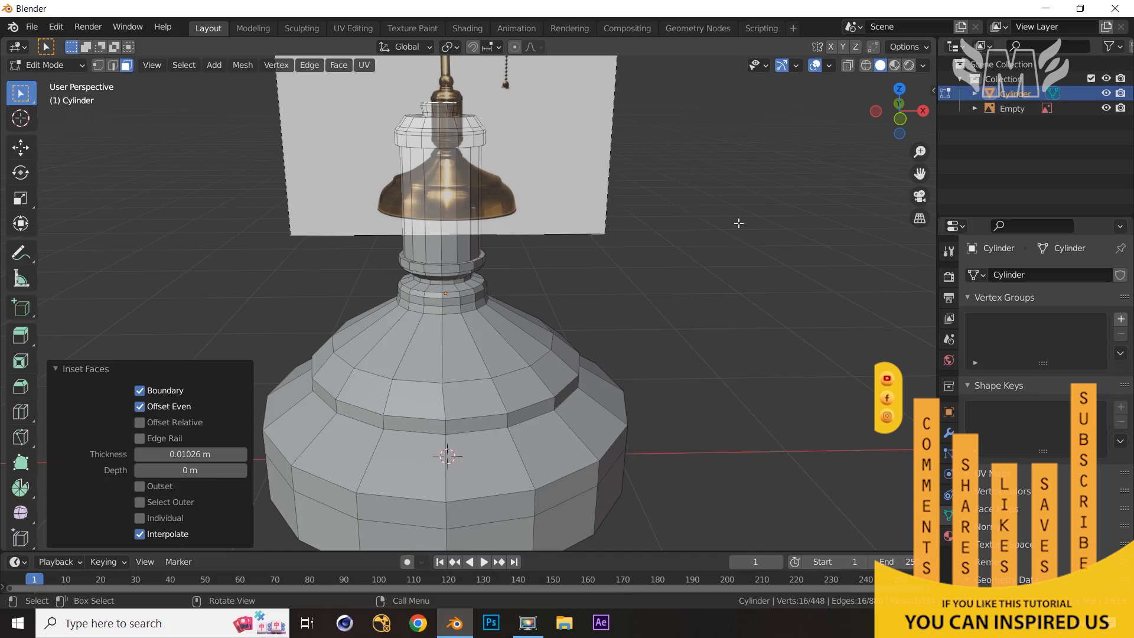
# Extrude the inset face up about 0.025 m and scale it to about 1.190 to start the ball above the handle.
pyautogui.press('KP_1')
pyautogui.scroll(3, 677, 291)
pyautogui.keyDown('shift'); pyautogui.moveTo(678, 269); pyautogui.dragTo(697, 71, button='middle'); pyautogui.keyUp('shift')
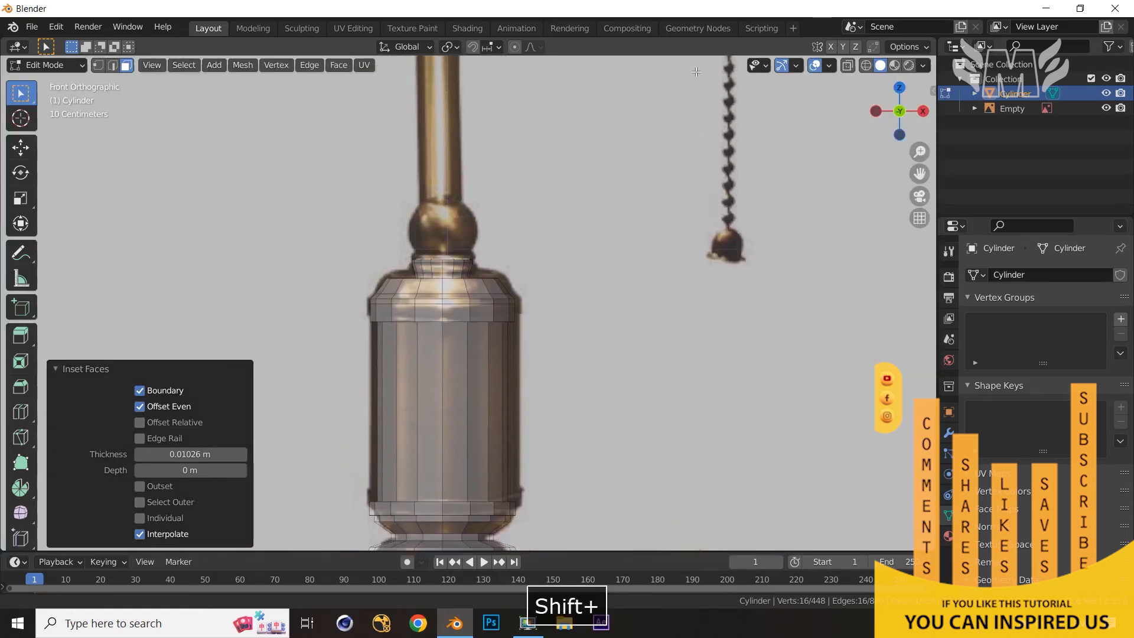
pyautogui.scroll(2, 587, 259)
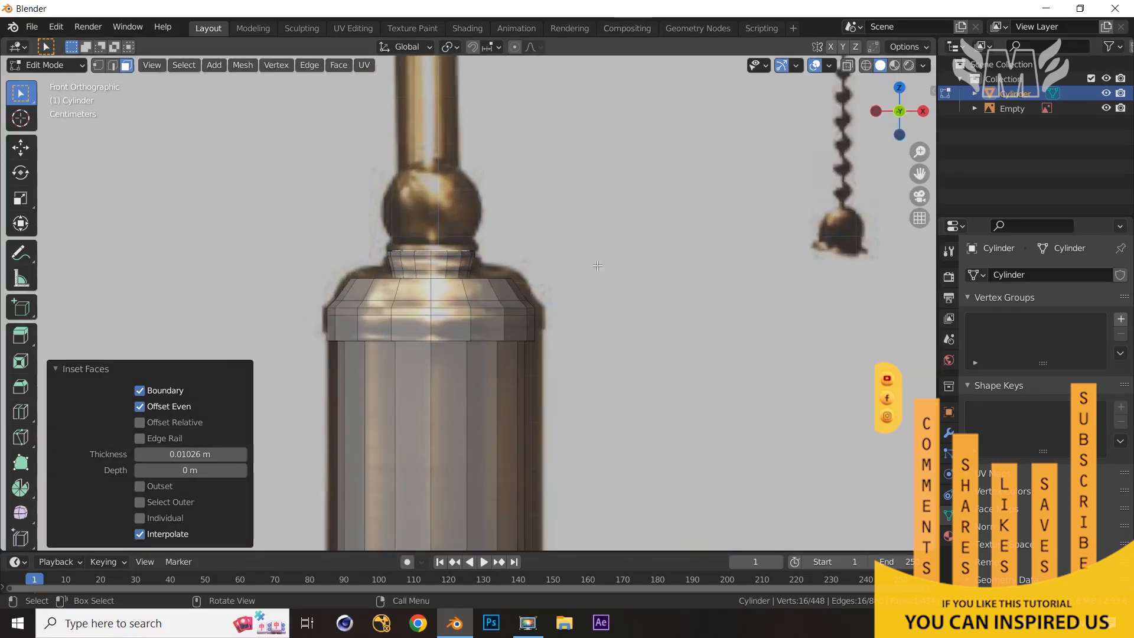
pyautogui.press('e')
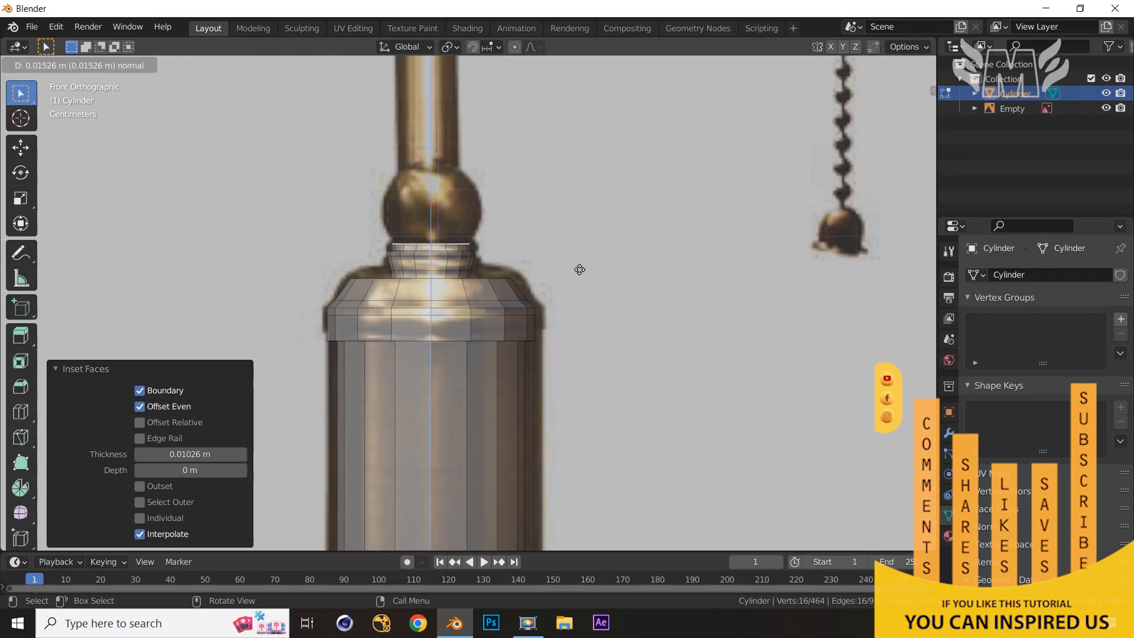
pyautogui.click(579, 264)
pyautogui.press('s')
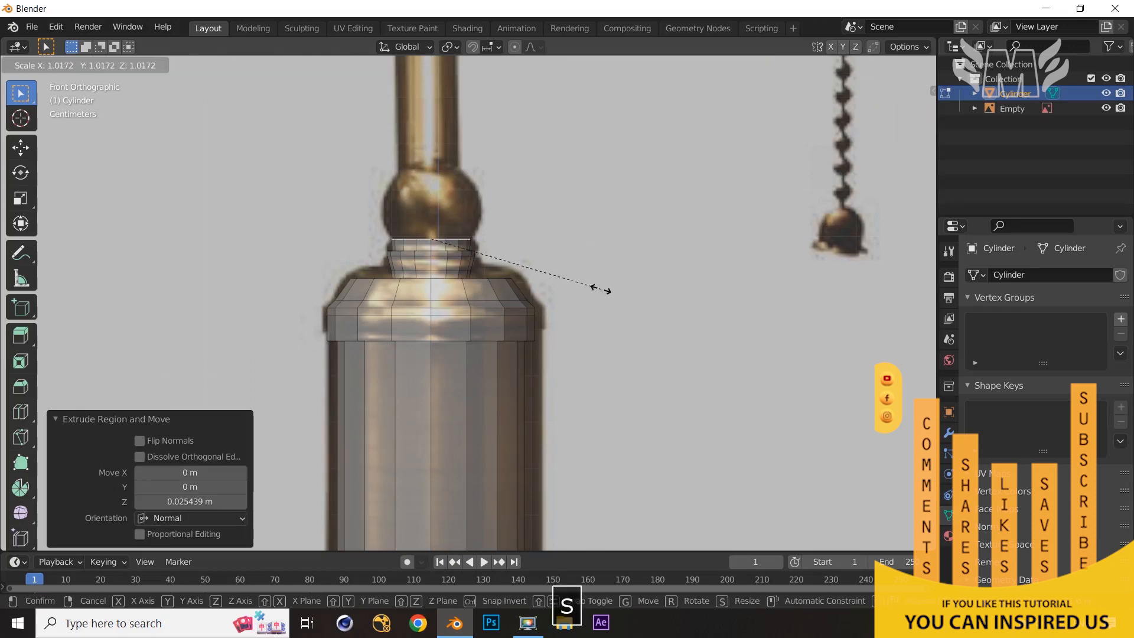
pyautogui.click(630, 298)
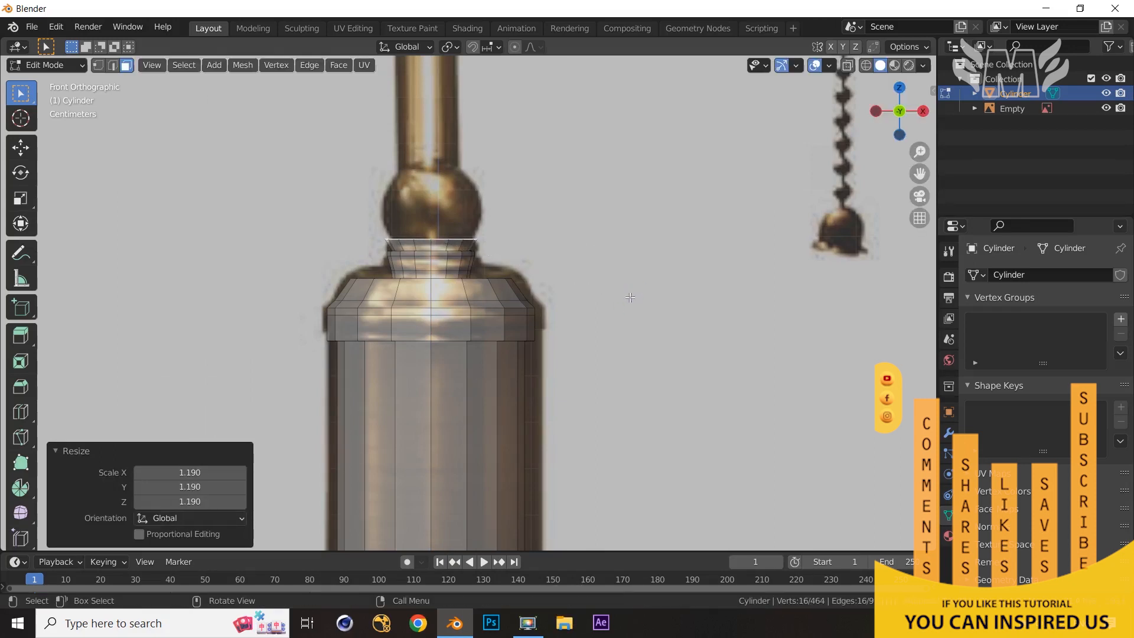
# Extrude the ball's top face up about 0.029 m, scale it to about 1.110, and extrude it another 0.029 m.
pyautogui.press('e')
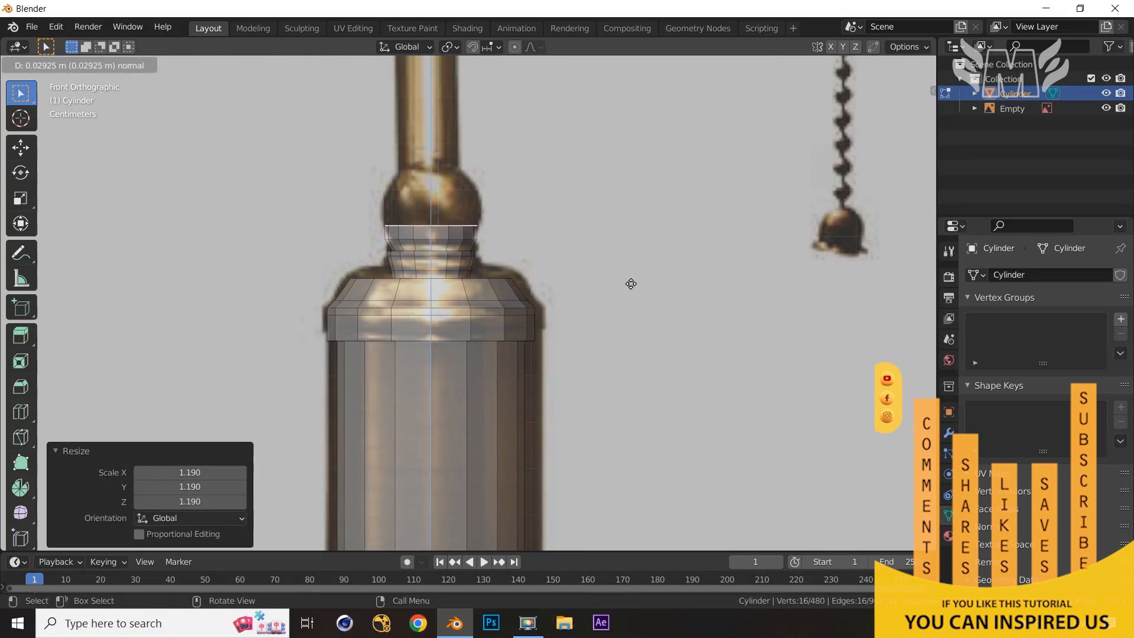
pyautogui.click(631, 283)
pyautogui.press('s')
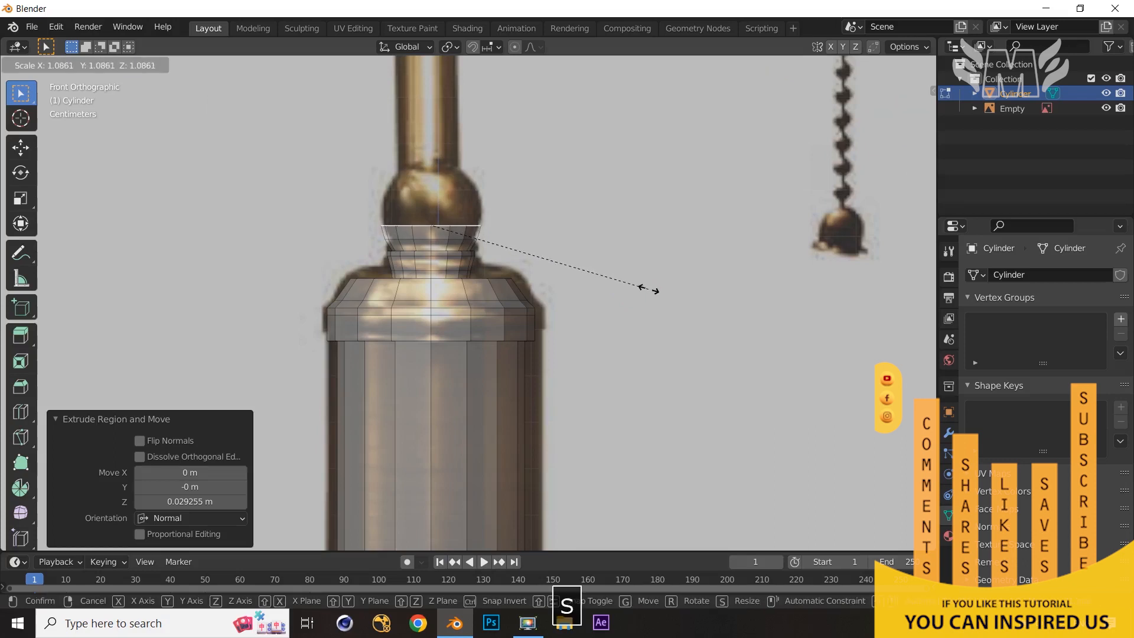
pyautogui.click(653, 291)
pyautogui.press('e')
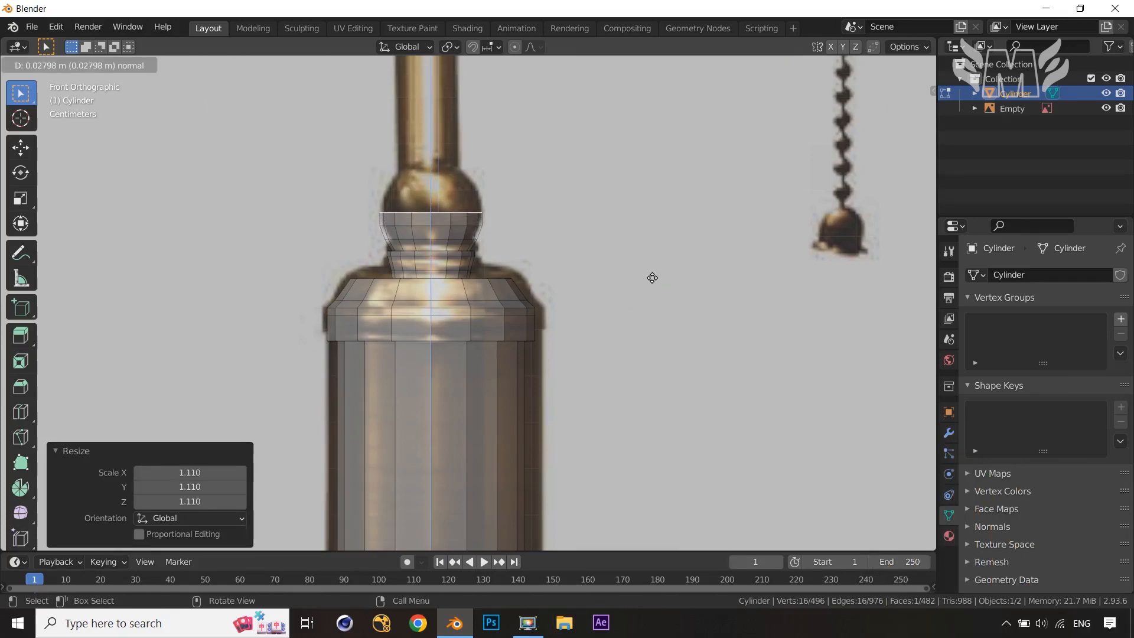
pyautogui.click(653, 289)
# Round the ball's upper half with two upward extrusions: about 0.032 m scaled to 0.879, and about 0.028 m scaled to 0.722.
pyautogui.press('e')
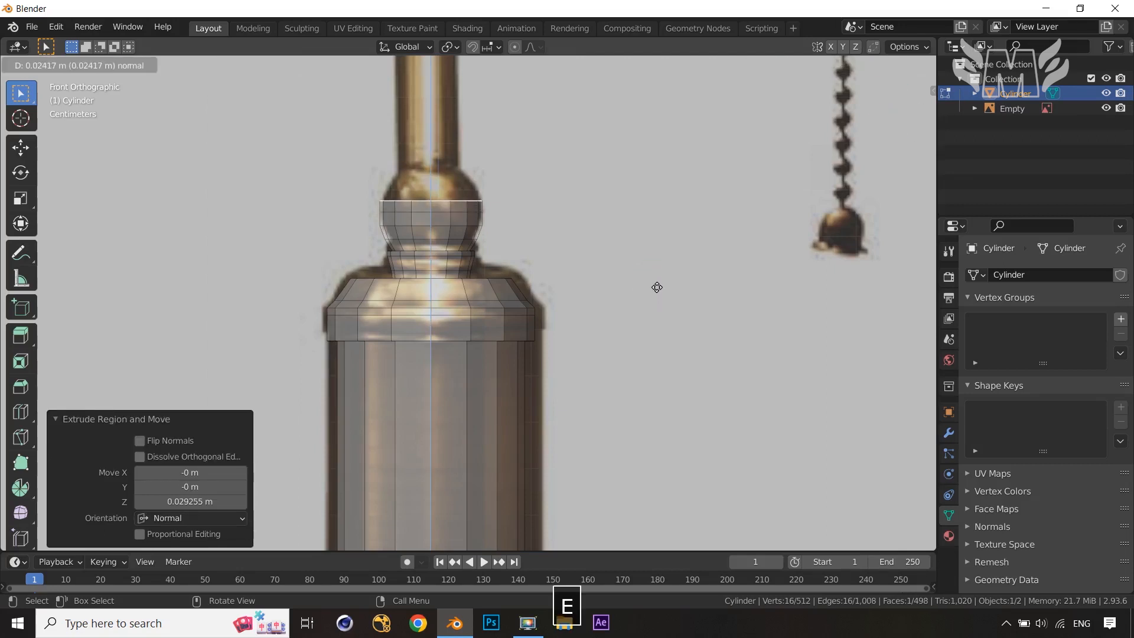
pyautogui.click(657, 288)
pyautogui.press('s')
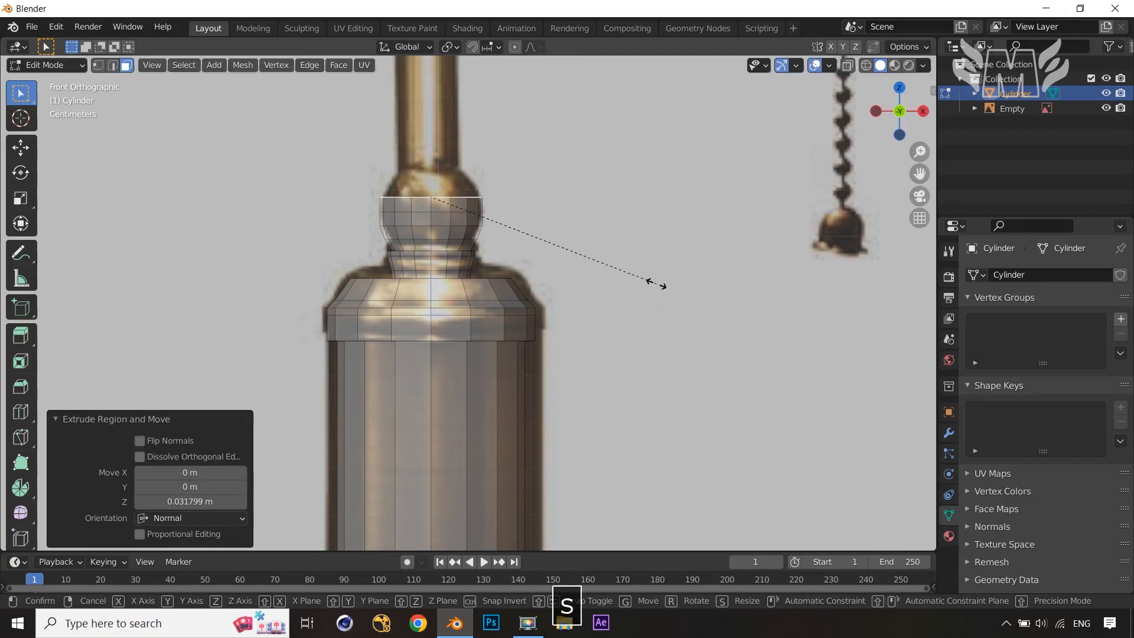
pyautogui.click(630, 272)
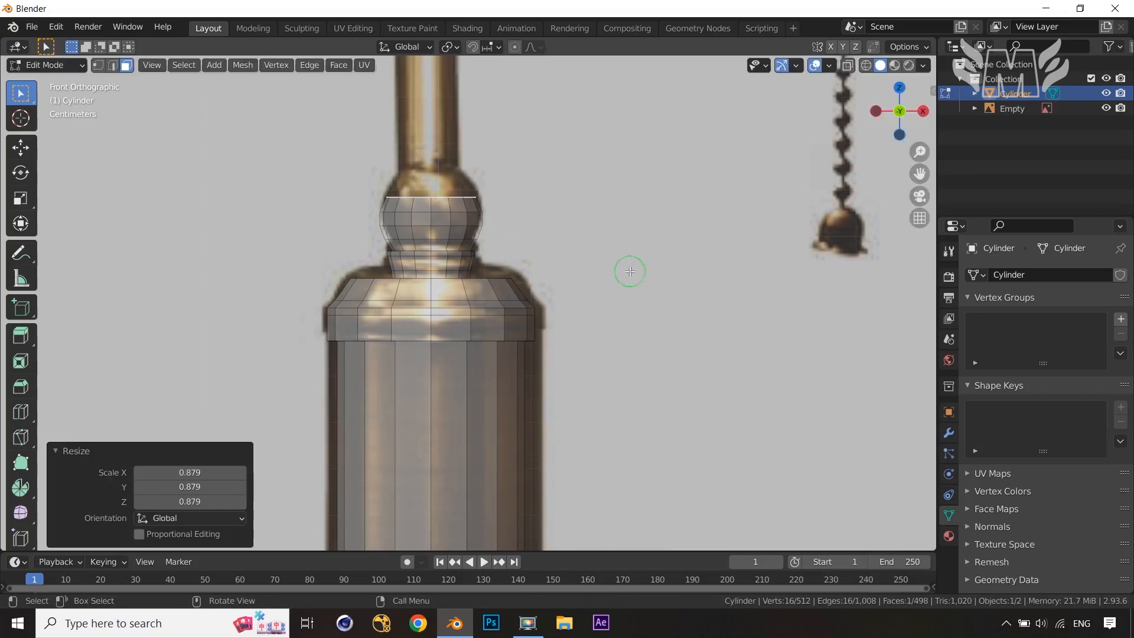
pyautogui.press('e')
pyautogui.click(643, 269)
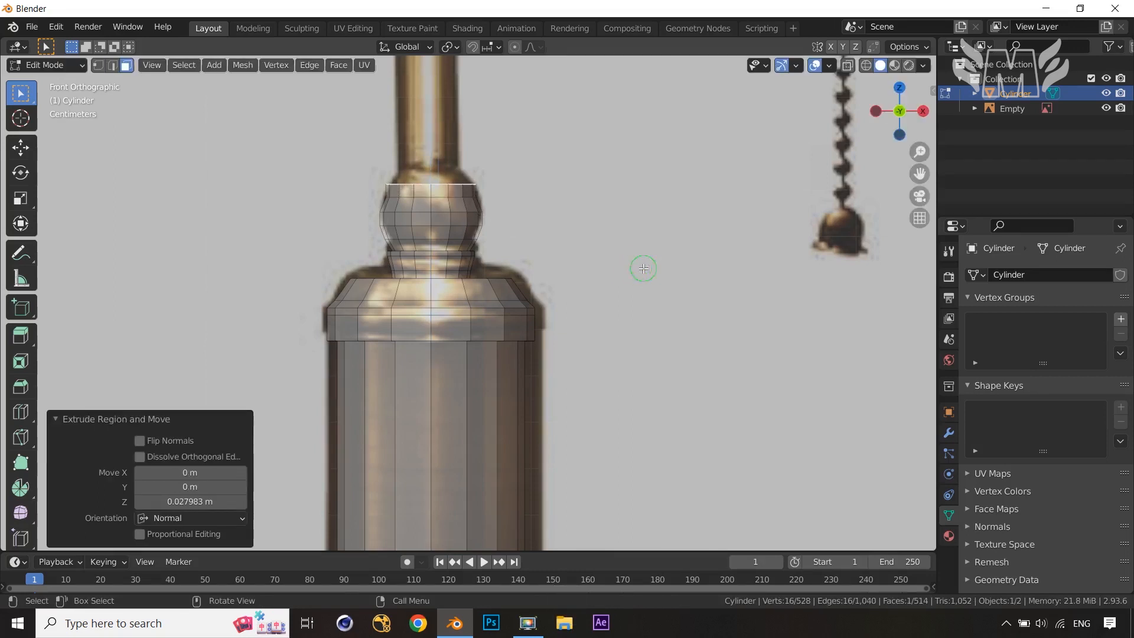
pyautogui.press('s')
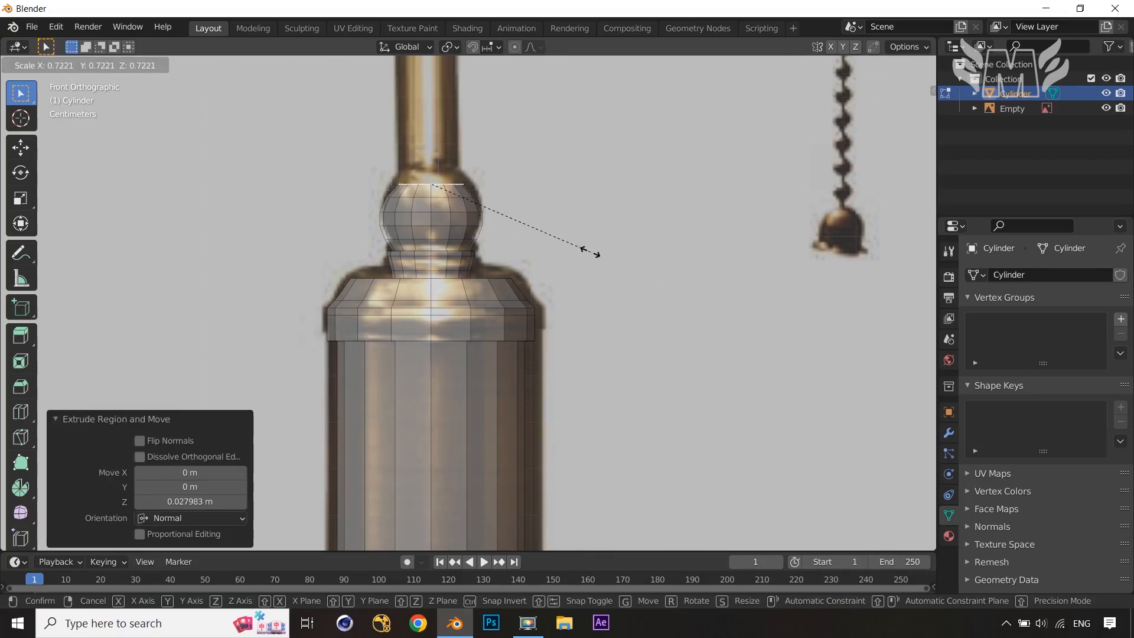
pyautogui.click(590, 250)
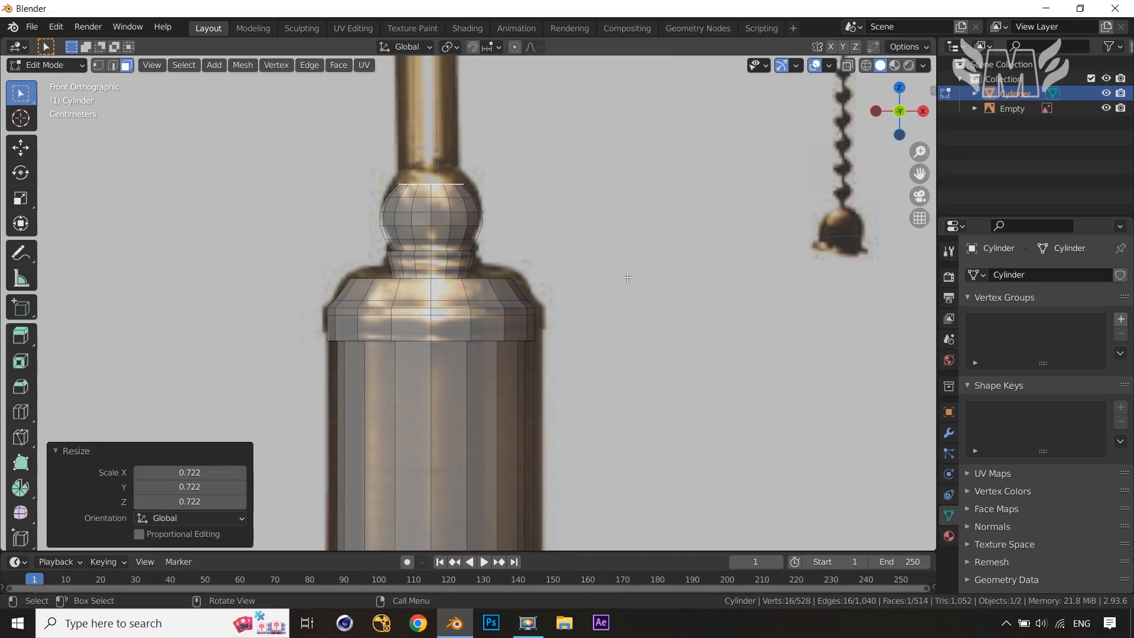
# Extrude the ball's top face up about 1.48 m to form the lamp's stem.
pyautogui.scroll(-7, 628, 277)
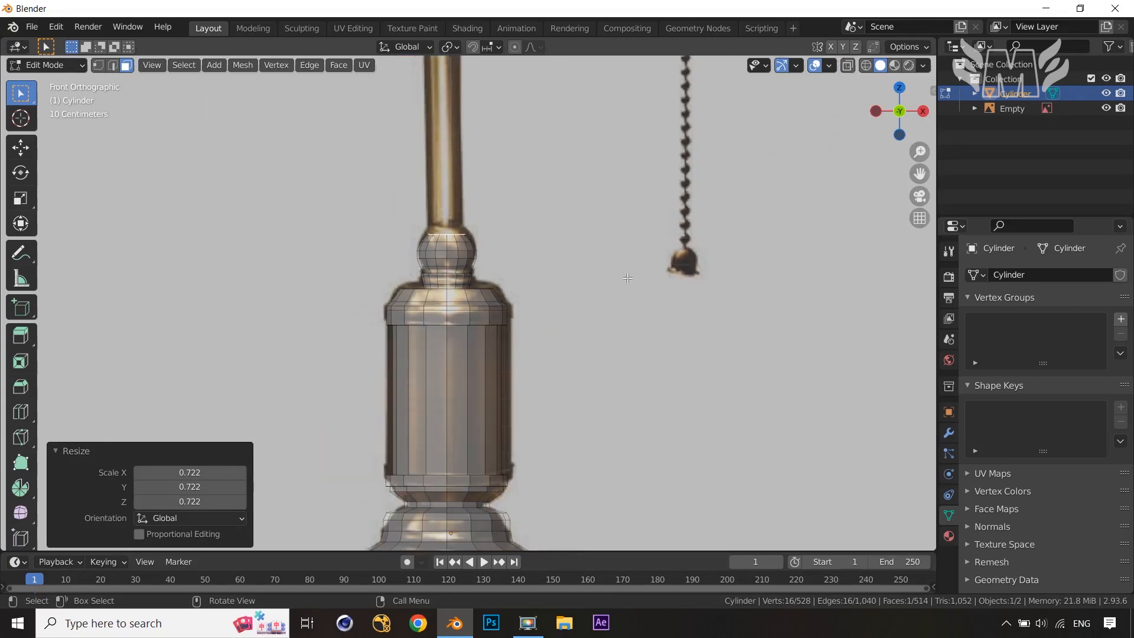
pyautogui.press('e')
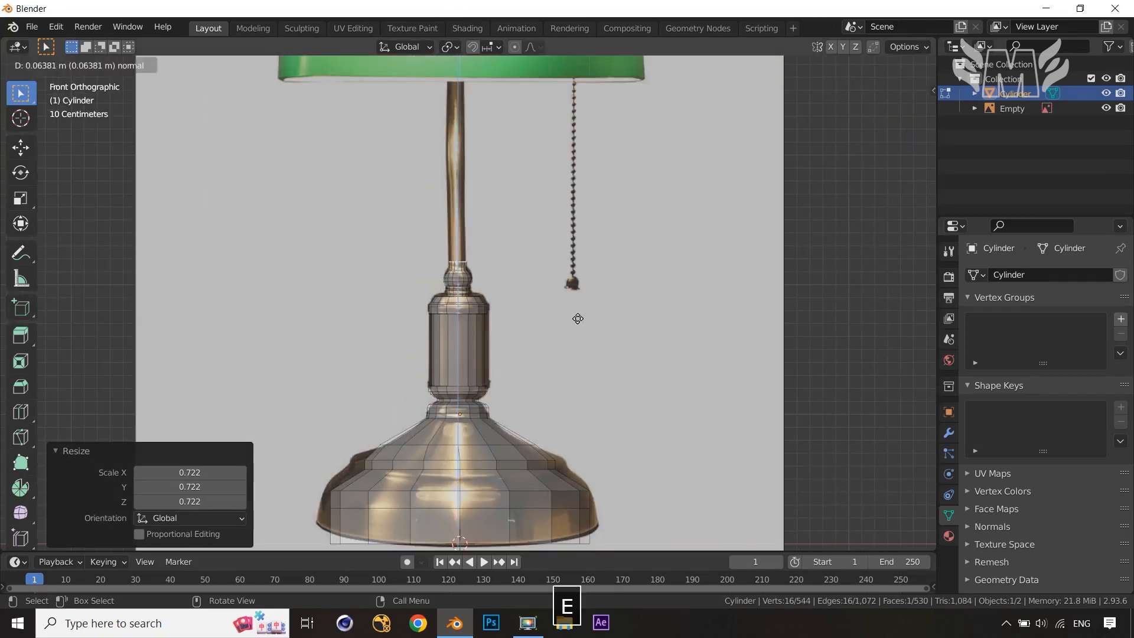
pyautogui.click(559, 144)
pyautogui.moveTo(559, 145); pyautogui.dragTo(600, 274, button='middle')
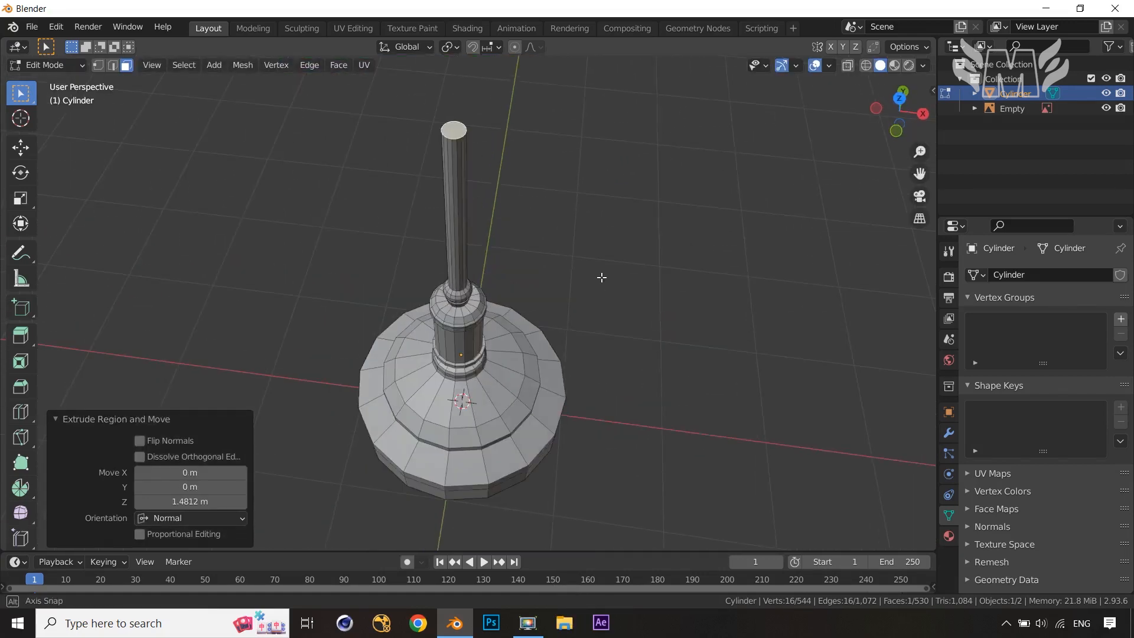
# Move the stem's top face up about 0.40 m along Z so it reaches into the reference's green shade.
pyautogui.press('1')
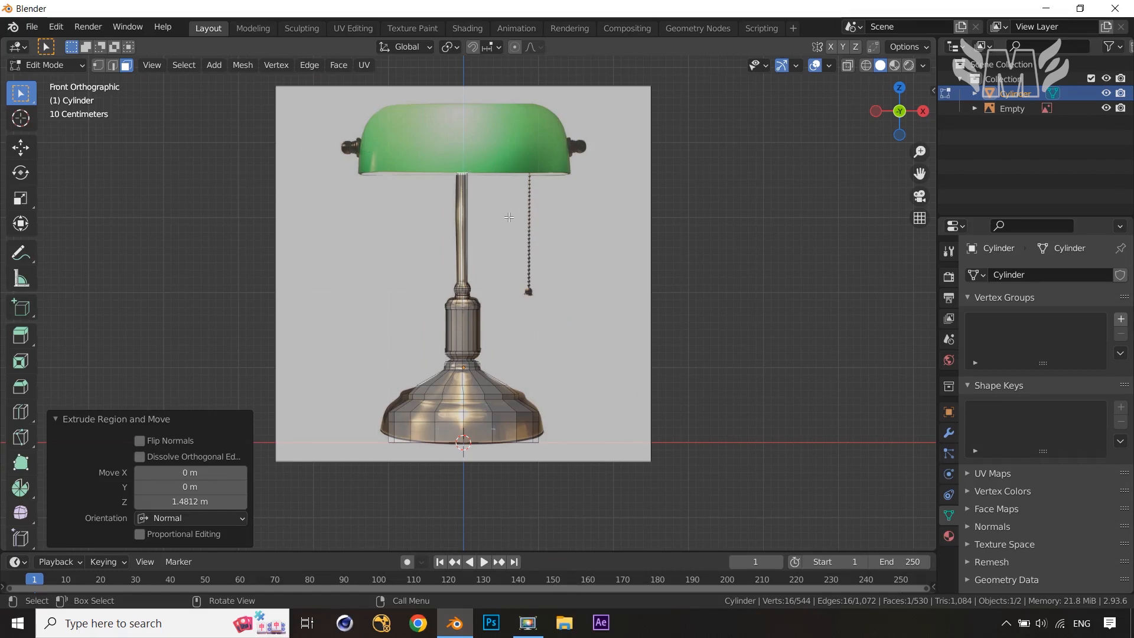
pyautogui.press('g')
pyautogui.press('z')
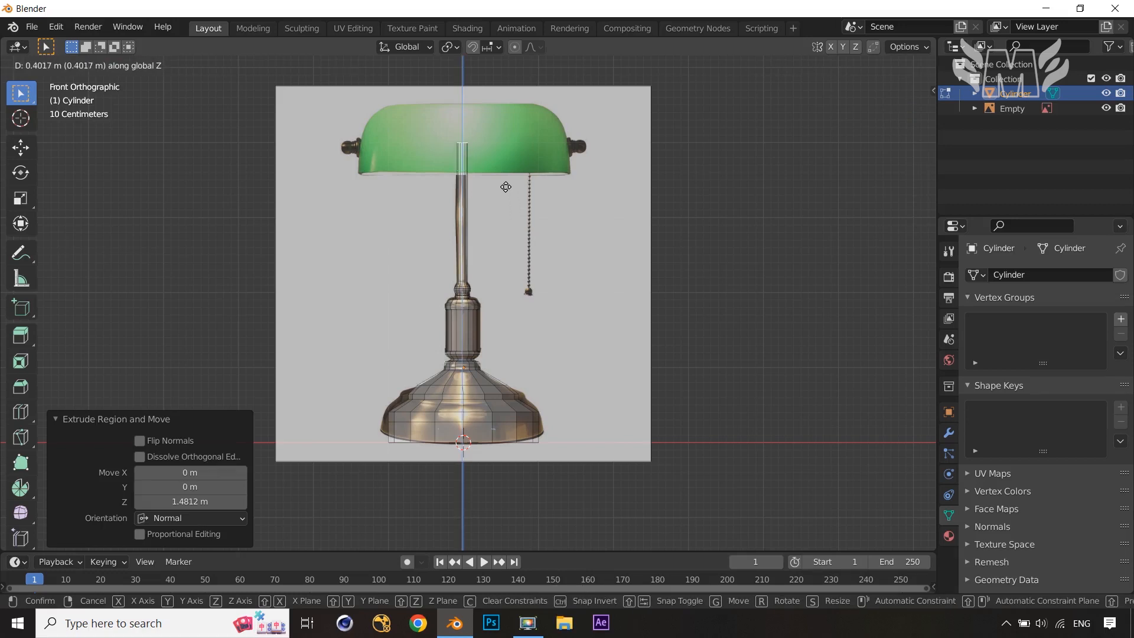
pyautogui.click(505, 187)
# Leave mesh editing and apply smooth shading to the lamp body.
pyautogui.moveTo(800, 324); pyautogui.dragTo(721, 476, button='middle')
pyautogui.press('KP_1')
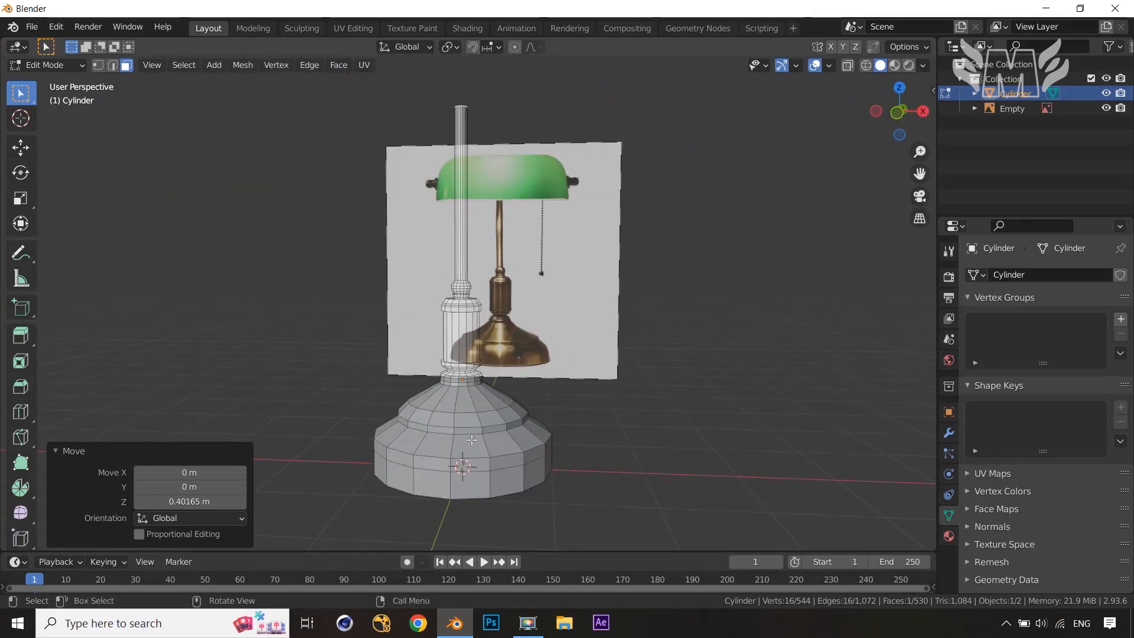
pyautogui.press('Tab')
pyautogui.rightClick(471, 440)
pyautogui.click(444, 345)
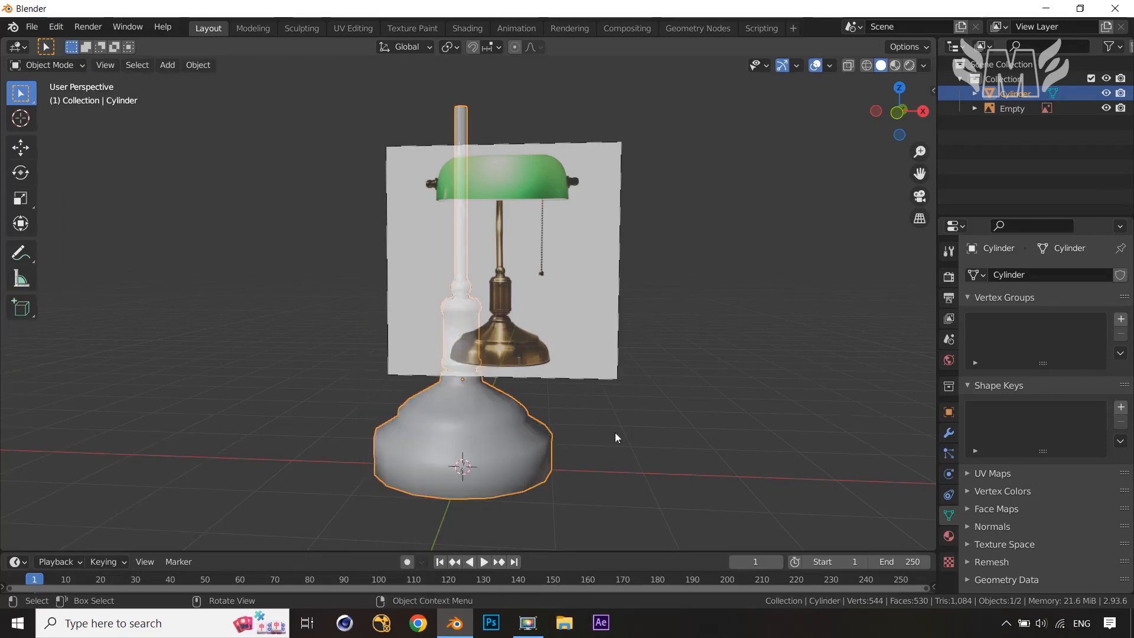
# Enable Auto Smooth in the lamp body's normals settings.
pyautogui.moveTo(634, 472); pyautogui.dragTo(651, 505, button='middle')
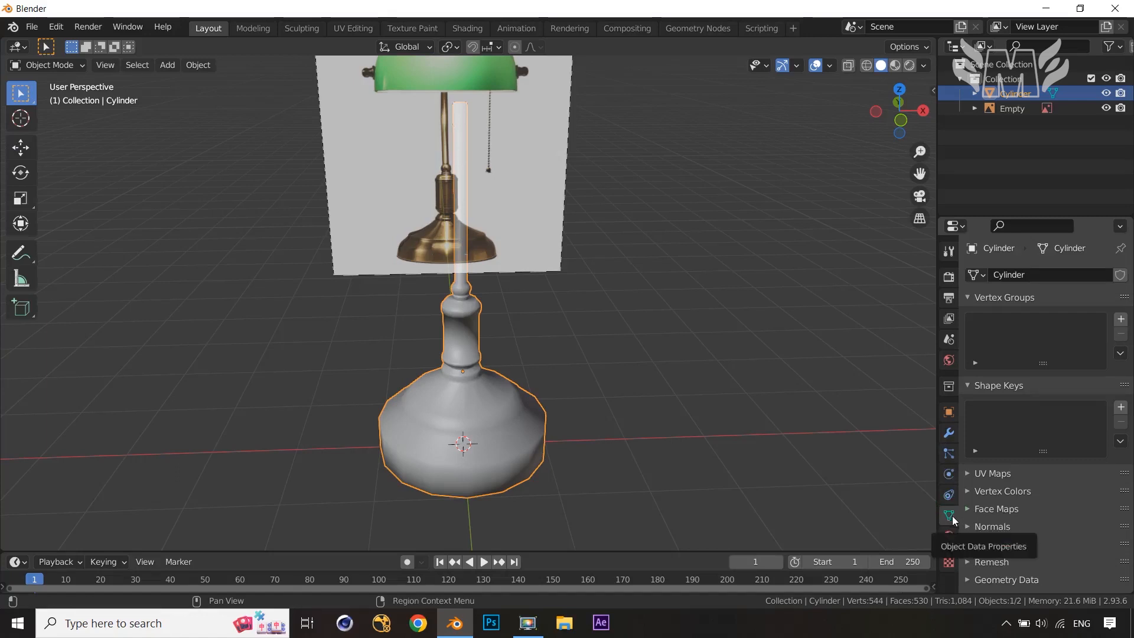
pyautogui.click(966, 526)
pyautogui.click(1033, 549)
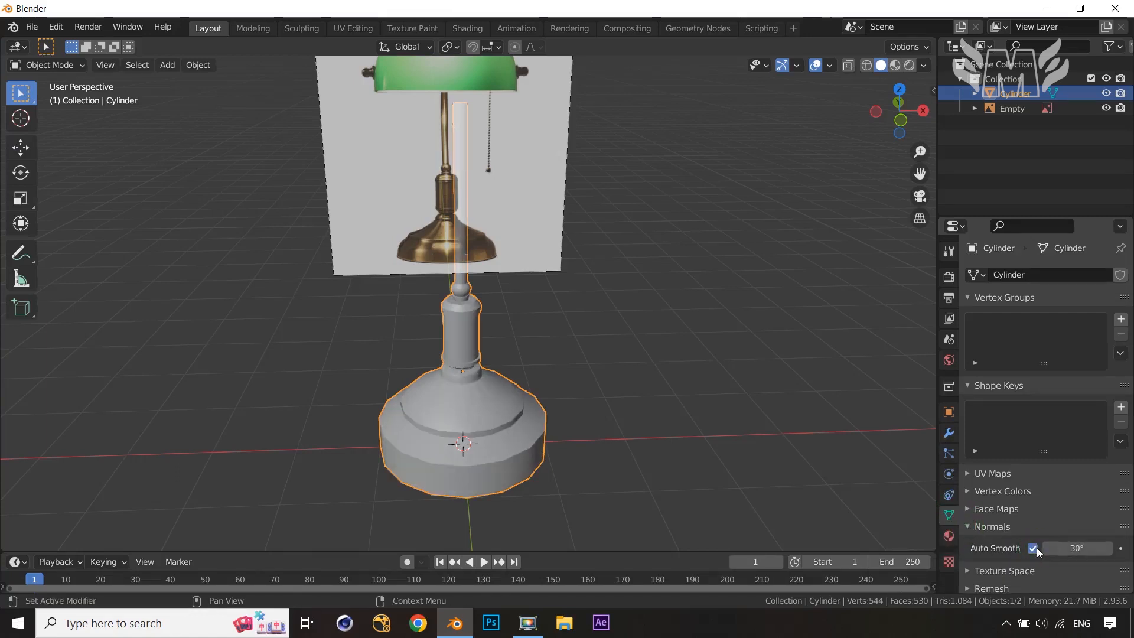
# Add a Subdivision Surface modifier to the lamp body.
pyautogui.moveTo(750, 442)
pyautogui.mouseDown(button='middle')
pyautogui.moveTo(422, 399)
pyautogui.moveTo(577, 441)
pyautogui.moveTo(673, 432)
pyautogui.mouseUp(button='middle')
pyautogui.scroll(3, 672, 433)
pyautogui.scroll(-3, 663, 443)
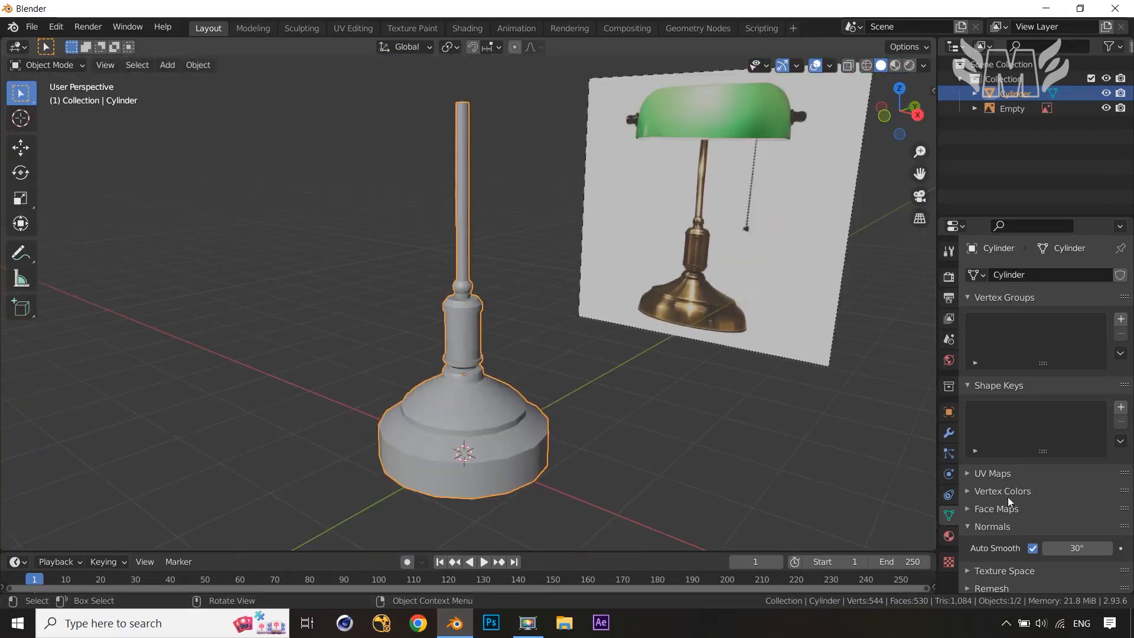
pyautogui.click(949, 433)
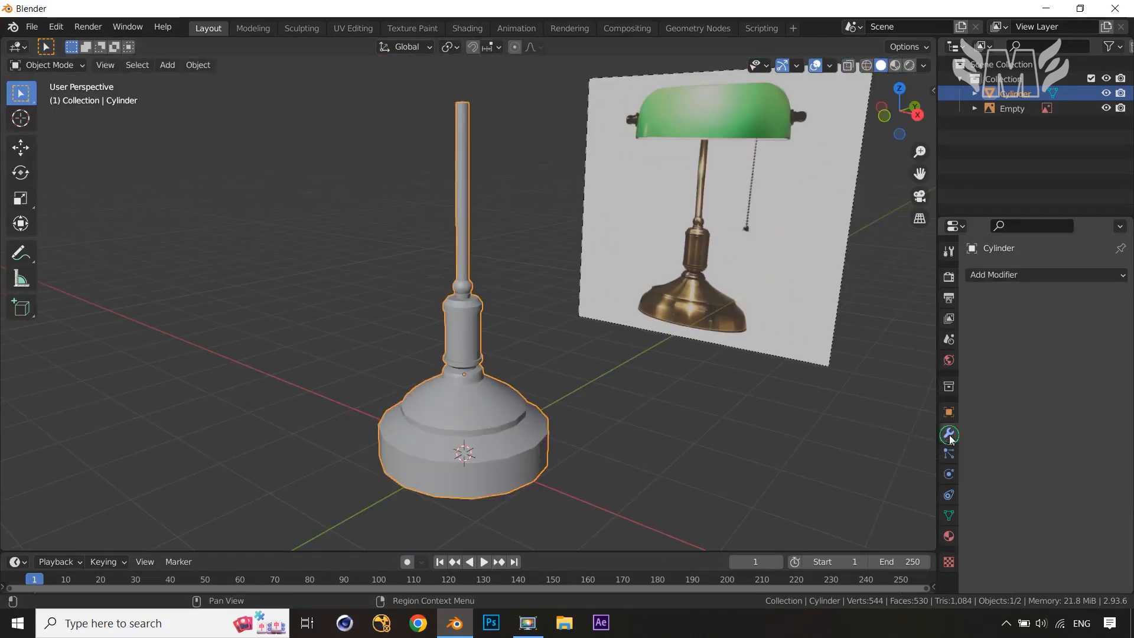
pyautogui.click(1037, 275)
pyautogui.click(866, 539)
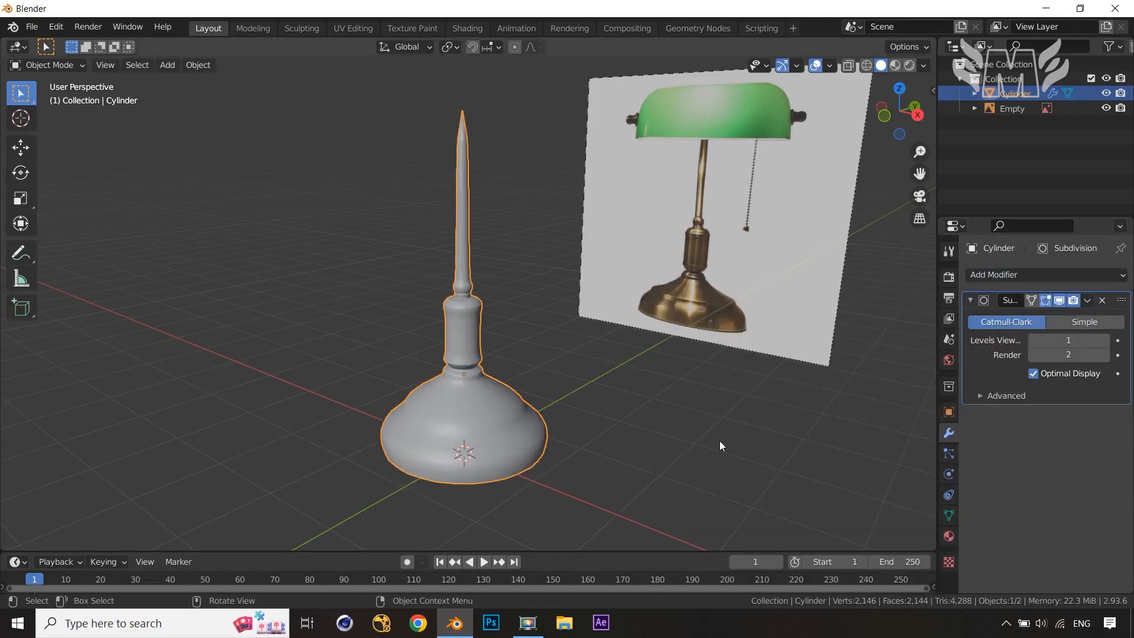
# Add a loop cut around the base's lower side wall, slid toward the bottom rim at a factor of about 0.356.
pyautogui.moveTo(720, 441); pyautogui.dragTo(728, 409, button='middle')
pyautogui.press('Tab')
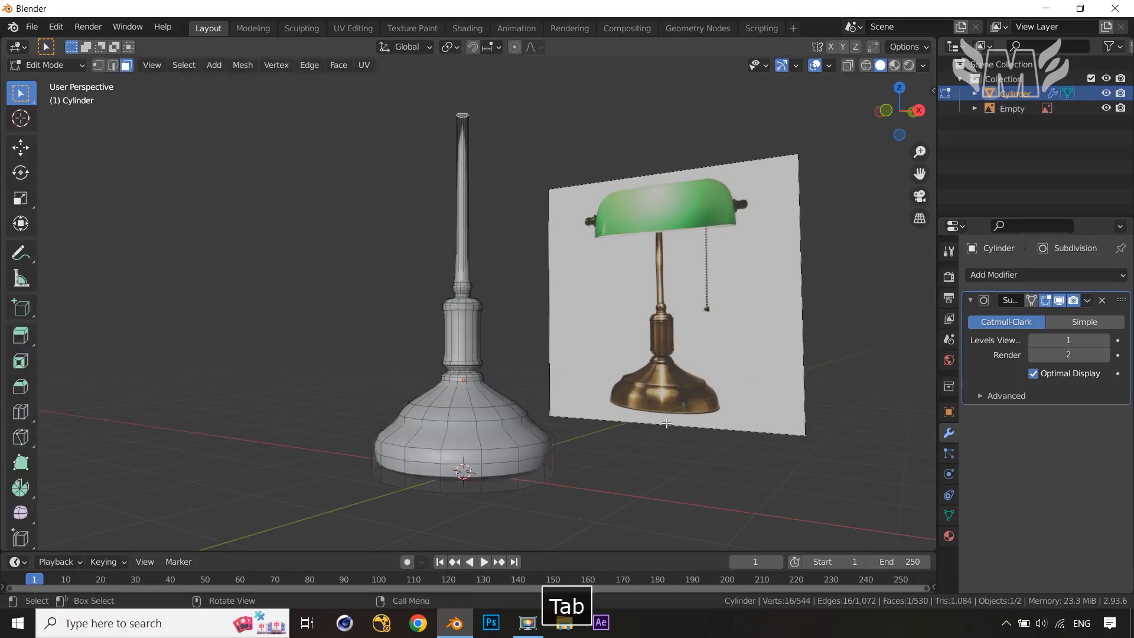
pyautogui.scroll(2, 634, 458)
pyautogui.scroll(-3, 633, 458)
pyautogui.moveTo(633, 458); pyautogui.dragTo(663, 440, button='middle')
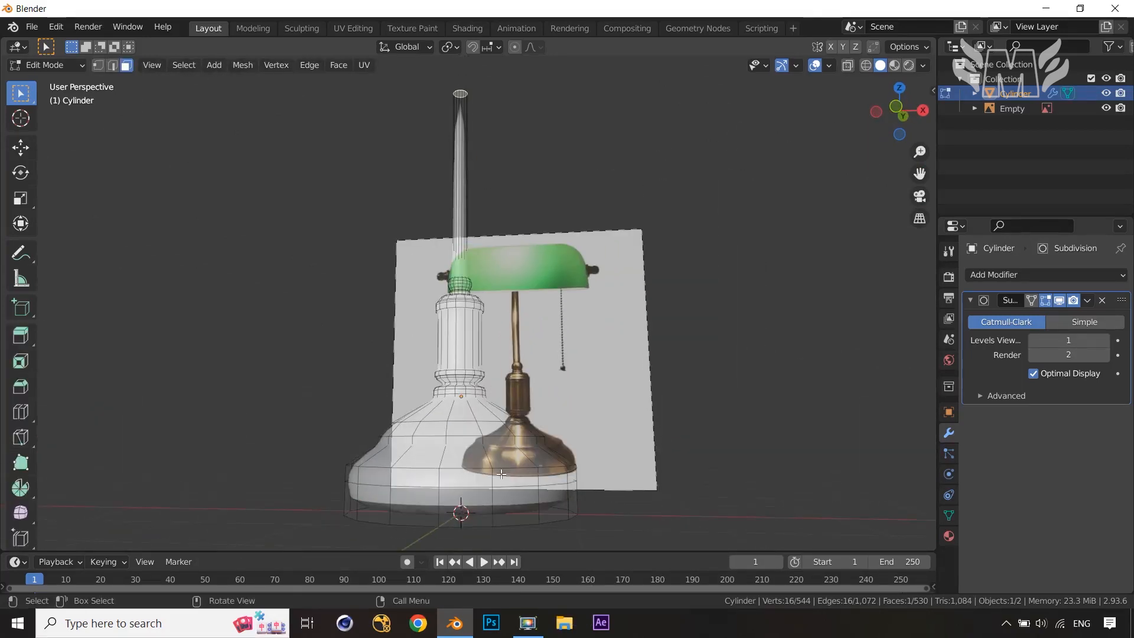
pyautogui.hotkey('ctrl', 'r')
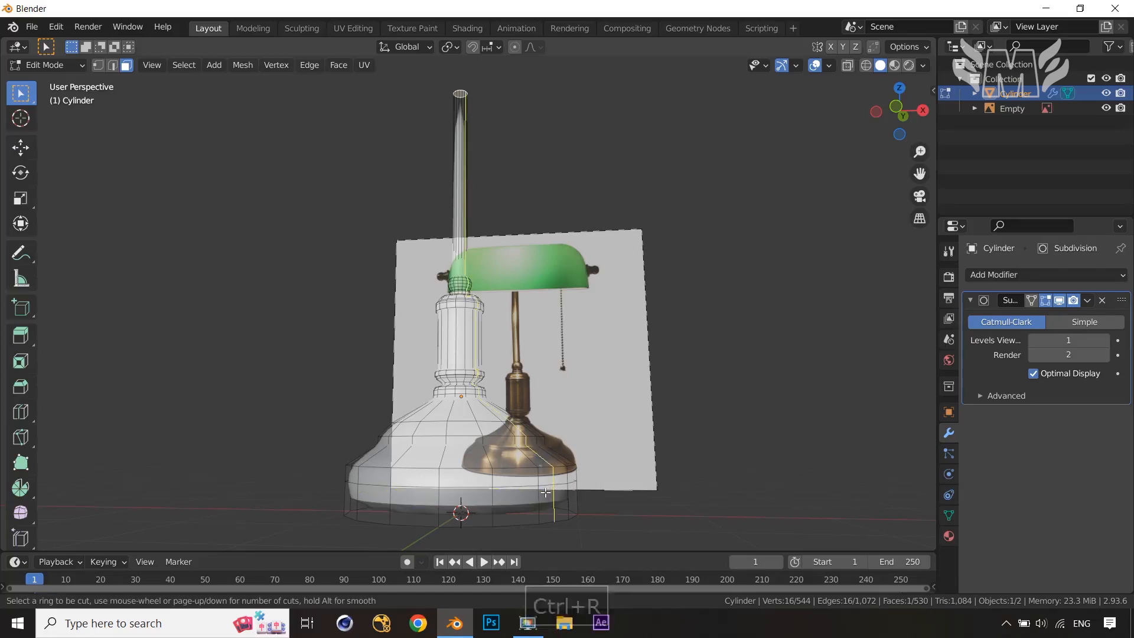
pyautogui.click(541, 493)
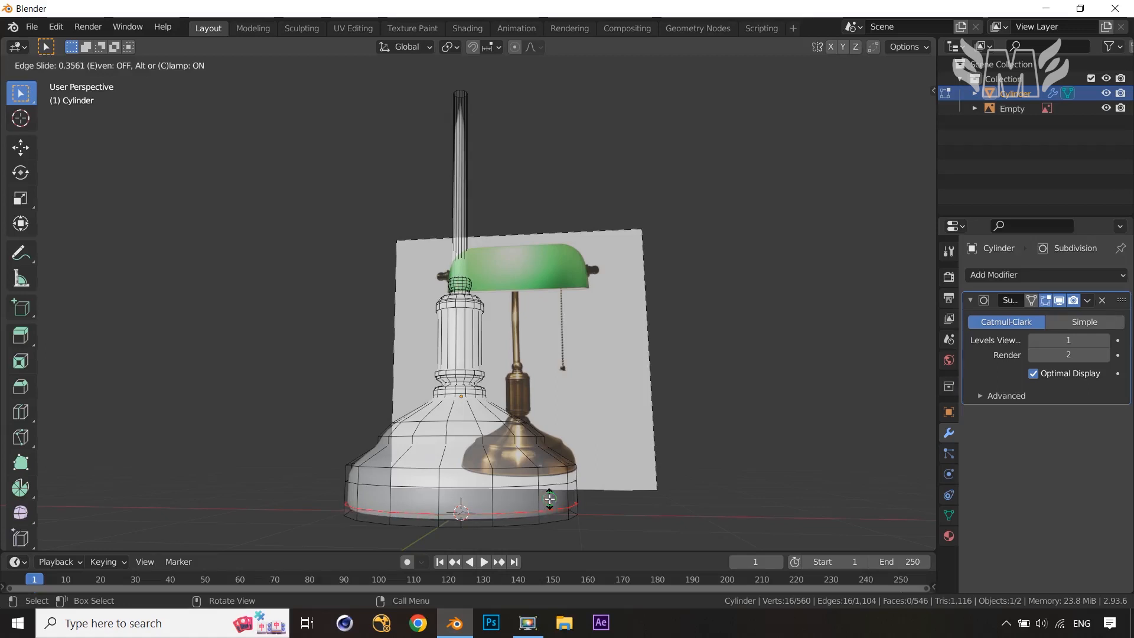
pyautogui.click(550, 499)
pyautogui.moveTo(612, 489); pyautogui.dragTo(617, 476, button='middle')
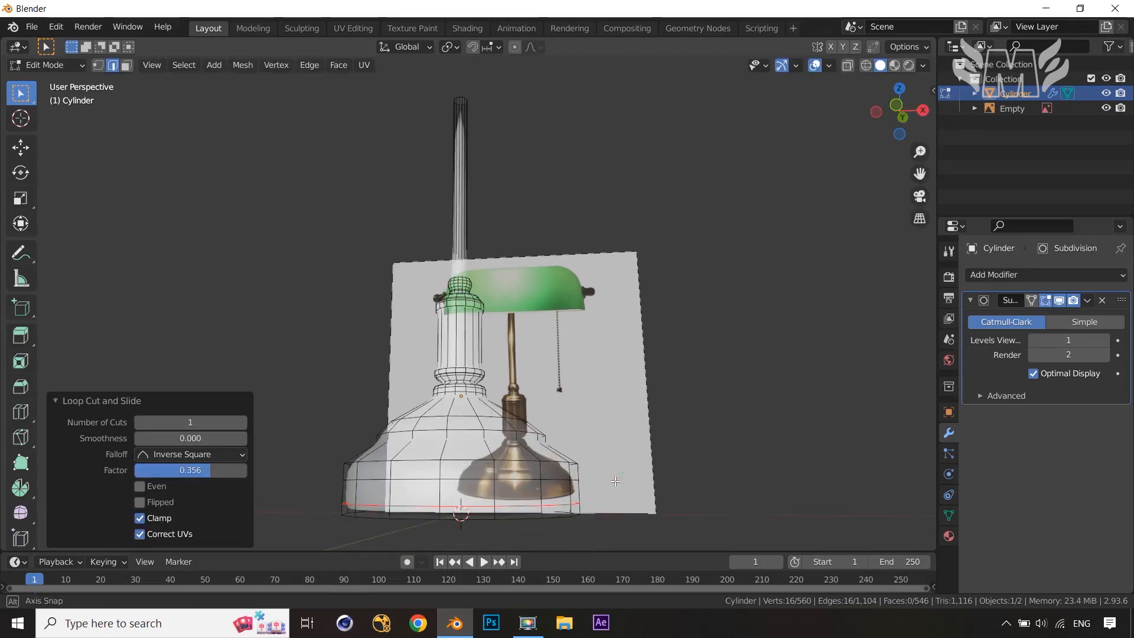
# Turn off the subdivision's edit-mode display and slide the new loop about 0.68 closer to the base's bottom rim.
pyautogui.click(1045, 303)
pyautogui.moveTo(700, 497); pyautogui.dragTo(768, 439, button='middle')
pyautogui.press('g')
pyautogui.press('g')
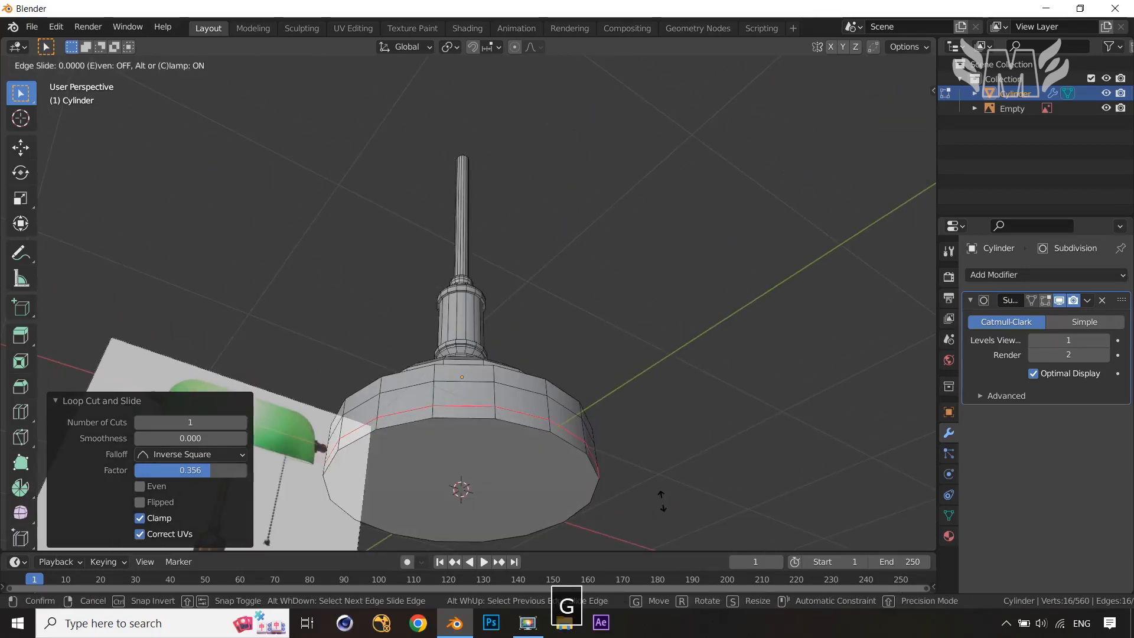
pyautogui.press('z')
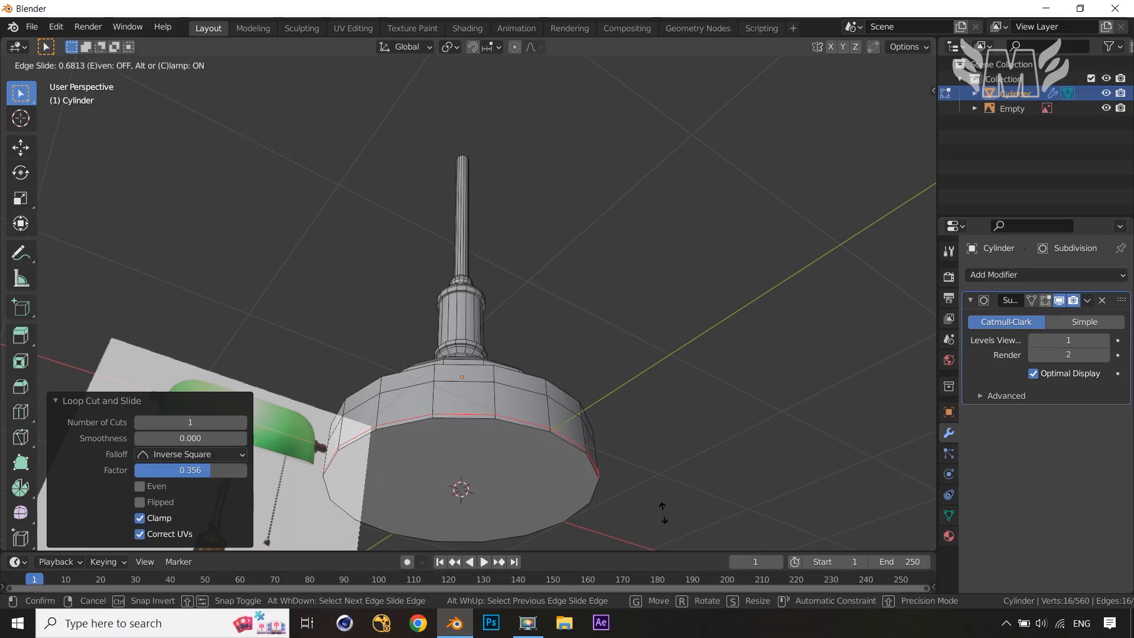
pyautogui.click(662, 513)
# Inset the base's underside face by about 0.034 m.
pyautogui.press('3')
pyautogui.click(525, 476)
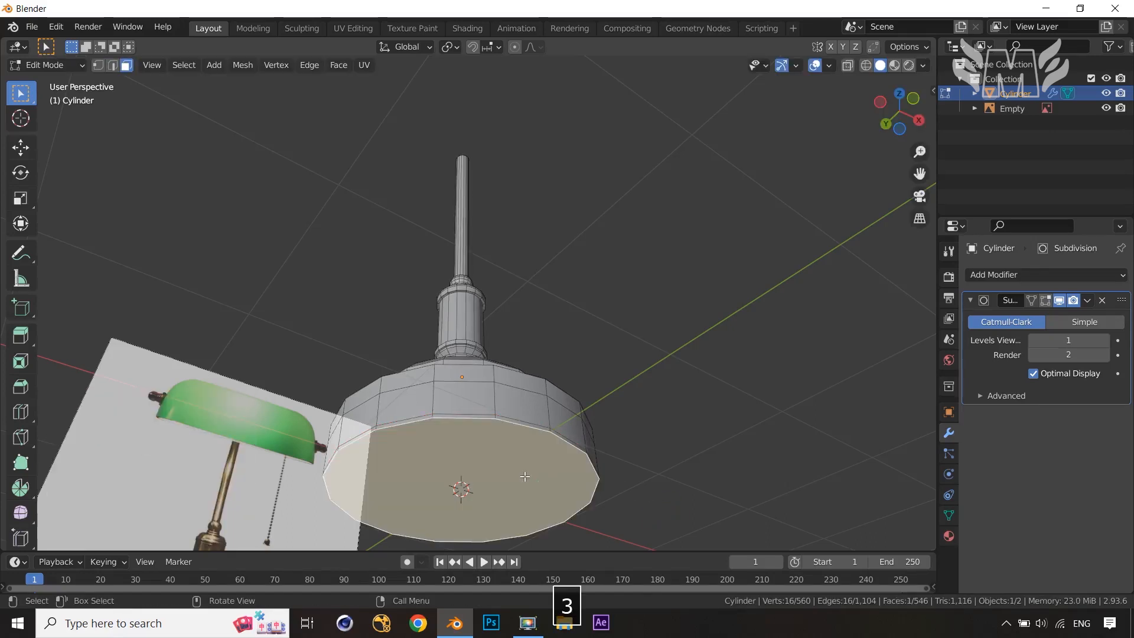
pyautogui.press('i')
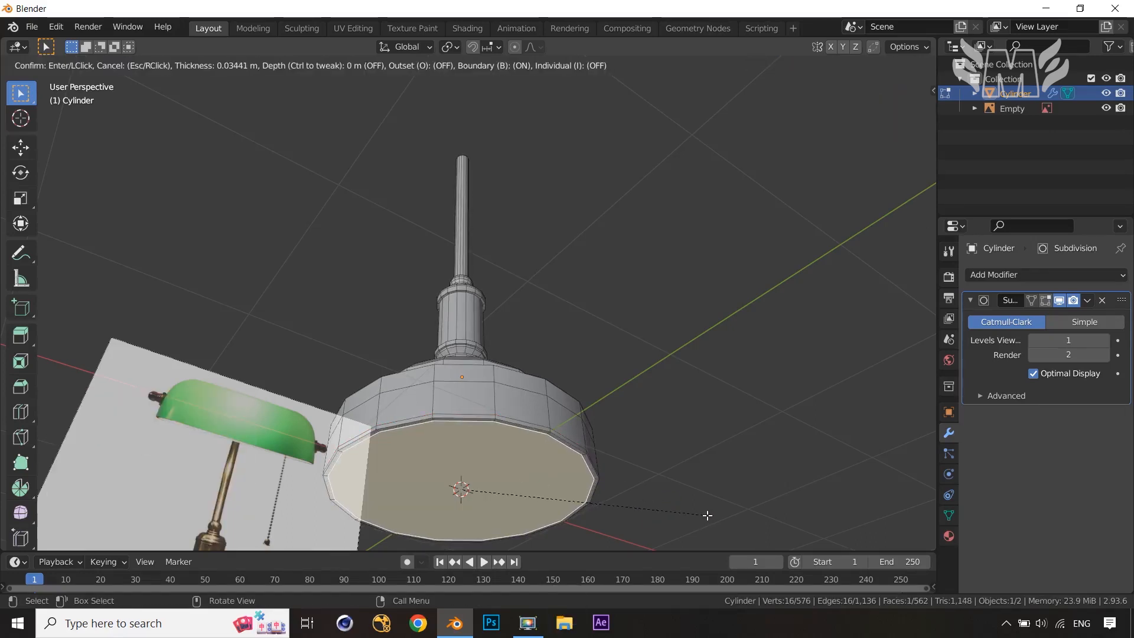
pyautogui.click(708, 515)
pyautogui.click(721, 490)
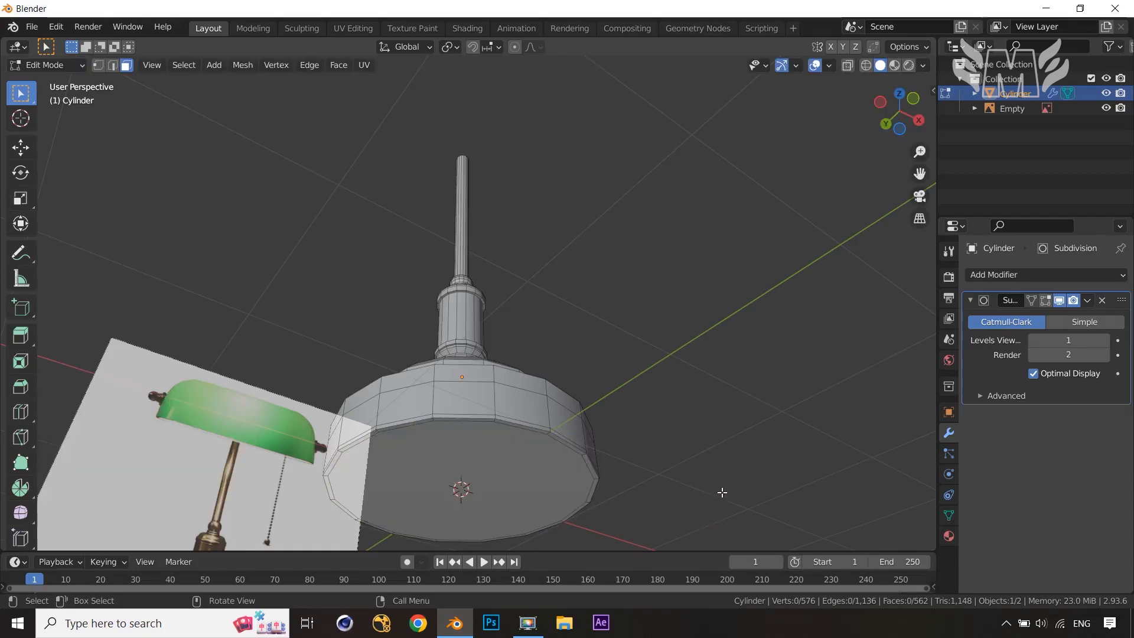
# Add a loop cut just below the base's stepped ledge, slid to a factor of about -0.761.
pyautogui.moveTo(721, 491); pyautogui.dragTo(638, 176, button='middle')
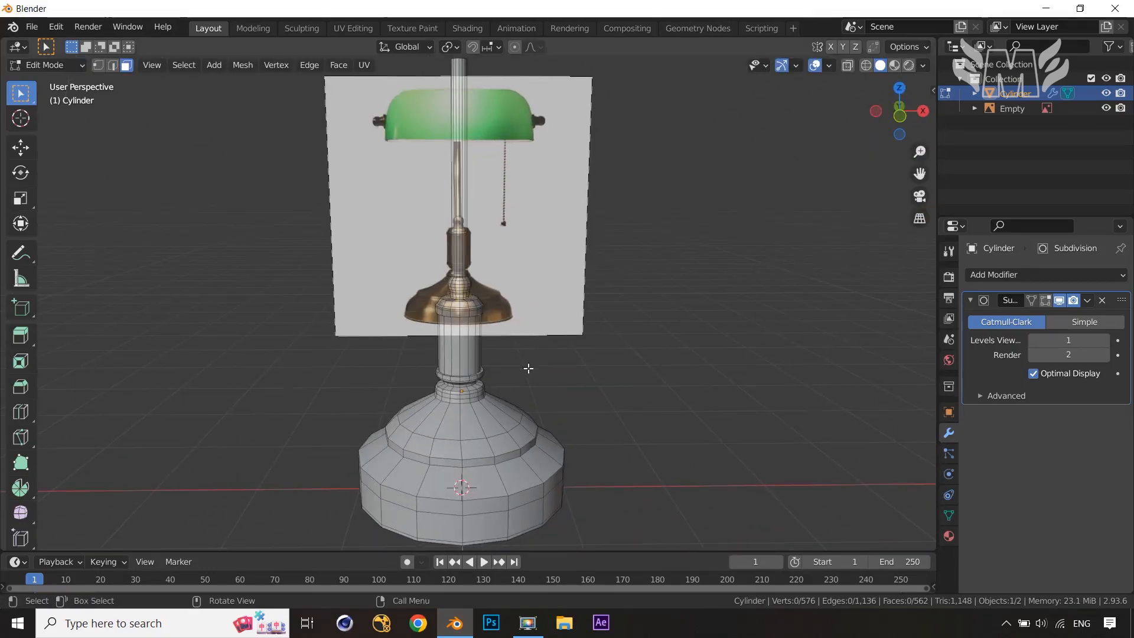
pyautogui.hotkey('ctrl', 'r')
pyautogui.click(497, 461)
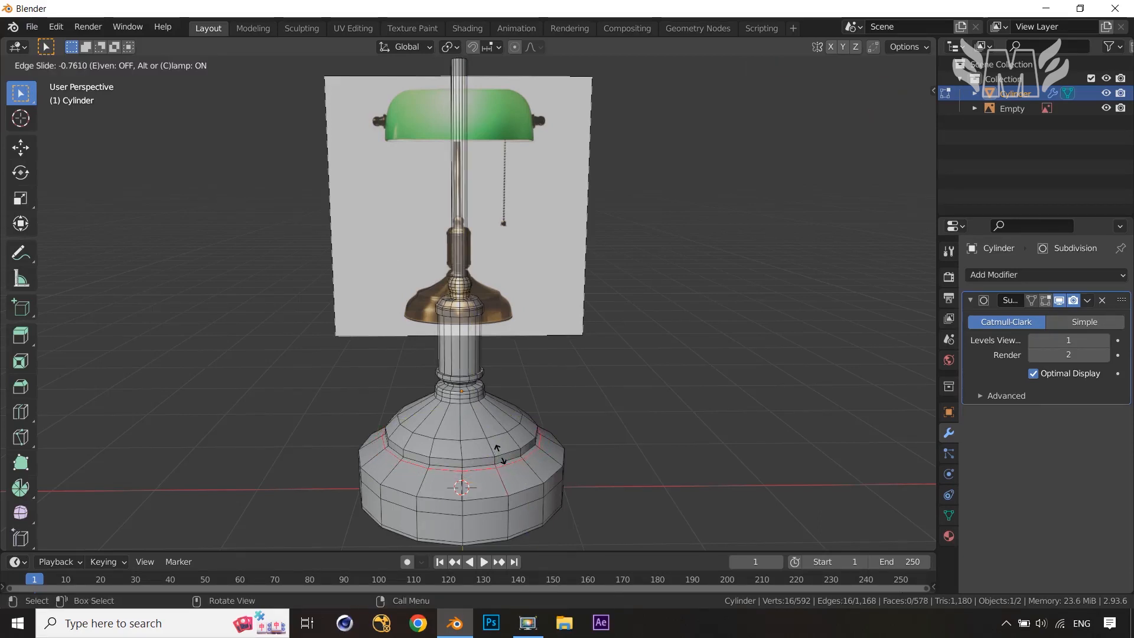
pyautogui.click(497, 455)
# Add a loop cut around the narrow vertical band of the base's ledge, slid to a factor of about 0.338.
pyautogui.scroll(4, 582, 464)
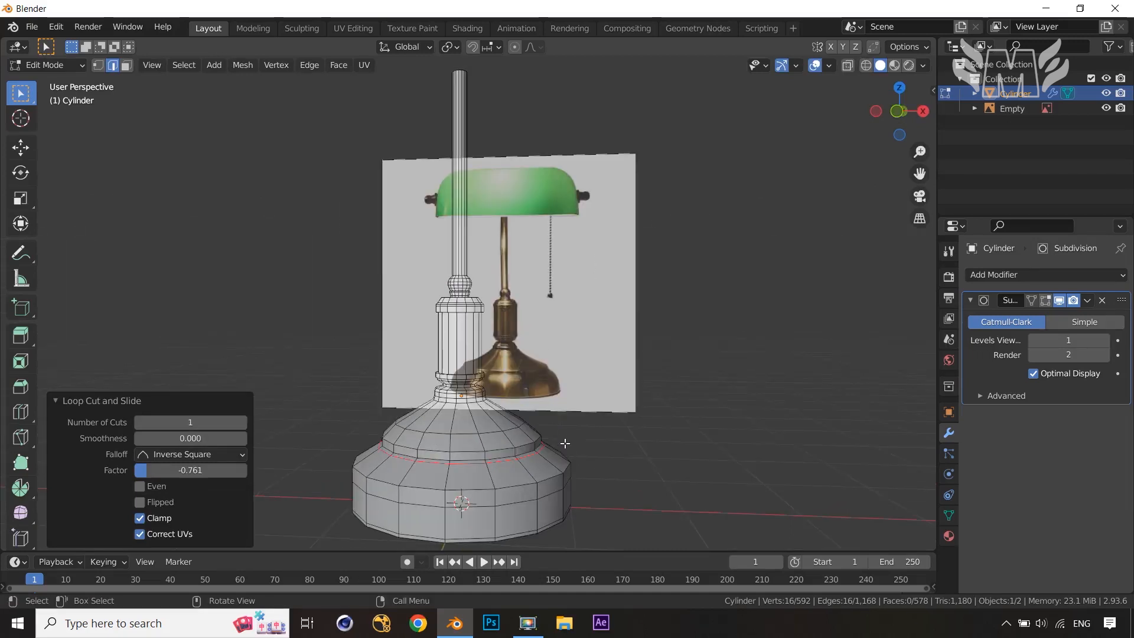
pyautogui.moveTo(522, 484); pyautogui.dragTo(514, 479, button='middle')
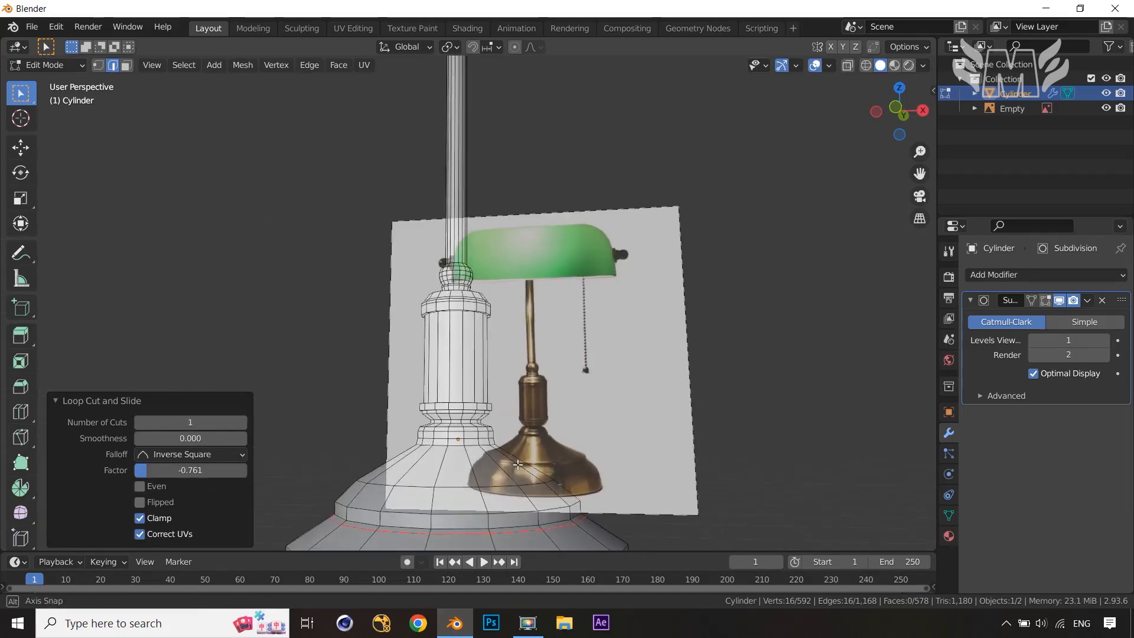
pyautogui.hotkey('ctrl', 'r')
pyautogui.click(490, 520)
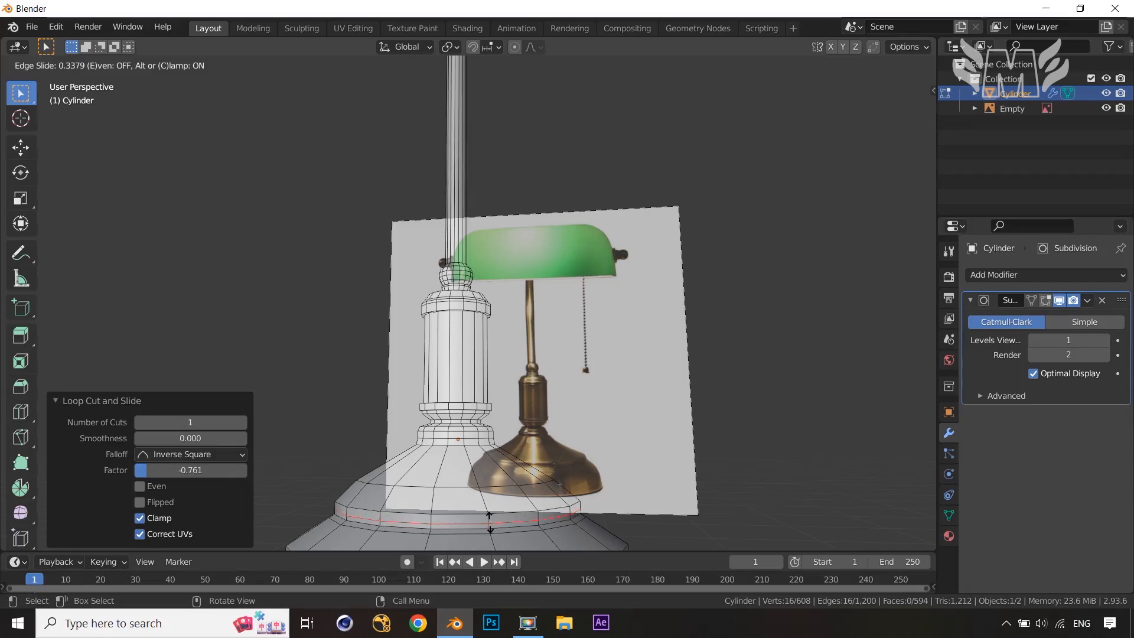
pyautogui.click(489, 523)
pyautogui.moveTo(739, 494); pyautogui.dragTo(743, 441, button='middle')
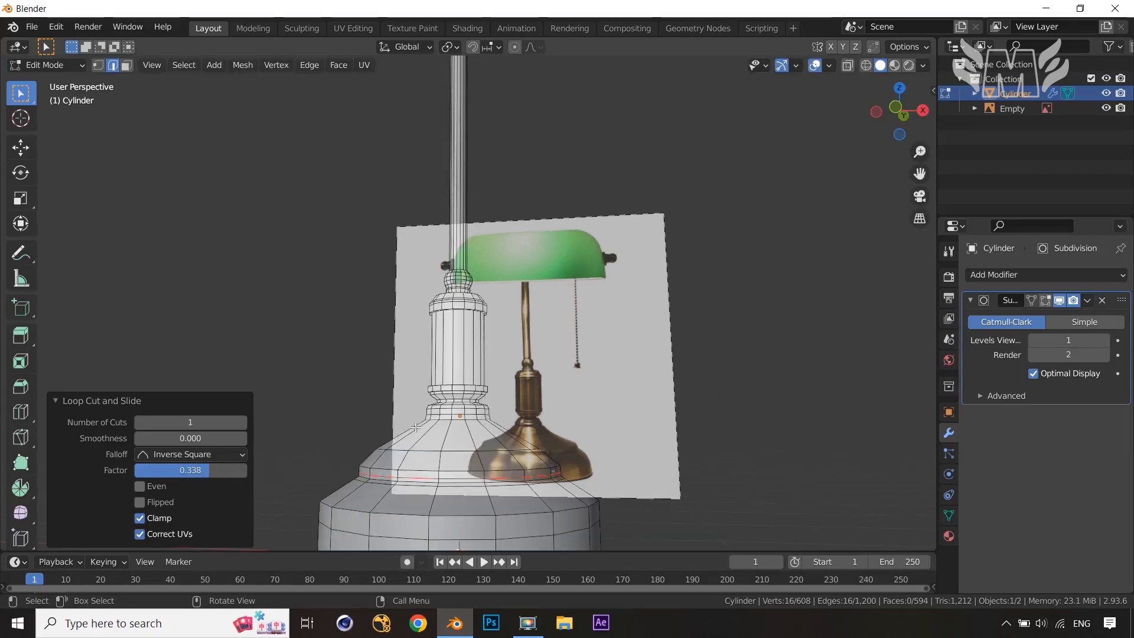
# Scale the edge loop midway up the base's upper slope to about 0.767.
pyautogui.moveTo(416, 427); pyautogui.dragTo(493, 454, button='middle')
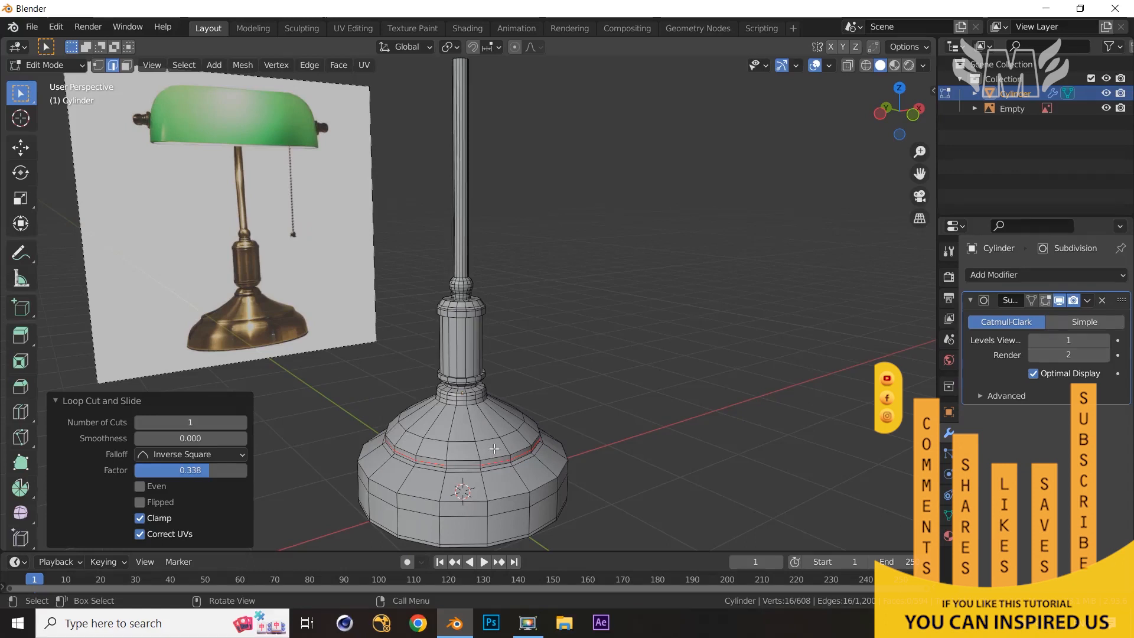
pyautogui.press('2')
pyautogui.keyDown('alt'); pyautogui.click(494, 440); pyautogui.keyUp('alt')
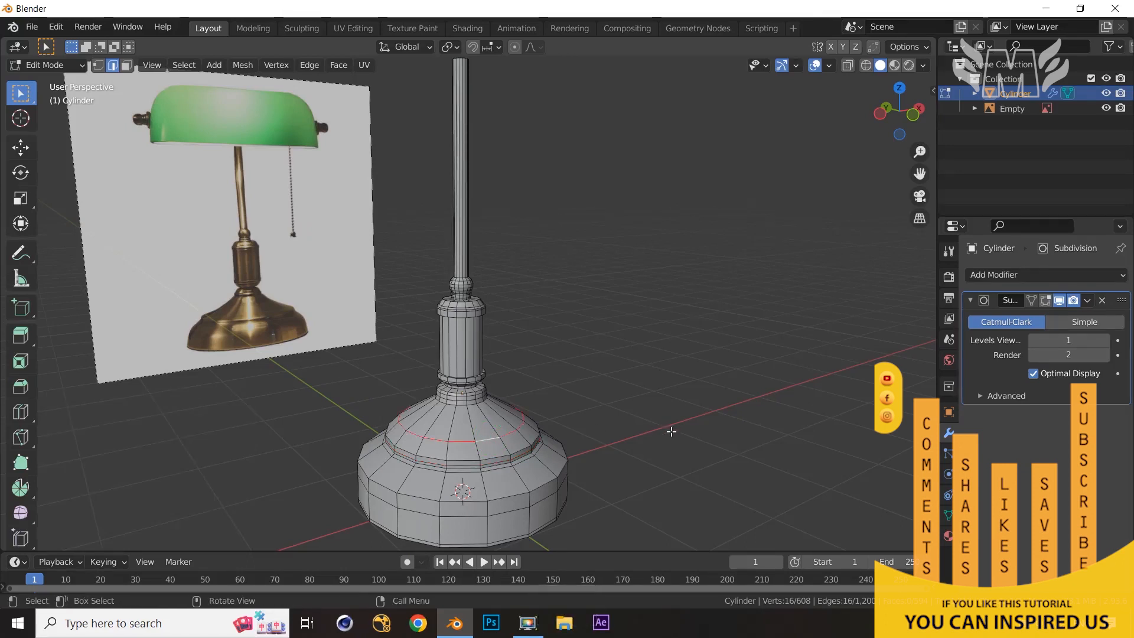
pyautogui.press('s')
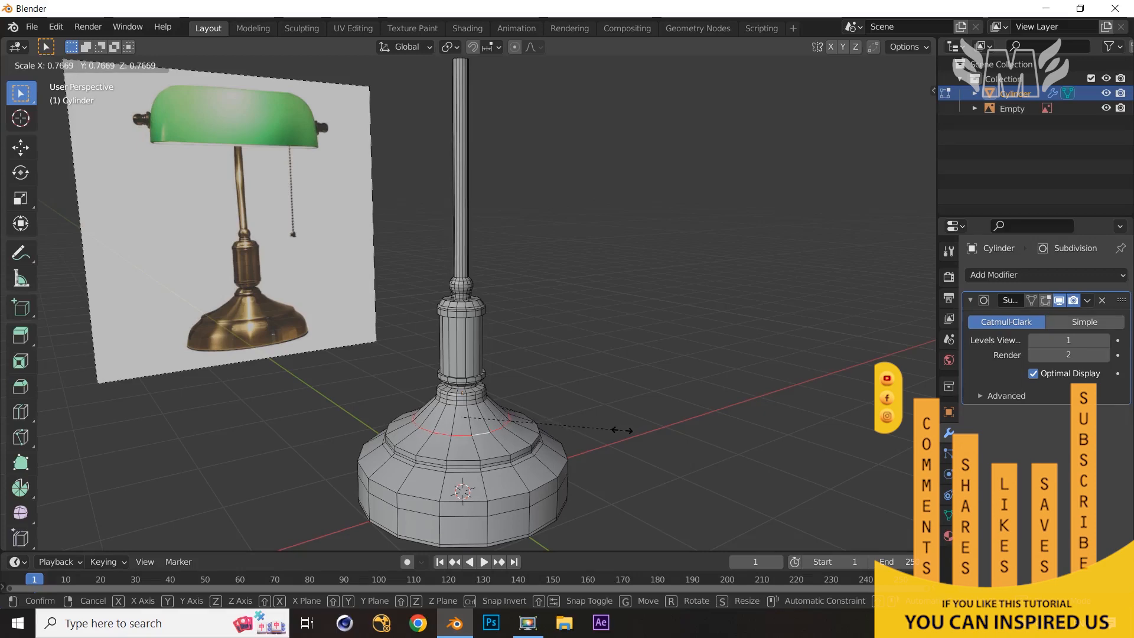
pyautogui.click(622, 430)
# Add a loop cut directly beneath the neck, slid to a factor of about -0.822, and check the smoothed body.
pyautogui.moveTo(615, 427)
pyautogui.mouseDown(button='middle')
pyautogui.moveTo(658, 413)
pyautogui.moveTo(628, 420)
pyautogui.mouseUp(button='middle')
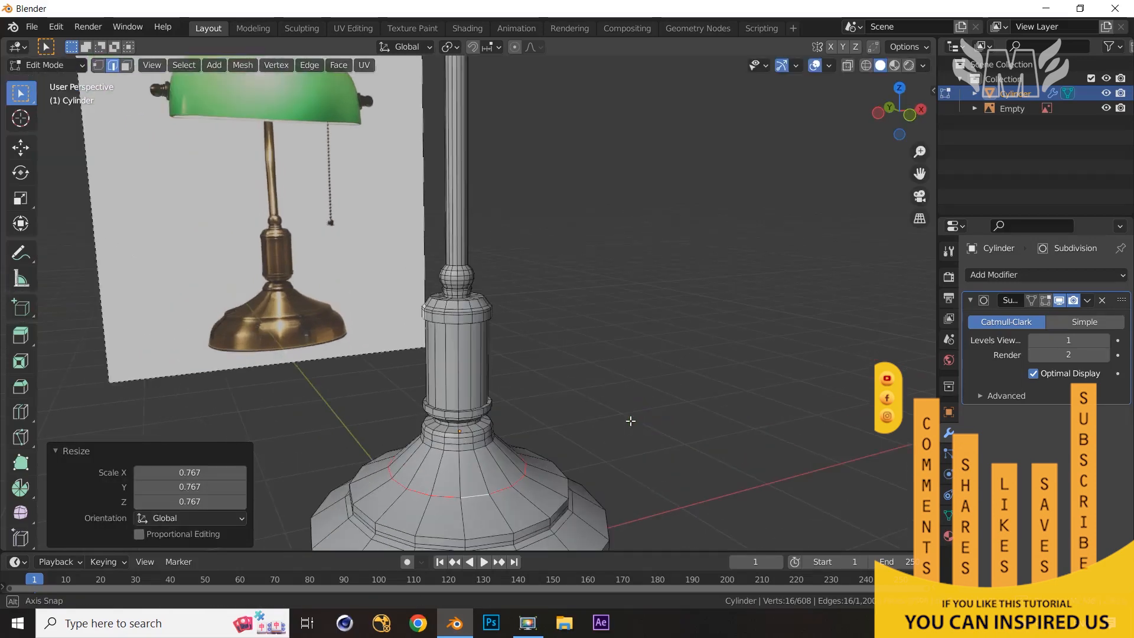
pyautogui.hotkey('ctrl', 'r')
pyautogui.click(501, 457)
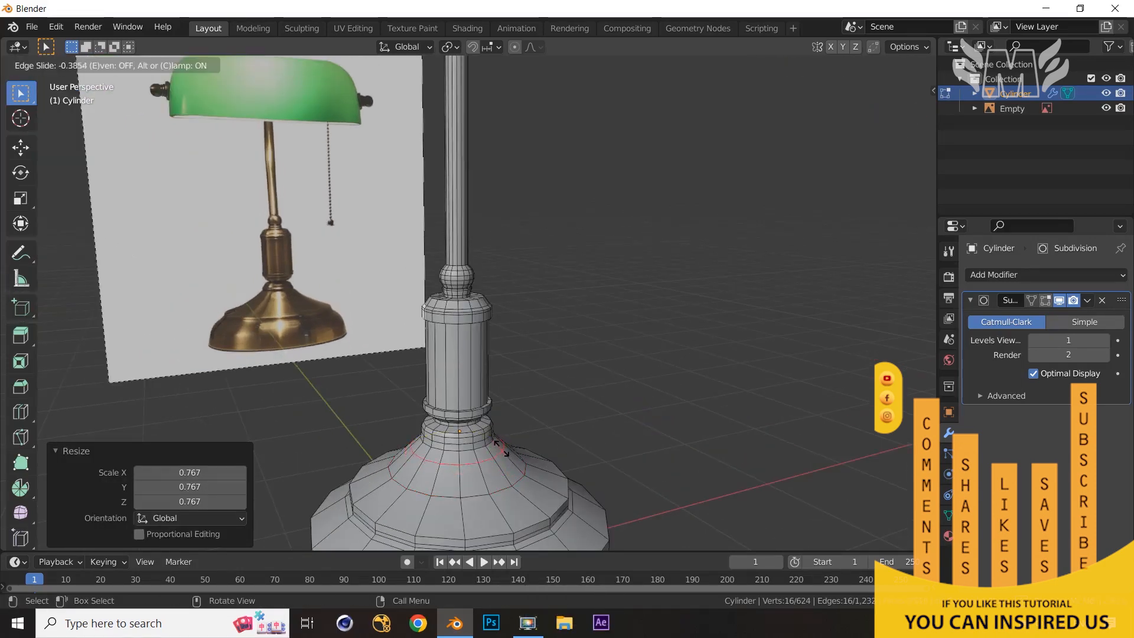
pyautogui.click(495, 434)
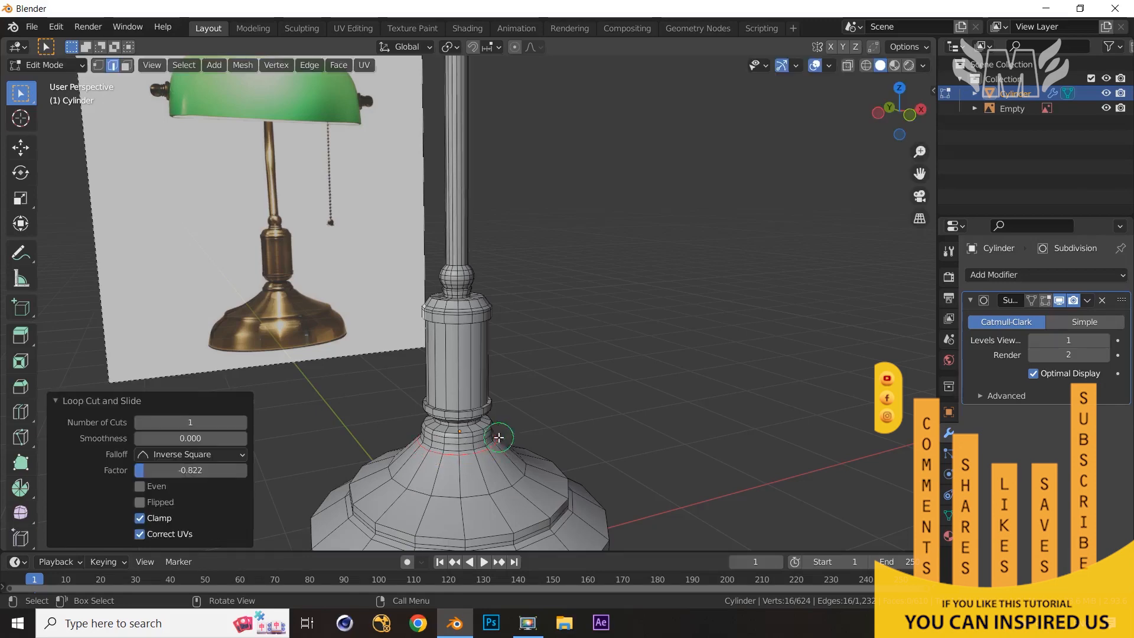
pyautogui.moveTo(537, 437); pyautogui.dragTo(521, 420, button='middle')
pyautogui.press('Tab')
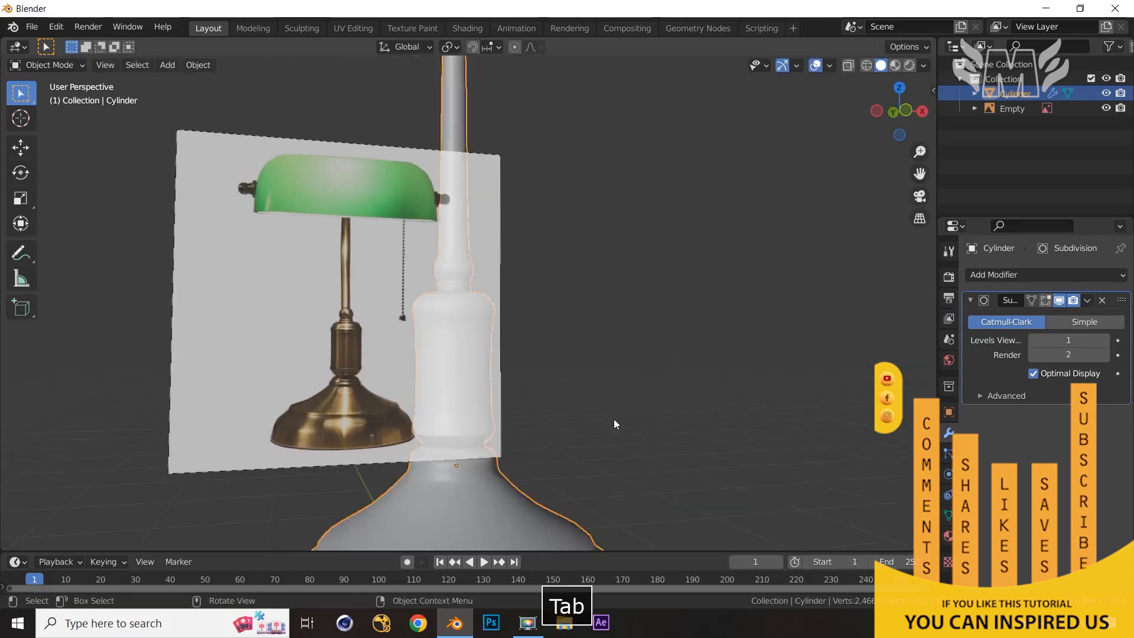
pyautogui.moveTo(614, 419); pyautogui.dragTo(711, 476, button='middle')
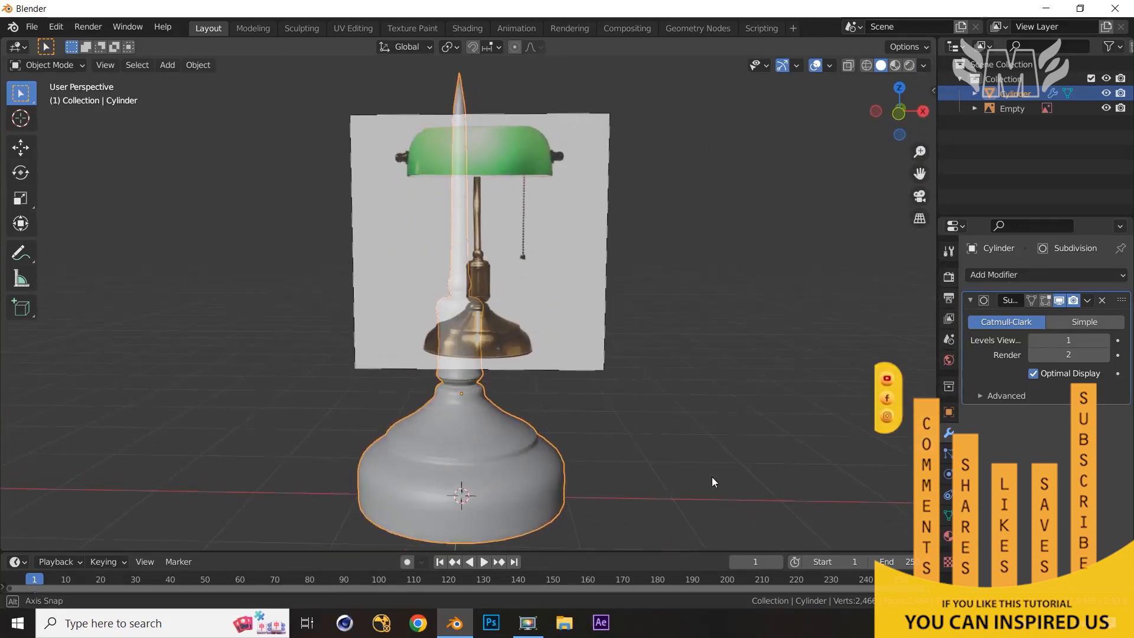
# Add a loop cut around the base's lower shoulder, slid to a factor of about 0.448.
pyautogui.press('Tab')
pyautogui.moveTo(636, 478); pyautogui.dragTo(630, 477, button='middle')
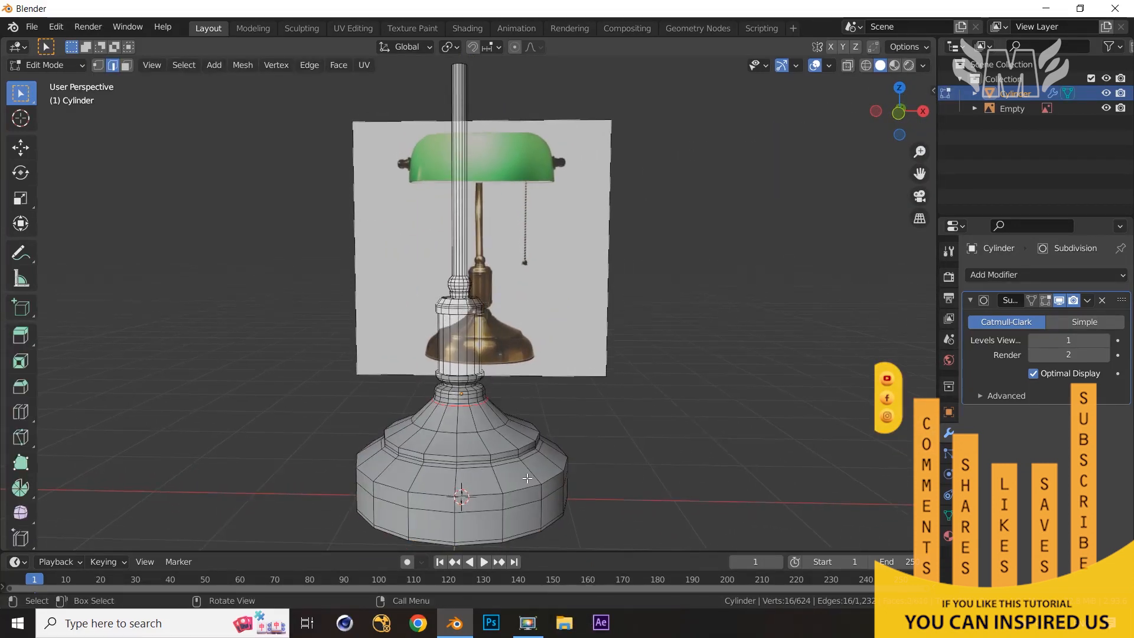
pyautogui.hotkey('ctrl', 'r')
pyautogui.click(532, 477)
pyautogui.moveTo(533, 478); pyautogui.dragTo(536, 483)
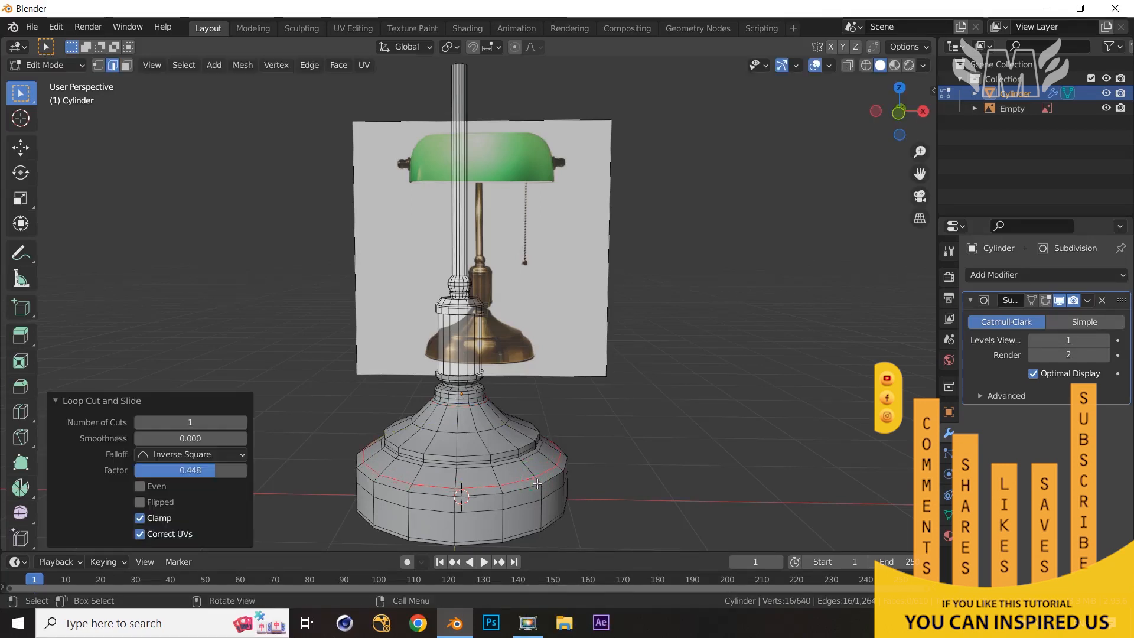
# Compare the smoothed lamp body with its editable mesh from several sides, focusing on the base and handle.
pyautogui.press('Tab')
pyautogui.moveTo(632, 489); pyautogui.dragTo(389, 495, button='middle')
pyautogui.press('Tab')
pyautogui.scroll(3, 534, 494)
pyautogui.press('Tab')
pyautogui.scroll(-2, 548, 497)
pyautogui.press('Tab')
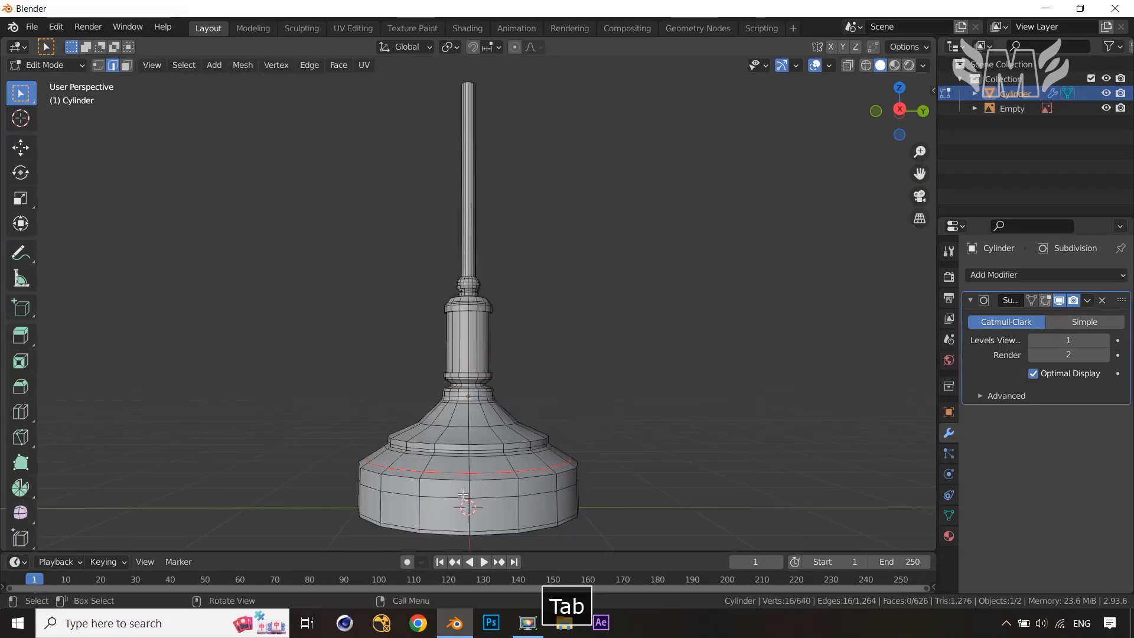
pyautogui.scroll(2, 503, 486)
pyautogui.press('Tab')
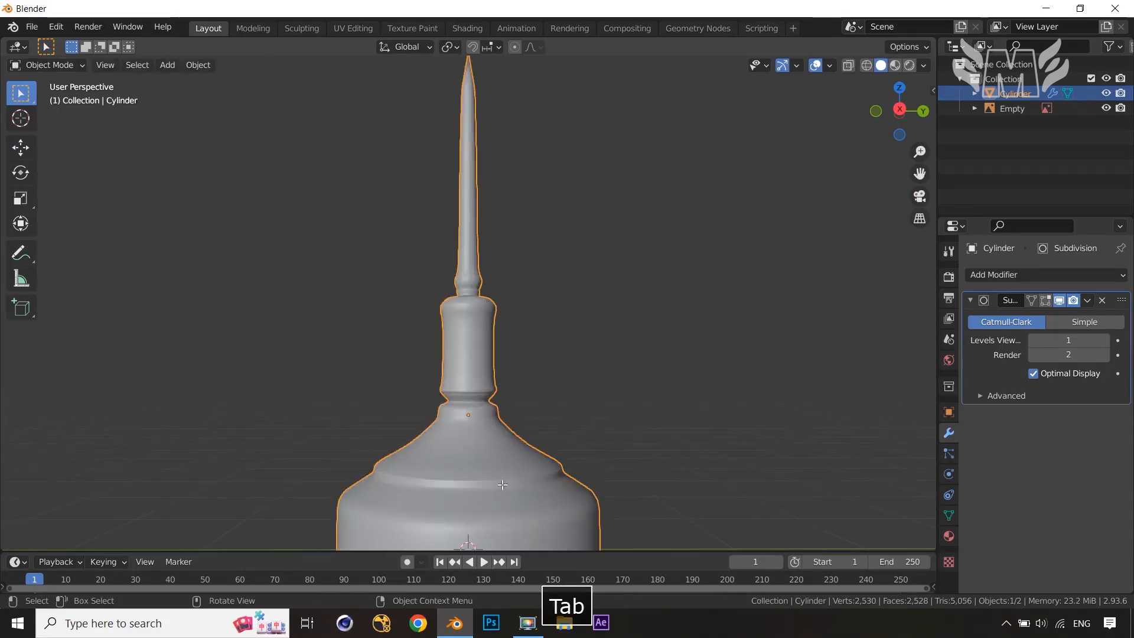
pyautogui.press('Tab')
pyautogui.moveTo(497, 451); pyautogui.dragTo(534, 434, button='middle')
pyautogui.press('Tab')
pyautogui.press('Tab')
# Add a centred loop cut around the handle, bevel it about 0.252 m wide into two supporting loops, and check the smoothing.
pyautogui.scroll(2, 513, 428)
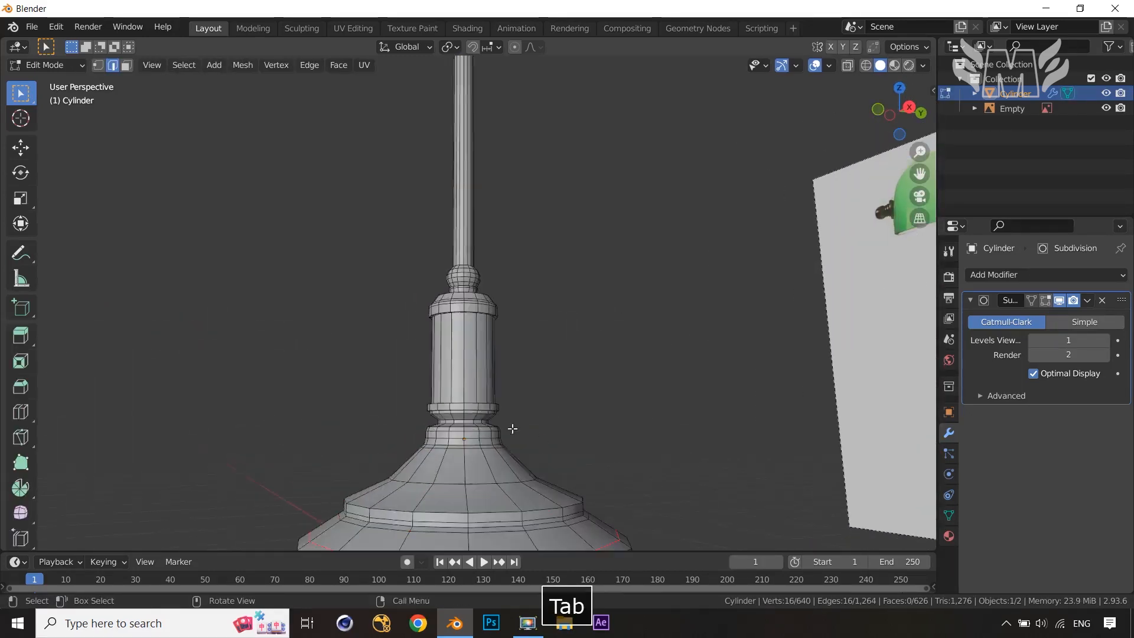
pyautogui.hotkey('ctrl', 'r')
pyautogui.click(477, 398)
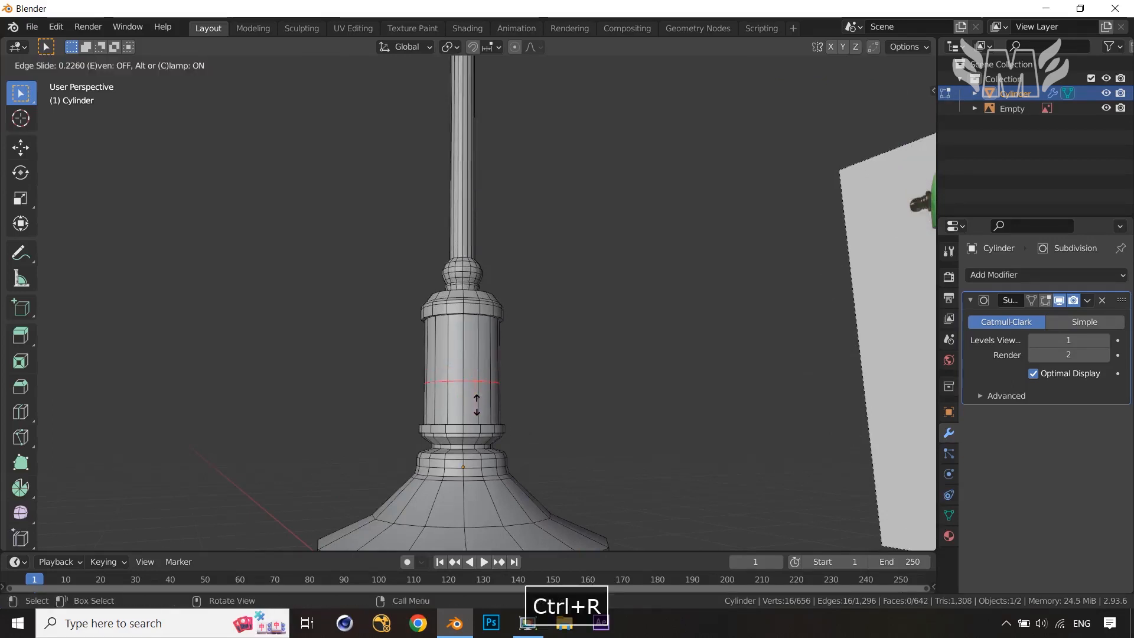
pyautogui.rightClick(597, 417)
pyautogui.hotkey('ctrl', 'b')
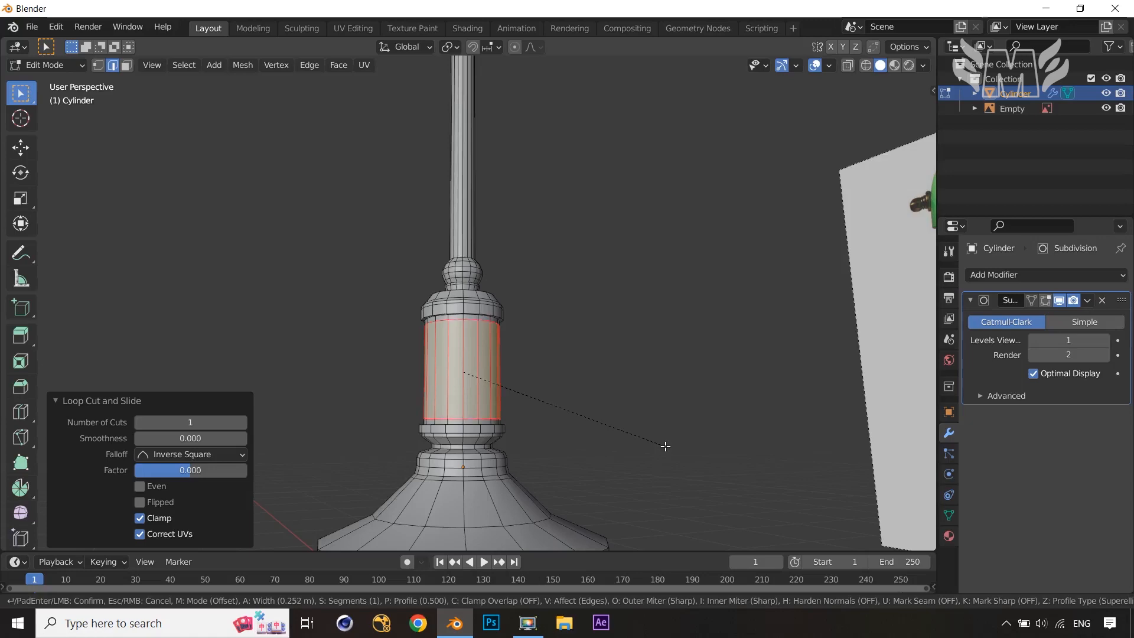
pyautogui.click(665, 446)
pyautogui.press('Tab')
pyautogui.scroll(2, 517, 466)
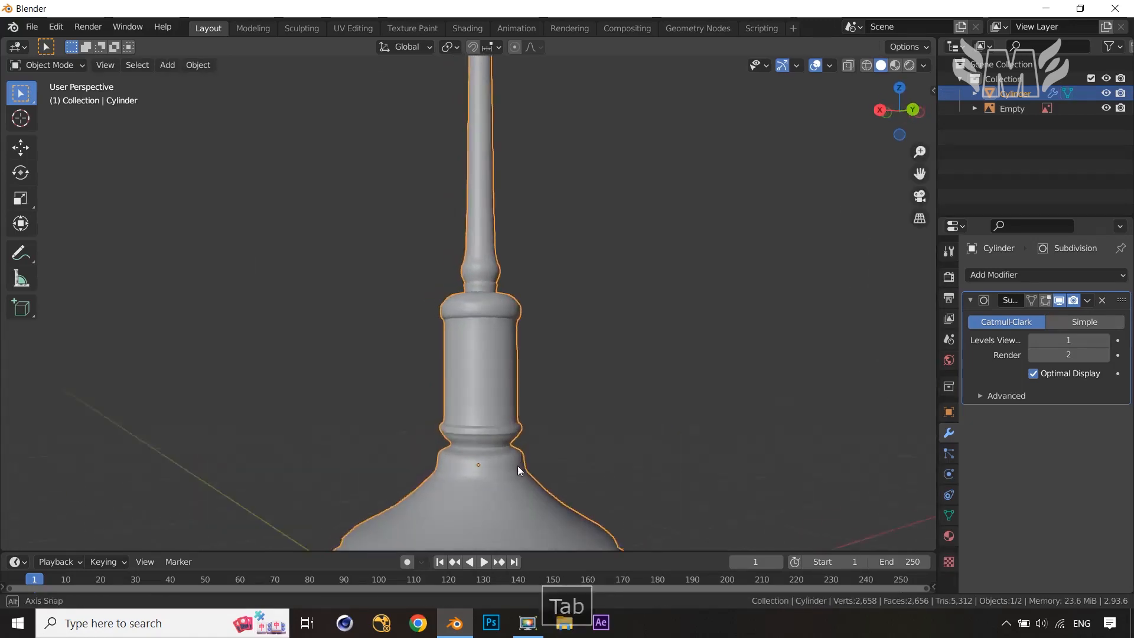
pyautogui.moveTo(518, 465); pyautogui.dragTo(576, 493, button='middle')
# Return to editing the lamp mesh around the cap above the handle.
pyautogui.press('Tab')
pyautogui.scroll(3, 532, 418)
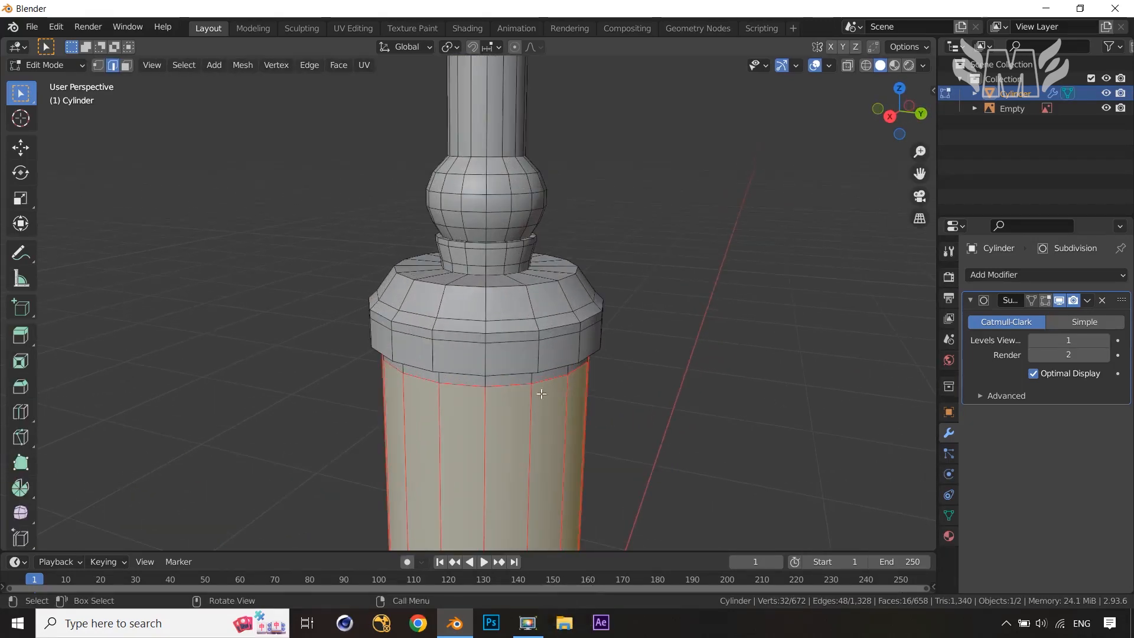
pyautogui.hotkey('ctrl', 't')
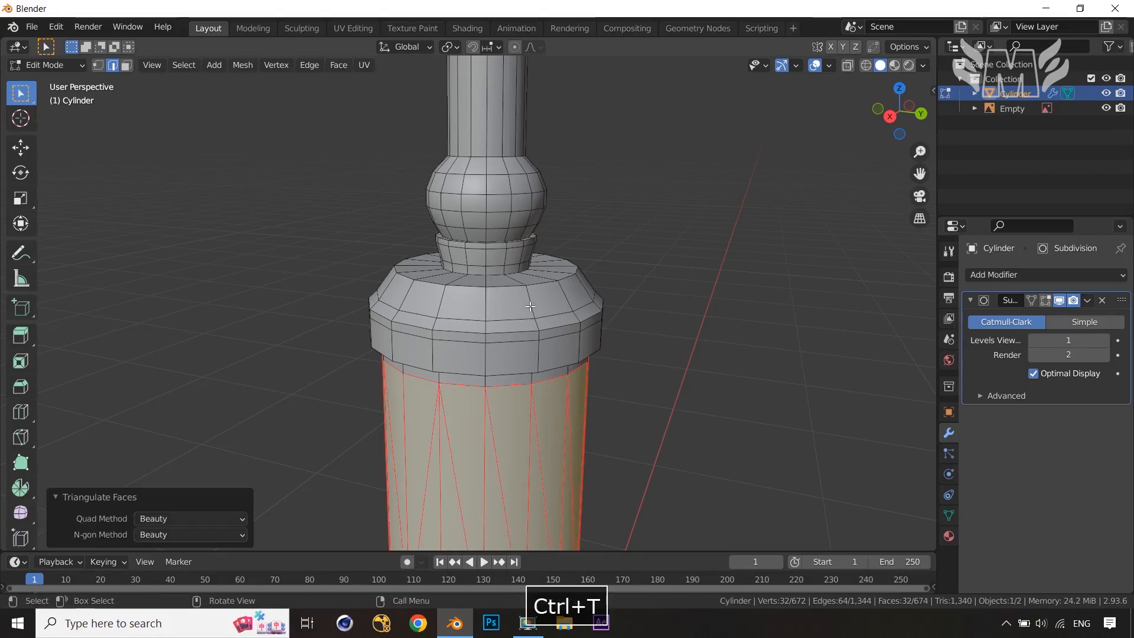
pyautogui.hotkey('ctrl', 'r')
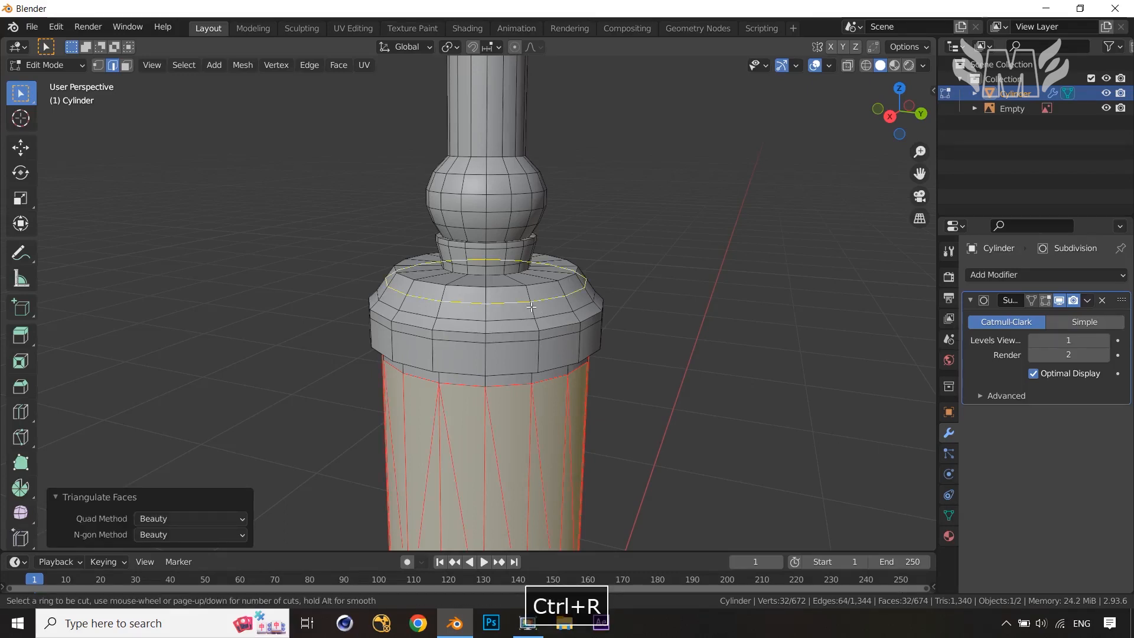
pyautogui.press('Escape')
pyautogui.hotkey('ctrl', 'z')
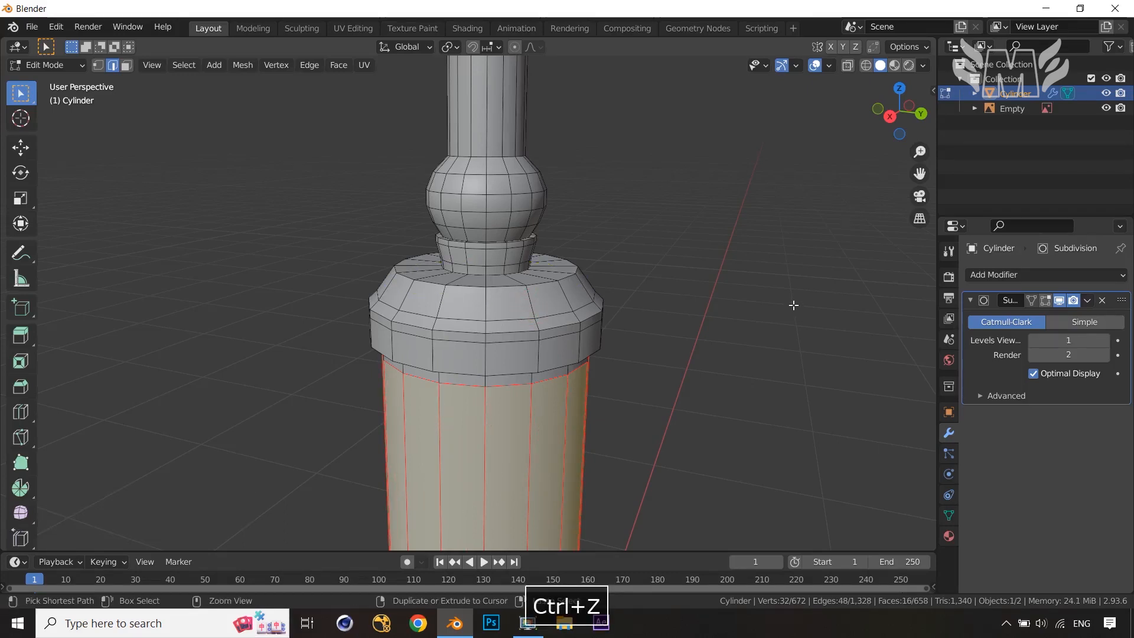
# Add a loop cut around the handle cap's upper slope, slid towards its rim by about 0.69, and check the smoothing.
pyautogui.hotkey('ctrl', 'r')
pyautogui.click(516, 303)
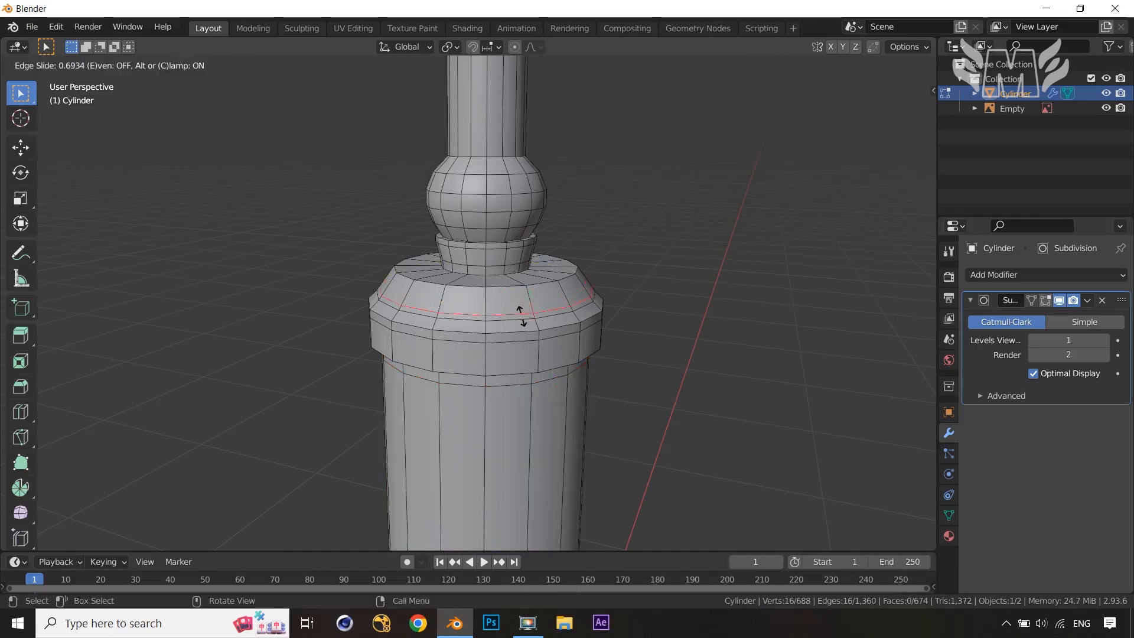
pyautogui.click(522, 316)
pyautogui.press('Tab')
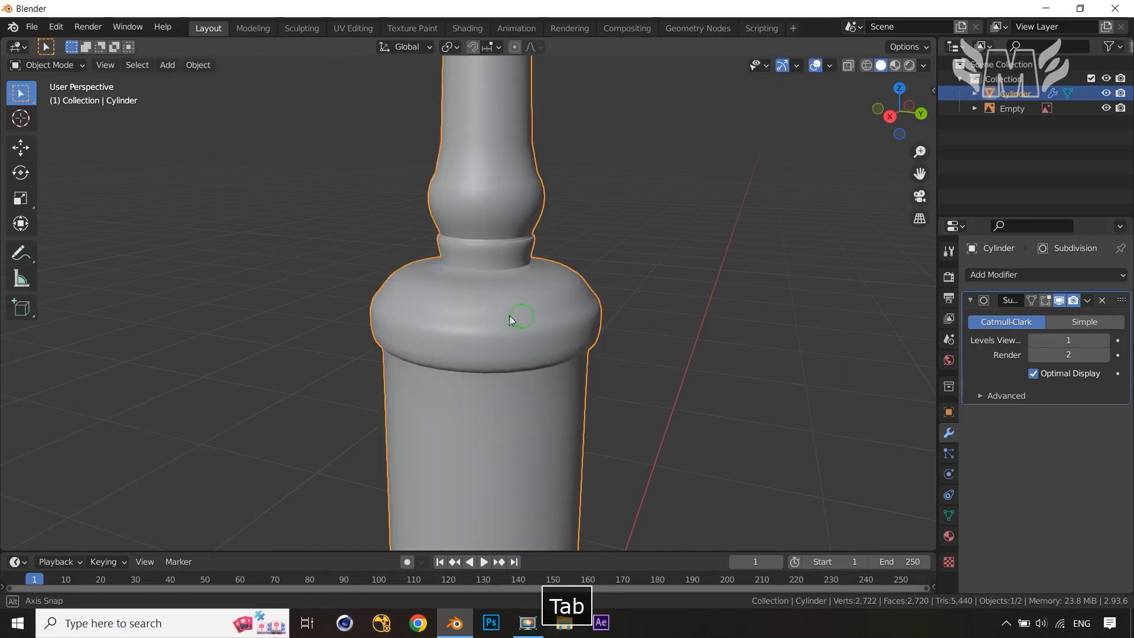
pyautogui.moveTo(509, 315); pyautogui.dragTo(490, 313, button='middle')
# Add another loop cut at the lower edge of the cap's slope, slid to a factor of about 0.360, and check the smoothed cap.
pyautogui.press('Tab')
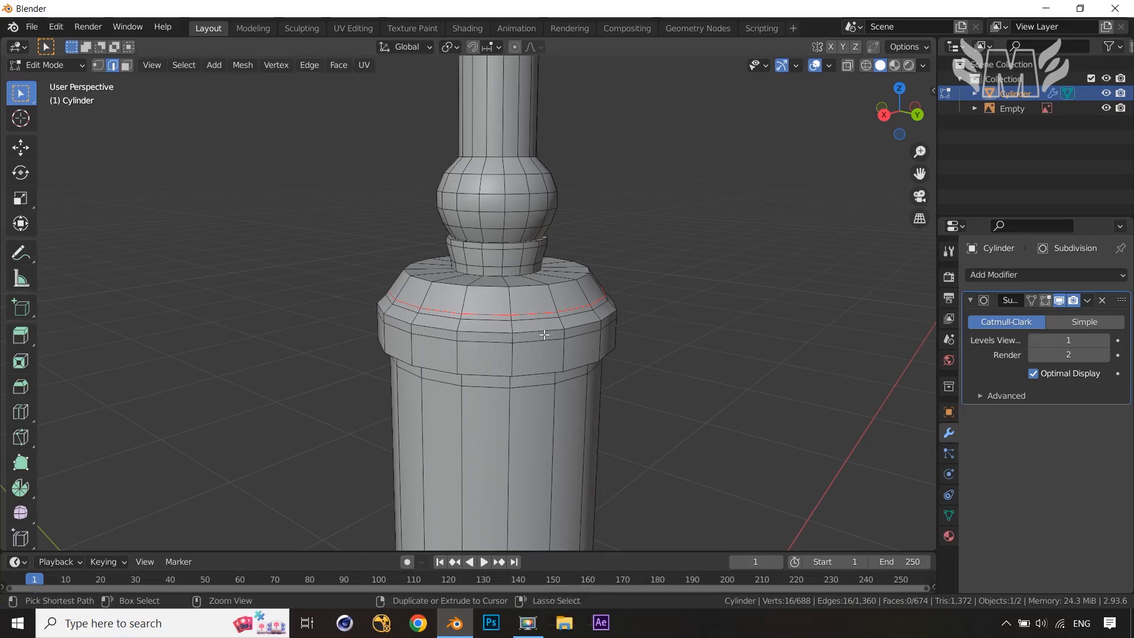
pyautogui.hotkey('ctrl', 'r')
pyautogui.click(560, 322)
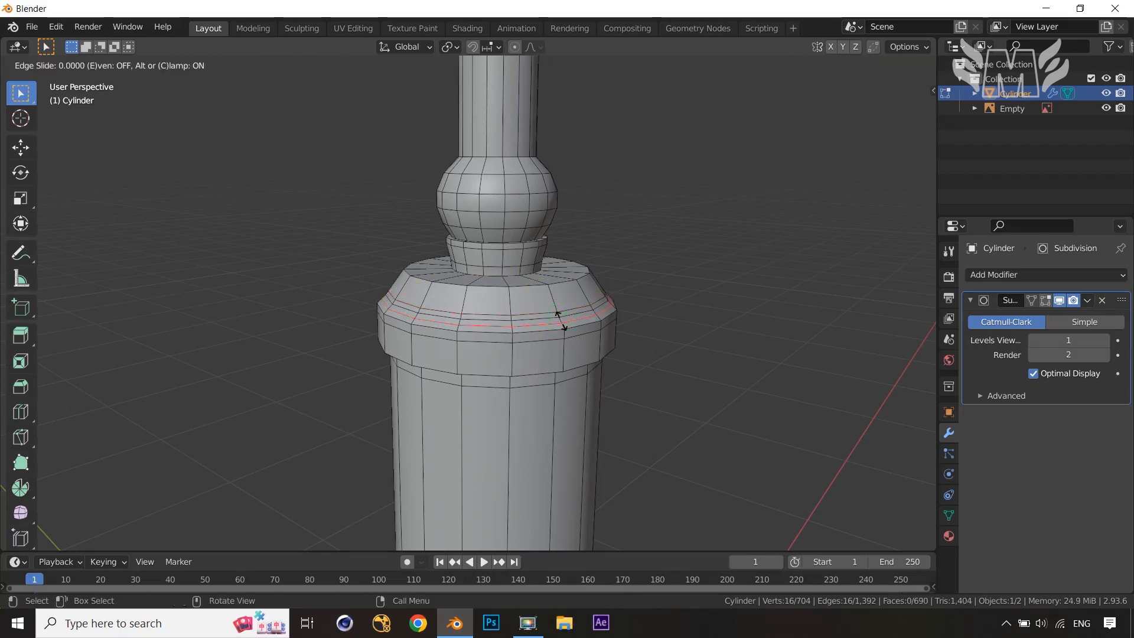
pyautogui.click(563, 321)
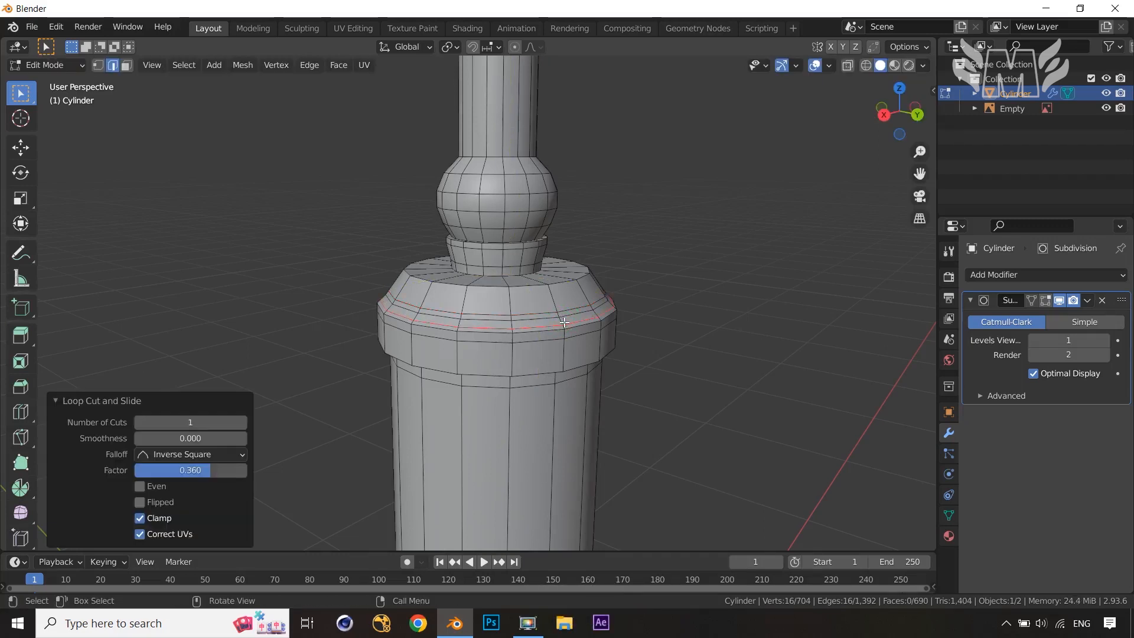
pyautogui.press('Tab')
pyautogui.moveTo(567, 325); pyautogui.dragTo(493, 272, button='middle')
# Add a loop cut near the lower edge of the cap's side band, slid to a factor of about 0.664, and check the smoothed lamp.
pyautogui.press('Tab')
pyautogui.moveTo(529, 314); pyautogui.dragTo(532, 284, button='middle')
pyautogui.hotkey('ctrl', 'r')
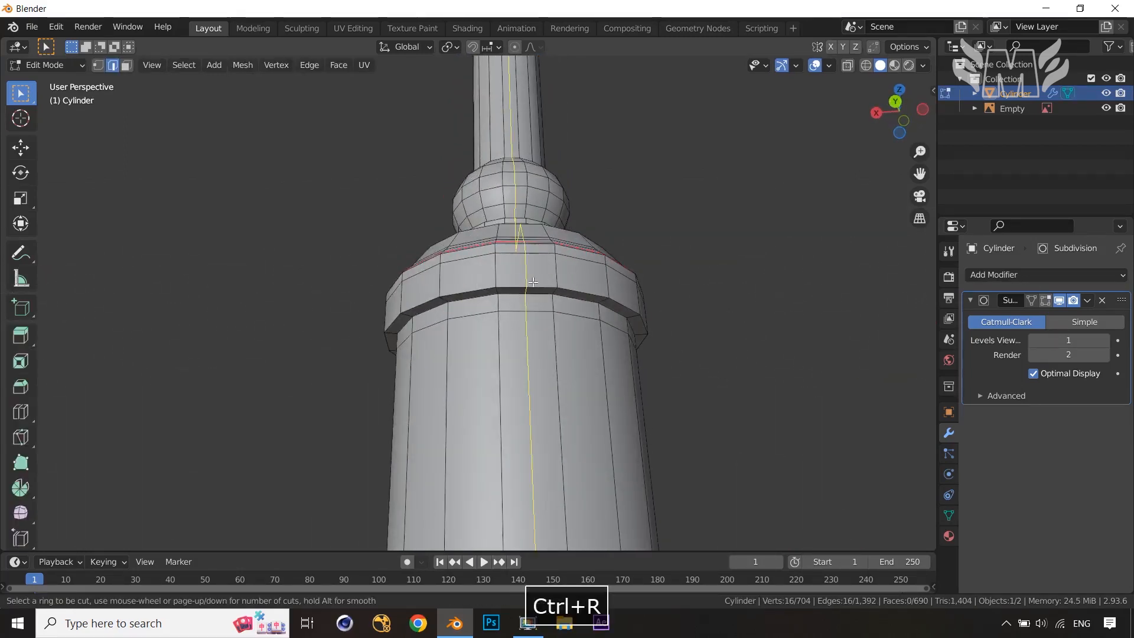
pyautogui.click(561, 271)
pyautogui.click(564, 288)
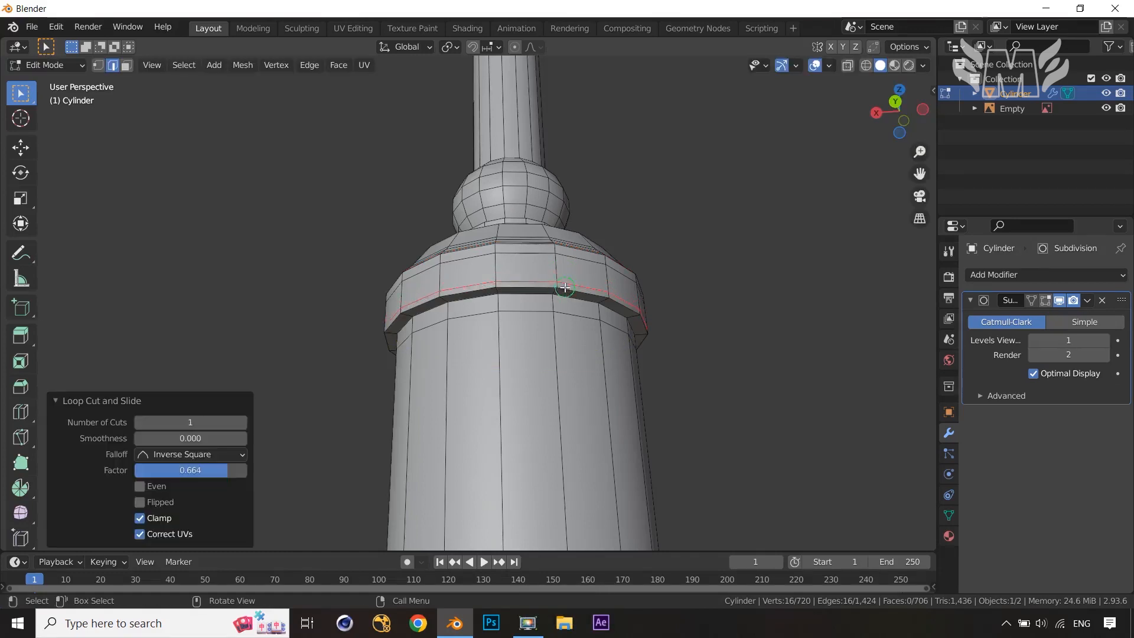
pyautogui.press('Tab')
pyautogui.moveTo(582, 345); pyautogui.dragTo(607, 363, button='middle')
pyautogui.scroll(-4, 473, 374)
pyautogui.scroll(-6, 594, 399)
# Add a centred loop cut around the long stem, bevel it about 0.929 m wide into two supporting loops, and check the smoothing.
pyautogui.press('Tab')
pyautogui.scroll(3, 607, 363)
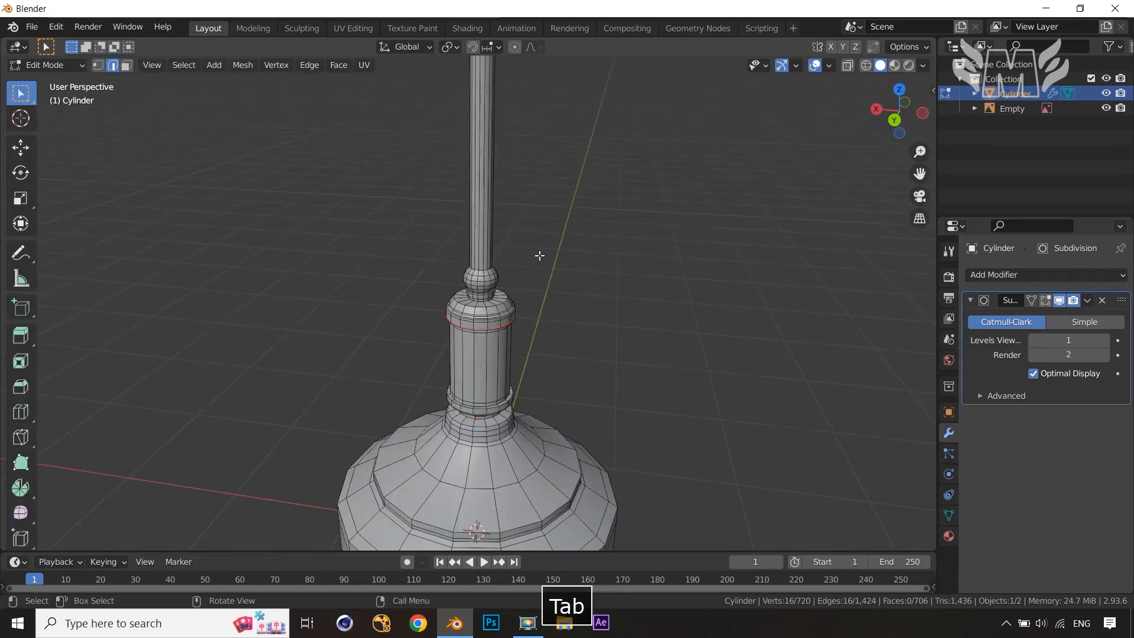
pyautogui.hotkey('ctrl', 'r')
pyautogui.click(484, 181)
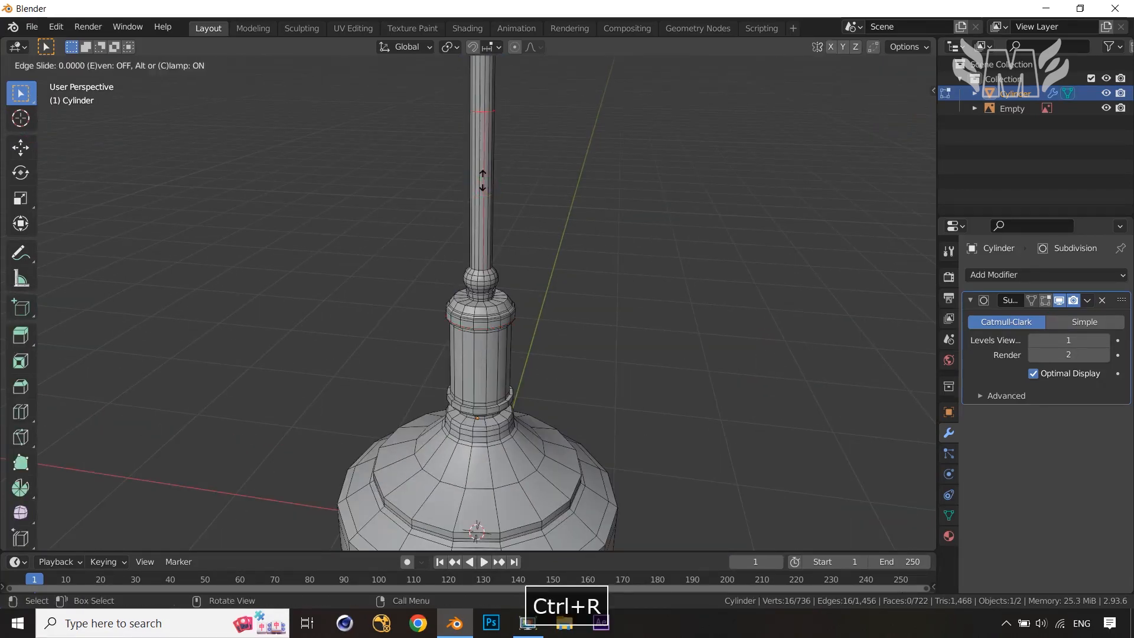
pyautogui.rightClick(551, 185)
pyautogui.scroll(-3, 574, 200)
pyautogui.hotkey('ctrl', 'b')
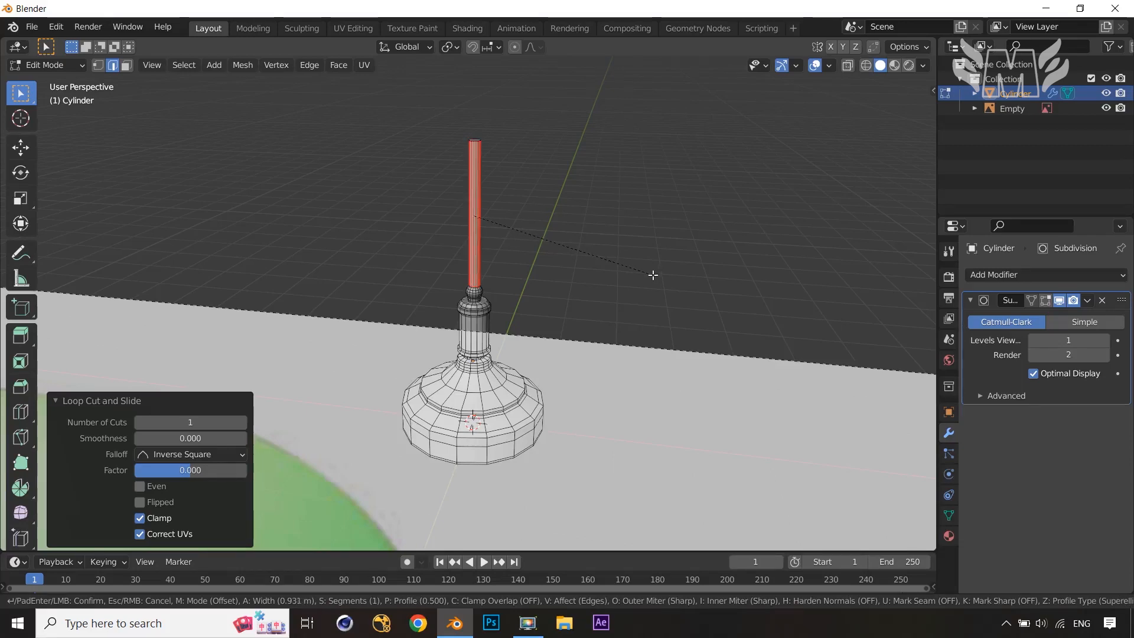
pyautogui.click(653, 276)
pyautogui.press('Tab')
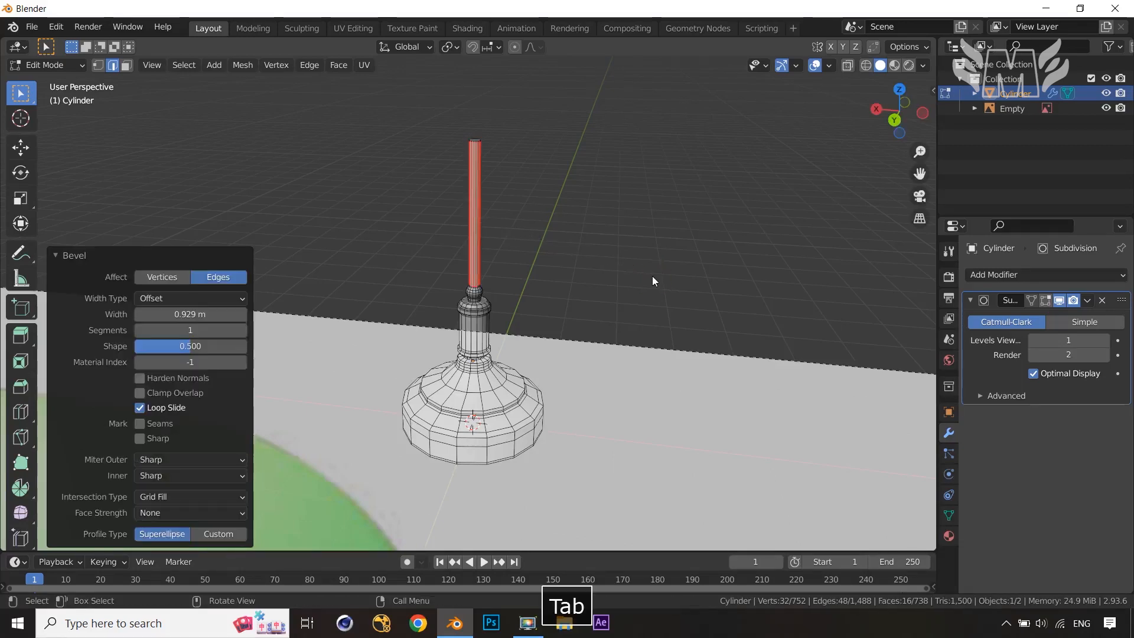
pyautogui.moveTo(652, 275); pyautogui.dragTo(560, 251, button='middle')
pyautogui.scroll(4, 502, 254)
pyautogui.scroll(-3, 514, 254)
# Triangulate the selected long side faces of the stem and drop their selection.
pyautogui.press('Tab')
pyautogui.scroll(4, 514, 282)
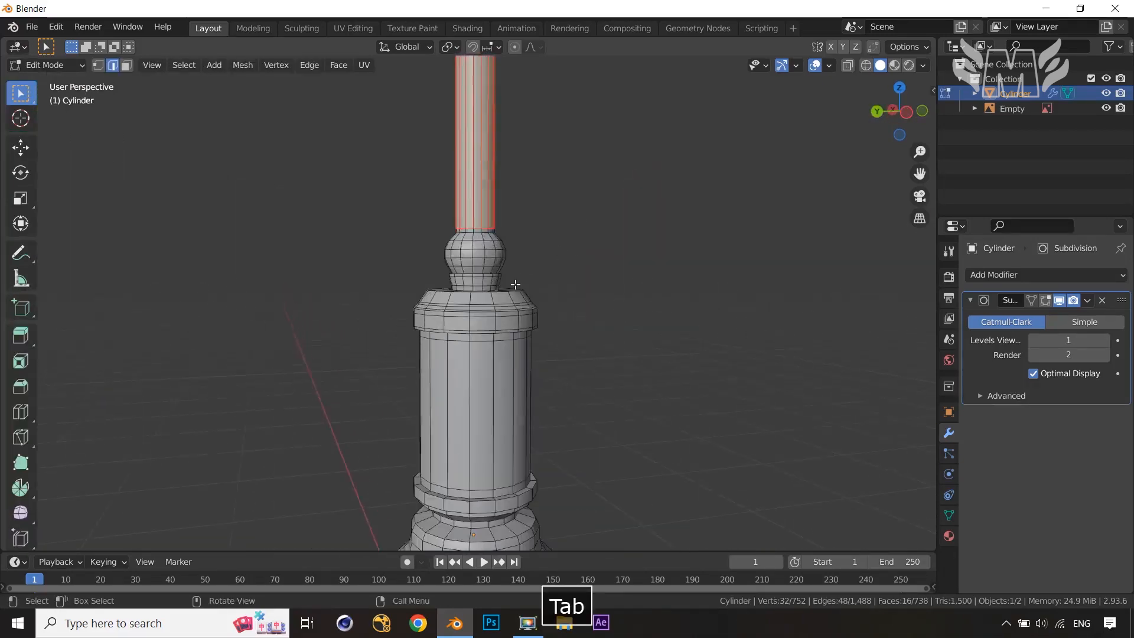
pyautogui.scroll(3, 515, 284)
pyautogui.moveTo(516, 284); pyautogui.dragTo(500, 223, button='middle')
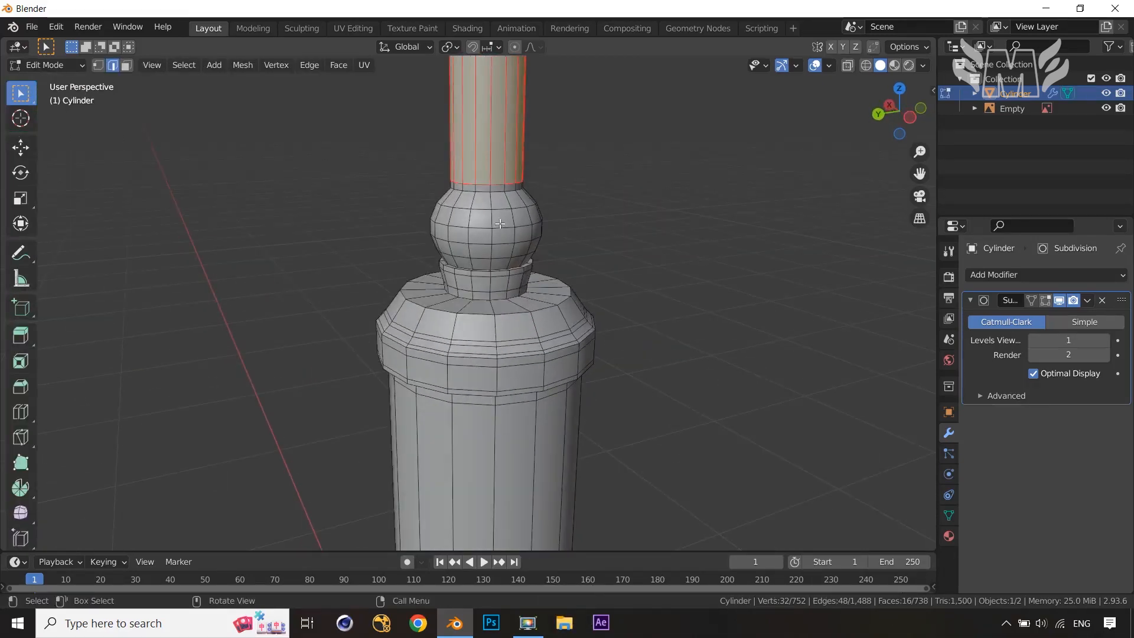
pyautogui.hotkey('ctrl', 't')
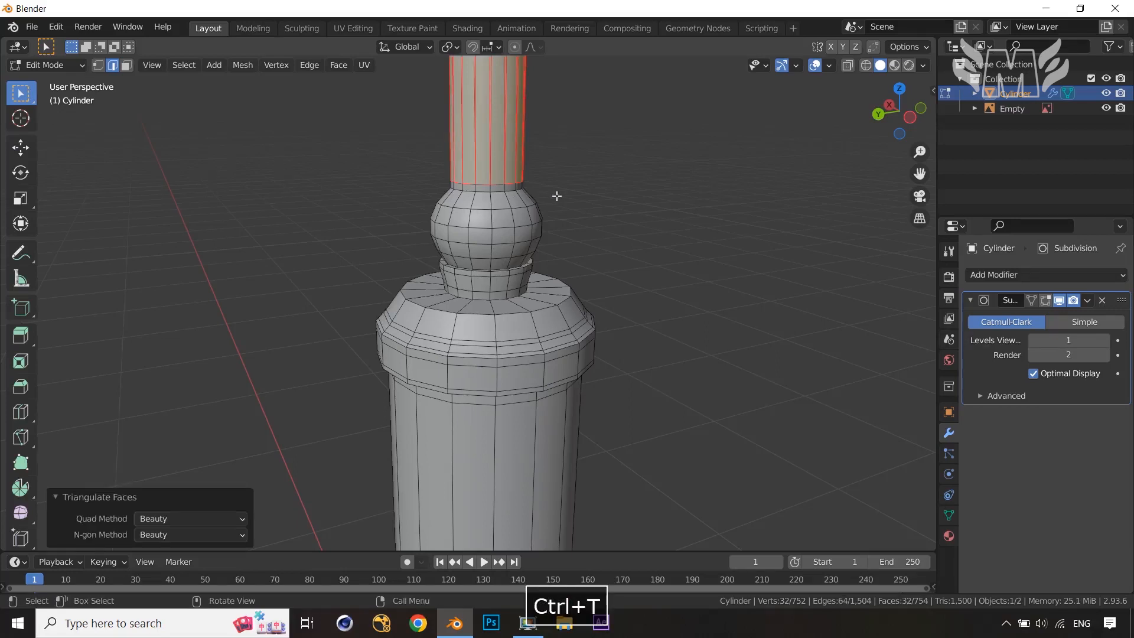
pyautogui.click(593, 206)
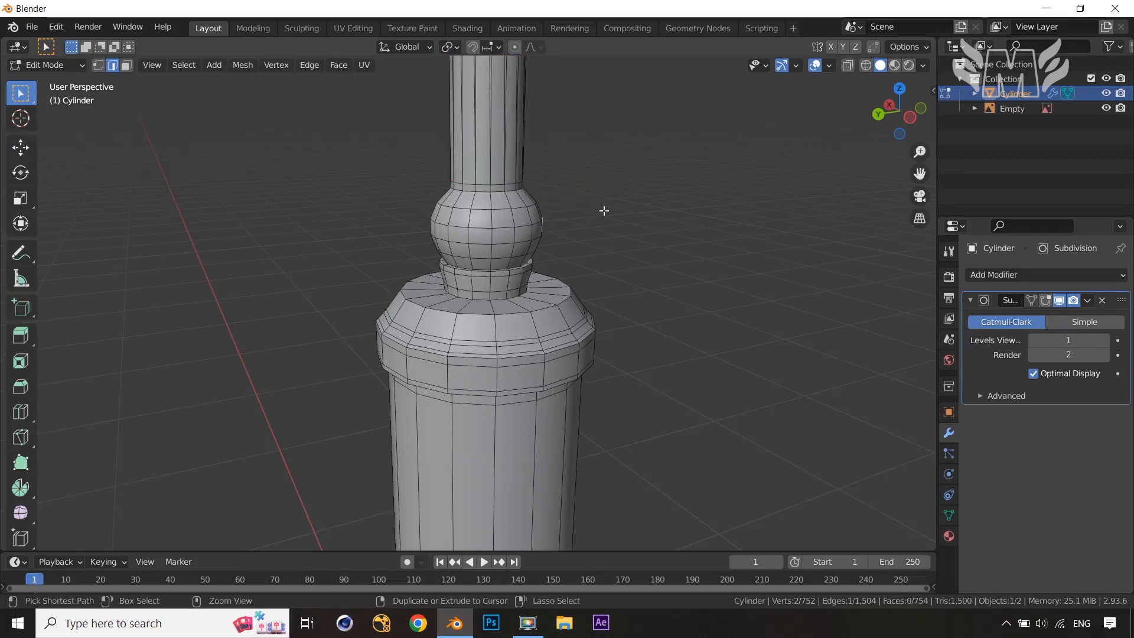
pyautogui.hotkey('ctrl', 'z')
pyautogui.click(593, 207)
# Add a loop cut around the top of the ball, slid close to the stem's lower end, and check the smoothed joint.
pyautogui.hotkey('ctrl', 'r')
pyautogui.click(523, 195)
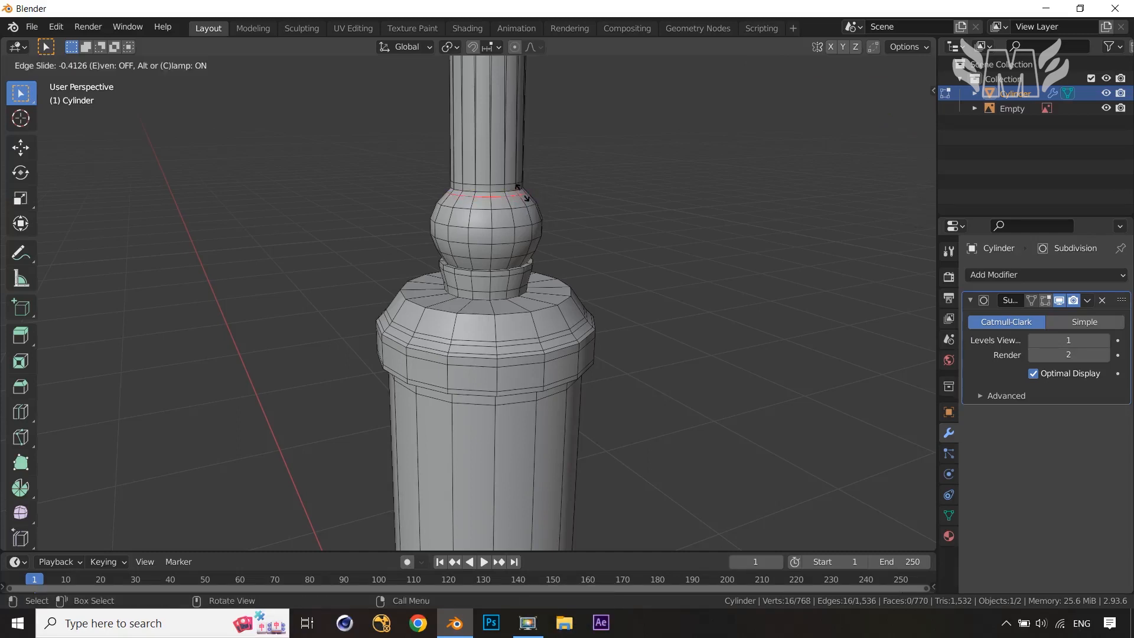
pyautogui.click(521, 191)
pyautogui.press('Tab')
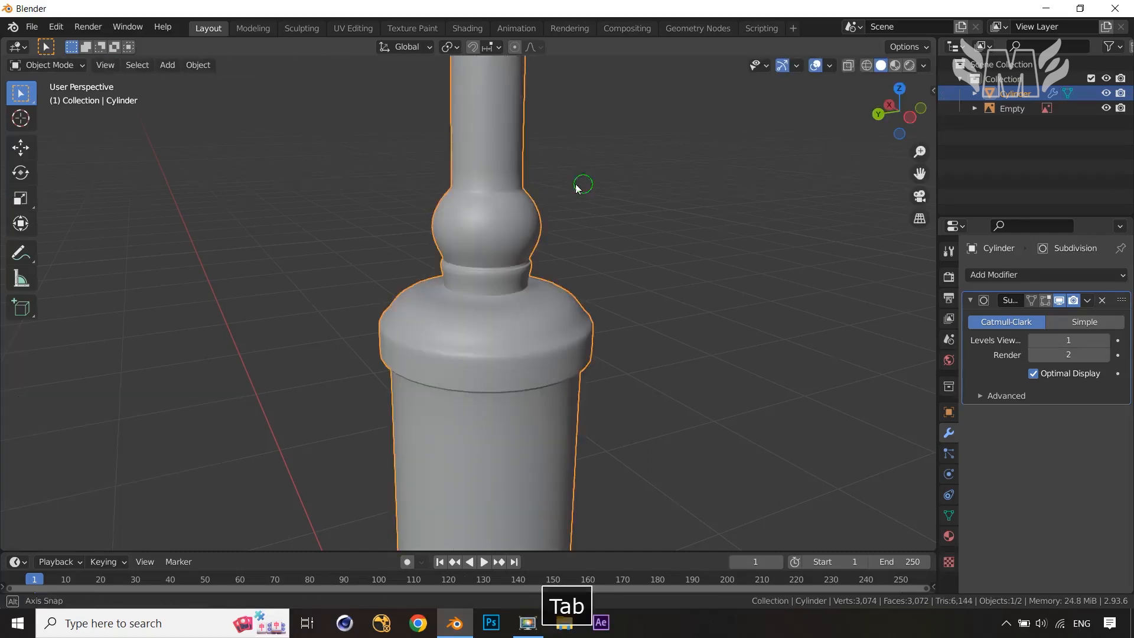
pyautogui.moveTo(579, 185); pyautogui.dragTo(577, 157, button='middle')
# Add a loop cut around the bottom of the ball, slid to a factor of about 0.455 towards the collar, and check the smoothing.
pyautogui.press('Tab')
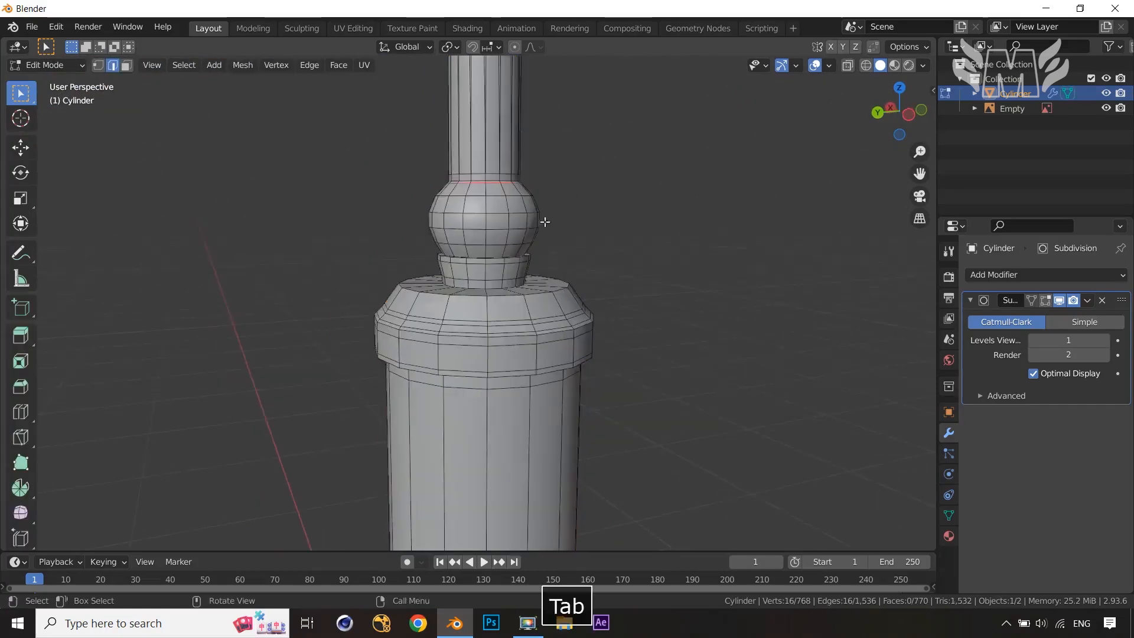
pyautogui.scroll(2, 530, 235)
pyautogui.hotkey('ctrl', 'r')
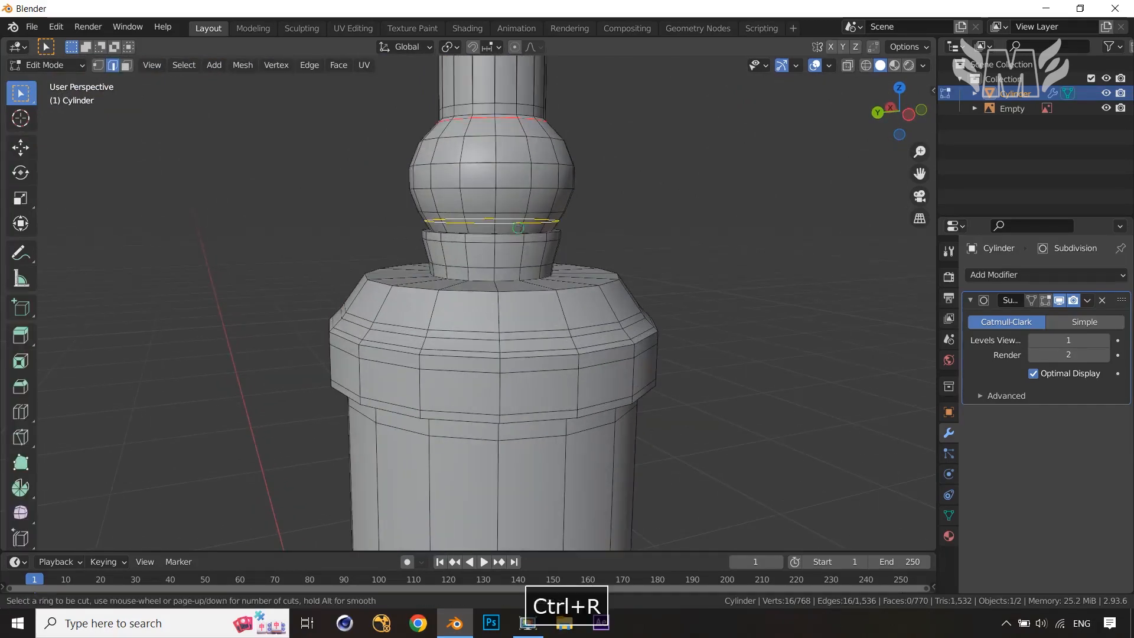
pyautogui.click(519, 228)
pyautogui.click(519, 232)
pyautogui.press('Tab')
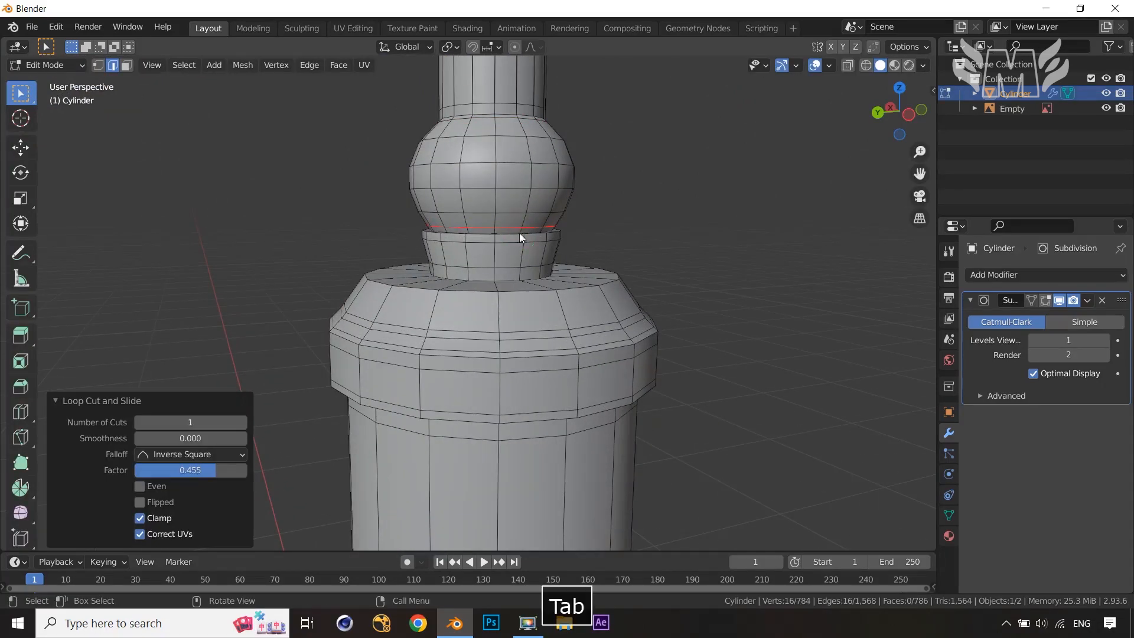
pyautogui.scroll(-2, 594, 227)
pyautogui.moveTo(587, 254); pyautogui.dragTo(630, 256, button='middle')
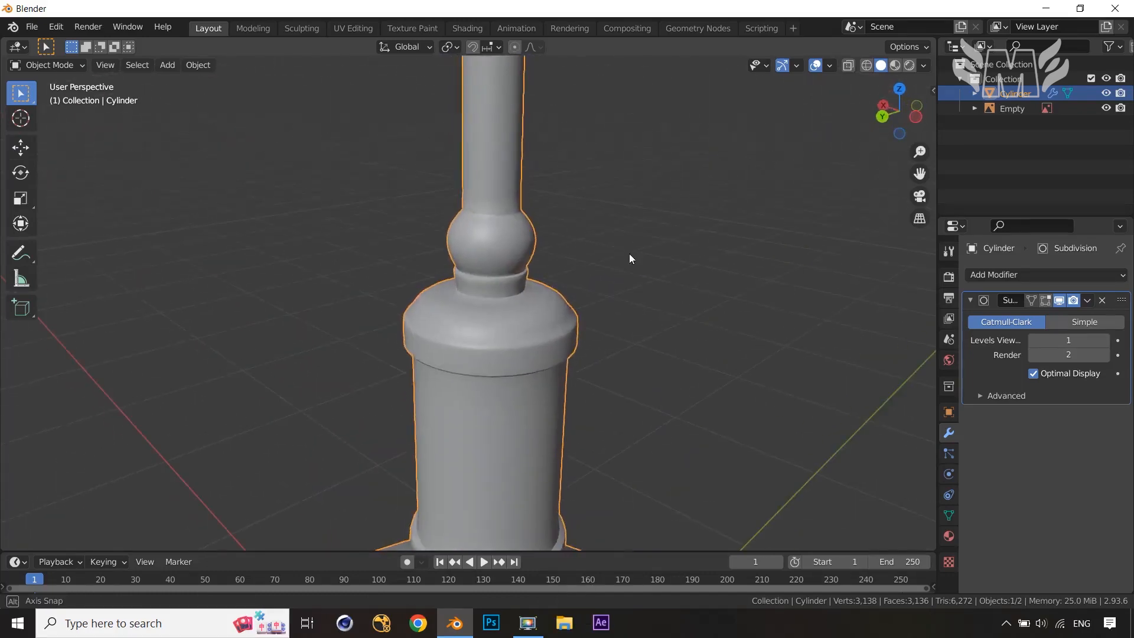
# Compare the smoothed lamp with its editable mesh up close and from a distance, focusing on the ball, handle and base.
pyautogui.press('Tab')
pyautogui.scroll(4, 570, 254)
pyautogui.moveTo(490, 240); pyautogui.dragTo(594, 259, button='middle')
pyautogui.press('Tab')
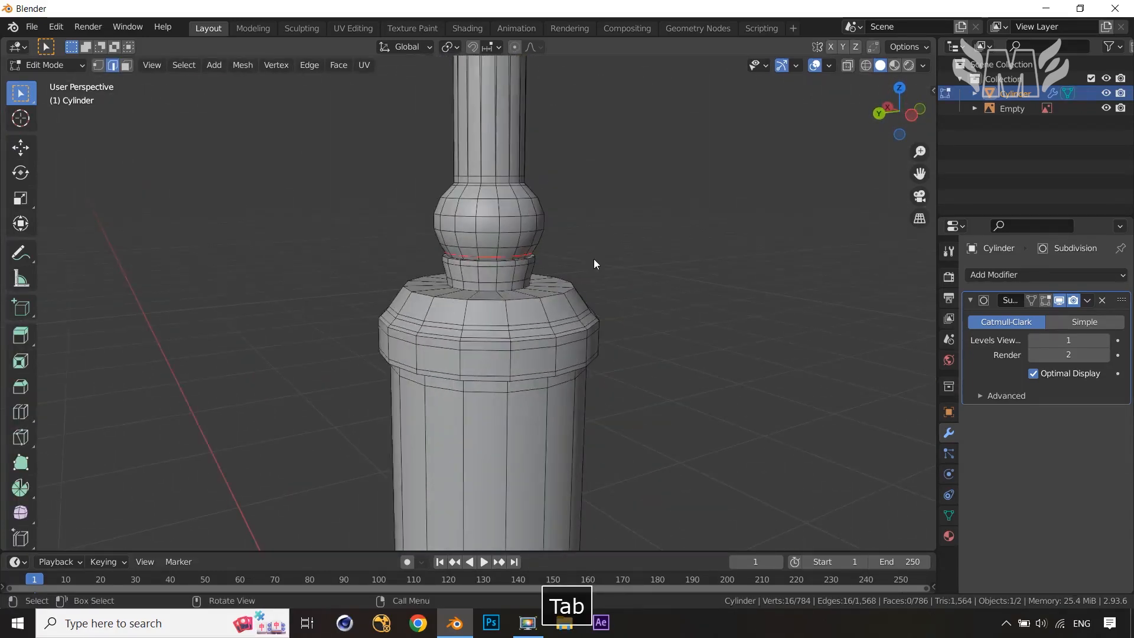
pyautogui.scroll(-7, 593, 259)
pyautogui.moveTo(490, 289); pyautogui.dragTo(515, 373, button='middle')
pyautogui.scroll(-8, 494, 270)
pyautogui.scroll(5, 537, 347)
pyautogui.scroll(-4, 515, 373)
pyautogui.moveTo(526, 327); pyautogui.dragTo(450, 355, button='middle')
# Delete the face that closes the top of the stem and check the open end with smoothing.
pyautogui.press('Tab')
pyautogui.scroll(2, 540, 238)
pyautogui.keyDown('shift'); pyautogui.moveTo(532, 229); pyautogui.dragTo(532, 335, button='middle'); pyautogui.keyUp('shift')
pyautogui.scroll(2, 494, 298)
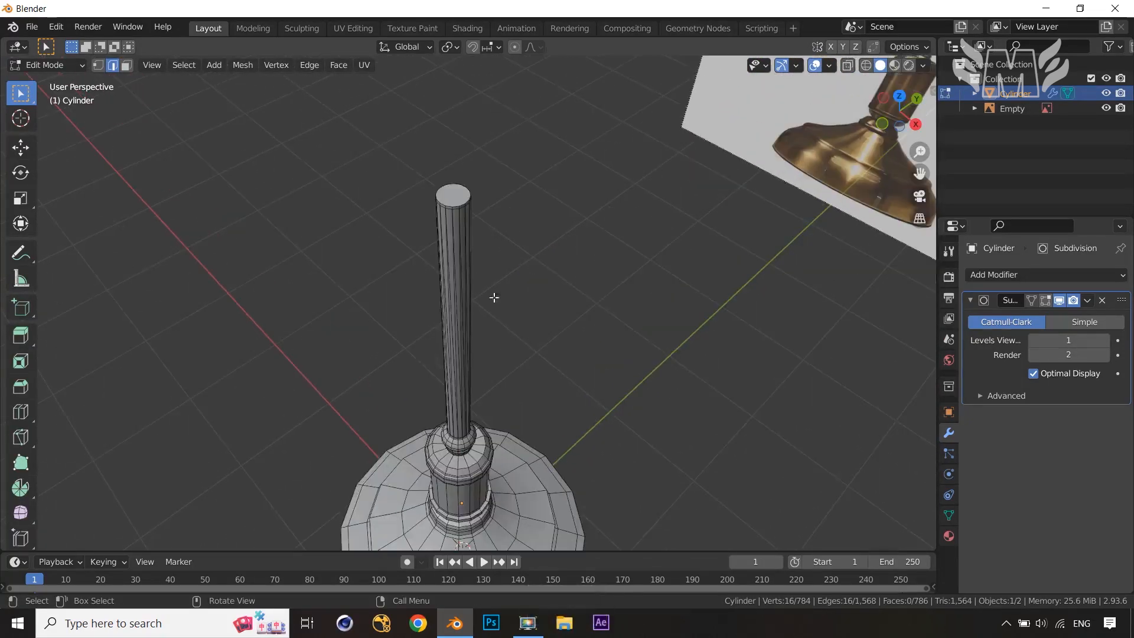
pyautogui.press('3')
pyautogui.click(456, 196)
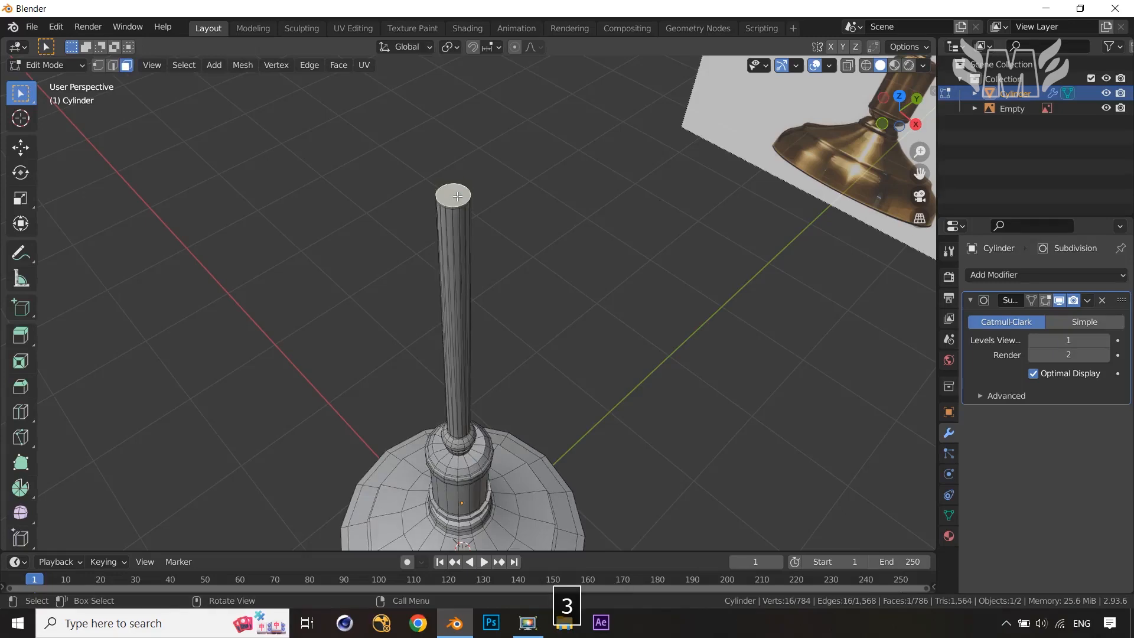
pyautogui.press('x')
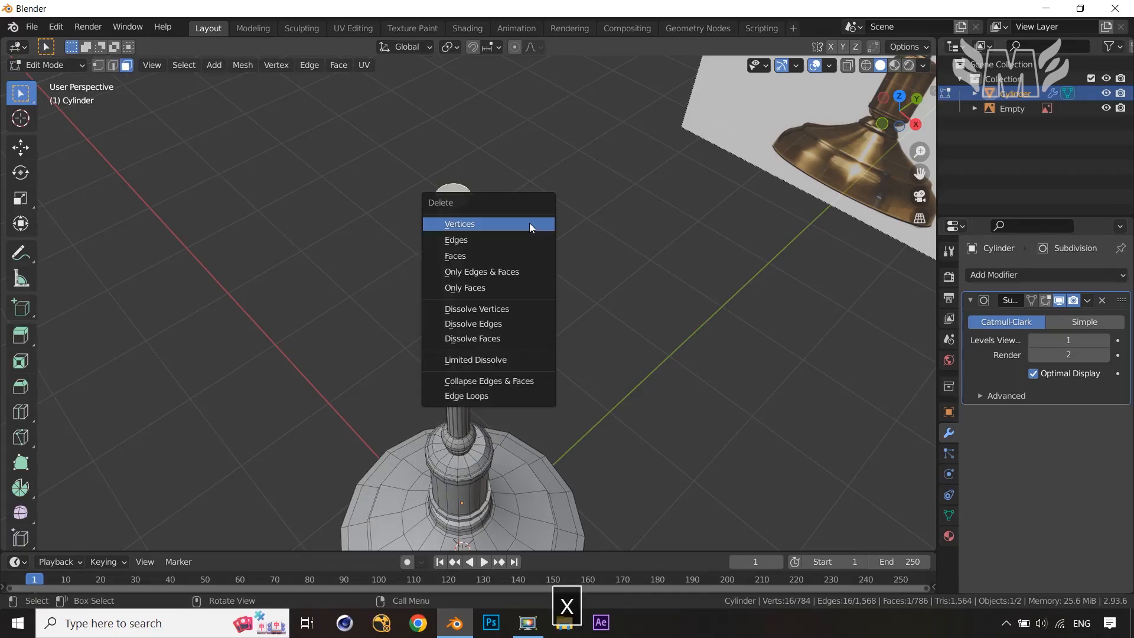
pyautogui.click(490, 255)
pyautogui.moveTo(570, 263); pyautogui.dragTo(598, 388, button='middle')
pyautogui.scroll(-3, 646, 222)
pyautogui.press('Tab')
pyautogui.scroll(2, 662, 380)
# Select the edge loop around the stem's open top and snap the 3D cursor to its centre.
pyautogui.press('Tab')
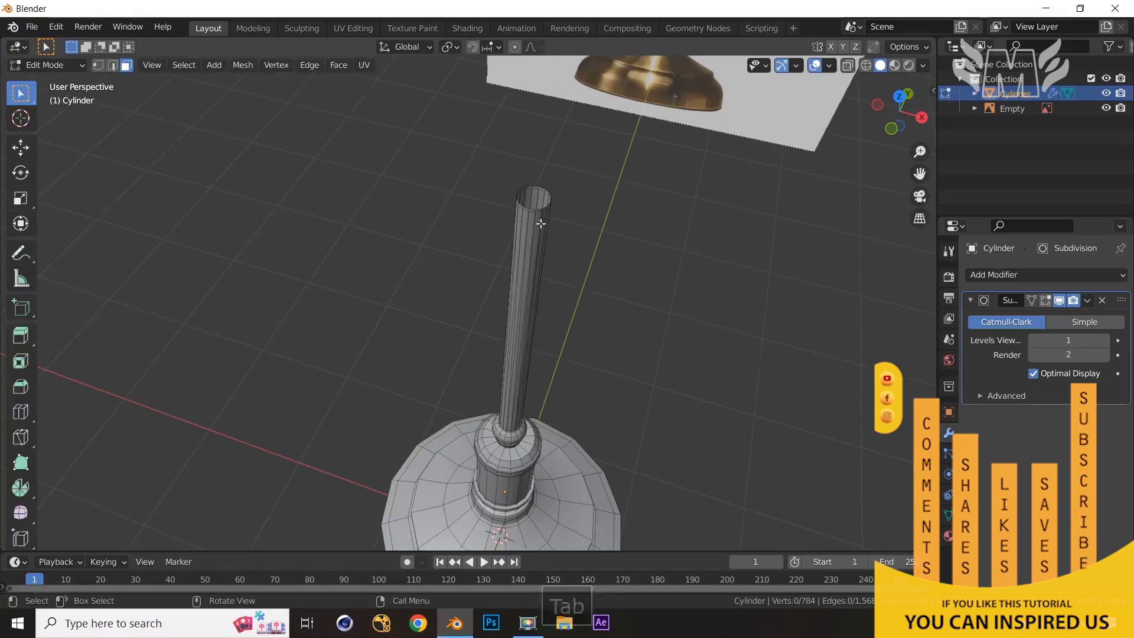
pyautogui.scroll(3, 538, 217)
pyautogui.keyDown('shift'); pyautogui.moveTo(593, 200); pyautogui.dragTo(623, 253, button='middle'); pyautogui.keyUp('shift')
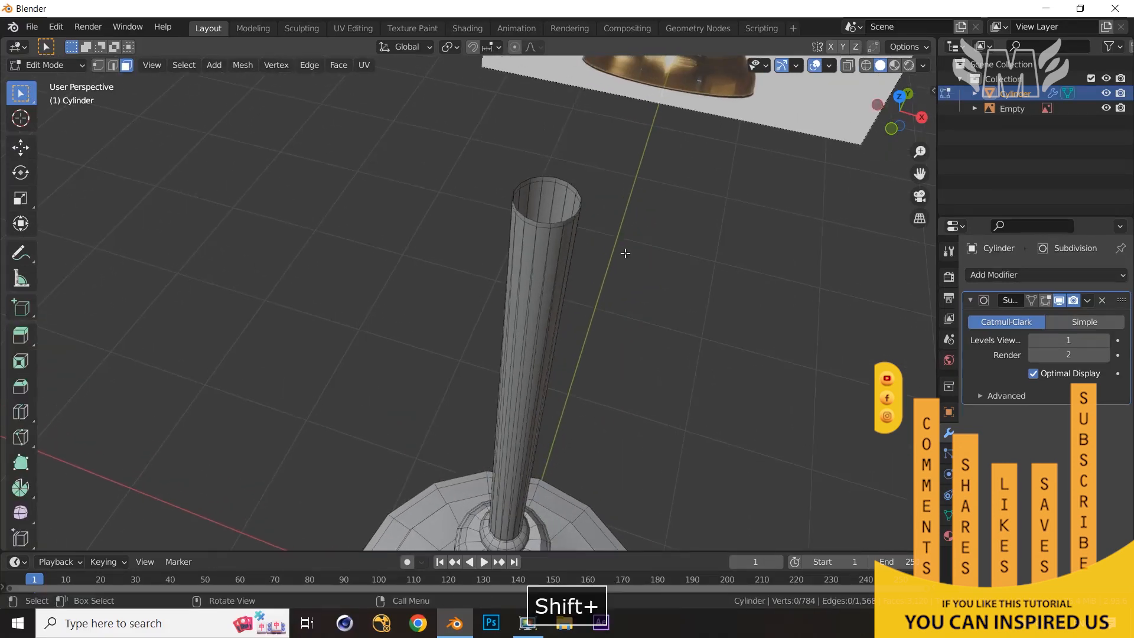
pyautogui.press('2')
pyautogui.keyDown('alt'); pyautogui.click(557, 221); pyautogui.keyUp('alt')
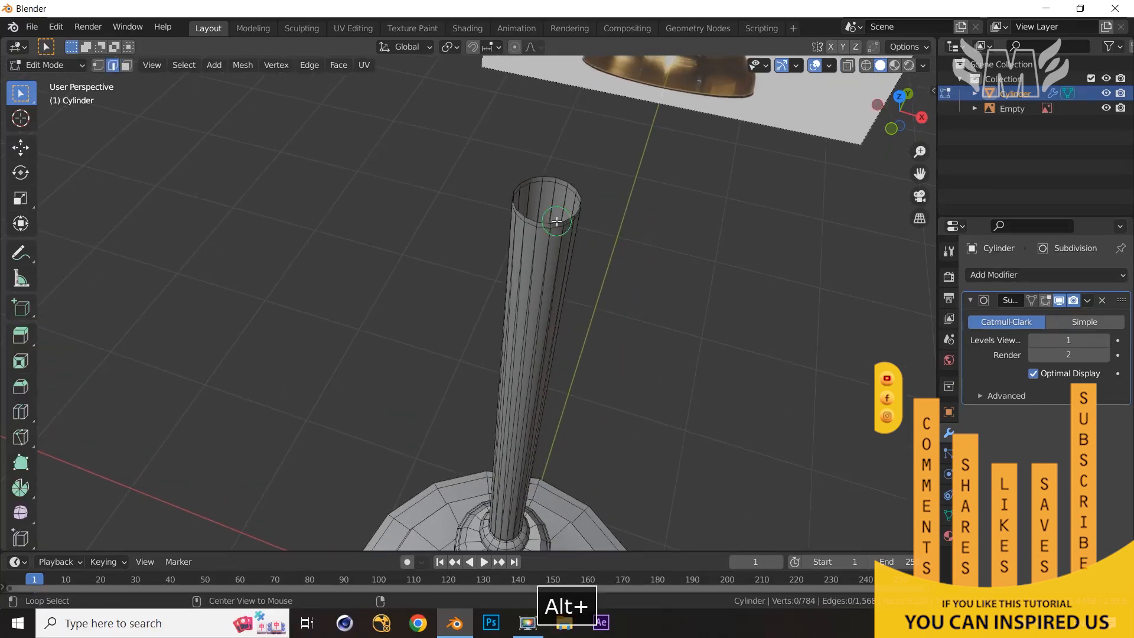
pyautogui.hotkey('shift', 's')
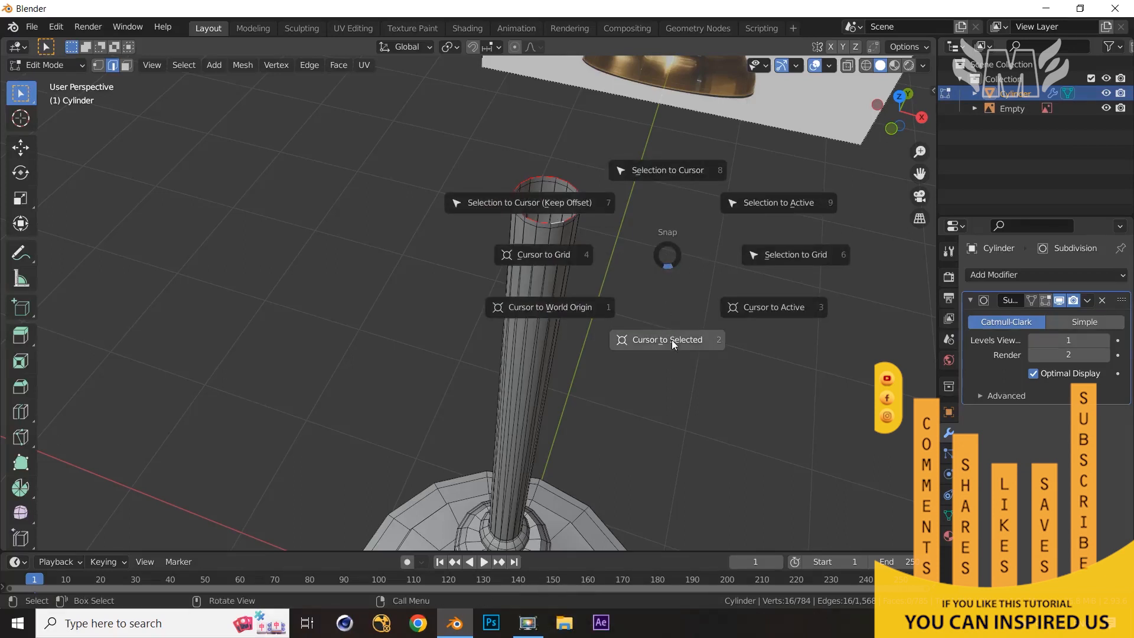
pyautogui.click(671, 341)
# Add an ico sphere with 2 subdivisions and a 1 m radius at the stem's open top.
pyautogui.moveTo(644, 289)
pyautogui.mouseDown(button='middle')
pyautogui.moveTo(666, 261)
pyautogui.moveTo(660, 298)
pyautogui.mouseUp(button='middle')
pyautogui.hotkey('shift', 'a')
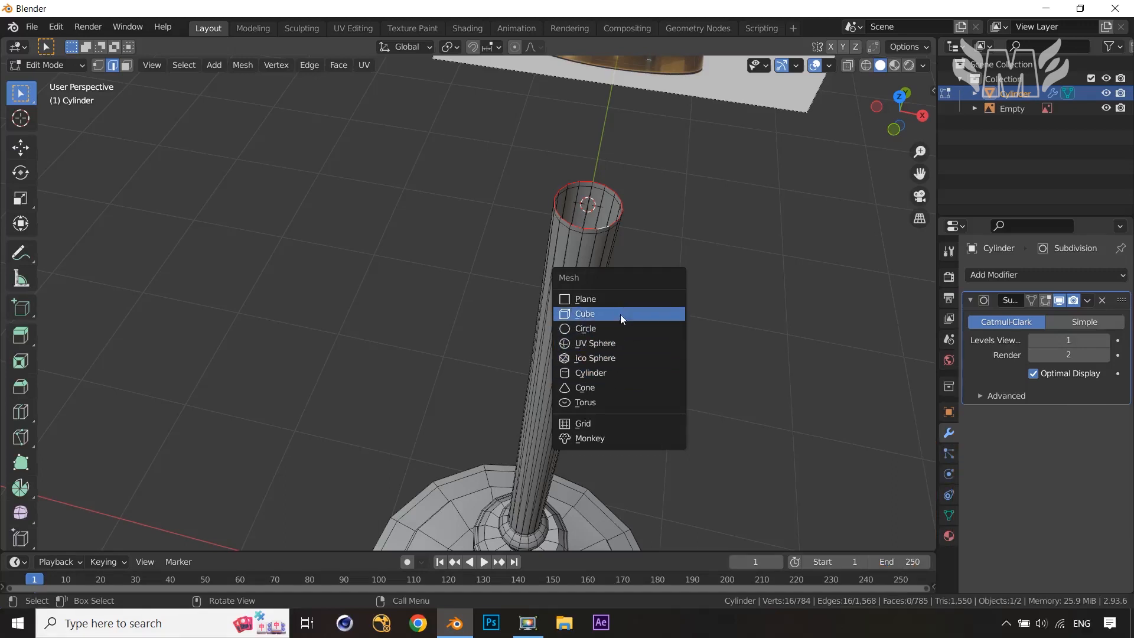
pyautogui.click(620, 352)
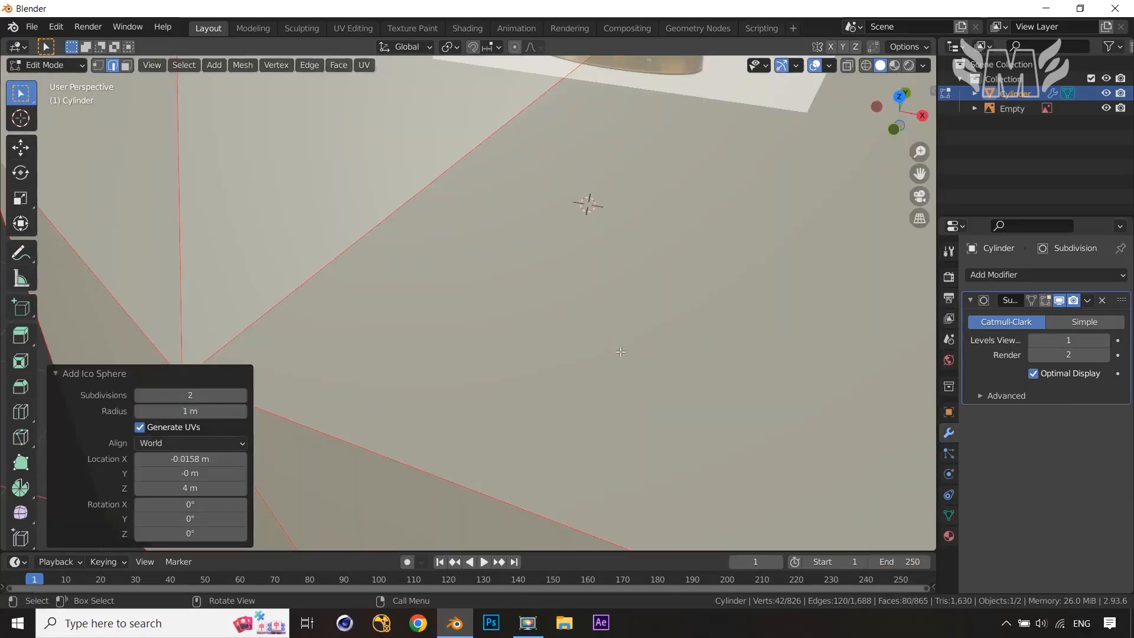
# Undo the ico sphere, add a UV sphere with 32 segments and 16 rings at the stem's top, and scale it to about 0.099.
pyautogui.hotkey('ctrl', 'z')
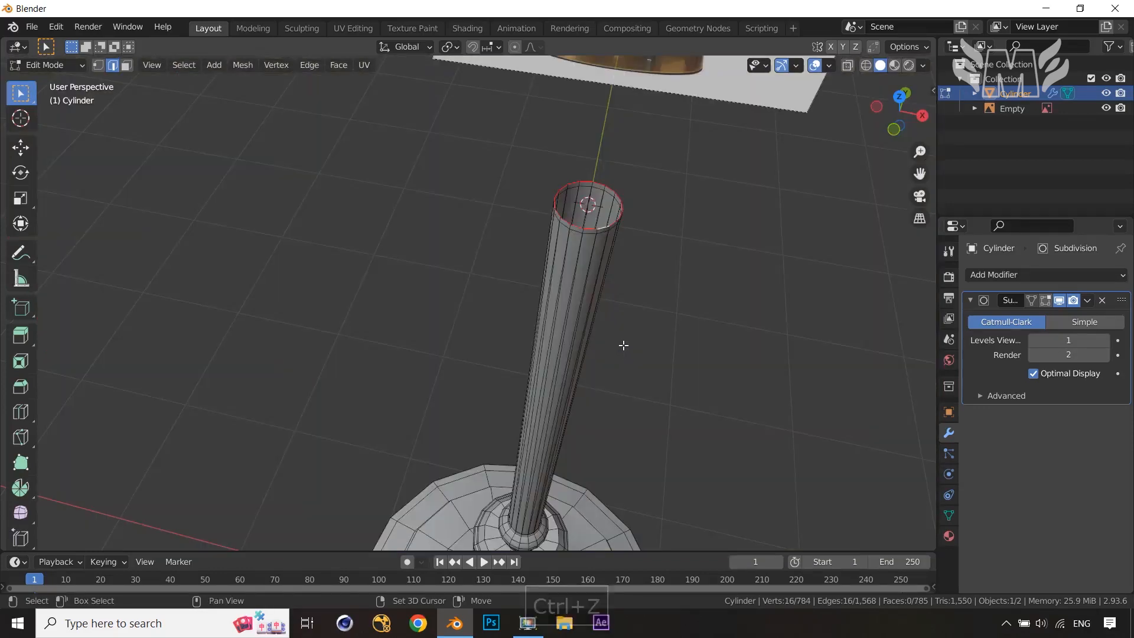
pyautogui.hotkey('shift', 'a')
pyautogui.click(622, 330)
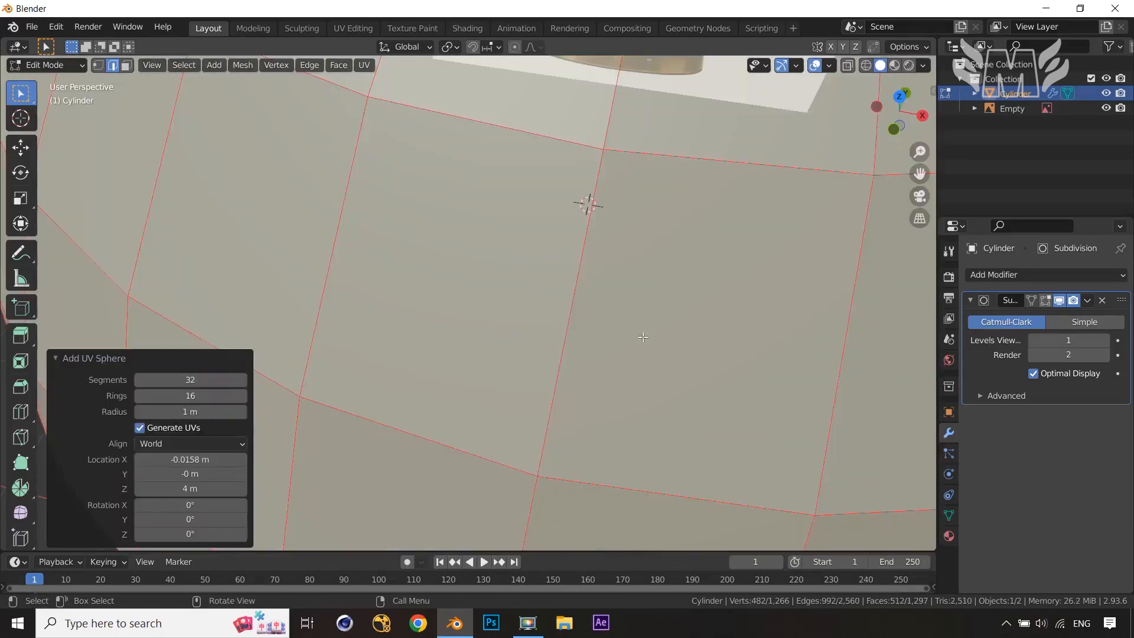
pyautogui.press('s')
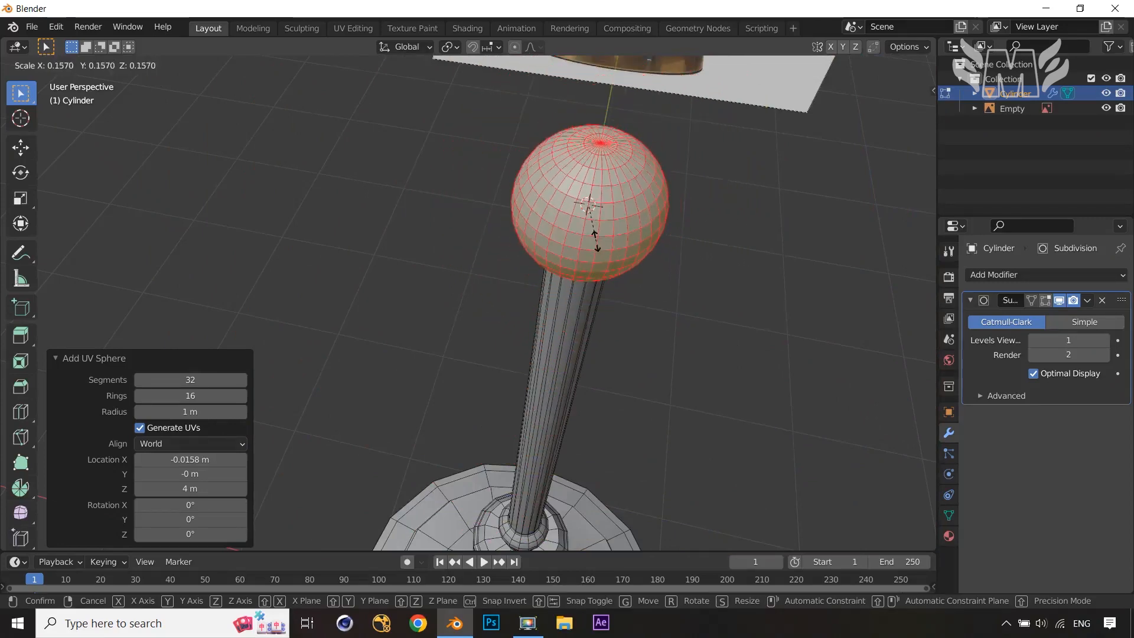
pyautogui.click(590, 224)
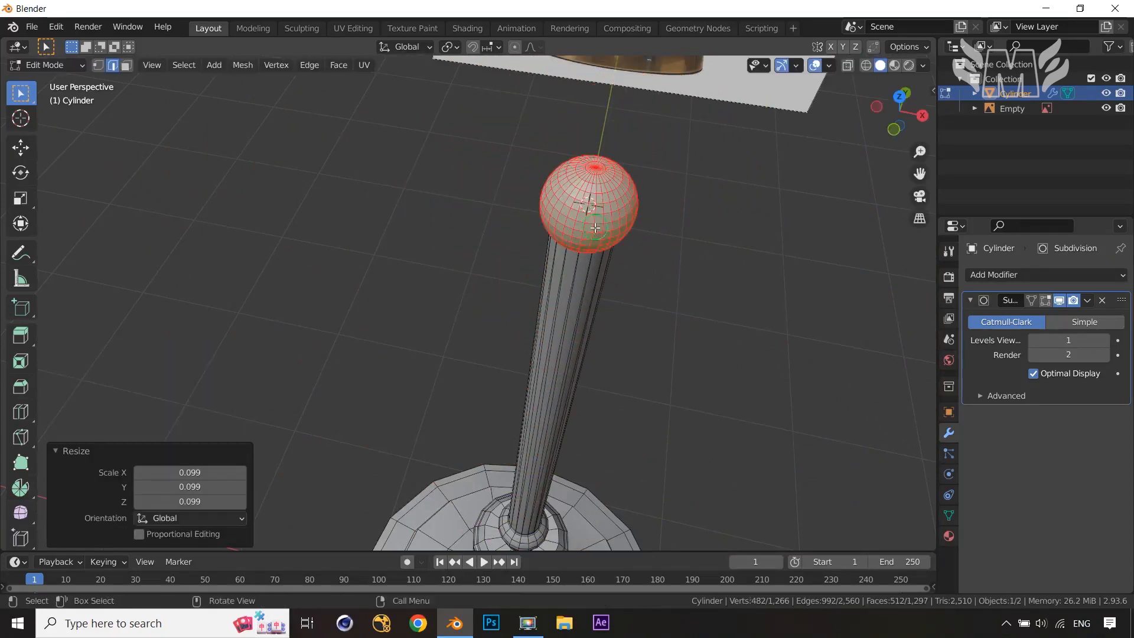
# Leave mesh editing and apply smooth shading to the whole lamp object.
pyautogui.moveTo(666, 251); pyautogui.dragTo(455, 180, button='middle')
pyautogui.scroll(-4, 608, 252)
pyautogui.press('Tab')
pyautogui.rightClick(335, 162)
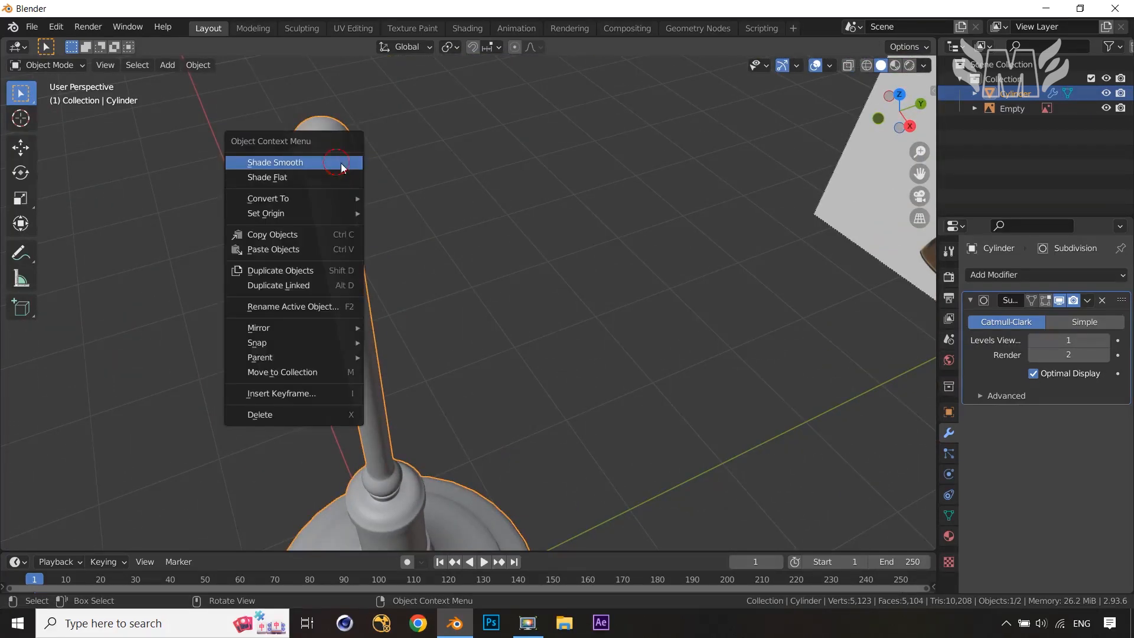
pyautogui.click(320, 165)
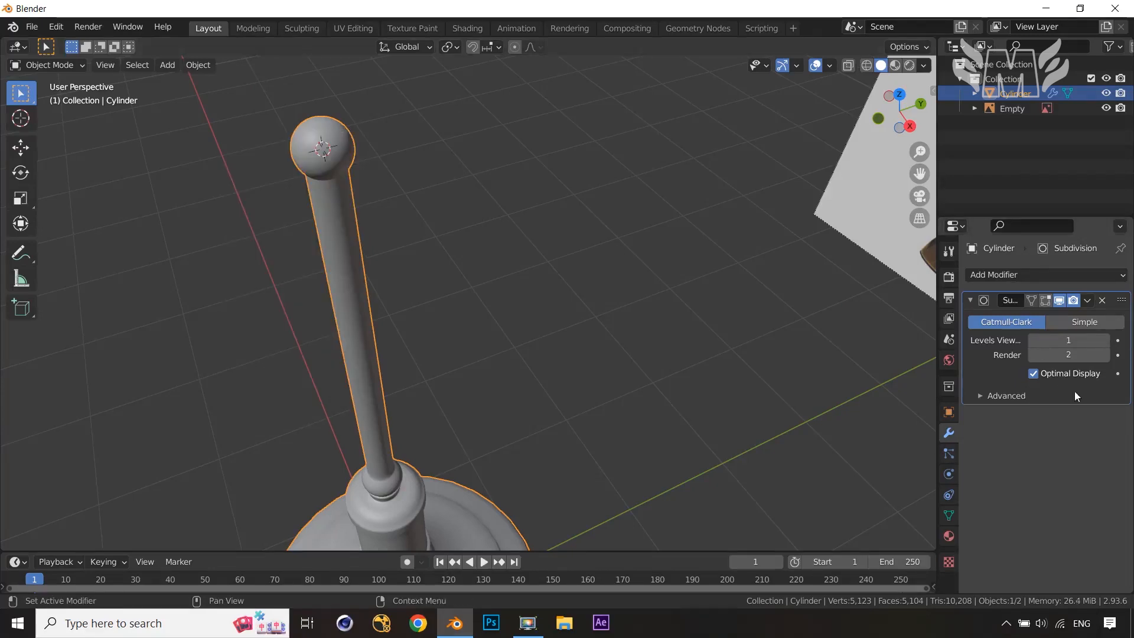
pyautogui.moveTo(661, 375); pyautogui.dragTo(670, 271, button='middle')
pyautogui.press('s')
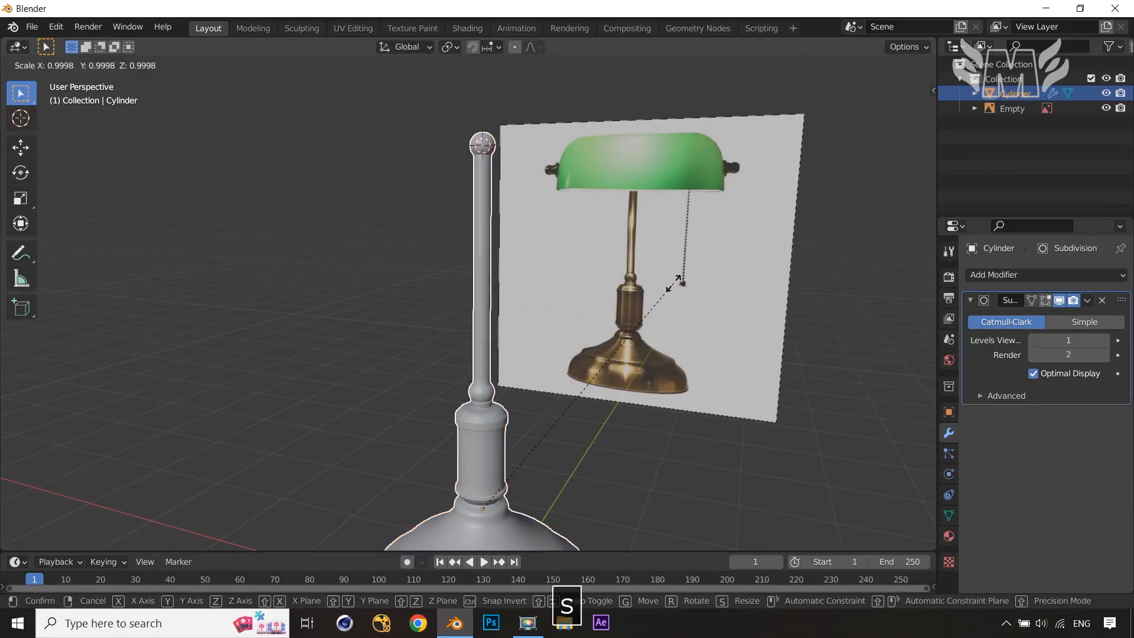
pyautogui.press('Escape')
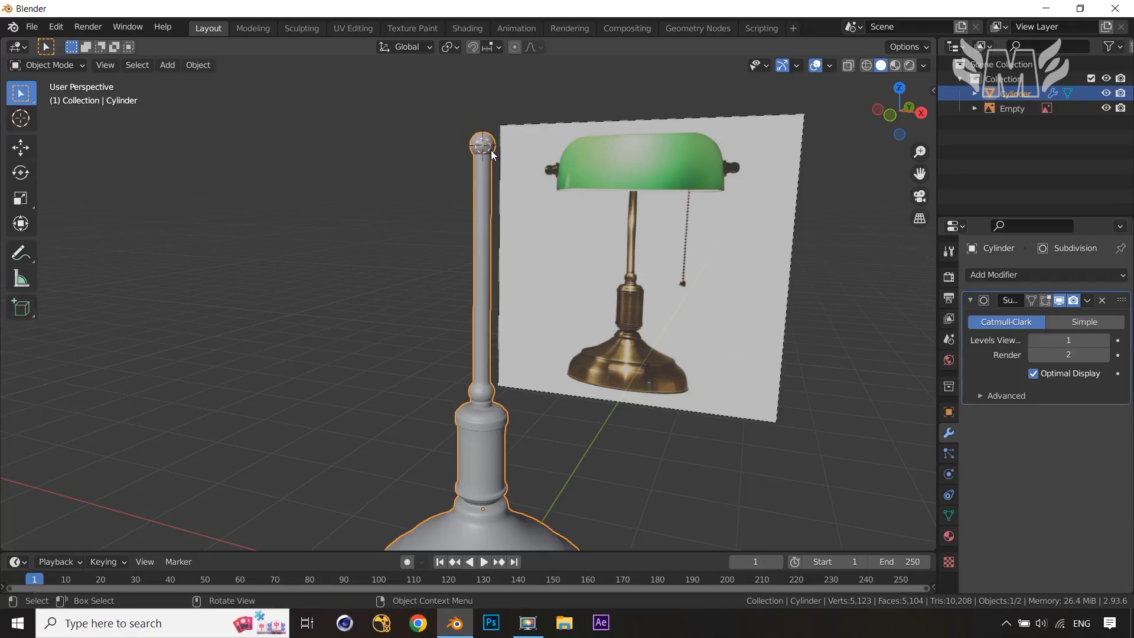
# Separate the ball at the stem's top from the lamp mesh and select it as its own object.
pyautogui.press('Tab')
pyautogui.scroll(2, 537, 211)
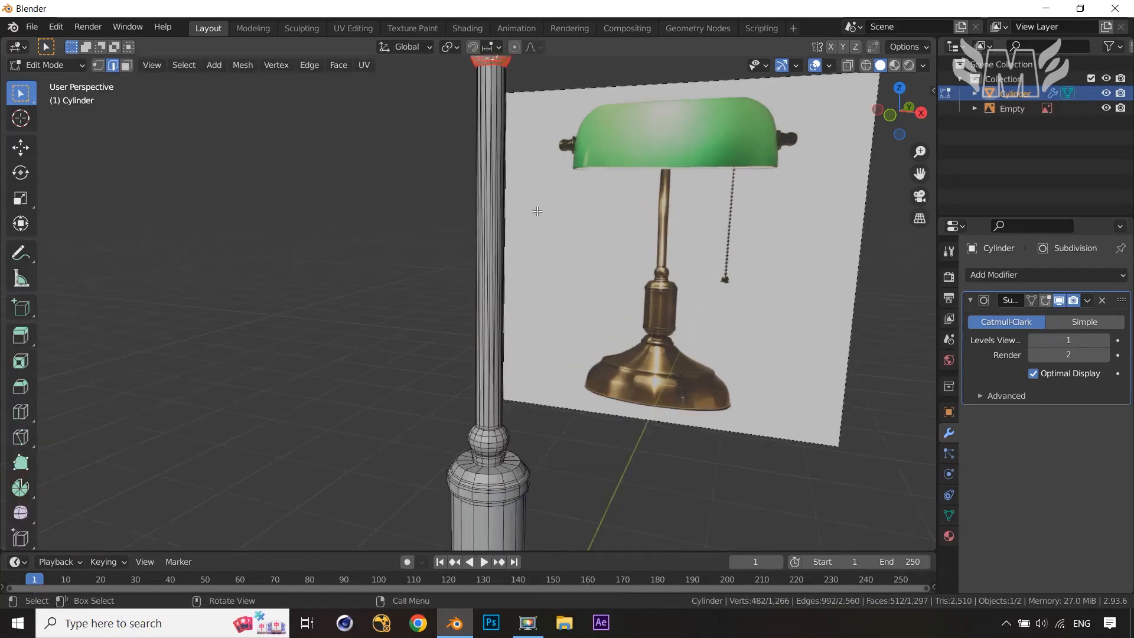
pyautogui.moveTo(537, 211); pyautogui.dragTo(534, 258, button='middle')
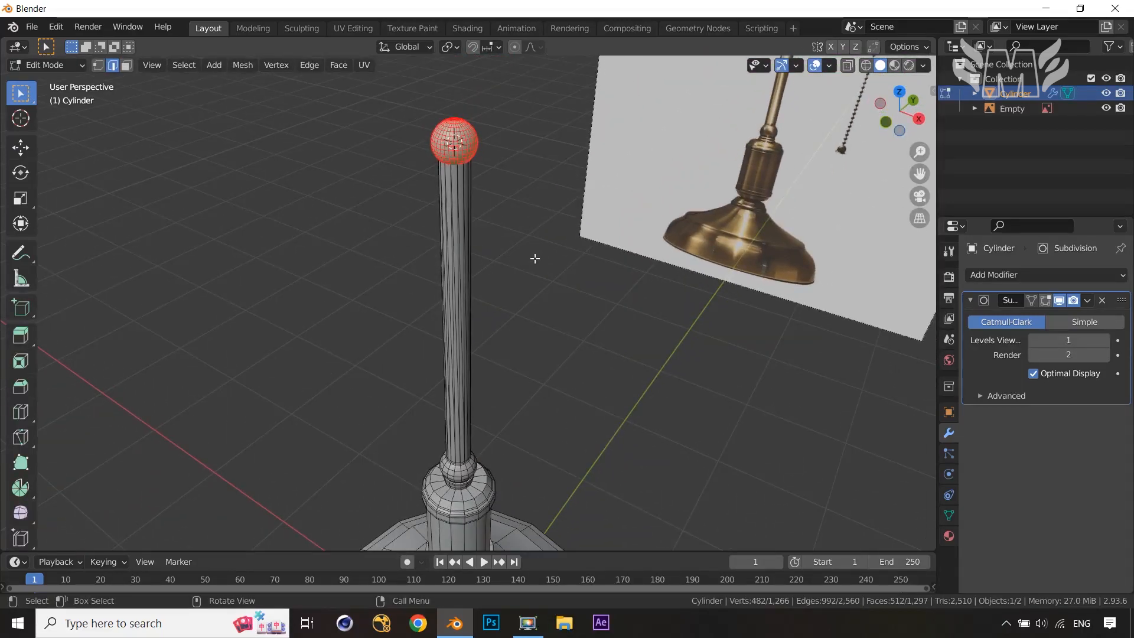
pyautogui.press('p')
pyautogui.click(535, 258)
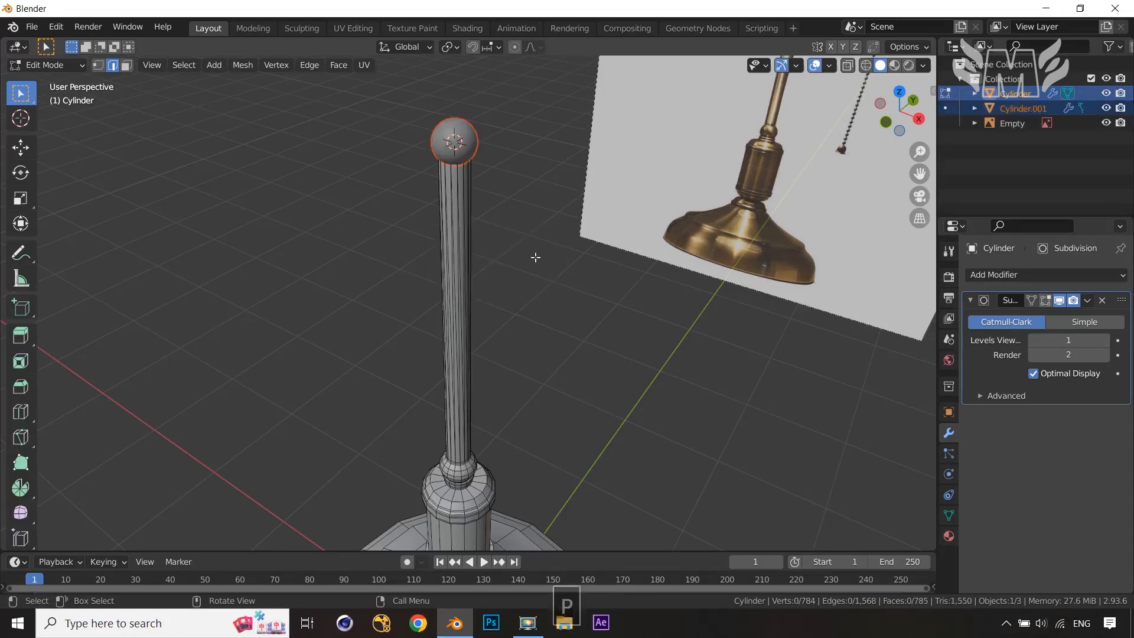
pyautogui.press('Tab')
pyautogui.click(474, 146)
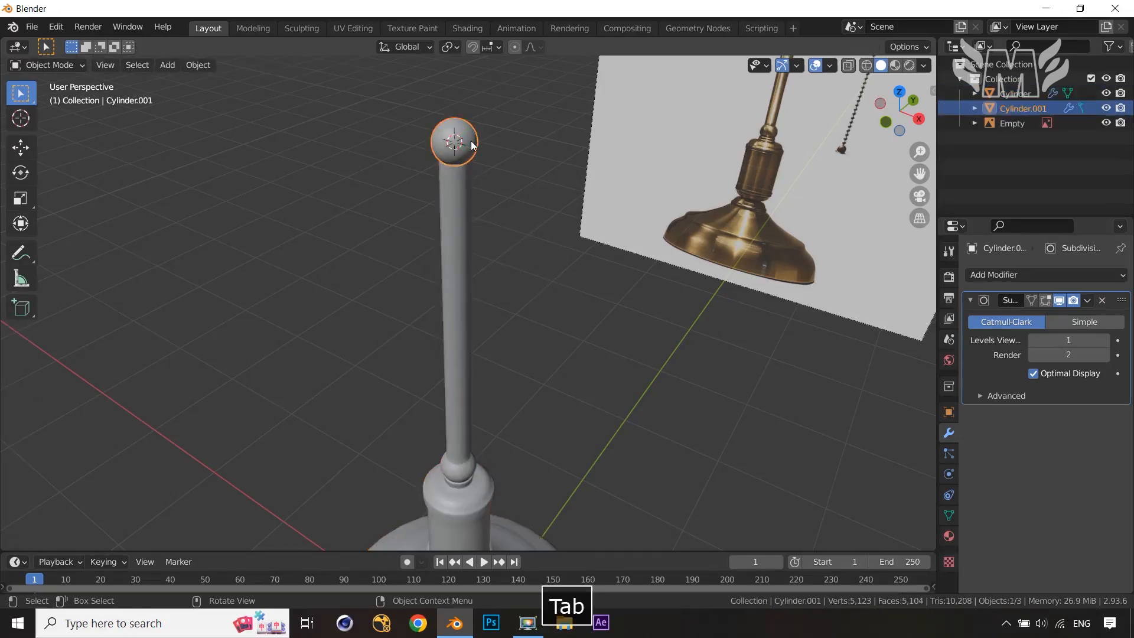
# Set the separated ball's origin to its geometry.
pyautogui.press('s')
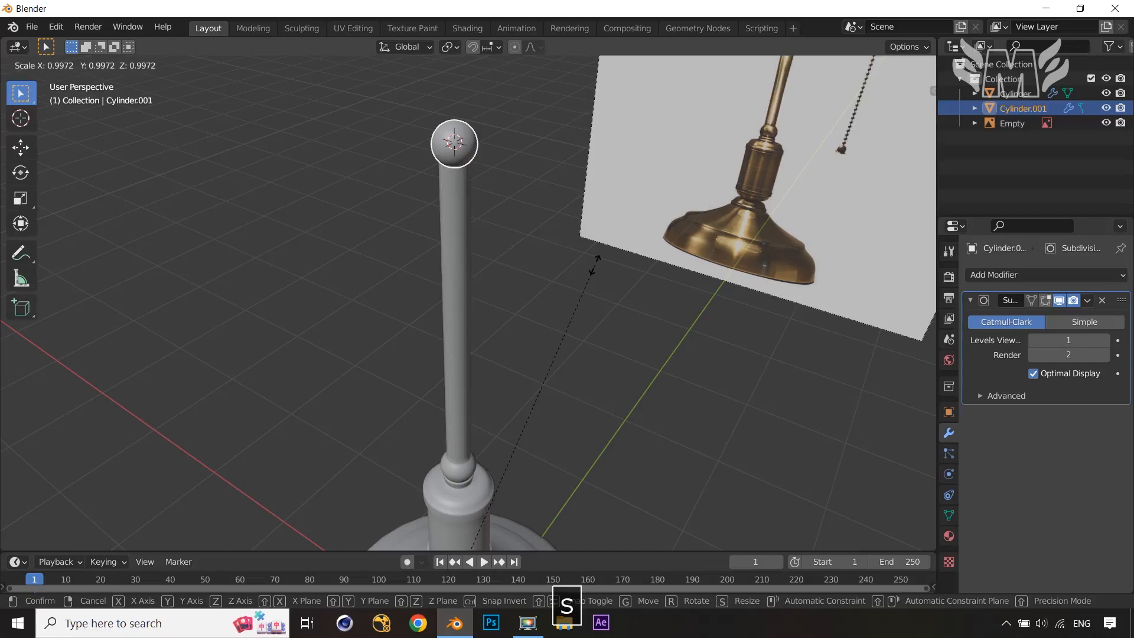
pyautogui.rightClick(595, 263)
pyautogui.click(198, 65)
pyautogui.moveTo(223, 97)
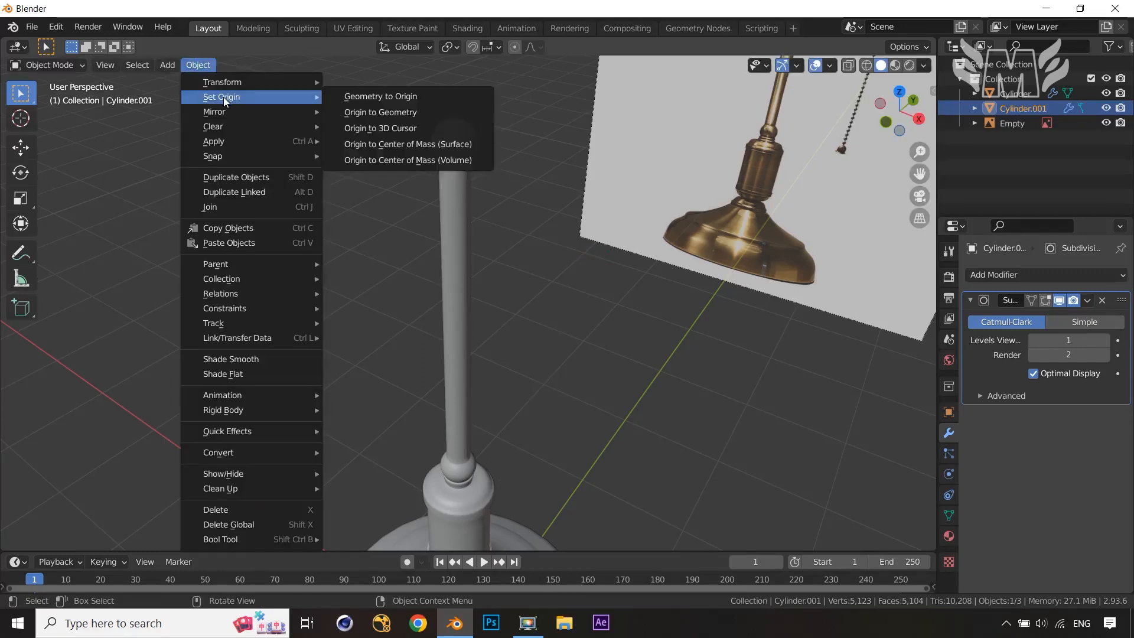
pyautogui.click(373, 113)
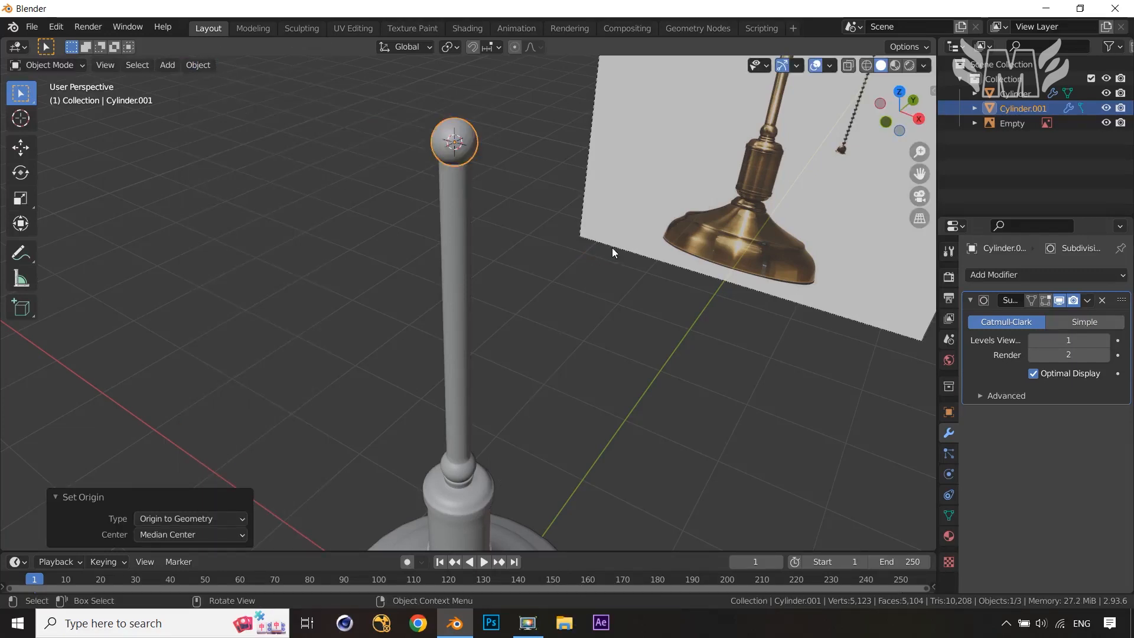
# Enlarge the ball at the stem's top by a factor of about 1.151 and deselect it.
pyautogui.press('s')
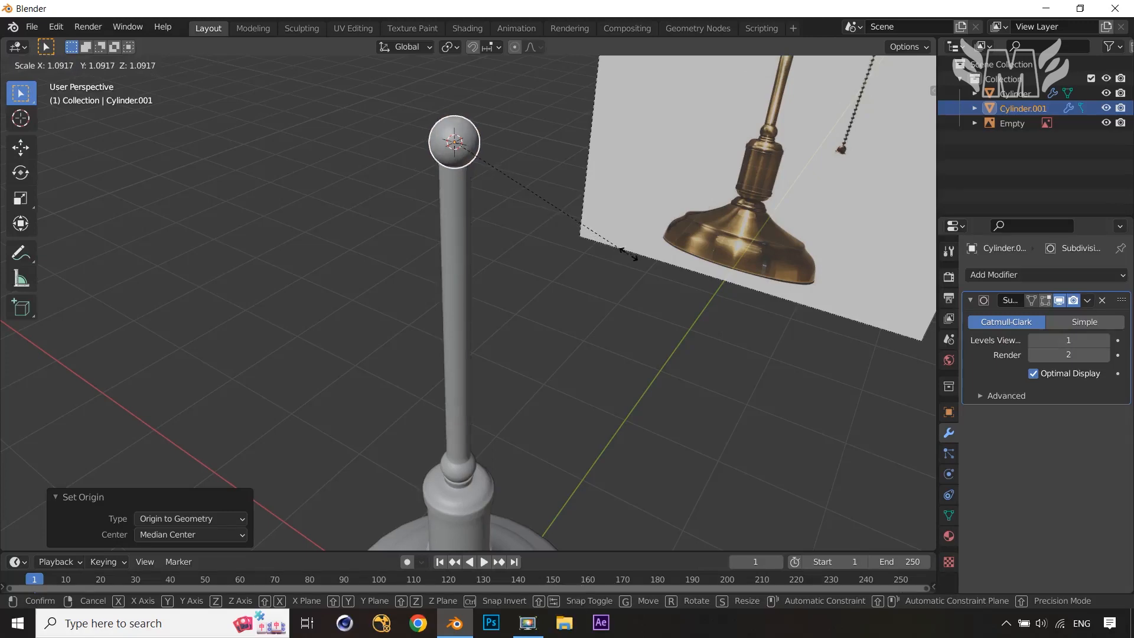
pyautogui.click(639, 260)
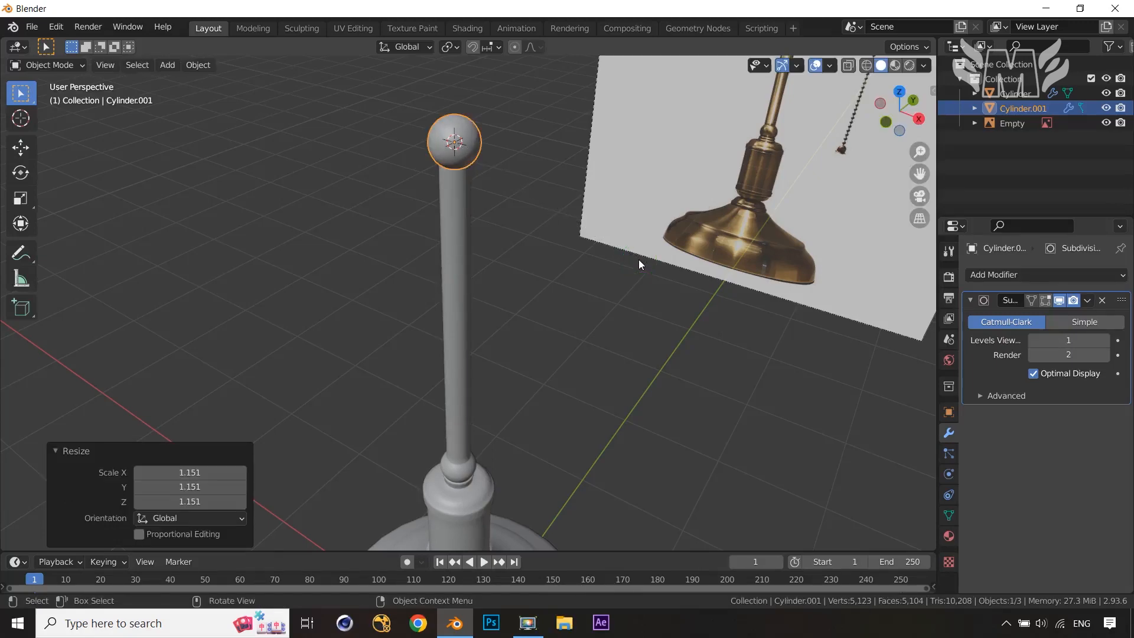
pyautogui.press('Tab')
pyautogui.moveTo(639, 260); pyautogui.dragTo(668, 225, button='middle')
pyautogui.press('Tab')
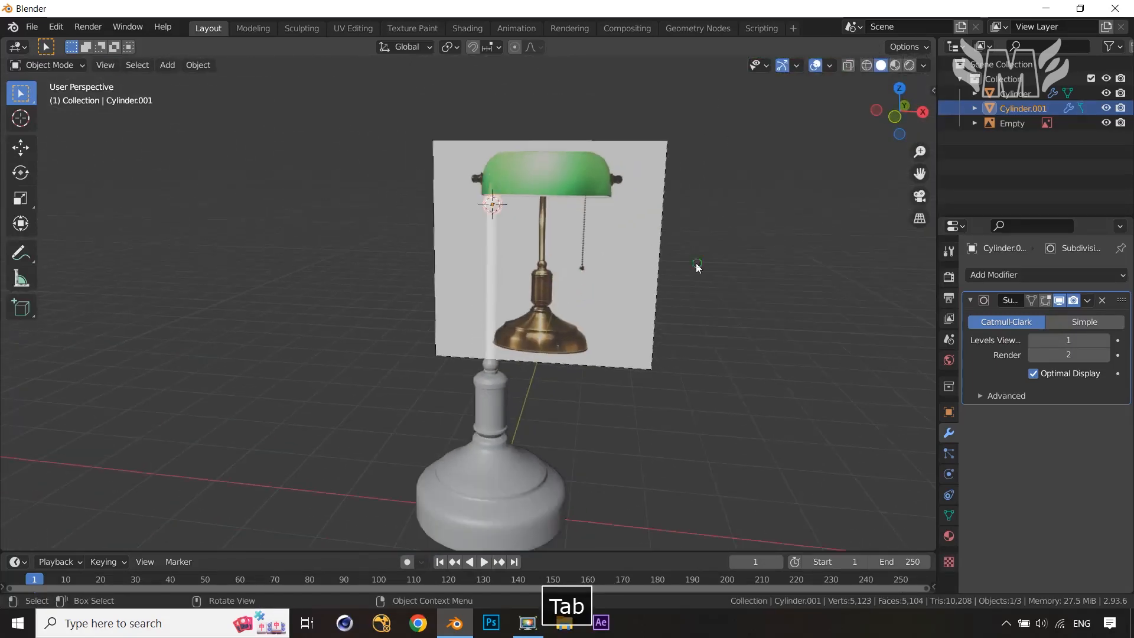
pyautogui.moveTo(698, 265); pyautogui.dragTo(557, 232, button='middle')
pyautogui.click(573, 253)
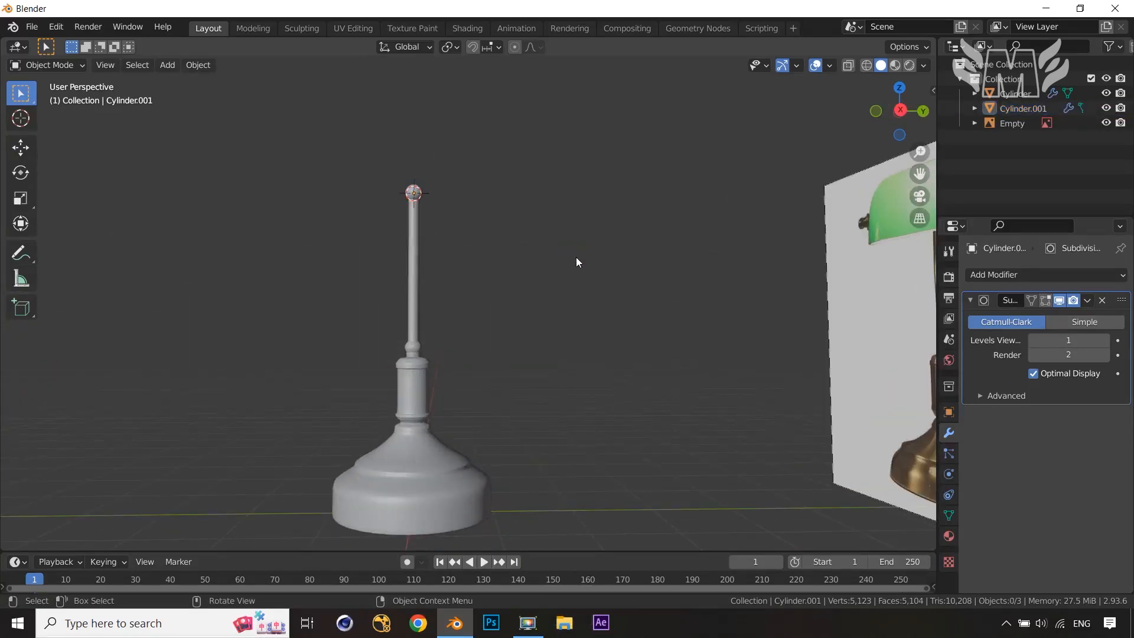
# Add a 16-vertex cylinder with 1 m radius and 2 m depth at the stem's top and rotate it 90° about the Y axis.
pyautogui.moveTo(507, 271); pyautogui.dragTo(601, 298, button='middle')
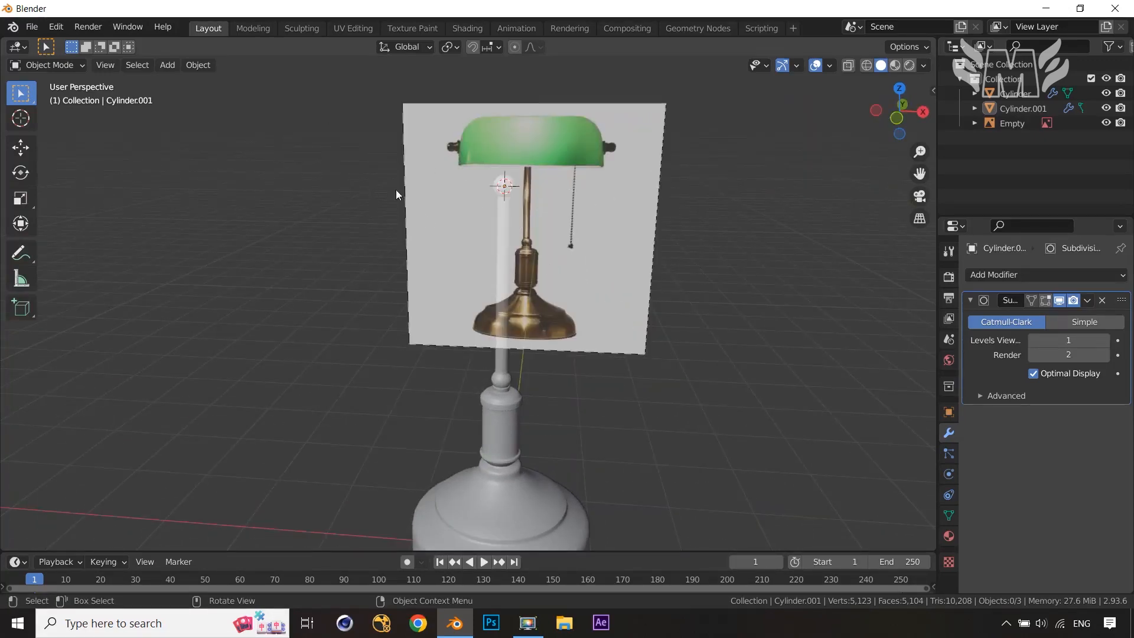
pyautogui.scroll(1, 567, 234)
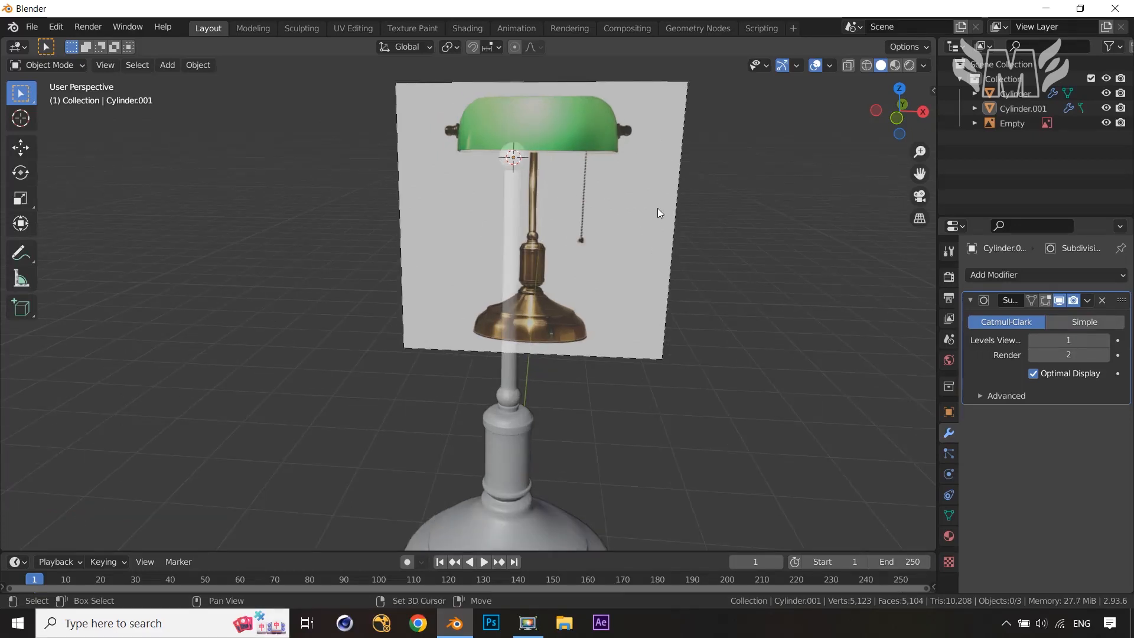
pyautogui.hotkey('shift', 'a')
pyautogui.moveTo(658, 208)
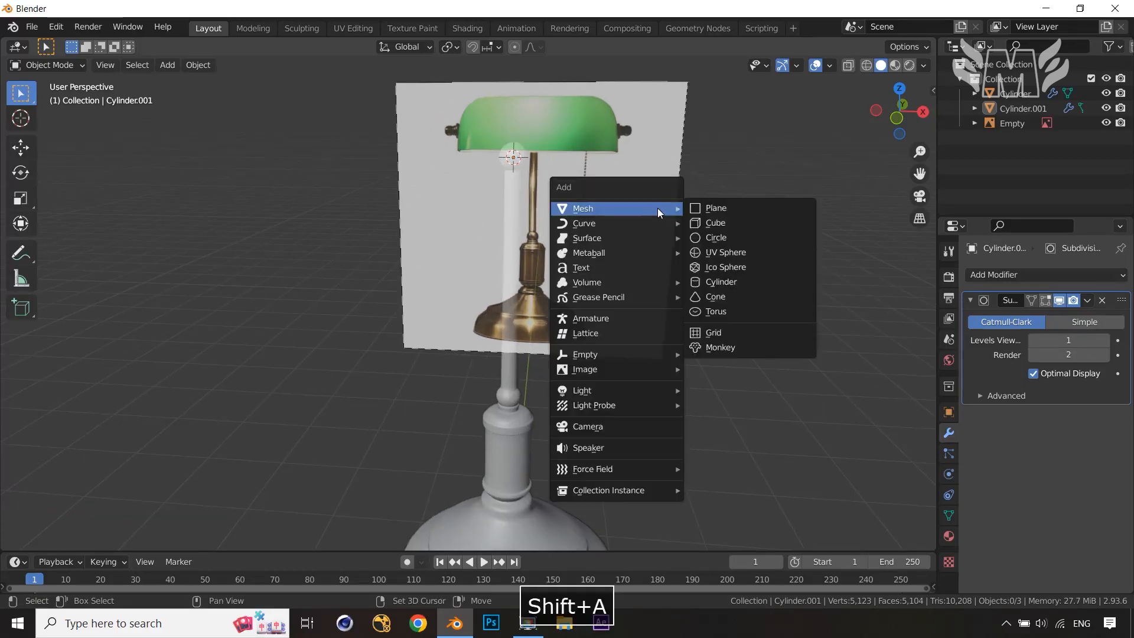
pyautogui.click(749, 284)
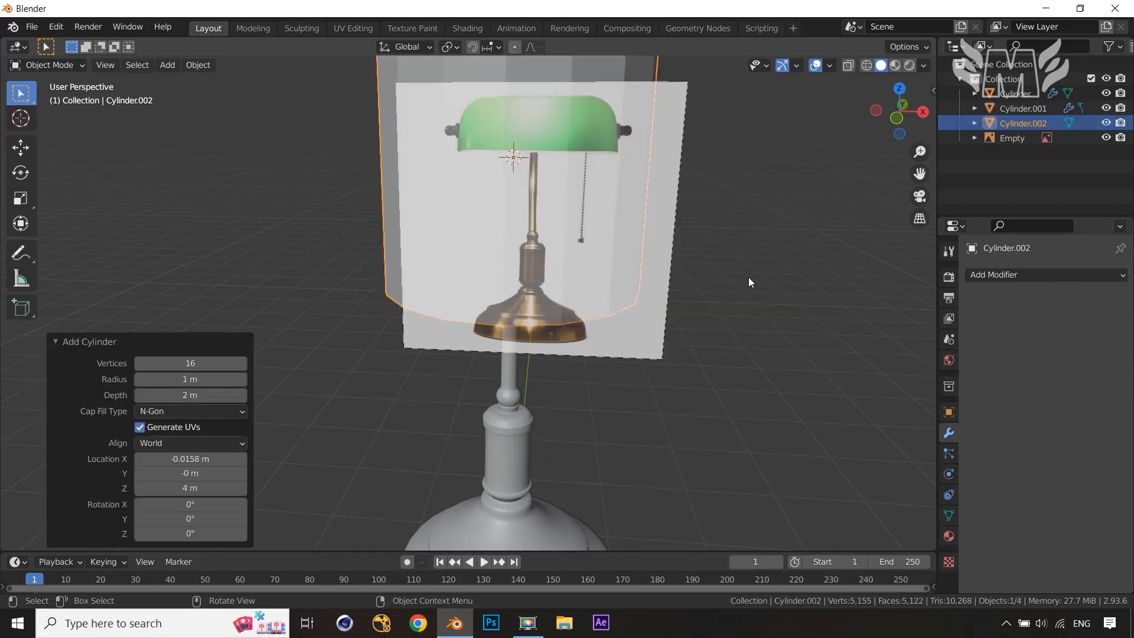
pyautogui.press('r')
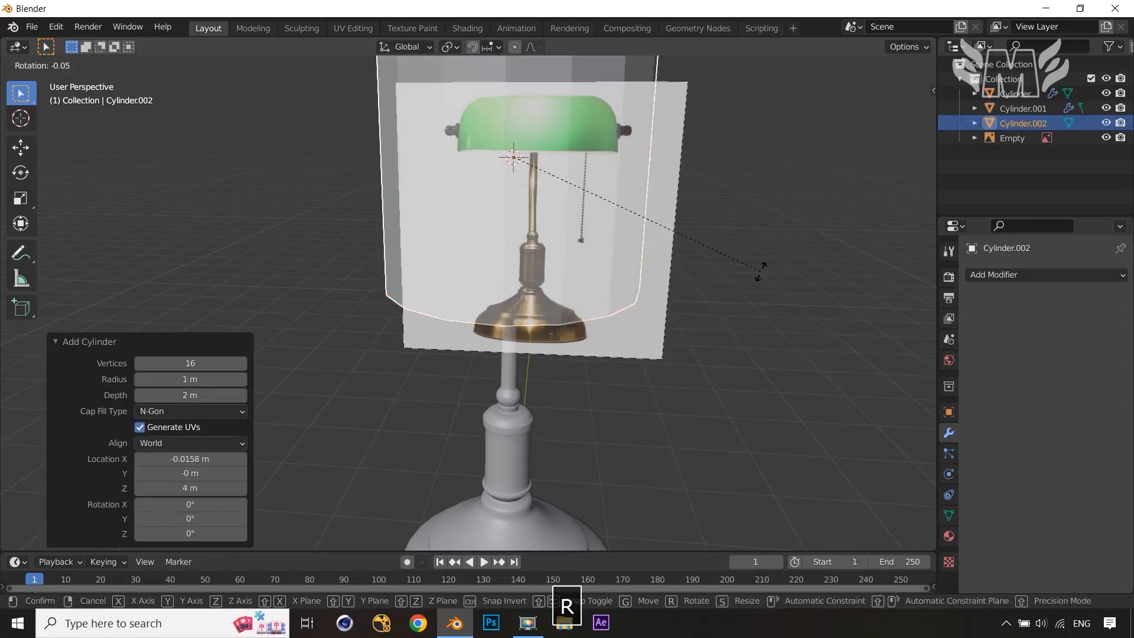
pyautogui.write('y90')
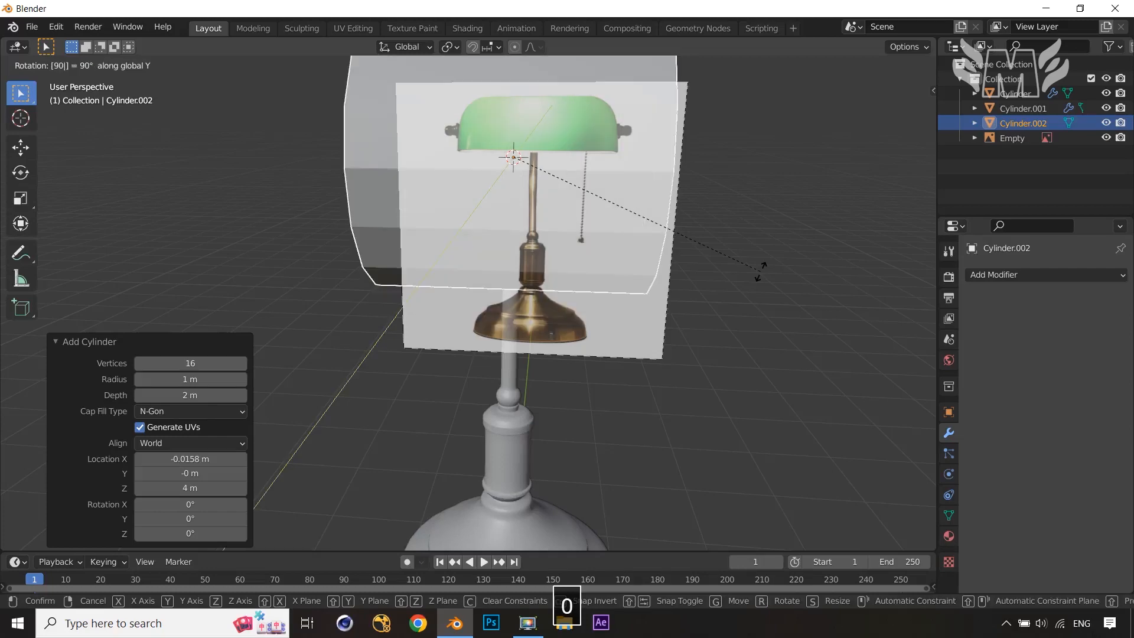
pyautogui.press('Return')
# Scale the horizontal cylinder down to about 0.061 and stretch it by about 4.685 along the X axis.
pyautogui.moveTo(748, 267); pyautogui.dragTo(694, 327, button='middle')
pyautogui.press('s')
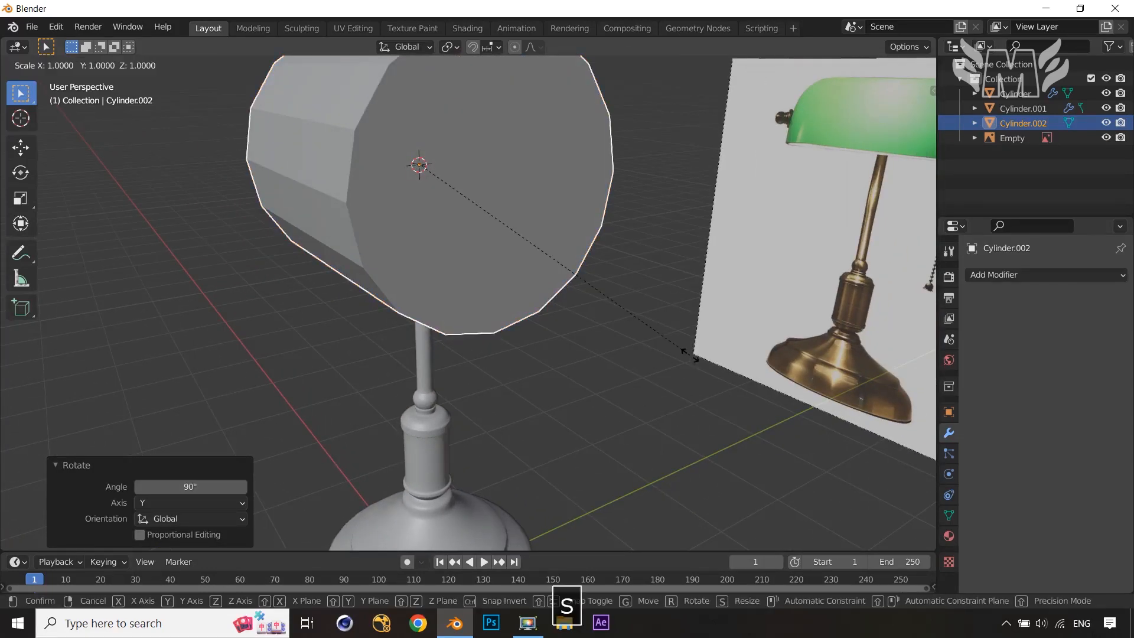
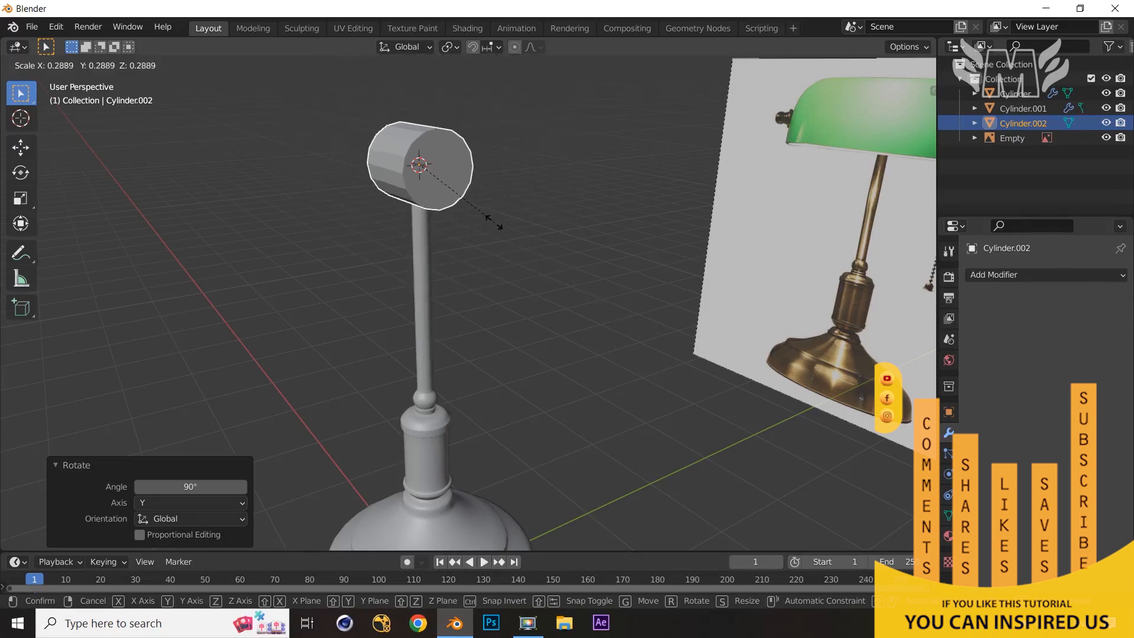
pyautogui.click(437, 183)
pyautogui.moveTo(437, 184); pyautogui.dragTo(686, 307, button='middle')
pyautogui.press('s')
pyautogui.press('x')
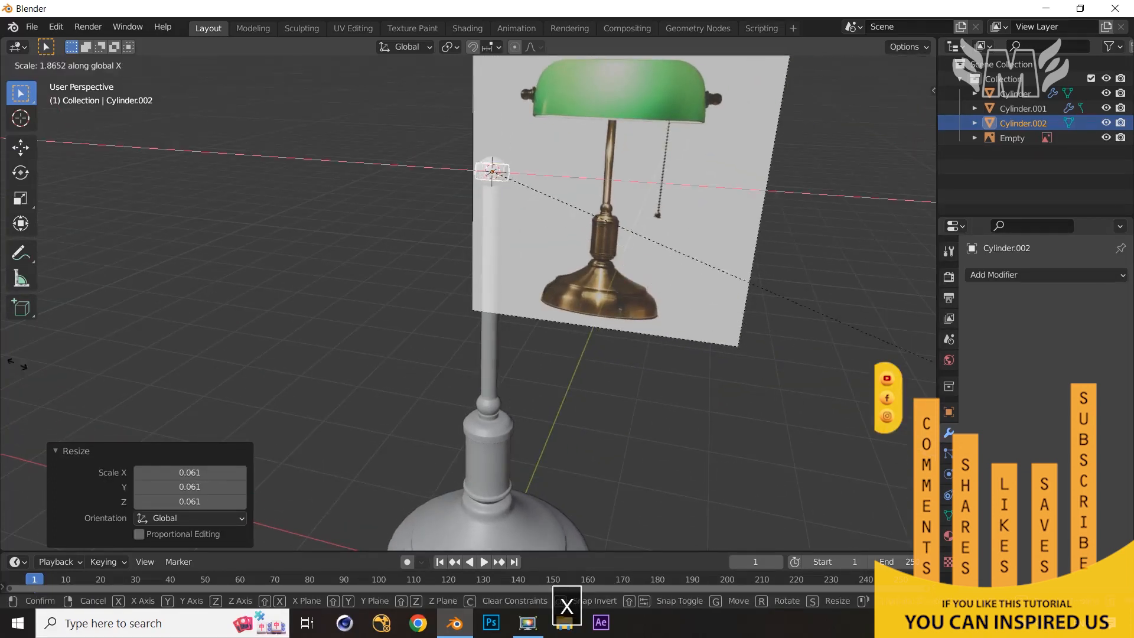
pyautogui.click(720, 478)
# Lengthen the thin horizontal cylinder into a crossbar by scaling it about 5.166 along the X axis.
pyautogui.moveTo(627, 260); pyautogui.dragTo(640, 298, button='middle')
pyautogui.press('s')
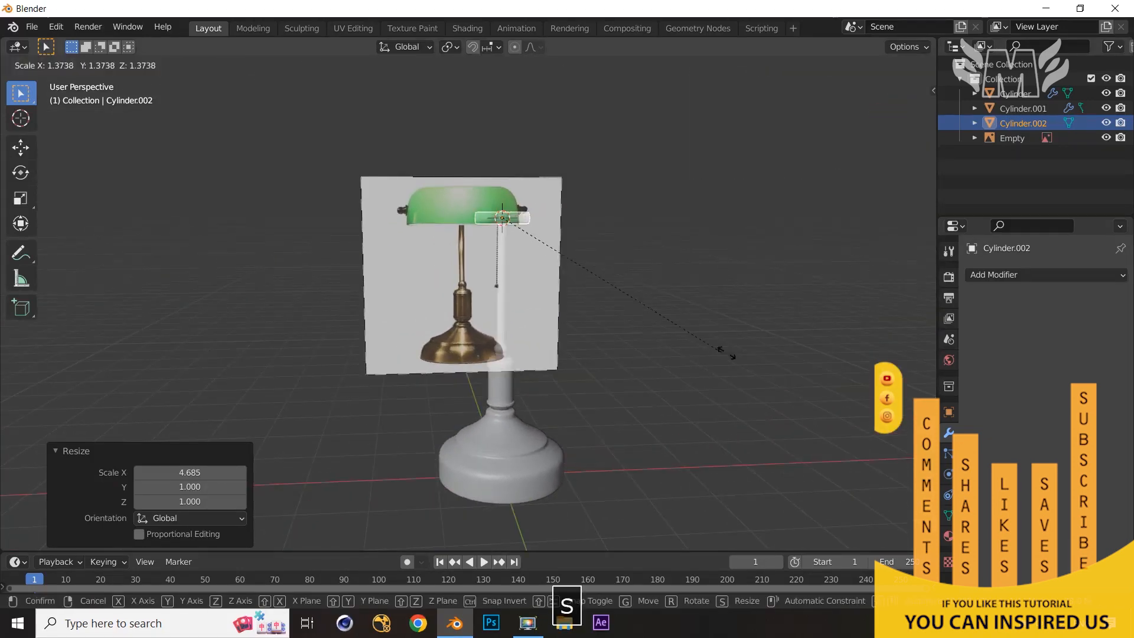
pyautogui.press('x')
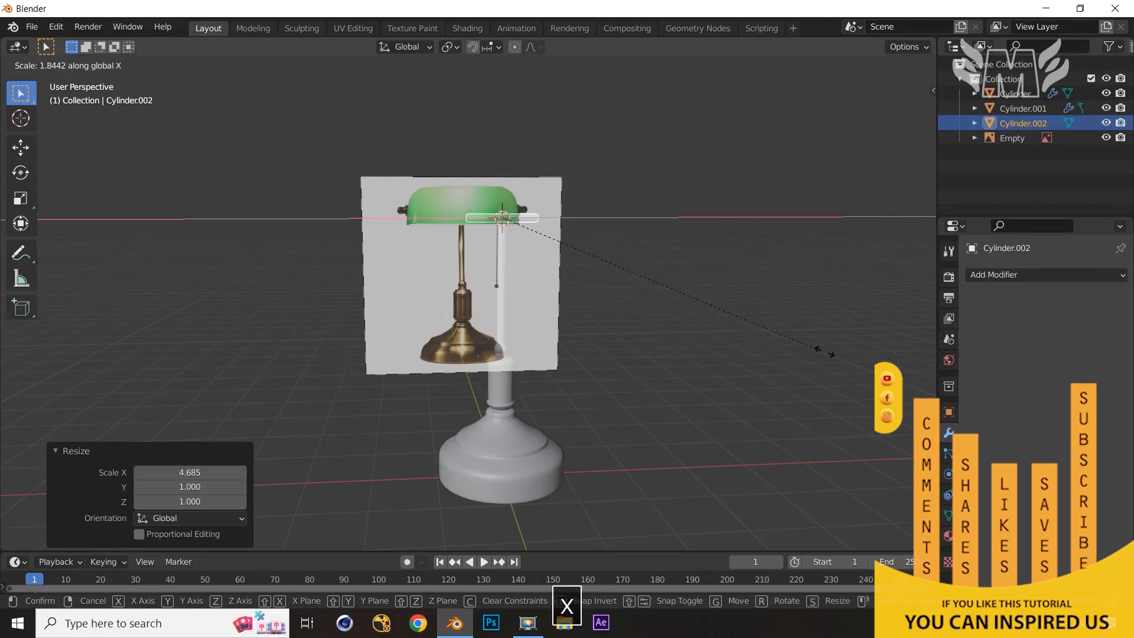
pyautogui.click(518, 398)
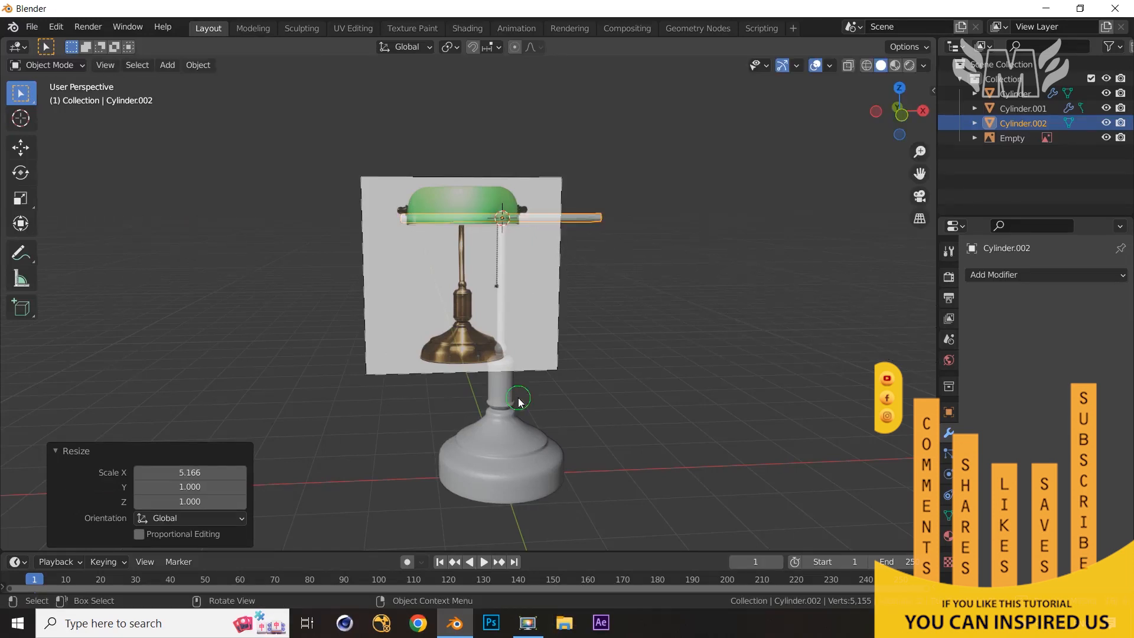
pyautogui.press('Up')
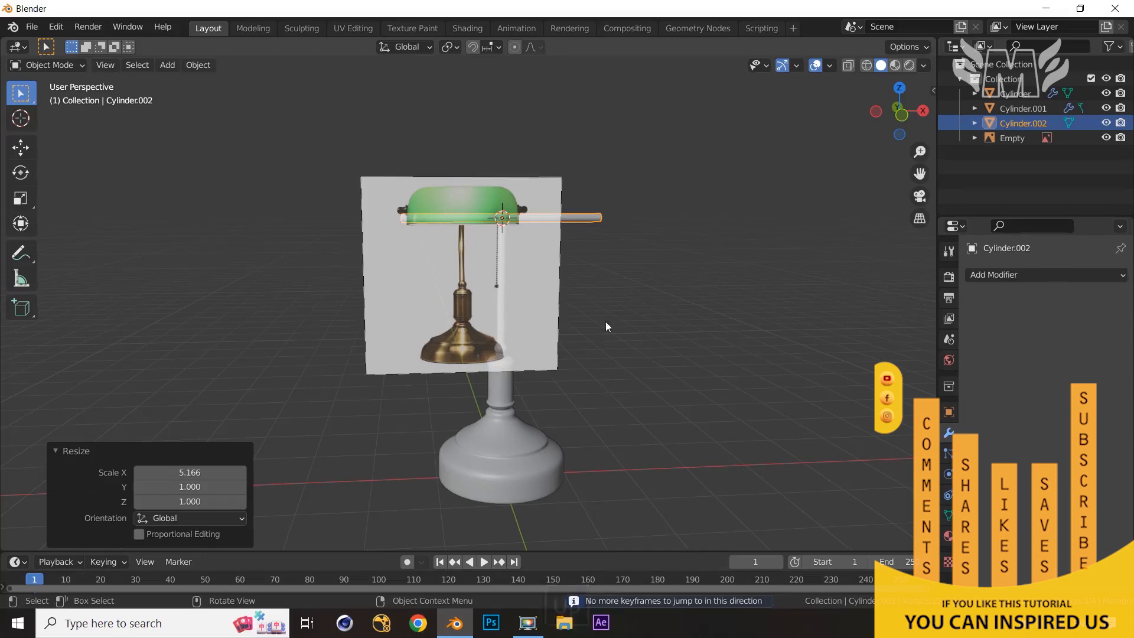
pyautogui.press('KP_1')
# Duplicate the ball atop the stem and move the copy 1.5551 m along the X axis to the crossbar's end.
pyautogui.moveTo(678, 319); pyautogui.dragTo(639, 342, button='middle')
pyautogui.scroll(3, 532, 280)
pyautogui.click(515, 182)
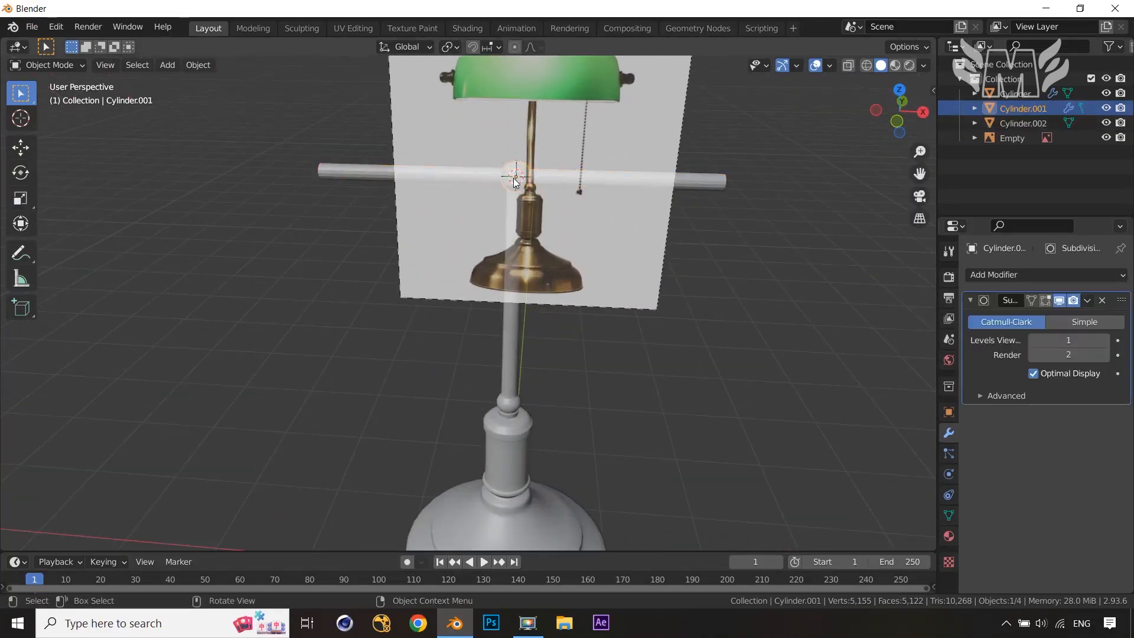
pyautogui.hotkey('shift', 'd')
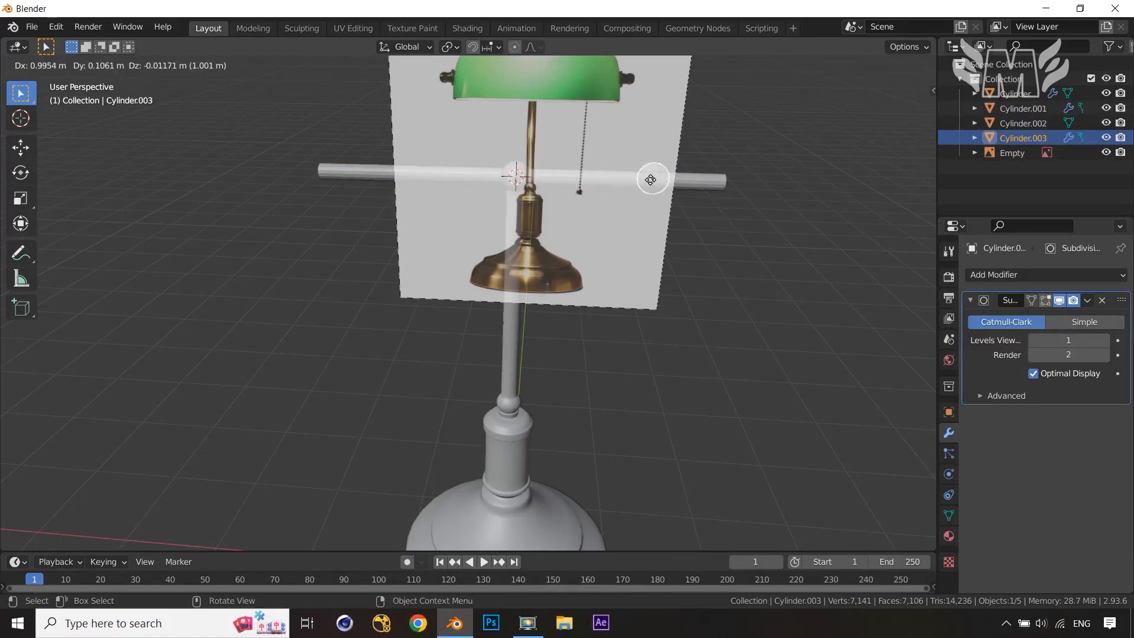
pyautogui.press('x')
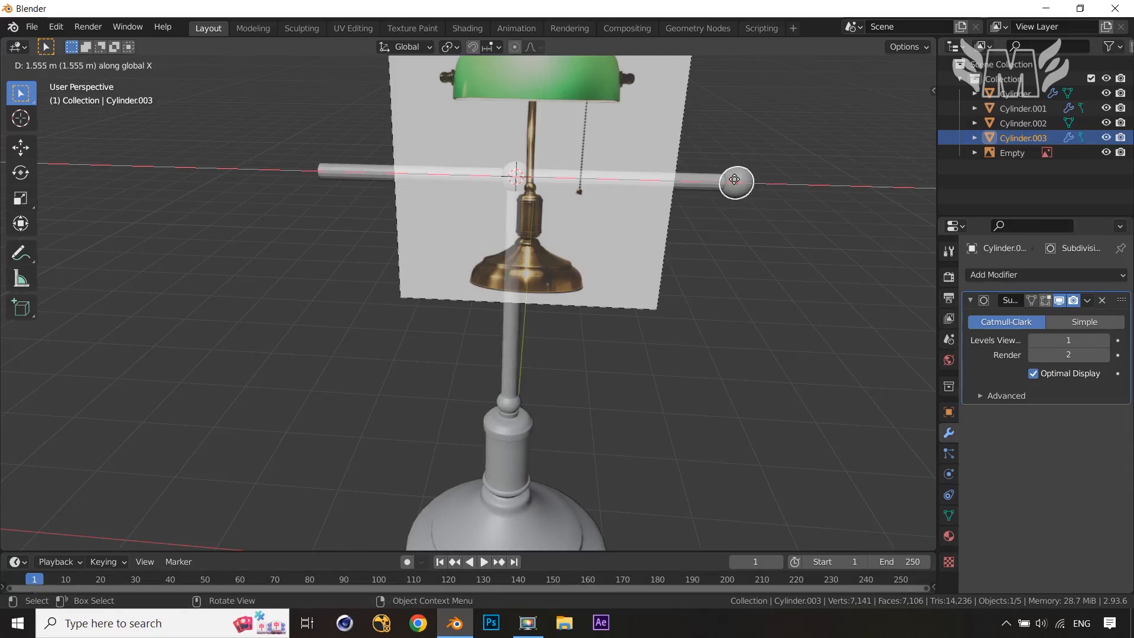
pyautogui.click(734, 179)
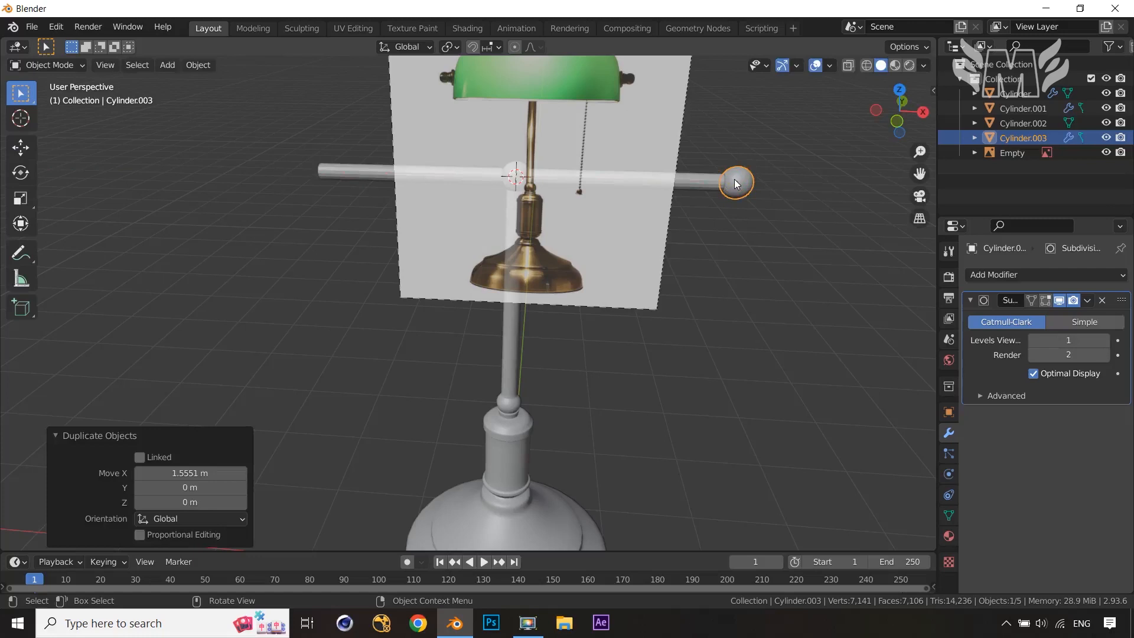
# Duplicate the central ball again and move the copy -1.558 m along the X axis to the crossbar's opposite end.
pyautogui.click(515, 182)
pyautogui.hotkey('shift', 'd')
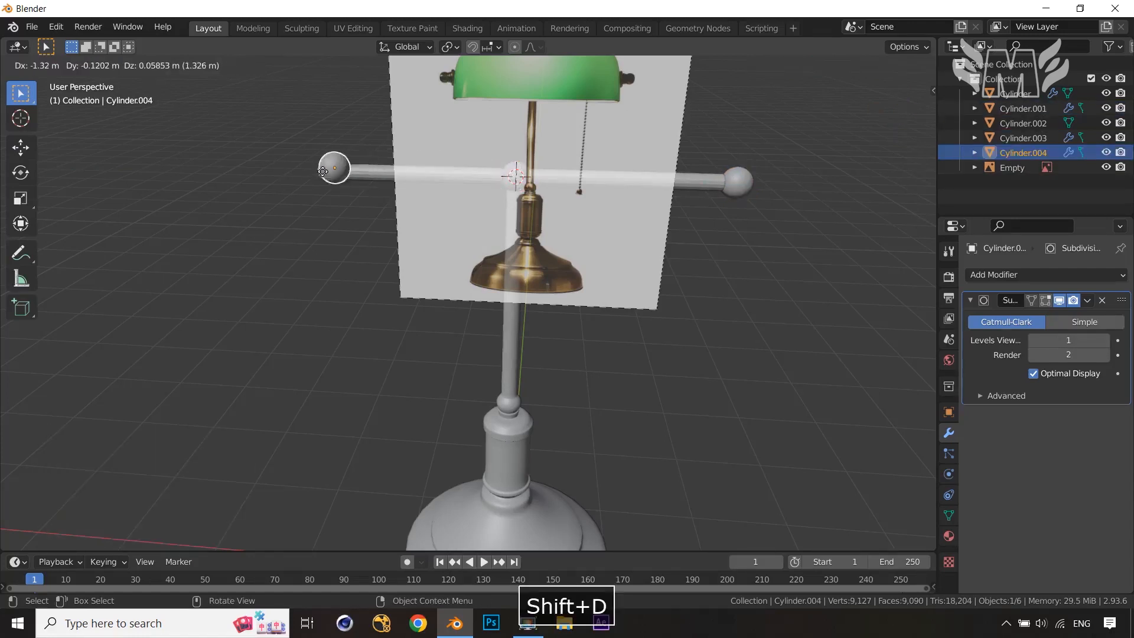
pyautogui.press('x')
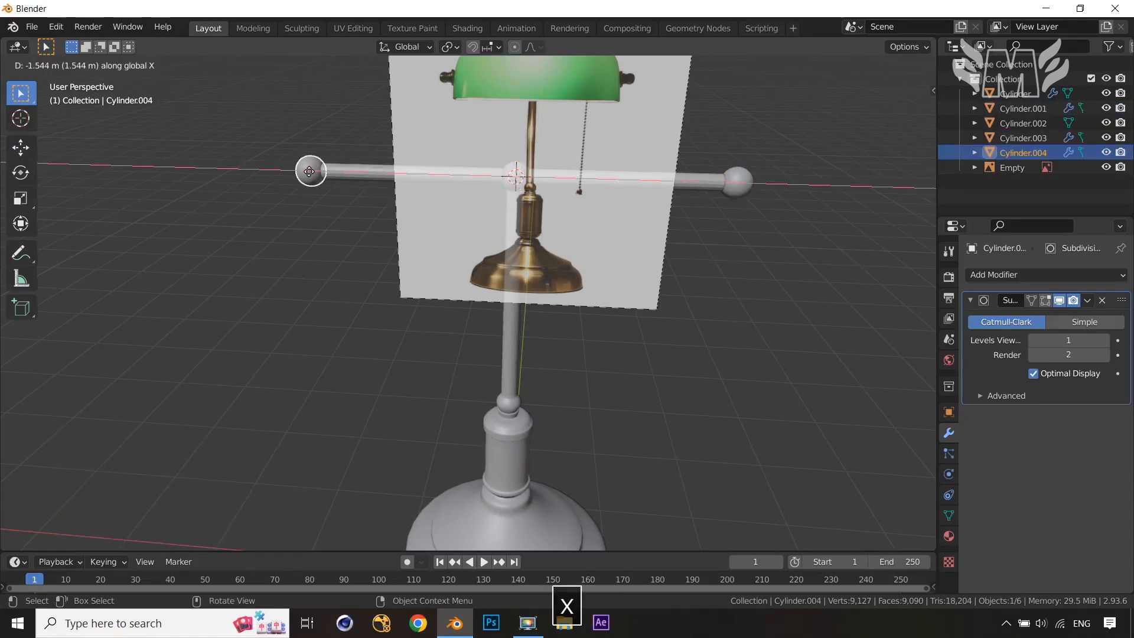
pyautogui.click(307, 171)
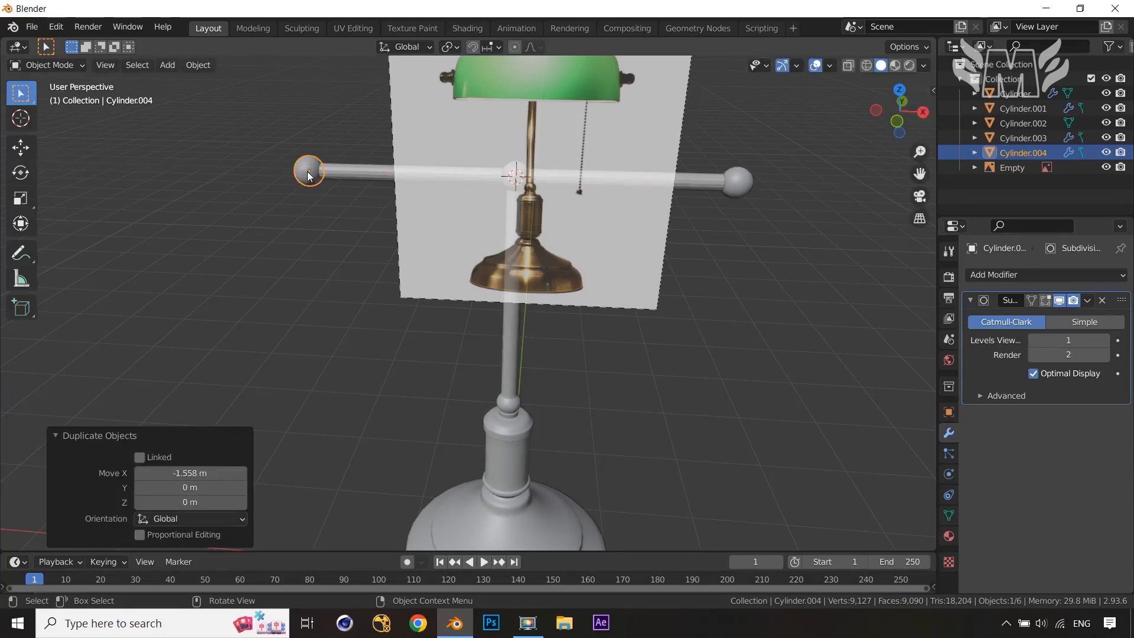
pyautogui.press('KP_1')
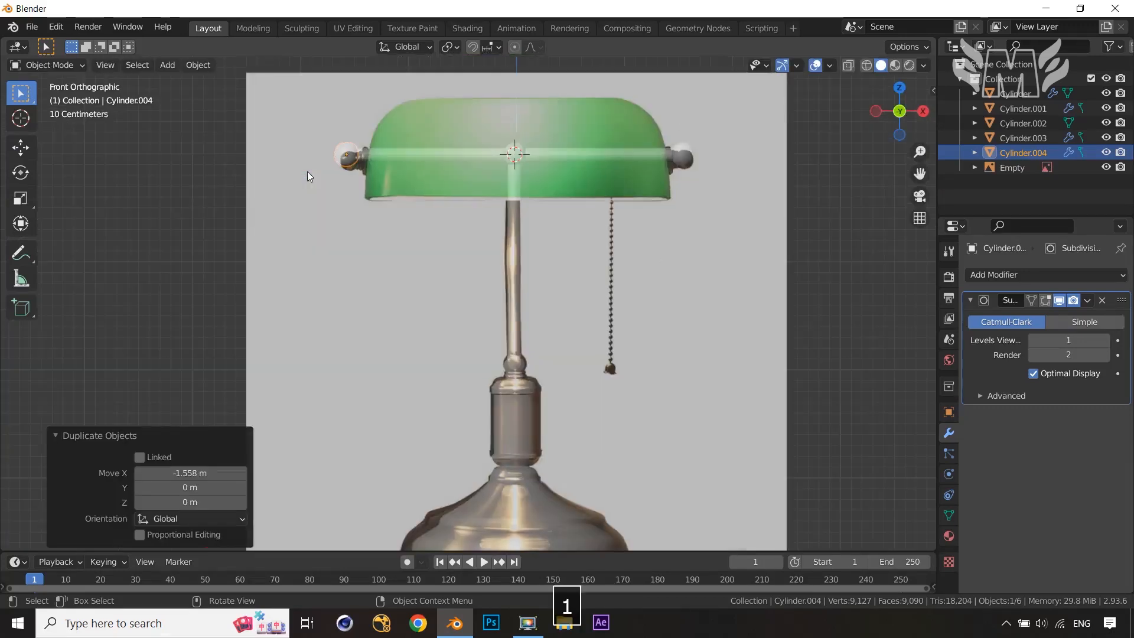
pyautogui.moveTo(701, 209); pyautogui.dragTo(679, 256, button='middle')
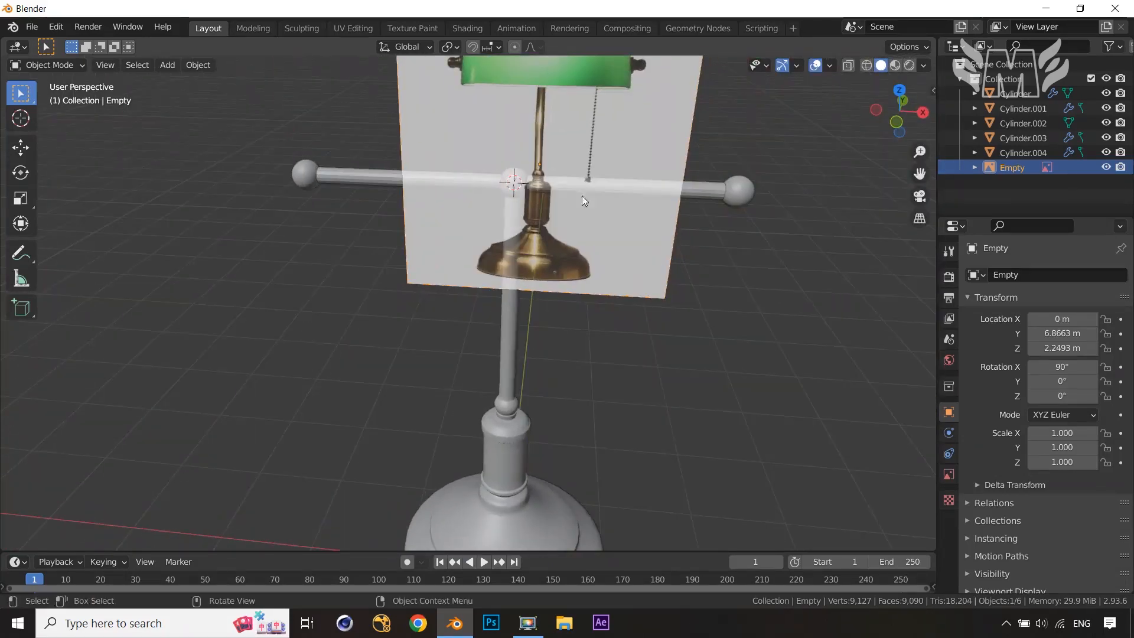
# Apply smooth shading to the crossbar and deselect it.
pyautogui.moveTo(567, 201); pyautogui.dragTo(461, 221, button='middle')
pyautogui.click(391, 210)
pyautogui.rightClick(391, 210)
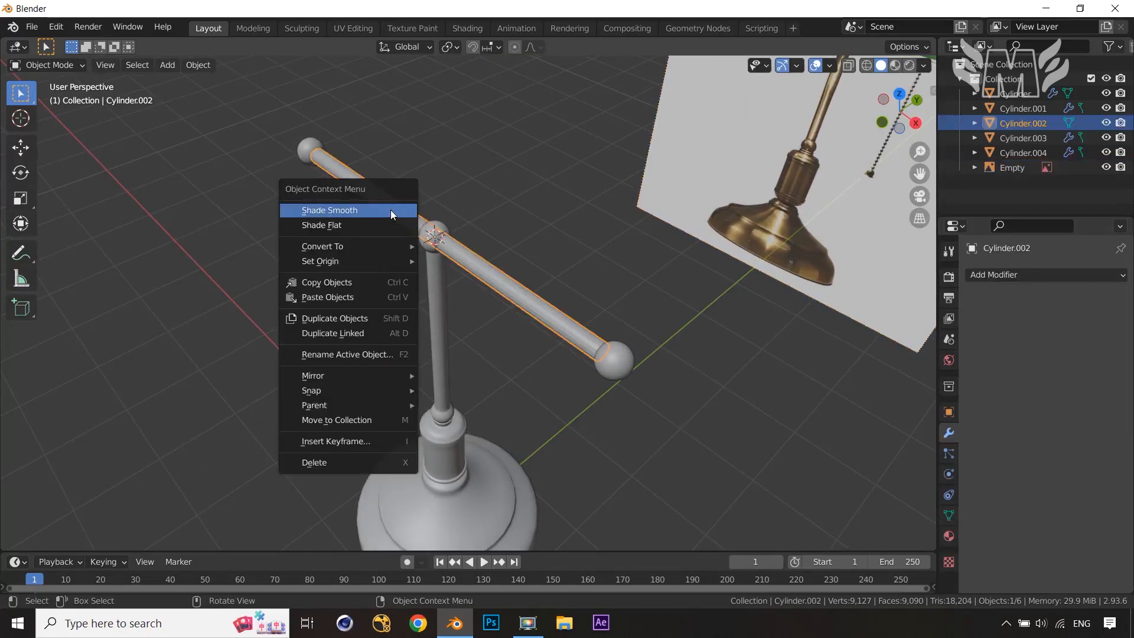
pyautogui.click(359, 210)
pyautogui.moveTo(502, 292); pyautogui.dragTo(551, 285, button='middle')
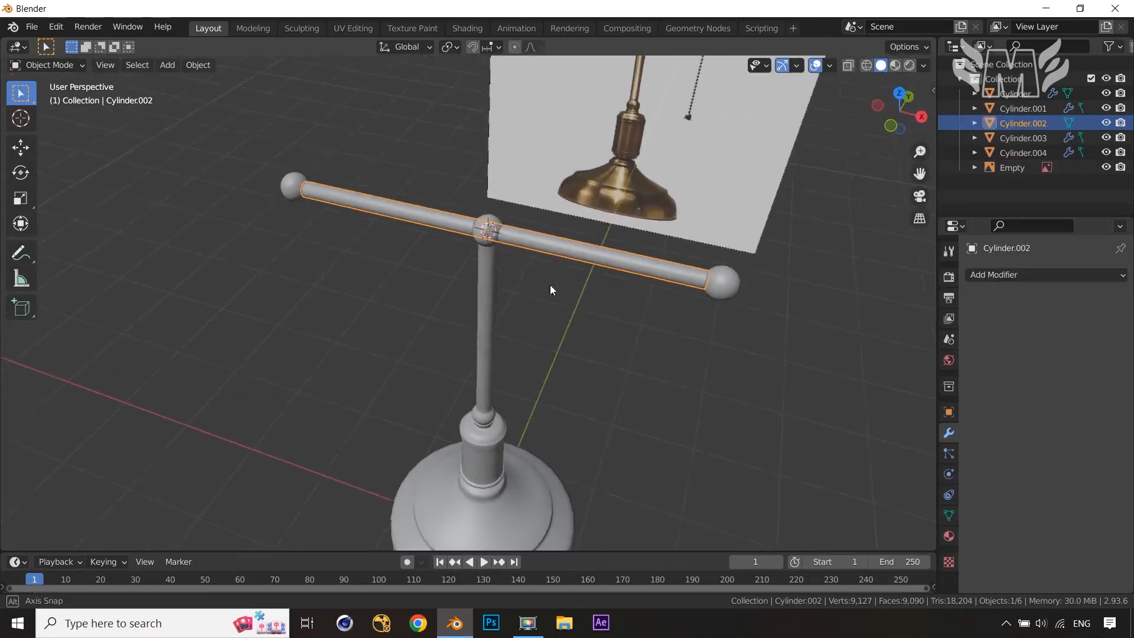
pyautogui.click(738, 309)
pyautogui.moveTo(737, 309); pyautogui.dragTo(646, 293, button='middle')
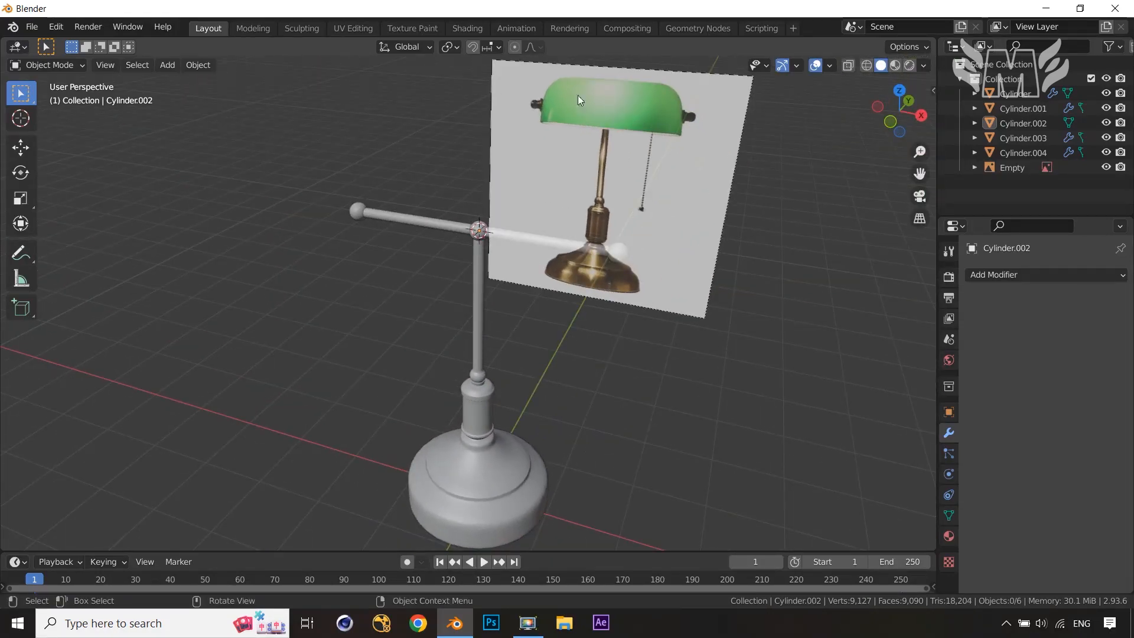
# Duplicate the crossbar in place and rotate the copy 90° about the Z axis.
pyautogui.moveTo(634, 229); pyautogui.dragTo(562, 272, button='middle')
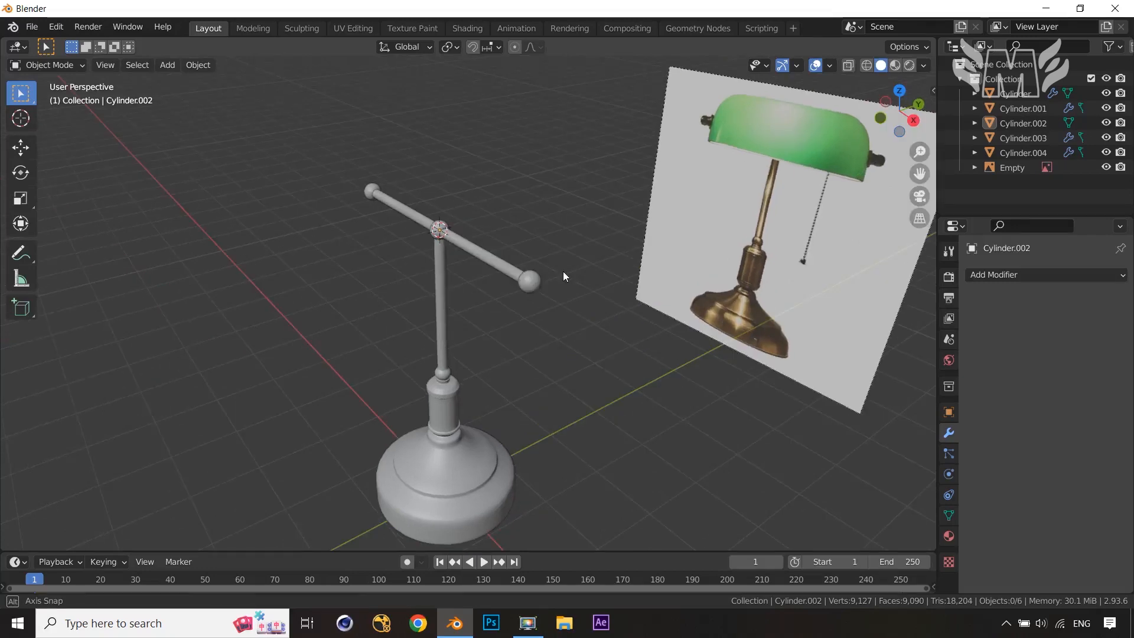
pyautogui.click(478, 259)
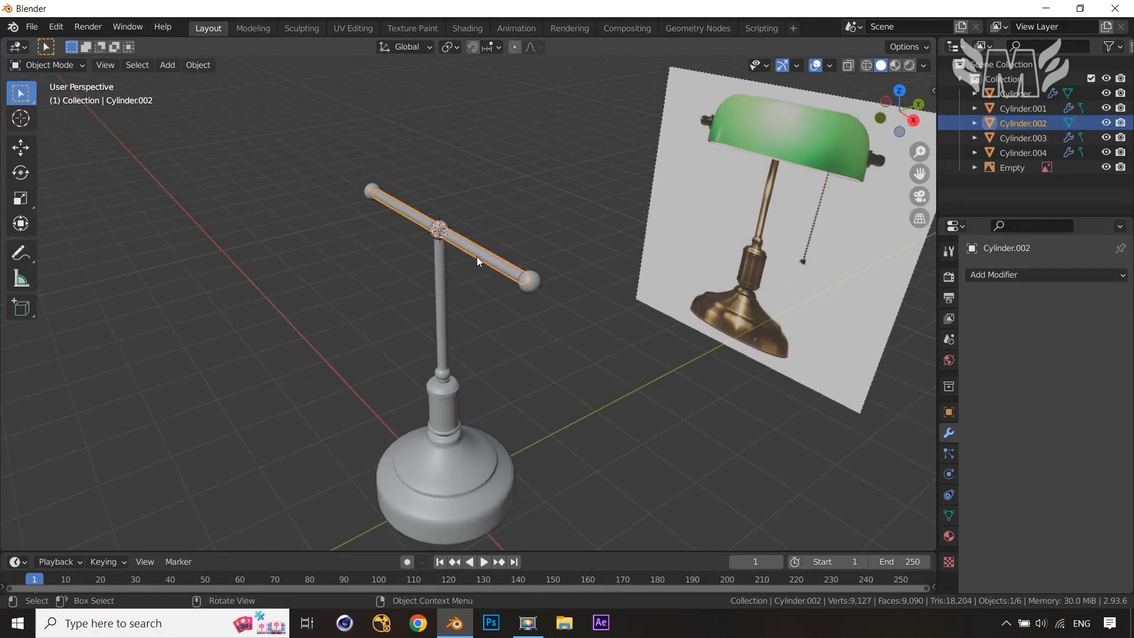
pyautogui.hotkey('shift', 'd')
pyautogui.rightClick(472, 263)
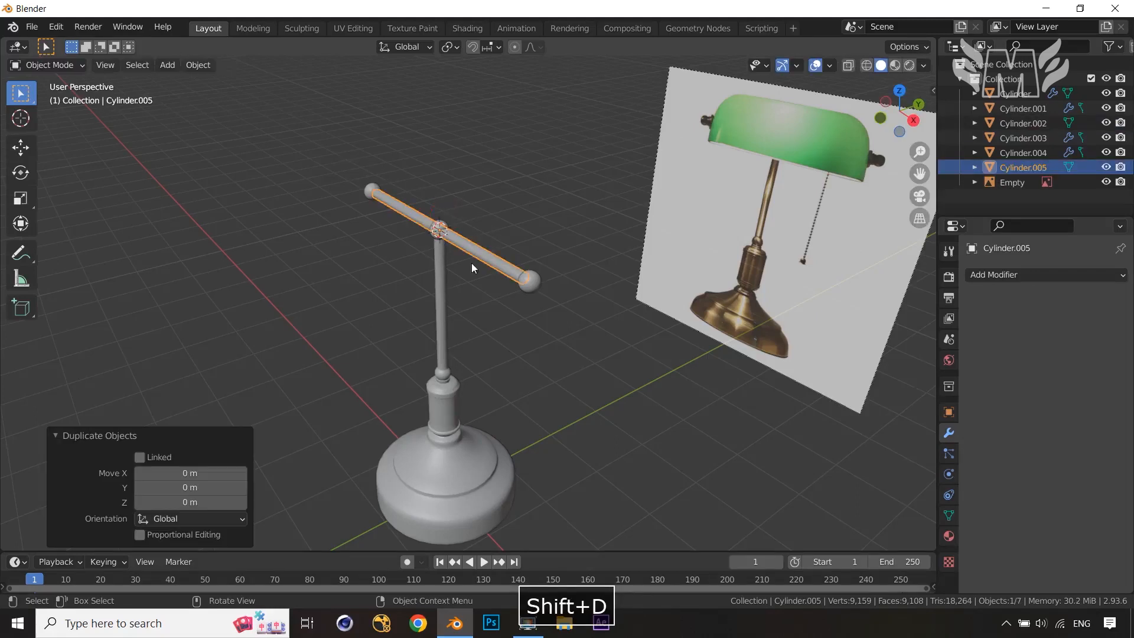
pyautogui.write('rz')
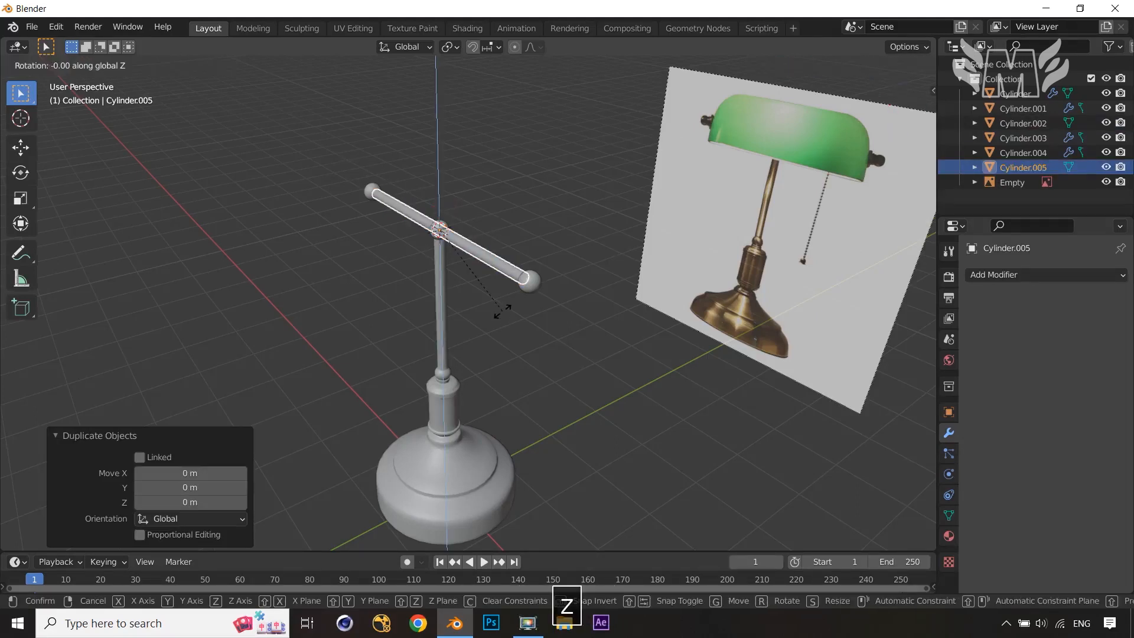
pyautogui.write('90')
pyautogui.click(500, 308)
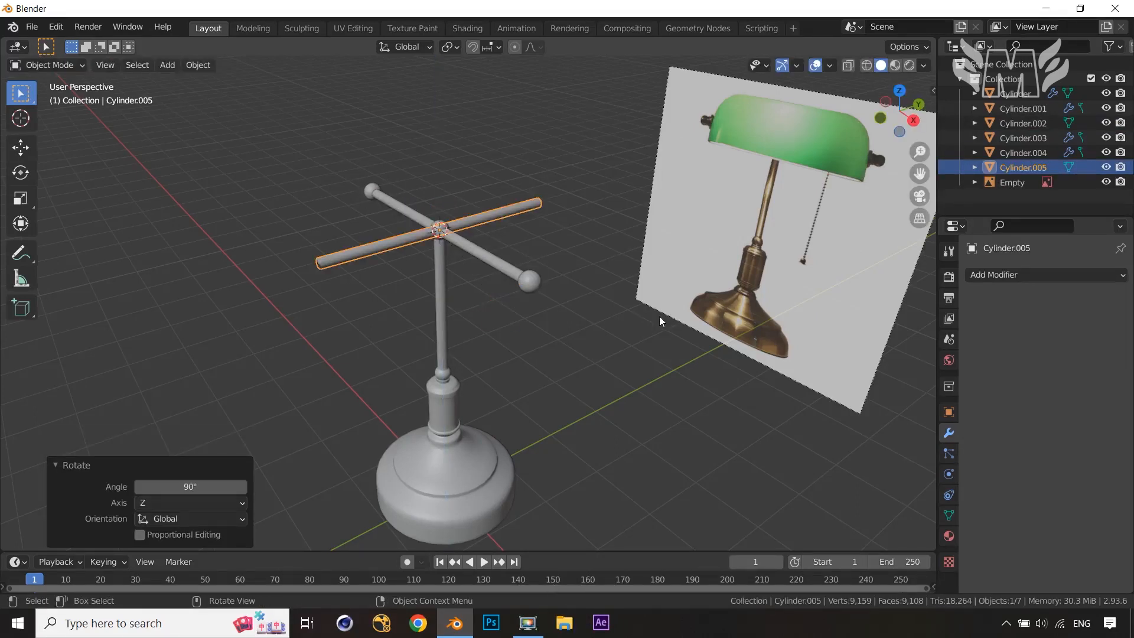
# Shorten the rotated bar by scaling it to about 0.471 along the Y axis.
pyautogui.press('s')
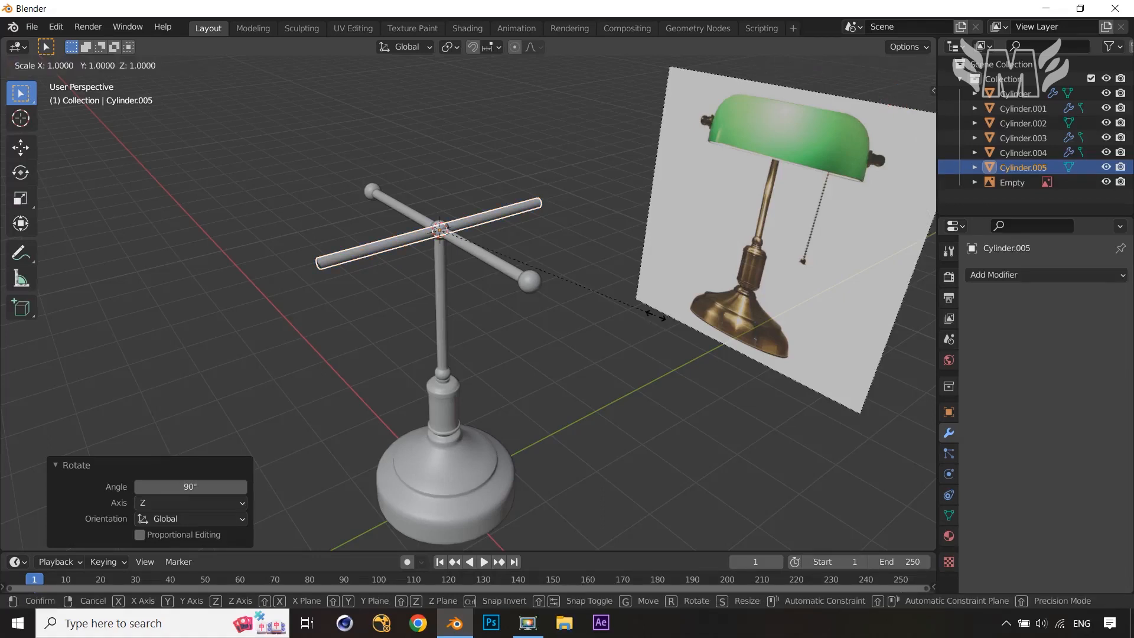
pyautogui.press('y')
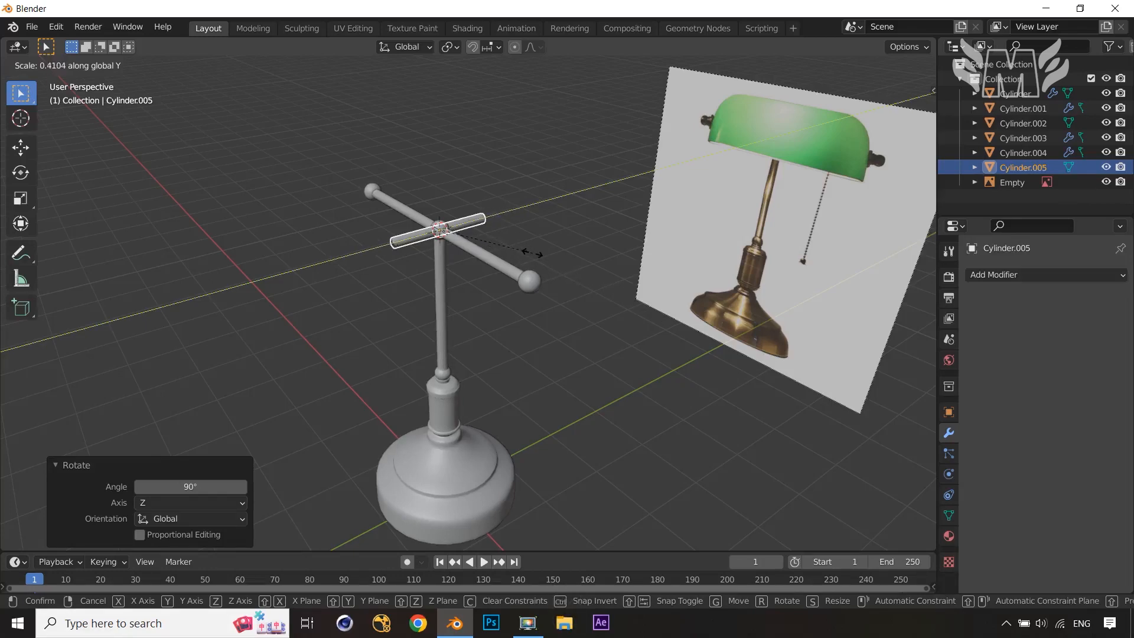
pyautogui.click(547, 256)
# Move the short bar about 1.466 m and another 0.095 m along X to centre it on the crossbar's +X end ball.
pyautogui.moveTo(522, 278); pyautogui.dragTo(604, 294, button='middle')
pyautogui.press('g')
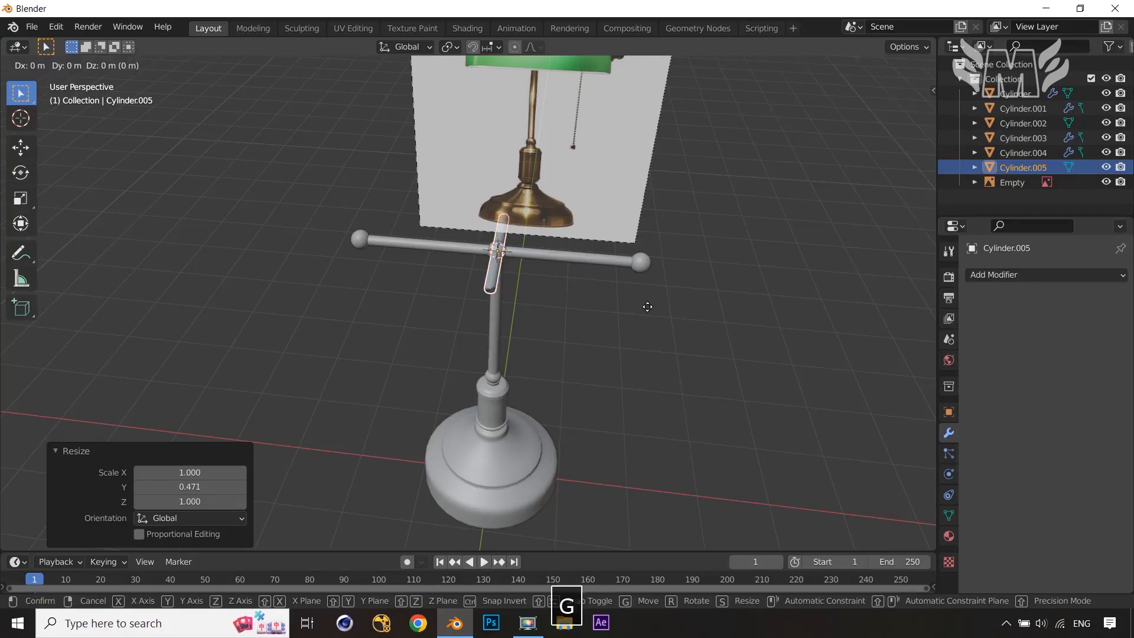
pyautogui.click(783, 313)
pyautogui.press('KP_7')
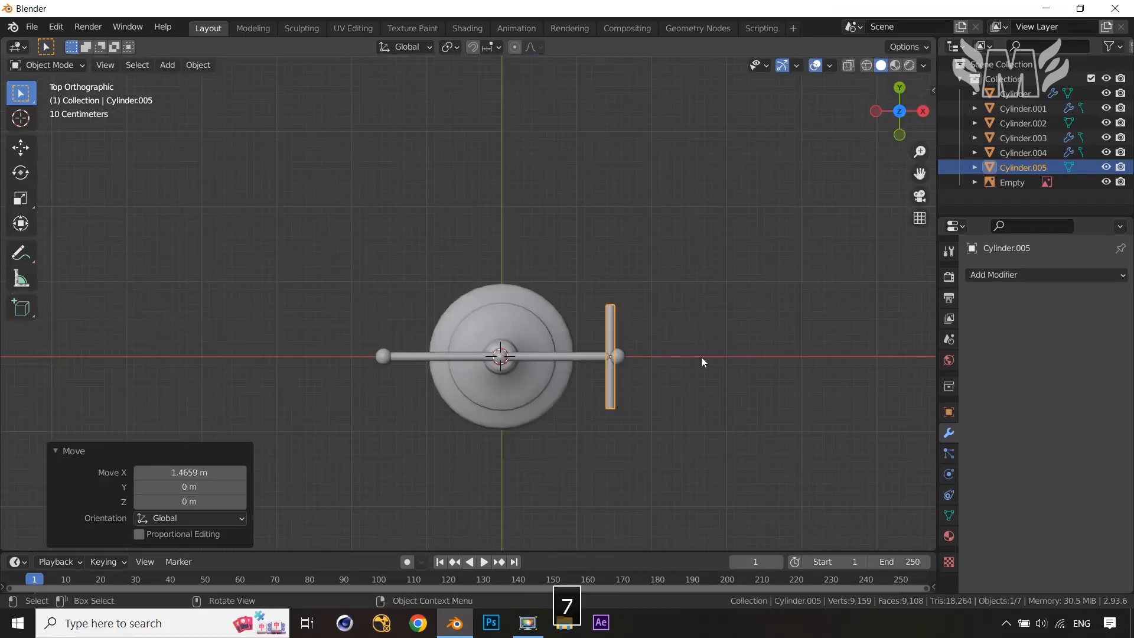
pyautogui.press('g')
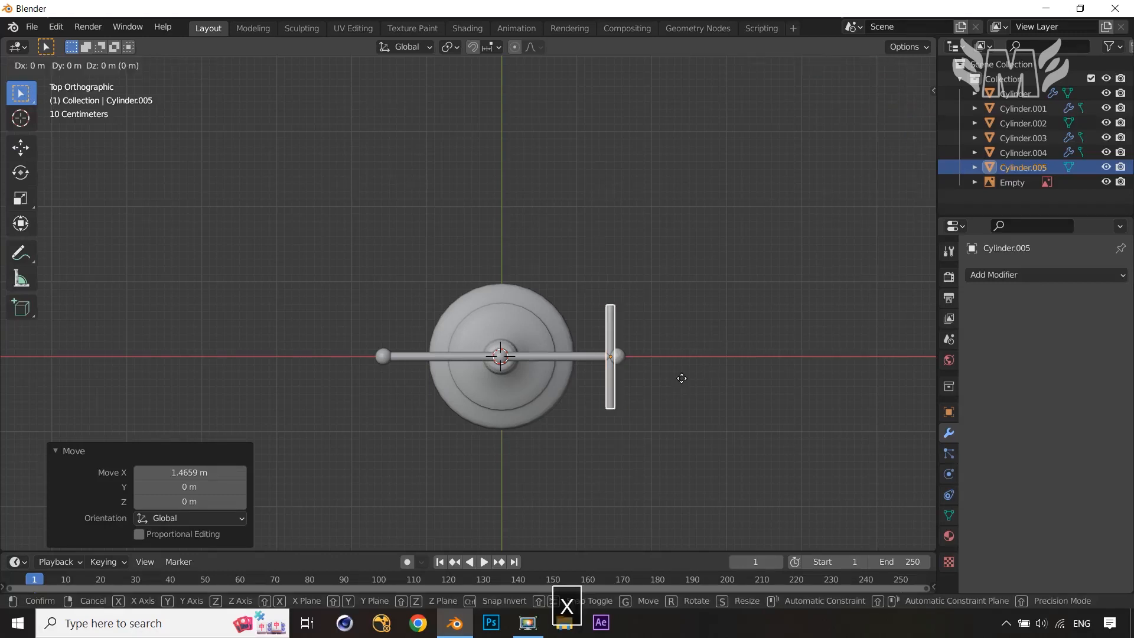
pyautogui.press('x')
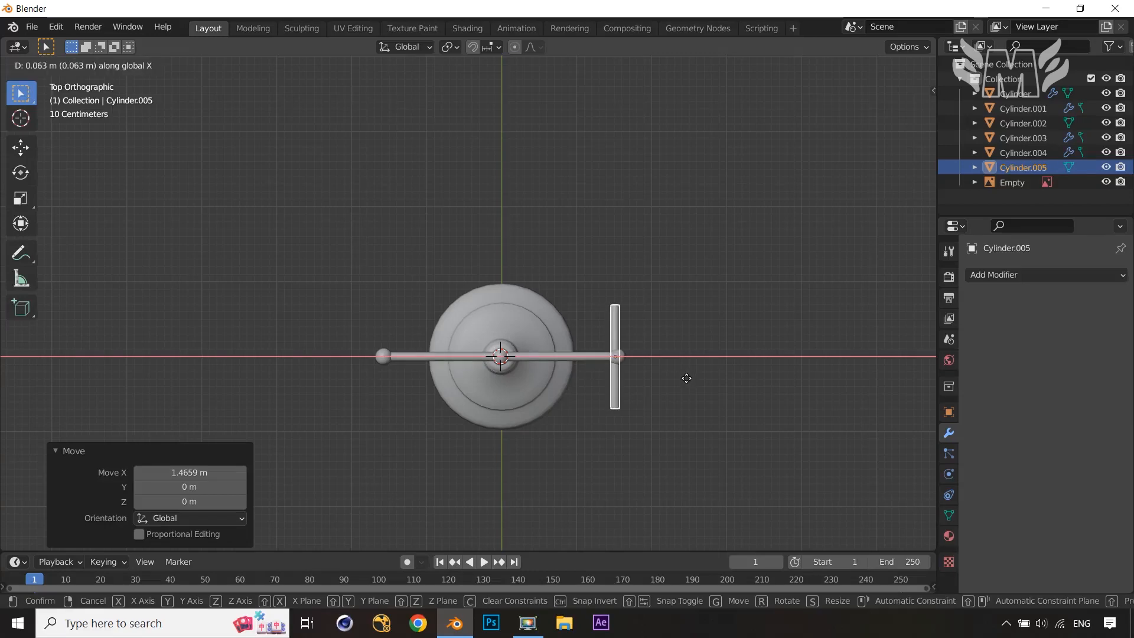
pyautogui.click(689, 378)
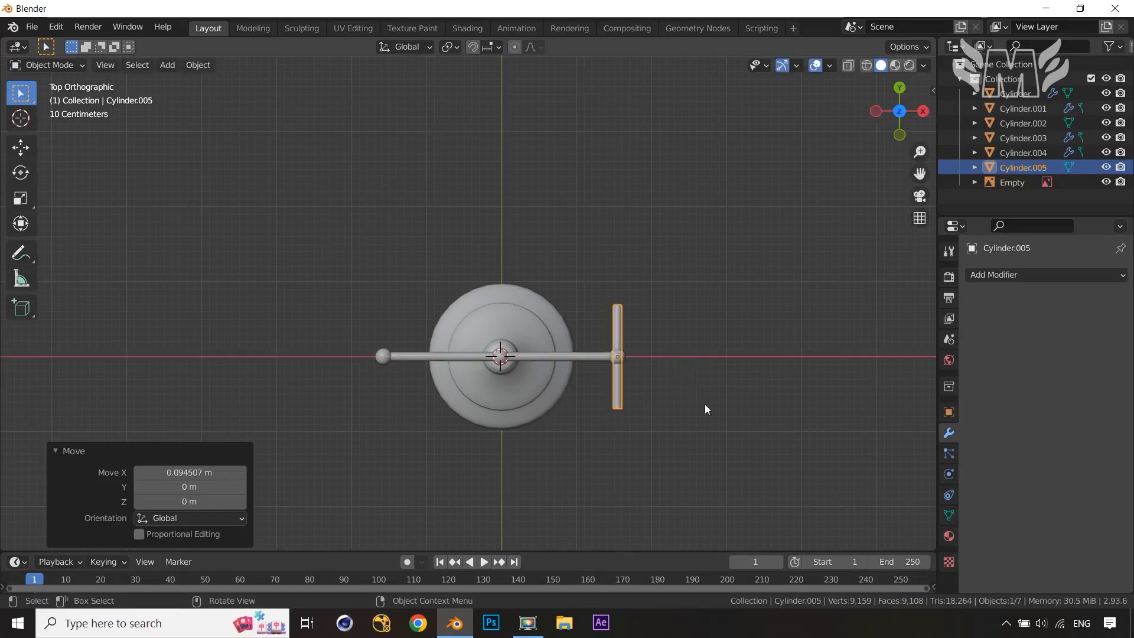
# Move the short bar about -0.725 m along the Y axis so it extends forward from the end ball.
pyautogui.moveTo(705, 404); pyautogui.dragTo(606, 294, button='middle')
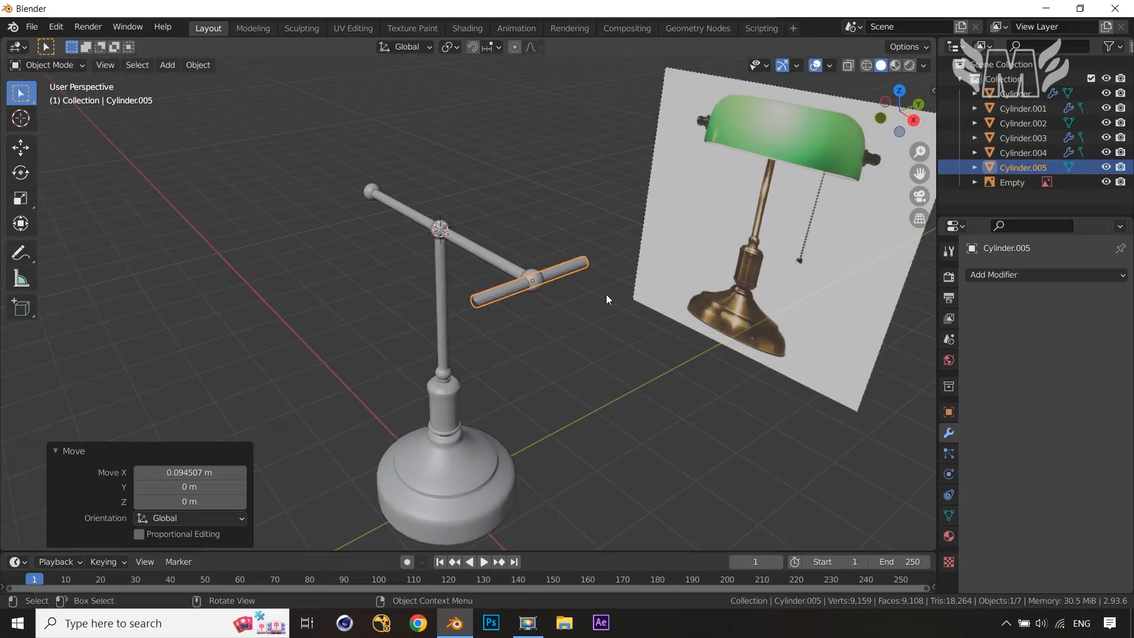
pyautogui.press('KP_7')
pyautogui.press('g')
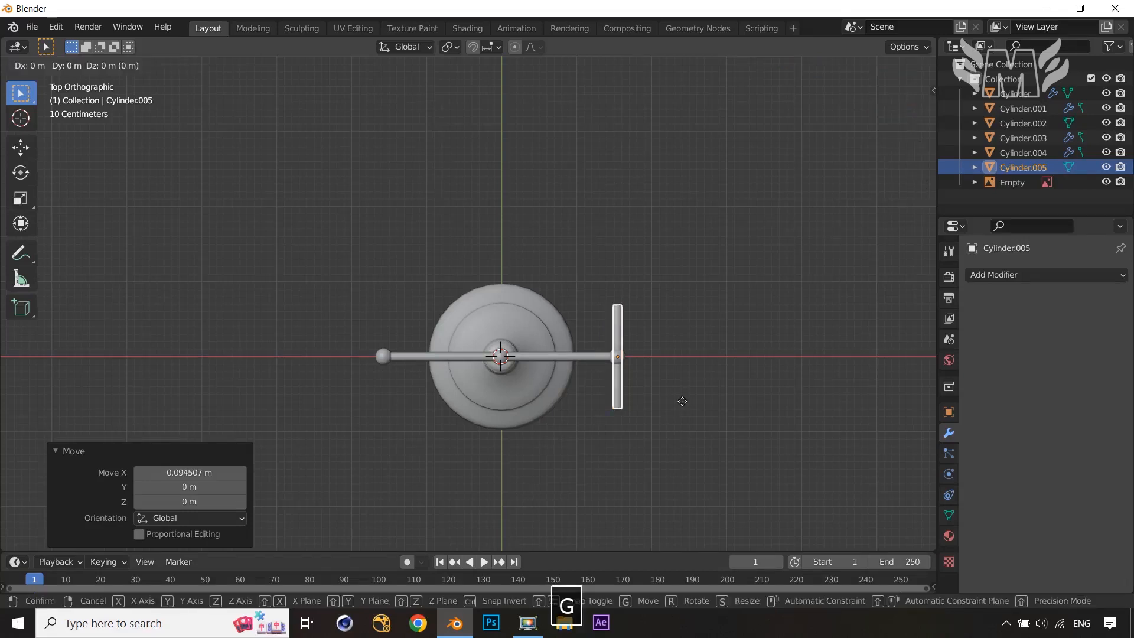
pyautogui.press('y')
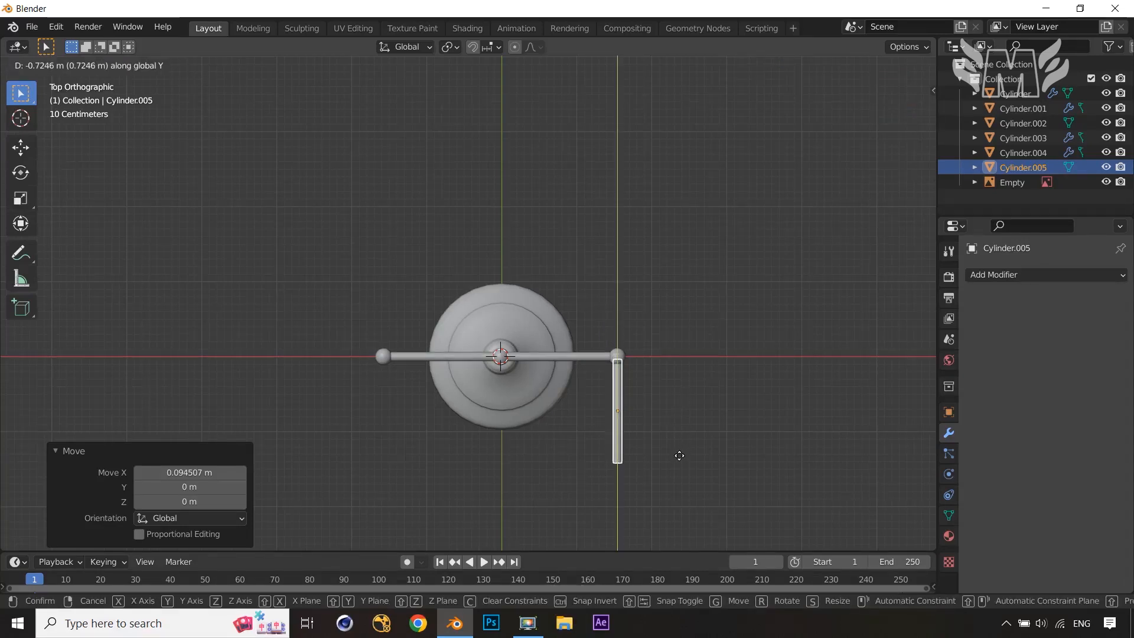
pyautogui.click(679, 455)
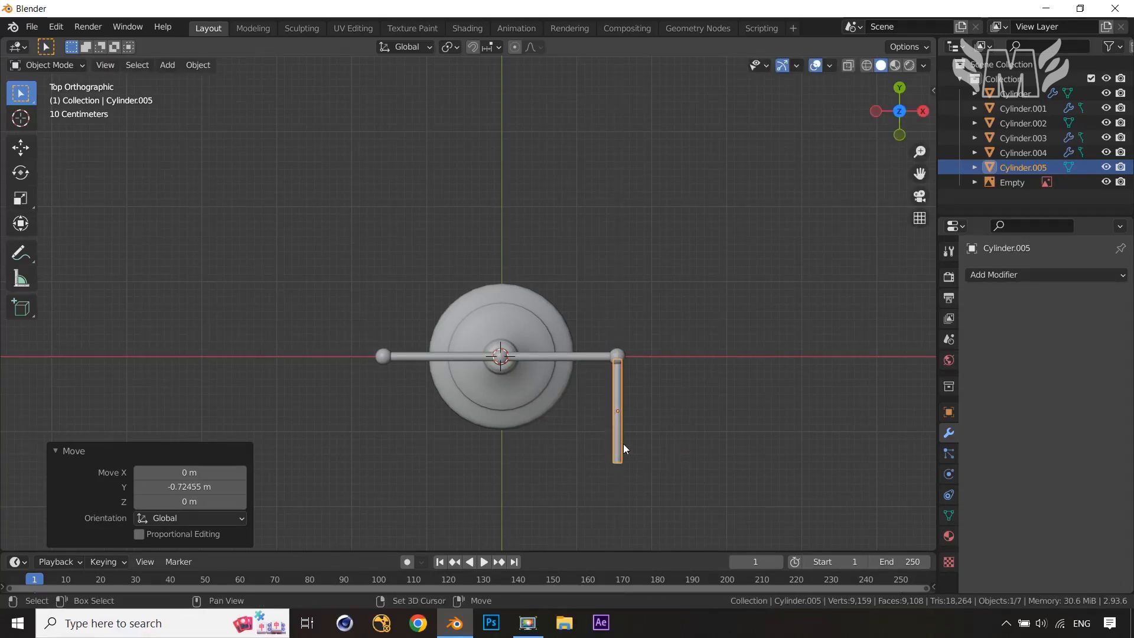
# Duplicate the forward arm and move the copy -3.1266 m along the X axis to the opposite end ball.
pyautogui.hotkey('shift', 'd')
pyautogui.press('g')
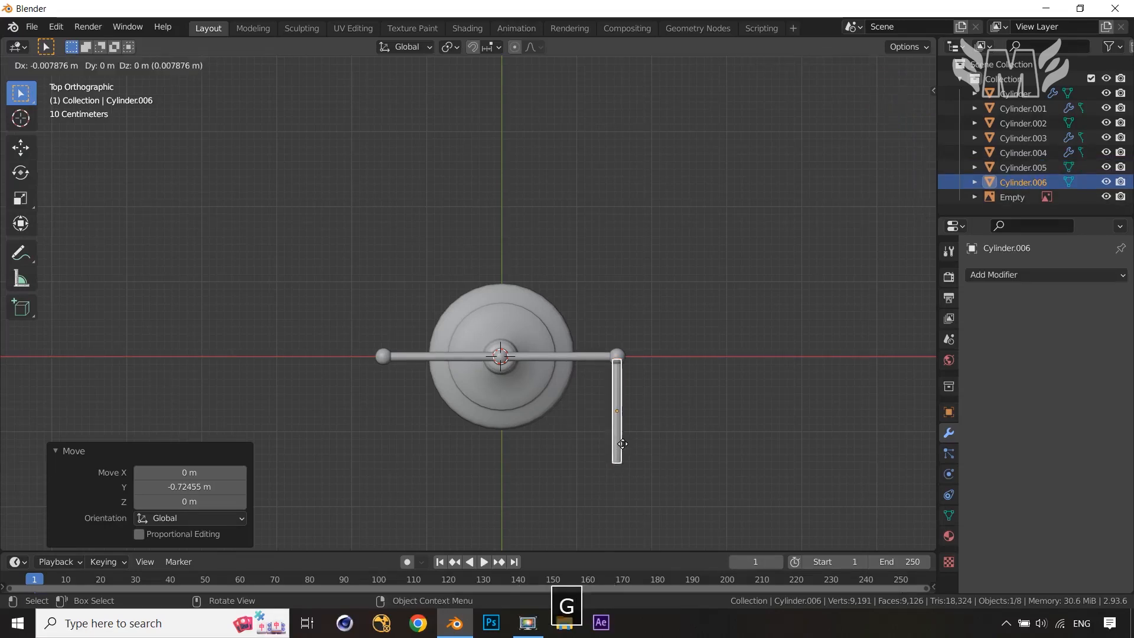
pyautogui.press('y')
pyautogui.press('x')
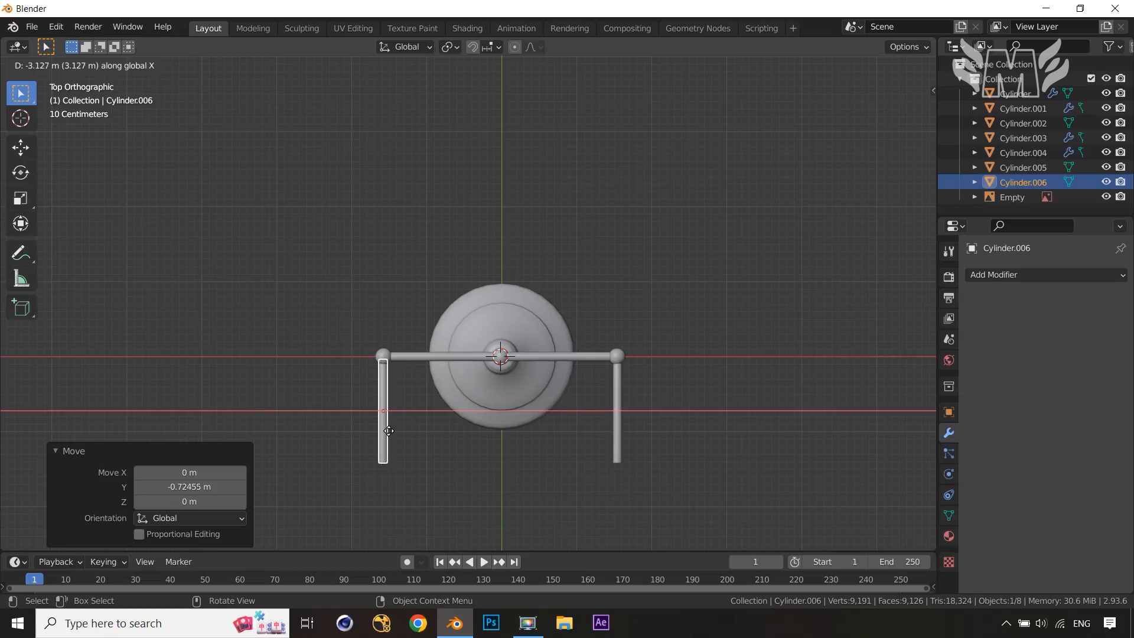
pyautogui.click(389, 431)
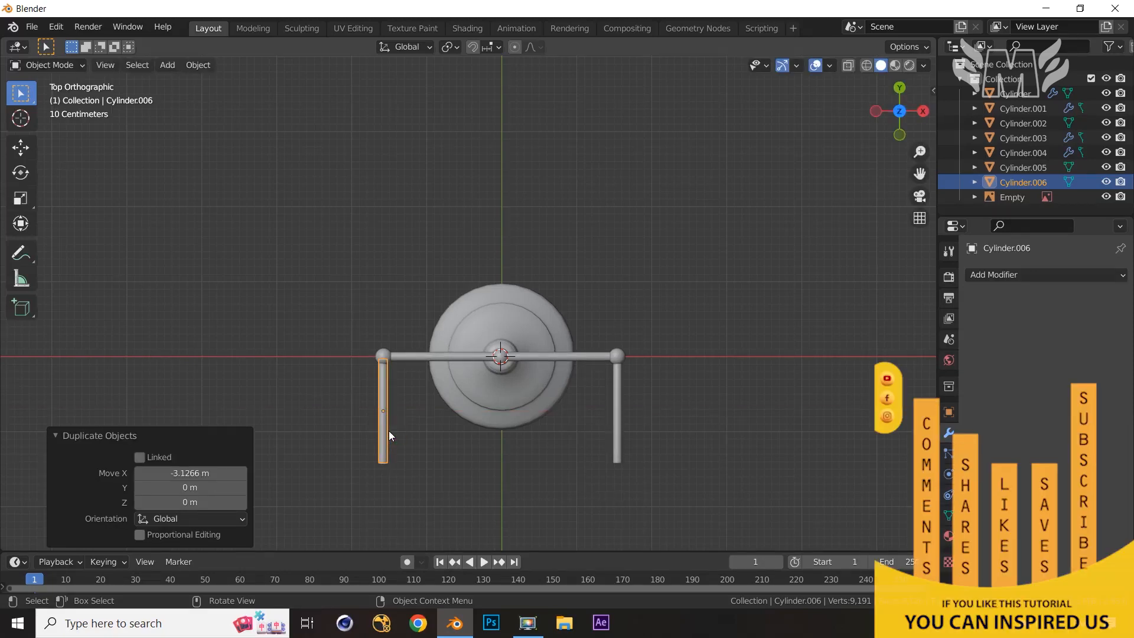
pyautogui.press('g')
pyautogui.press('x')
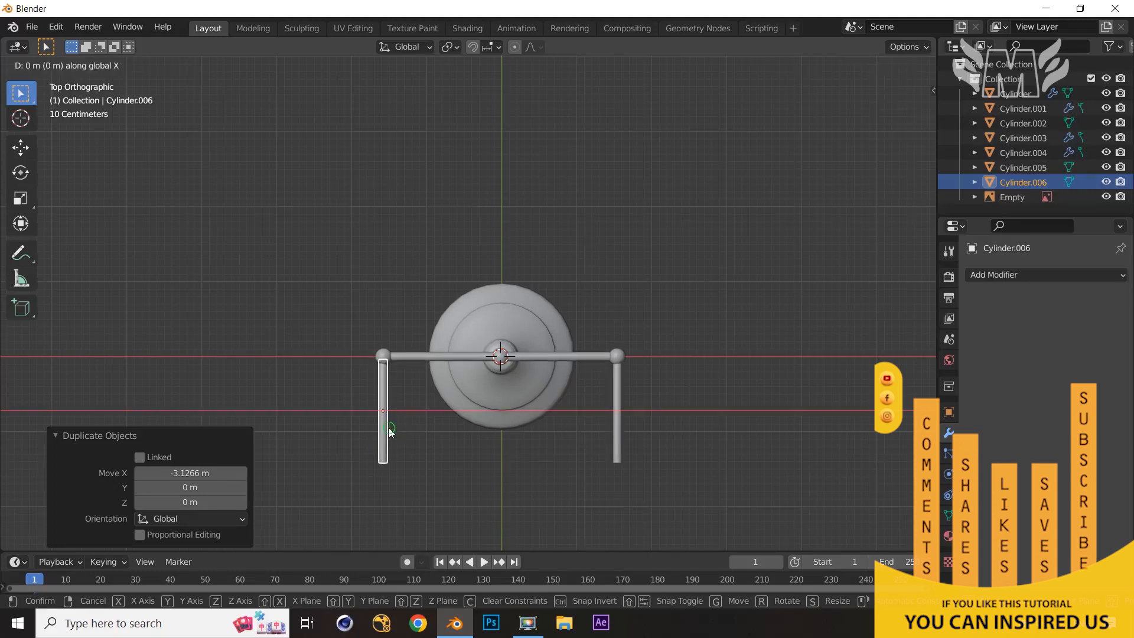
pyautogui.click(390, 431)
# Inset the free end face of the copied forward arm at the crossbar's -X end by 0.2585 m.
pyautogui.moveTo(726, 420); pyautogui.dragTo(618, 300, button='middle')
pyautogui.press('Tab')
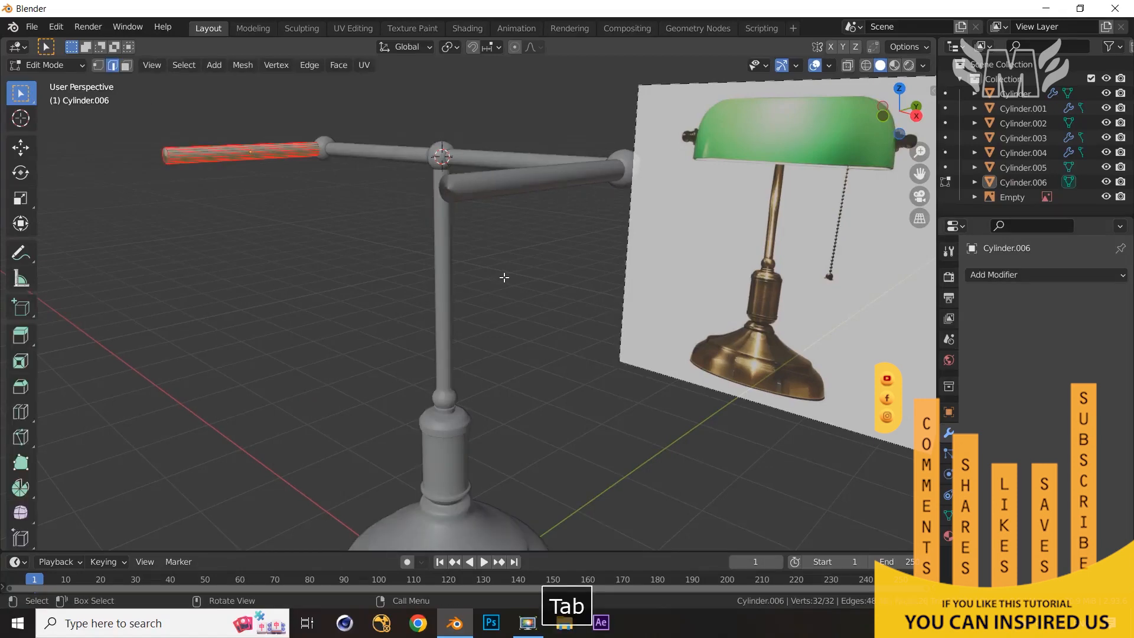
pyautogui.moveTo(445, 306); pyautogui.dragTo(460, 284, button='middle')
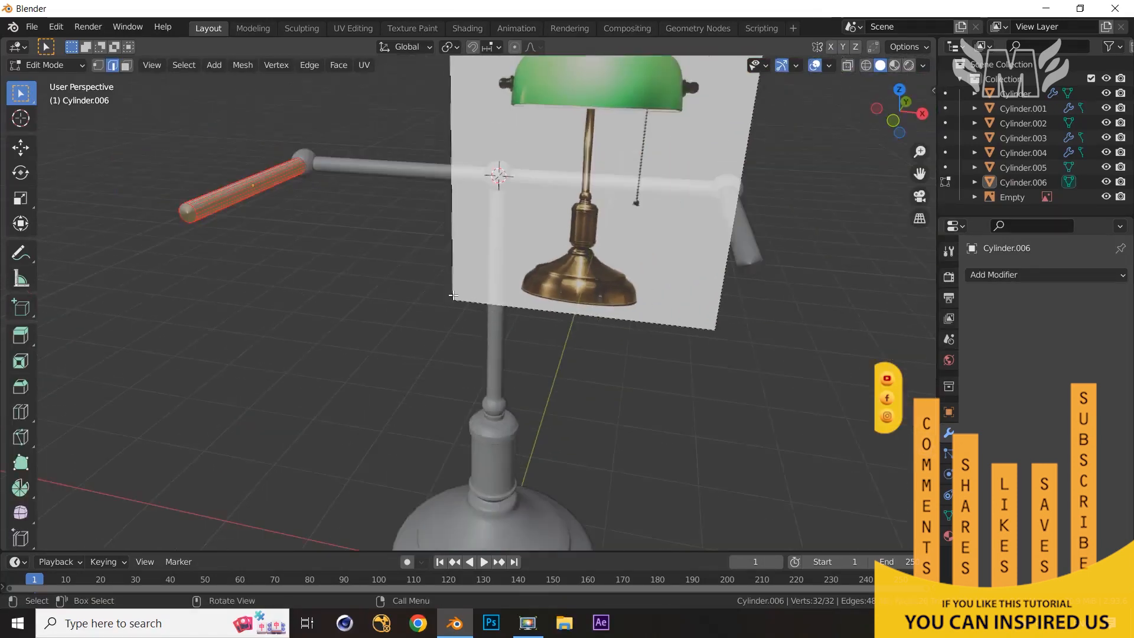
pyautogui.moveTo(181, 232); pyautogui.dragTo(203, 228, button='middle')
pyautogui.press('3')
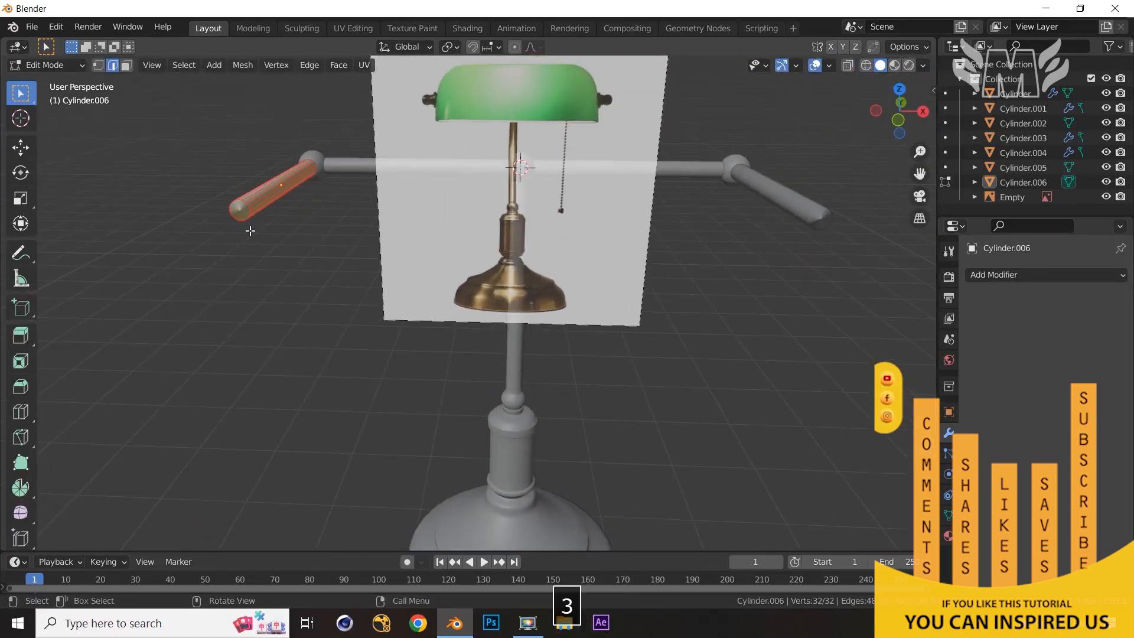
pyautogui.click(238, 210)
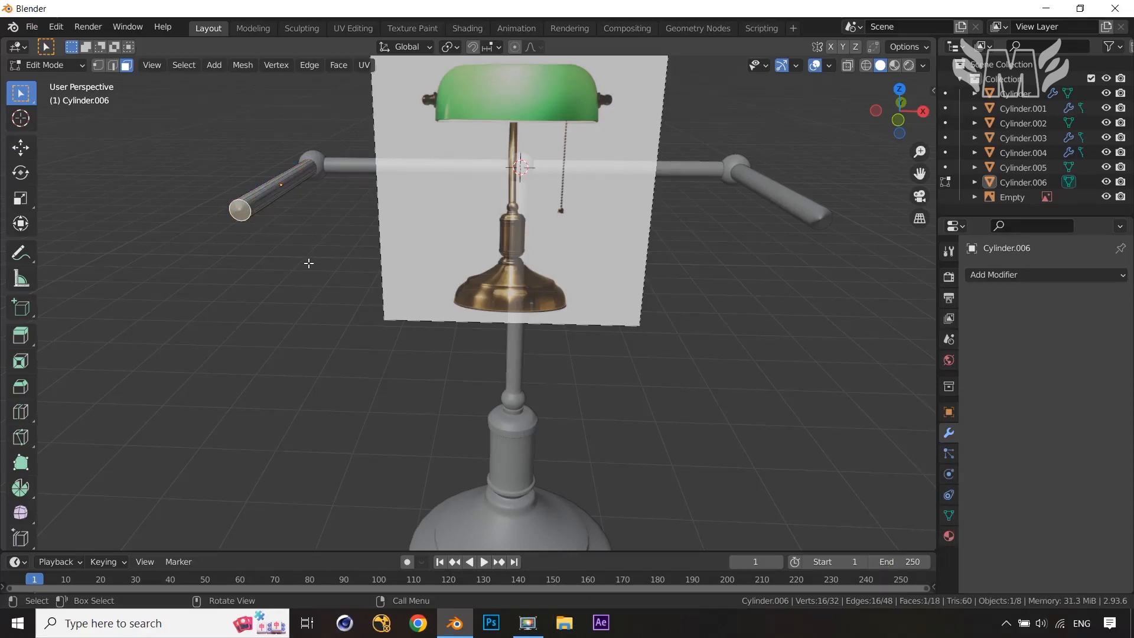
pyautogui.press('i')
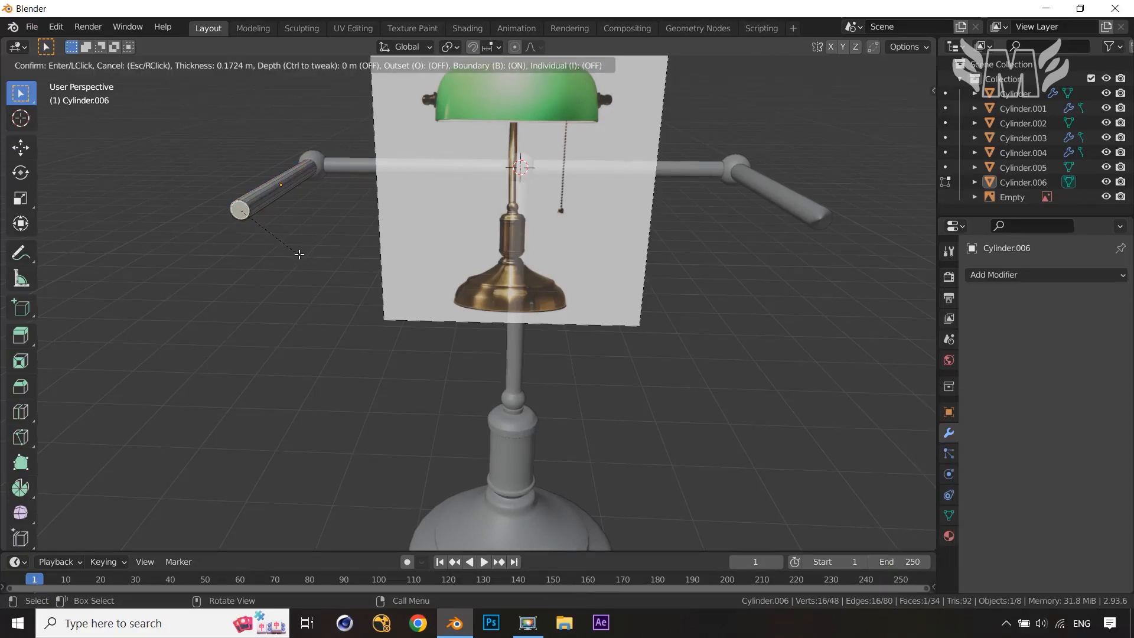
pyautogui.click(294, 251)
pyautogui.moveTo(802, 285); pyautogui.dragTo(765, 276, button='middle')
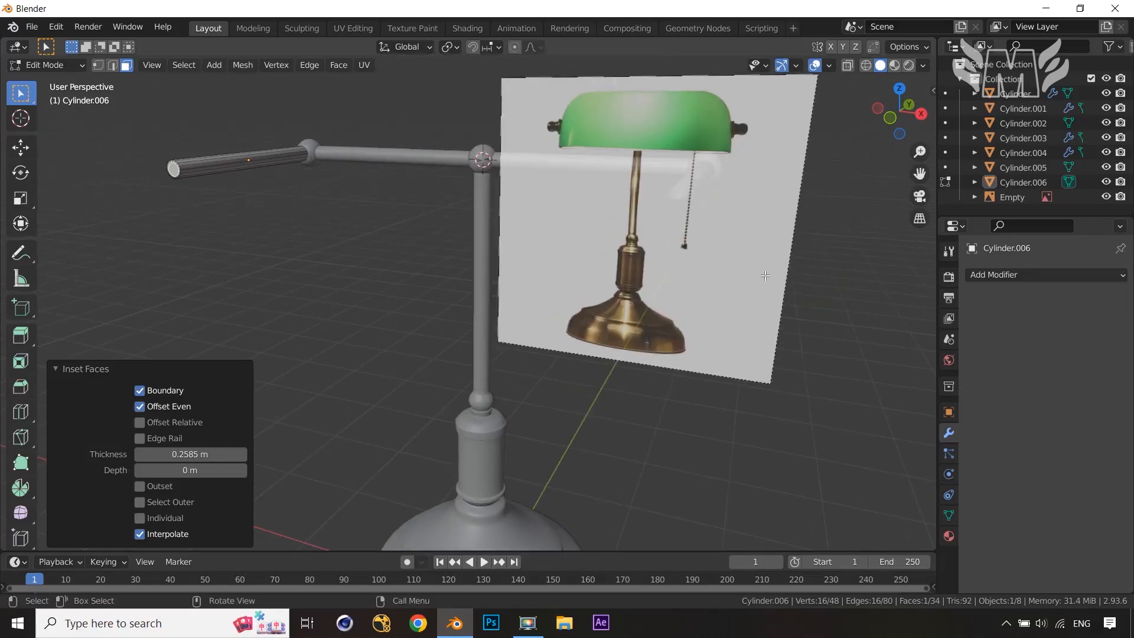
pyautogui.press('Tab')
# Inset the free end face of the forward arm at the crossbar's +X end by 0.1337 m.
pyautogui.click(696, 191)
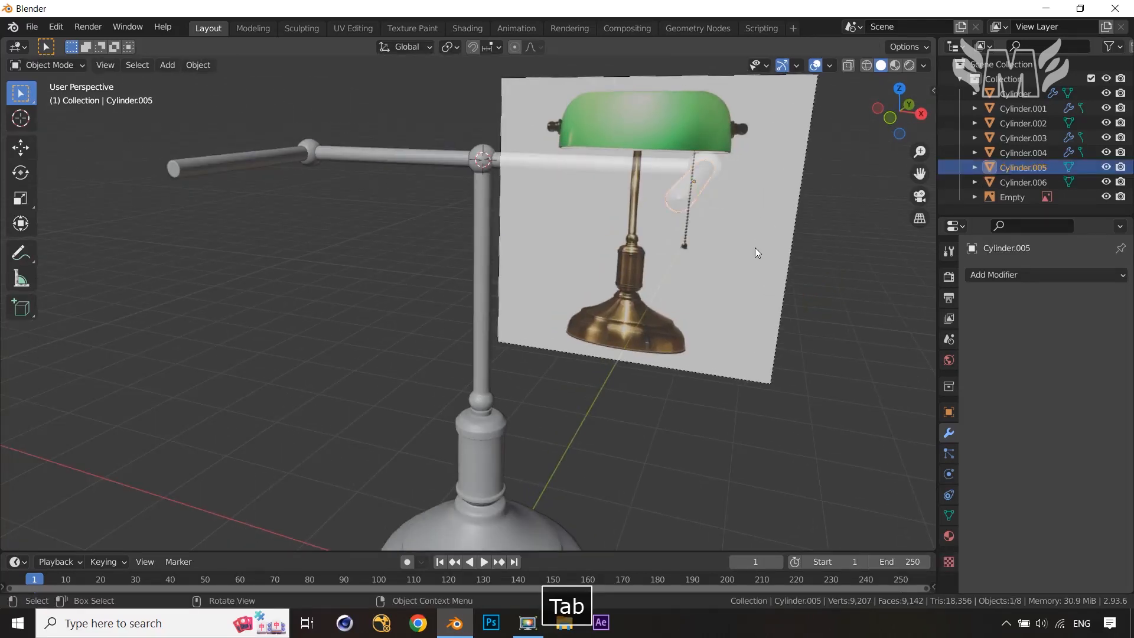
pyautogui.press('Tab')
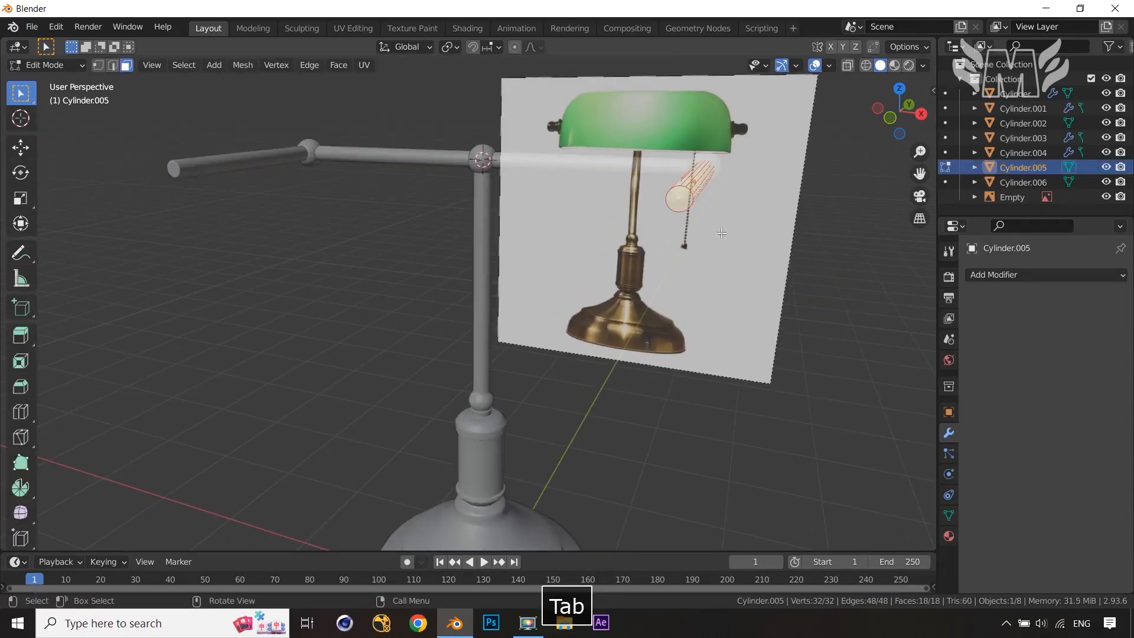
pyautogui.press('3')
pyautogui.click(684, 201)
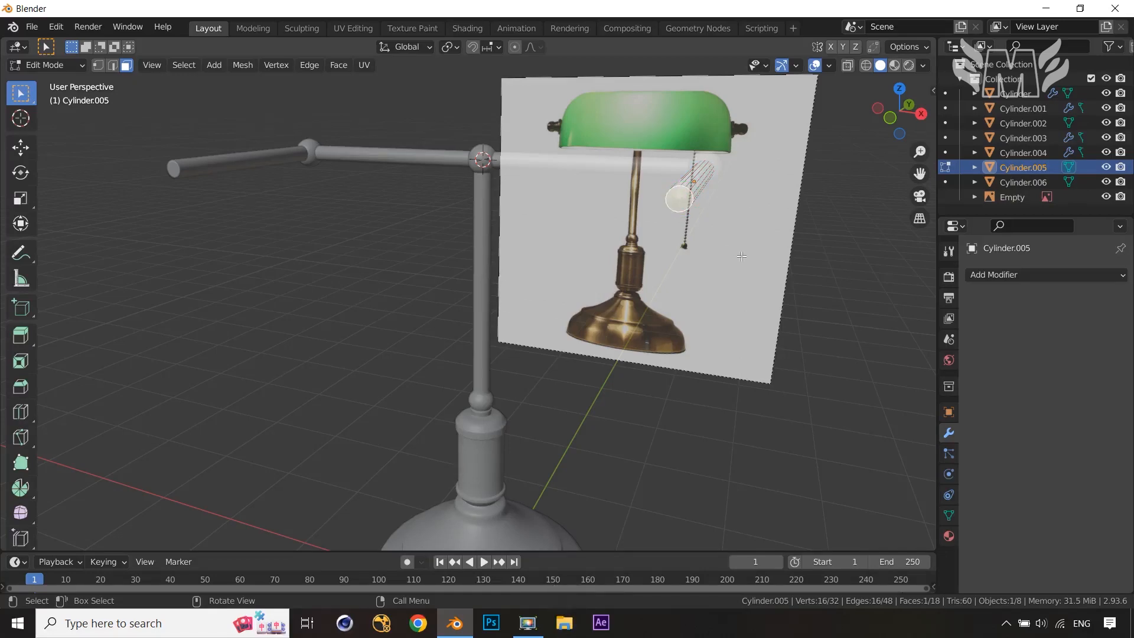
pyautogui.press('i')
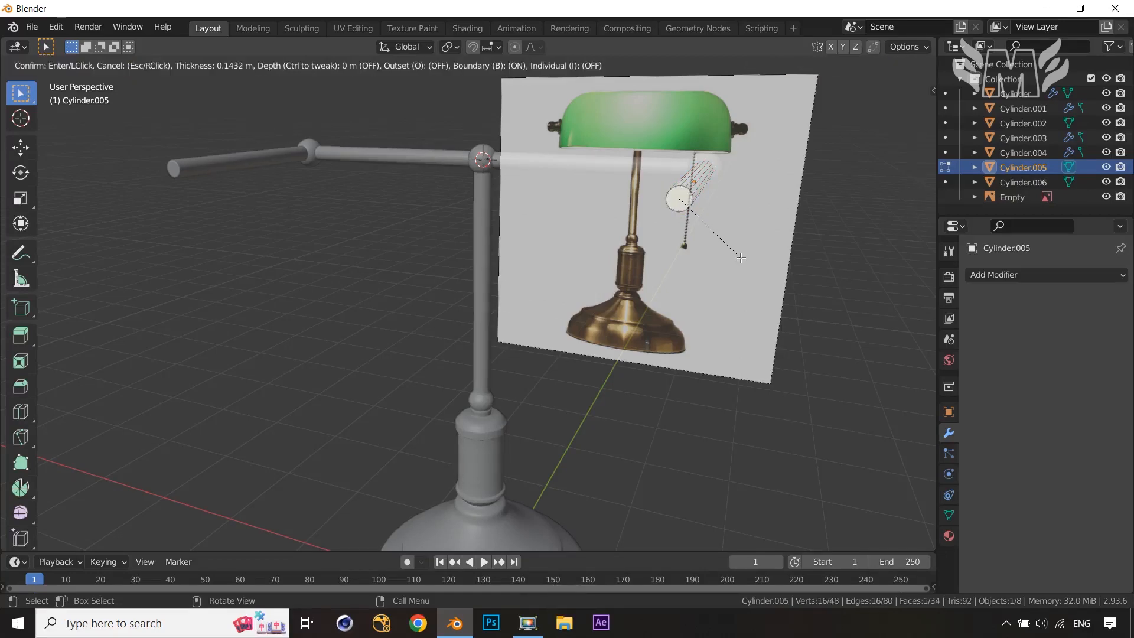
pyautogui.click(735, 258)
pyautogui.moveTo(732, 258); pyautogui.dragTo(671, 277, button='middle')
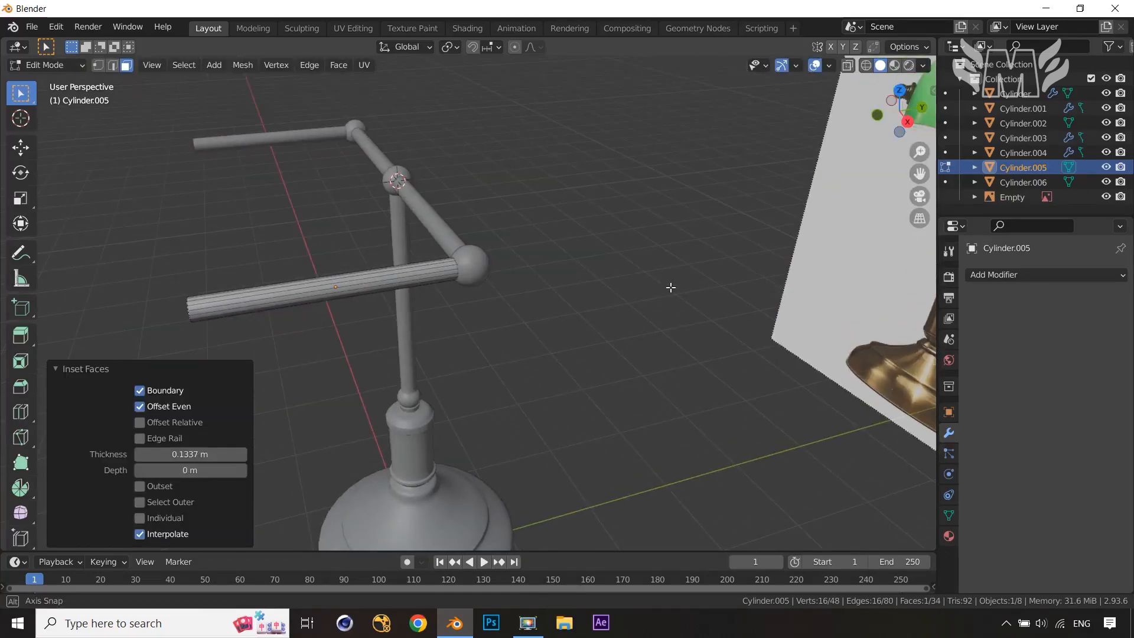
pyautogui.press('Tab')
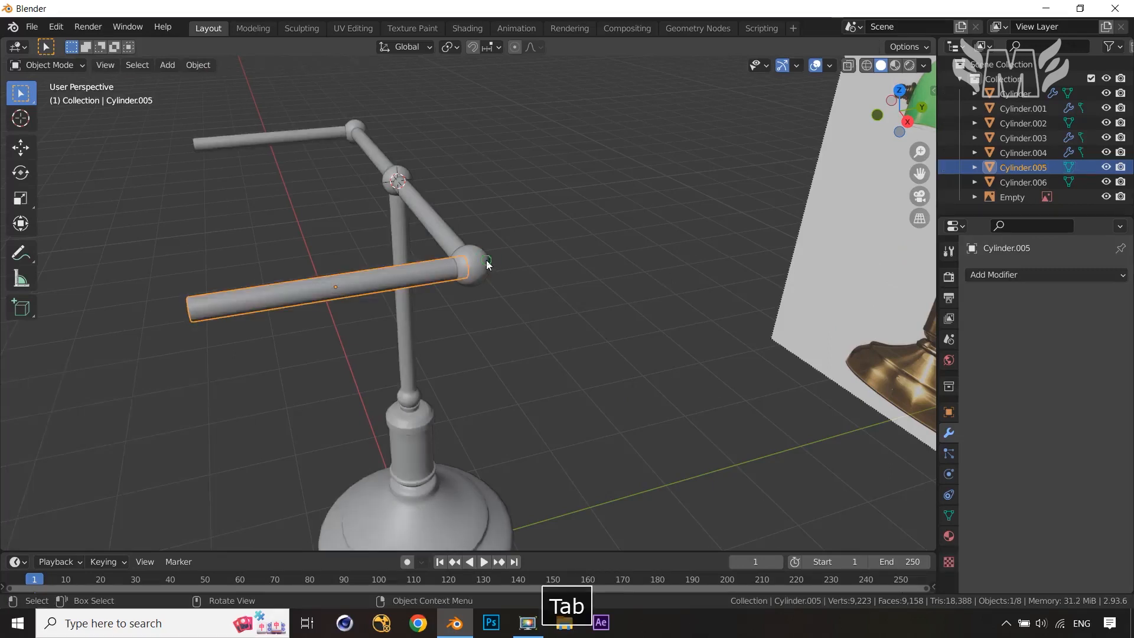
# Hide the two end balls to expose the ends of the crossbar.
pyautogui.click(486, 261)
pyautogui.press('h')
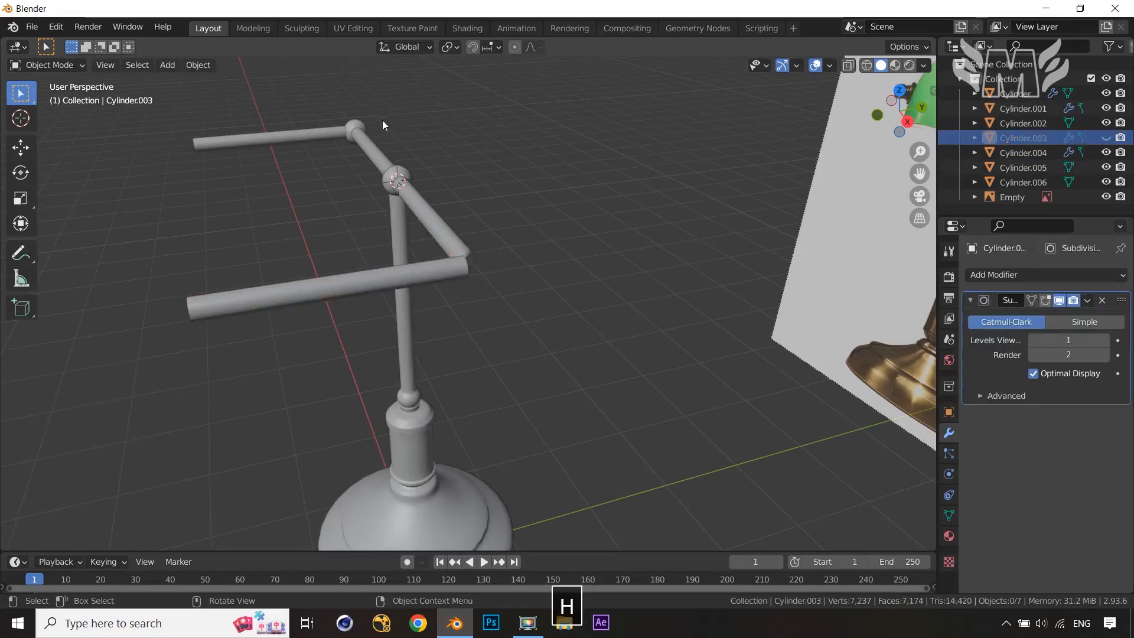
pyautogui.click(351, 130)
pyautogui.press('h')
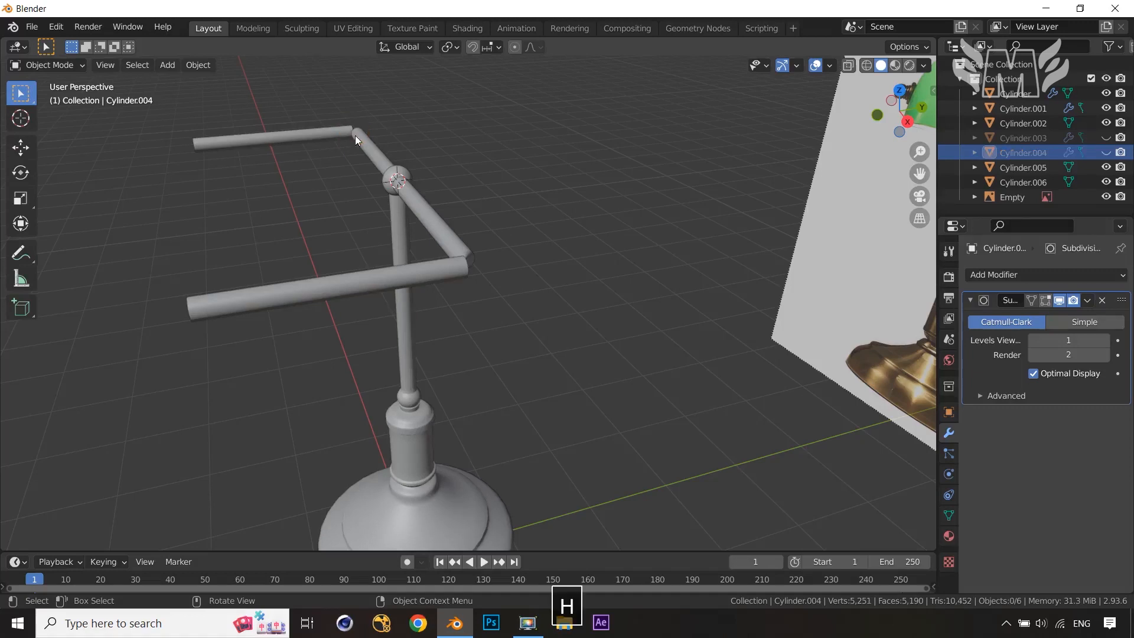
# Inset both end faces of the crossbar by 0.2562 m.
pyautogui.moveTo(462, 302); pyautogui.dragTo(431, 289, button='middle')
pyautogui.click(320, 170)
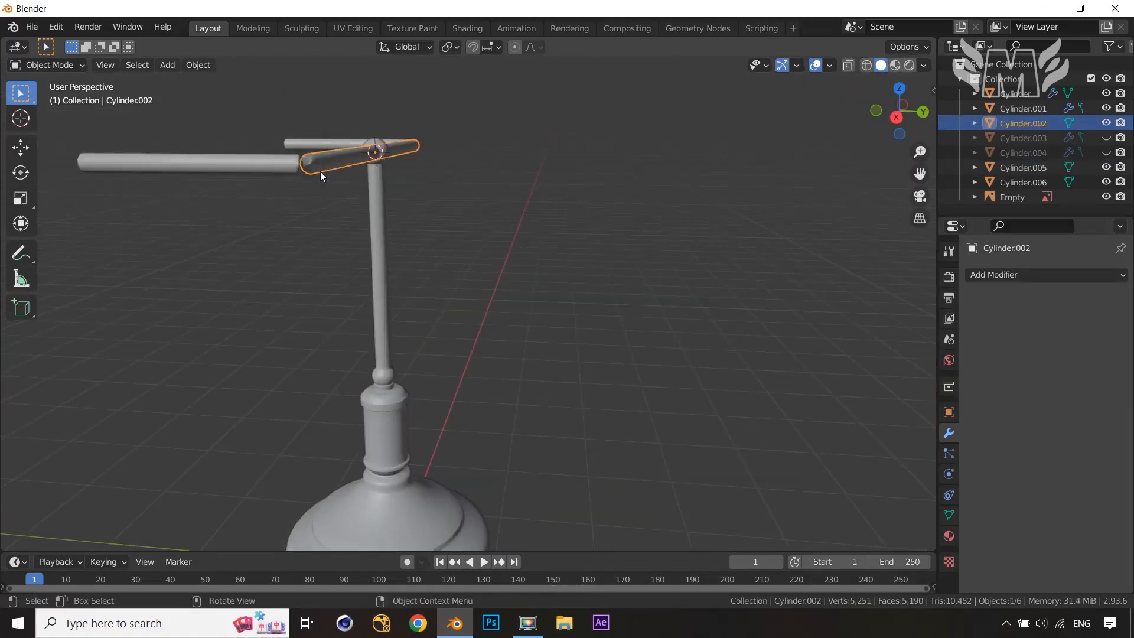
pyautogui.press('Tab')
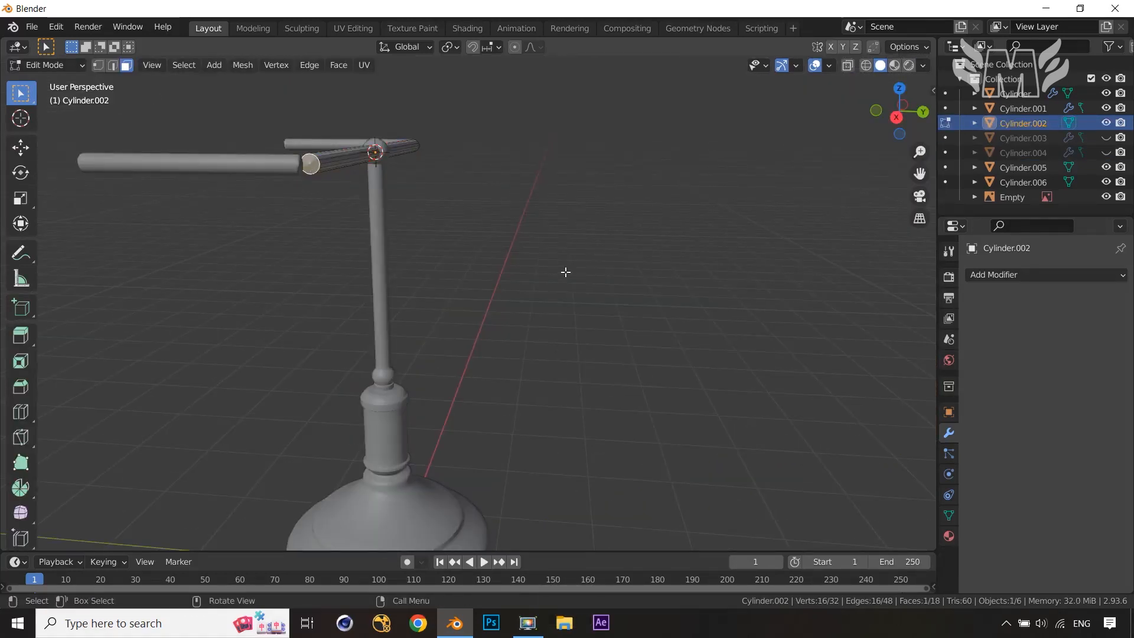
pyautogui.moveTo(568, 274); pyautogui.dragTo(682, 273, button='middle')
pyautogui.keyDown('shift'); pyautogui.click(592, 160); pyautogui.keyUp('shift')
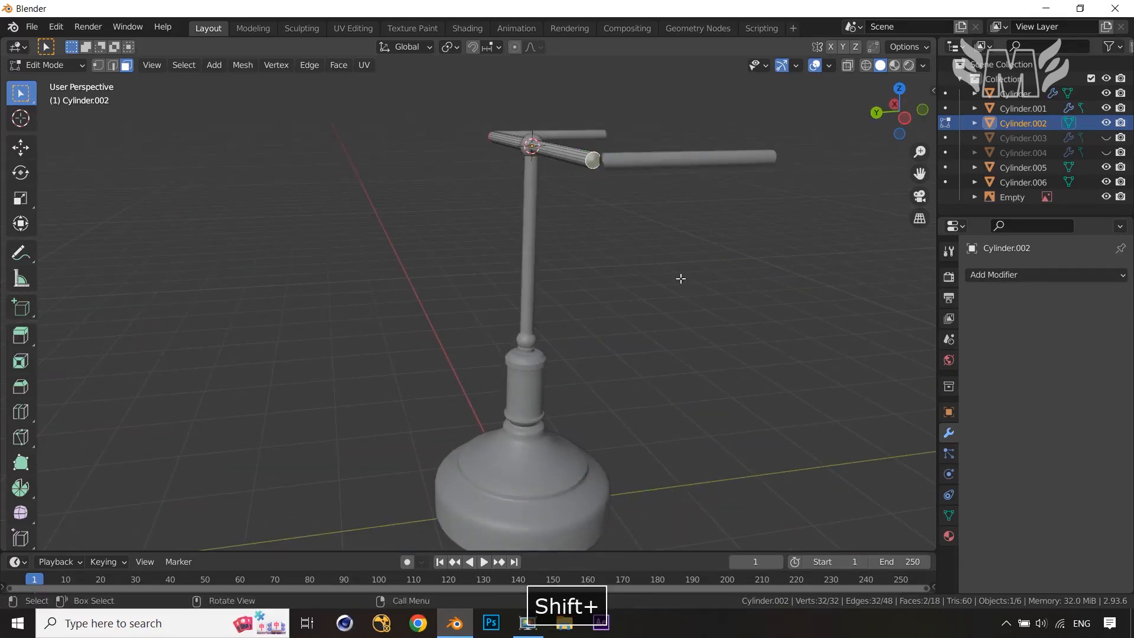
pyautogui.press('i')
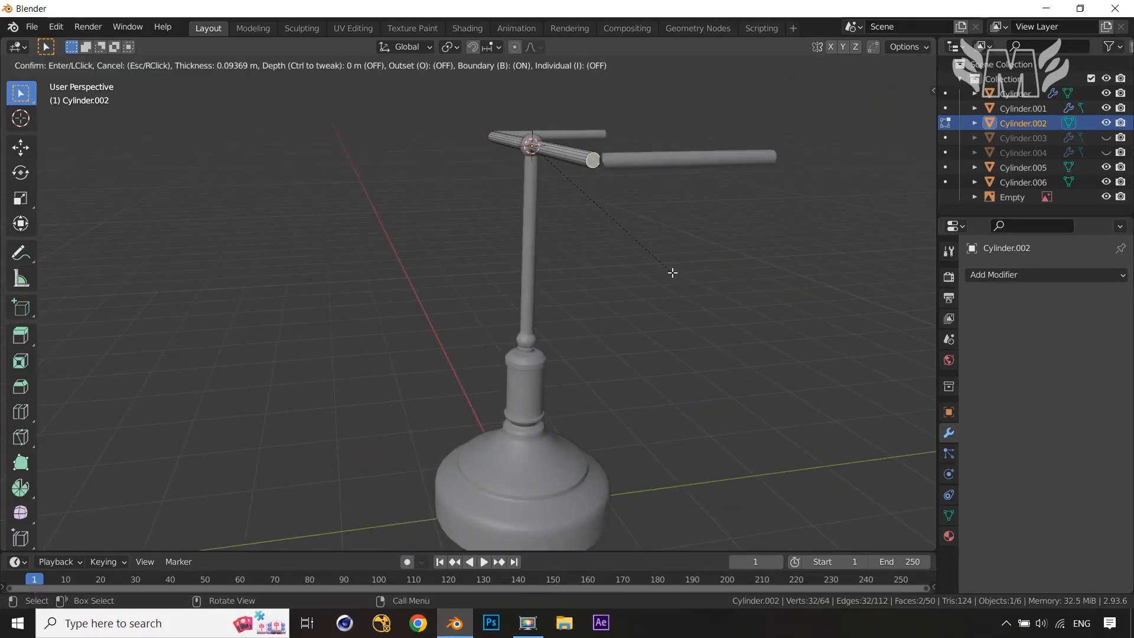
pyautogui.click(662, 263)
pyautogui.press('Tab')
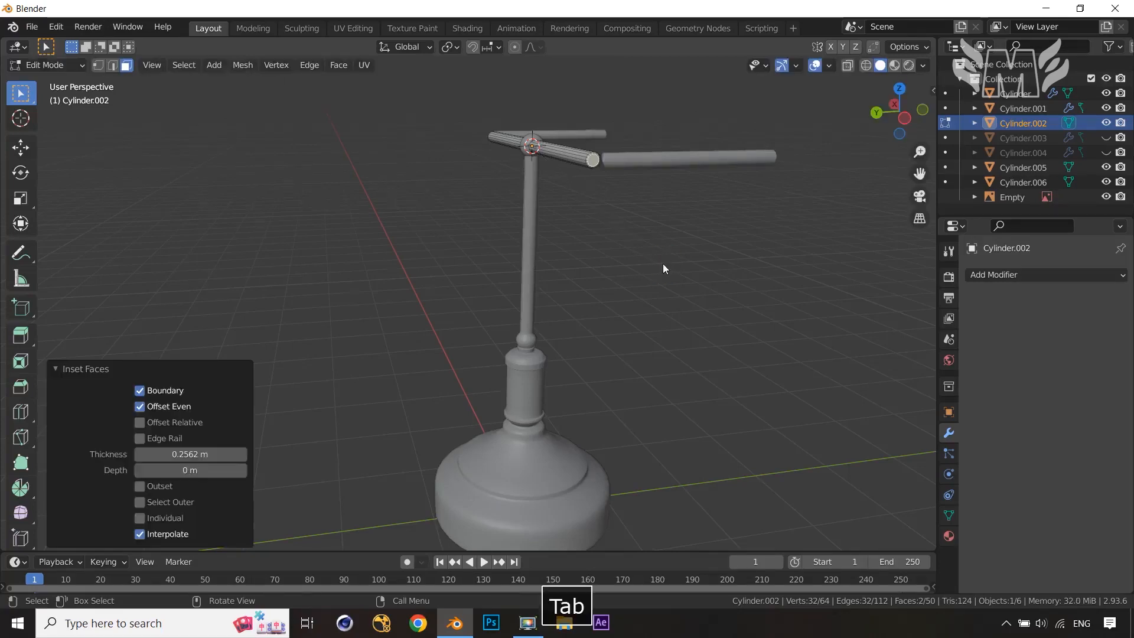
# Unhide the two end balls and clear the selection.
pyautogui.moveTo(692, 269); pyautogui.dragTo(608, 297, button='middle')
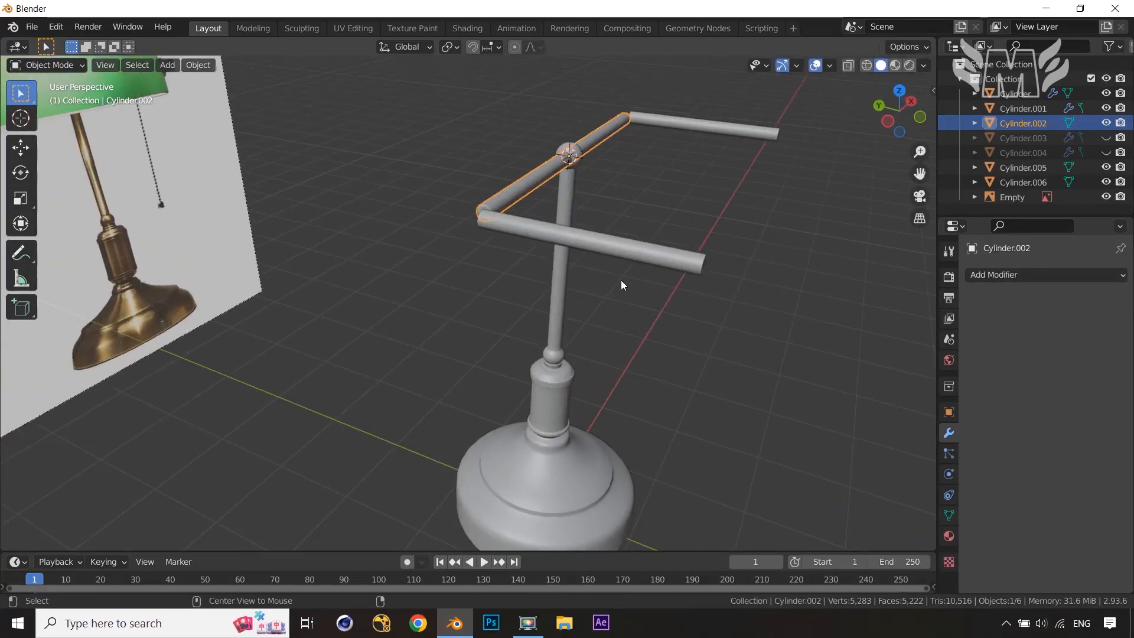
pyautogui.hotkey('alt', 'h')
pyautogui.click(785, 269)
# Examine the green shade and its end knobs in the reference image from the front view.
pyautogui.moveTo(798, 281); pyautogui.dragTo(638, 306, button='middle')
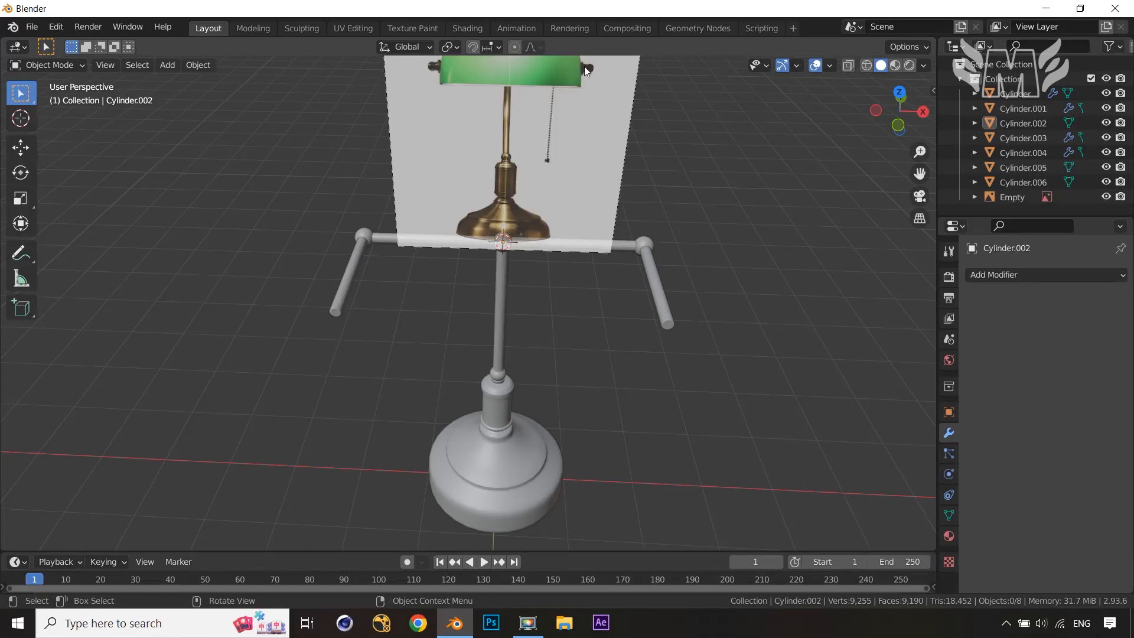
pyautogui.keyDown('shift'); pyautogui.moveTo(652, 108); pyautogui.dragTo(634, 205, button='middle'); pyautogui.keyUp('shift')
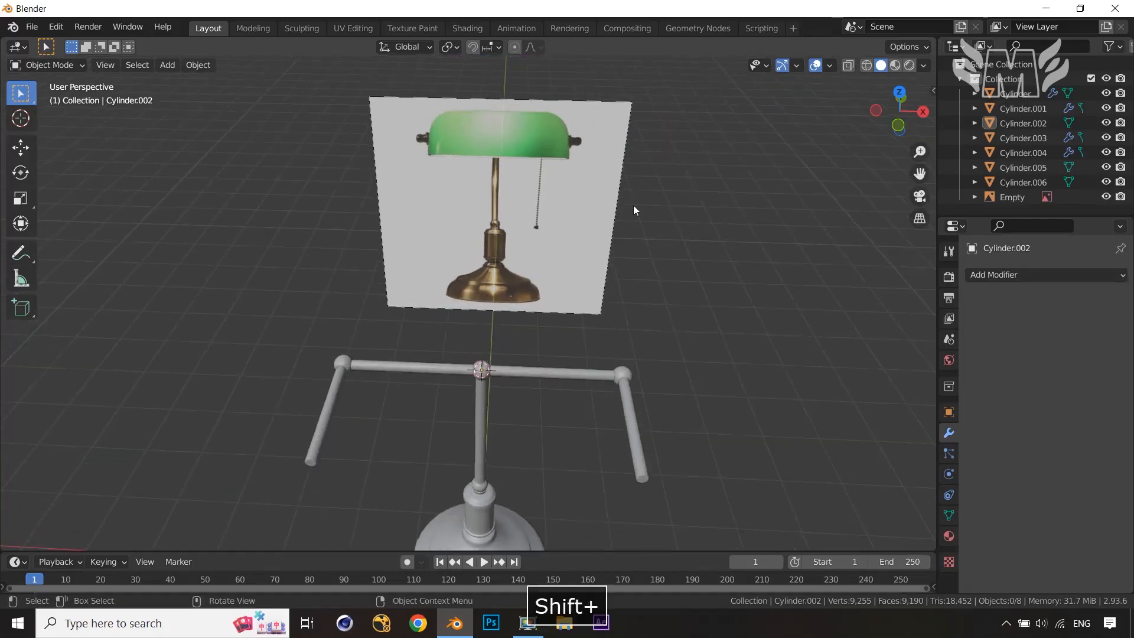
pyautogui.press('1')
pyautogui.scroll(7, 604, 253)
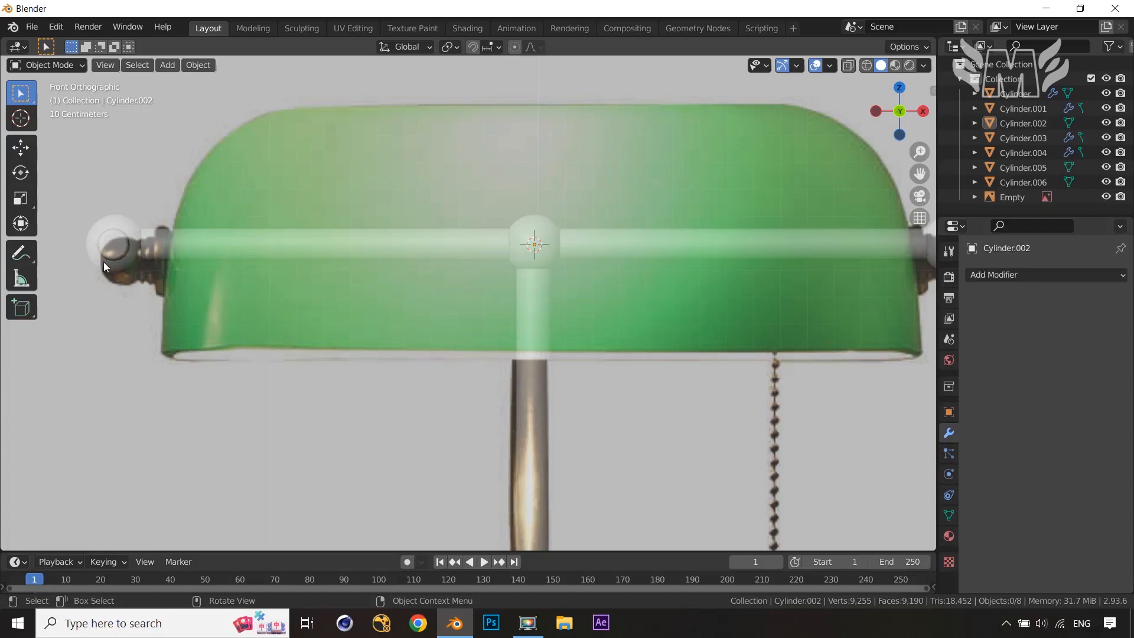
# Add a 16-vertex cylinder with a 1 m radius and 2 m depth at the junction on top of the lamp's stem.
pyautogui.scroll(-8, 495, 310)
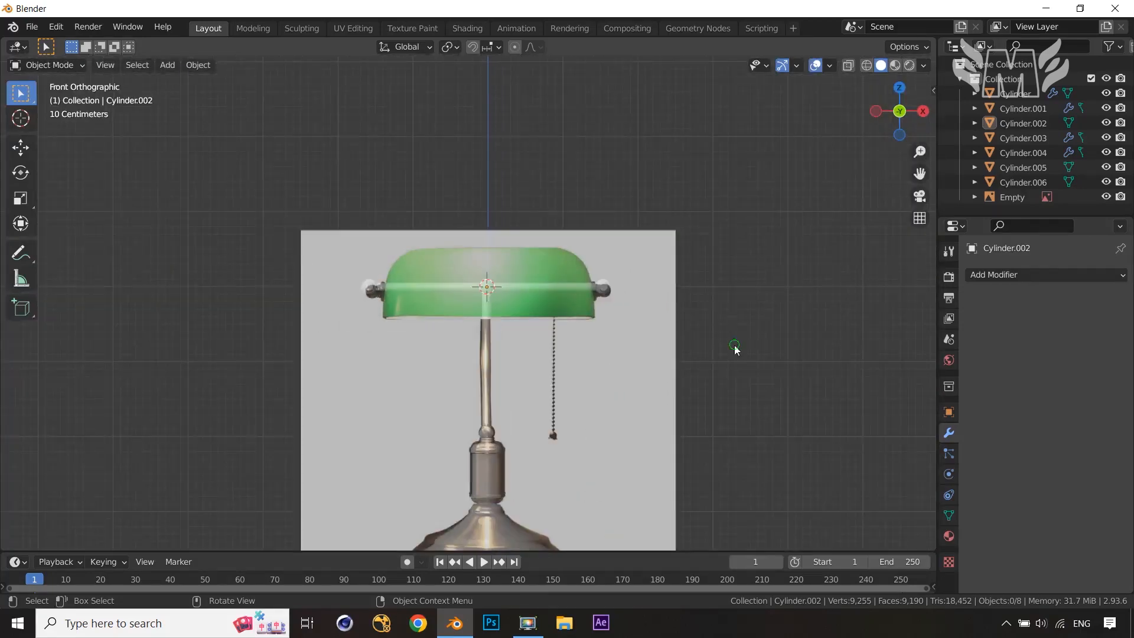
pyautogui.moveTo(734, 347); pyautogui.dragTo(594, 448, button='middle')
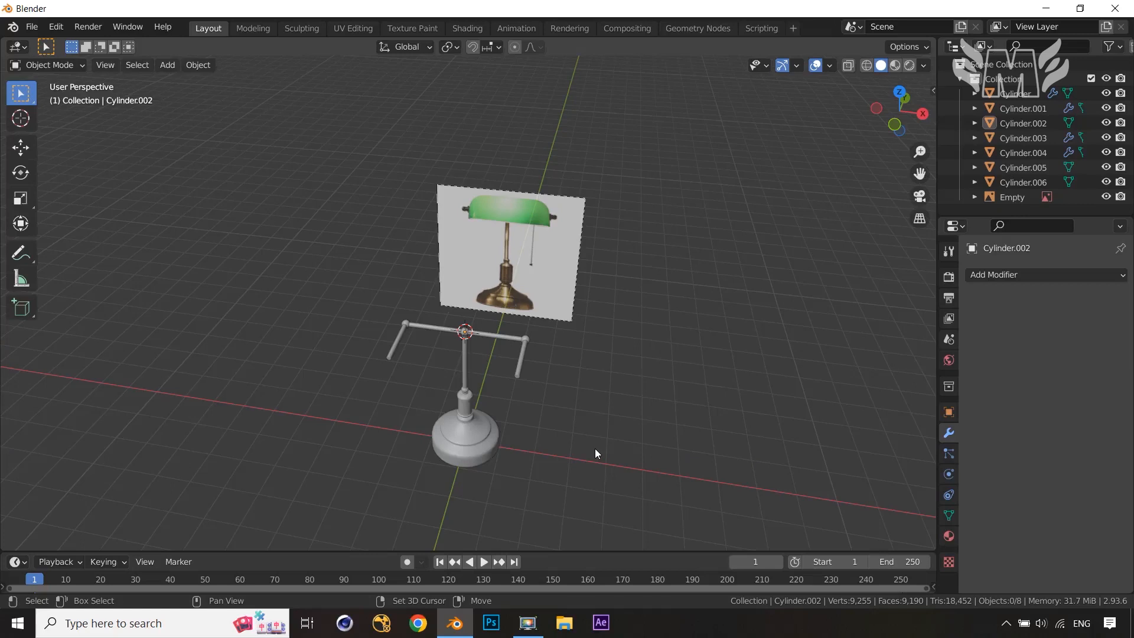
pyautogui.hotkey('shift', 'a')
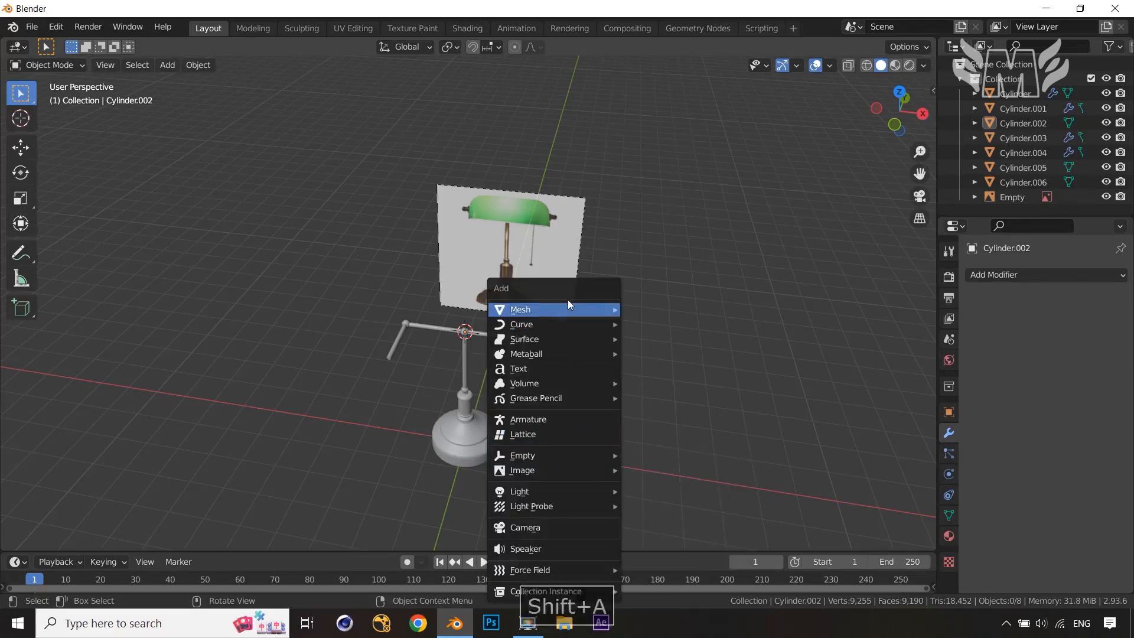
pyautogui.moveTo(581, 308)
pyautogui.click(672, 386)
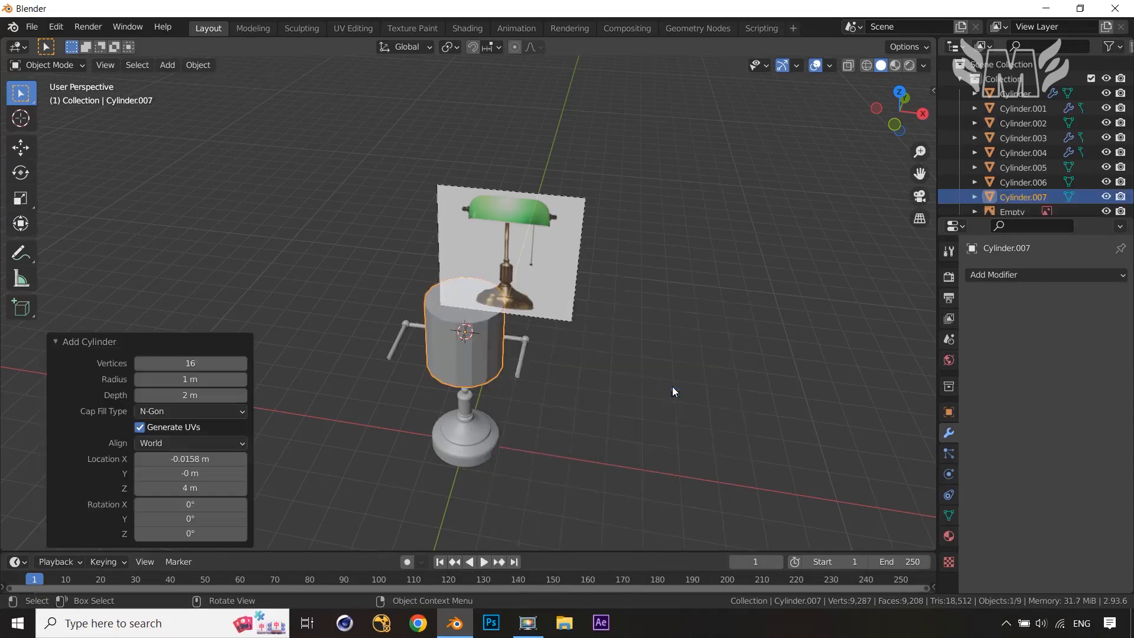
# Rotate the new cylinder 90° about the Y axis so it lies along the crossbar.
pyautogui.moveTo(647, 413); pyautogui.dragTo(656, 400, button='middle')
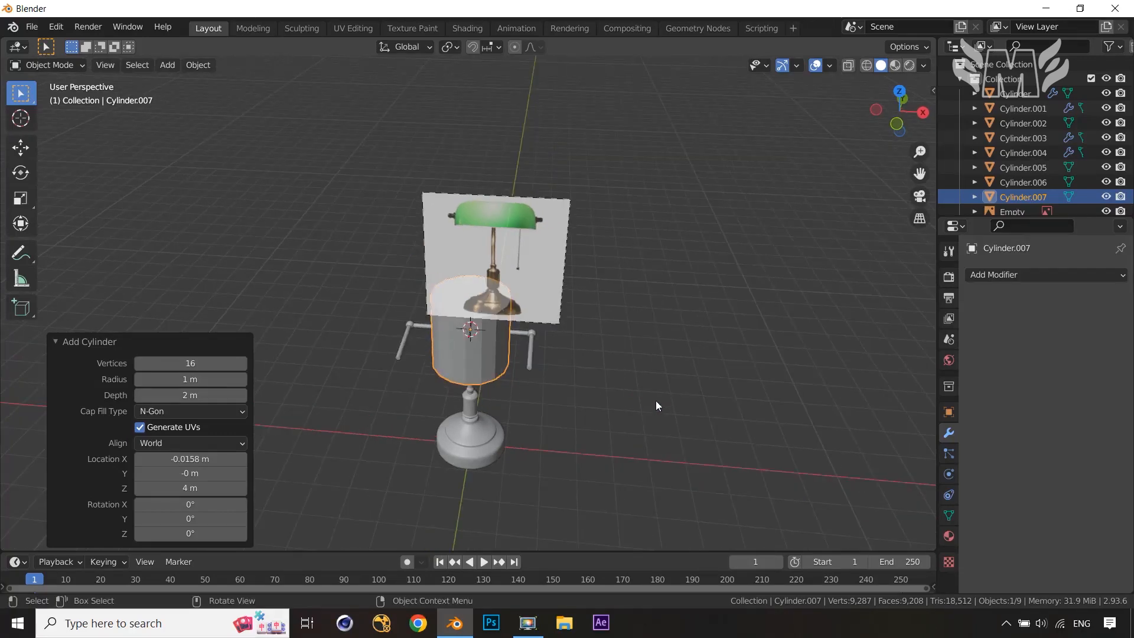
pyautogui.press('r')
pyautogui.write('y')
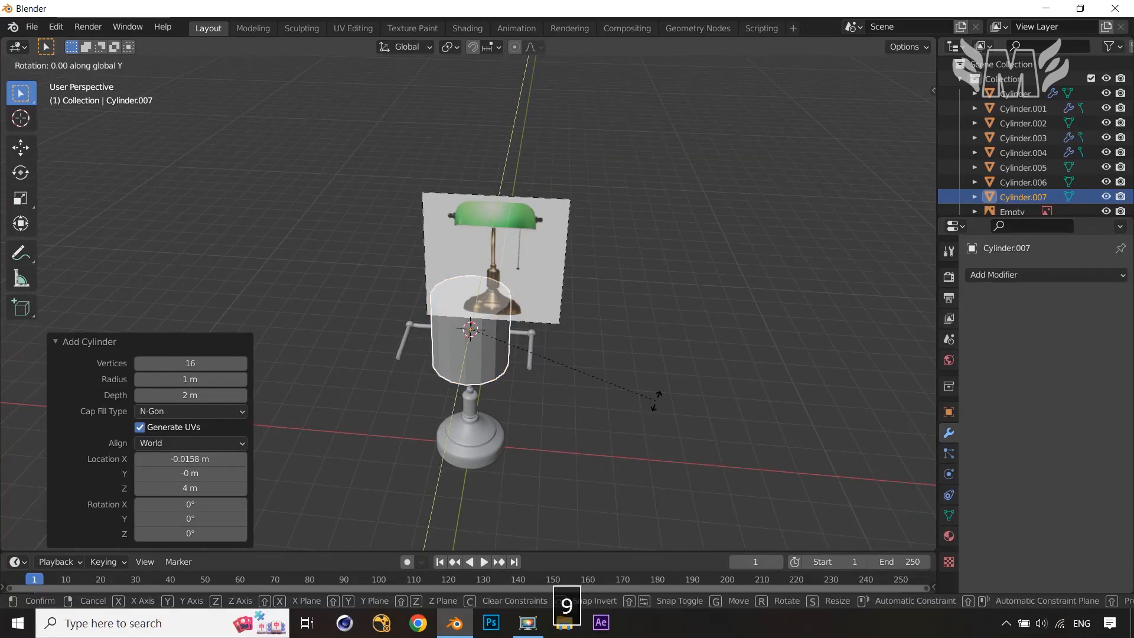
pyautogui.write('90')
pyautogui.click(668, 415)
# Scale the new cylinder down uniformly by about 0.127, followed by about 0.314, to make it a tiny connector.
pyautogui.press('s')
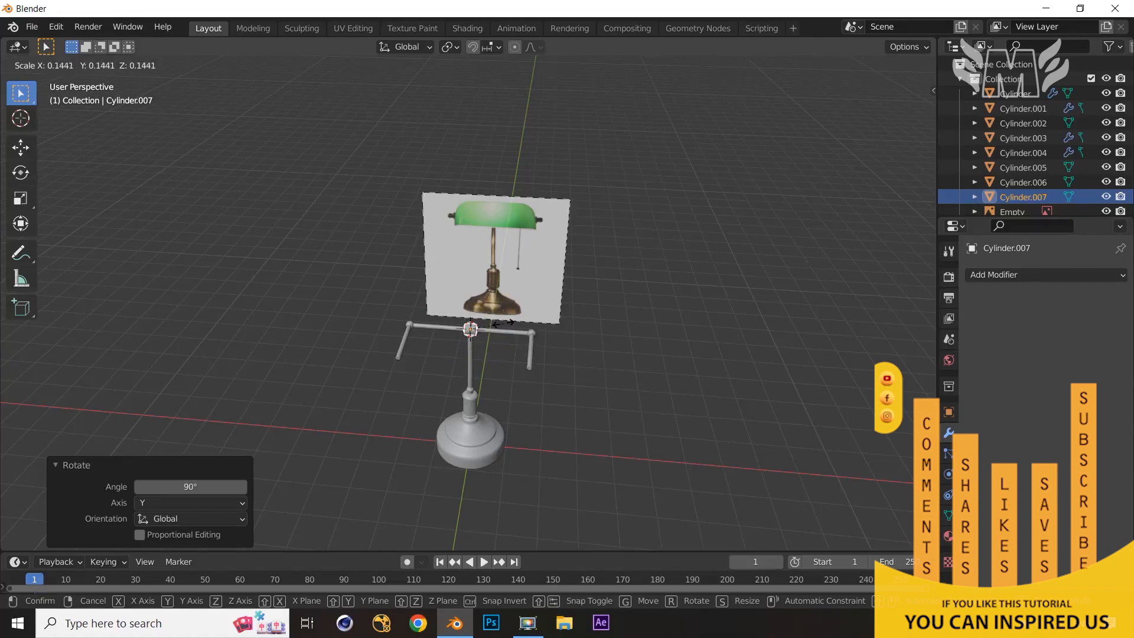
pyautogui.click(499, 323)
pyautogui.scroll(8, 516, 350)
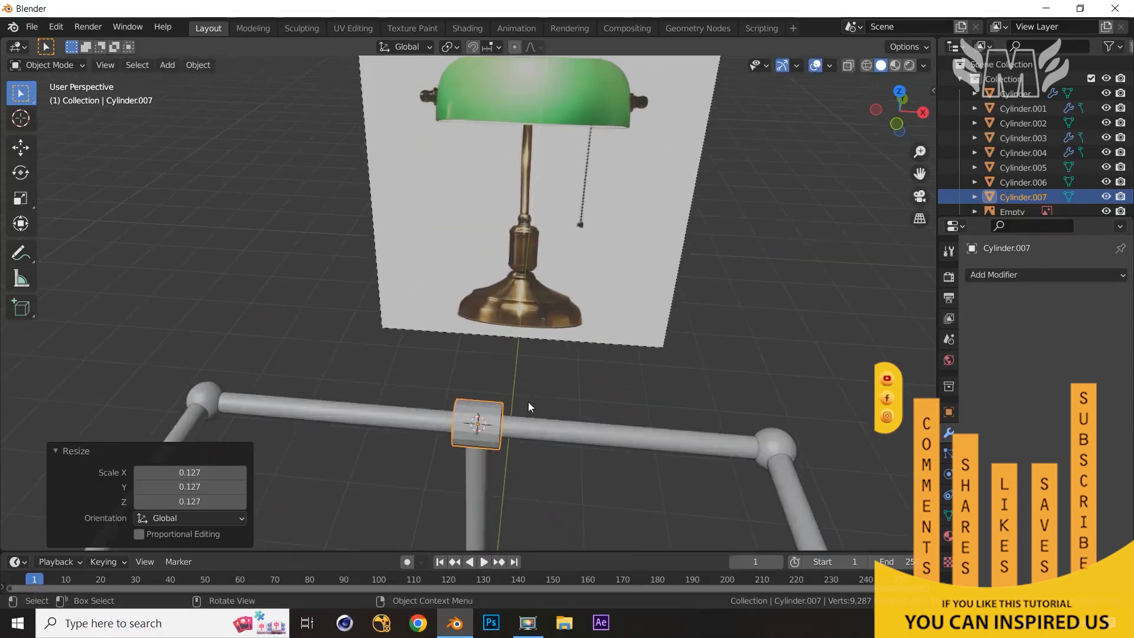
pyautogui.moveTo(528, 402); pyautogui.dragTo(531, 334, button='middle')
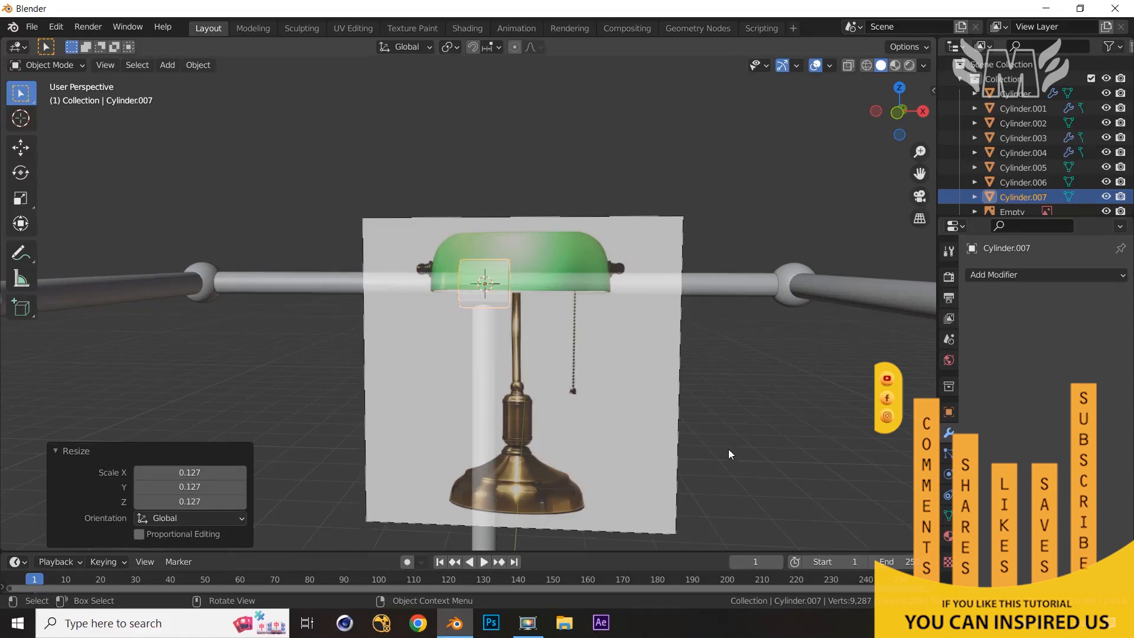
pyautogui.press('s')
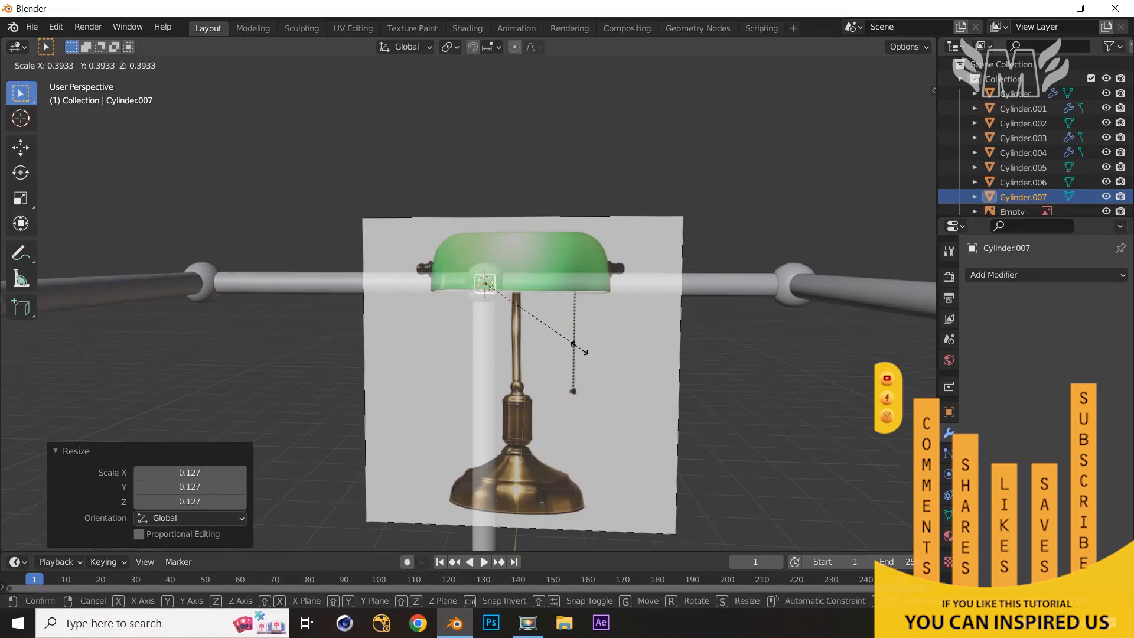
pyautogui.click(563, 340)
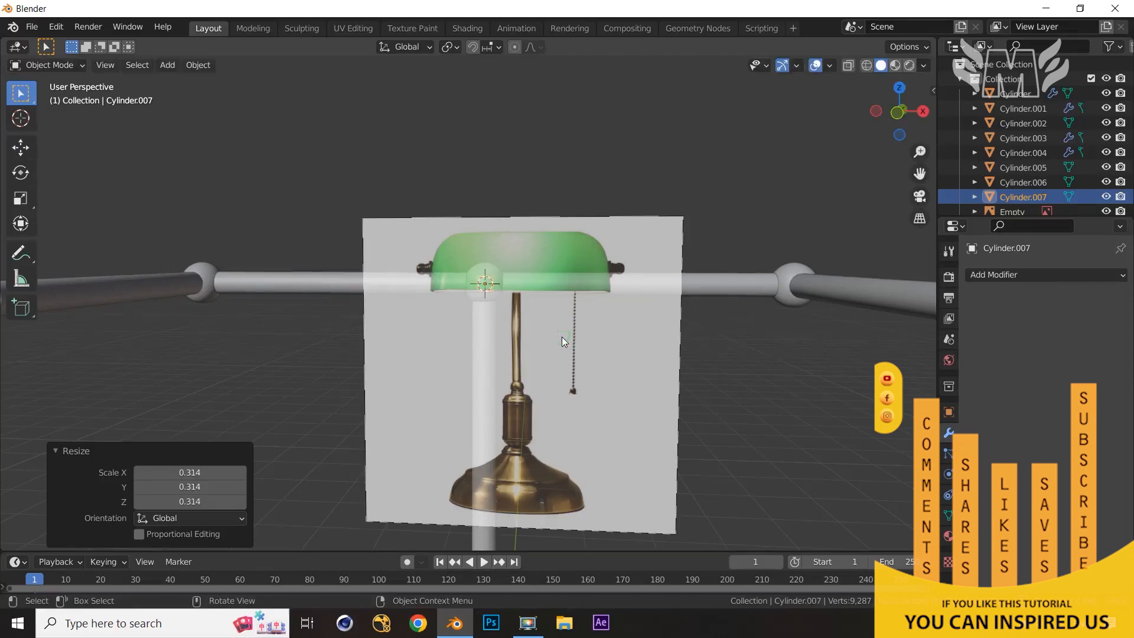
# Move the small cylinder about -1.326 m along Y and 1.458 m along X, beside the right arm's free end.
pyautogui.moveTo(562, 339); pyautogui.dragTo(576, 400, button='middle')
pyautogui.press('KP_7')
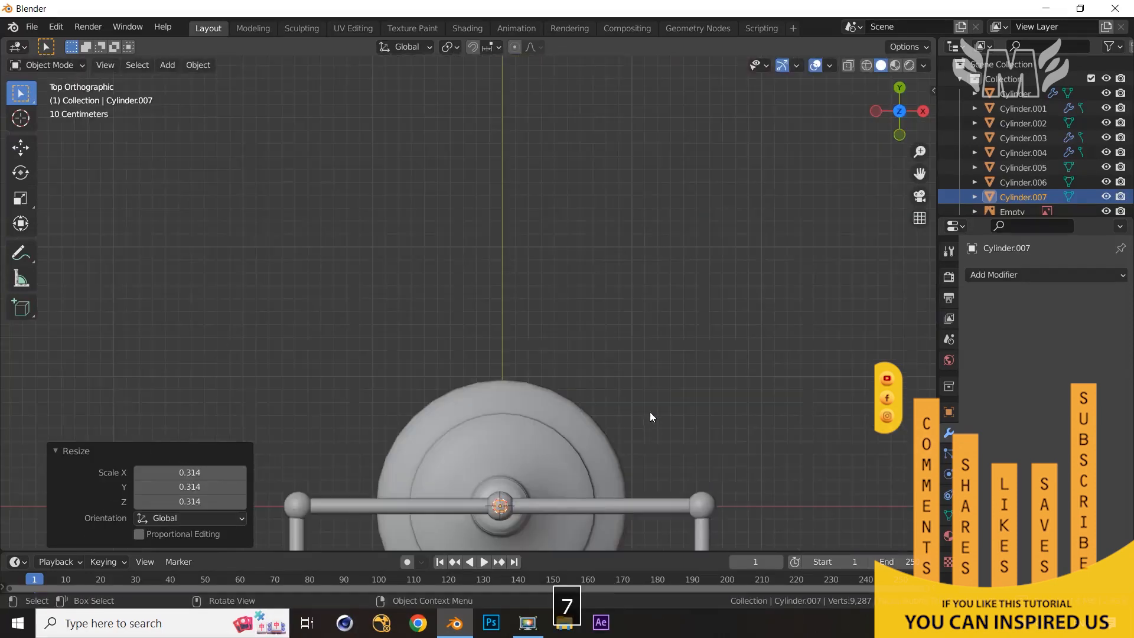
pyautogui.keyDown('shift'); pyautogui.moveTo(664, 192); pyautogui.dragTo(664, 181, button='middle'); pyautogui.keyUp('shift')
pyautogui.press('g')
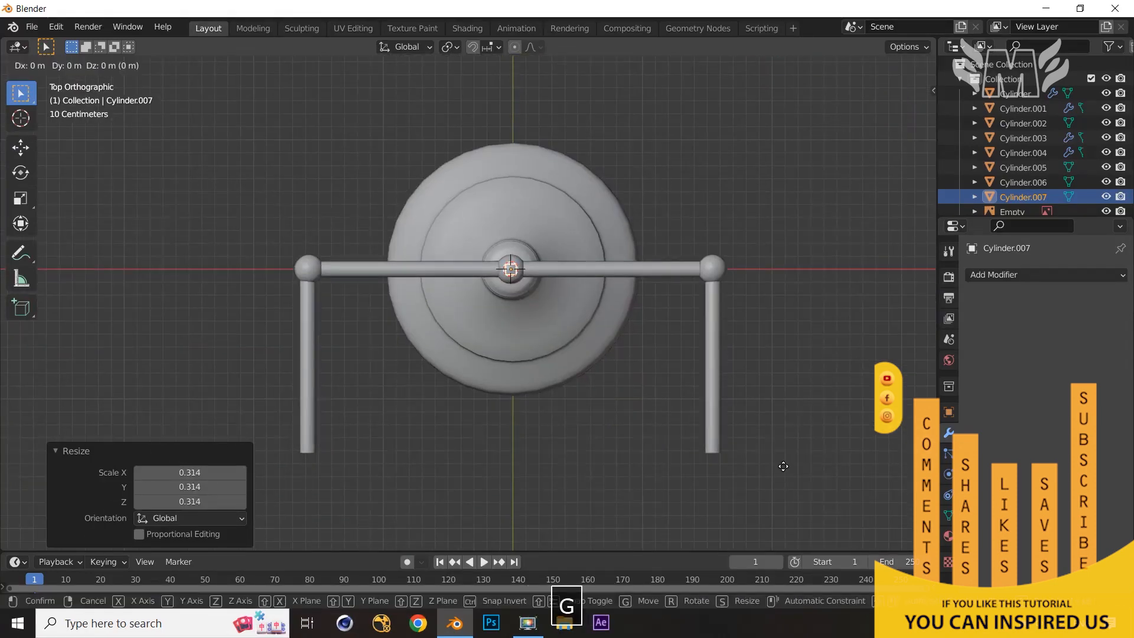
pyautogui.press('y')
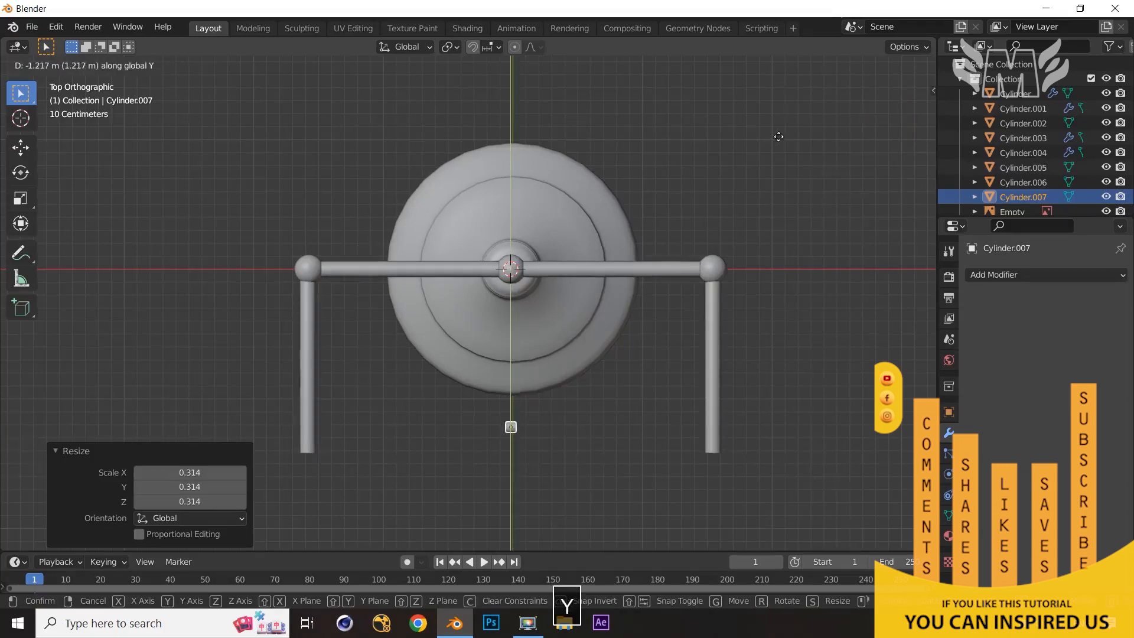
pyautogui.click(775, 146)
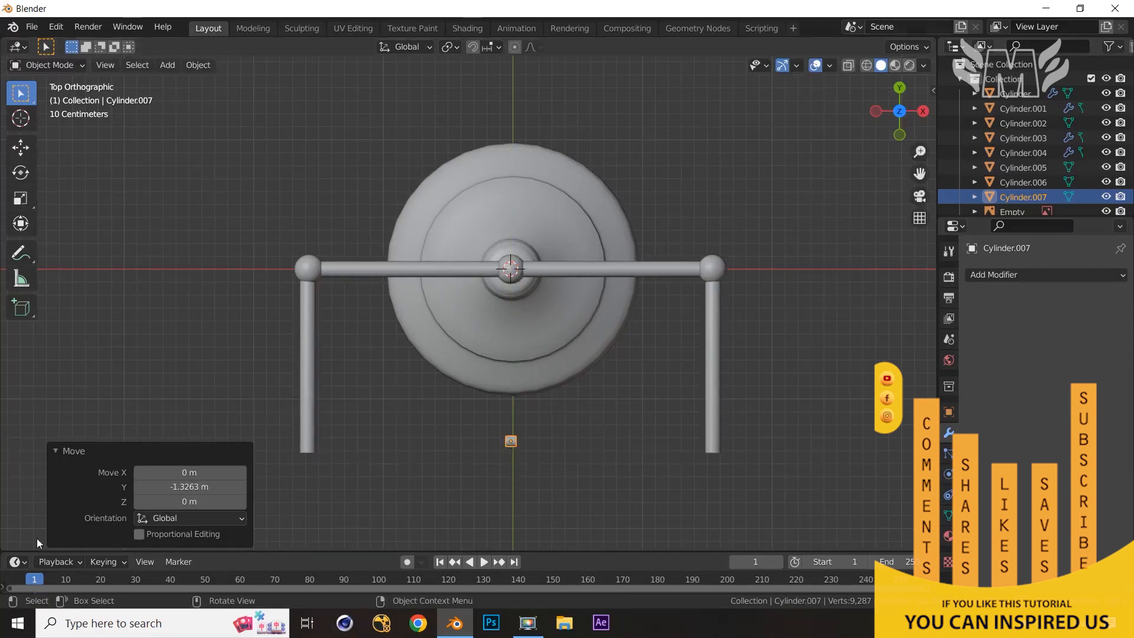
pyautogui.press('g')
pyautogui.press('x')
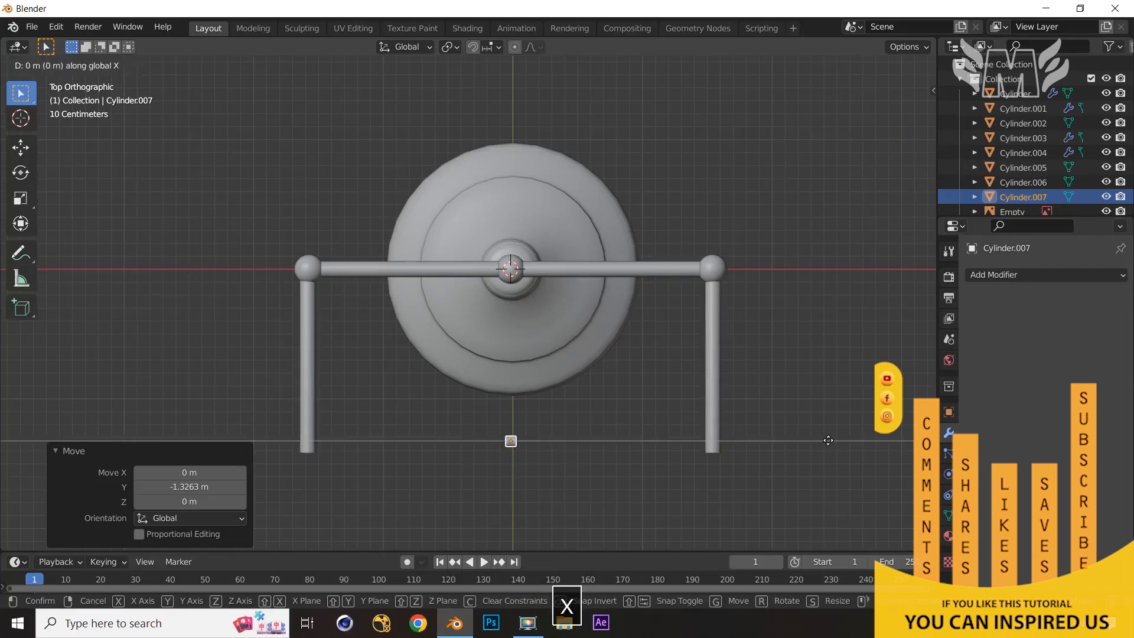
pyautogui.click(84, 452)
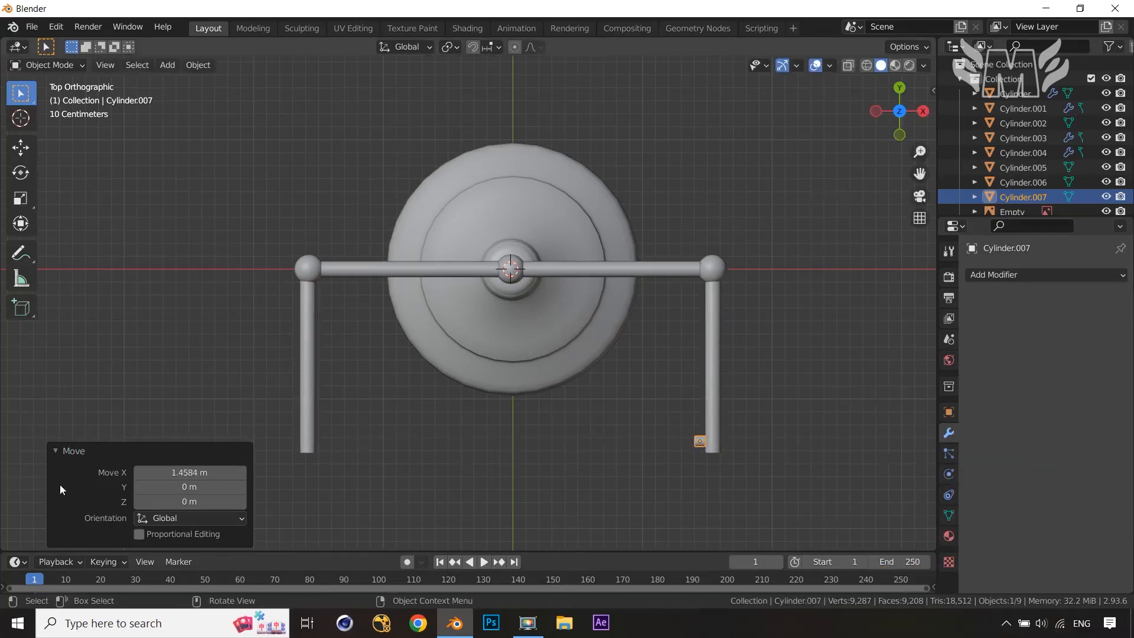
# Duplicate both crossbar end balls and move the copies about -1.445 m along Y to the arms' free ends.
pyautogui.click(721, 270)
pyautogui.keyDown('shift'); pyautogui.click(300, 266); pyautogui.keyUp('shift')
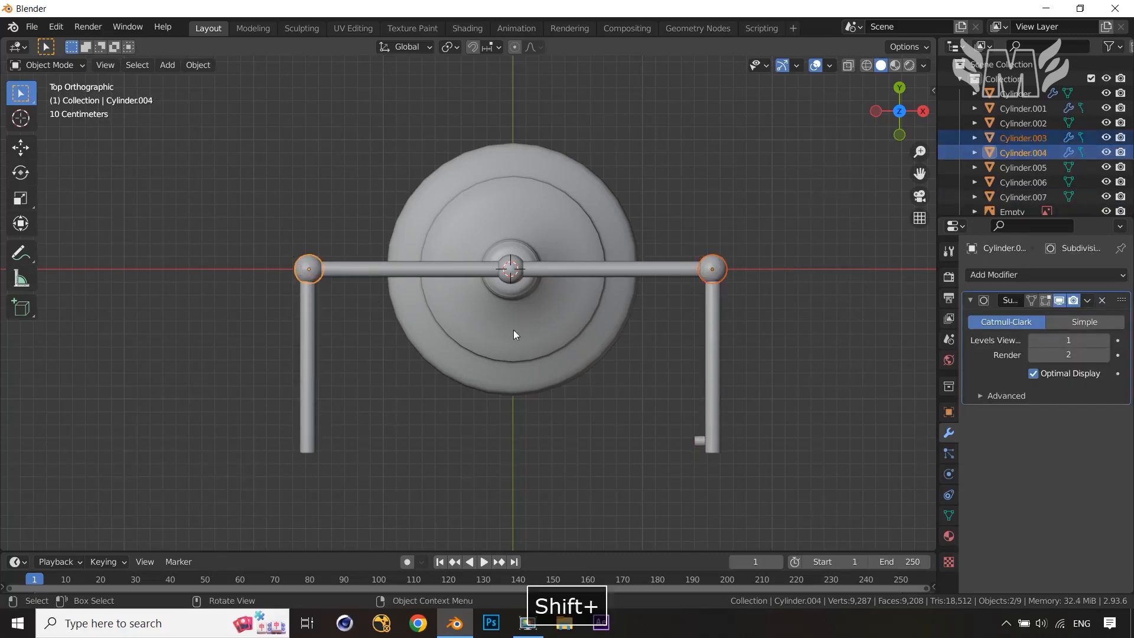
pyautogui.hotkey('shift', 'd')
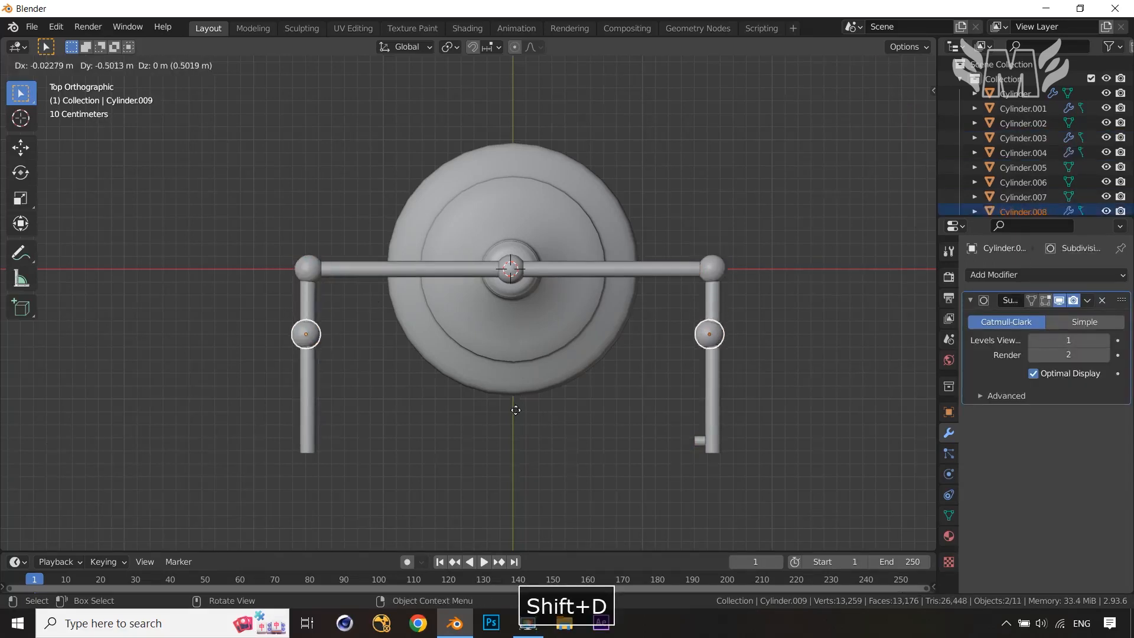
pyautogui.press('y')
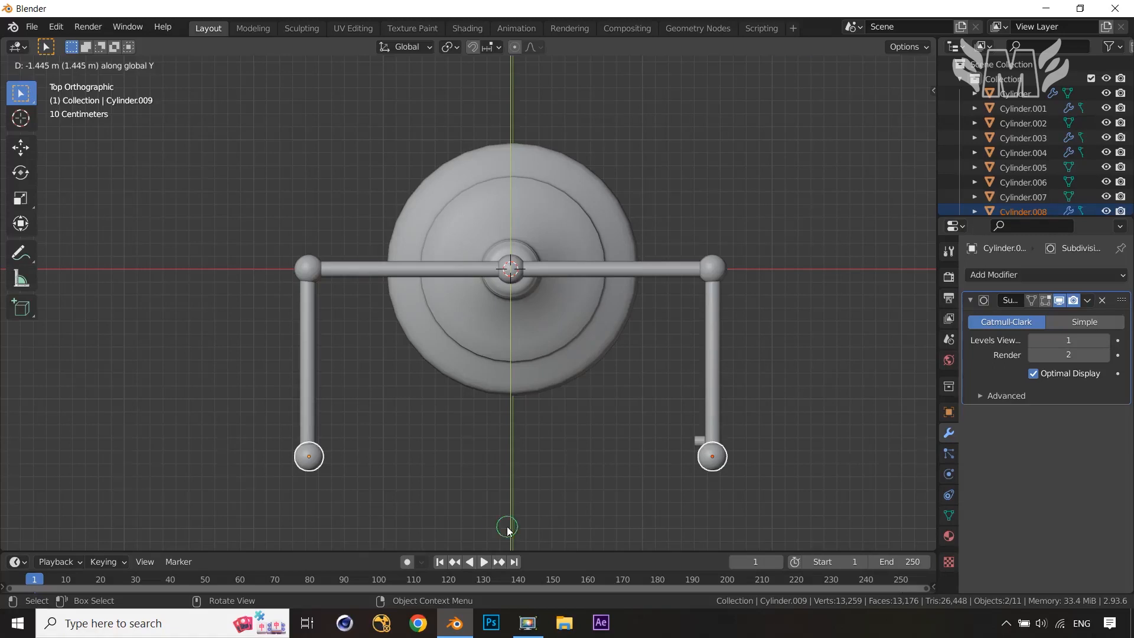
pyautogui.click(508, 530)
# Shift the ball at the left arm's free end about -0.014 m along X to centre it on the arm.
pyautogui.click(311, 469)
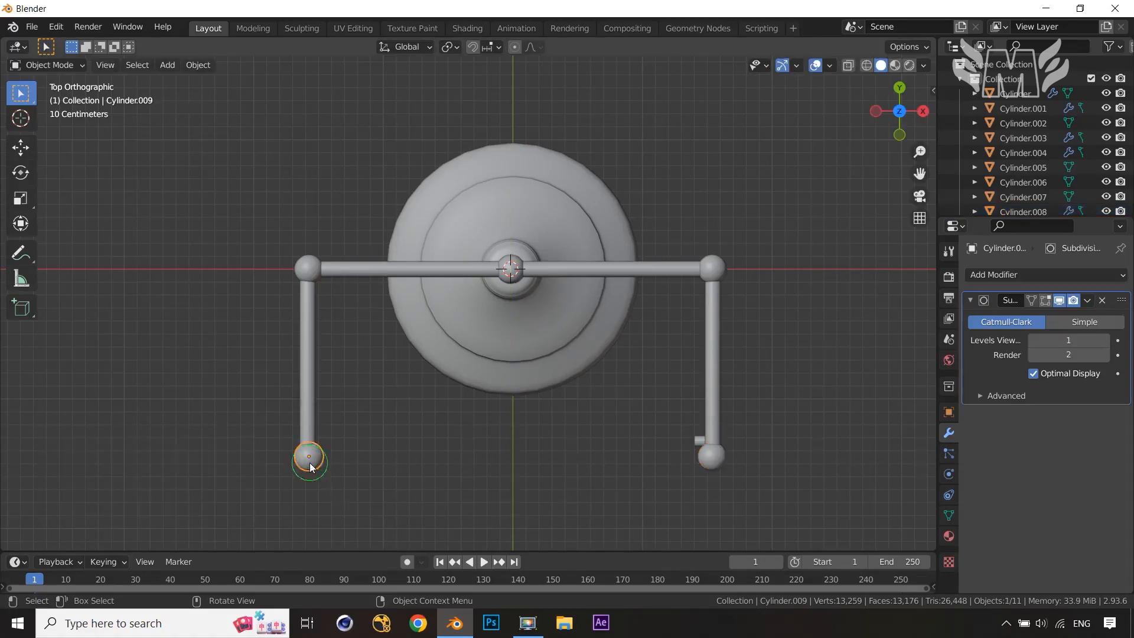
pyautogui.press('g')
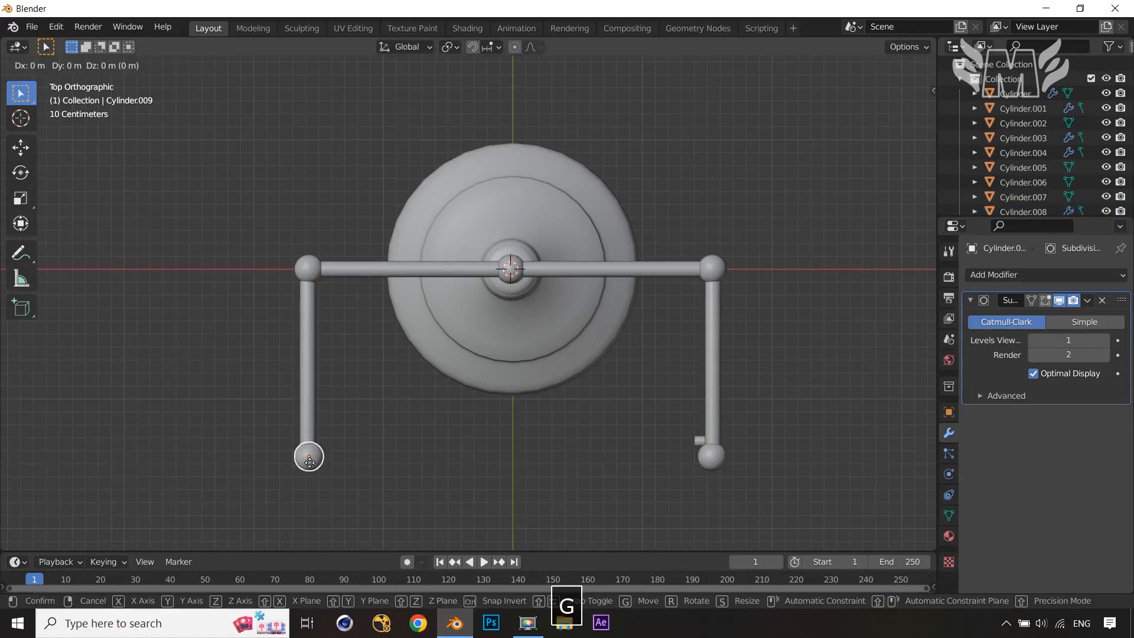
pyautogui.press('x')
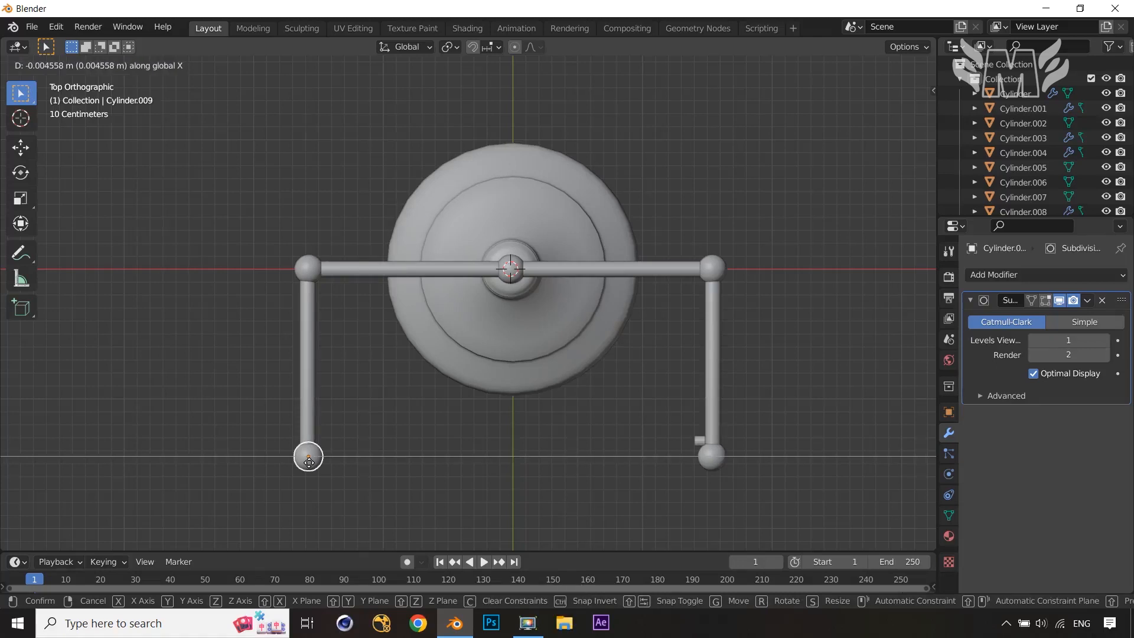
pyautogui.click(309, 467)
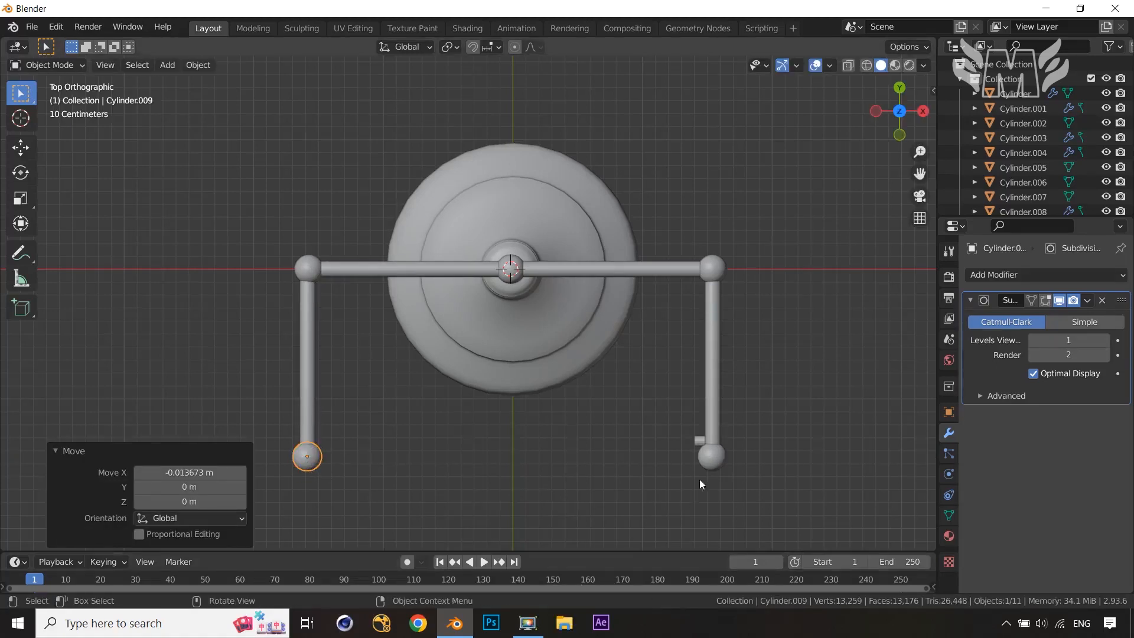
# Scale the small cylinder up by about 1.344 and move it about -0.114 m along Y to line up with the ball.
pyautogui.click(699, 440)
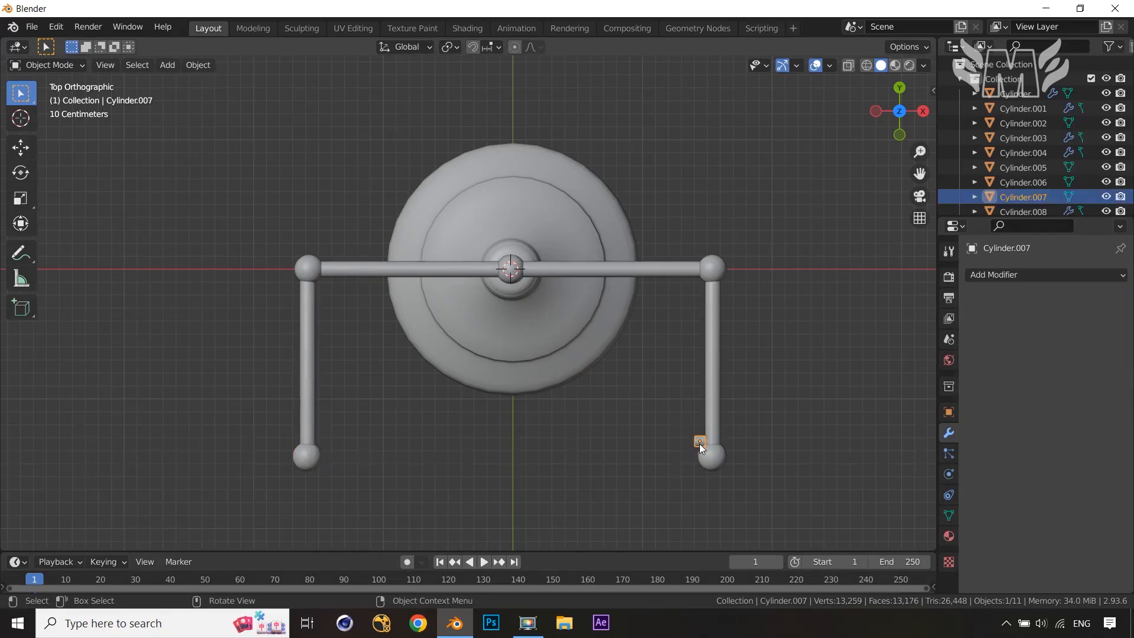
pyautogui.press('s')
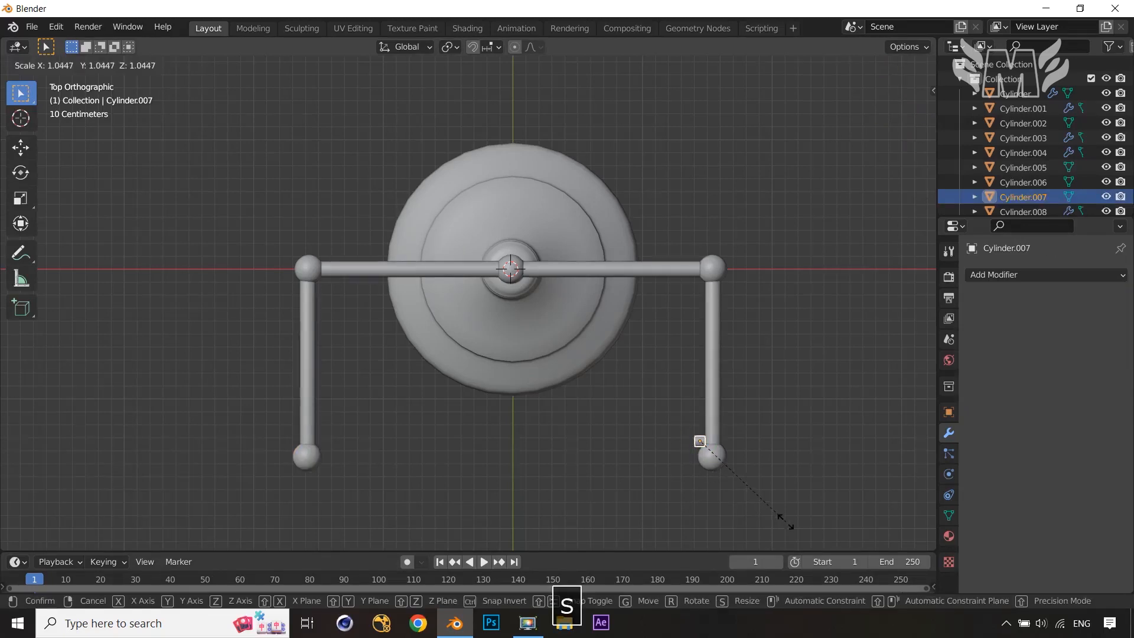
pyautogui.click(821, 534)
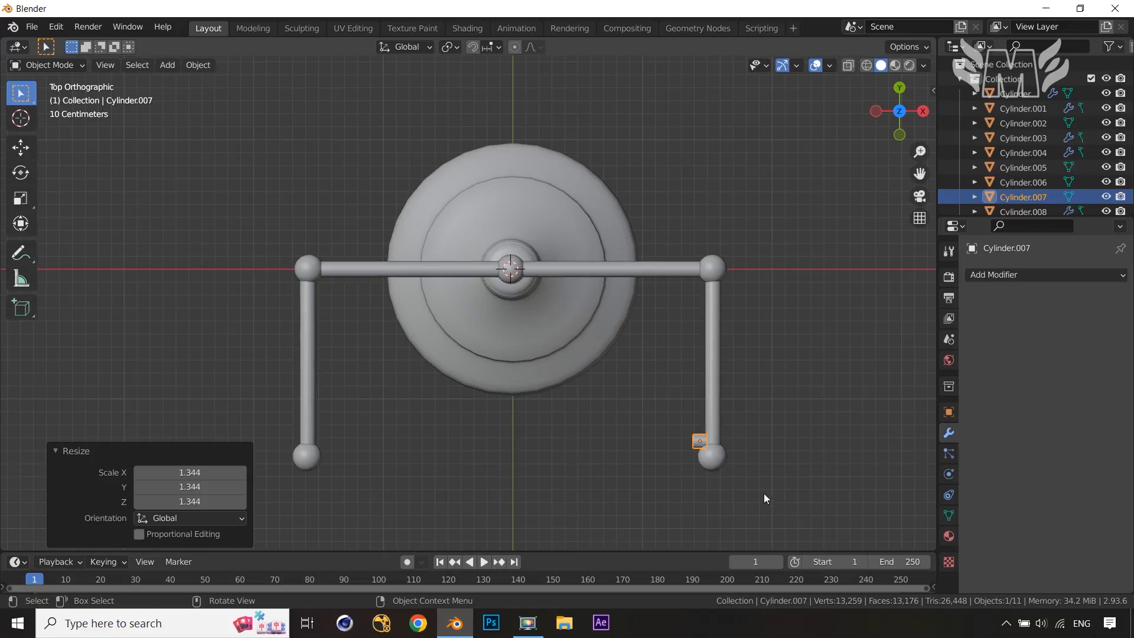
pyautogui.press('g')
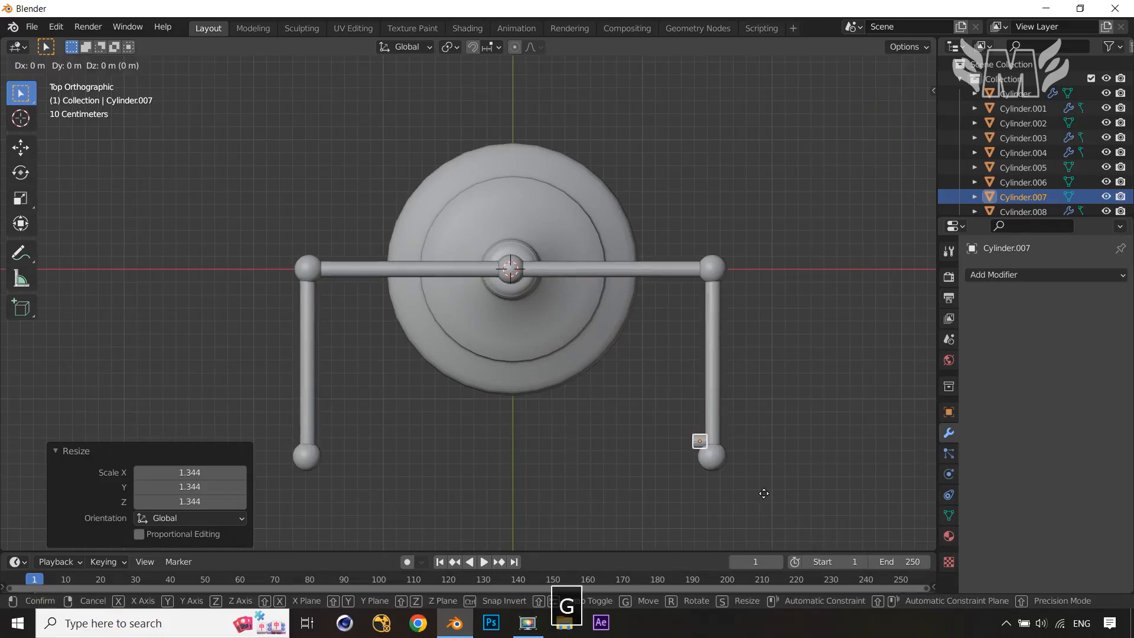
pyautogui.press('y')
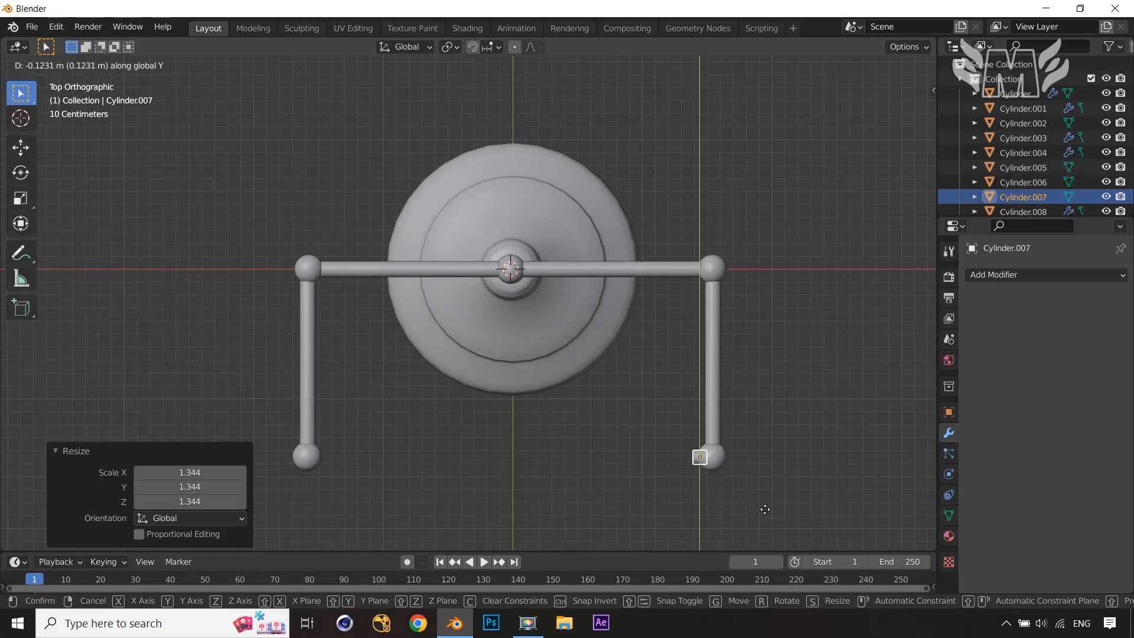
pyautogui.click(765, 508)
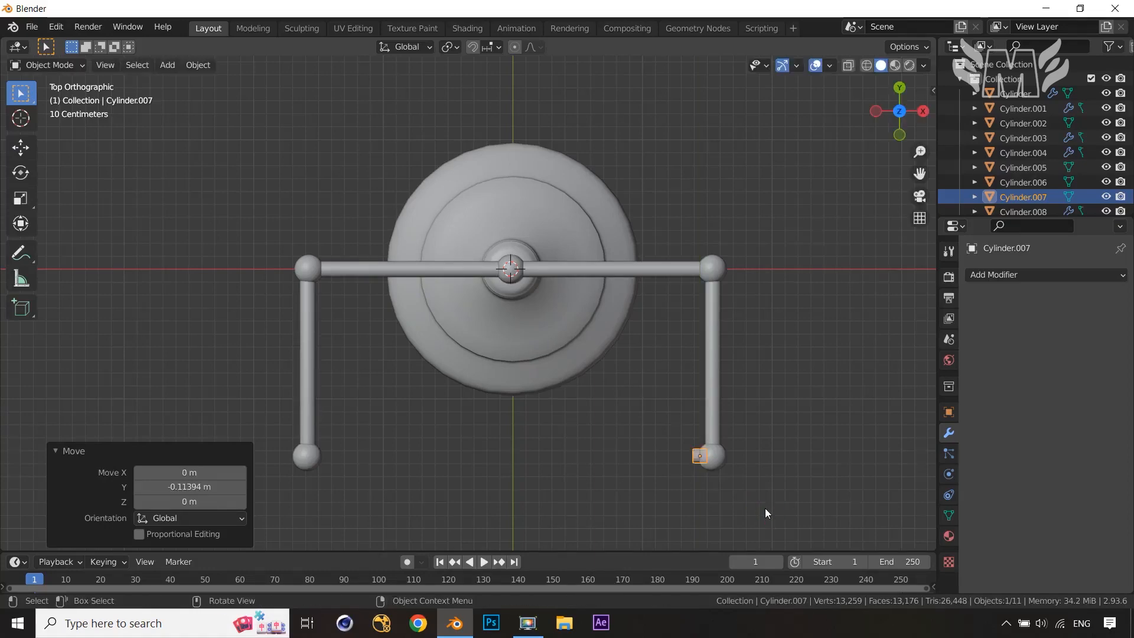
# Extrude the small cylinder's outer end face in place, scale it up by about 1.475, and extrude it about 0.027 m outward.
pyautogui.moveTo(765, 508); pyautogui.dragTo(793, 431, button='middle')
pyautogui.press('Tab')
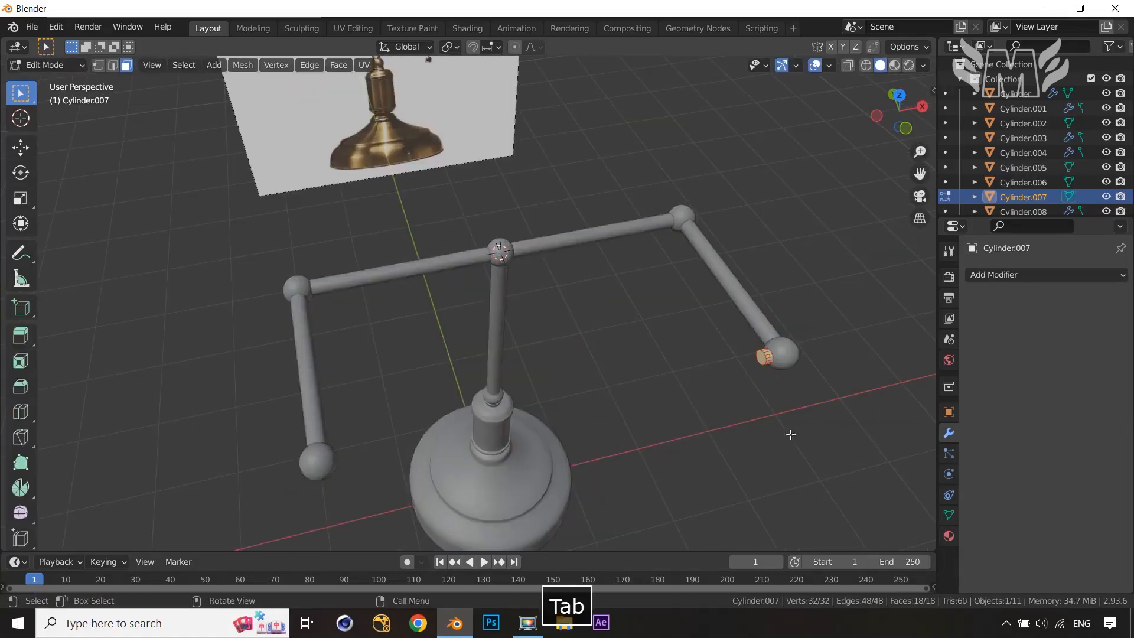
pyautogui.press('3')
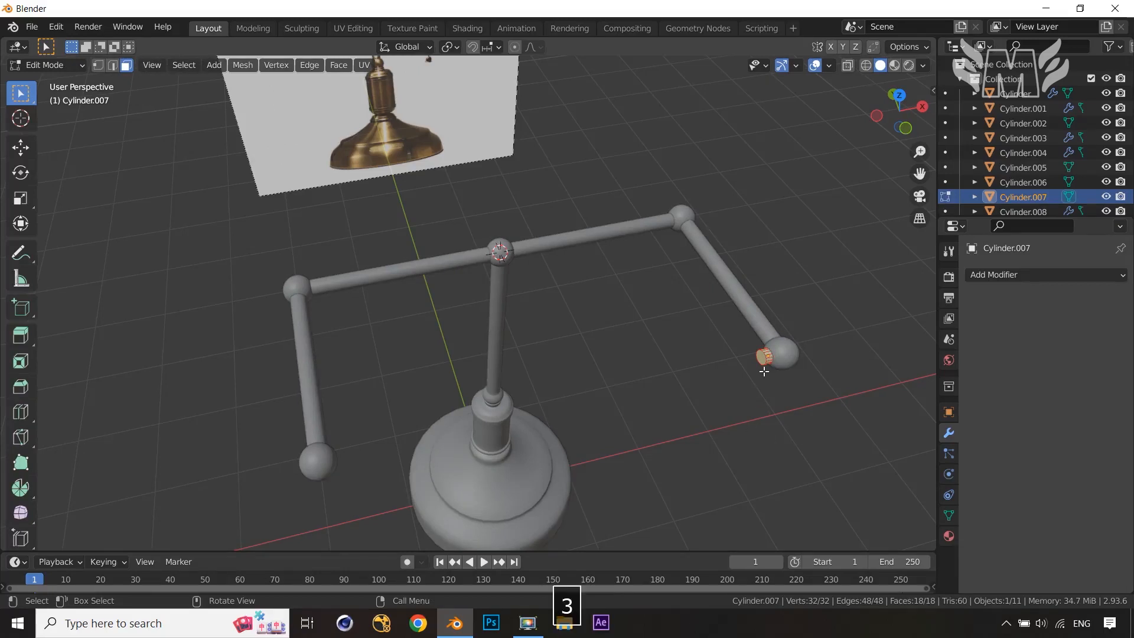
pyautogui.click(762, 357)
pyautogui.moveTo(800, 400); pyautogui.dragTo(762, 393, button='middle')
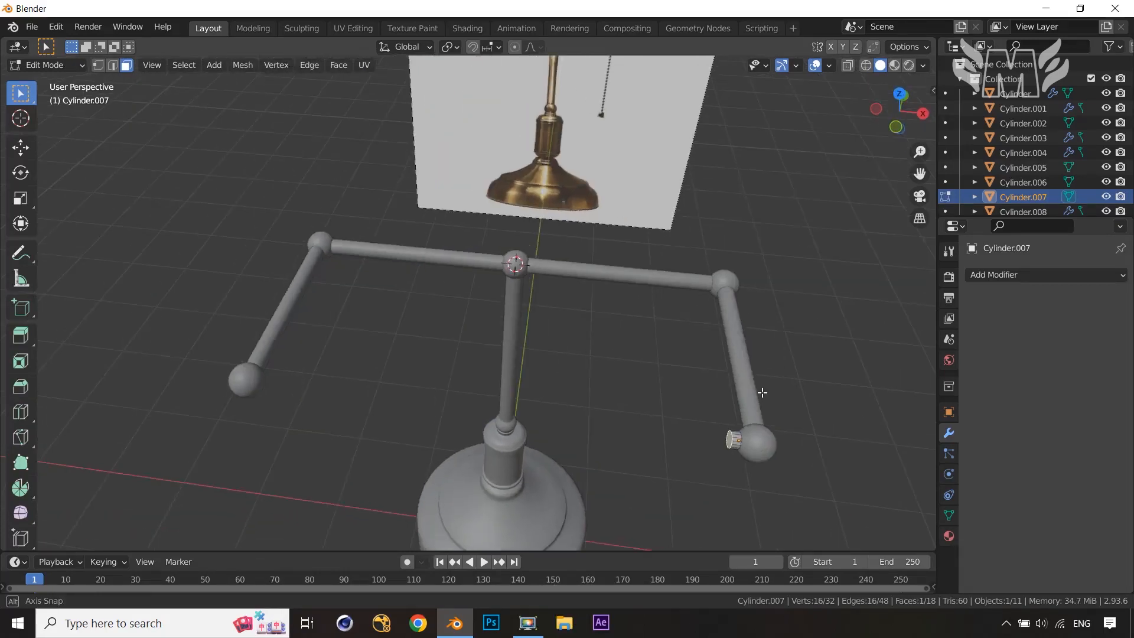
pyautogui.press('e')
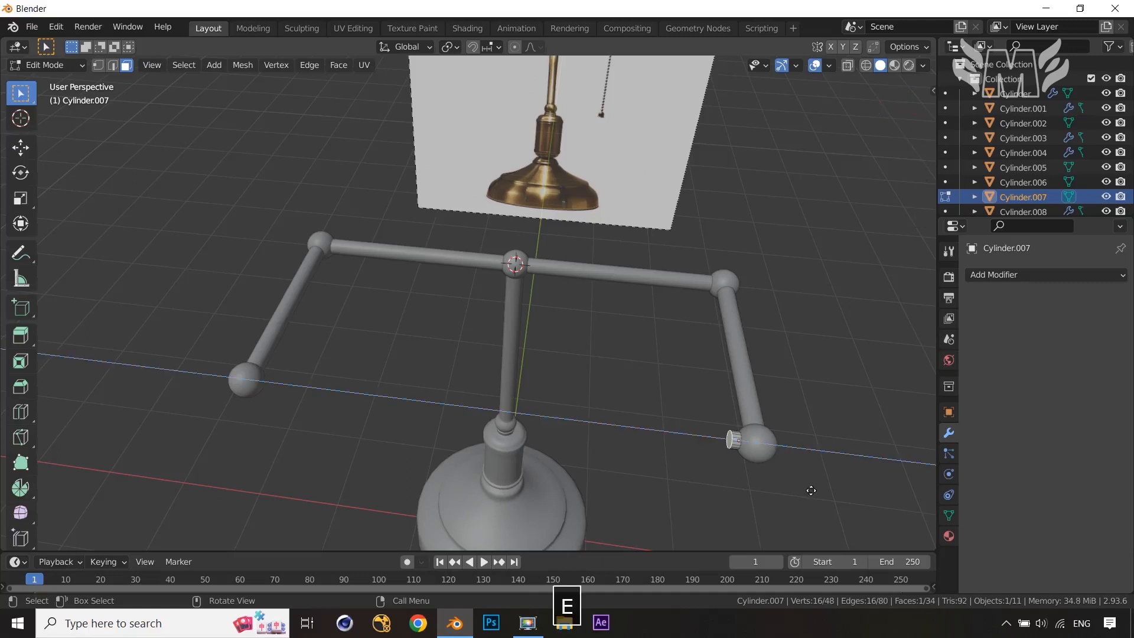
pyautogui.rightClick(795, 494)
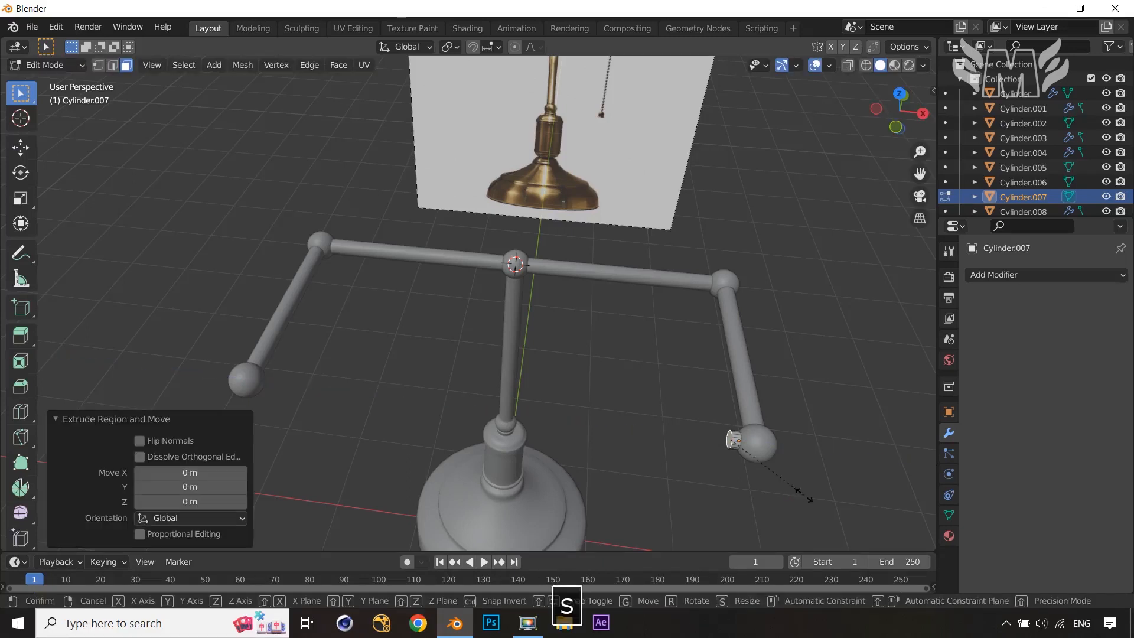
pyautogui.press('s')
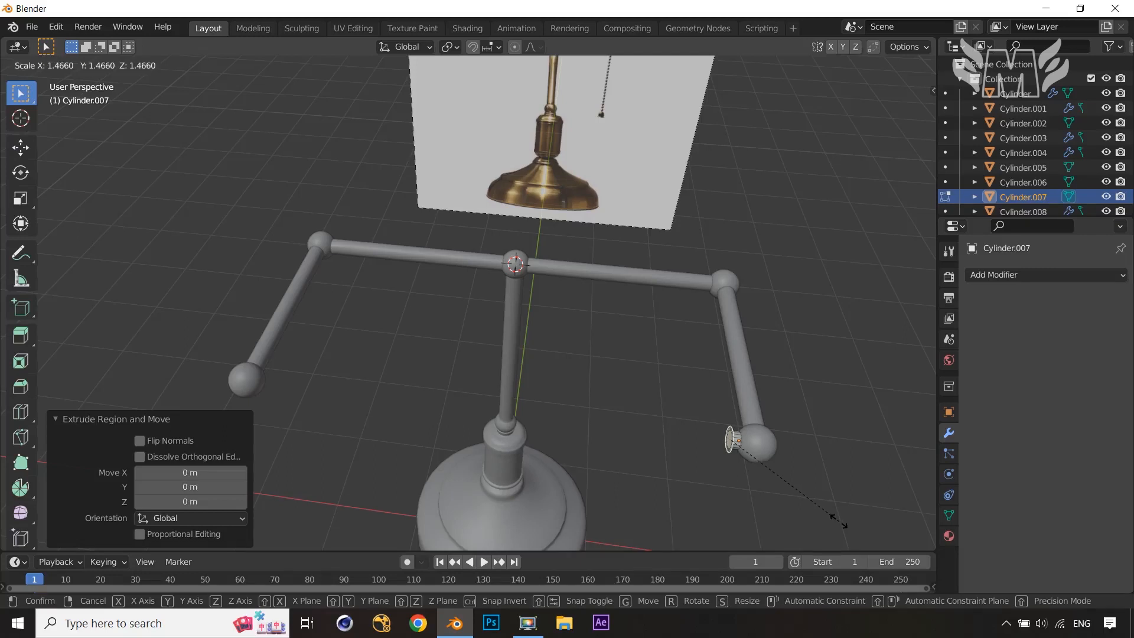
pyautogui.click(839, 520)
pyautogui.press('e')
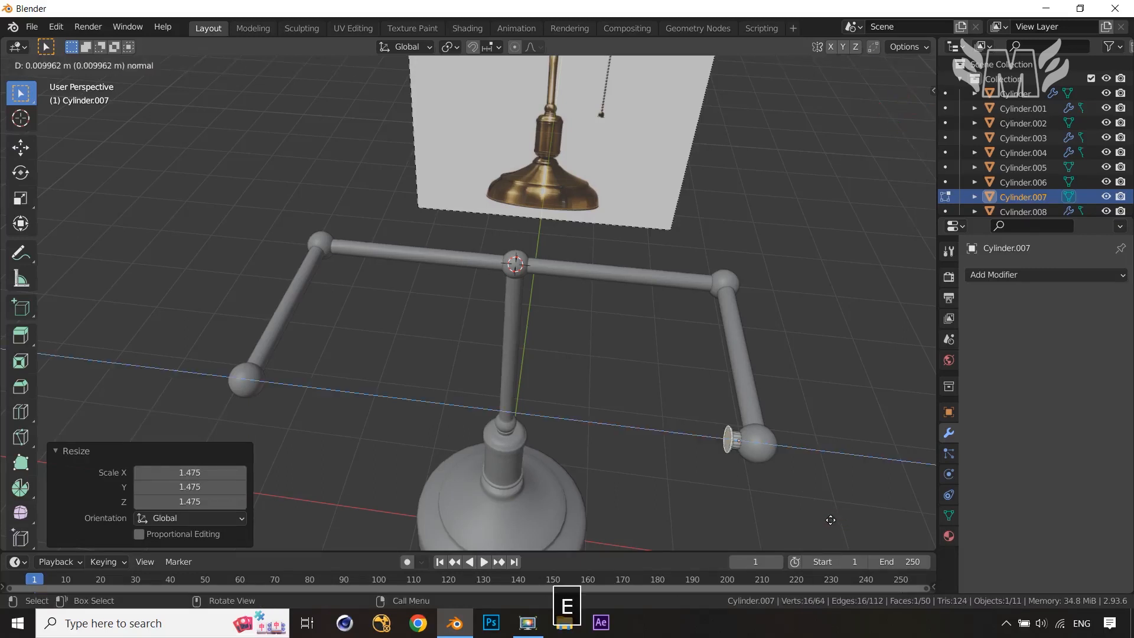
pyautogui.click(828, 520)
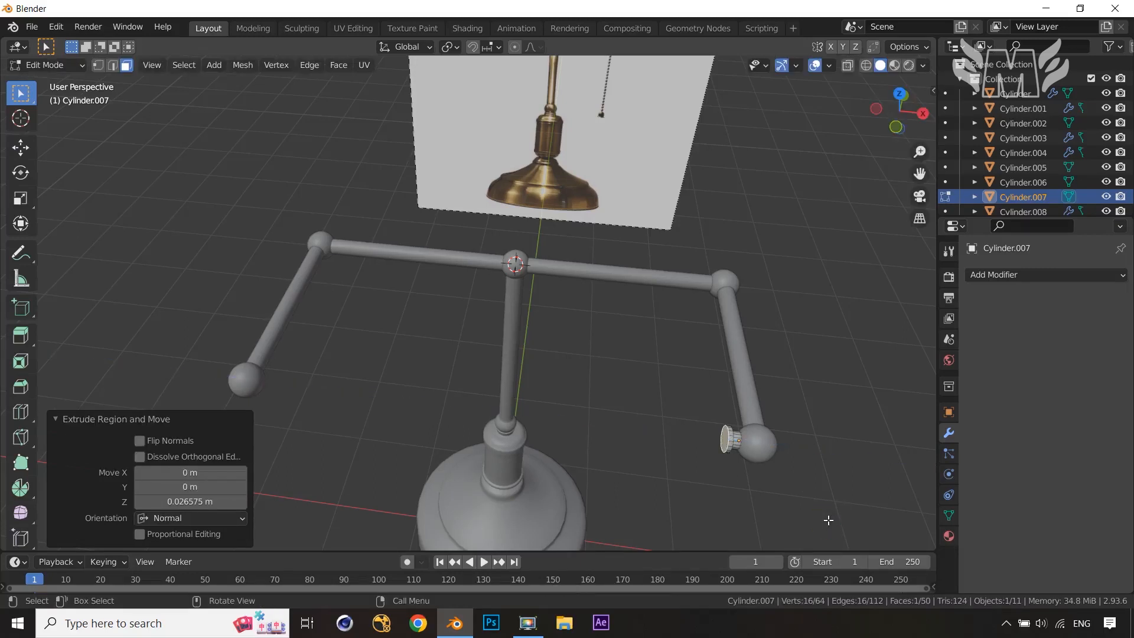
# Extrude the connector's end face in place, scale it down to about 0.855, and extrude it about 0.015 m outward.
pyautogui.press('e')
pyautogui.rightClick(818, 528)
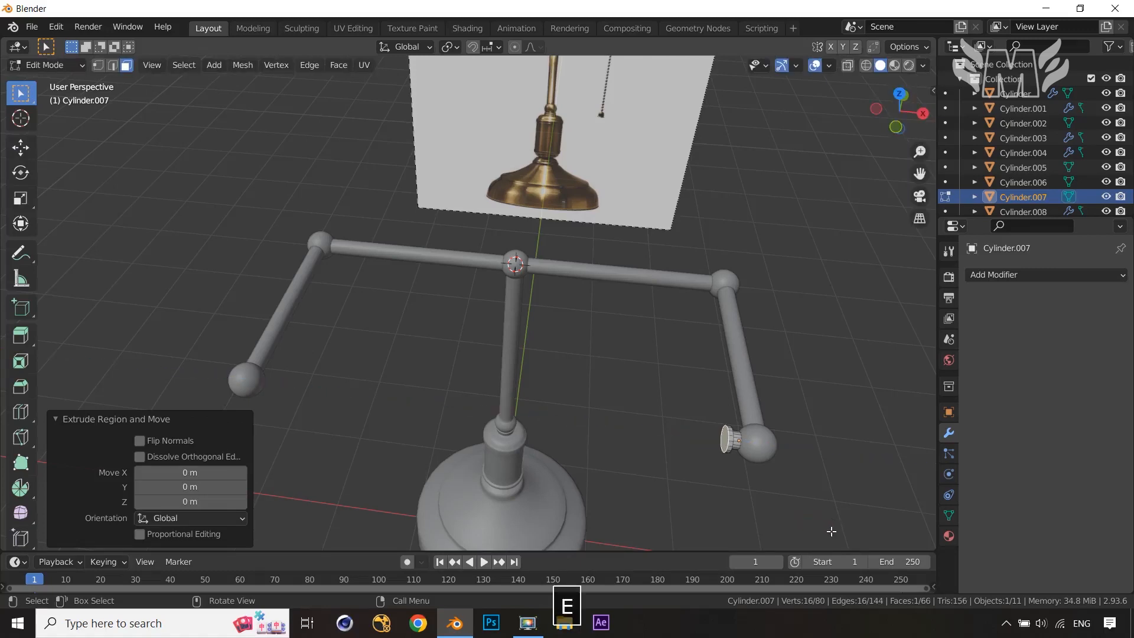
pyautogui.press('s')
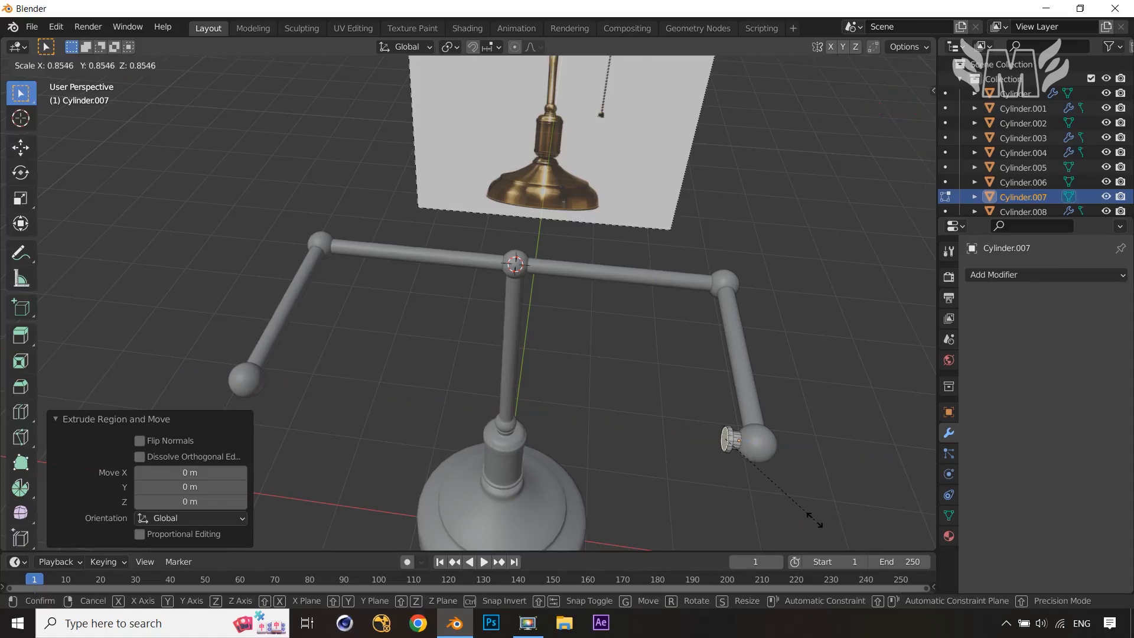
pyautogui.click(815, 520)
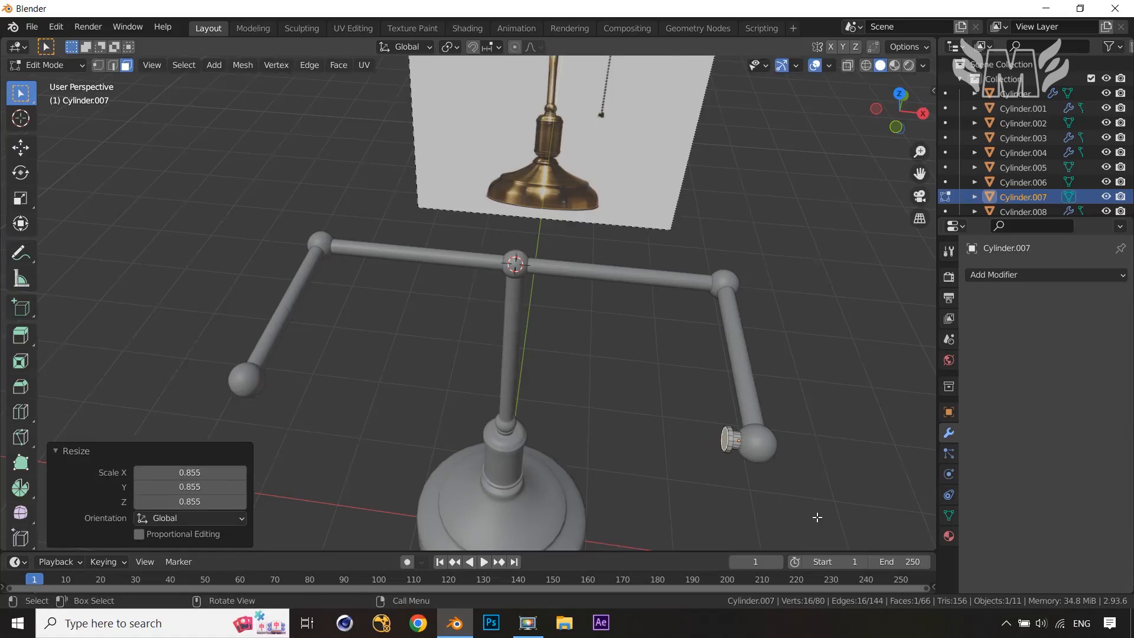
pyautogui.moveTo(817, 518)
pyautogui.mouseDown(button='middle')
pyautogui.moveTo(794, 493)
pyautogui.moveTo(800, 481)
pyautogui.moveTo(805, 509)
pyautogui.mouseUp(button='middle')
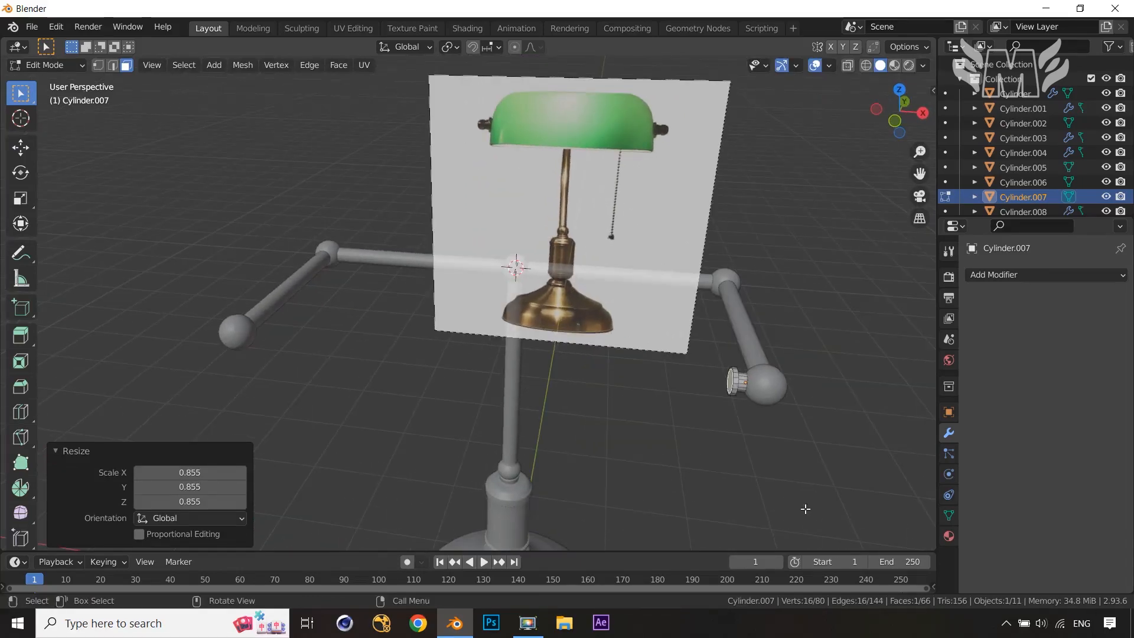
pyautogui.press('e')
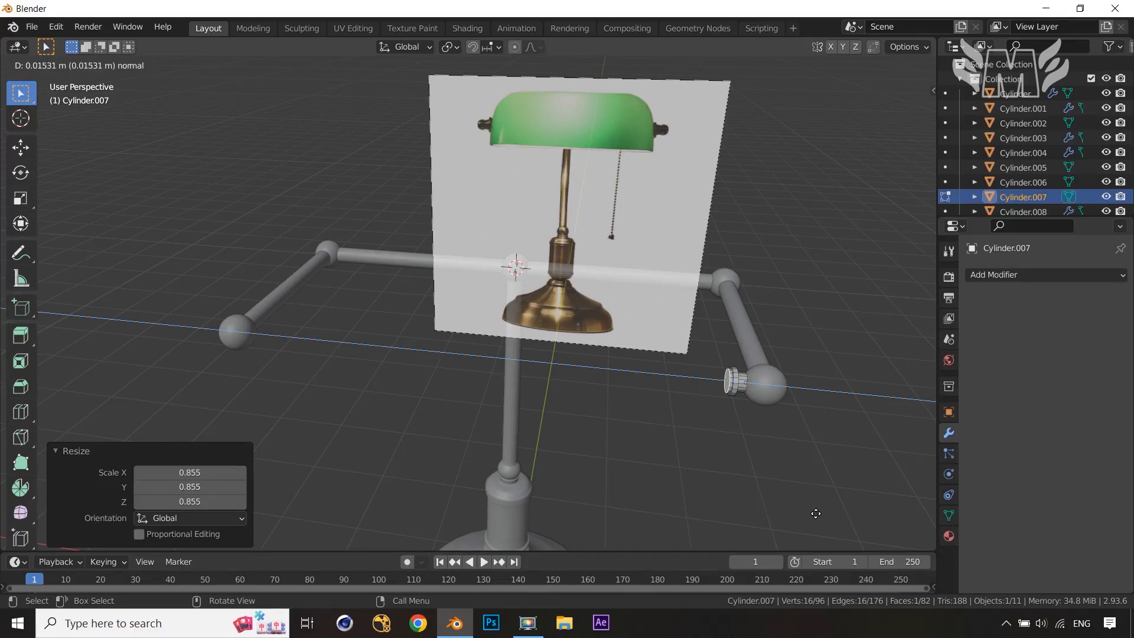
pyautogui.click(816, 513)
# Scale the connector's end face up by about 1.314 and extrude it about 0.021 m outward.
pyautogui.press('s')
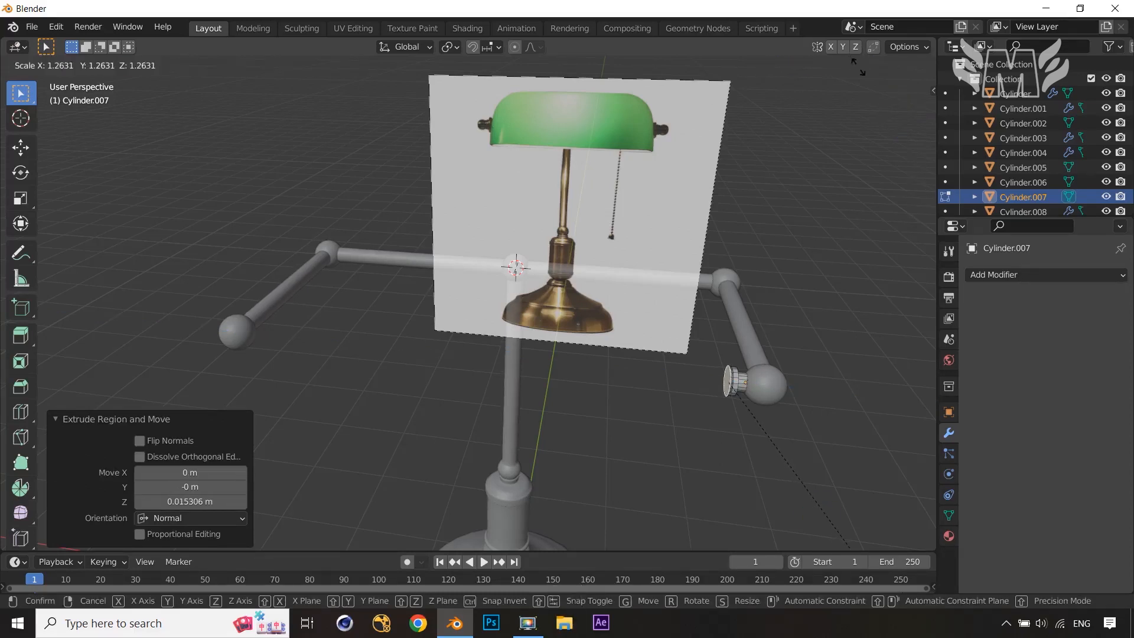
pyautogui.click(863, 75)
pyautogui.press('e')
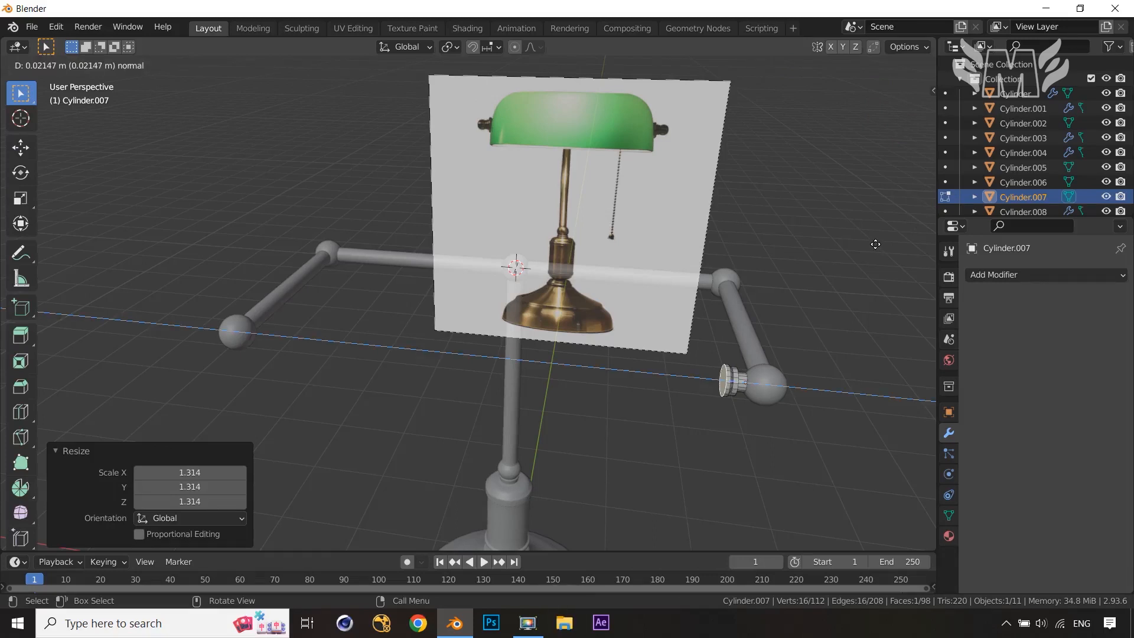
pyautogui.click(875, 244)
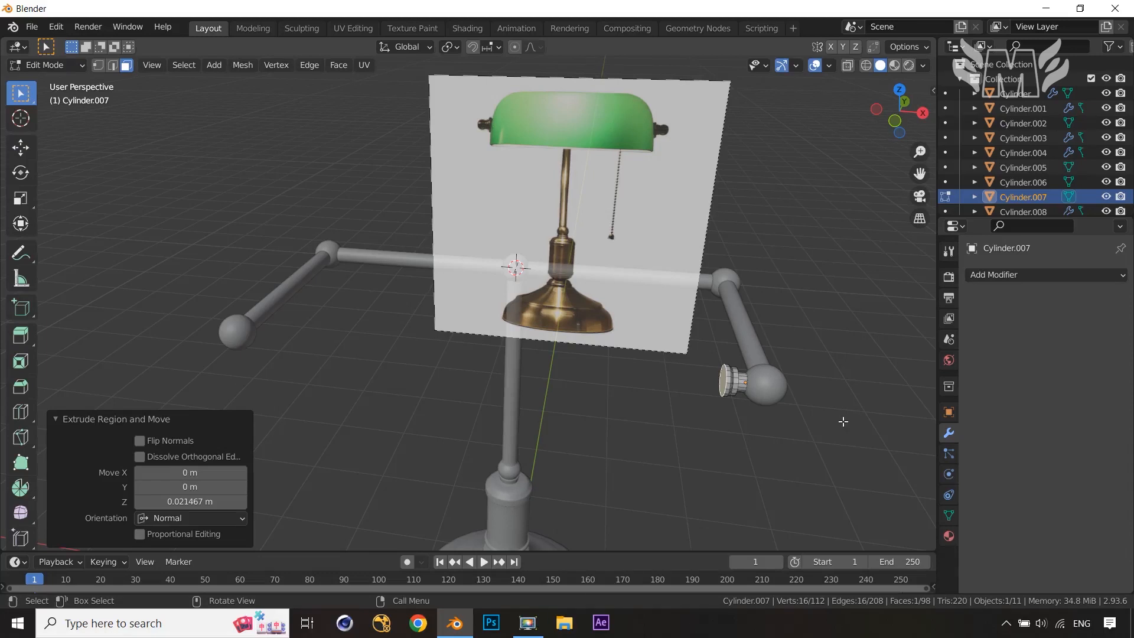
# Scale the connector's end face down to about 0.930 and extrude it about 0.018 m outward.
pyautogui.press('s')
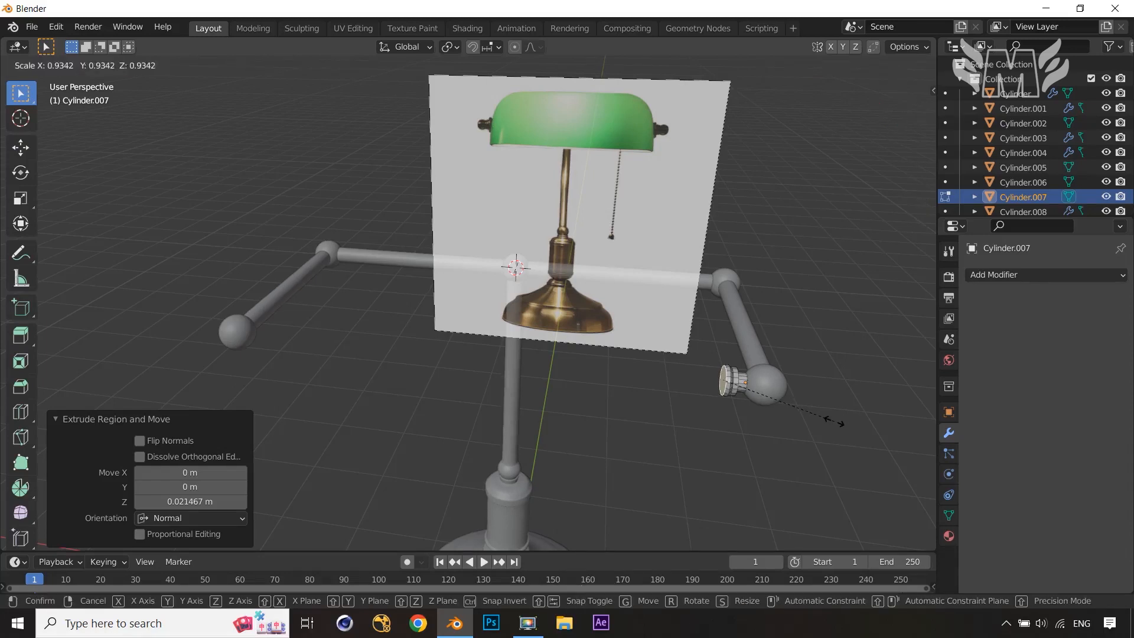
pyautogui.click(832, 421)
pyautogui.press('e')
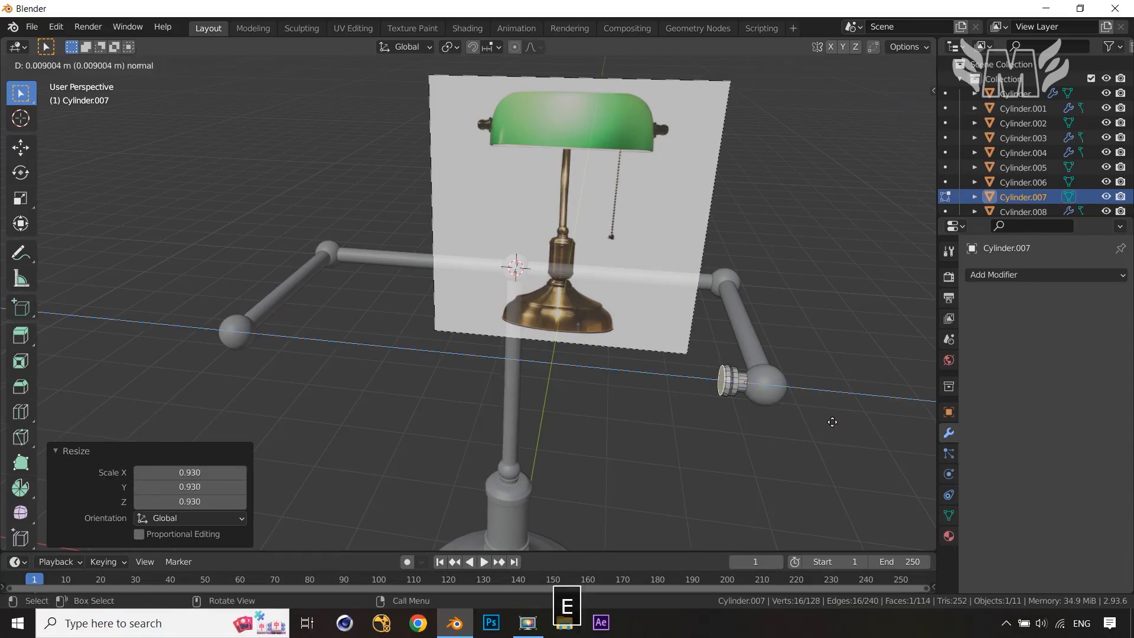
pyautogui.click(831, 421)
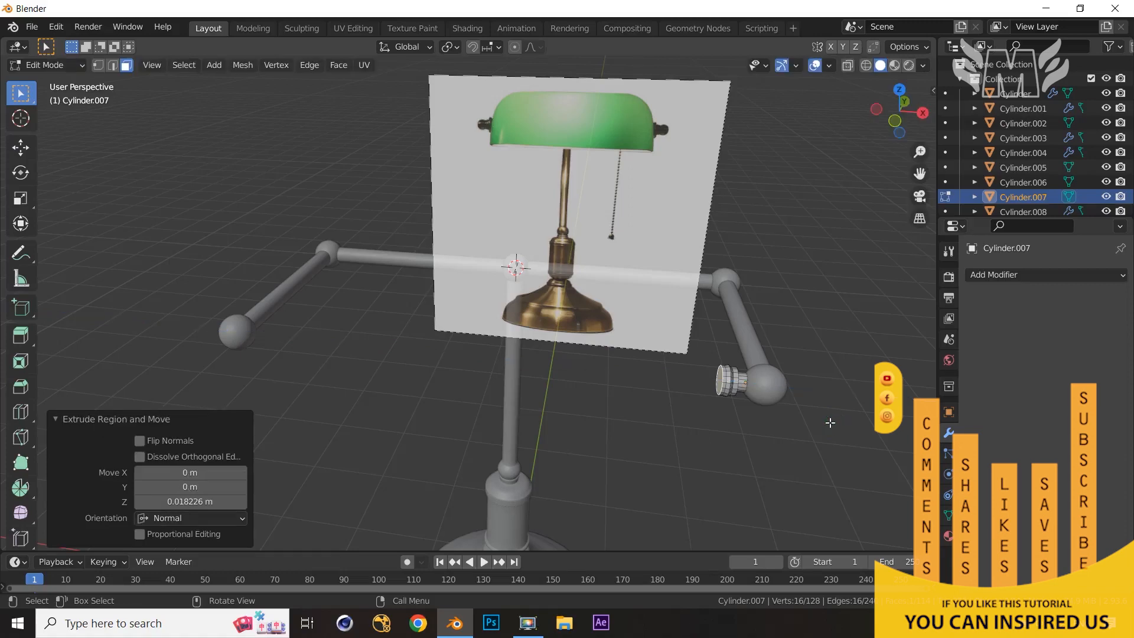
# Form an end rim by extruding the connector's end face in place, scaling it by about 1.231, and extruding about 0.018 m.
pyautogui.scroll(2, 831, 422)
pyautogui.moveTo(829, 423); pyautogui.dragTo(821, 401, button='middle')
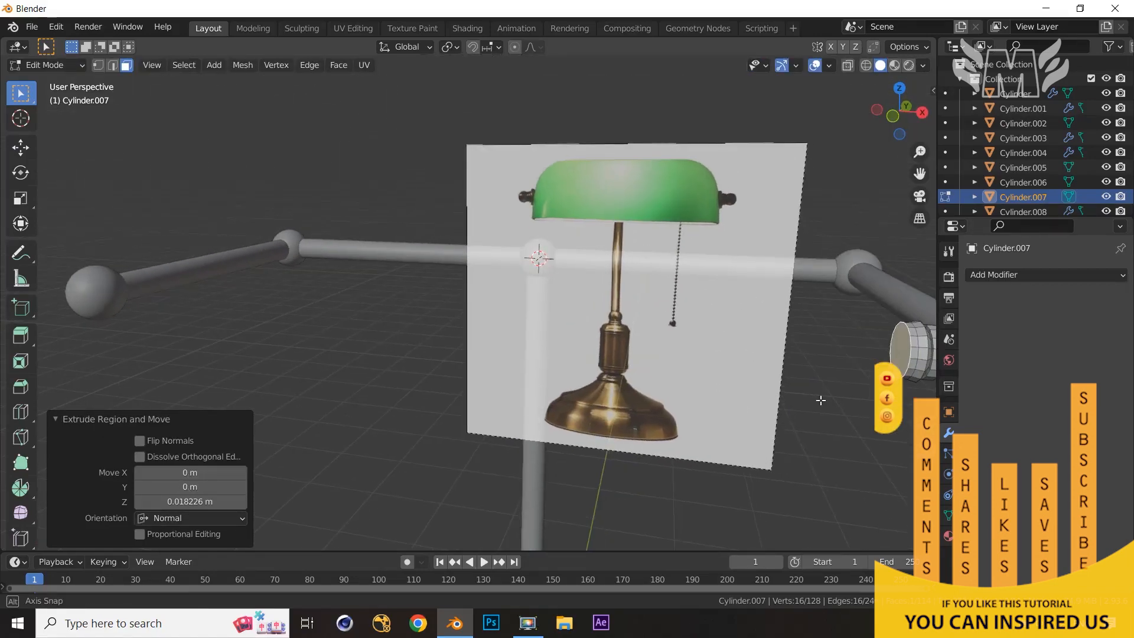
pyautogui.press('s')
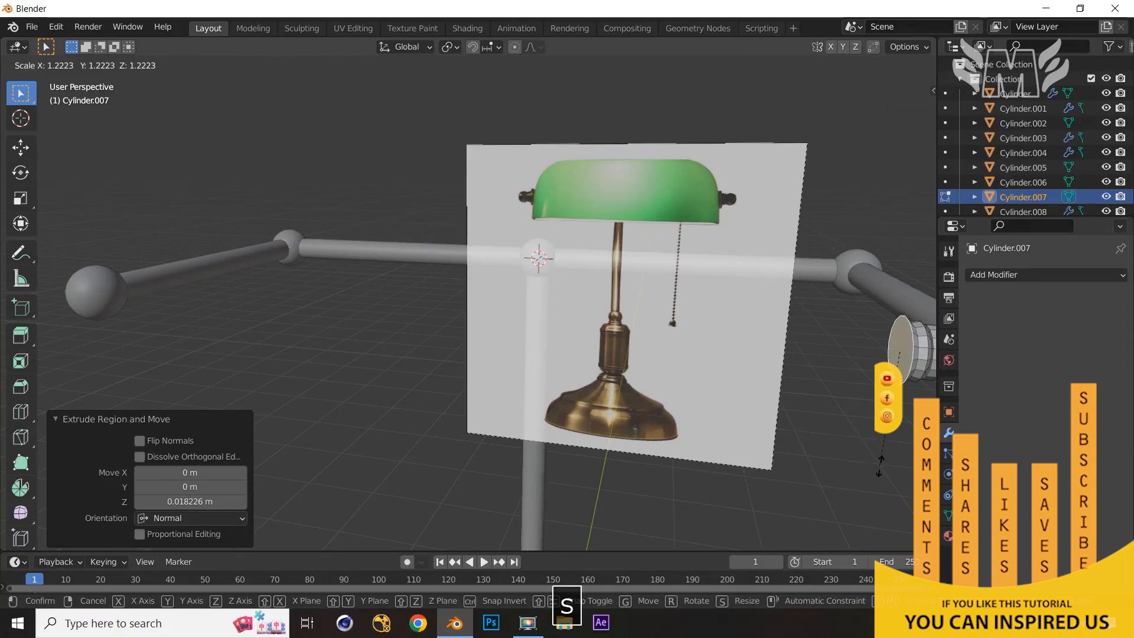
pyautogui.rightClick(879, 465)
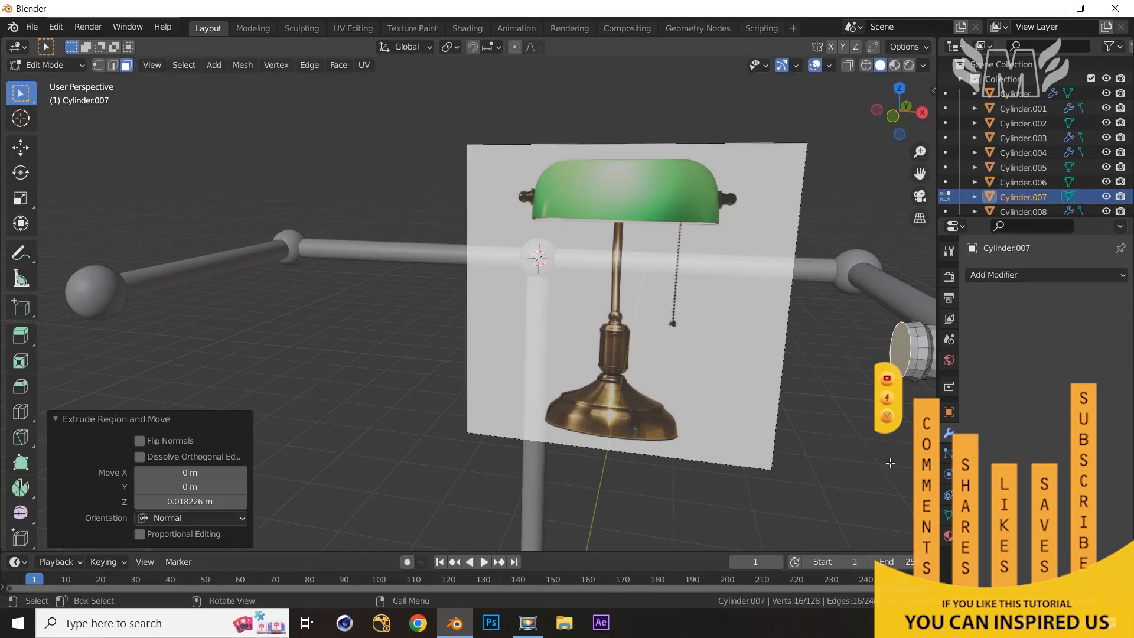
pyautogui.press('e')
pyautogui.rightClick(890, 464)
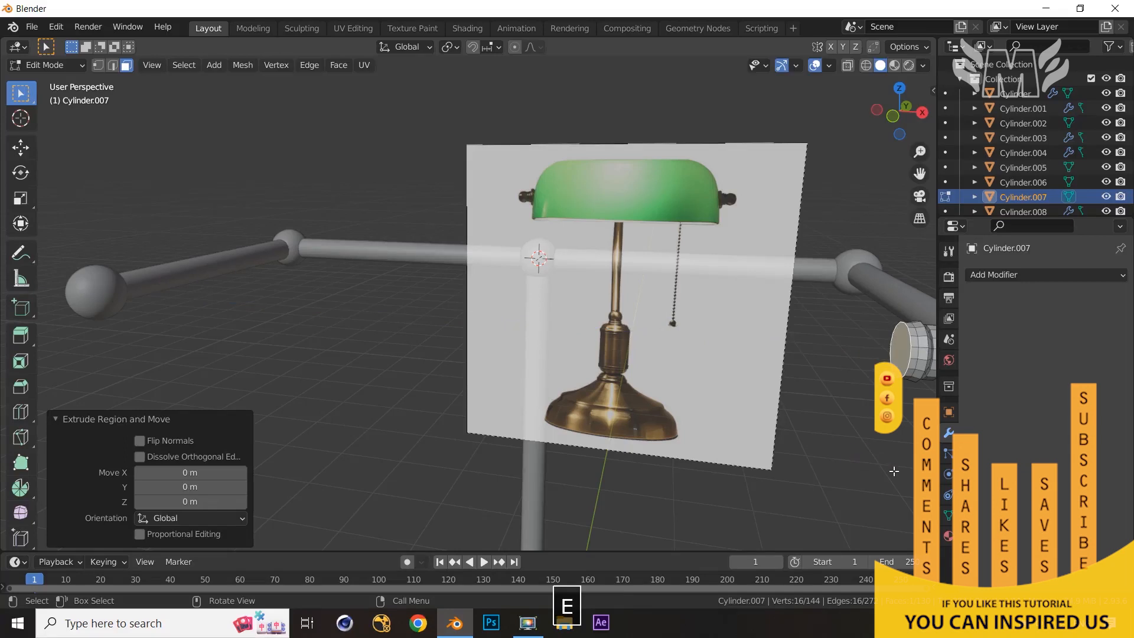
pyautogui.press('s')
pyautogui.click(901, 486)
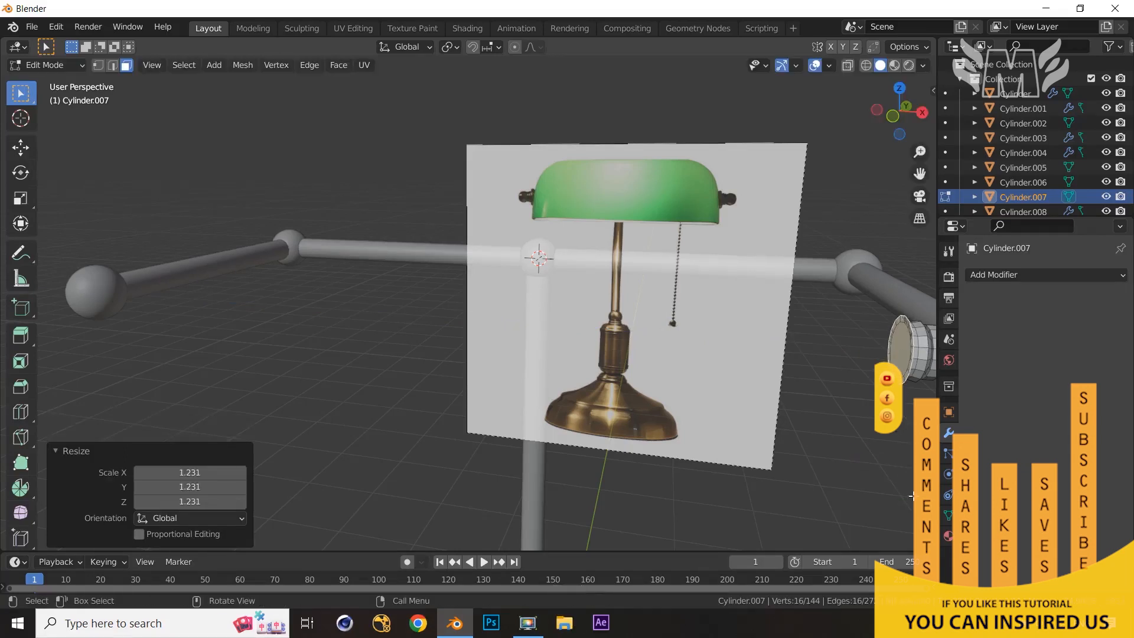
pyautogui.press('e')
pyautogui.click(901, 486)
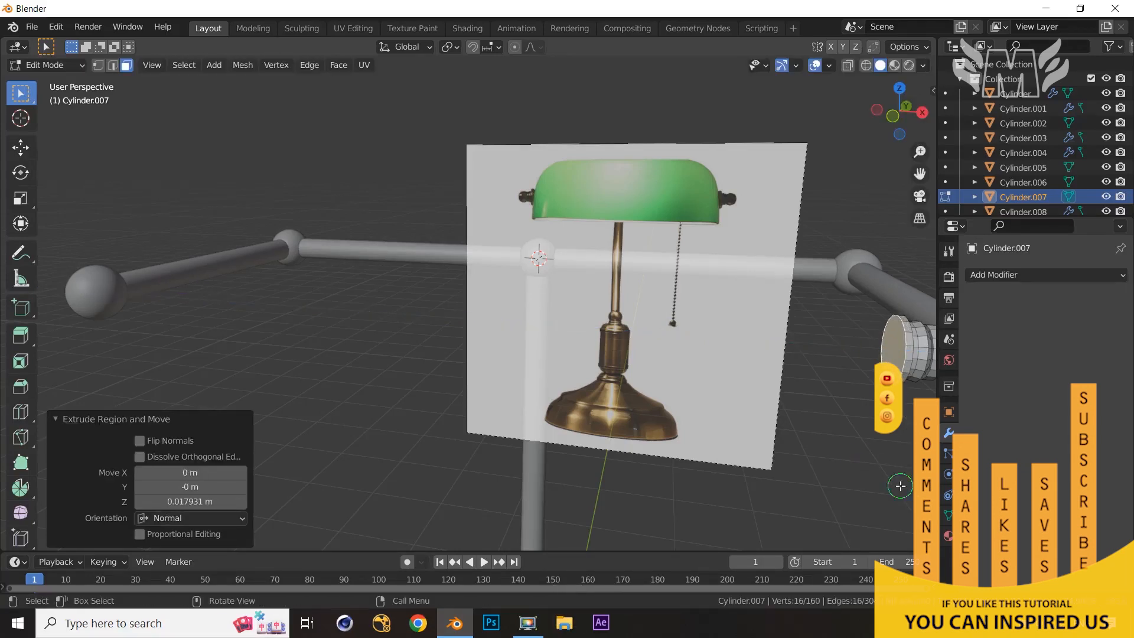
# Inset the end face of the connector's rim with a thickness of about 0.535 m.
pyautogui.press('s')
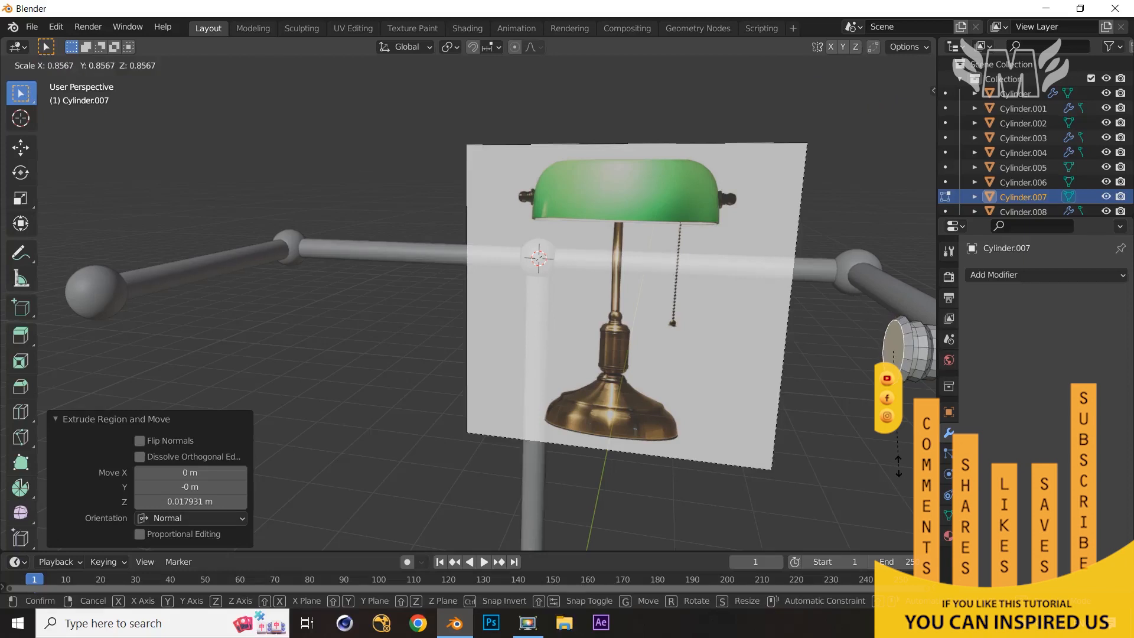
pyautogui.rightClick(902, 465)
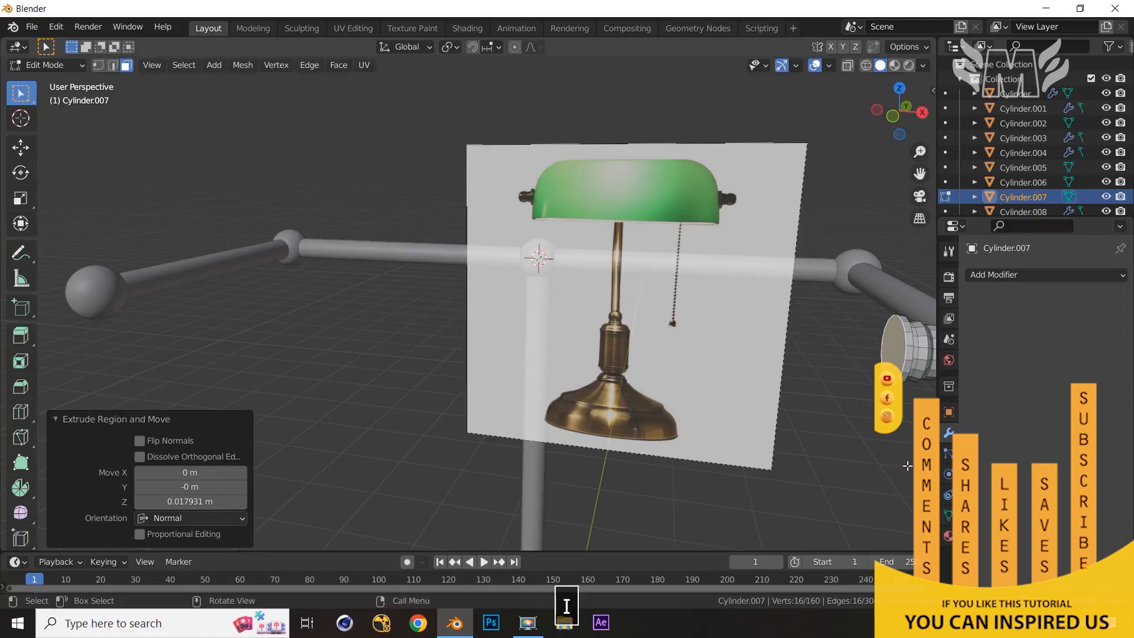
pyautogui.press('i')
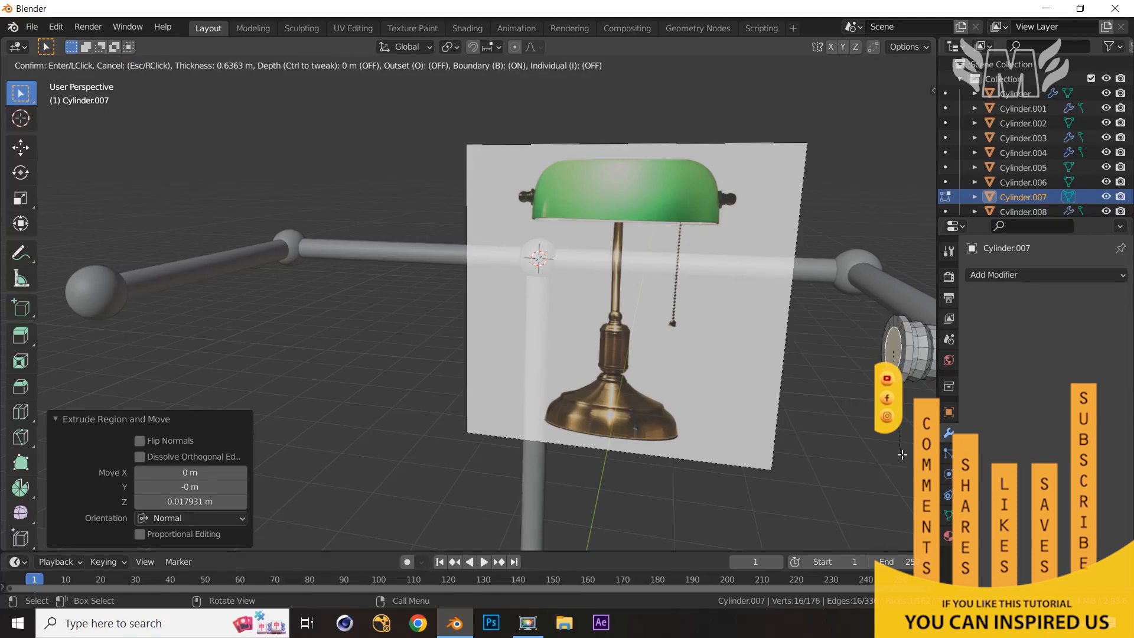
pyautogui.click(910, 454)
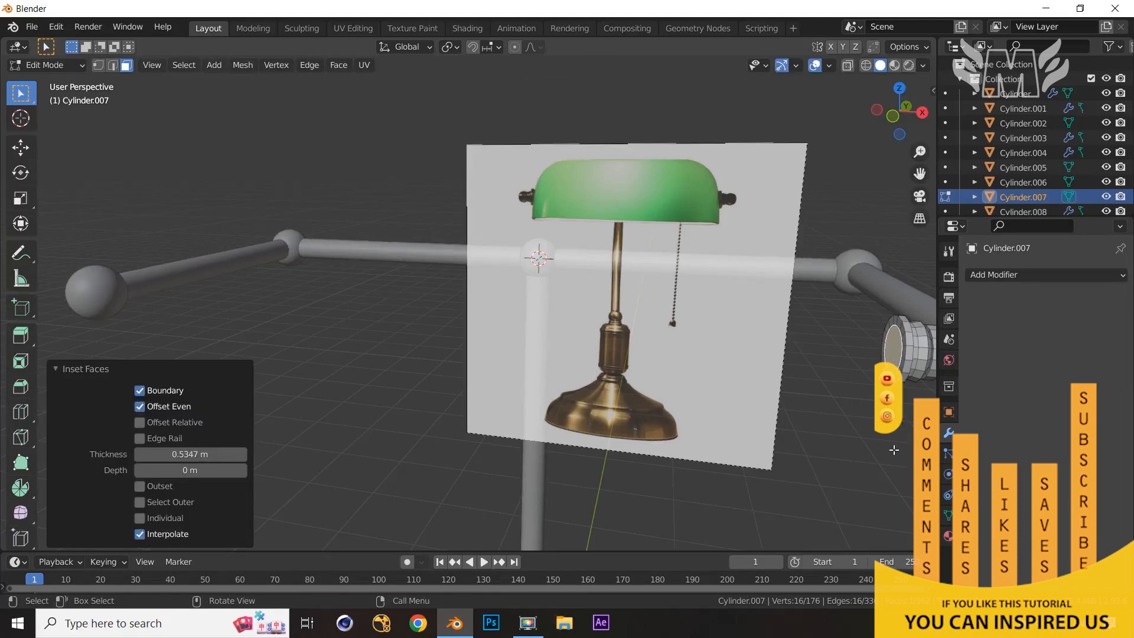
# Leave mesh editing, apply smooth shading to the connector, and deselect it.
pyautogui.moveTo(910, 455); pyautogui.dragTo(874, 465, button='middle')
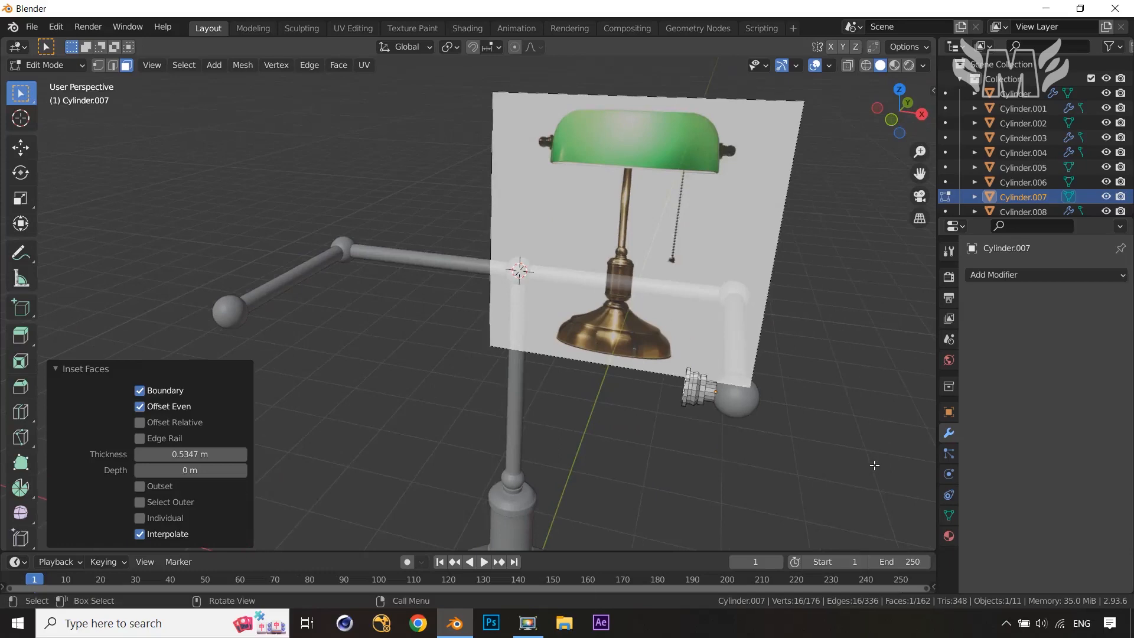
pyautogui.press('Tab')
pyautogui.rightClick(694, 399)
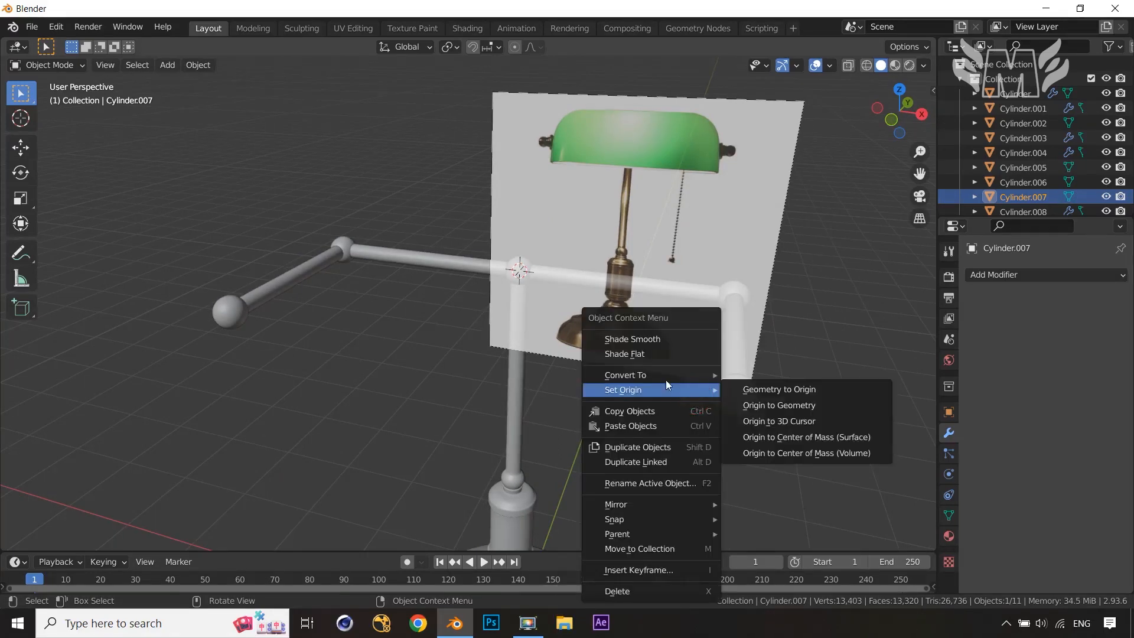
pyautogui.click(650, 335)
pyautogui.click(835, 425)
pyautogui.moveTo(835, 425); pyautogui.dragTo(782, 426, button='middle')
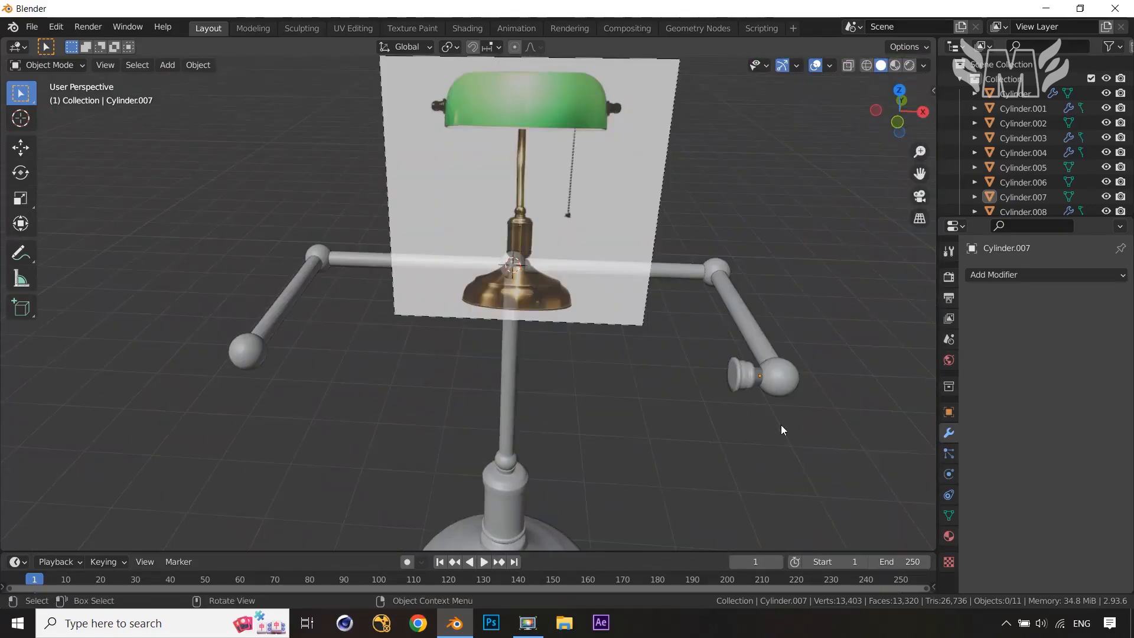
# Duplicate the right arm's shade connector in place and rotate the copy 180° about the global Z axis.
pyautogui.click(745, 374)
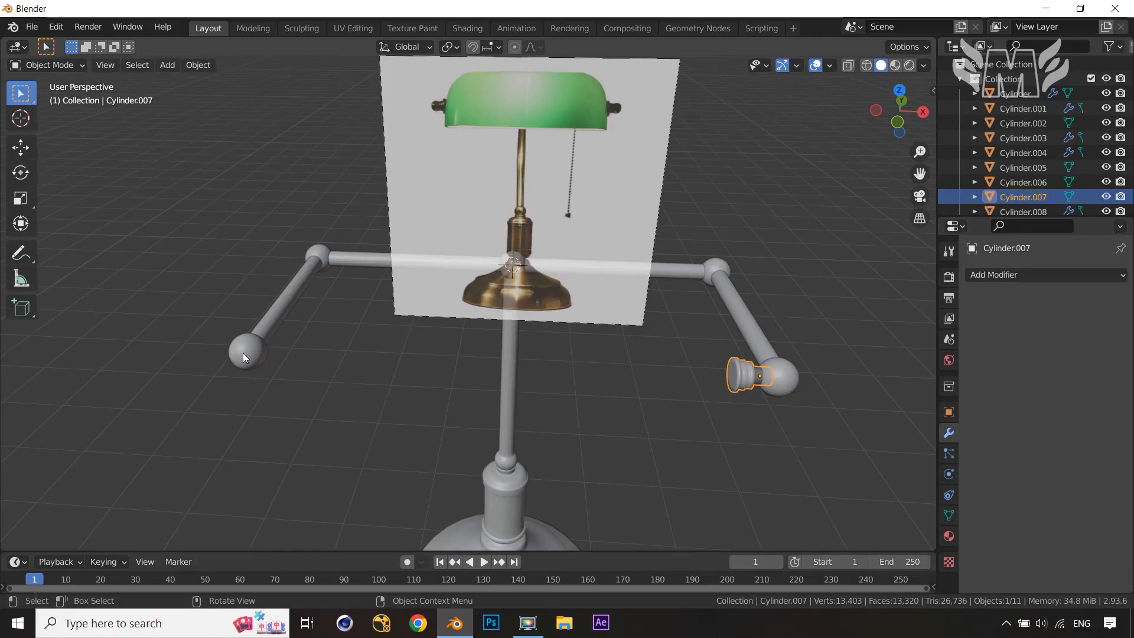
pyautogui.moveTo(569, 492)
pyautogui.mouseDown(button='middle')
pyautogui.moveTo(571, 505)
pyautogui.moveTo(637, 59)
pyautogui.moveTo(572, 58)
pyautogui.moveTo(598, 546)
pyautogui.moveTo(565, 509)
pyautogui.mouseUp(button='middle')
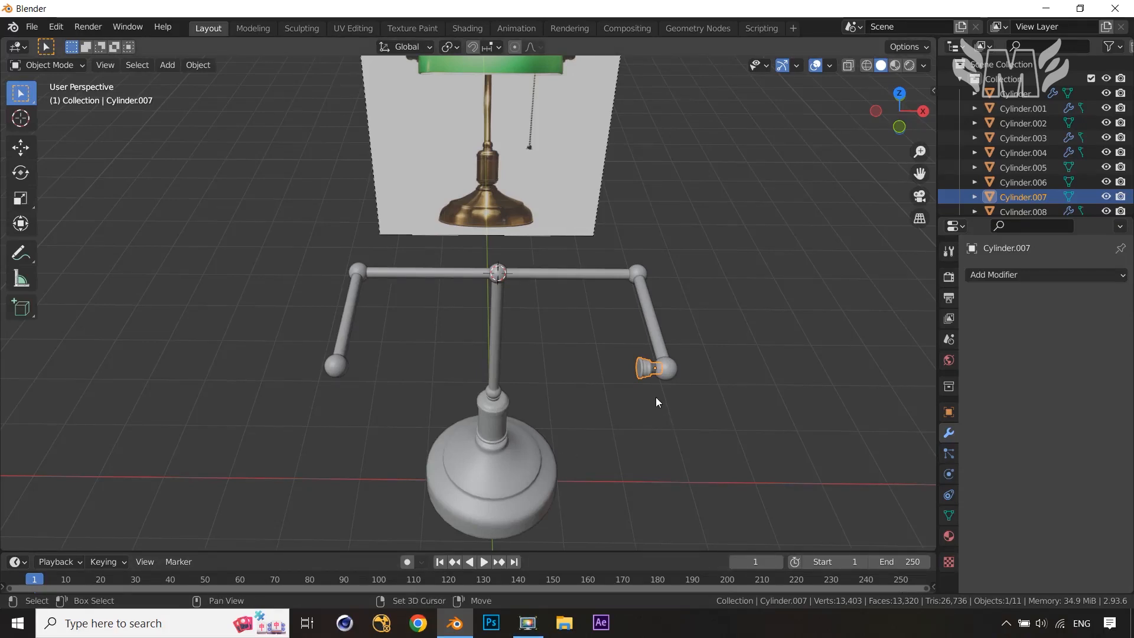
pyautogui.hotkey('shift', 'd')
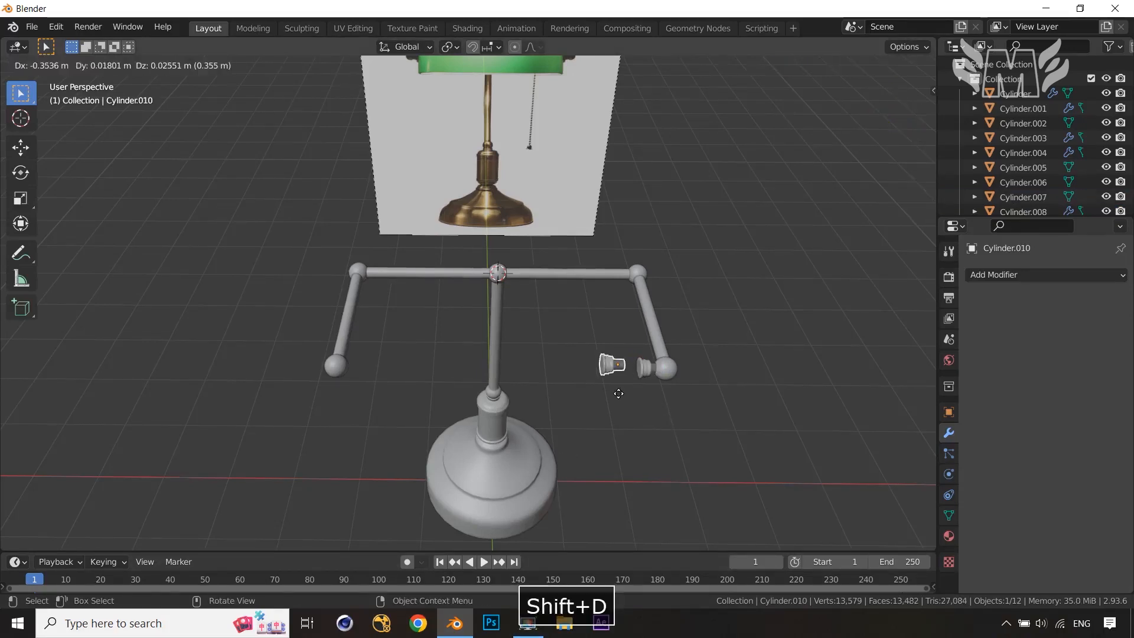
pyautogui.rightClick(720, 381)
pyautogui.press('r')
pyautogui.press('z')
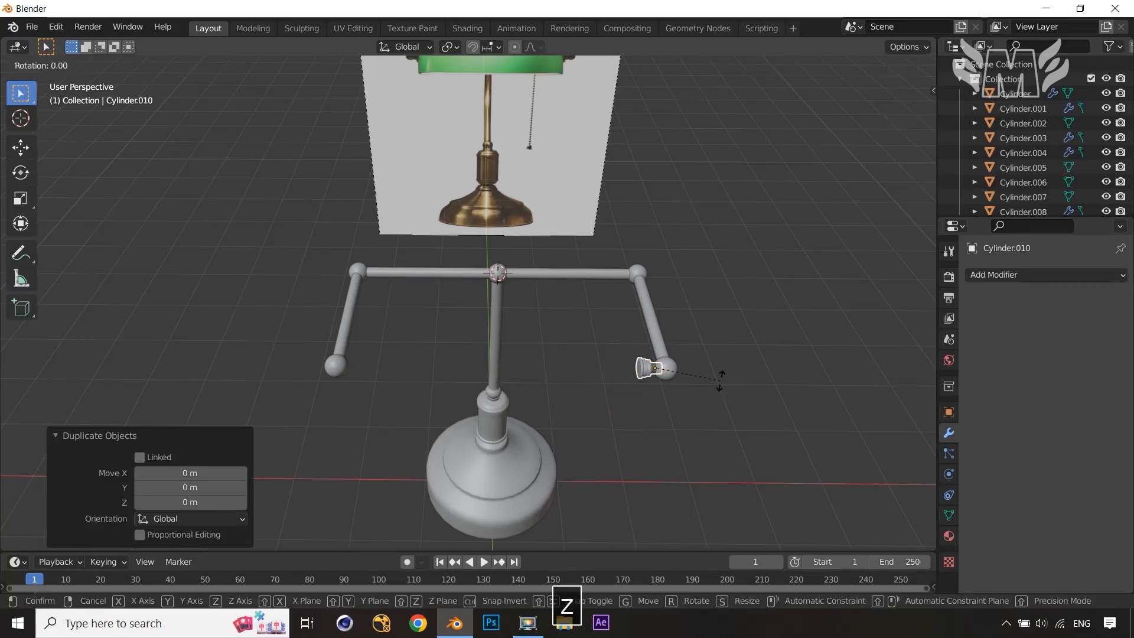
pyautogui.write('180')
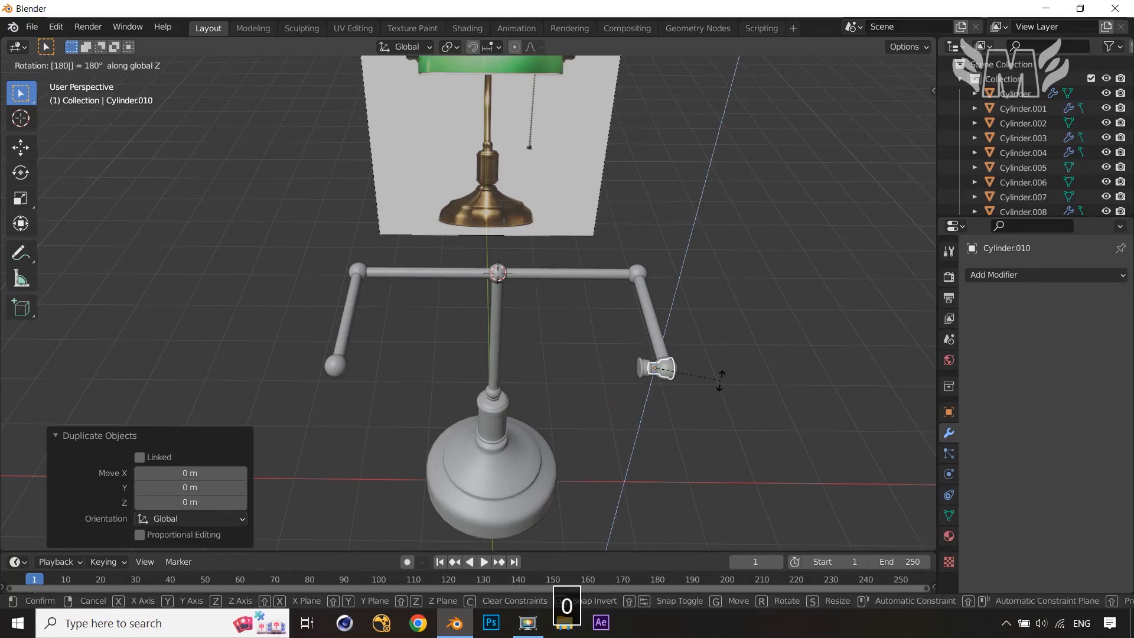
pyautogui.click(720, 380)
# Move the rotated connector copy about -2.912 m along the global X axis onto the left arm's end ball.
pyautogui.press('g')
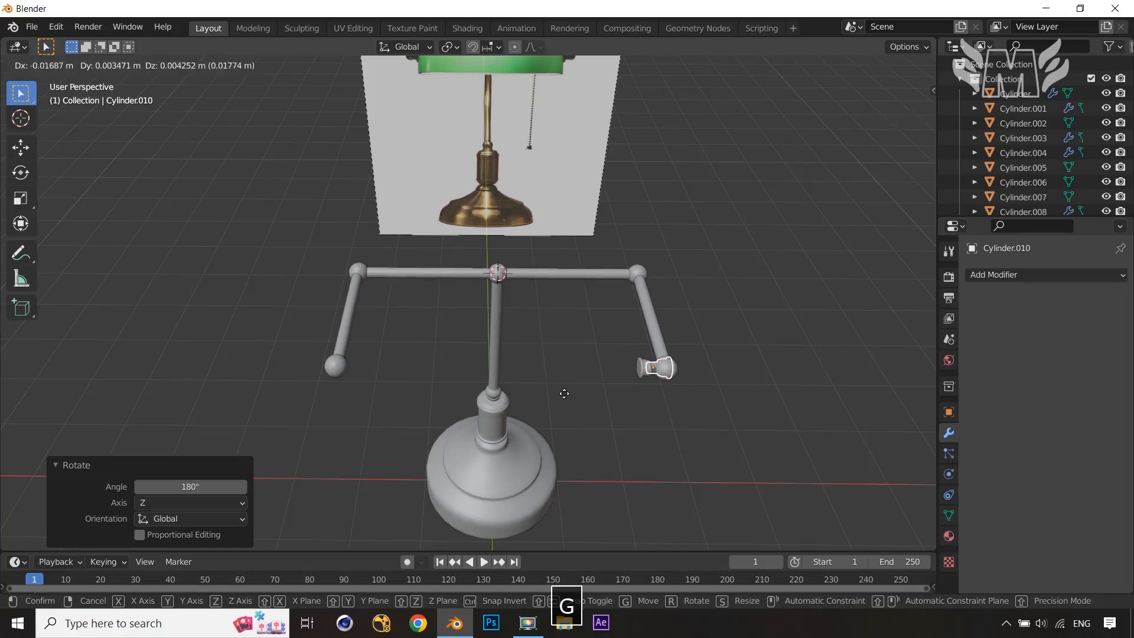
pyautogui.press('x')
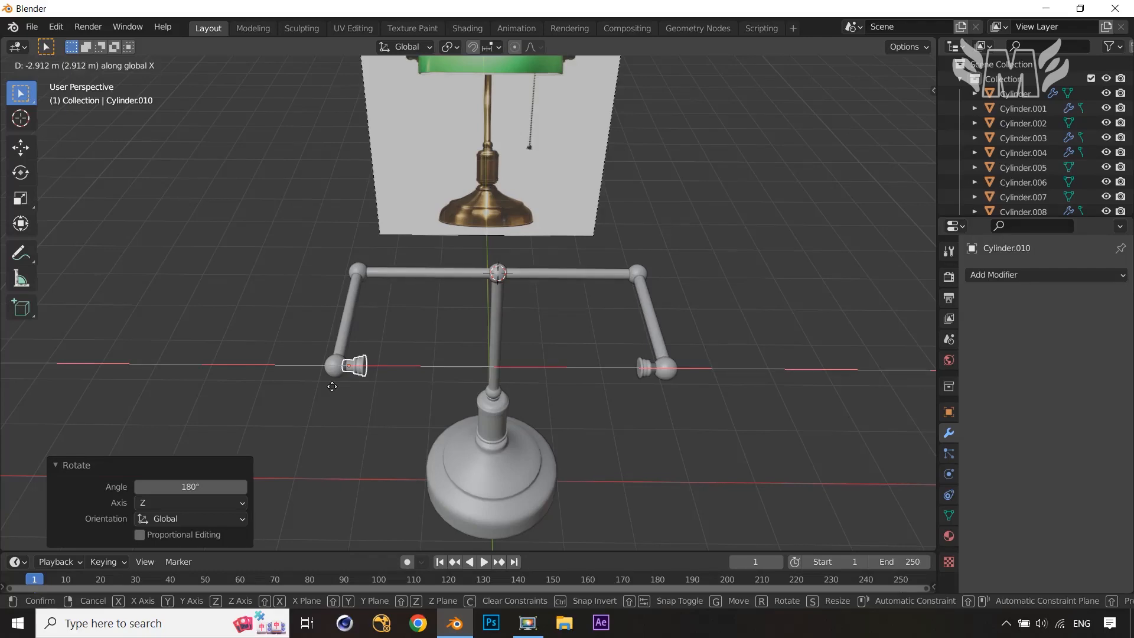
pyautogui.click(332, 386)
pyautogui.moveTo(800, 398); pyautogui.dragTo(744, 448, button='middle')
pyautogui.press('KP_1')
pyautogui.scroll(3, 794, 385)
pyautogui.scroll(1, 743, 448)
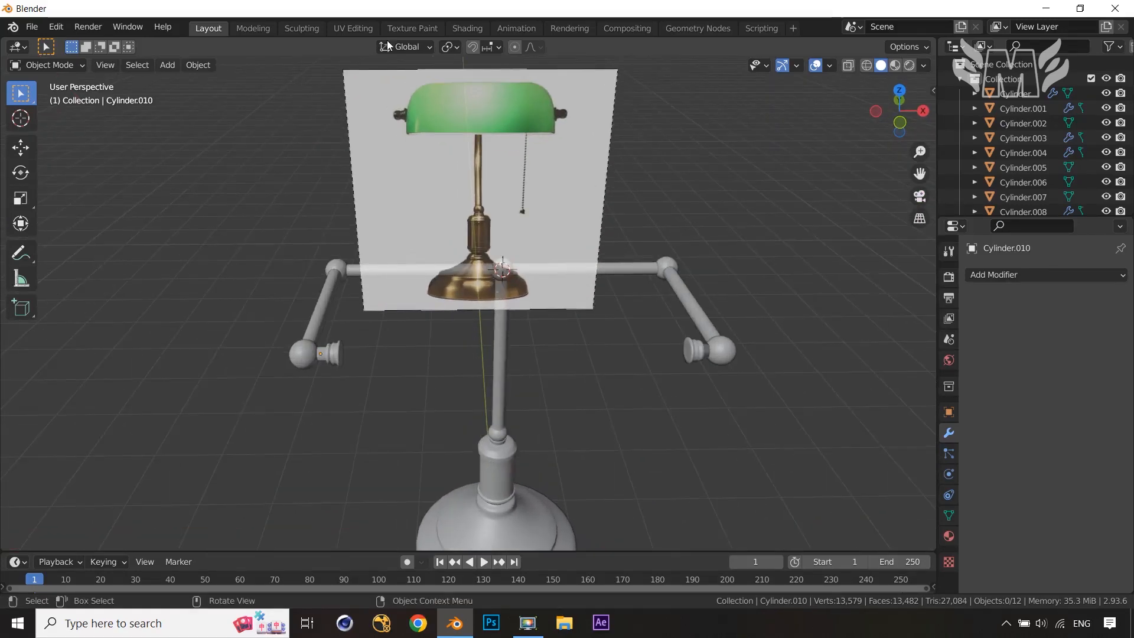
# Add a 16-vertex cylinder with 1 m radius and 2 m depth for the shade, and rotate it 90° about Y.
pyautogui.scroll(-3, 744, 337)
pyautogui.moveTo(699, 353); pyautogui.dragTo(567, 354, button='middle')
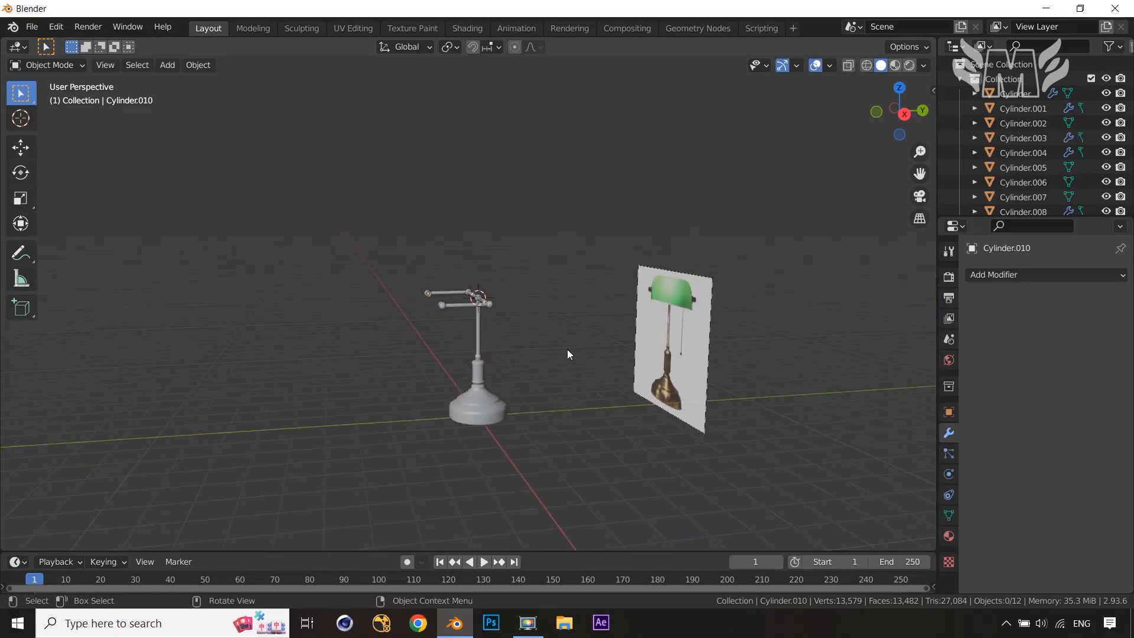
pyautogui.hotkey('shift', 'a')
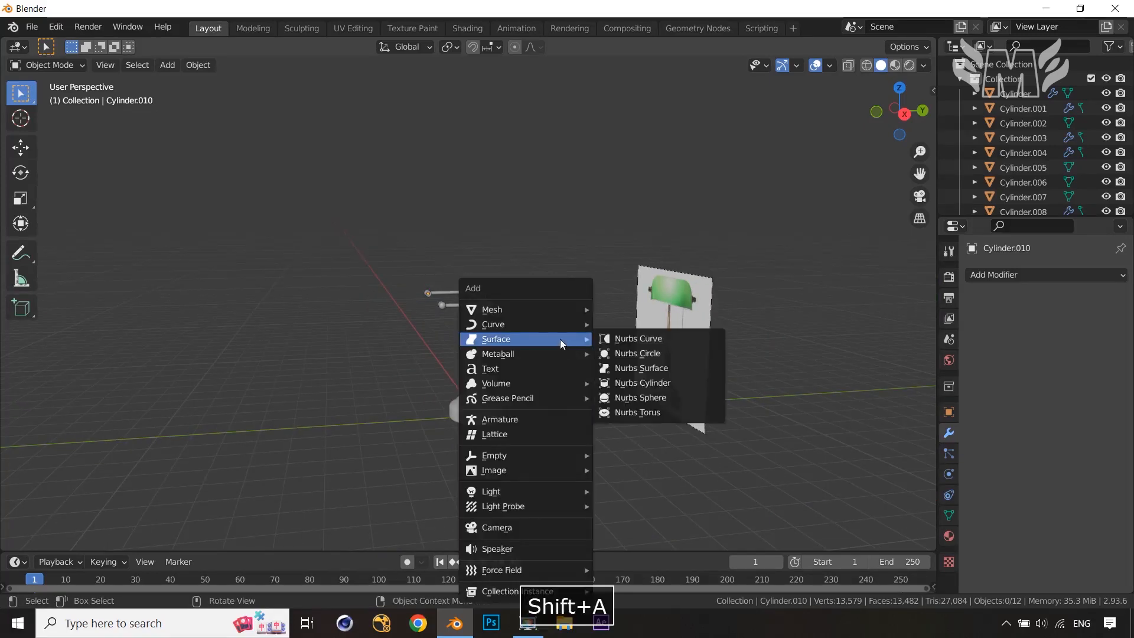
pyautogui.moveTo(545, 309)
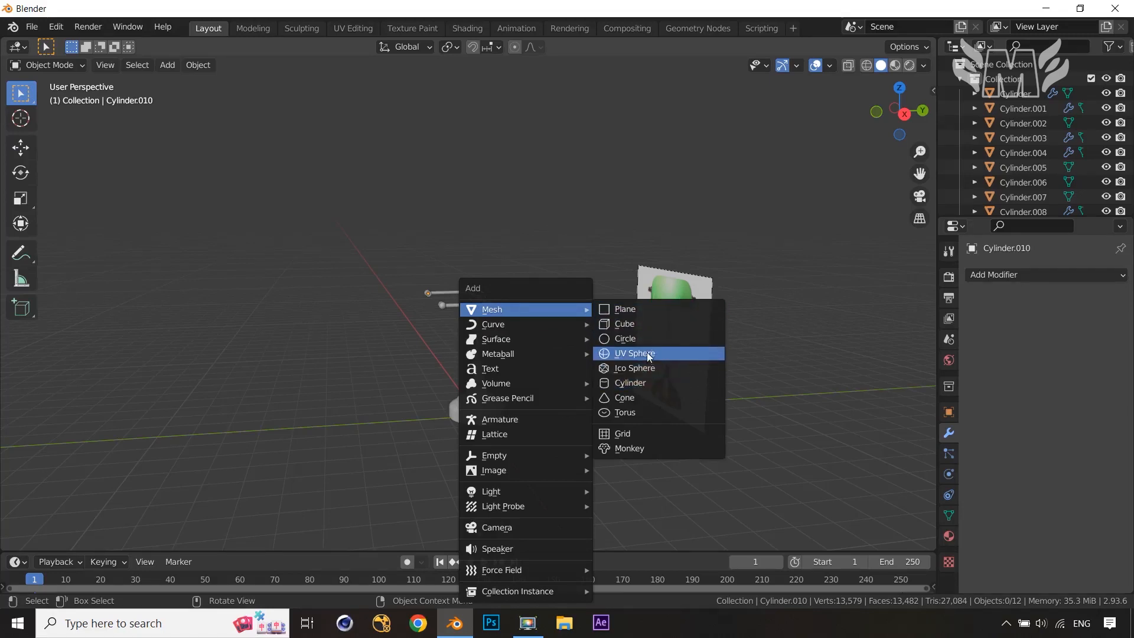
pyautogui.click(648, 383)
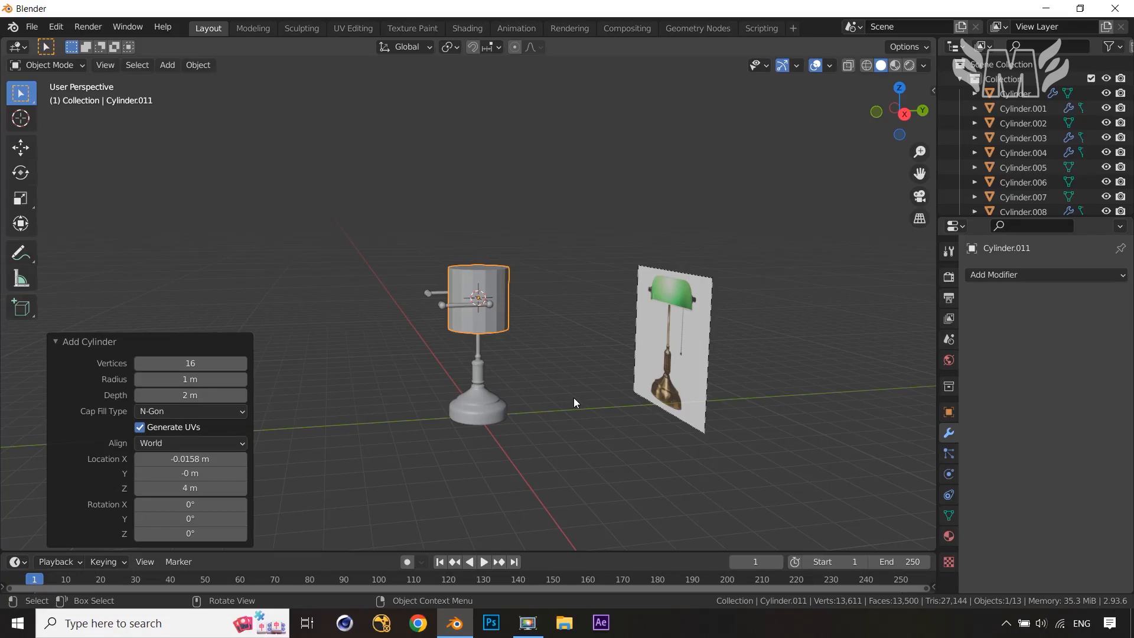
pyautogui.press('r')
pyautogui.write('y')
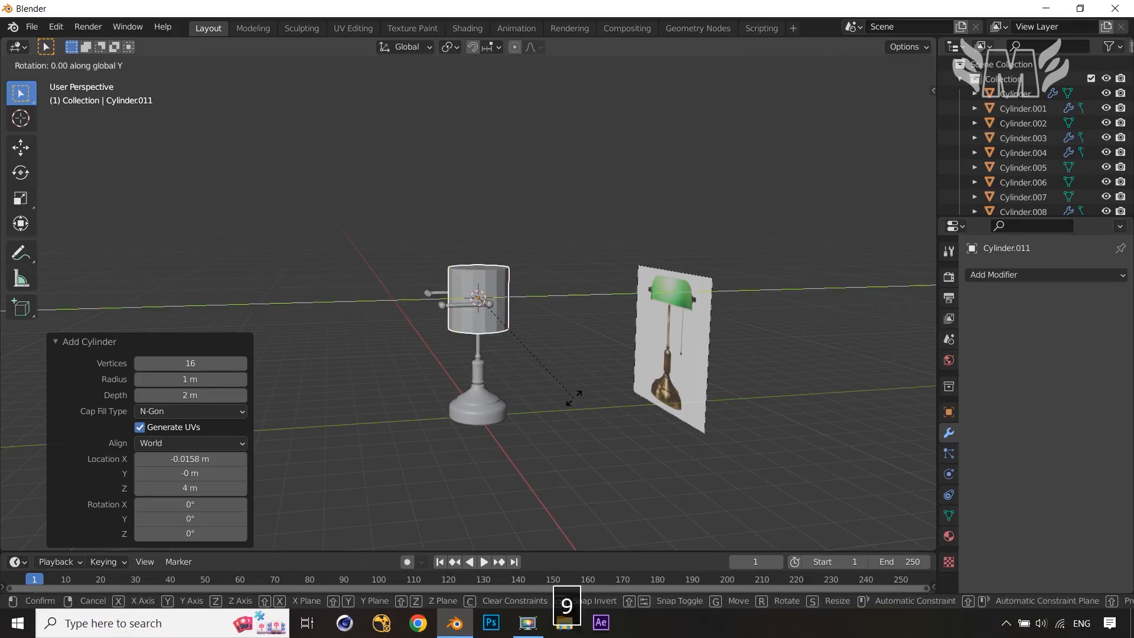
pyautogui.write('90')
pyautogui.press('Return')
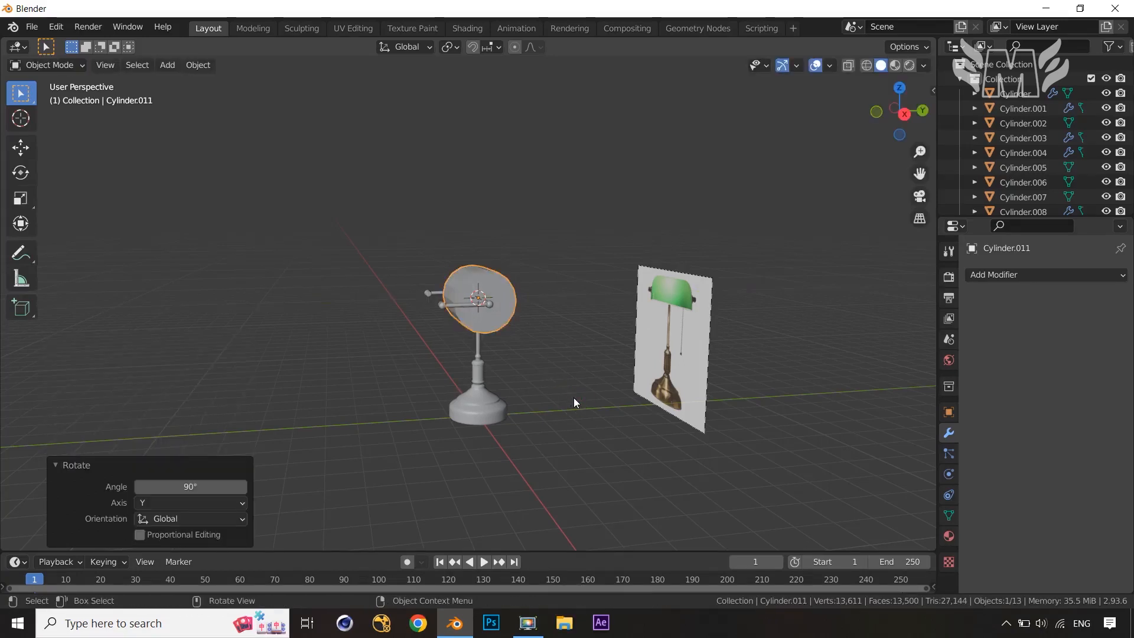
# Edit the new cylinder's mesh in front view with X-ray and delete the vertices of its left end, leaving a single disc.
pyautogui.moveTo(577, 471)
pyautogui.mouseDown(button='middle')
pyautogui.moveTo(590, 507)
pyautogui.moveTo(568, 491)
pyautogui.moveTo(578, 470)
pyautogui.mouseUp(button='middle')
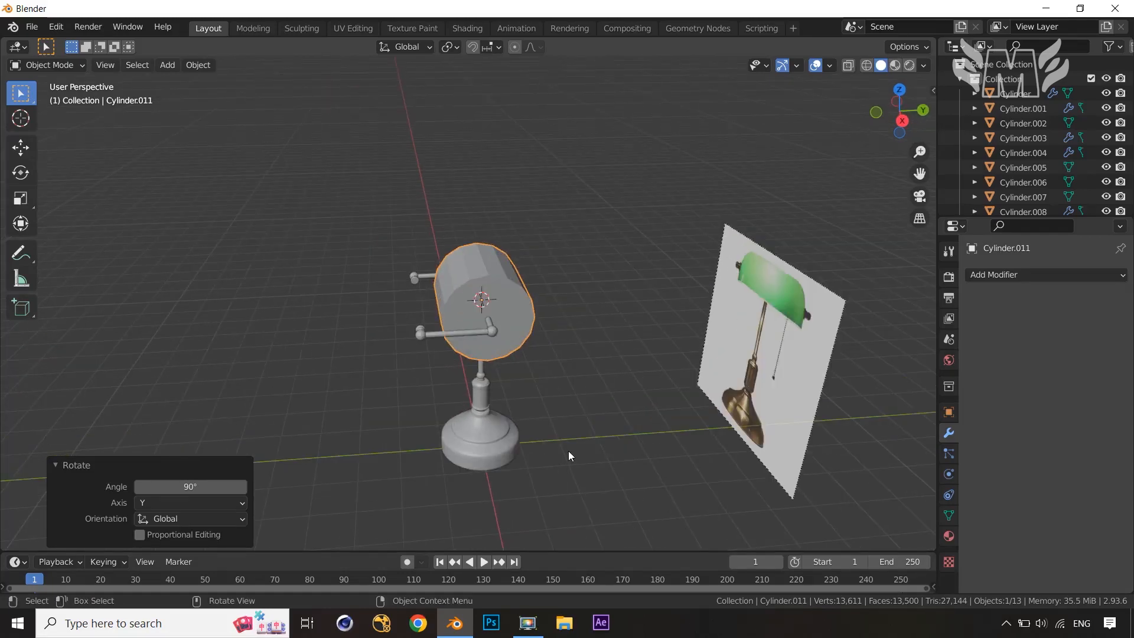
pyautogui.press('Tab')
pyautogui.moveTo(486, 362); pyautogui.dragTo(666, 385, button='middle')
pyautogui.press('1')
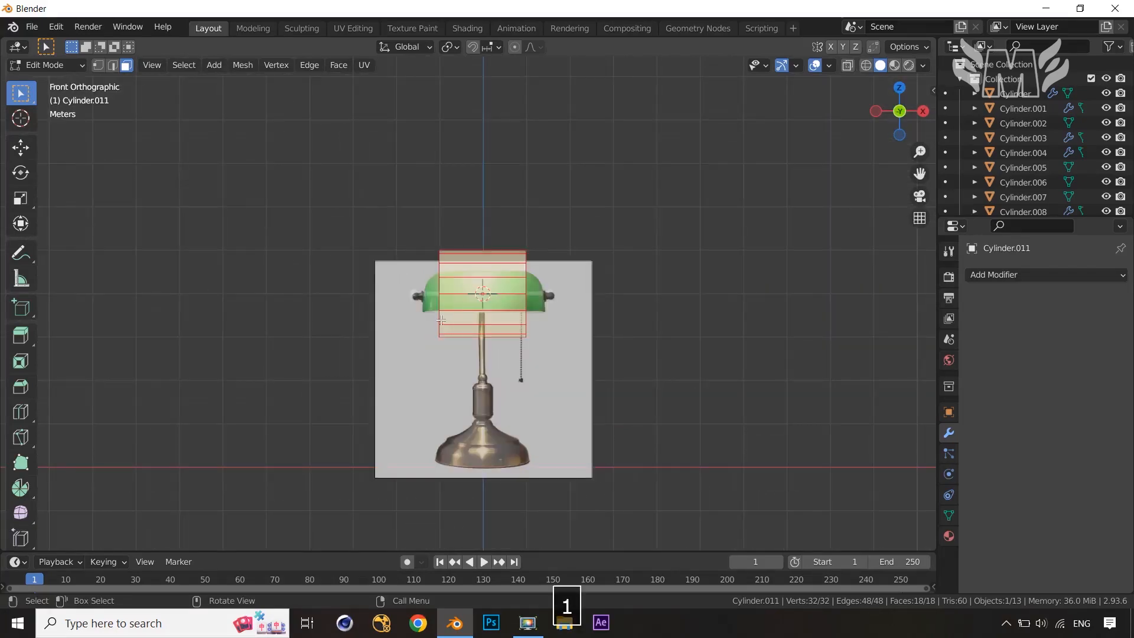
pyautogui.hotkey('alt', 'z')
pyautogui.moveTo(402, 176); pyautogui.dragTo(457, 391)
pyautogui.press('x')
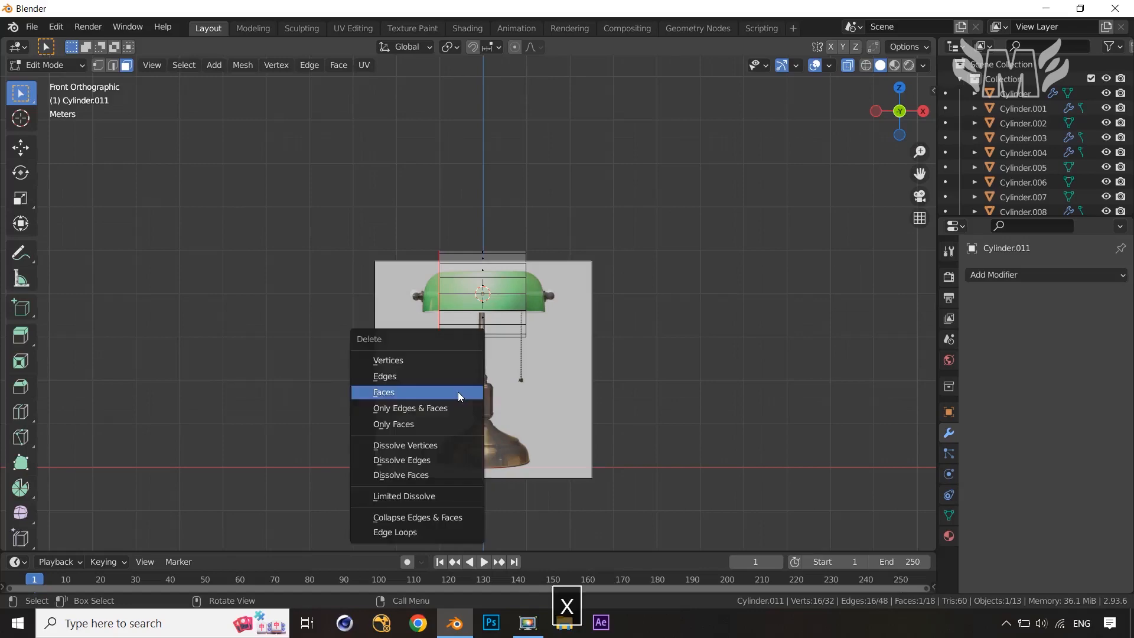
pyautogui.click(466, 360)
# Try to delete the face of the remaining disc, and undo the deletion.
pyautogui.moveTo(671, 375); pyautogui.dragTo(543, 357, button='middle')
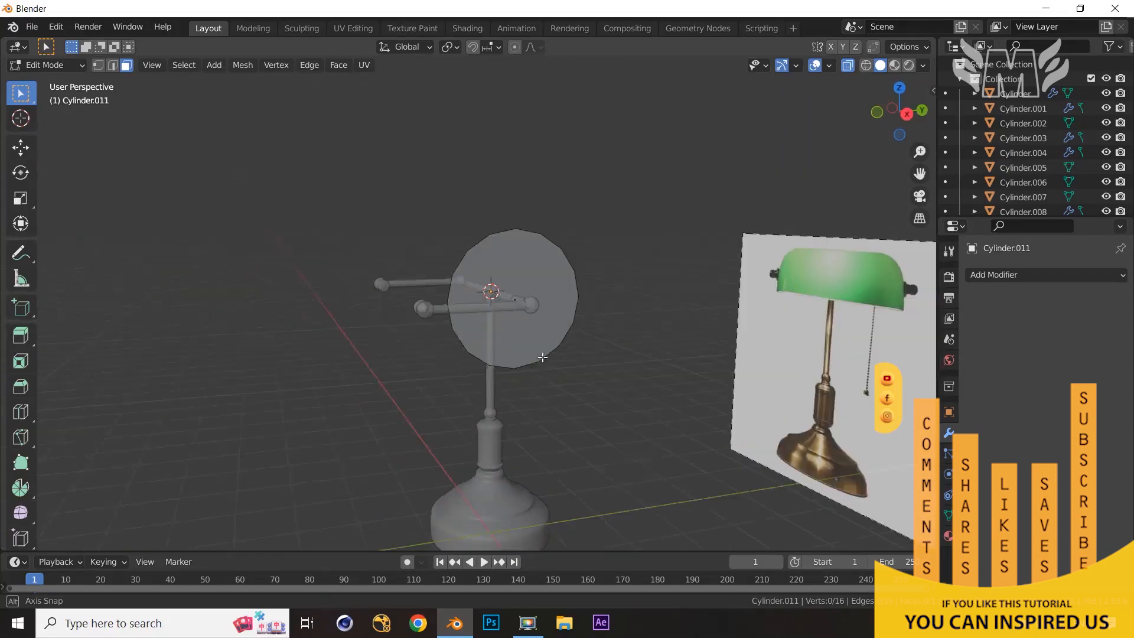
pyautogui.click(536, 279)
pyautogui.press('x')
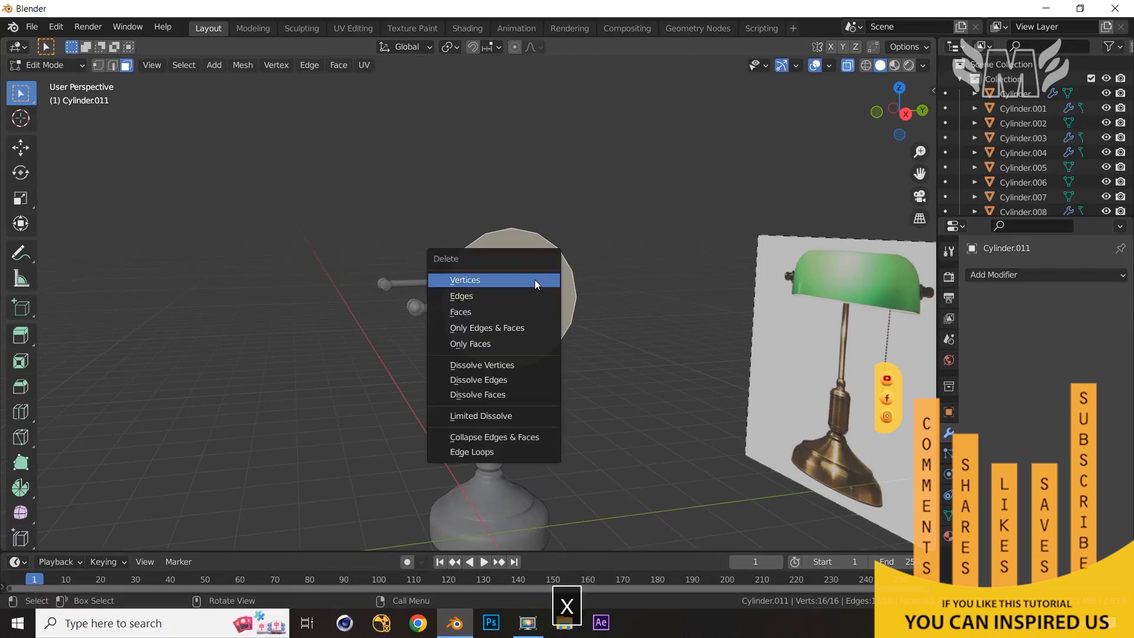
pyautogui.click(529, 311)
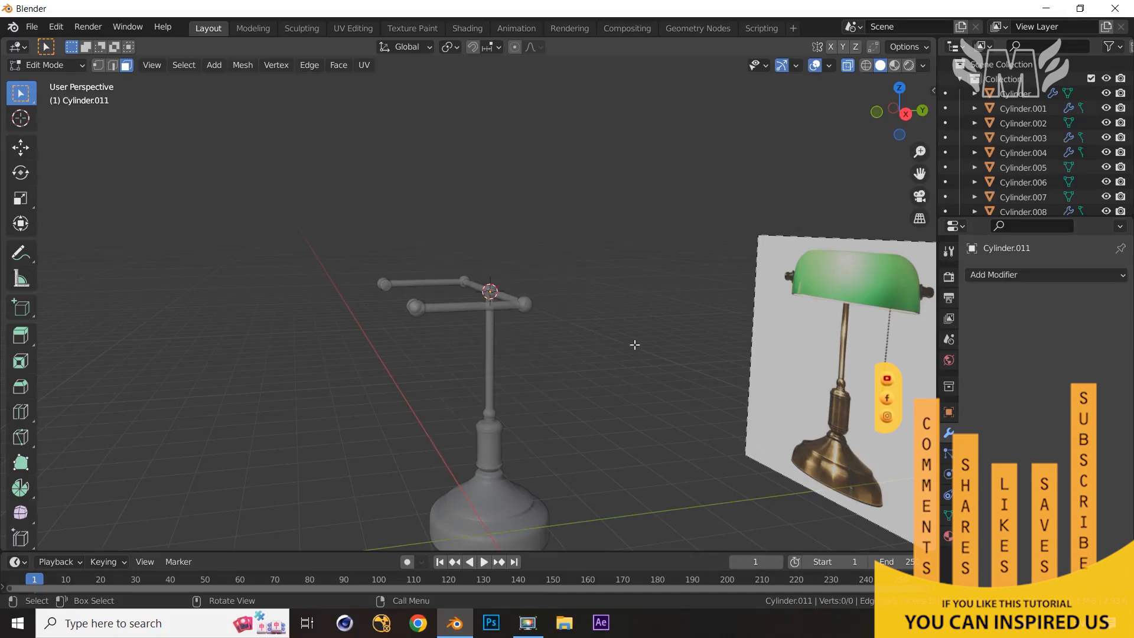
pyautogui.hotkey('ctrl', 'z')
pyautogui.moveTo(602, 358); pyautogui.dragTo(569, 336, button='middle')
pyautogui.click(819, 393)
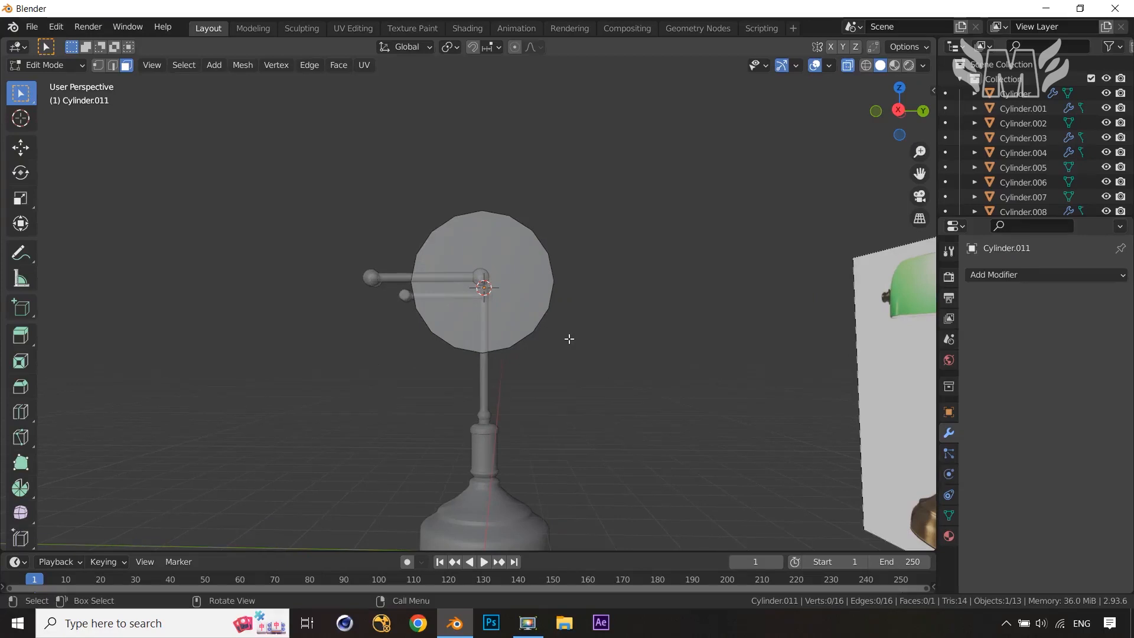
# In right side view, delete the disc's vertices below its horizontal centre line to leave the upper half arc.
pyautogui.press('KP_1')
pyautogui.press('KP_3')
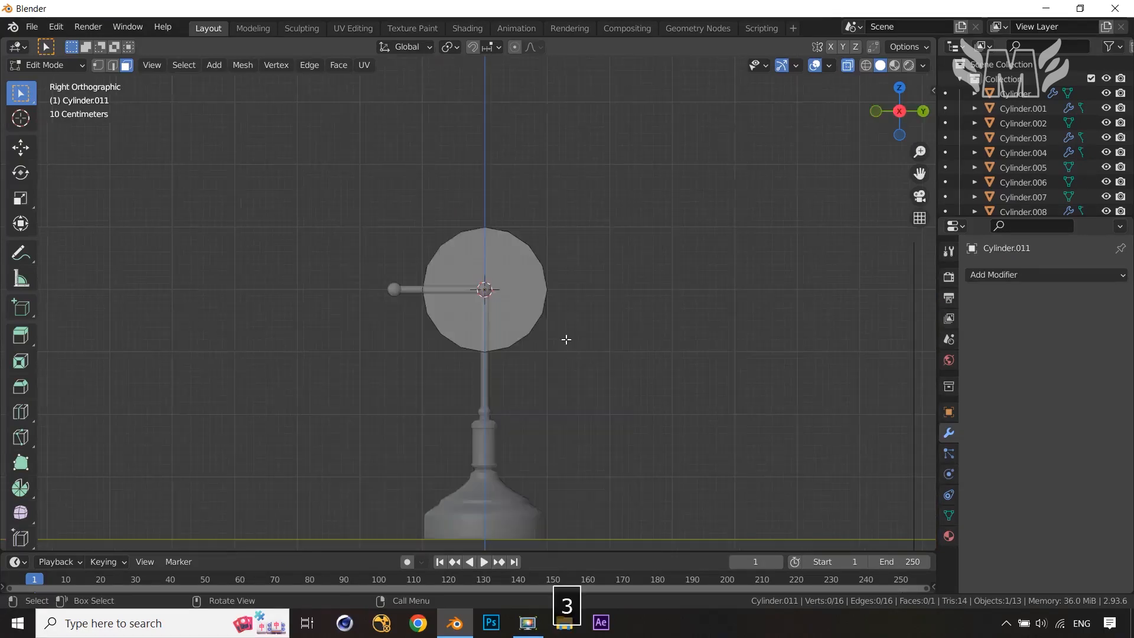
pyautogui.hotkey('alt', 'z')
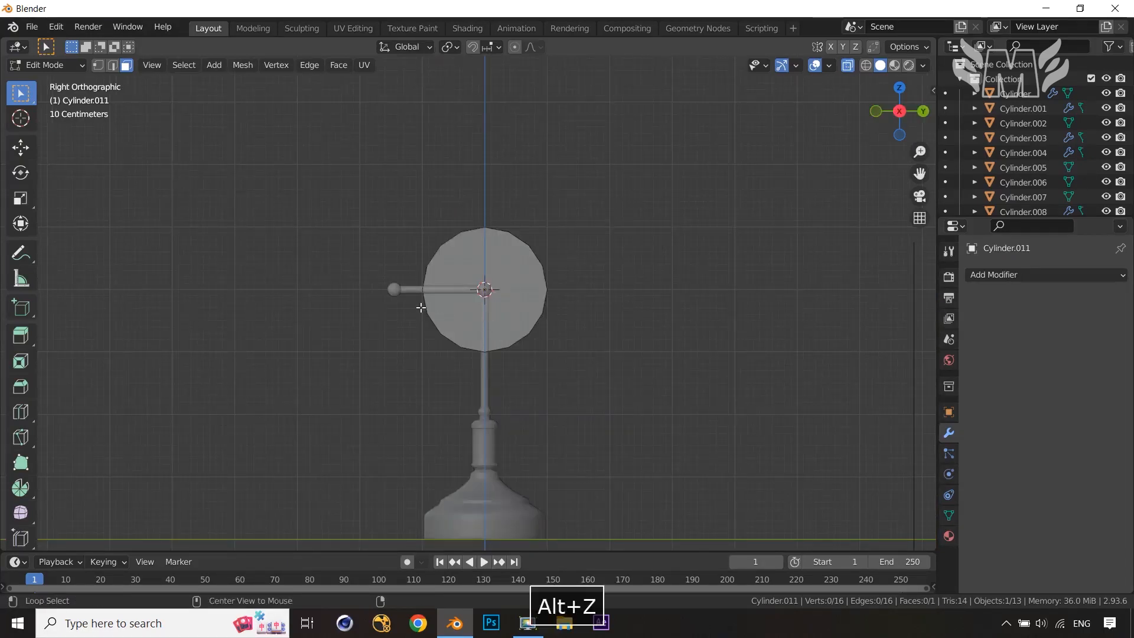
pyautogui.moveTo(410, 303); pyautogui.dragTo(587, 396)
pyautogui.press('1')
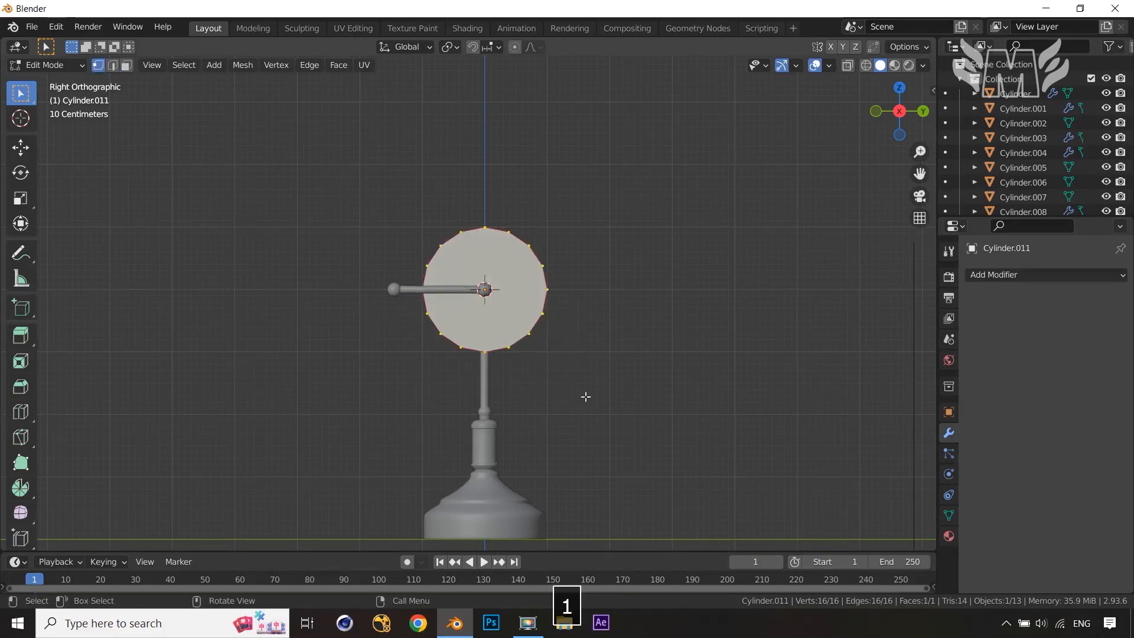
pyautogui.moveTo(413, 303); pyautogui.dragTo(590, 410)
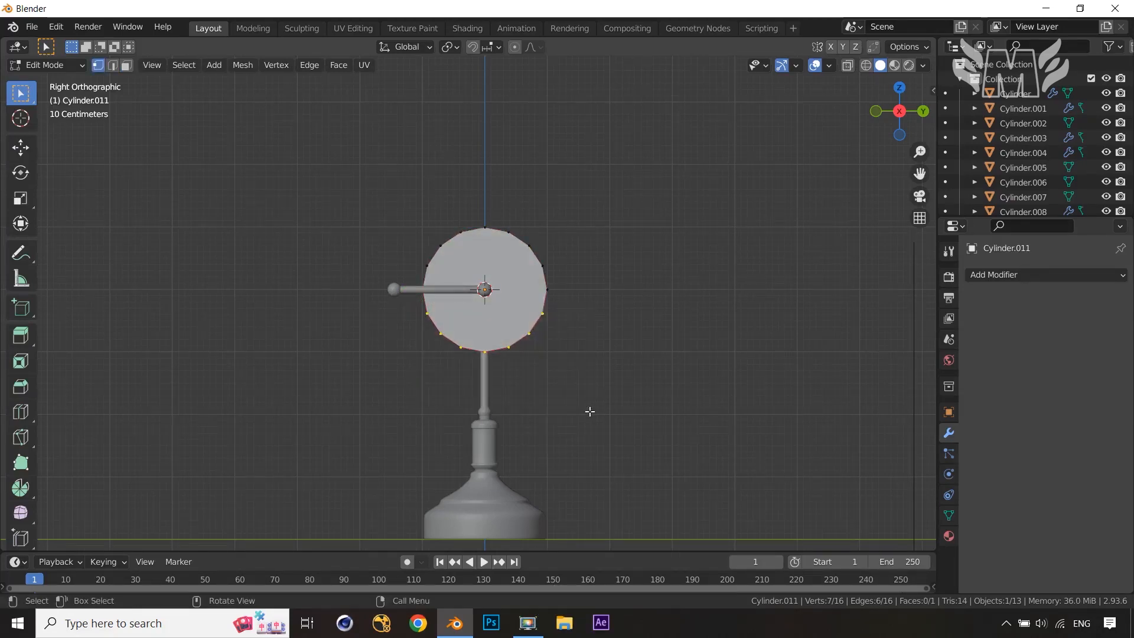
pyautogui.press('x')
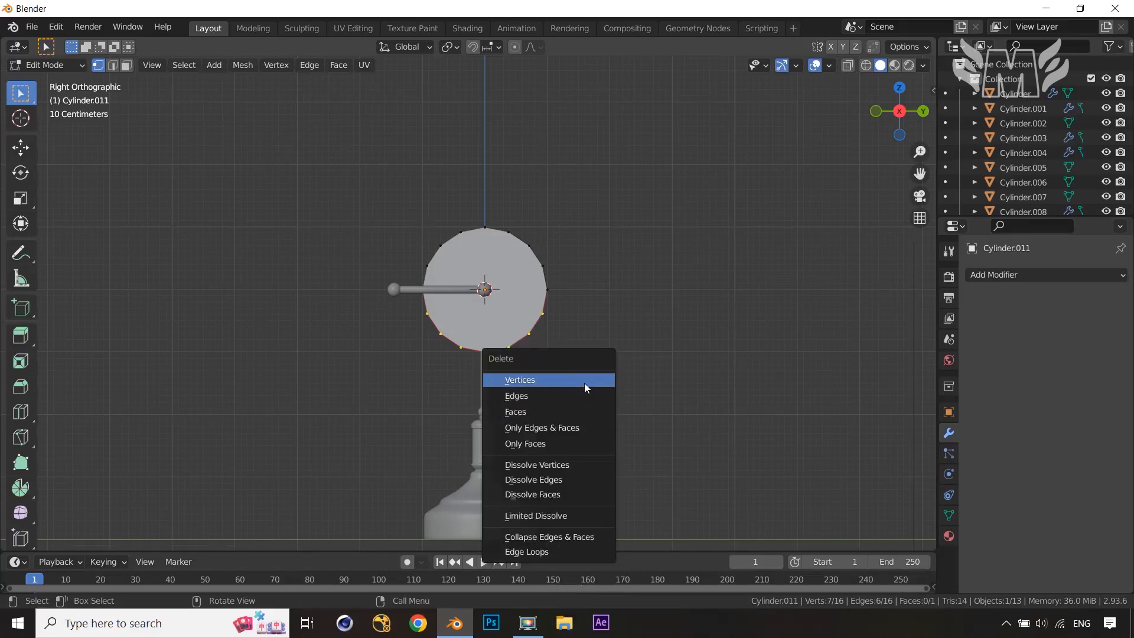
pyautogui.click(583, 387)
# Extrude the half arc downward along the global Z axis by about 0.924 m.
pyautogui.moveTo(584, 384)
pyautogui.mouseDown(button='middle')
pyautogui.moveTo(641, 423)
pyautogui.moveTo(780, 431)
pyautogui.moveTo(555, 397)
pyautogui.moveTo(718, 430)
pyautogui.moveTo(582, 405)
pyautogui.mouseUp(button='middle')
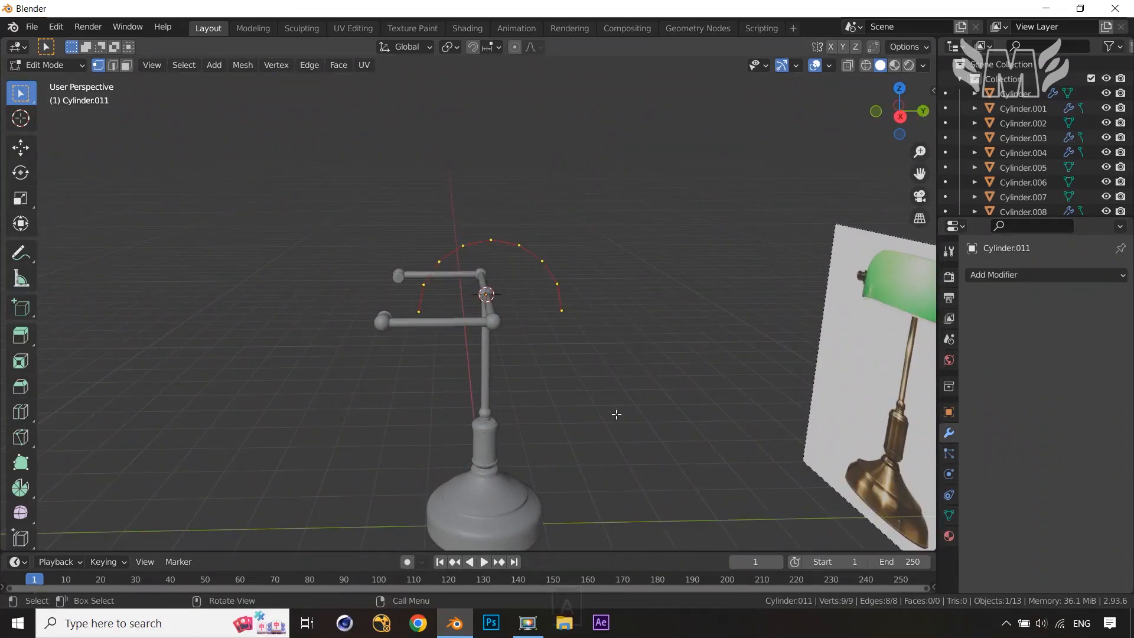
pyautogui.press('e')
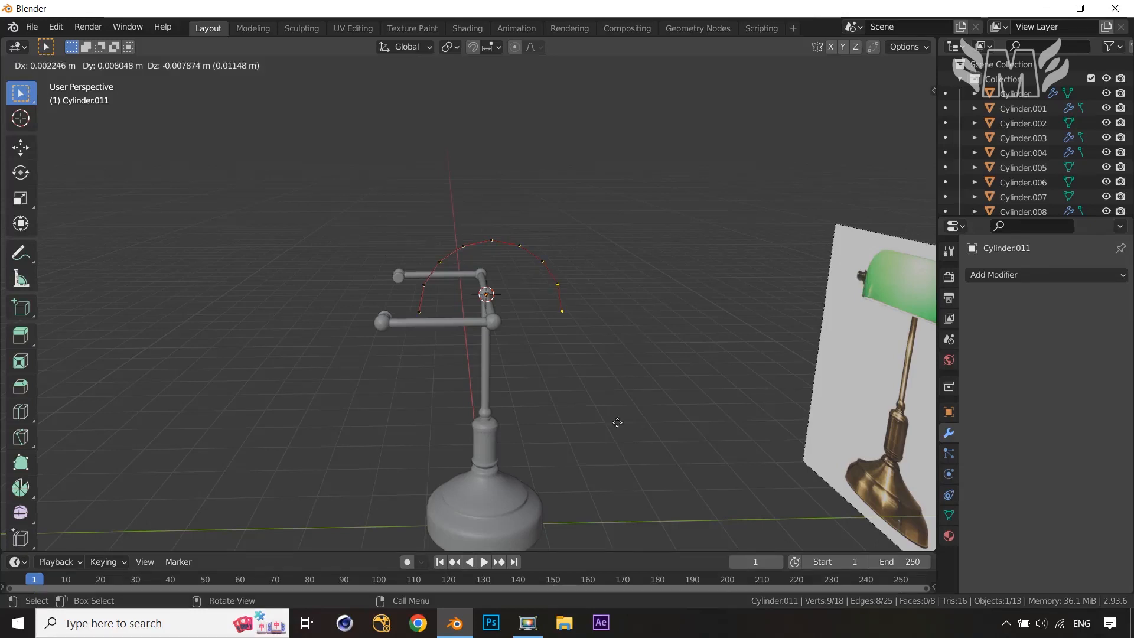
pyautogui.press('z')
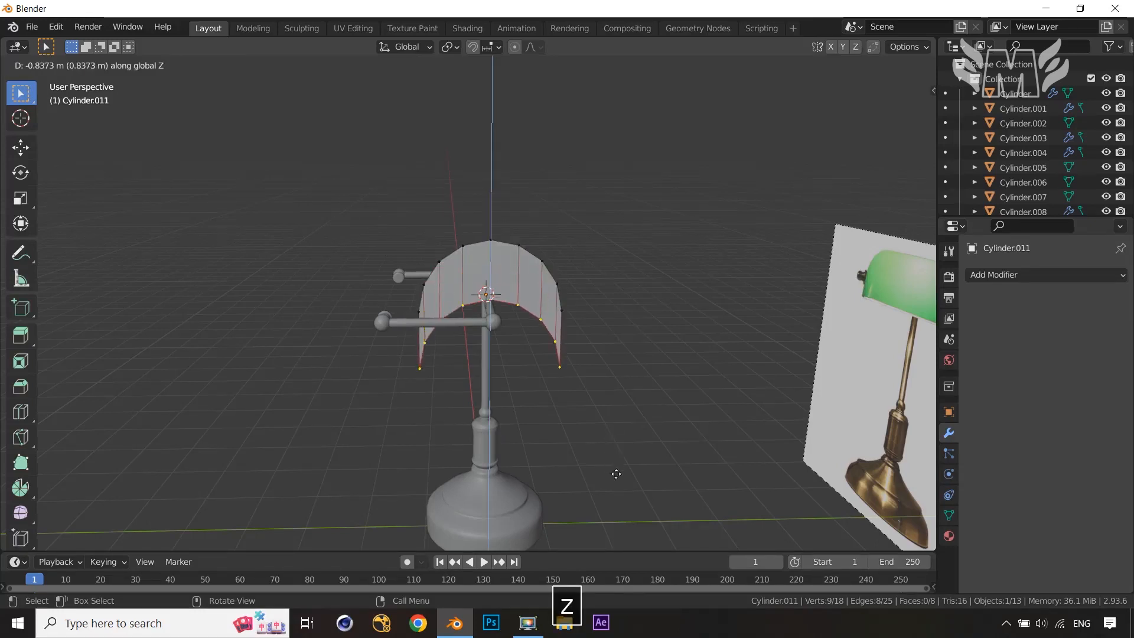
pyautogui.click(624, 459)
# Knife a straight horizontal cut across the extruded surface between the second arc vertices from each end.
pyautogui.moveTo(624, 460); pyautogui.dragTo(586, 442, button='middle')
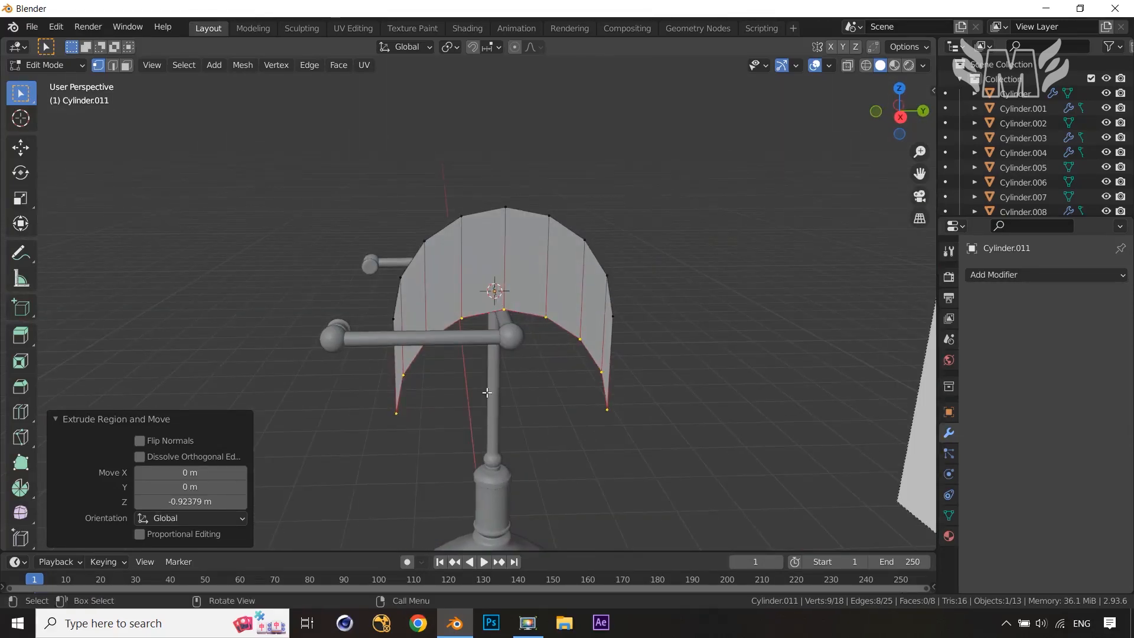
pyautogui.press('k')
pyautogui.click(401, 277)
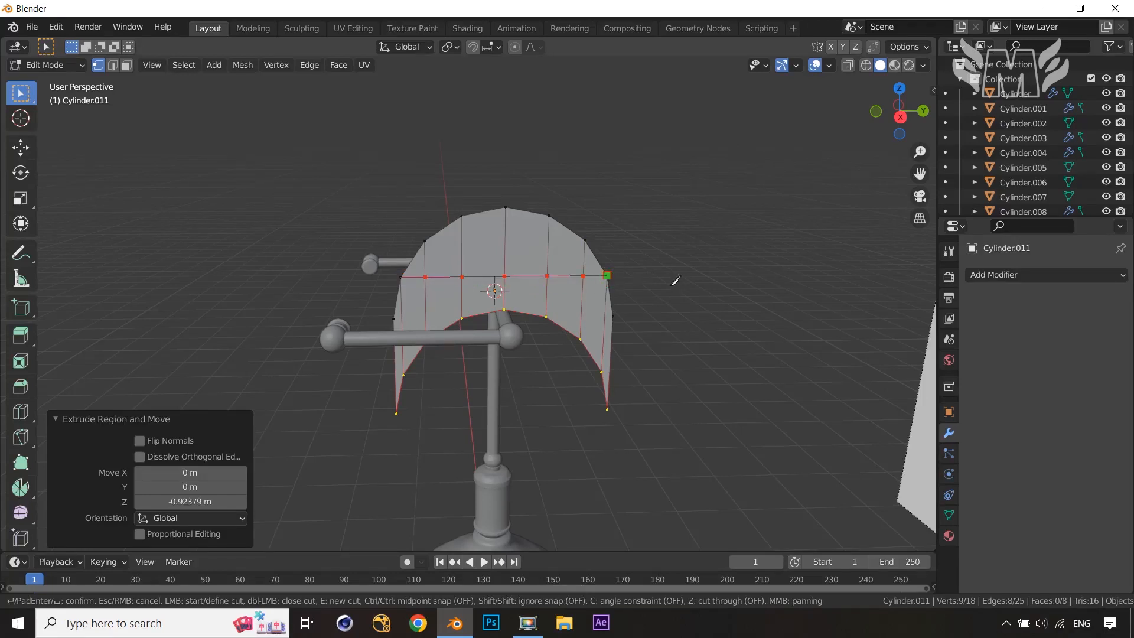
pyautogui.press('Return')
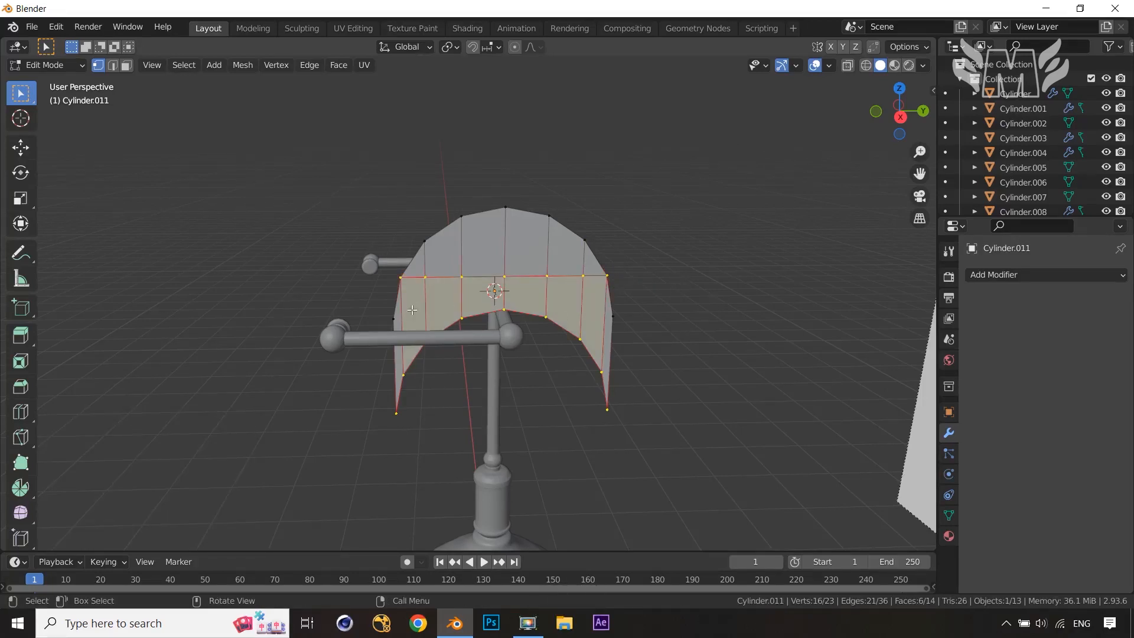
# Extend the selection to the arc's two outermost vertices and delete the faces below the cut.
pyautogui.keyDown('shift'); pyautogui.click(398, 322); pyautogui.keyUp('shift')
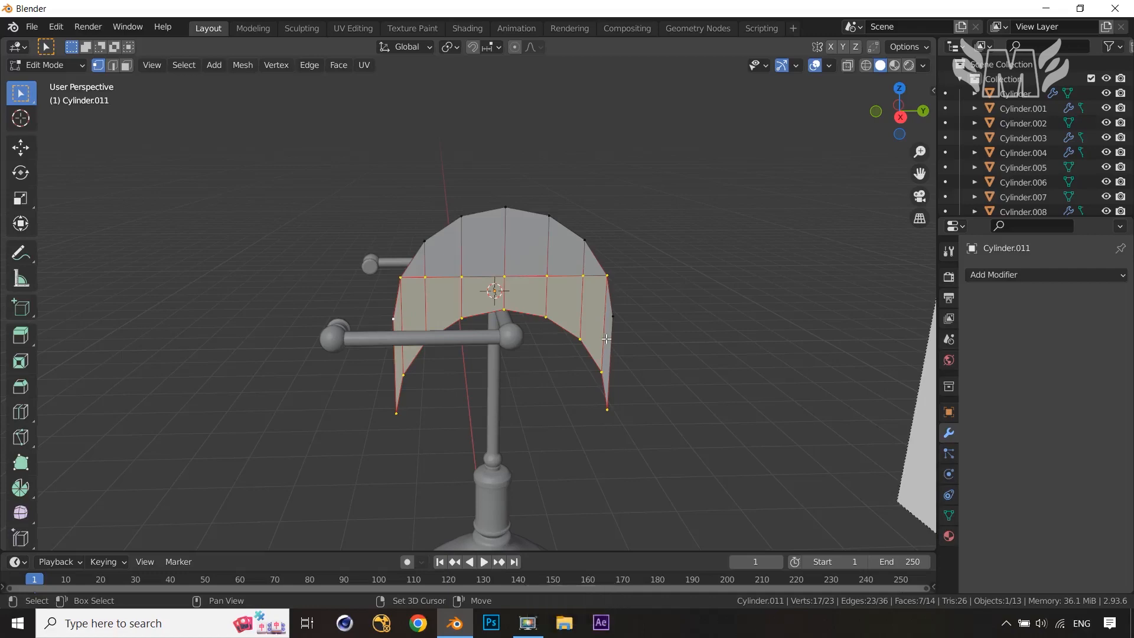
pyautogui.keyDown('shift'); pyautogui.click(613, 318); pyautogui.keyUp('shift')
pyautogui.press('x')
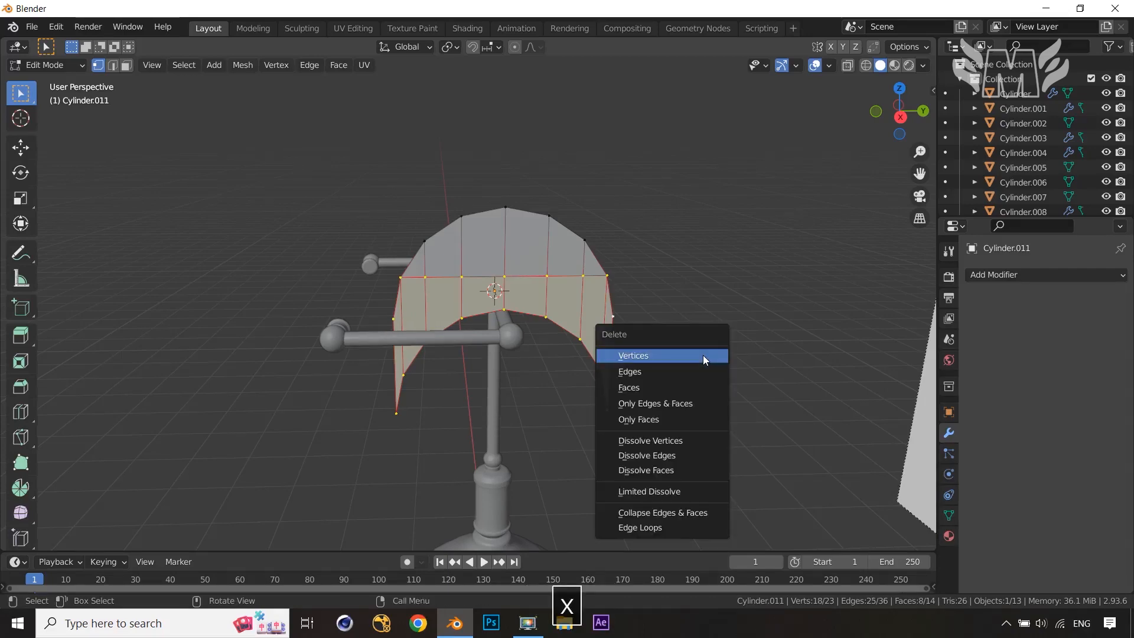
pyautogui.click(699, 387)
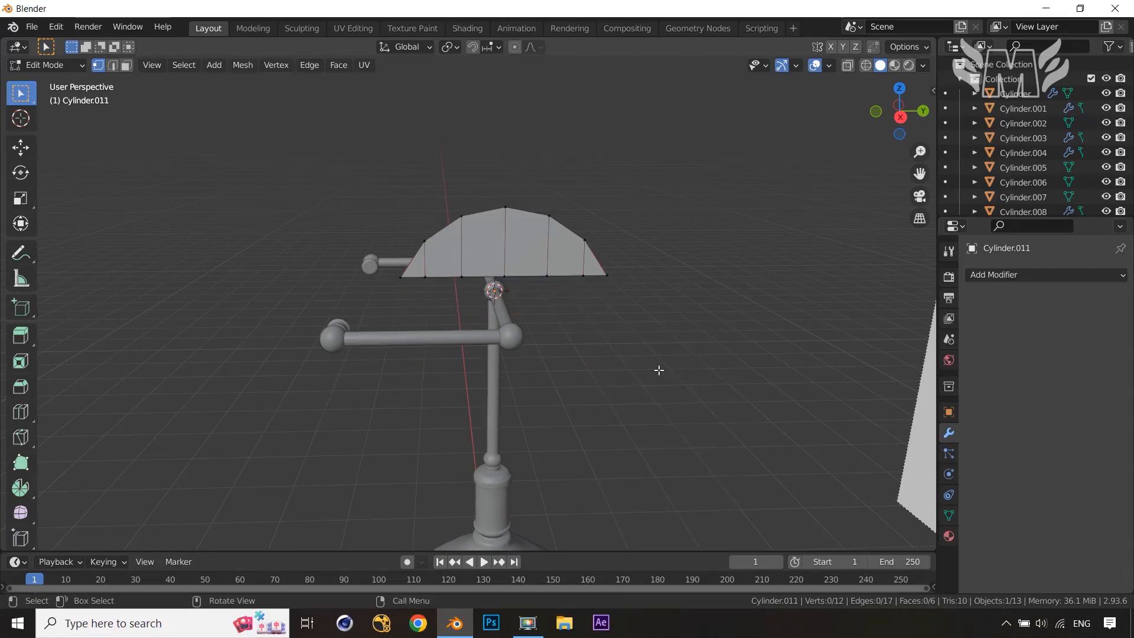
# Select the whole arc profile and extrude it along the global X axis by about -2.6 m to form the shade body.
pyautogui.moveTo(659, 370); pyautogui.dragTo(422, 377, button='middle')
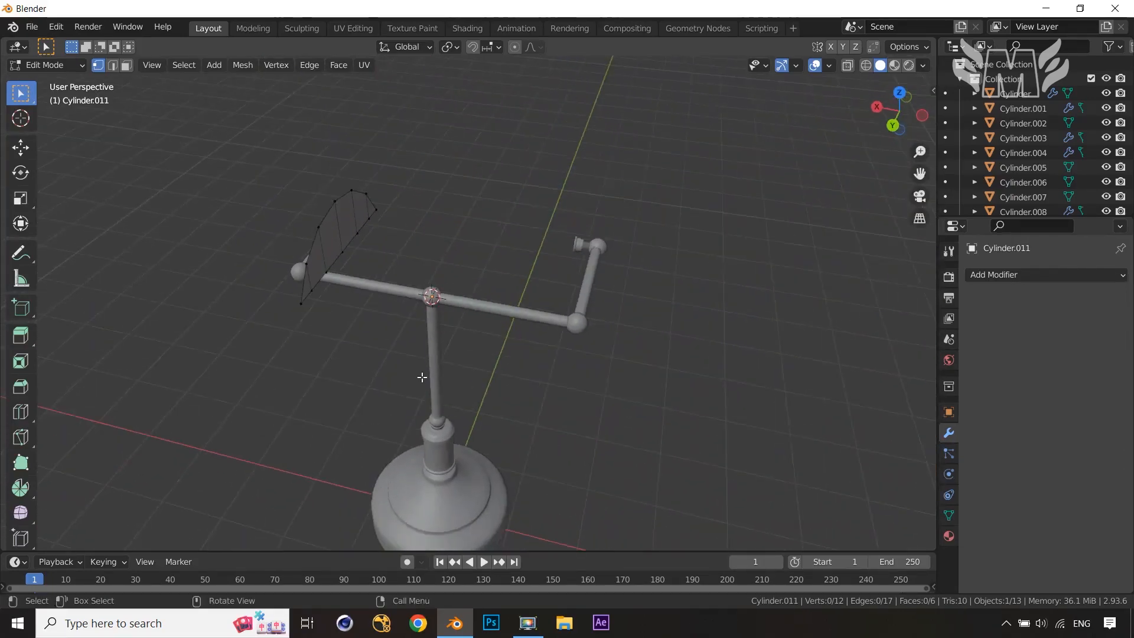
pyautogui.press('2')
pyautogui.moveTo(363, 308); pyautogui.dragTo(314, 258, button='middle')
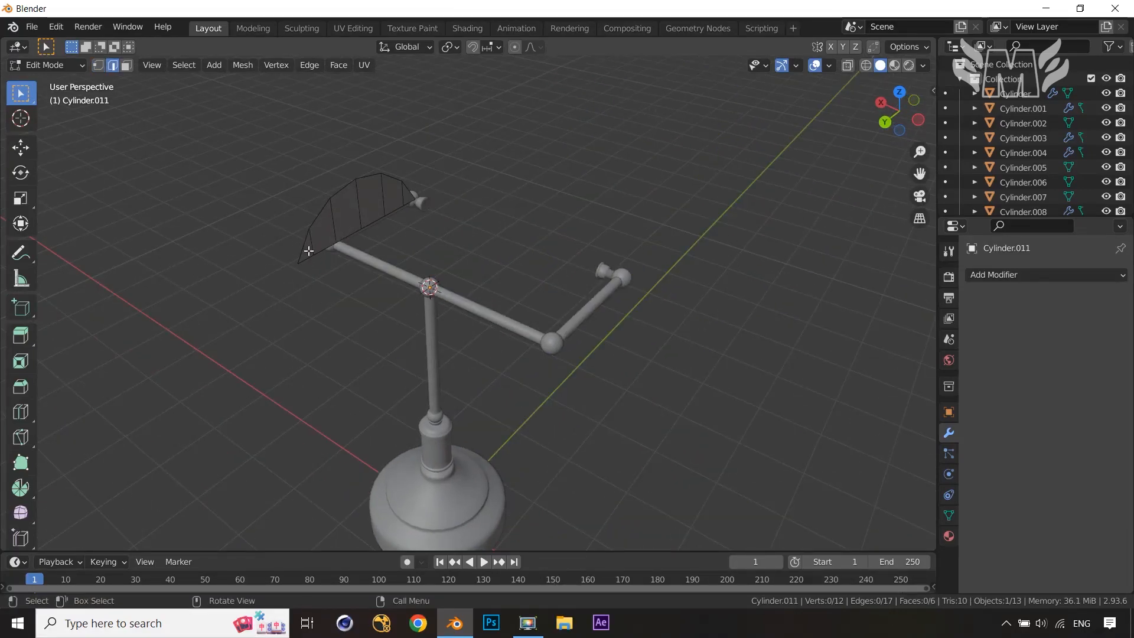
pyautogui.press('a')
pyautogui.moveTo(380, 274); pyautogui.dragTo(534, 293, button='middle')
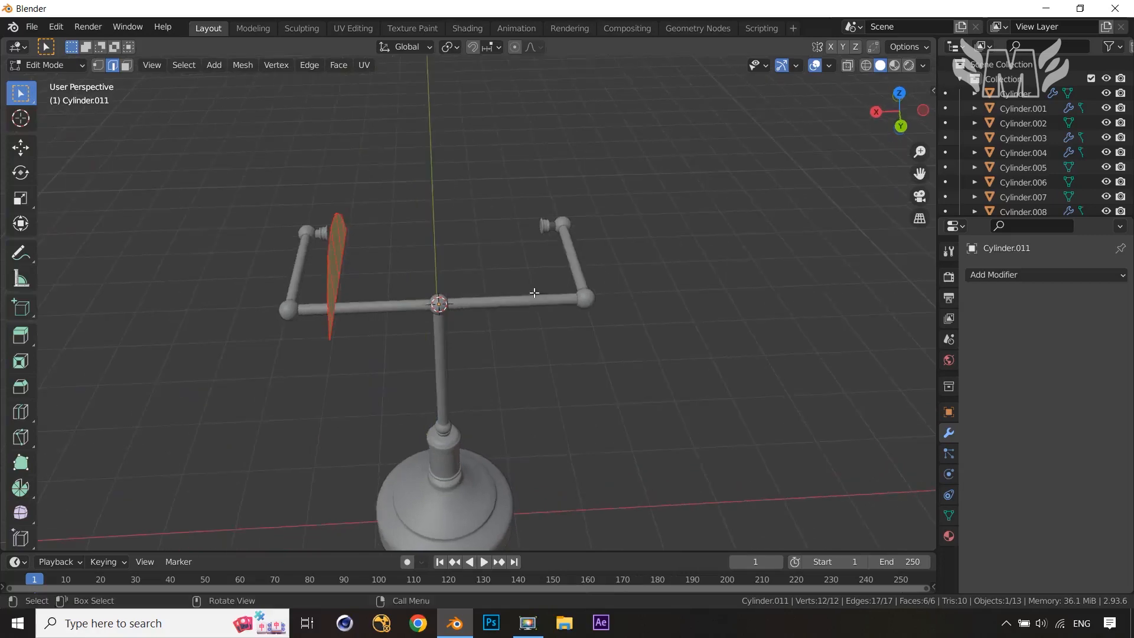
pyautogui.press('e')
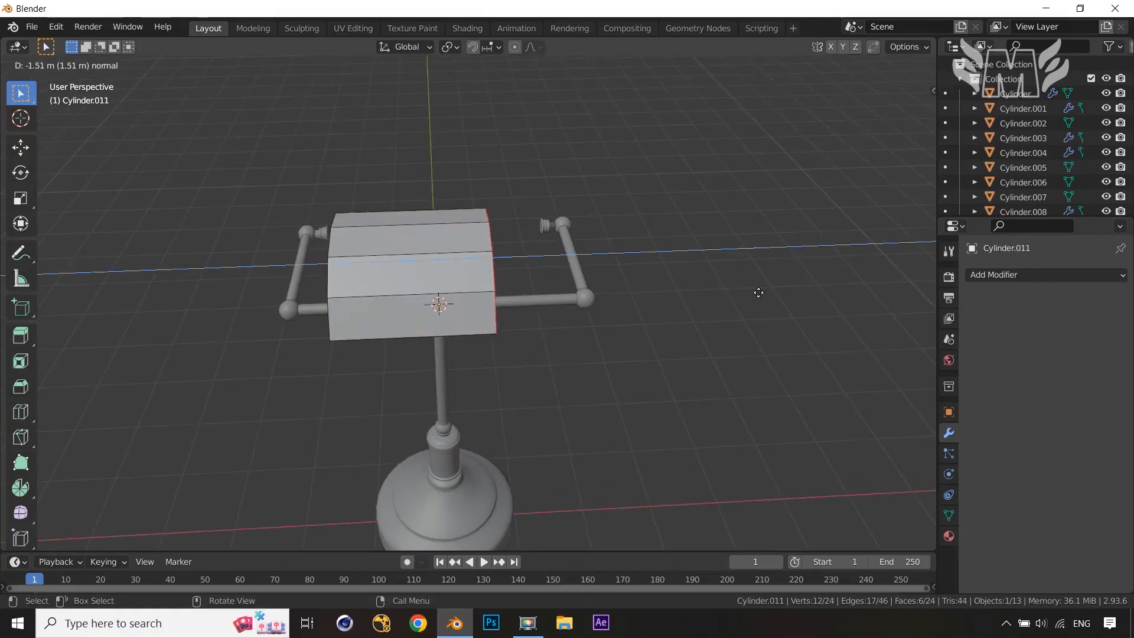
pyautogui.press('x')
pyautogui.click(866, 288)
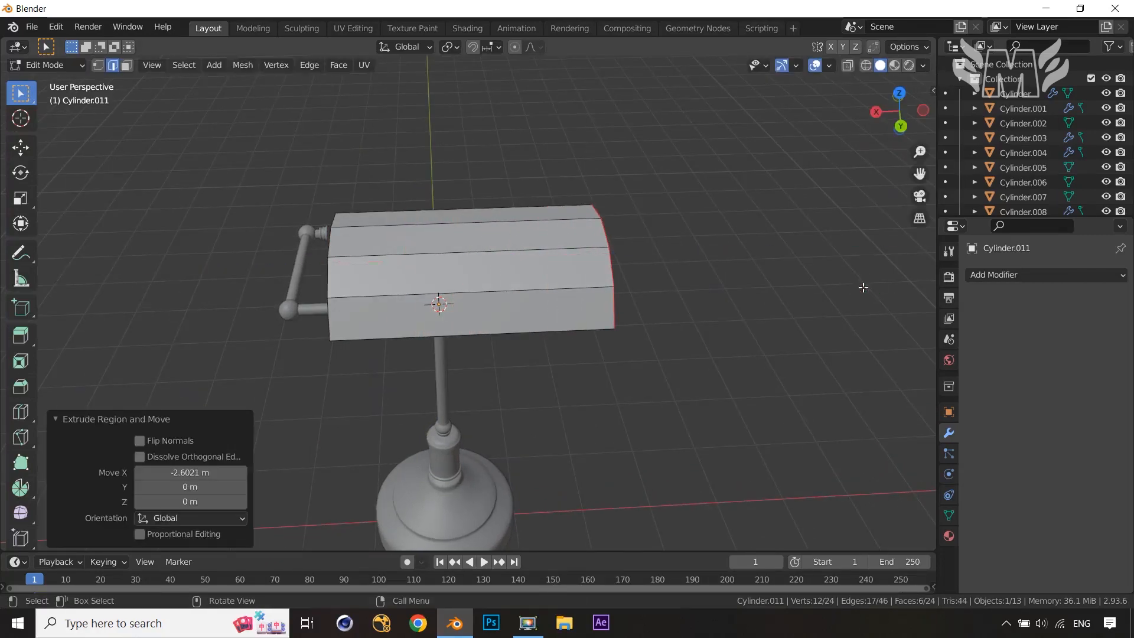
# In top view, move the whole shade mesh between the two arm connectors, about 0.32 m in X and -1.42 m in Y.
pyautogui.moveTo(866, 288); pyautogui.dragTo(499, 271, button='middle')
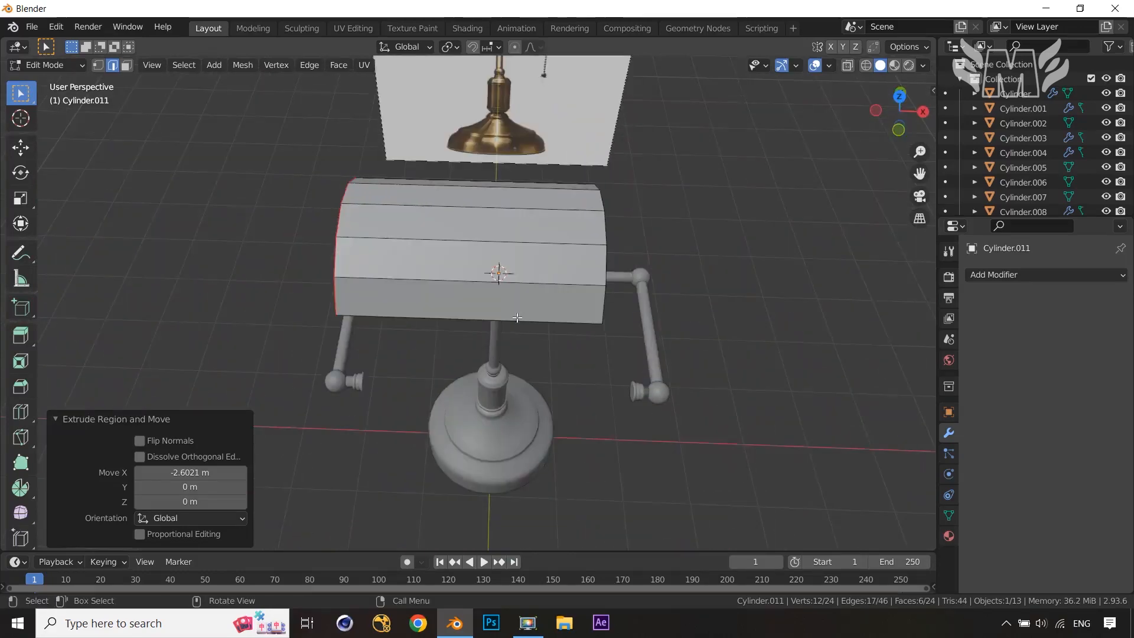
pyautogui.press('KP_7')
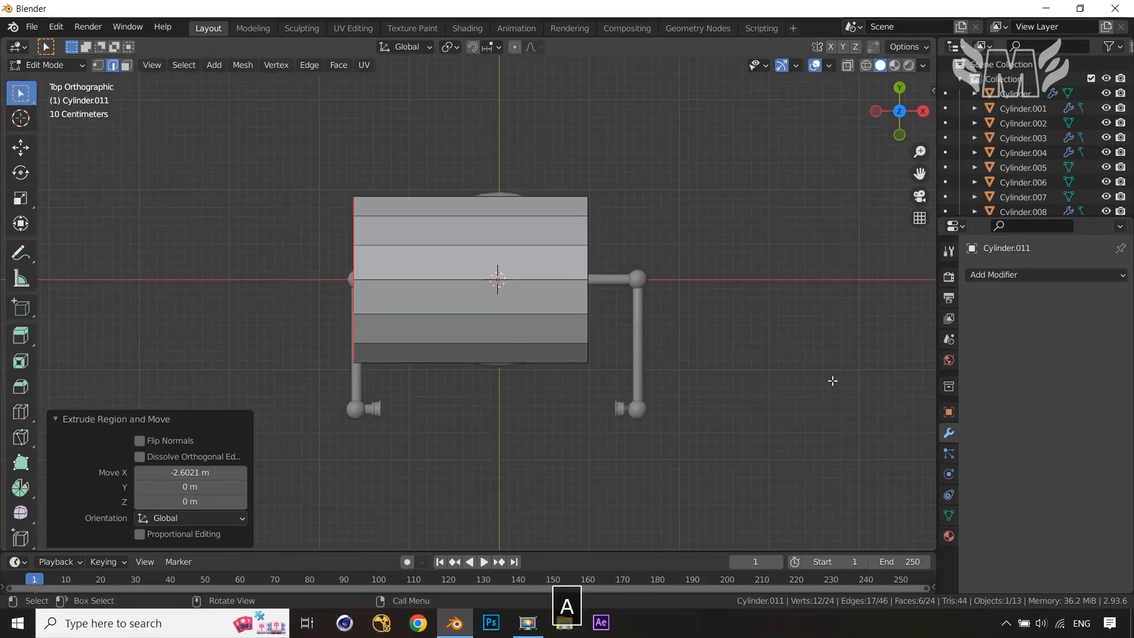
pyautogui.press('a')
pyautogui.press('g')
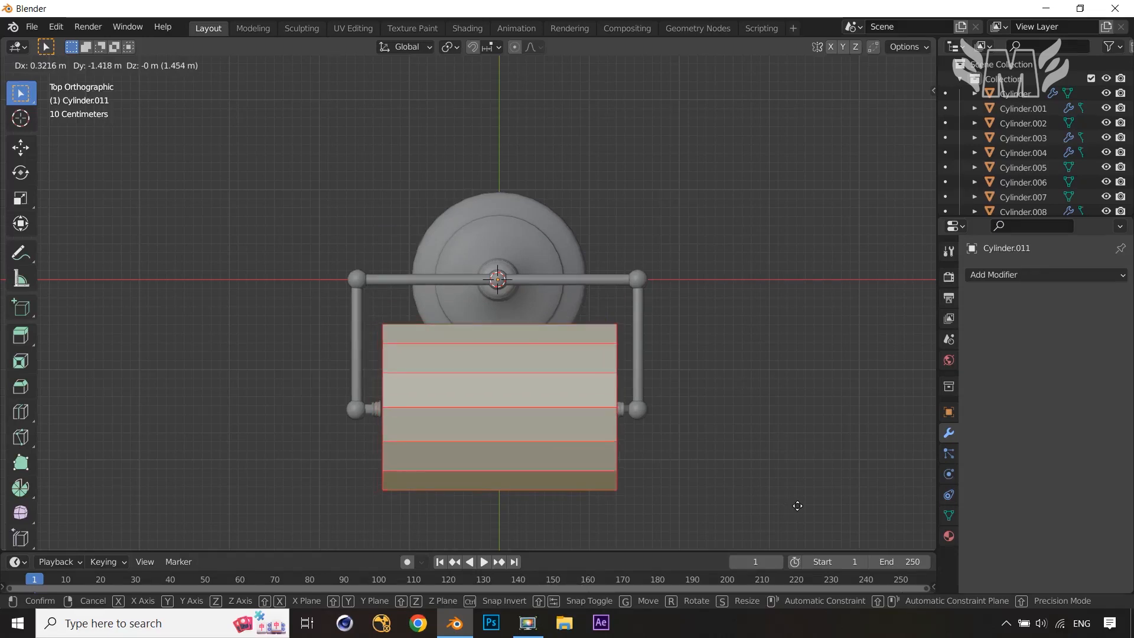
pyautogui.click(797, 505)
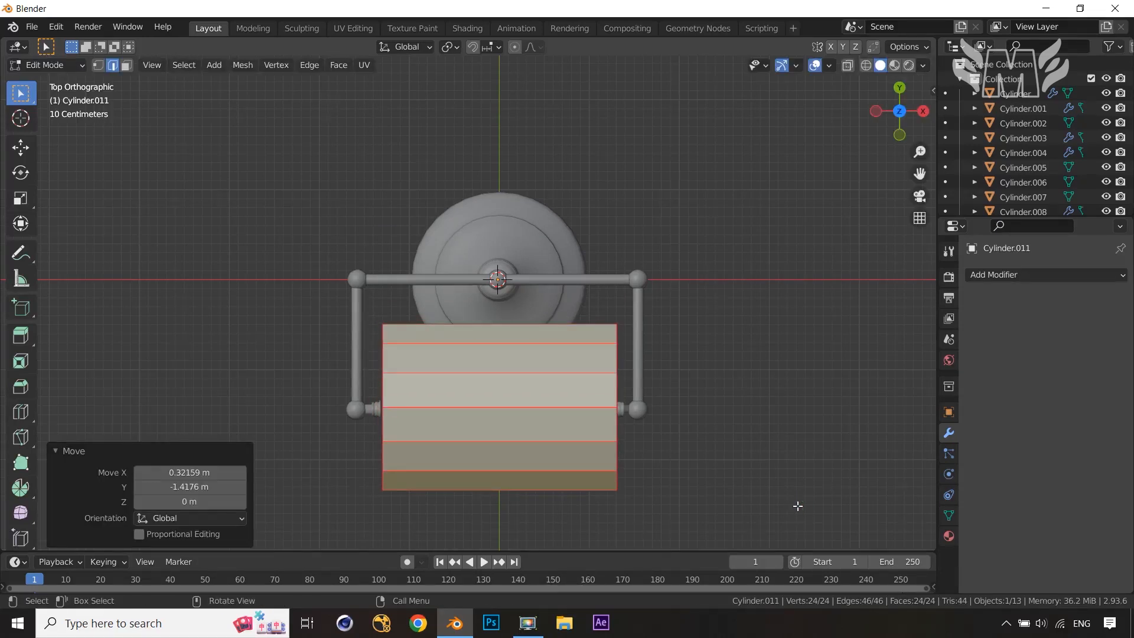
# Scale the shade along Y to about 0.712 and shift it about -0.033 m along X to centre it between the connectors.
pyautogui.press('s')
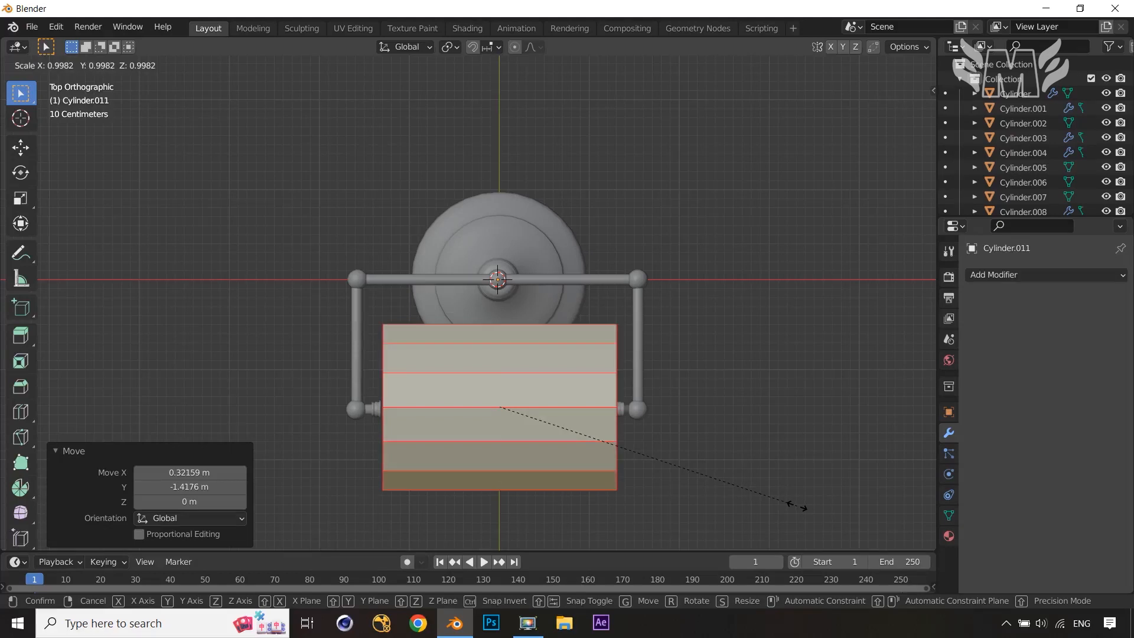
pyautogui.press('y')
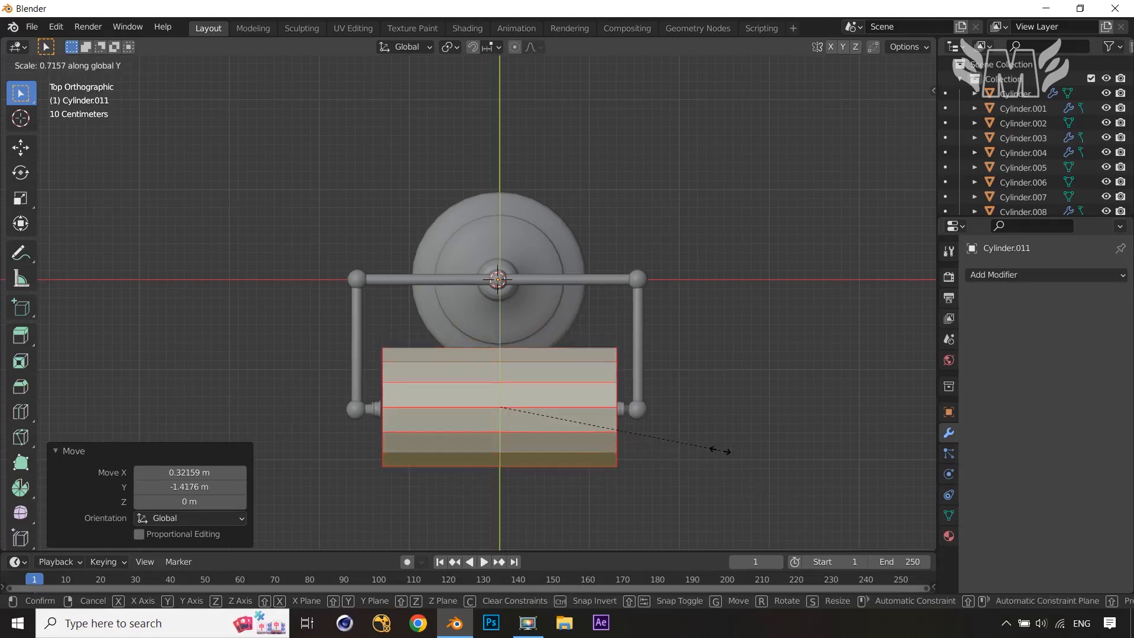
pyautogui.click(719, 450)
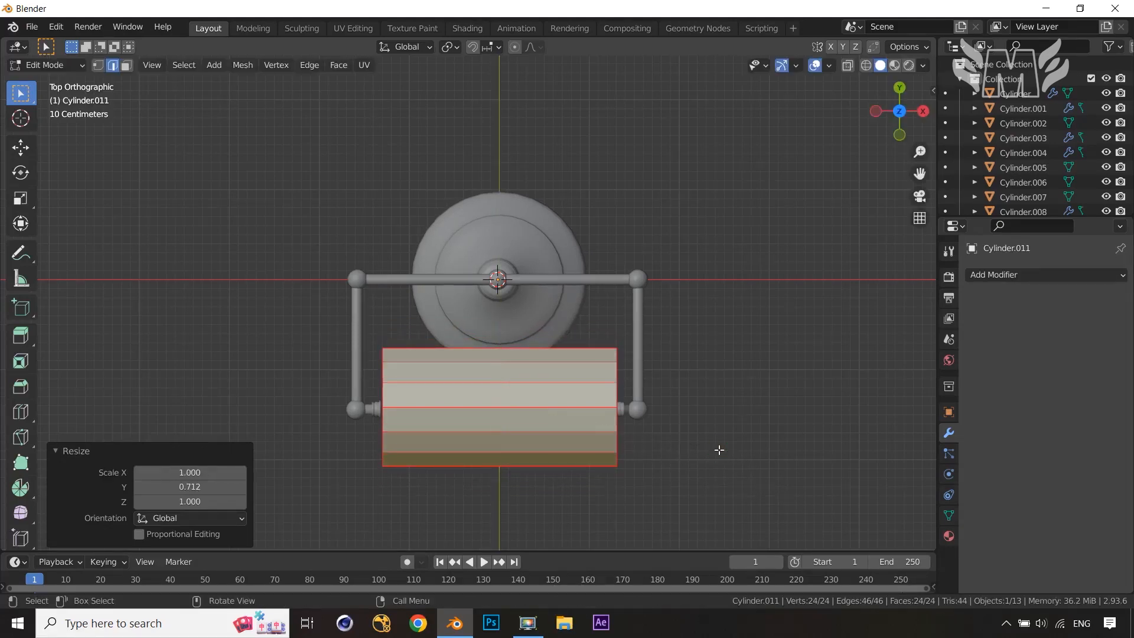
pyautogui.press('g')
pyautogui.press('x')
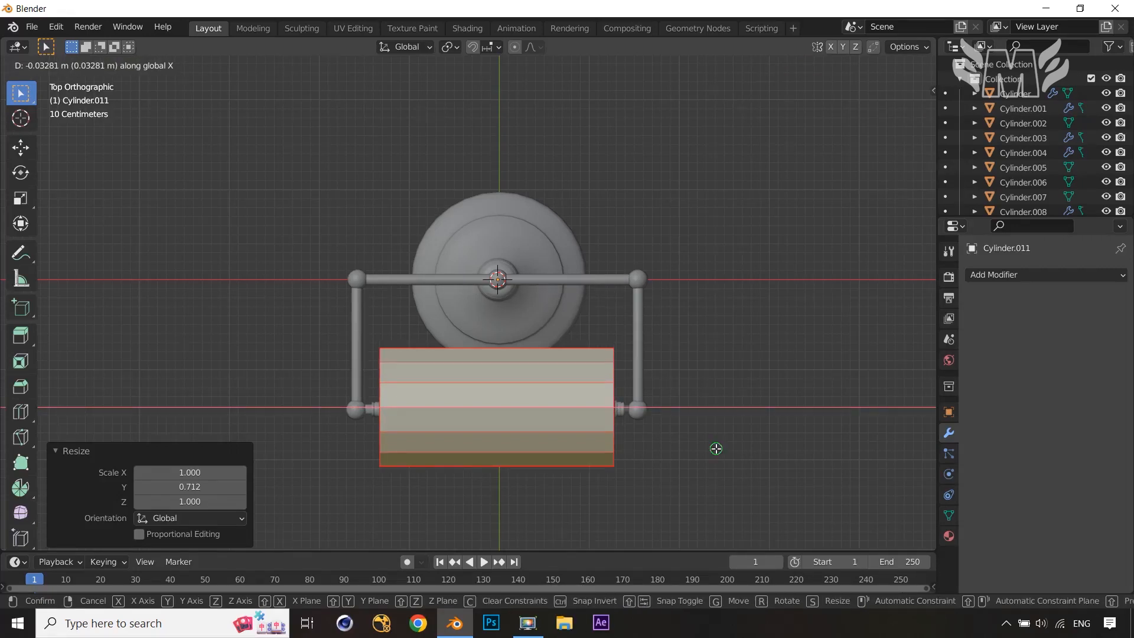
pyautogui.click(716, 448)
# Select the strip of faces covering the shade's underside and delete them to open the bottom.
pyautogui.moveTo(741, 464); pyautogui.dragTo(740, 258, button='middle')
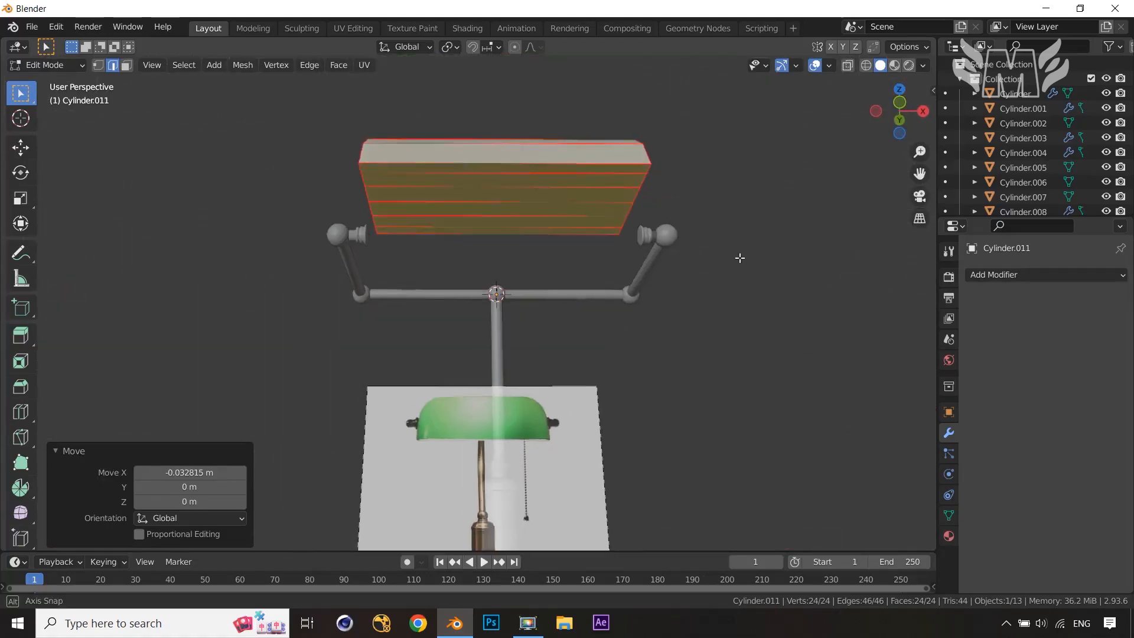
pyautogui.click(555, 172)
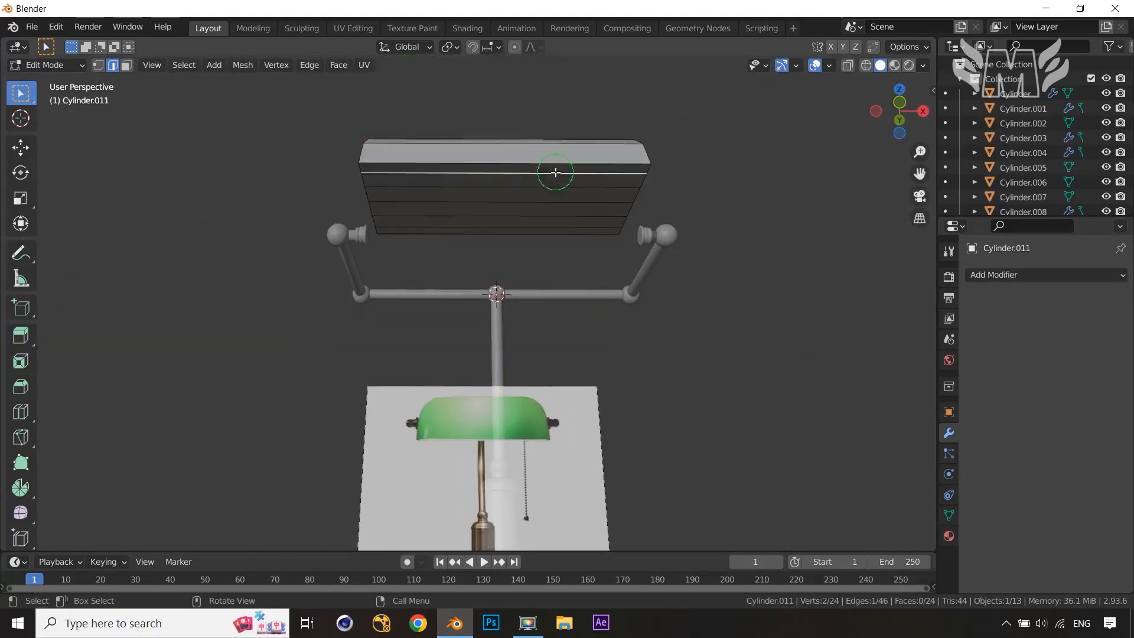
pyautogui.press('3')
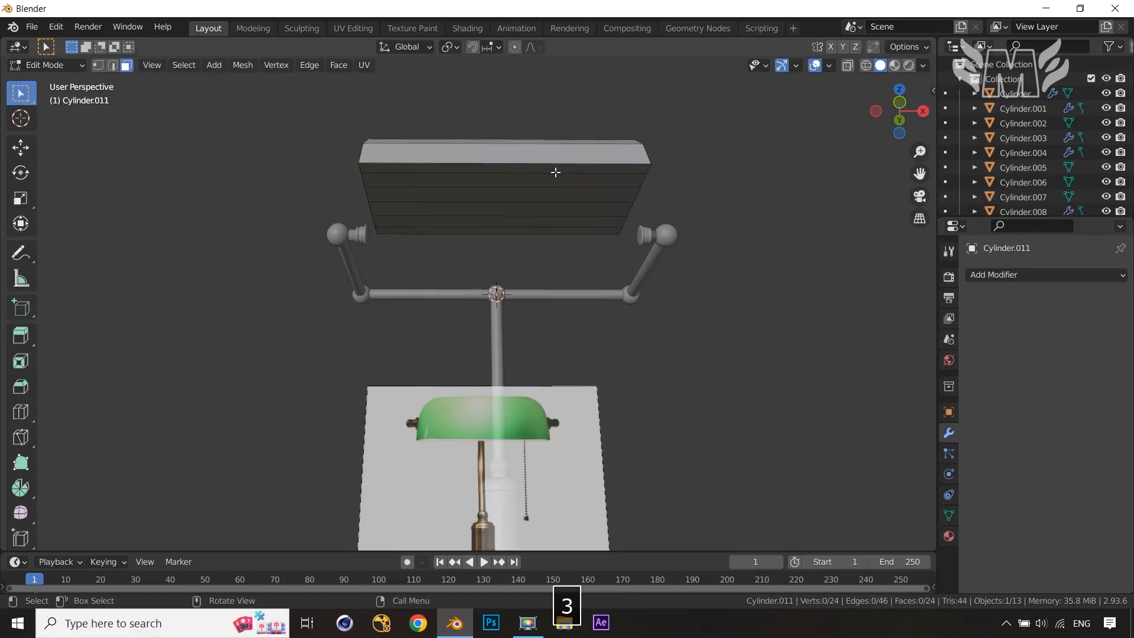
pyautogui.click(554, 170)
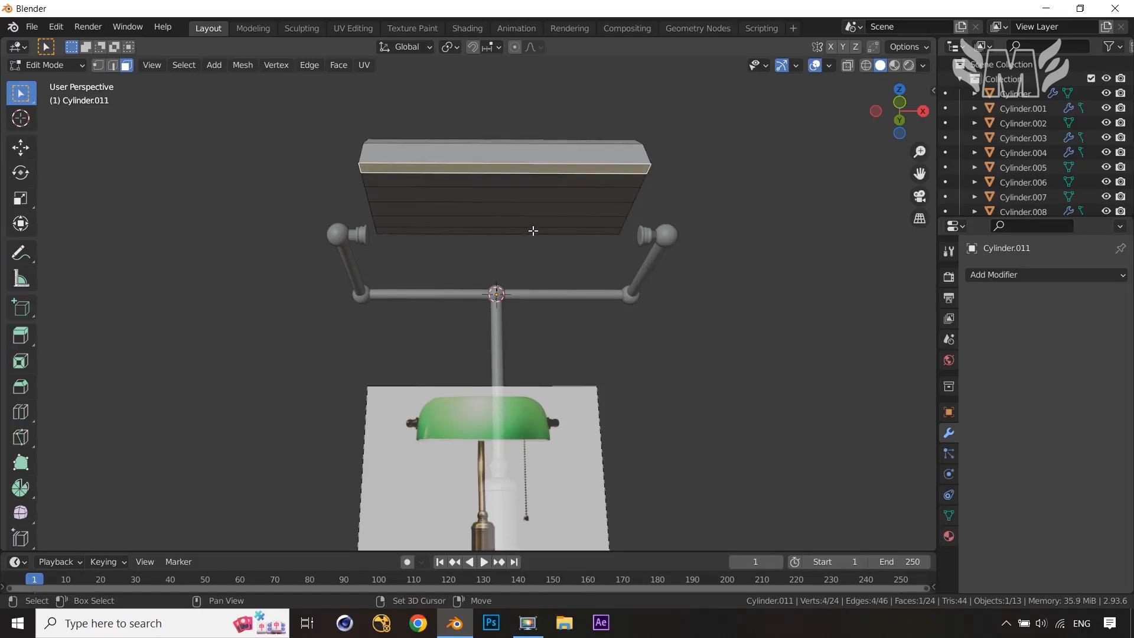
pyautogui.keyDown('ctrl'); pyautogui.keyDown('shift'); pyautogui.click(533, 230); pyautogui.keyUp('shift'); pyautogui.keyUp('ctrl')
pyautogui.moveTo(534, 231); pyautogui.dragTo(827, 264, button='middle')
pyautogui.press('x')
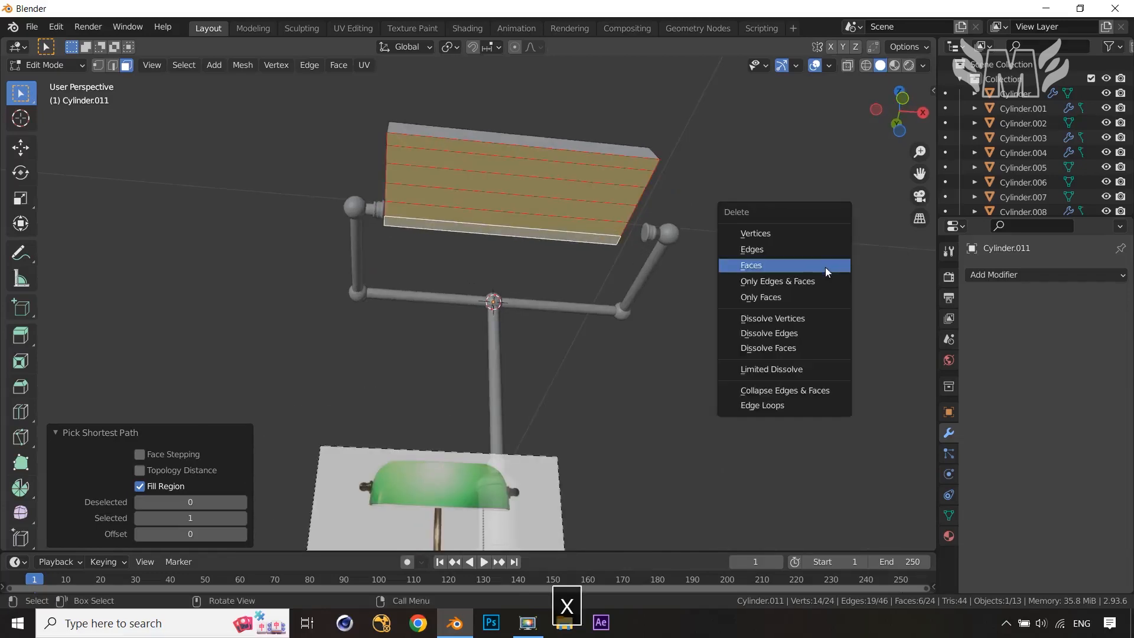
pyautogui.click(825, 261)
# In front view, lower the whole shade mesh by about 0.715 m along Z and check its placement from the side.
pyautogui.moveTo(755, 246); pyautogui.dragTo(804, 391, button='middle')
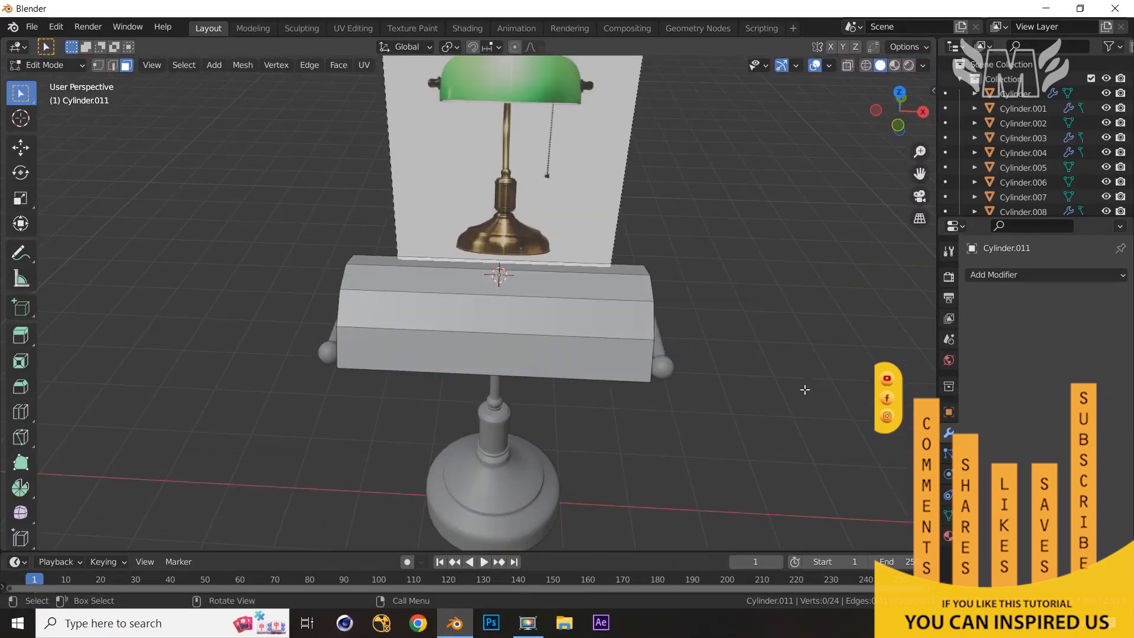
pyautogui.press('KP_1')
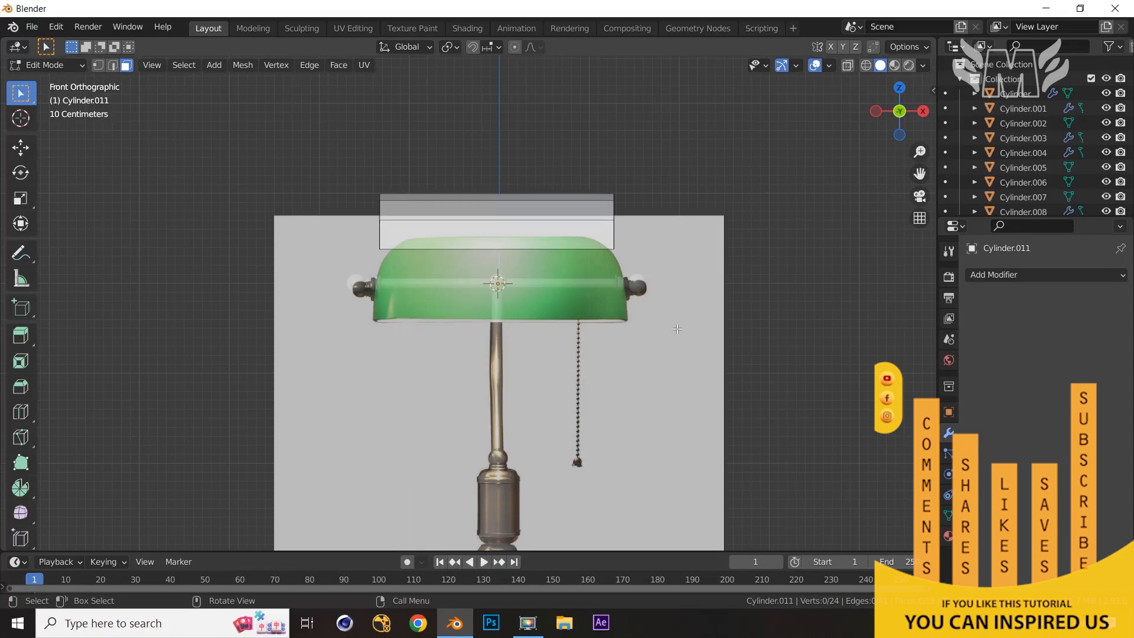
pyautogui.press('z')
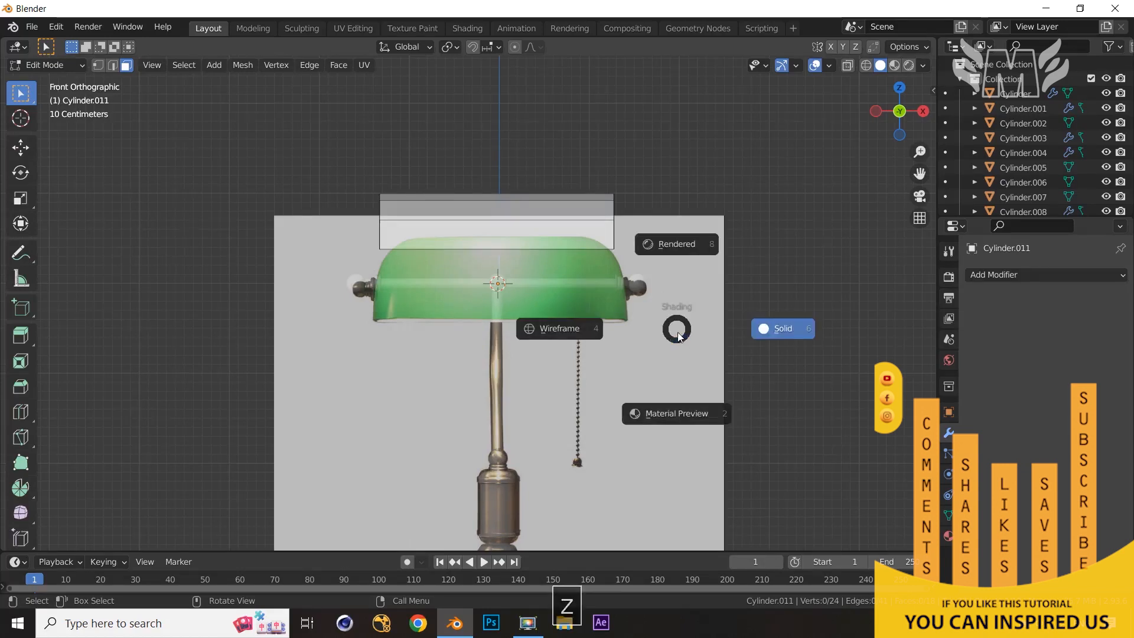
pyautogui.press('a')
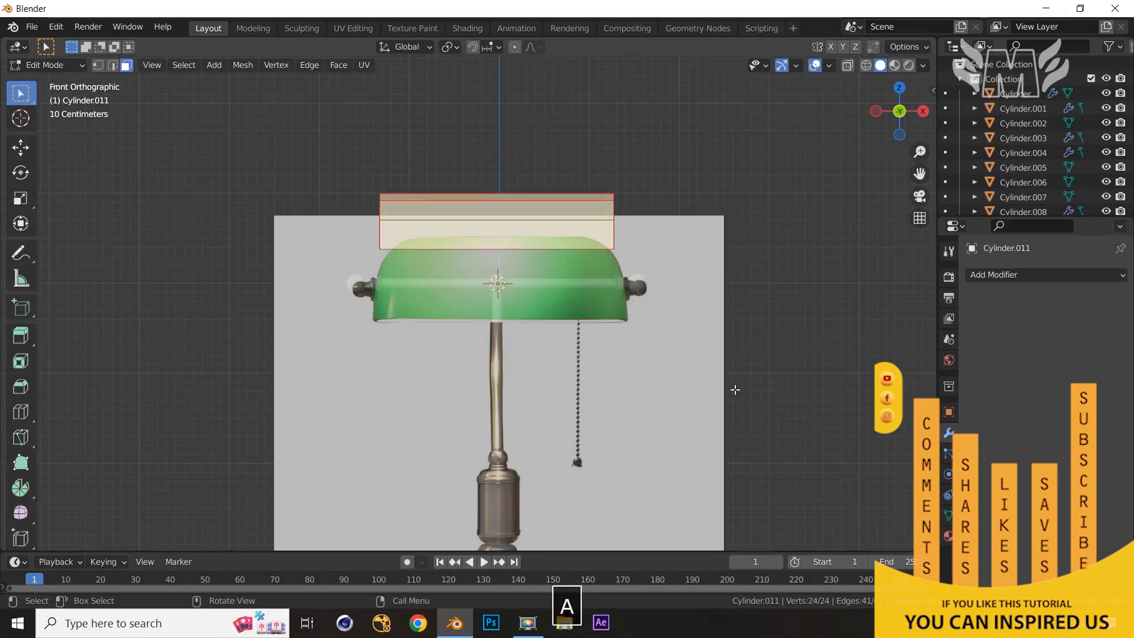
pyautogui.press('g')
pyautogui.press('z')
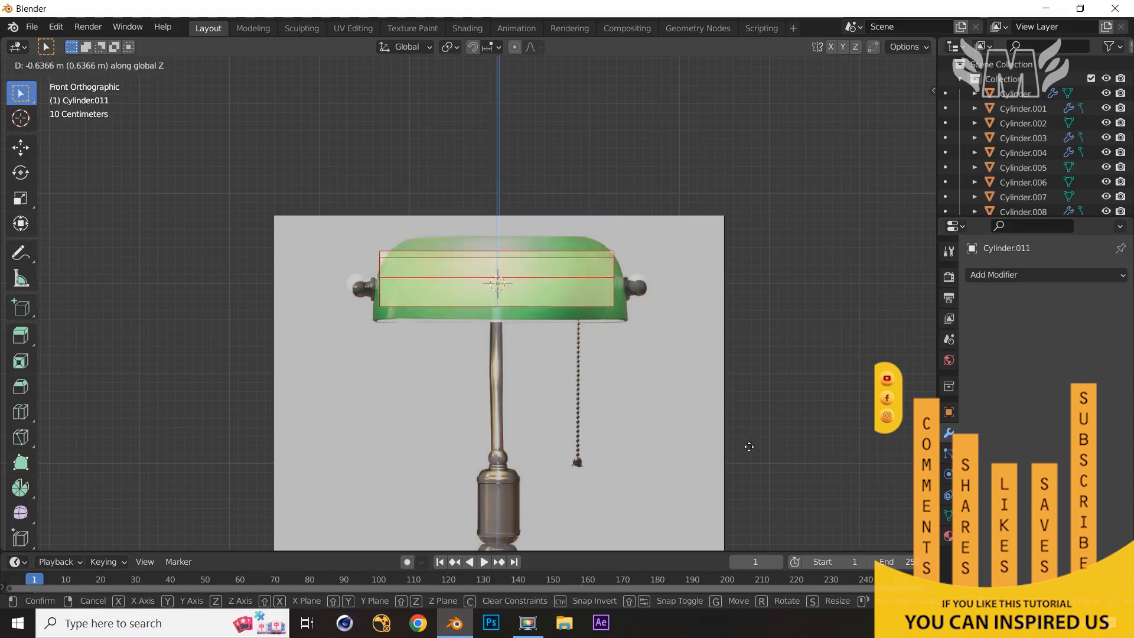
pyautogui.click(747, 452)
pyautogui.press('3')
pyautogui.moveTo(748, 452); pyautogui.dragTo(749, 454, button='middle')
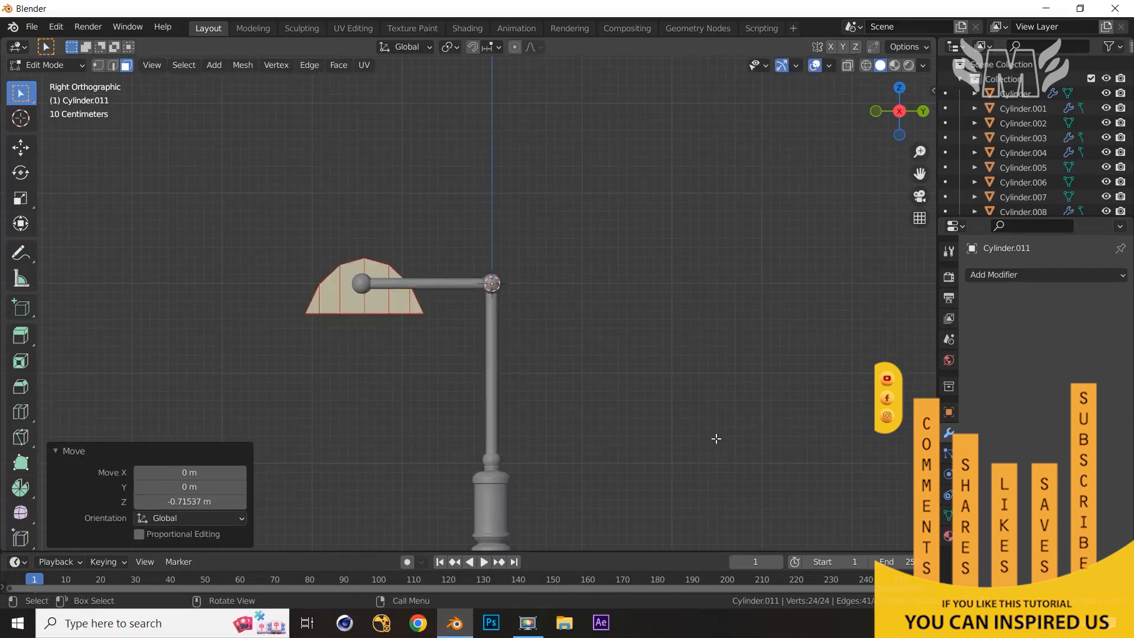
pyautogui.click(717, 438)
pyautogui.moveTo(717, 438); pyautogui.dragTo(668, 514, button='middle')
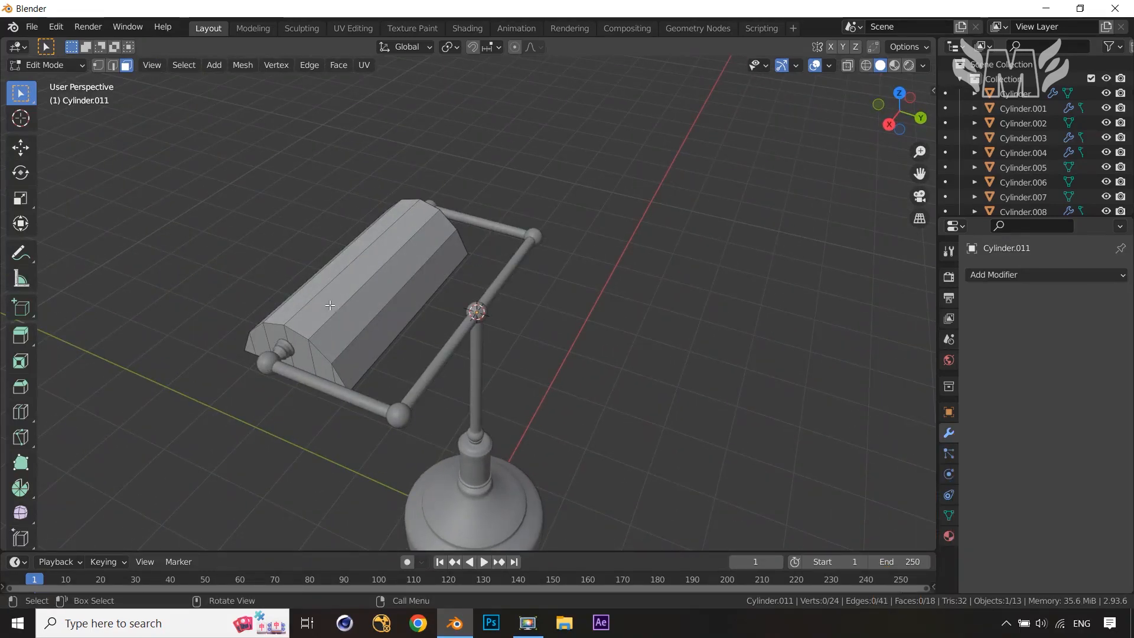
# Return to Object Mode and select the shade with both arms, their connectors, the crossbar and the corner balls.
pyautogui.press('a')
pyautogui.press('Tab')
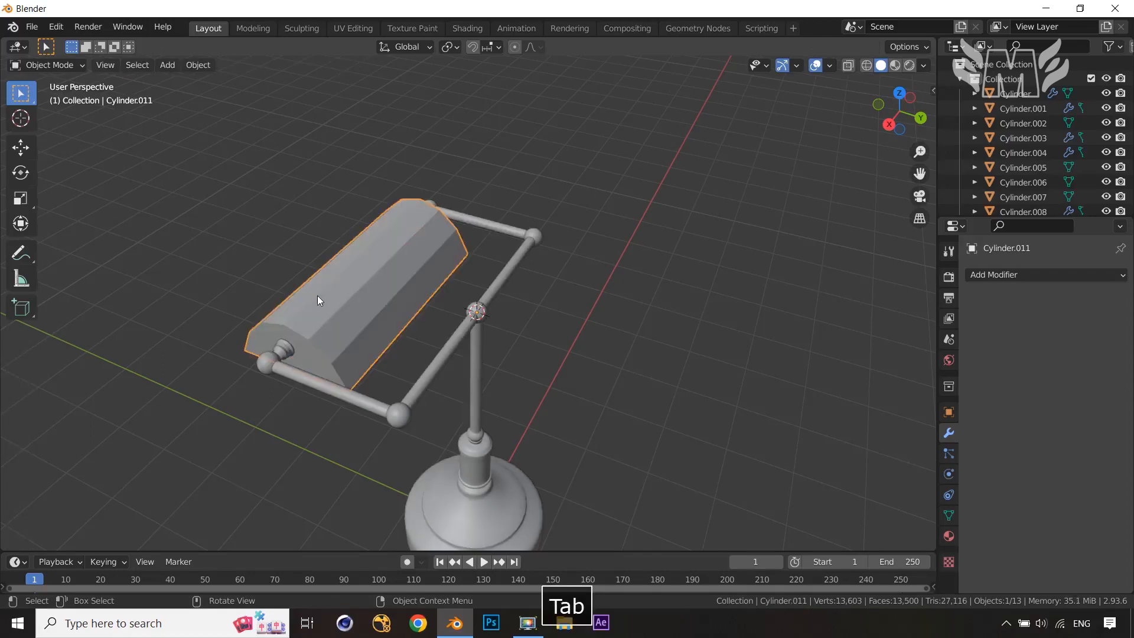
pyautogui.moveTo(180, 246); pyautogui.dragTo(378, 261, button='middle')
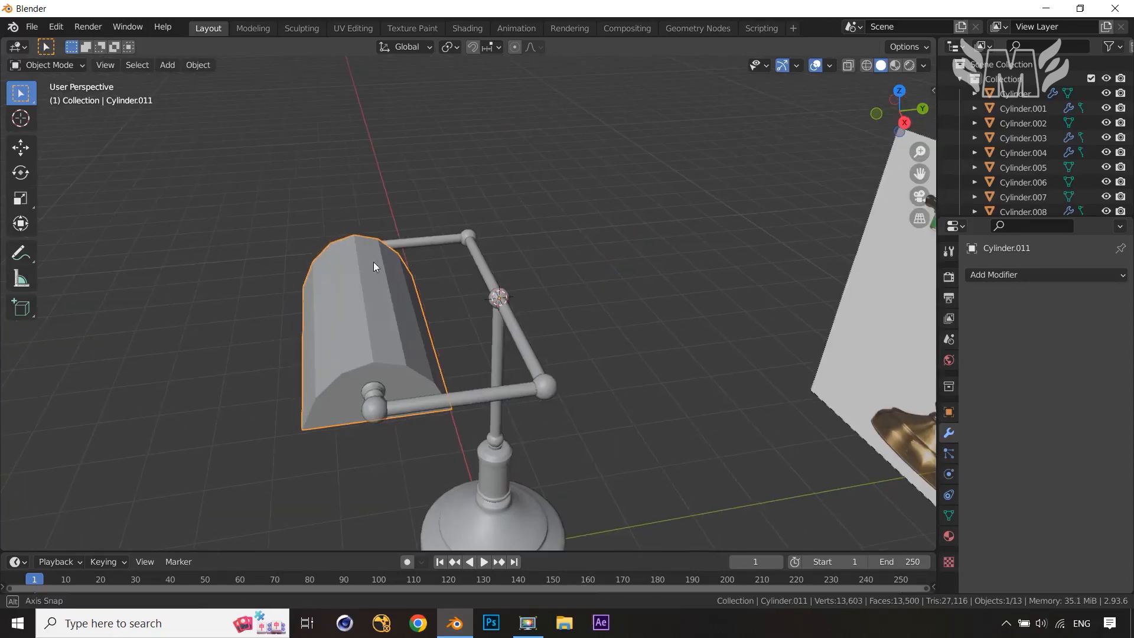
pyautogui.moveTo(176, 154); pyautogui.dragTo(459, 487)
pyautogui.click(618, 432)
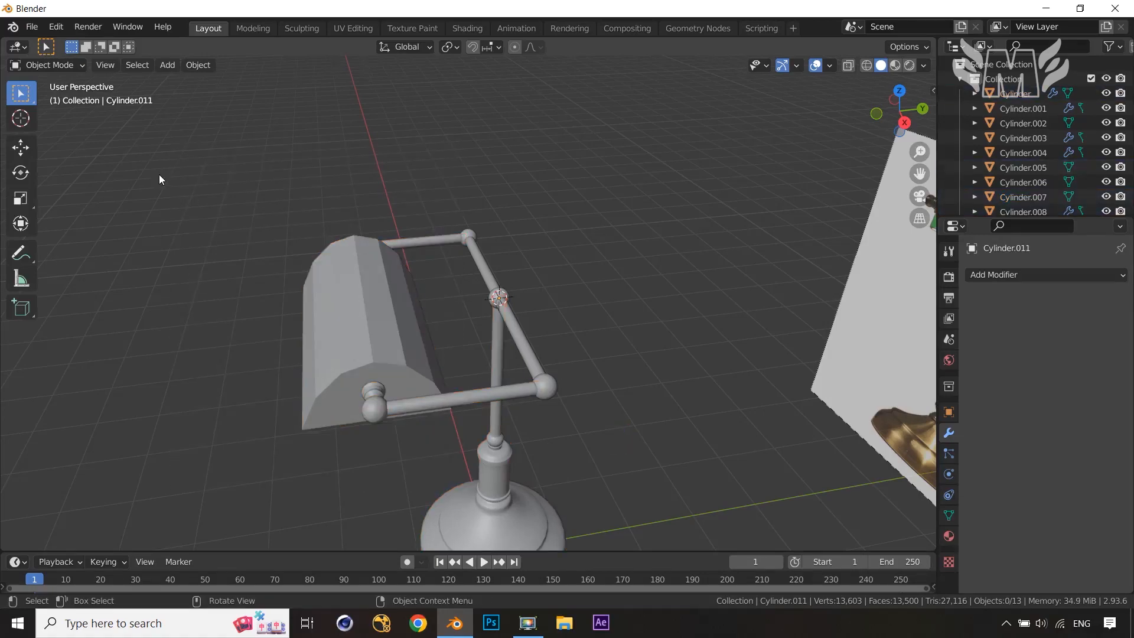
pyautogui.moveTo(159, 178); pyautogui.dragTo(417, 467)
pyautogui.moveTo(636, 408); pyautogui.dragTo(591, 392, button='middle')
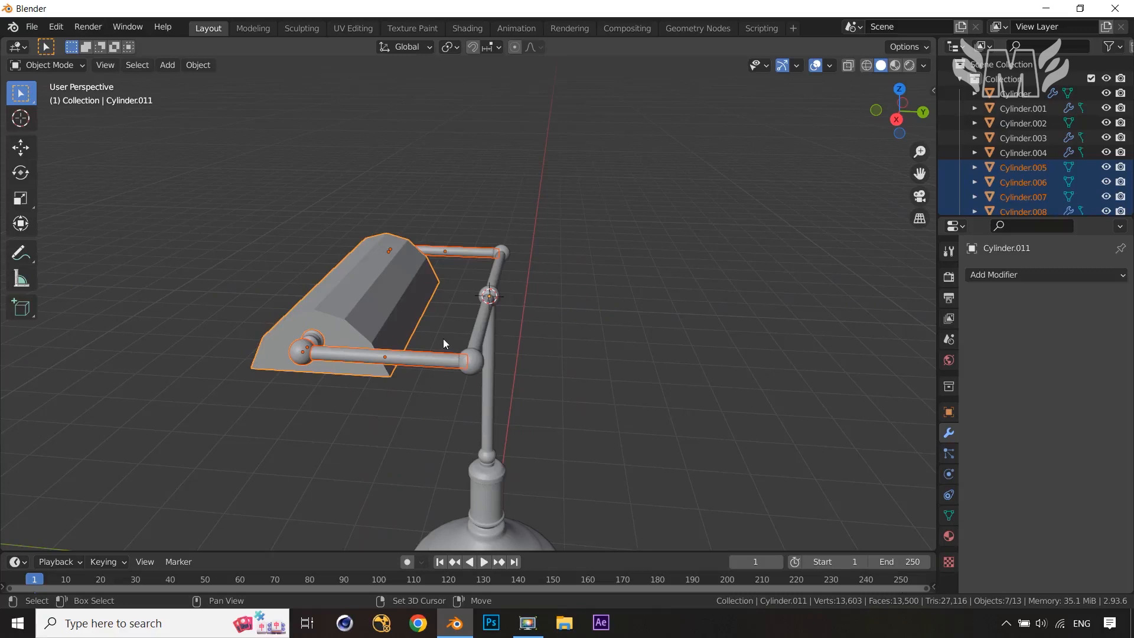
pyautogui.keyDown('shift'); pyautogui.click(473, 372); pyautogui.keyUp('shift')
pyautogui.keyDown('shift'); pyautogui.click(495, 283); pyautogui.keyUp('shift')
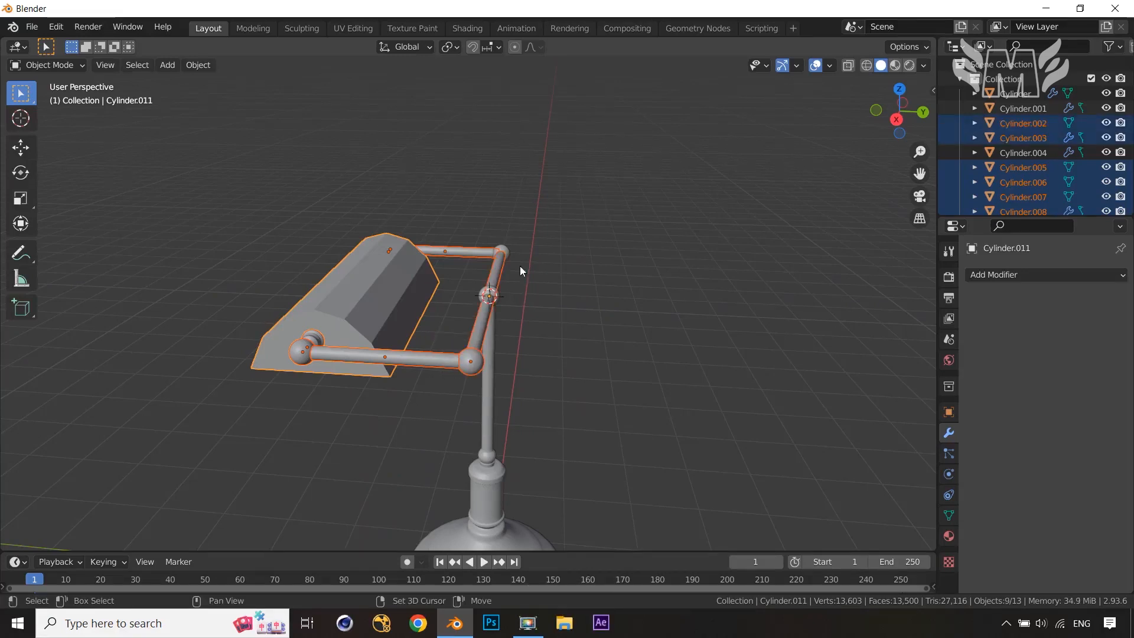
pyautogui.keyDown('shift'); pyautogui.click(501, 253); pyautogui.keyUp('shift')
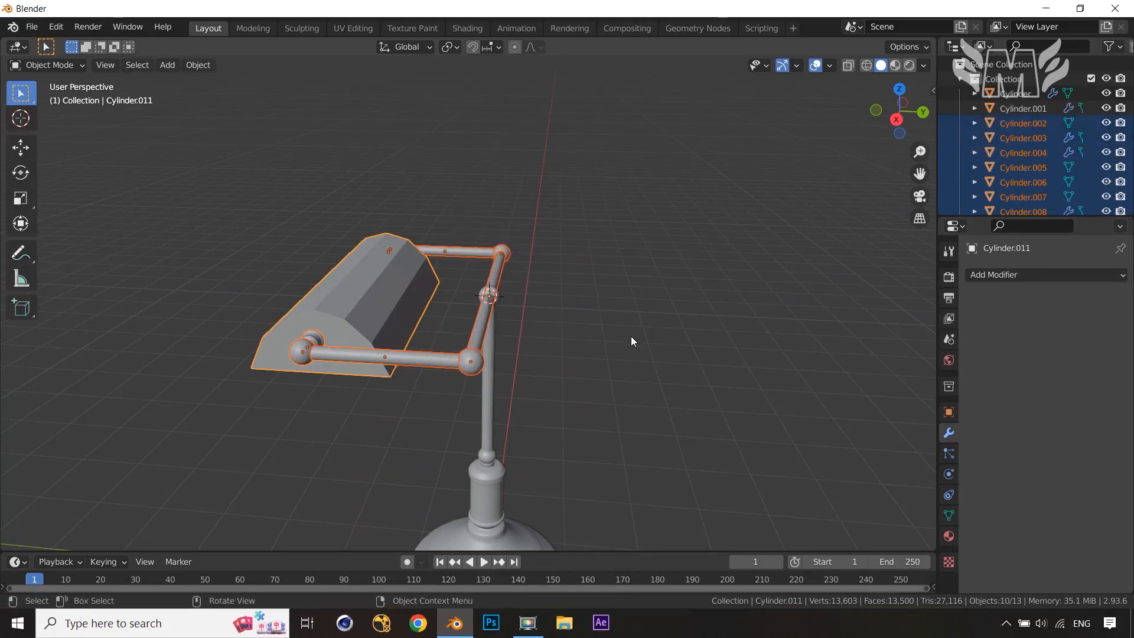
# Rotate the selected shade and arm assembly about -23.7° around global X and raise it about 0.139 m along Z.
pyautogui.press('r')
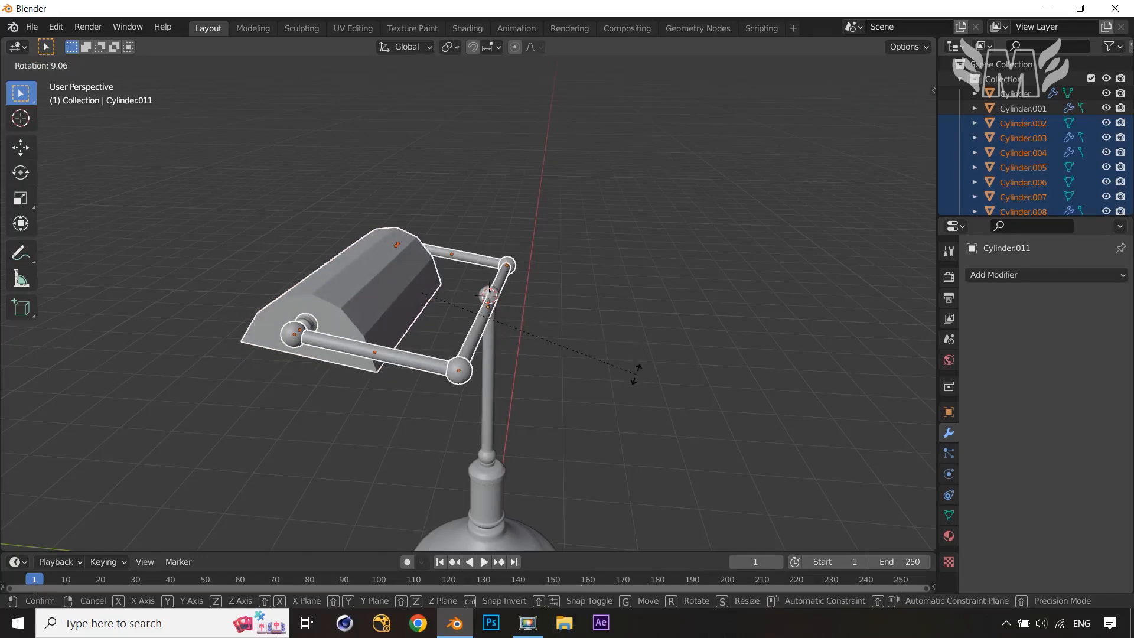
pyautogui.press('x')
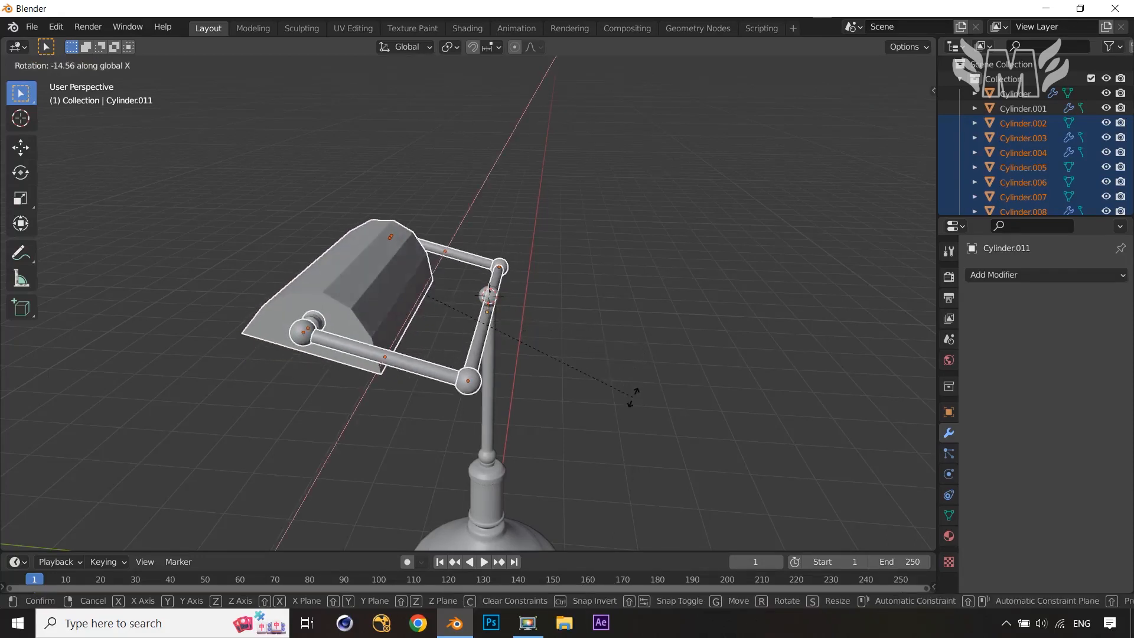
pyautogui.click(620, 438)
pyautogui.press('g')
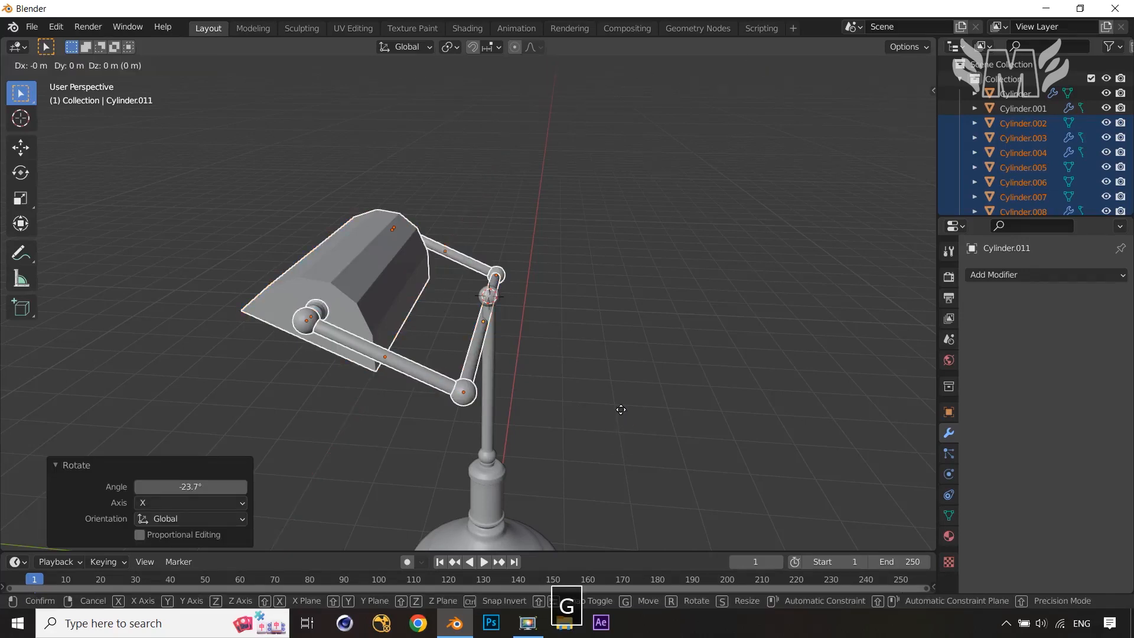
pyautogui.press('z')
pyautogui.click(621, 397)
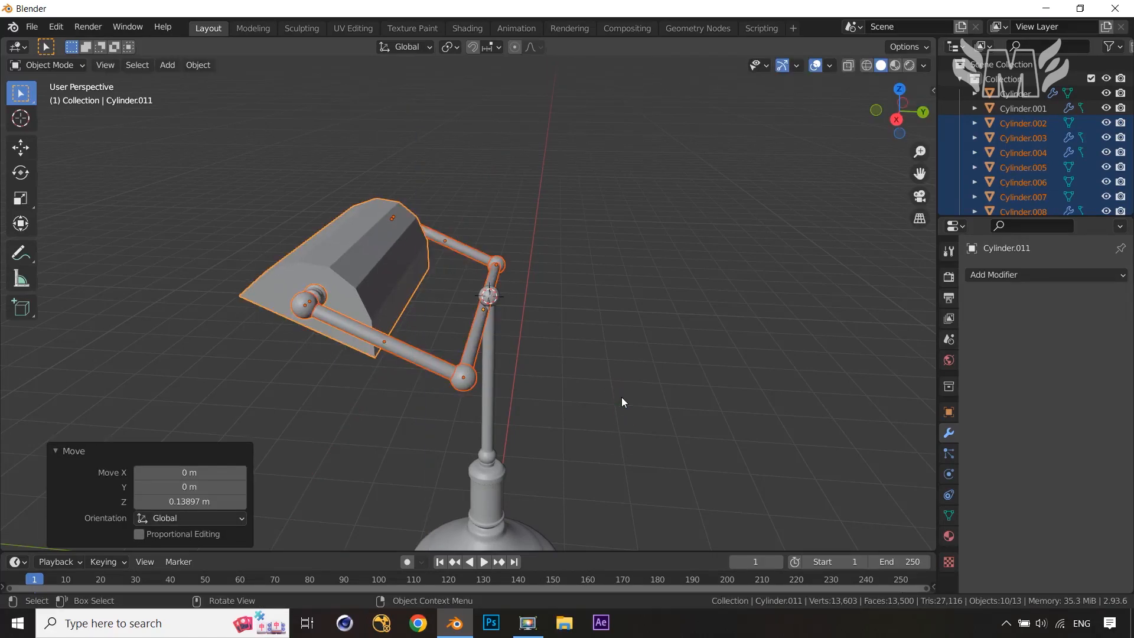
# In side view, raise the selected shade and arm assembly about 0.164 m along Z and move it about 0.039 m along Y.
pyautogui.press('KP_3')
pyautogui.press('g')
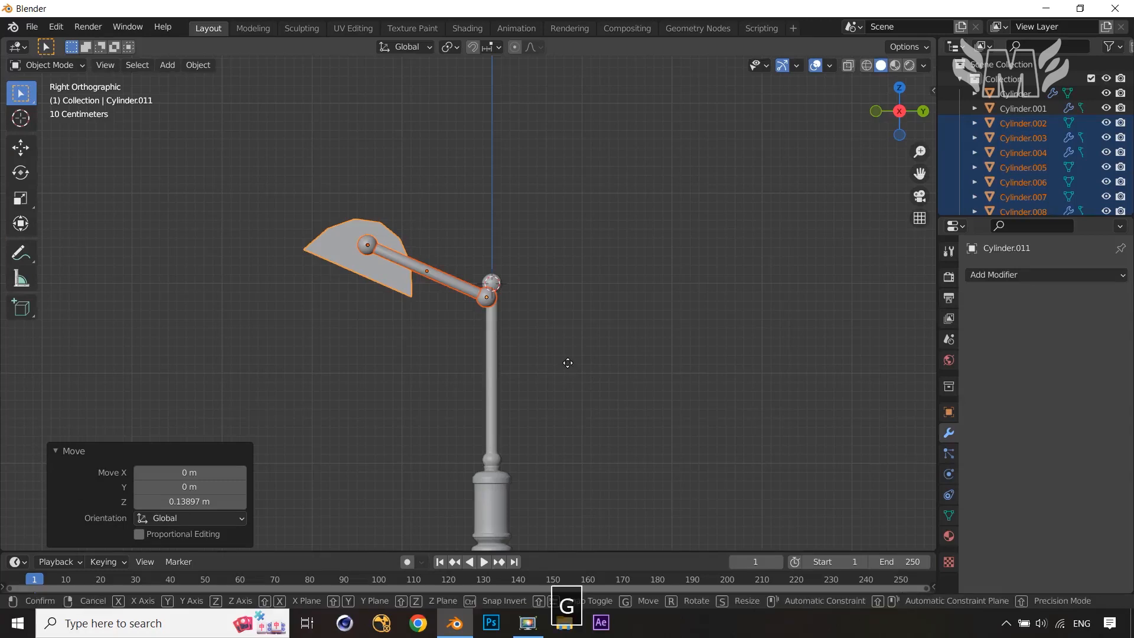
pyautogui.press('z')
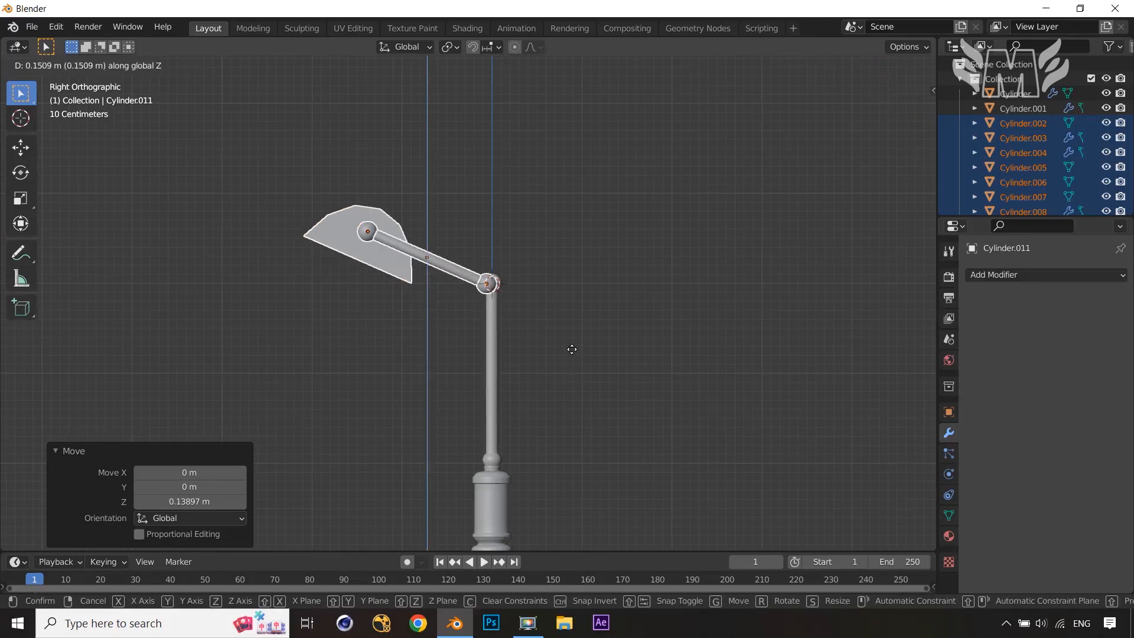
pyautogui.click(572, 348)
pyautogui.press('g')
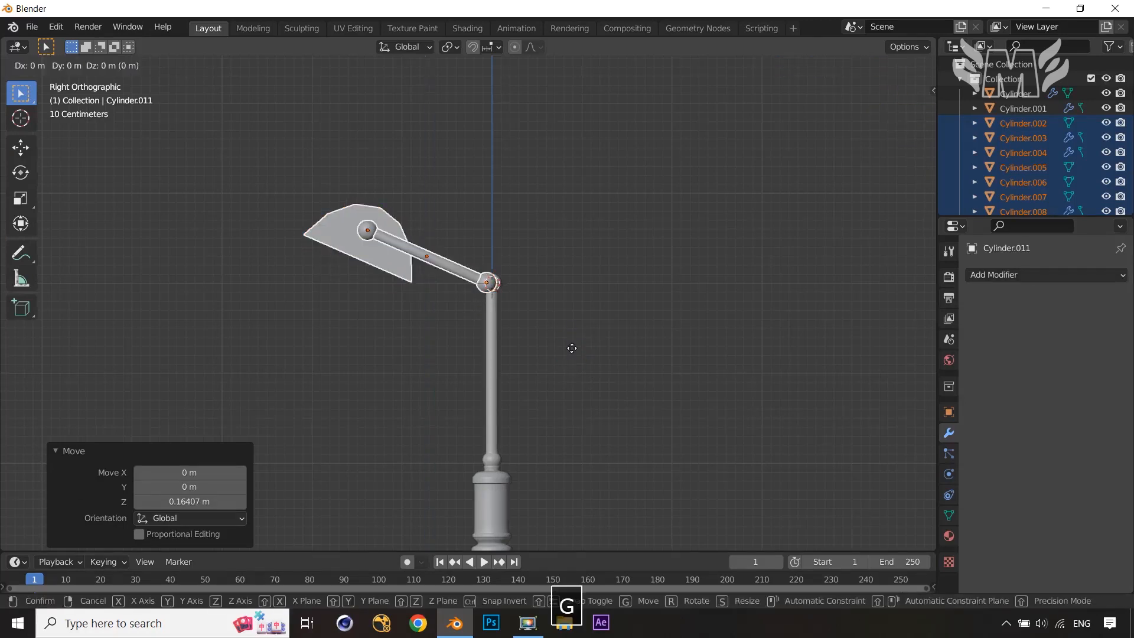
pyautogui.press('y')
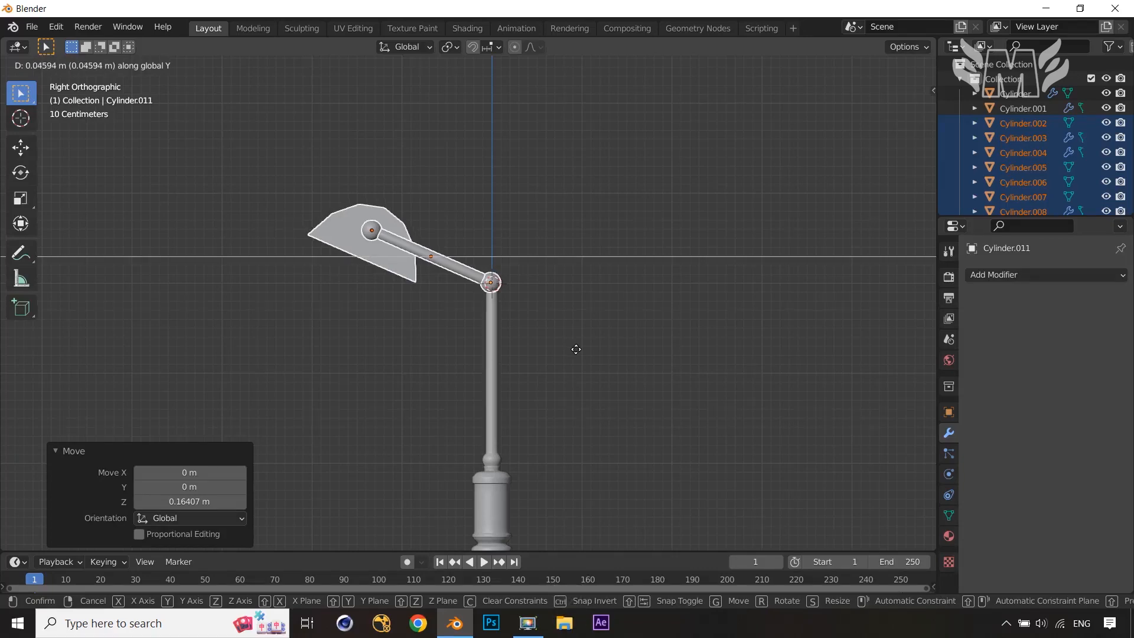
pyautogui.click(591, 356)
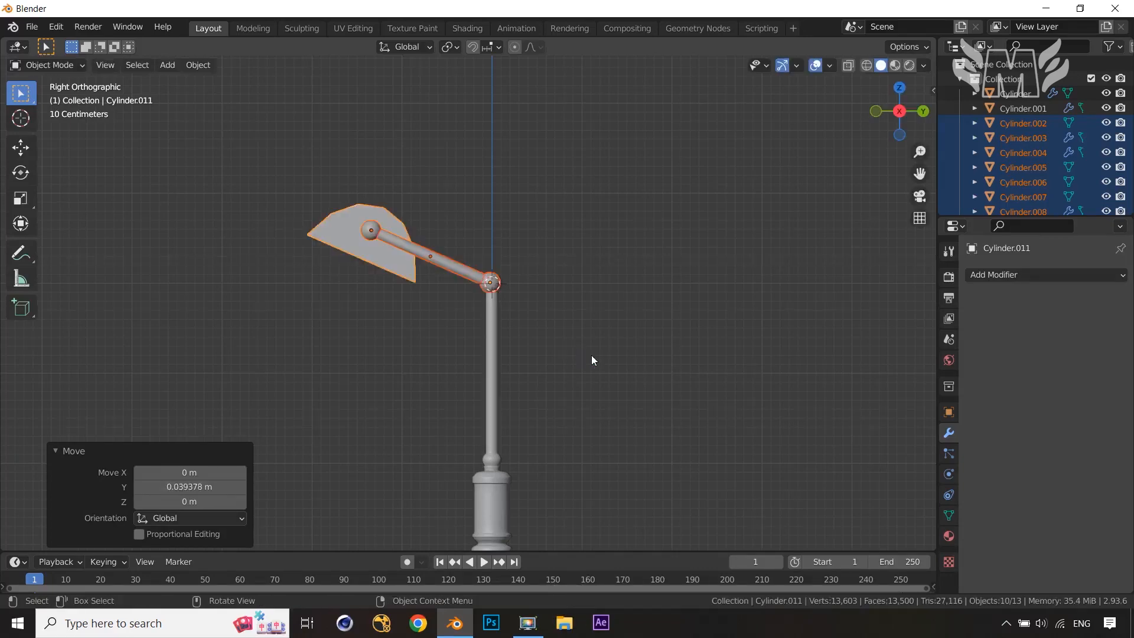
pyautogui.click(590, 355)
# Reselect the shade and arm assembly and shift it about 0.017 m along Y to centre its crossbar on the stand's top ball.
pyautogui.moveTo(590, 355); pyautogui.dragTo(632, 349, button='middle')
pyautogui.scroll(5, 562, 396)
pyautogui.scroll(-5, 558, 400)
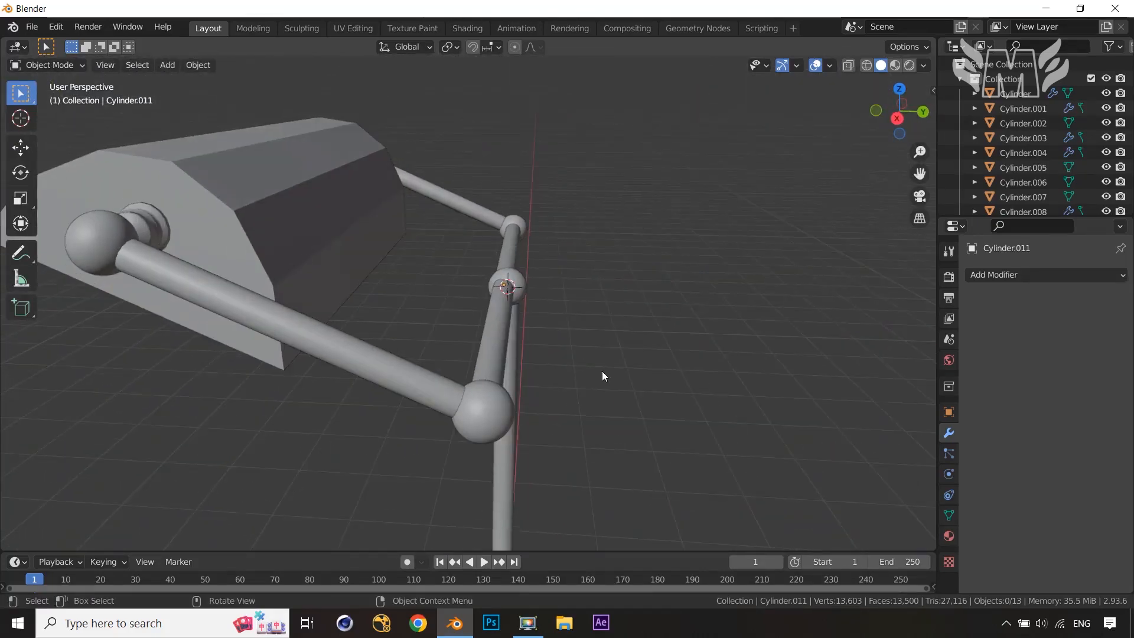
pyautogui.hotkey('ctrl', 'z')
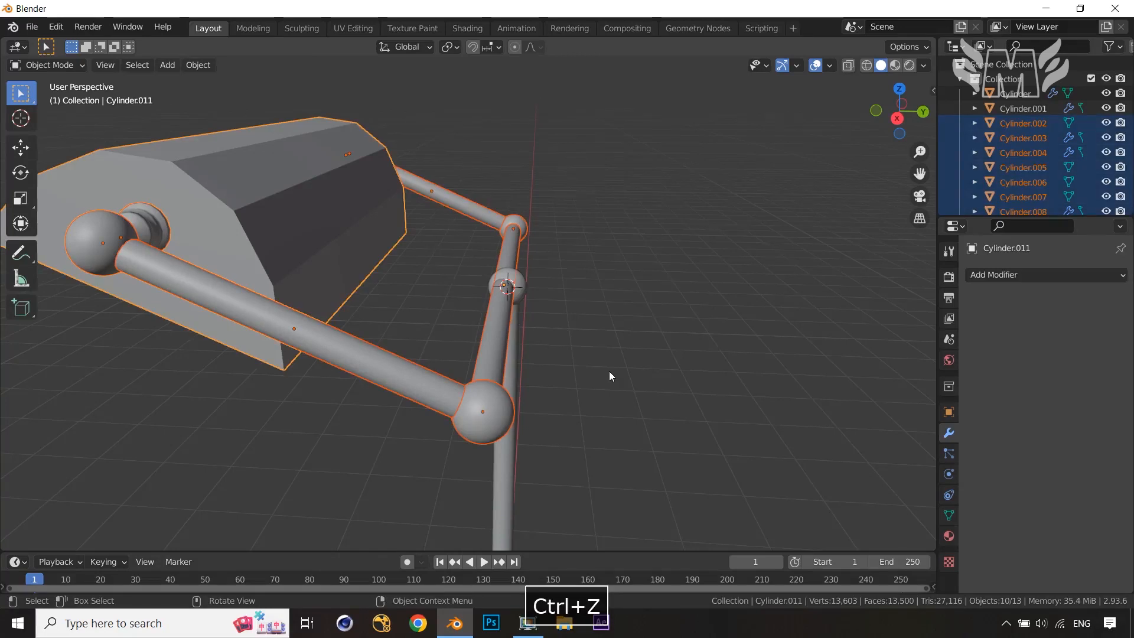
pyautogui.press('g')
pyautogui.press('y')
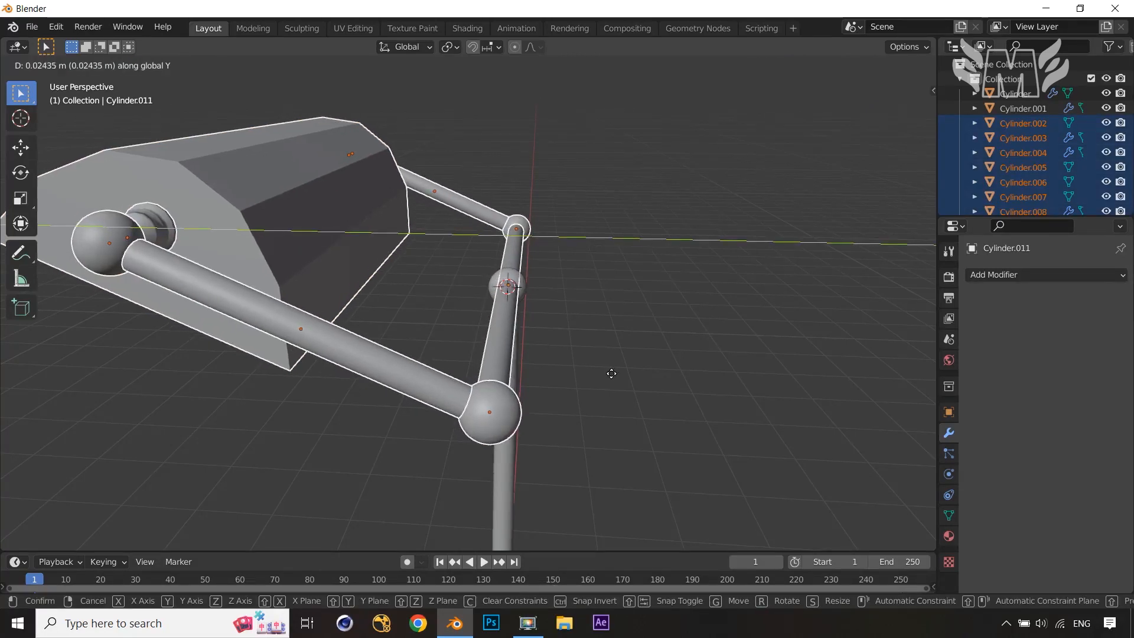
pyautogui.click(612, 374)
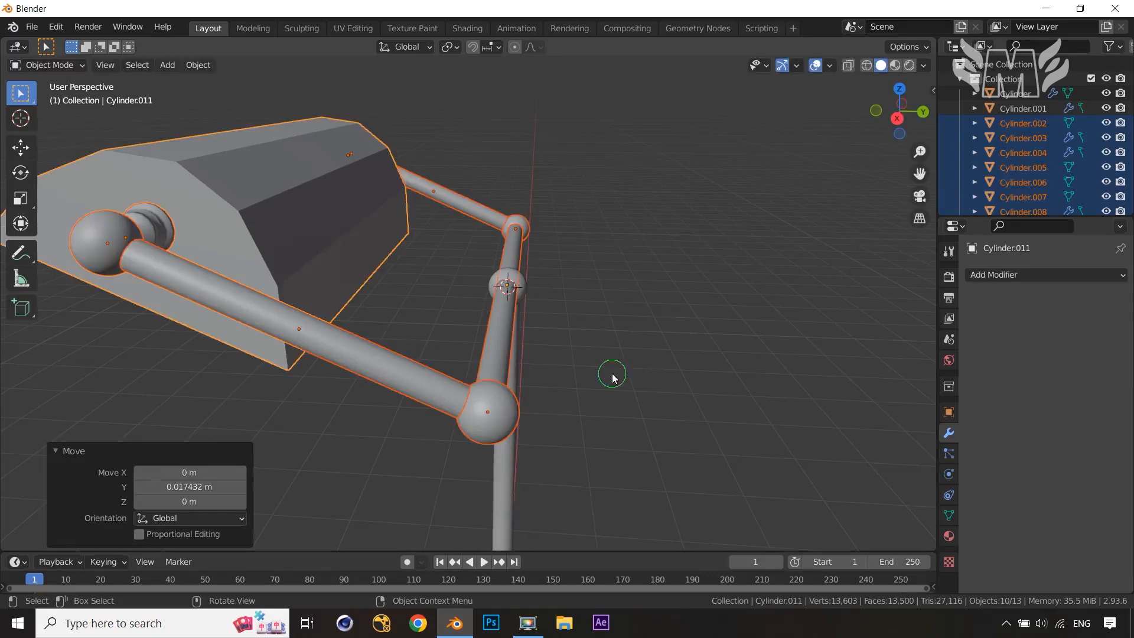
pyautogui.click(611, 375)
# Select only the shade, shift it about 0.008 m along X and scale it to about 1.01 along X.
pyautogui.moveTo(612, 387); pyautogui.dragTo(647, 353, button='middle')
pyautogui.scroll(-4, 678, 337)
pyautogui.moveTo(679, 338); pyautogui.dragTo(710, 312, button='middle')
pyautogui.click(547, 209)
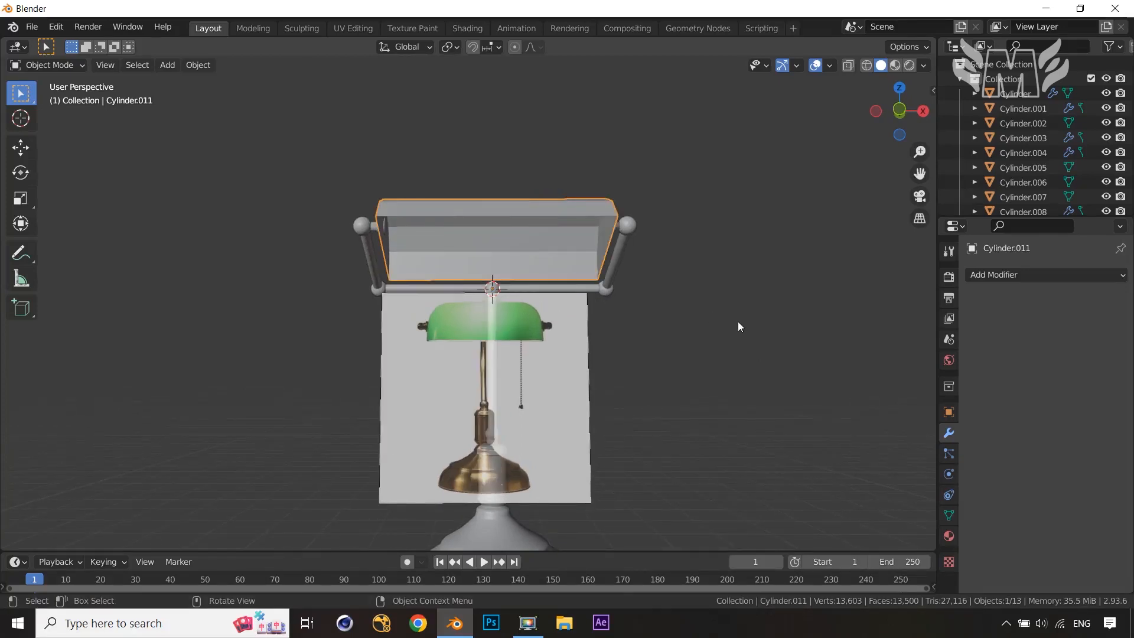
pyautogui.press('g')
pyautogui.press('x')
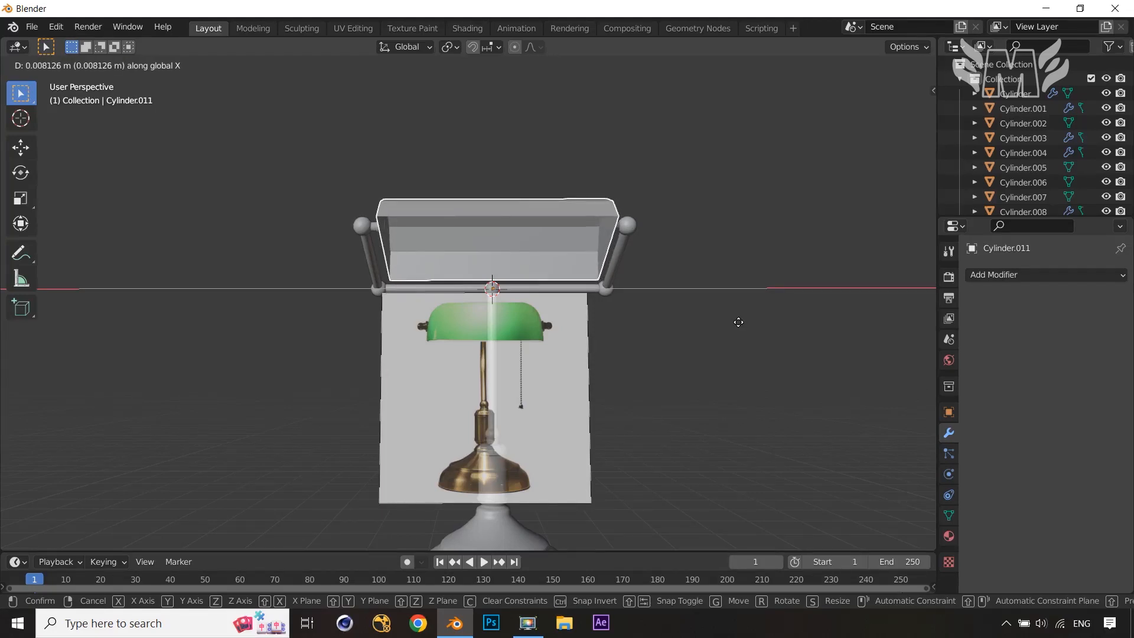
pyautogui.click(738, 322)
pyautogui.press('s')
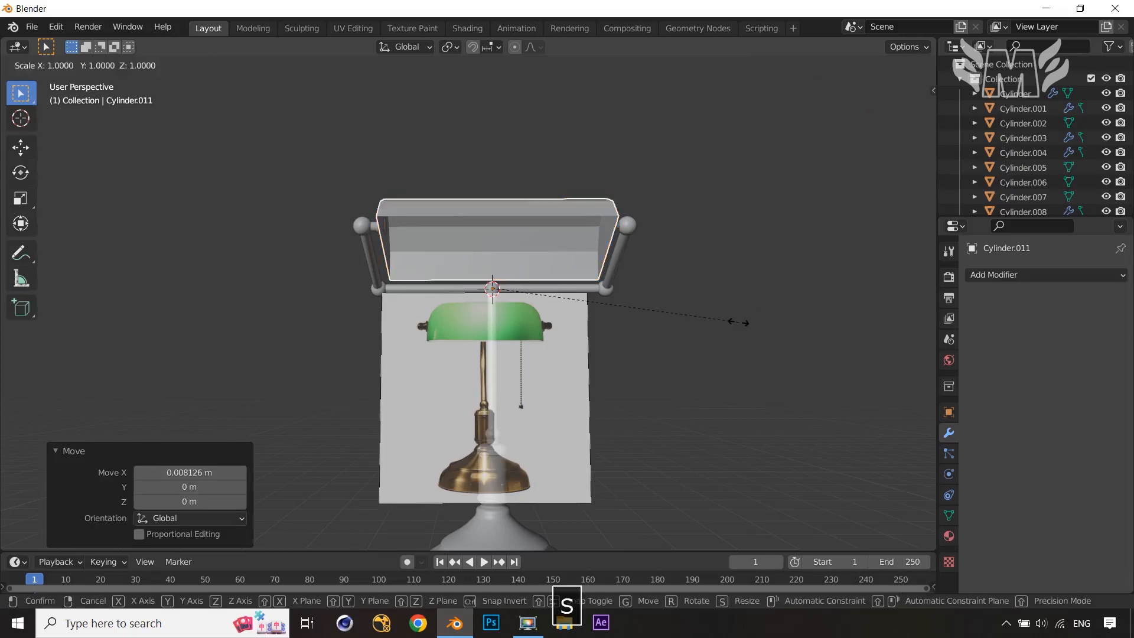
pyautogui.press('x')
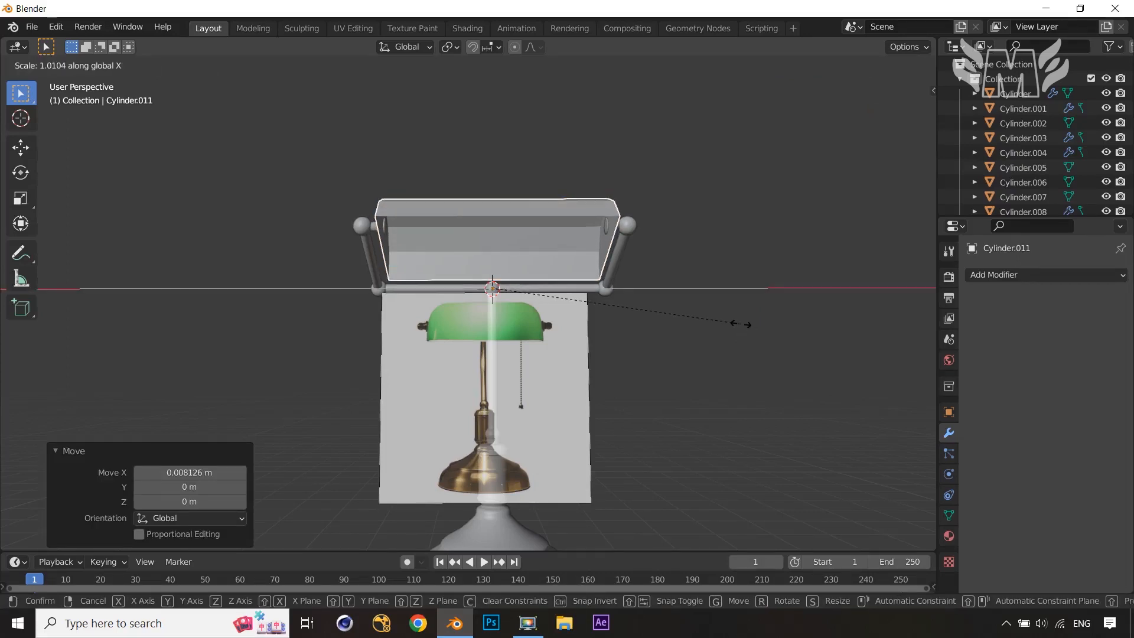
pyautogui.click(742, 324)
pyautogui.click(782, 327)
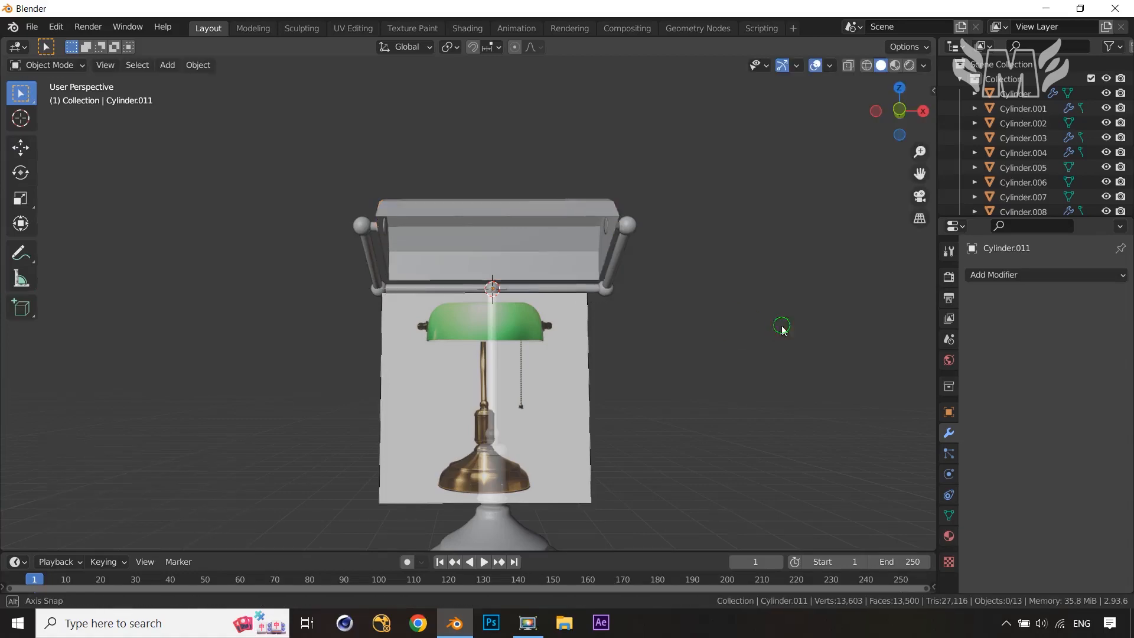
# Apply smooth shading to the lamp shade and enable Auto Smooth at 30°.
pyautogui.moveTo(782, 326); pyautogui.dragTo(384, 299, button='middle')
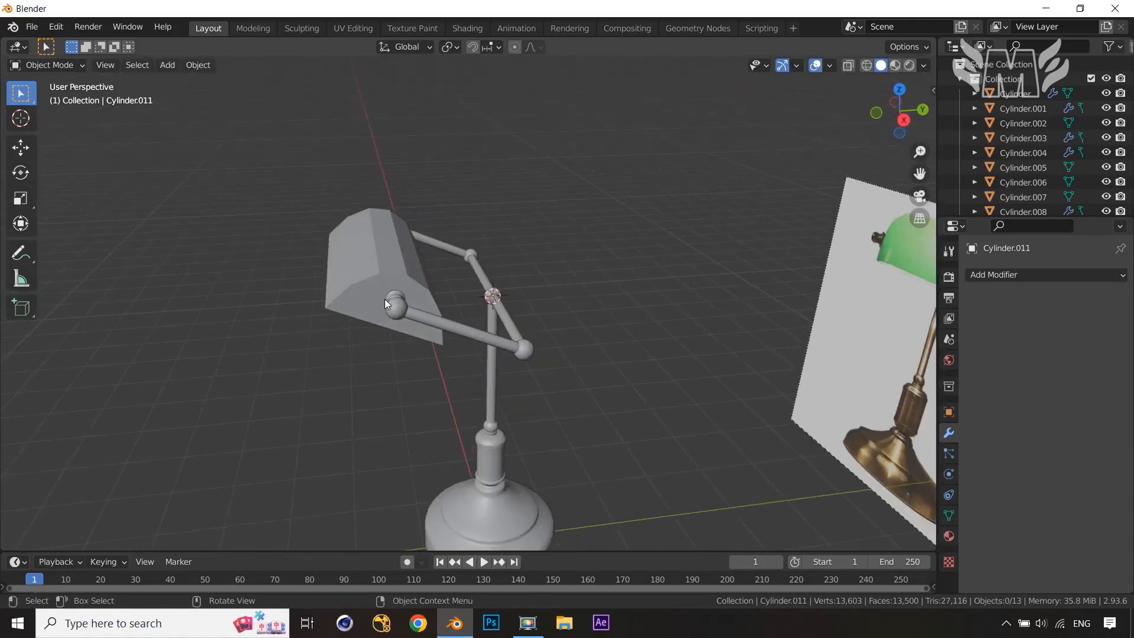
pyautogui.click(374, 267)
pyautogui.rightClick(376, 269)
pyautogui.click(377, 267)
pyautogui.moveTo(443, 335); pyautogui.dragTo(547, 361, button='middle')
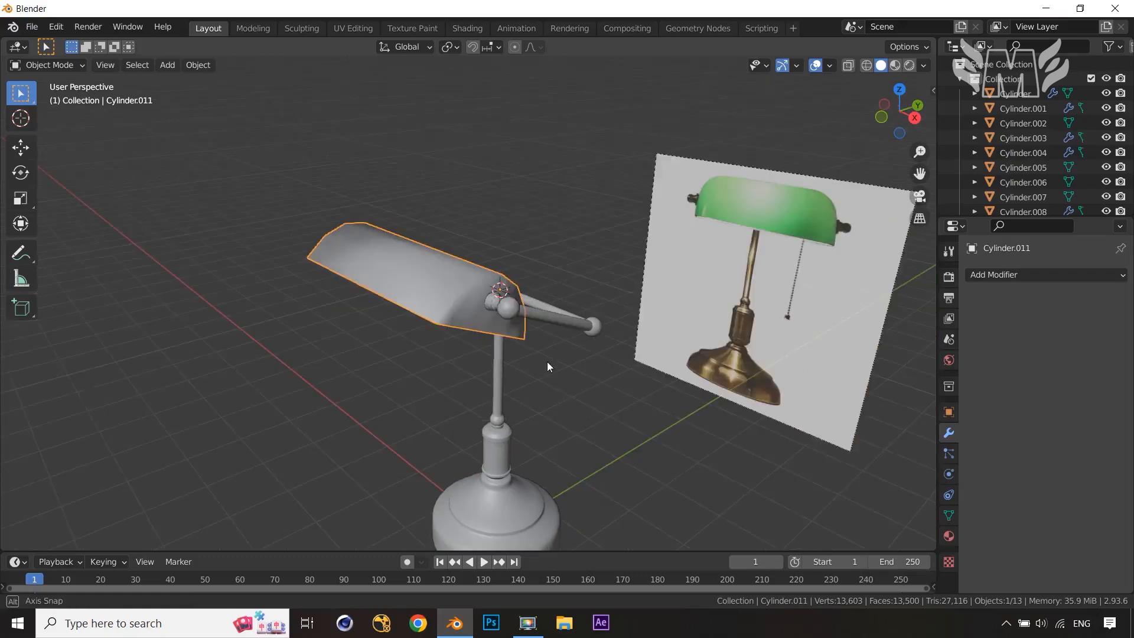
pyautogui.click(949, 515)
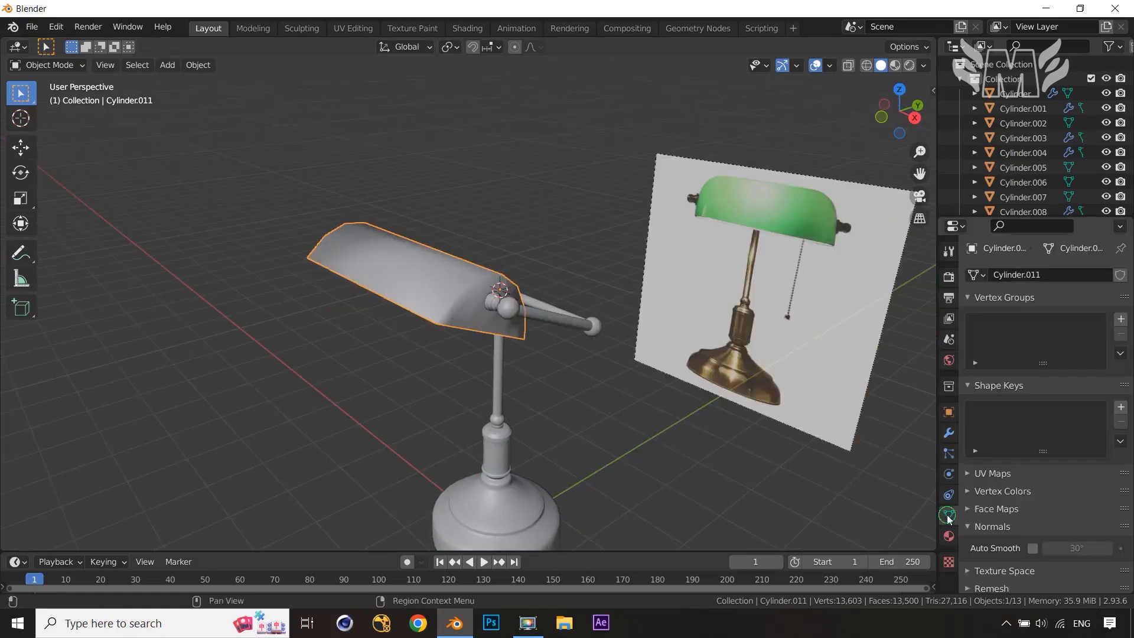
pyautogui.click(1032, 549)
pyautogui.moveTo(758, 496); pyautogui.dragTo(771, 494, button='middle')
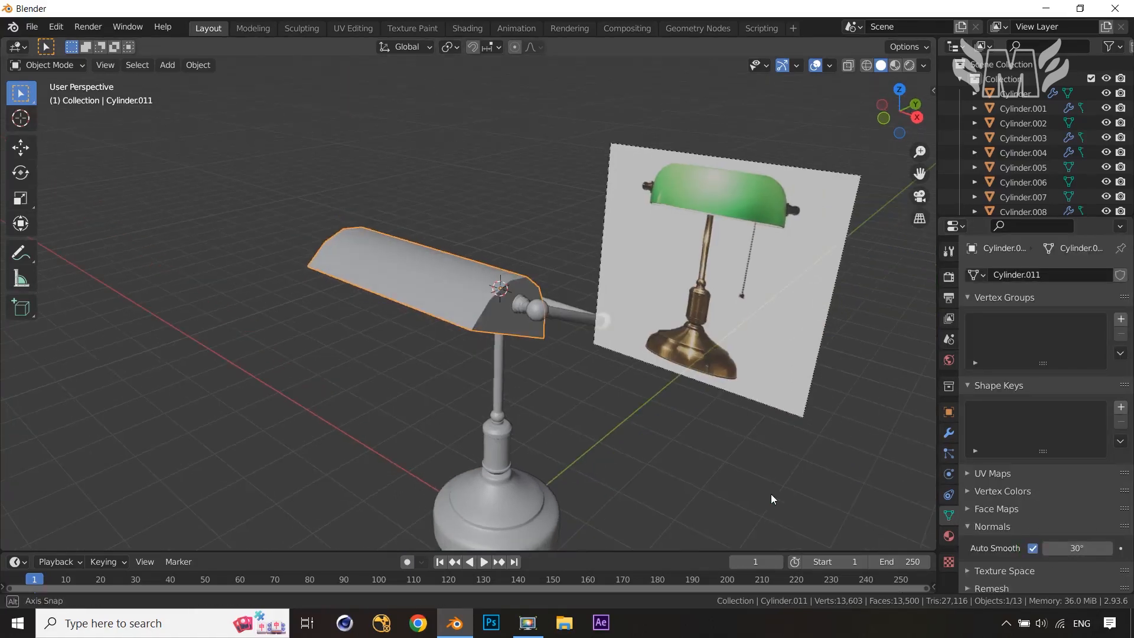
# Add a Subdivision Surface modifier to the shade.
pyautogui.click(948, 433)
pyautogui.click(1065, 274)
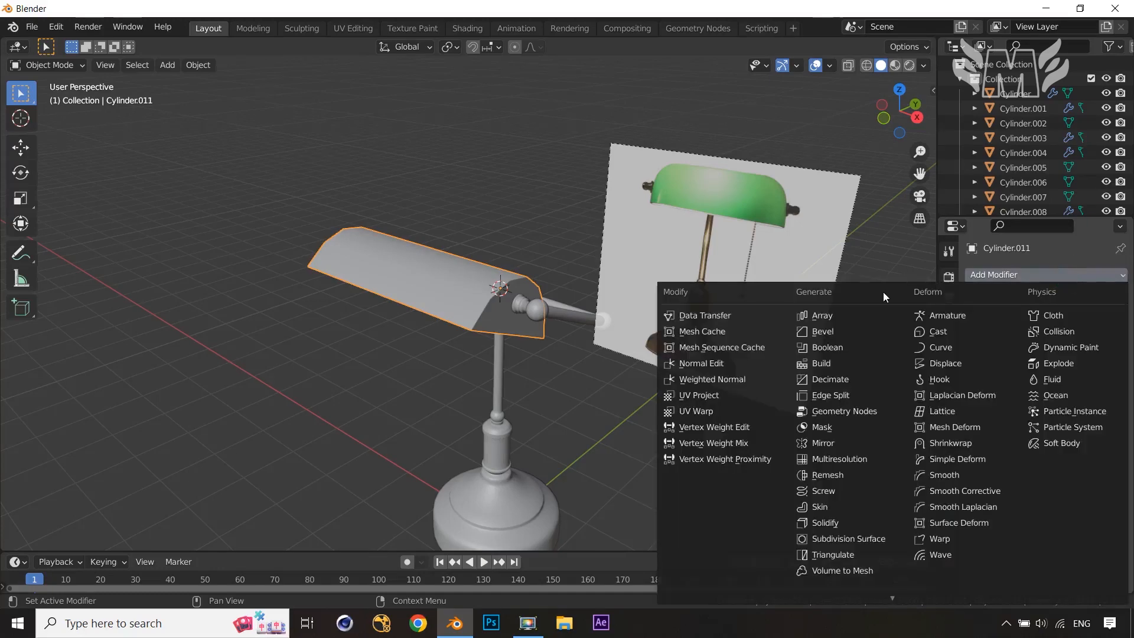
pyautogui.click(845, 539)
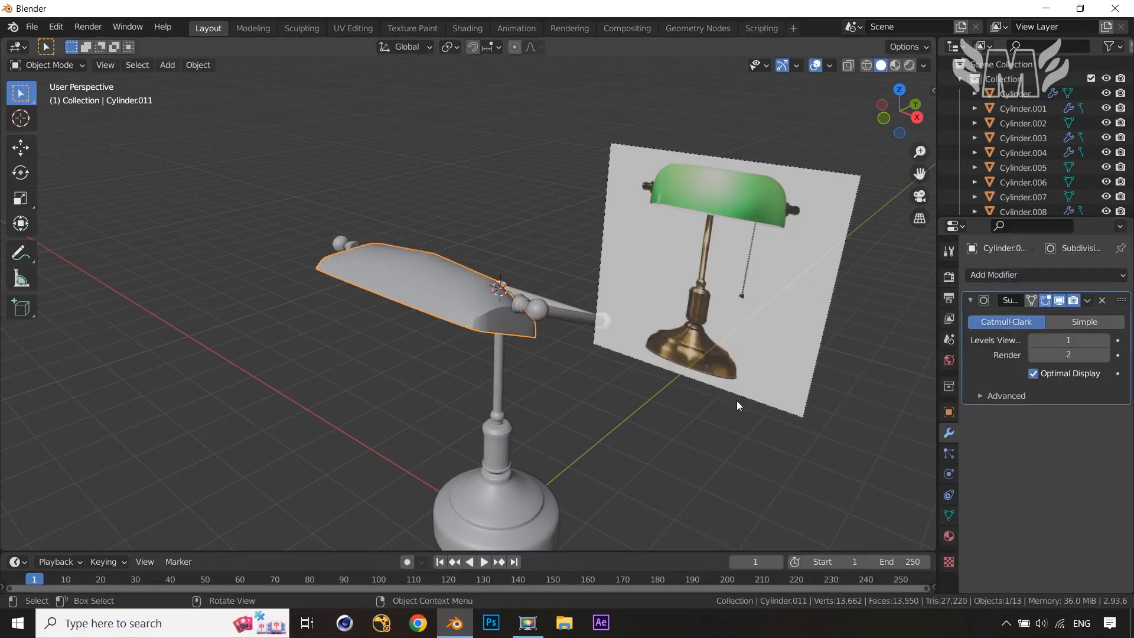
# In Edit Mode, cut a centred loop across the shade and bevel it to a width of about 1.27 m with one segment.
pyautogui.moveTo(888, 436); pyautogui.dragTo(691, 423, button='middle')
pyautogui.press('Tab')
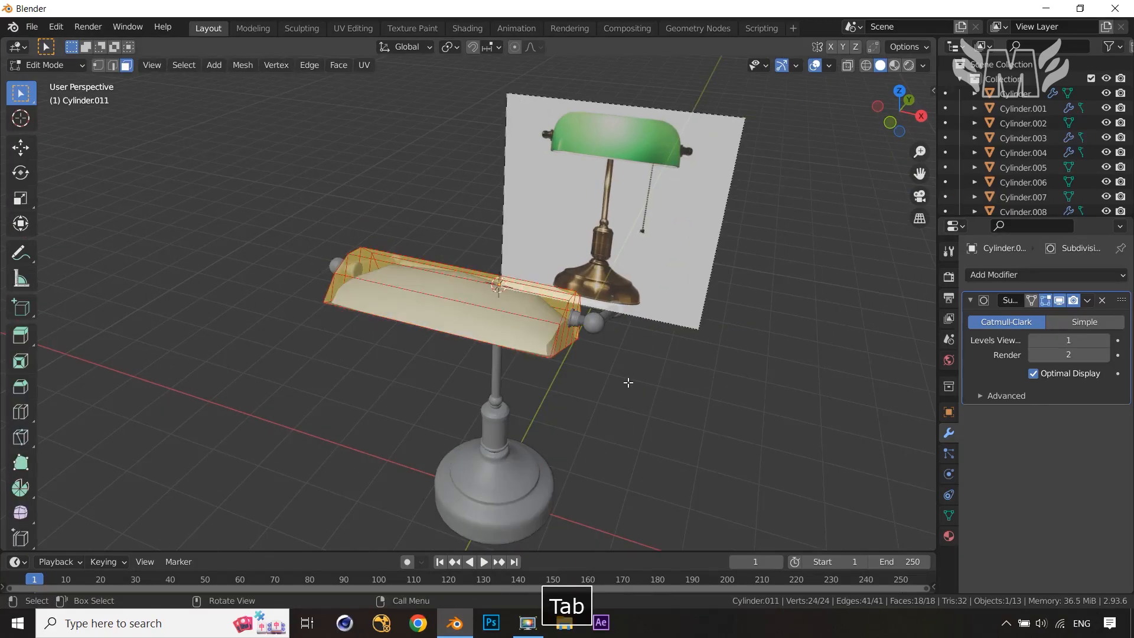
pyautogui.hotkey('ctrl', 'r')
pyautogui.click(525, 308)
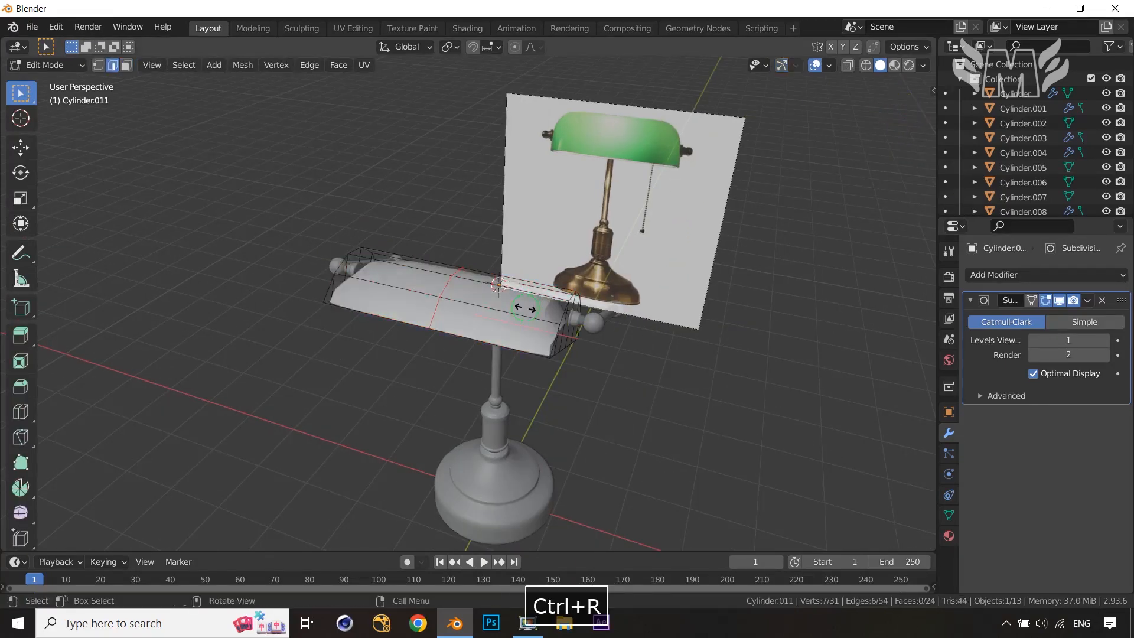
pyautogui.rightClick(534, 313)
pyautogui.hotkey('ctrl', 'b')
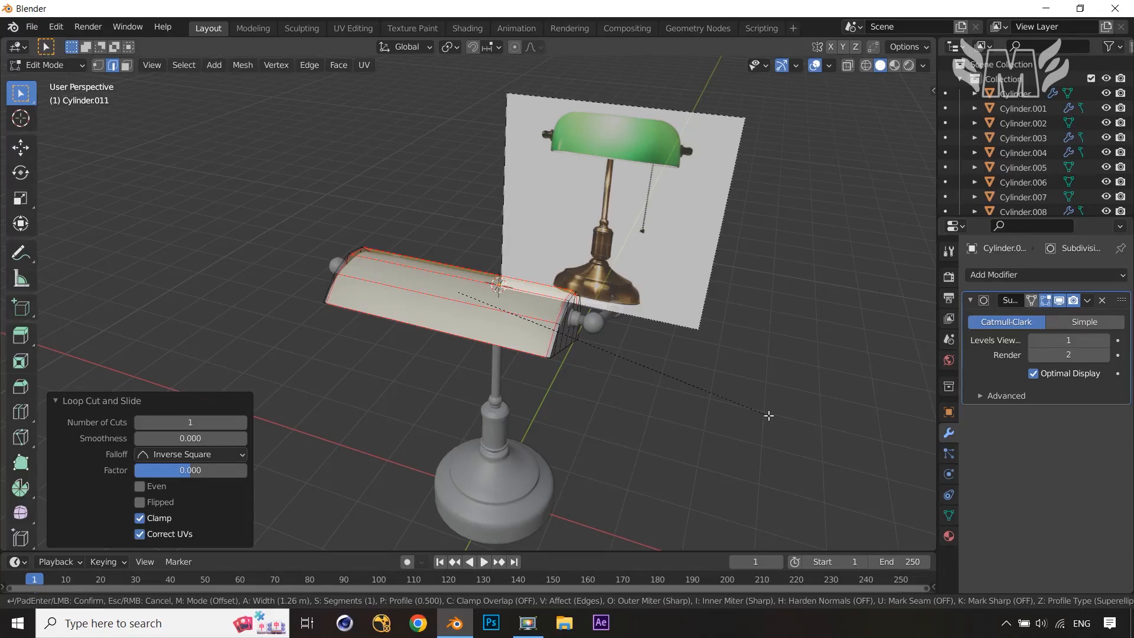
pyautogui.click(769, 415)
# Try a lengthwise loop cut along the shade's lower front strip, and undo it.
pyautogui.hotkey('ctrl', 'r')
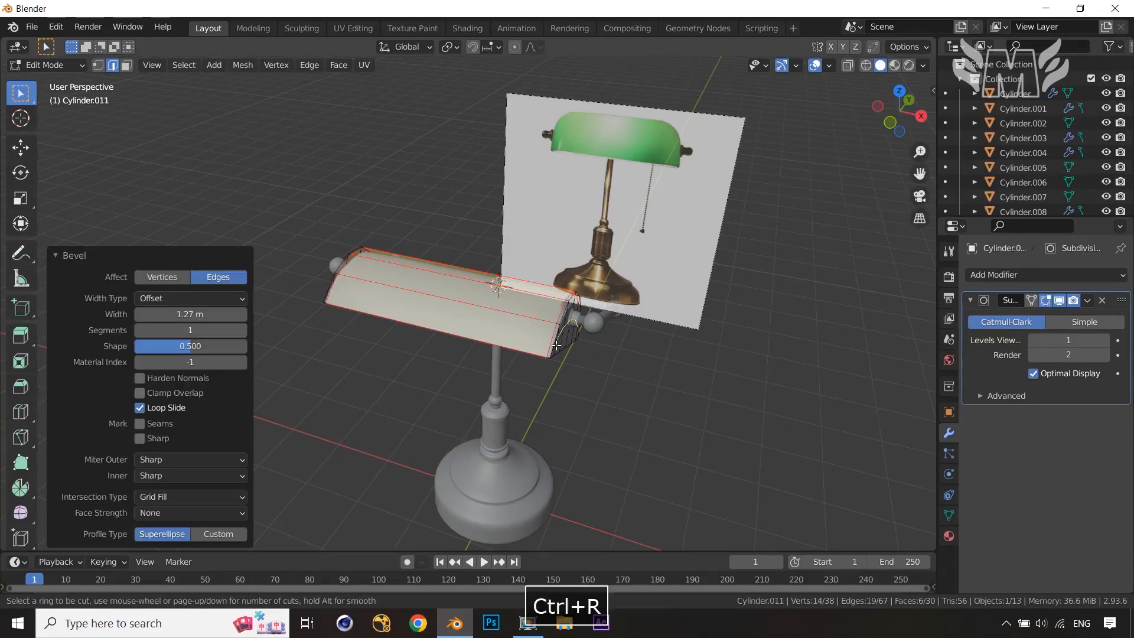
pyautogui.click(550, 340)
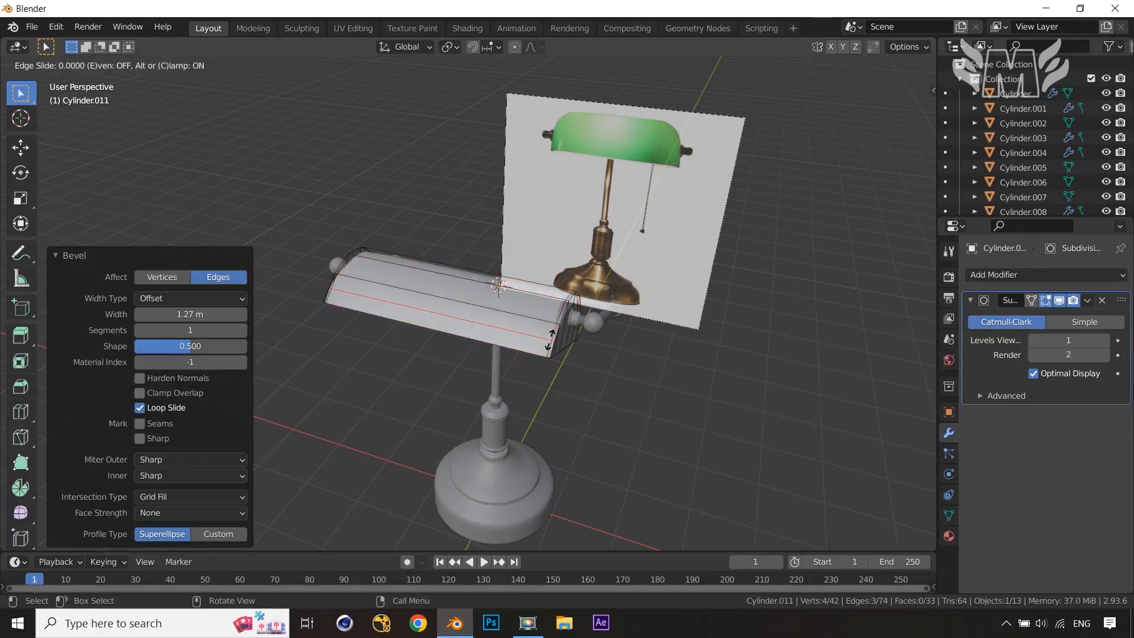
pyautogui.rightClick(549, 335)
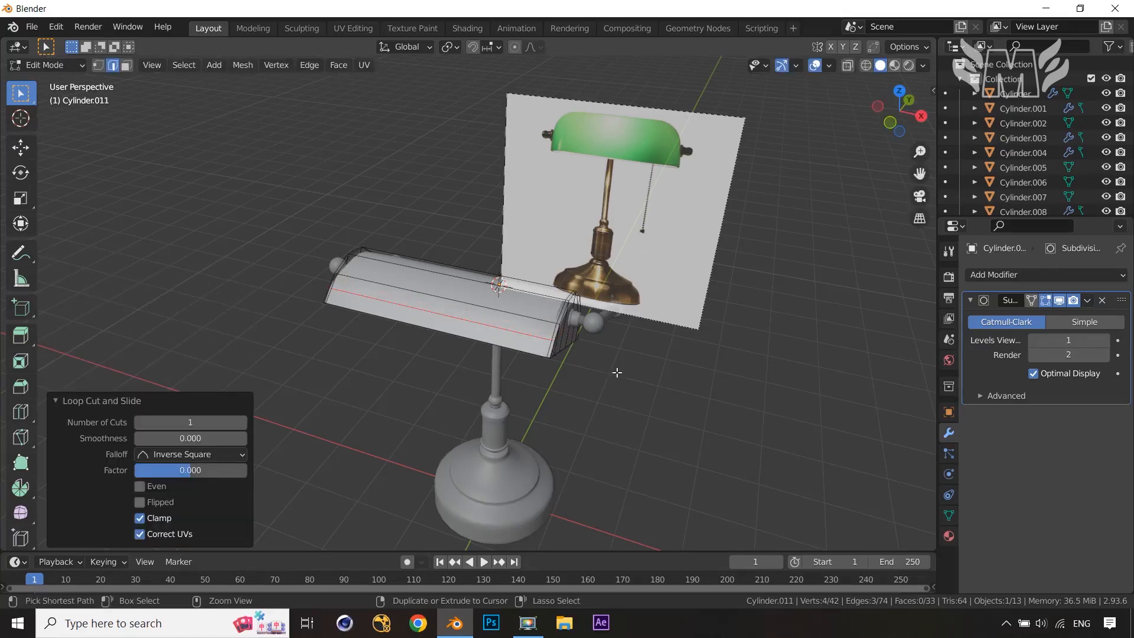
pyautogui.hotkey('ctrl', 'z')
# Cut an edge loop around the shade's end face, slid evenly to about 0.786 toward the curved rim, and return to Object Mode.
pyautogui.moveTo(615, 377); pyautogui.dragTo(495, 347, button='middle')
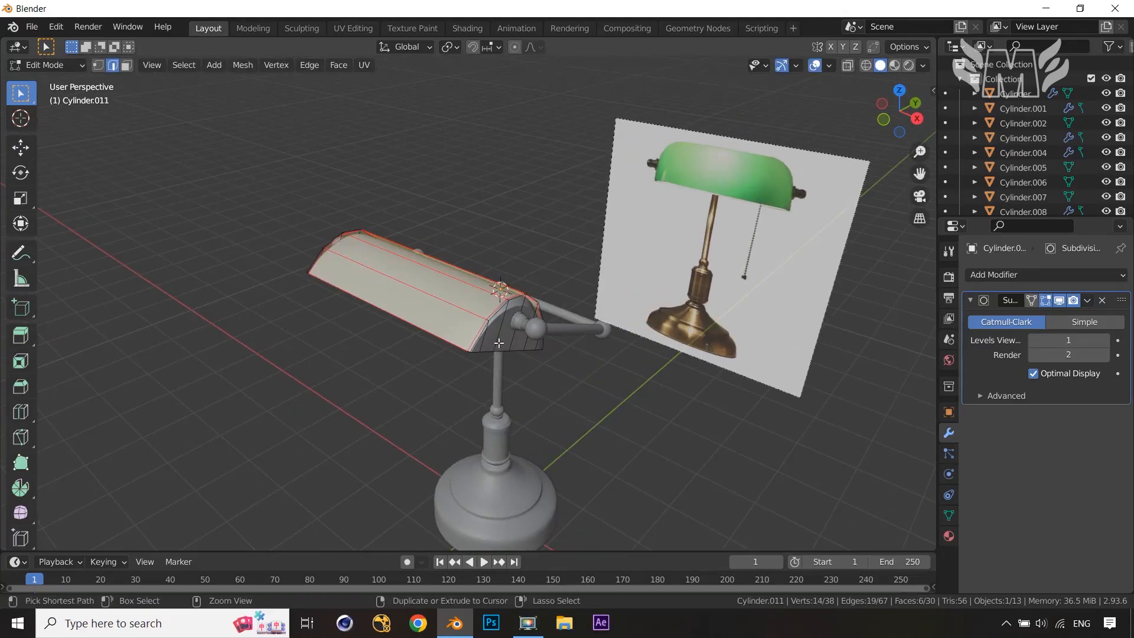
pyautogui.hotkey('ctrl', 'r')
pyautogui.click(498, 344)
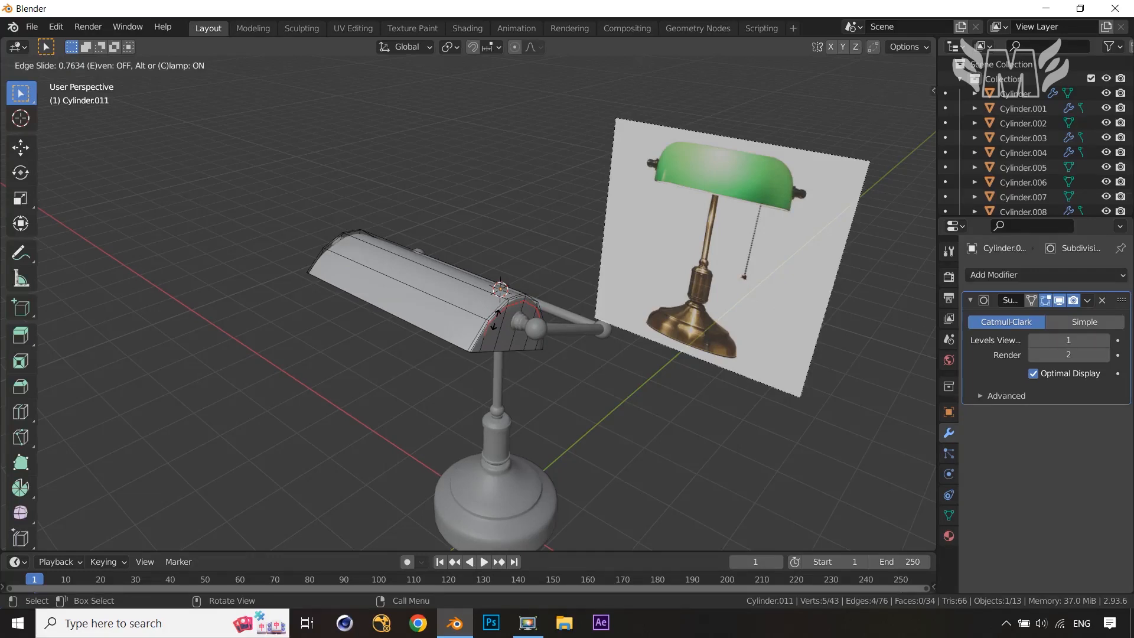
pyautogui.press('e')
pyautogui.press('f')
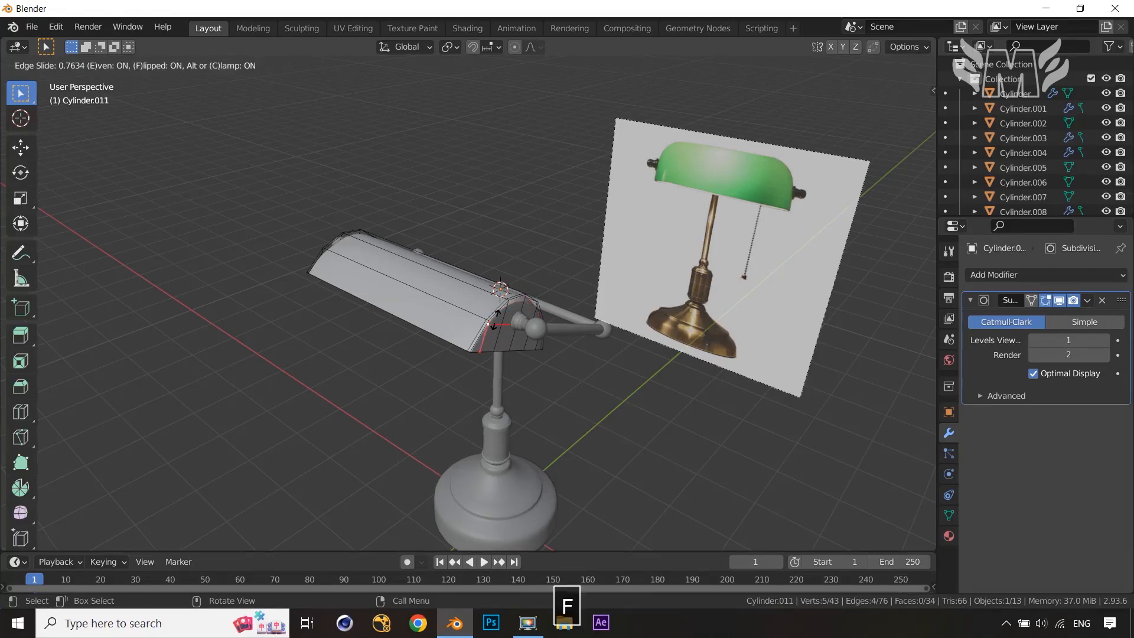
pyautogui.press('f')
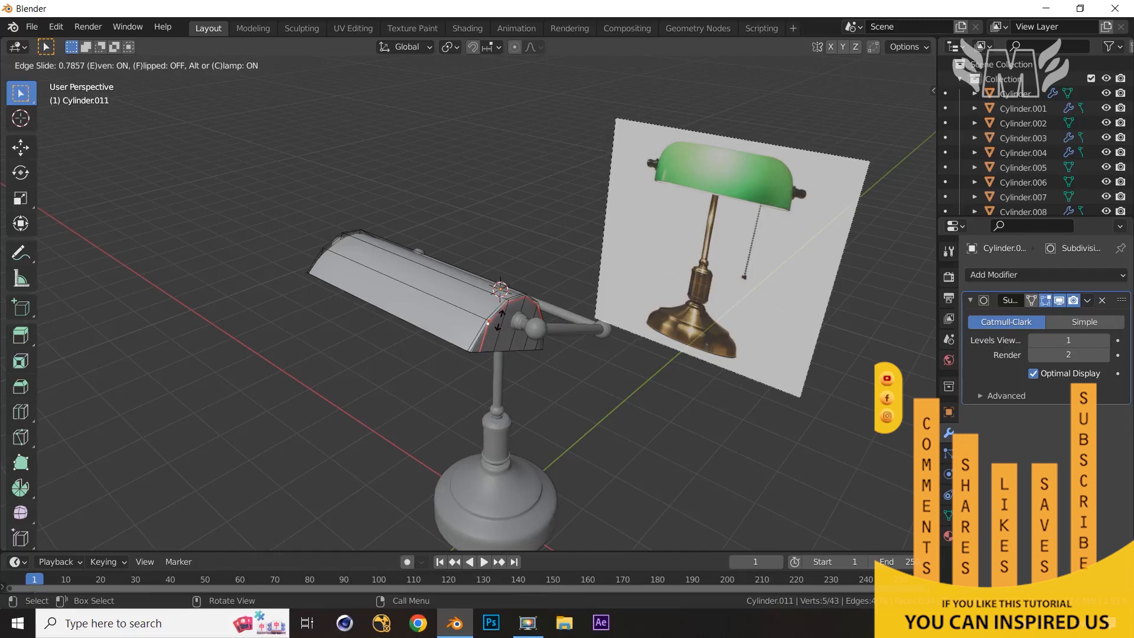
pyautogui.click(501, 319)
pyautogui.press('Tab')
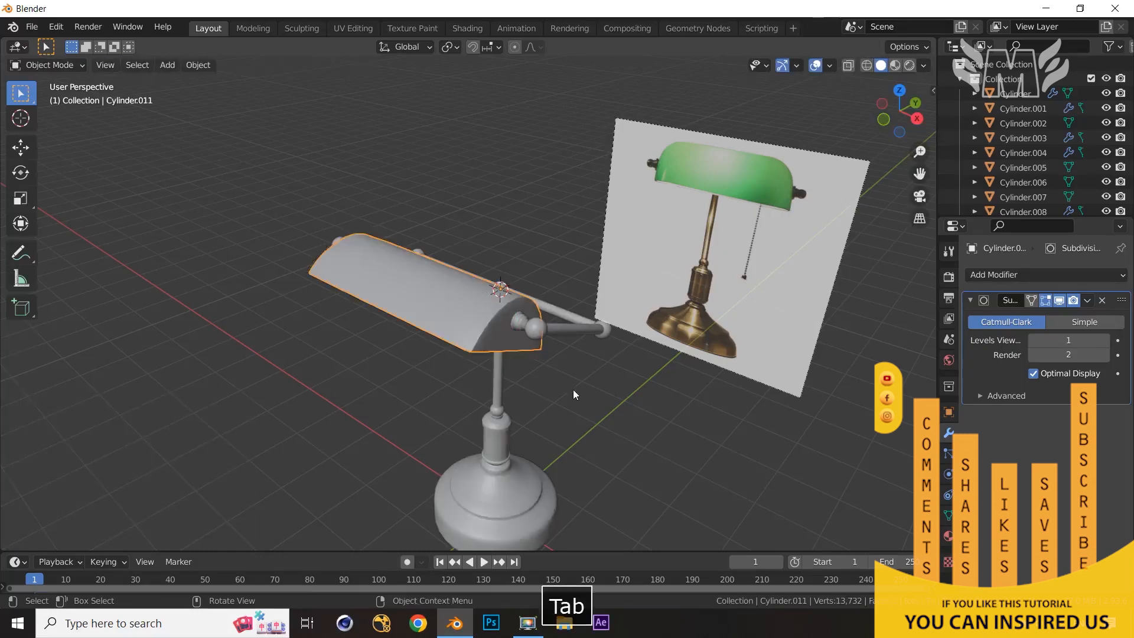
pyautogui.moveTo(573, 389); pyautogui.dragTo(610, 371, button='middle')
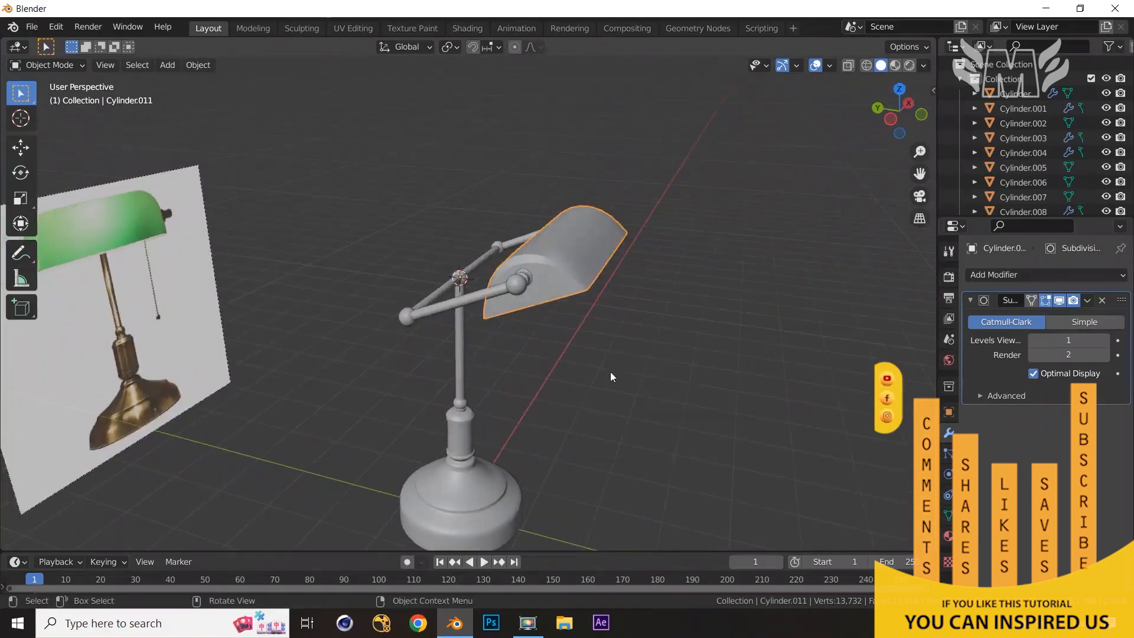
pyautogui.press('Tab')
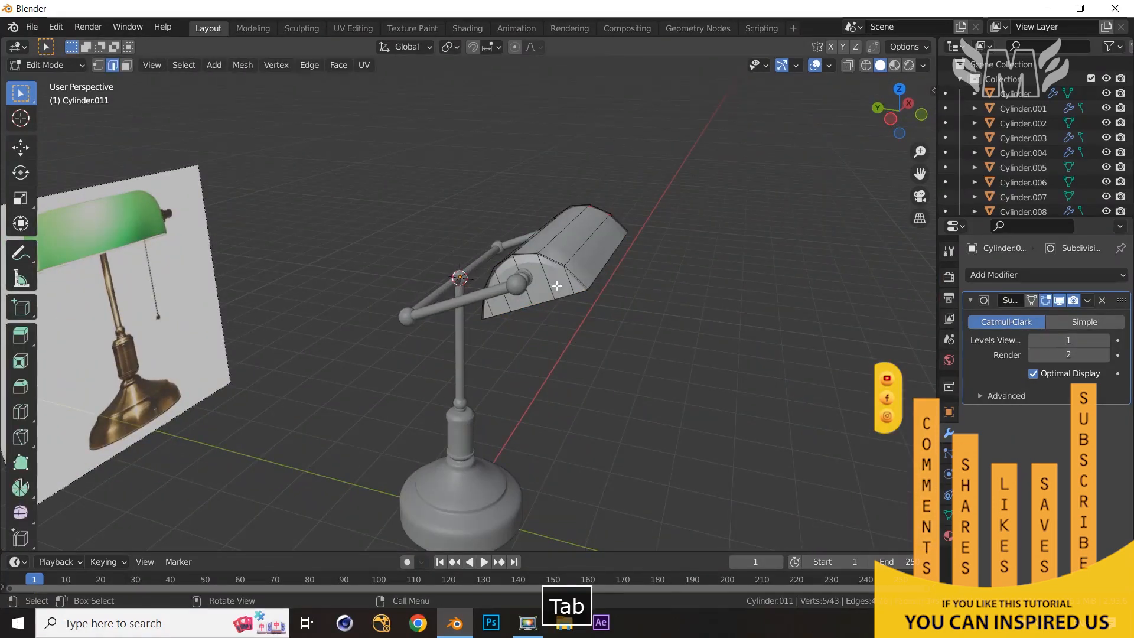
pyautogui.press('r')
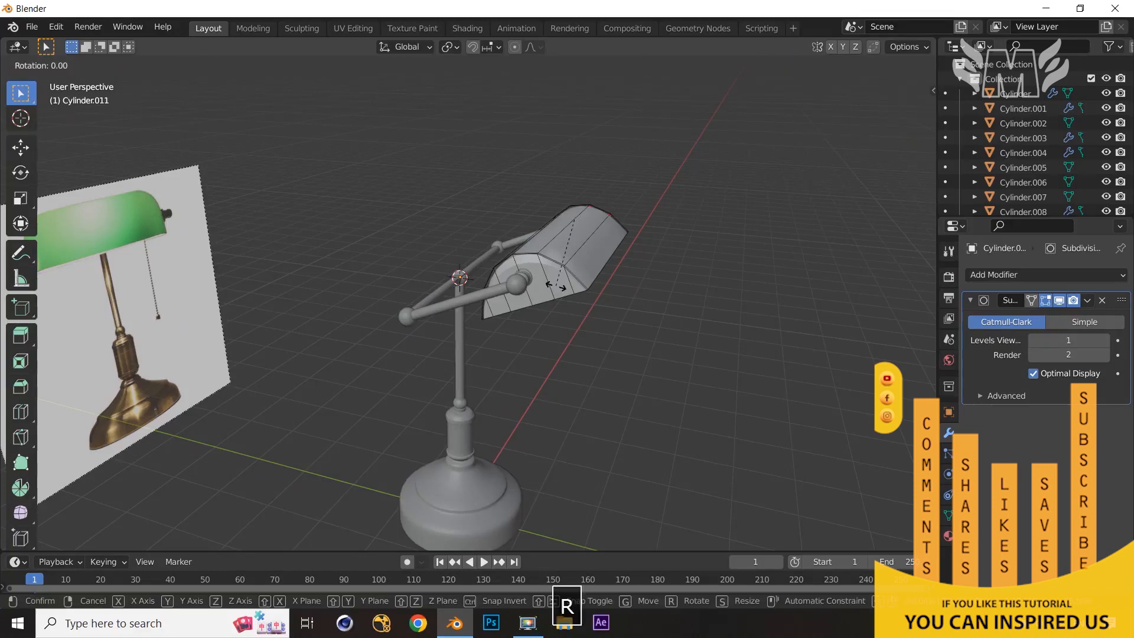
pyautogui.press('Escape')
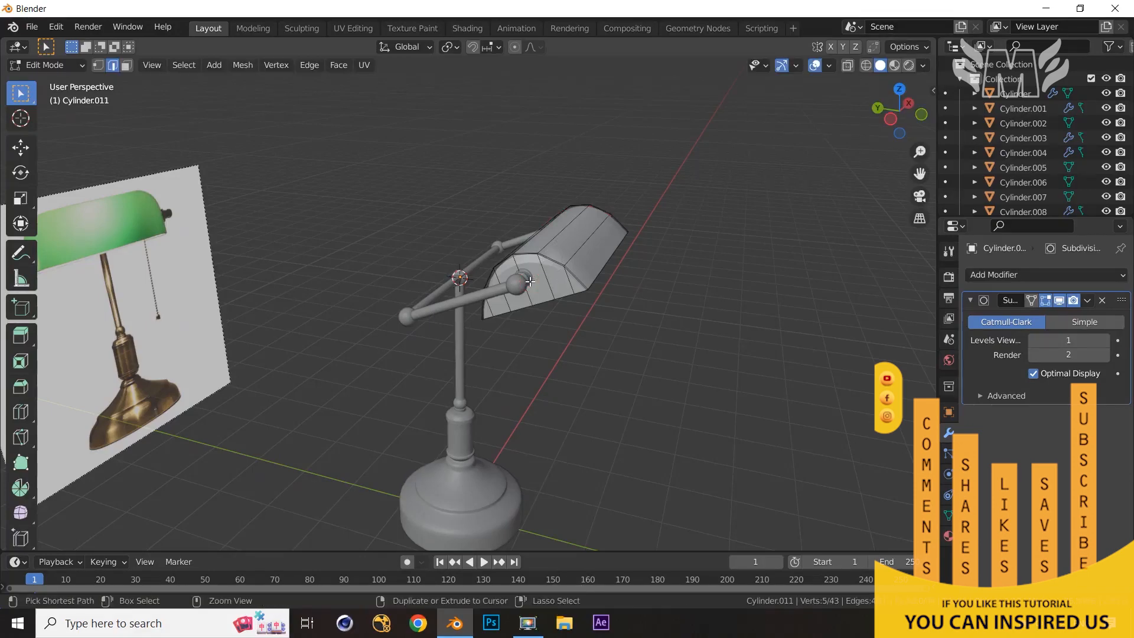
pyautogui.hotkey('ctrl', 'z')
pyautogui.moveTo(784, 316); pyautogui.dragTo(821, 328, button='middle')
# Cut an edge loop around the shade's other end face, slid evenly to about 0.69 toward the curved rim, and return to Object Mode.
pyautogui.press('Tab')
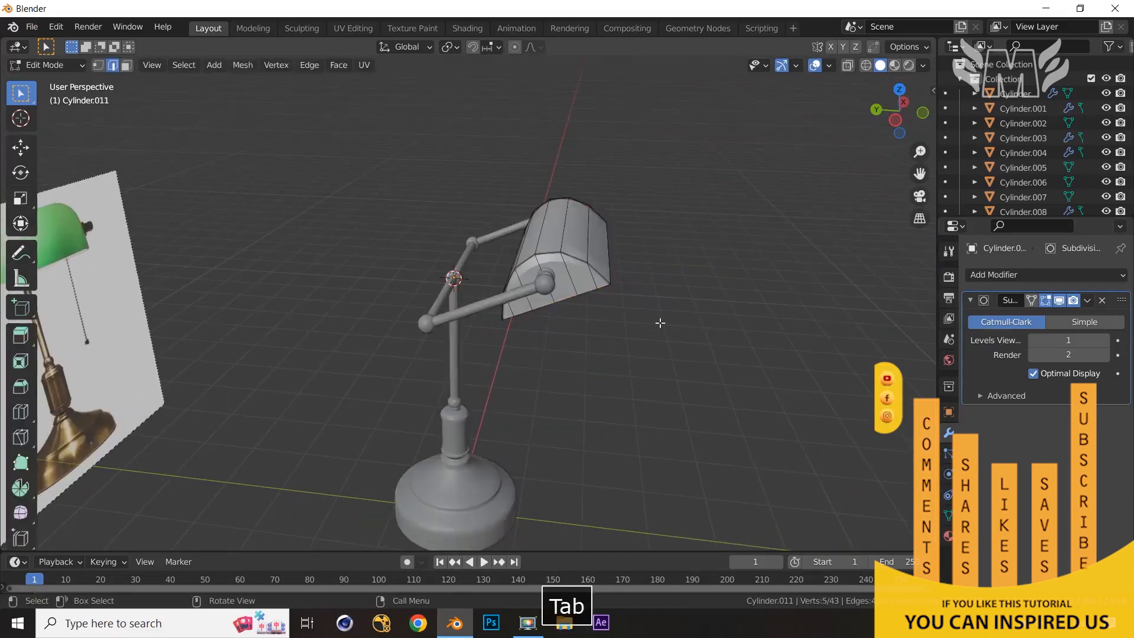
pyautogui.hotkey('ctrl', 'r')
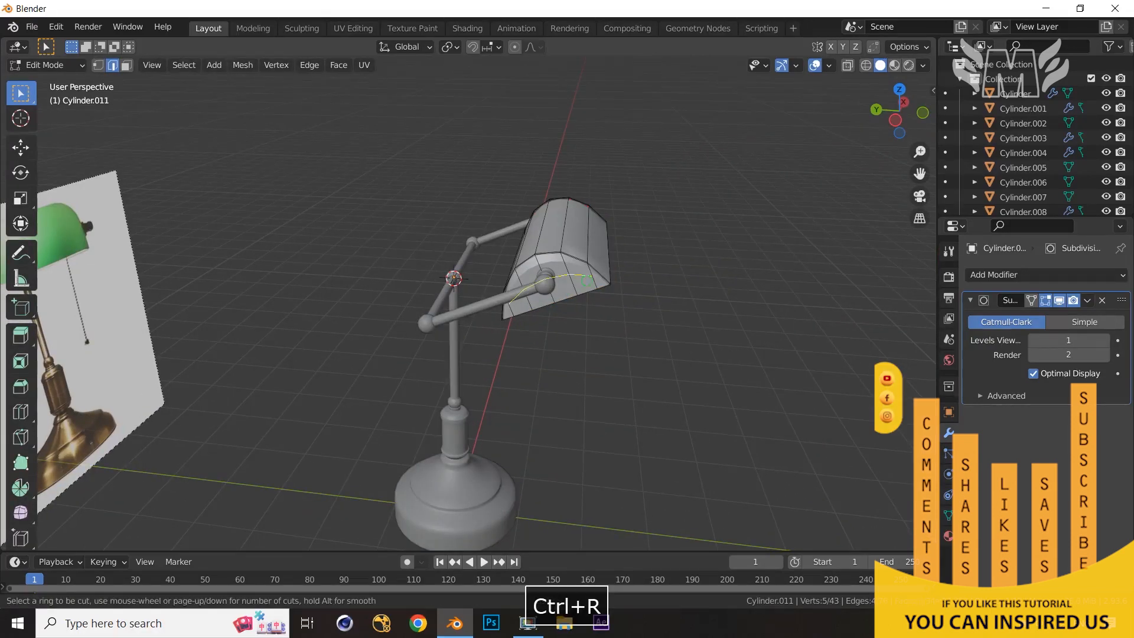
pyautogui.click(586, 280)
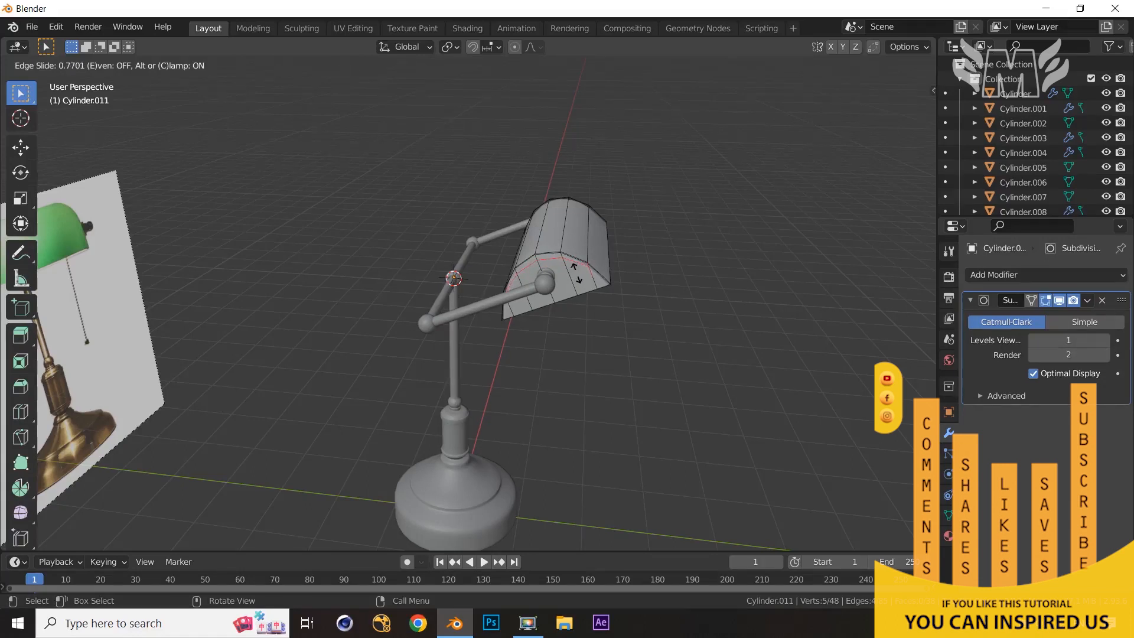
pyautogui.press('e')
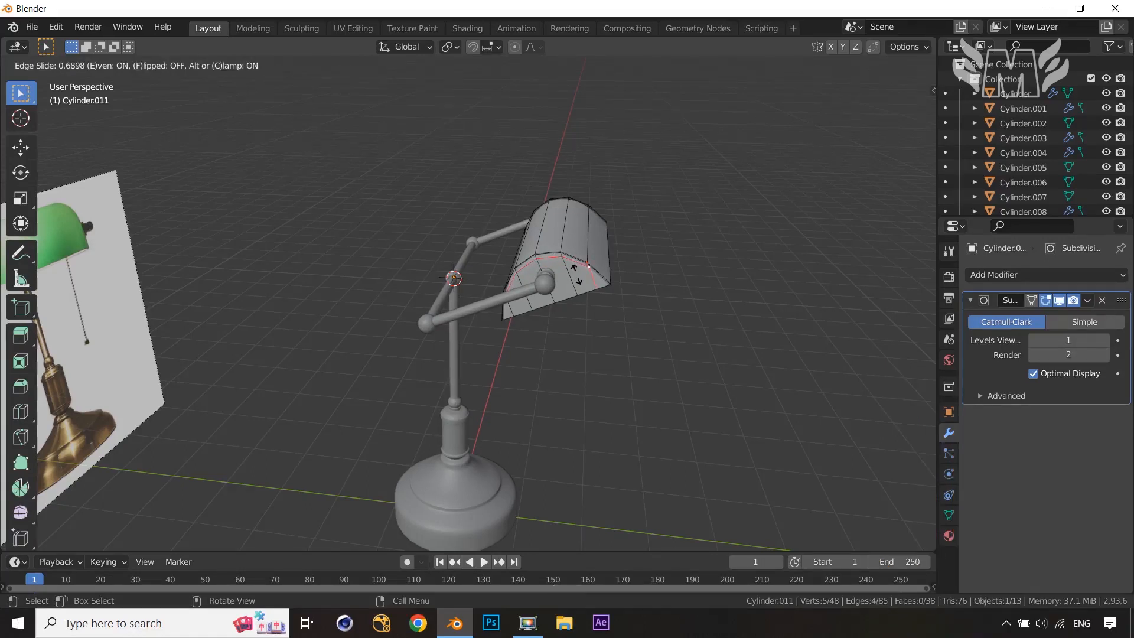
pyautogui.click(577, 274)
pyautogui.press('Tab')
pyautogui.moveTo(732, 293); pyautogui.dragTo(512, 308, button='middle')
pyautogui.press('Tab')
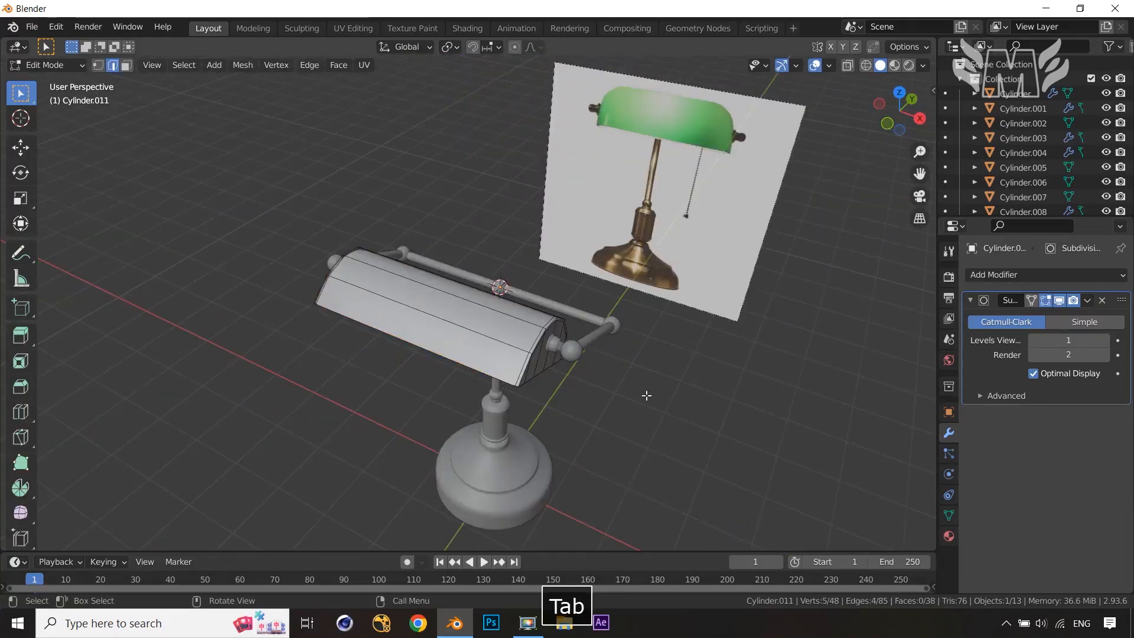
pyautogui.press('Tab')
pyautogui.moveTo(693, 419); pyautogui.dragTo(736, 301, button='middle')
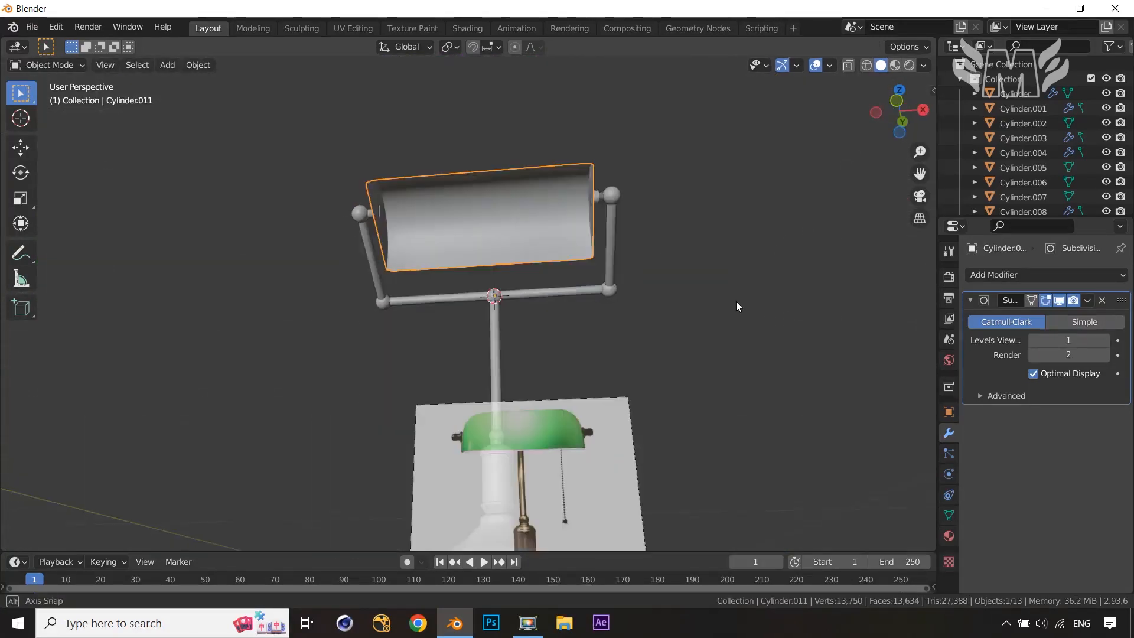
# Add a Solidify modifier to the shade and move it above the Subdivision Surface modifier.
pyautogui.click(972, 299)
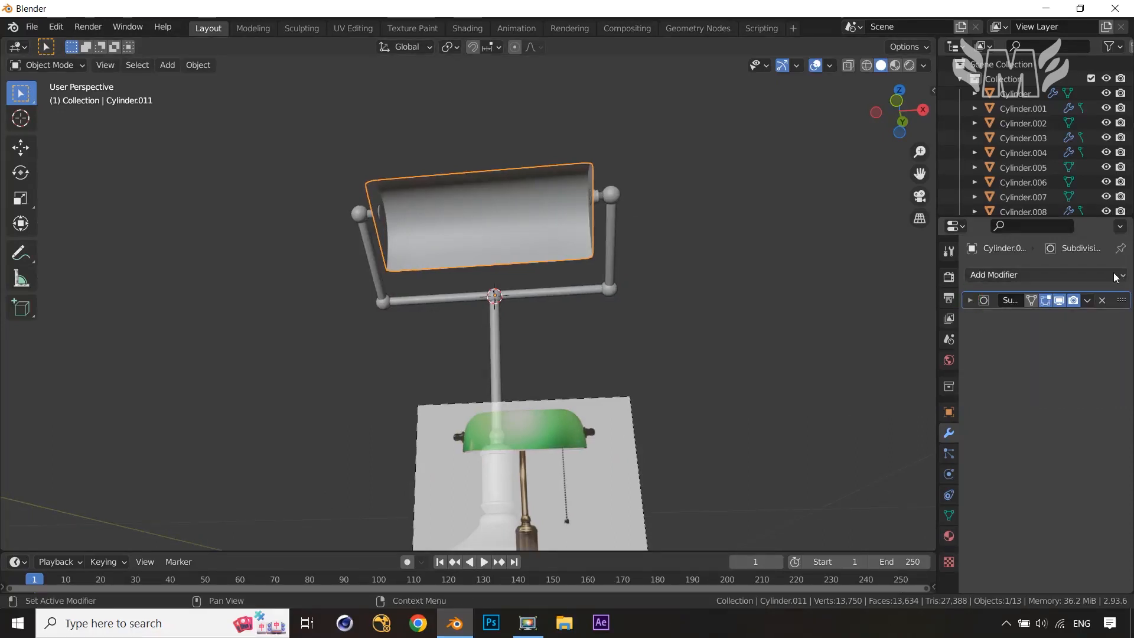
pyautogui.click(1087, 274)
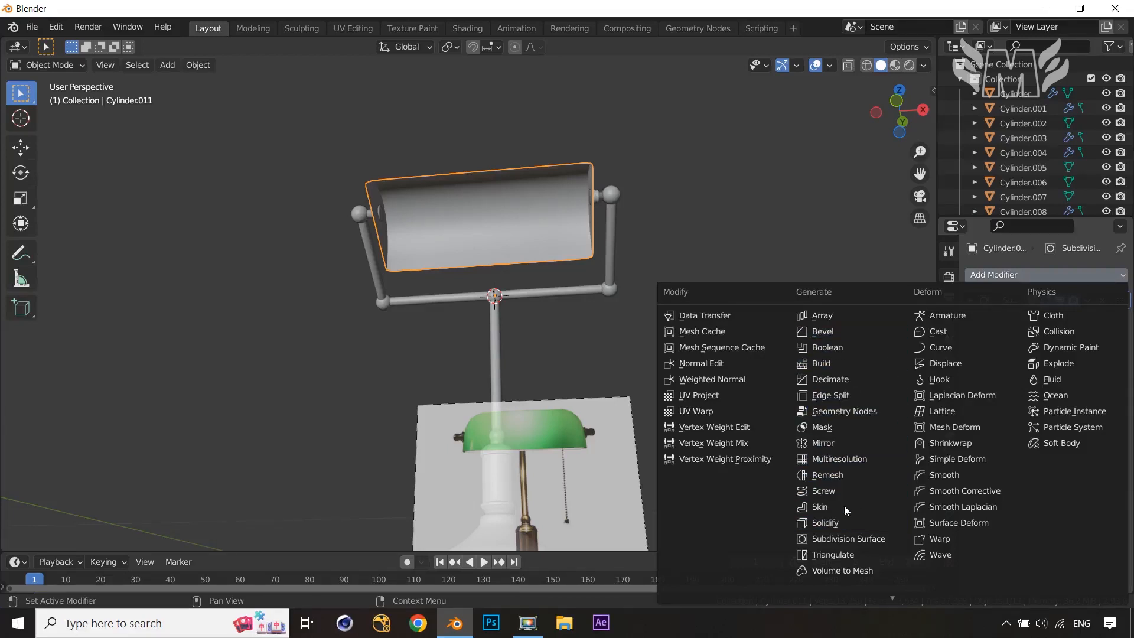
pyautogui.click(845, 523)
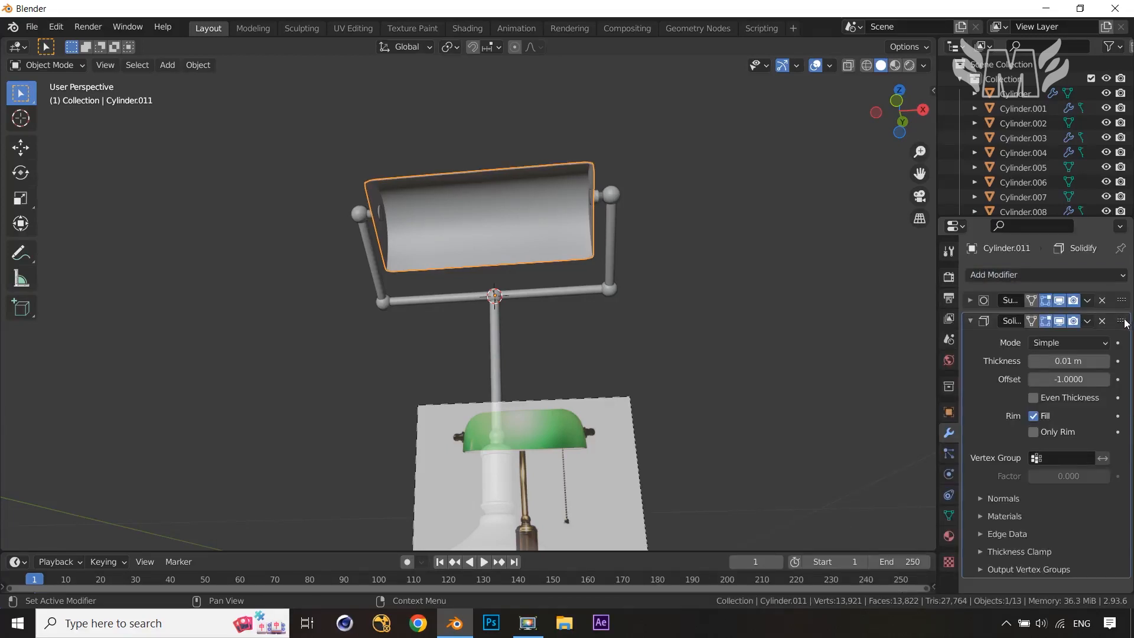
pyautogui.moveTo(1125, 322); pyautogui.dragTo(1122, 298)
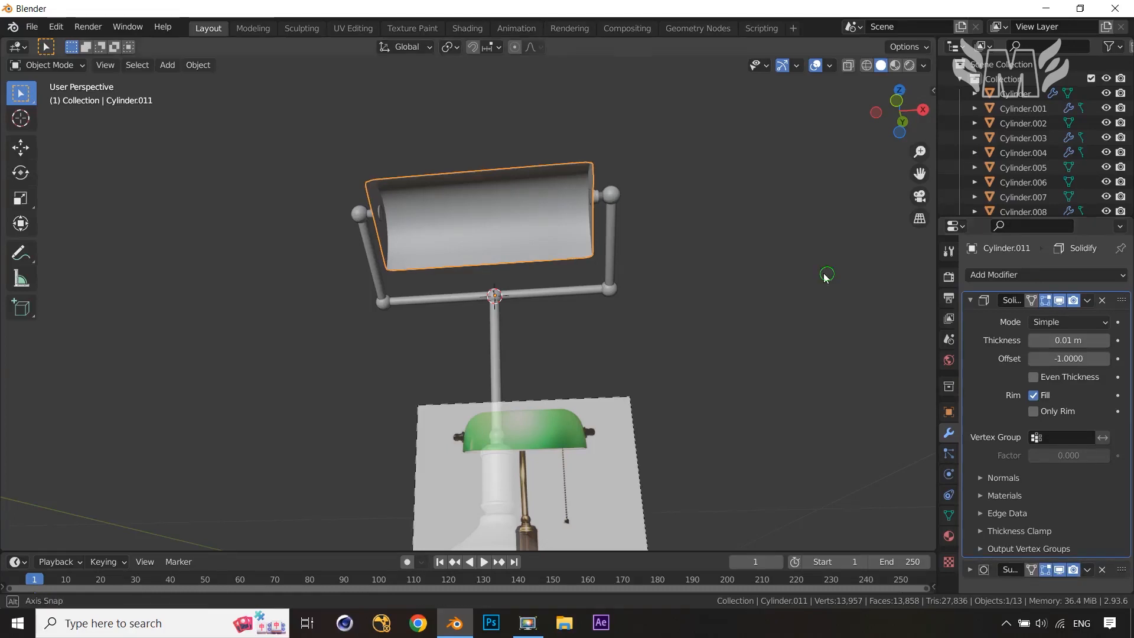
# Set the shade's Solidify thickness to -0.02 m and collapse the modifier's settings.
pyautogui.moveTo(825, 278); pyautogui.dragTo(805, 285, button='middle')
pyautogui.scroll(2, 762, 295)
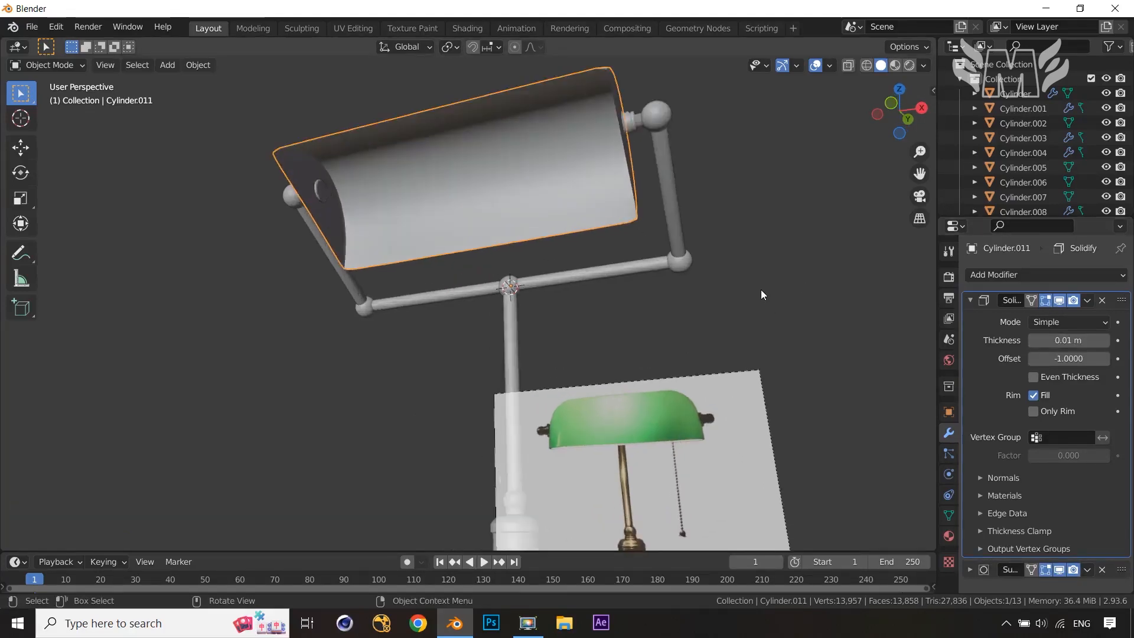
pyautogui.keyDown('shift'); pyautogui.moveTo(669, 251); pyautogui.dragTo(659, 397, button='middle'); pyautogui.keyUp('shift')
pyautogui.scroll(2, 652, 325)
pyautogui.moveTo(653, 324); pyautogui.dragTo(682, 307, button='middle')
pyautogui.moveTo(1072, 340)
pyautogui.mouseDown()
pyautogui.moveTo(1088, 340)
pyautogui.moveTo(1069, 340)
pyautogui.mouseUp()
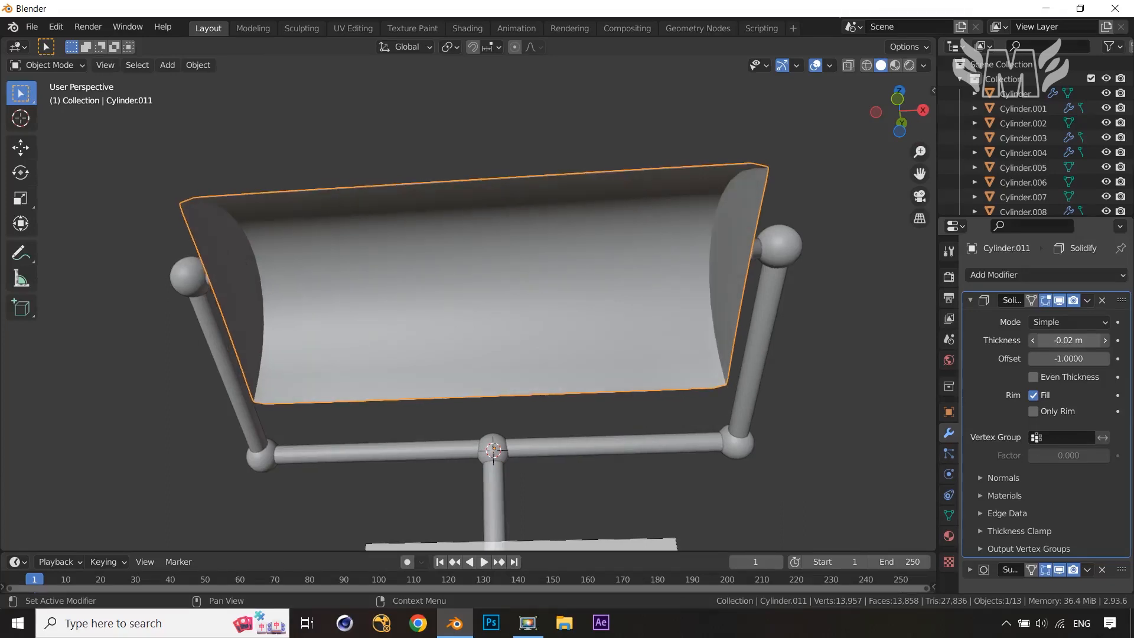
pyautogui.click(899, 363)
pyautogui.moveTo(899, 363); pyautogui.dragTo(859, 368, button='middle')
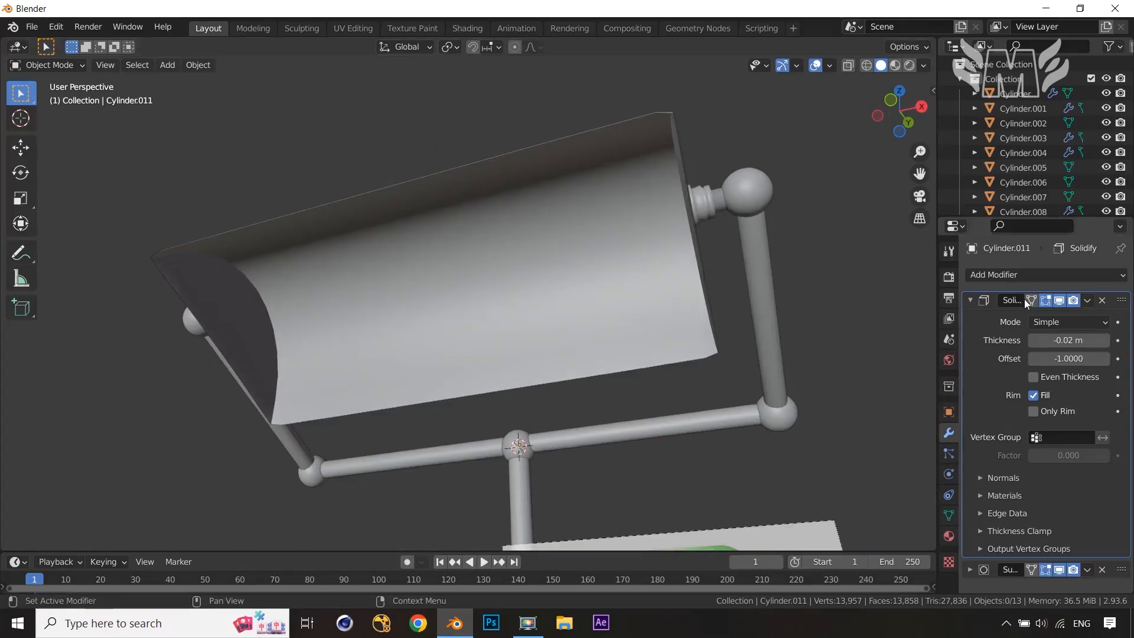
pyautogui.click(972, 301)
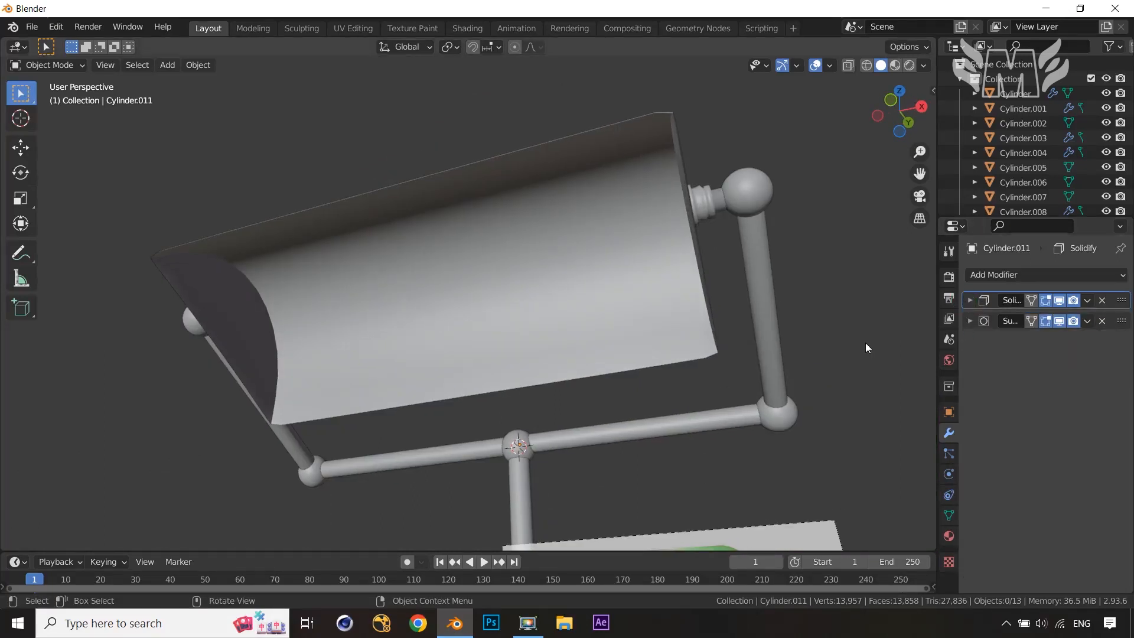
# Cut a lengthwise edge loop around the shade, slid to about -0.75 toward its open lower edge, and return to Object Mode.
pyautogui.moveTo(855, 350); pyautogui.dragTo(578, 423, button='middle')
pyautogui.press('Tab')
pyautogui.hotkey('ctrl', 'r')
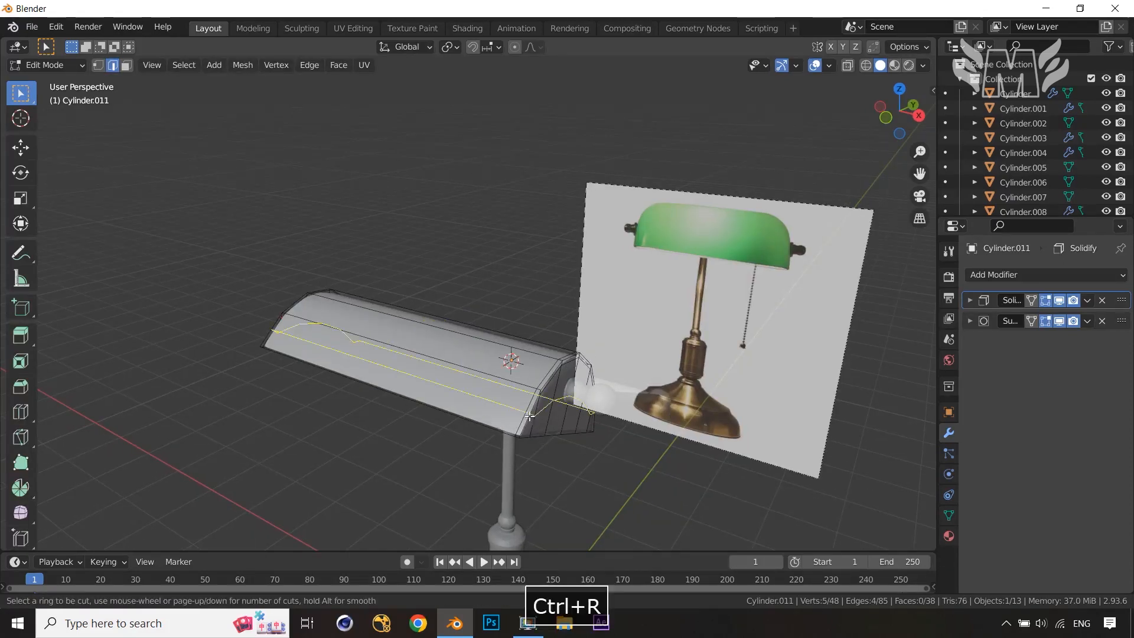
pyautogui.click(530, 403)
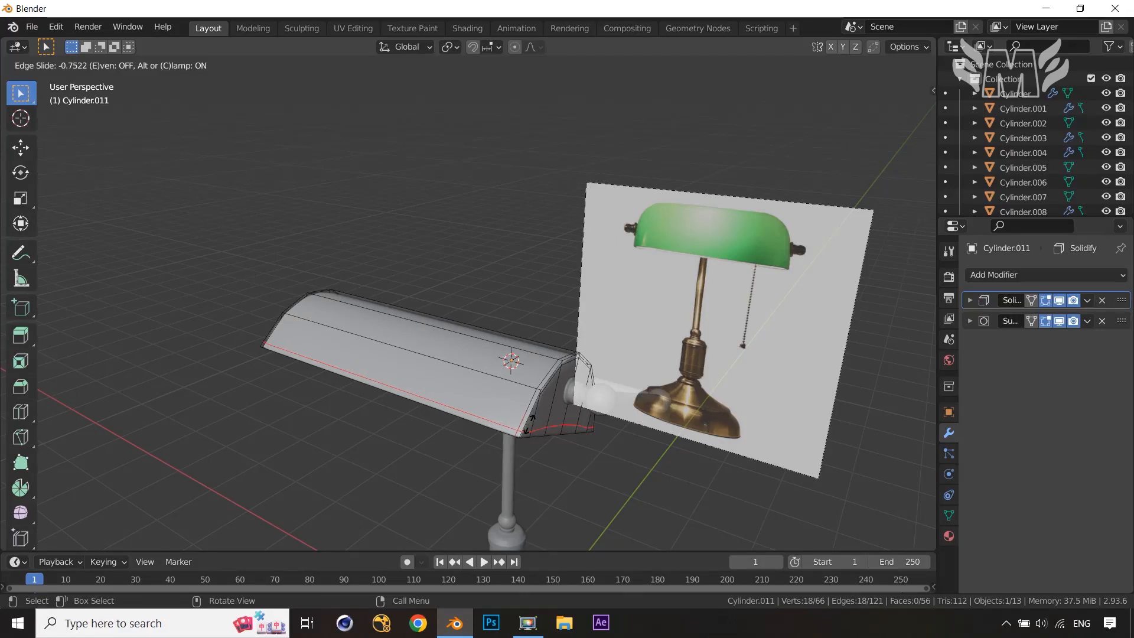
pyautogui.click(530, 425)
pyautogui.press('Tab')
# Select the shade and hide it to expose the collars on the arm ends.
pyautogui.moveTo(593, 444); pyautogui.dragTo(714, 416, button='middle')
pyautogui.scroll(5, 537, 392)
pyautogui.click(471, 314)
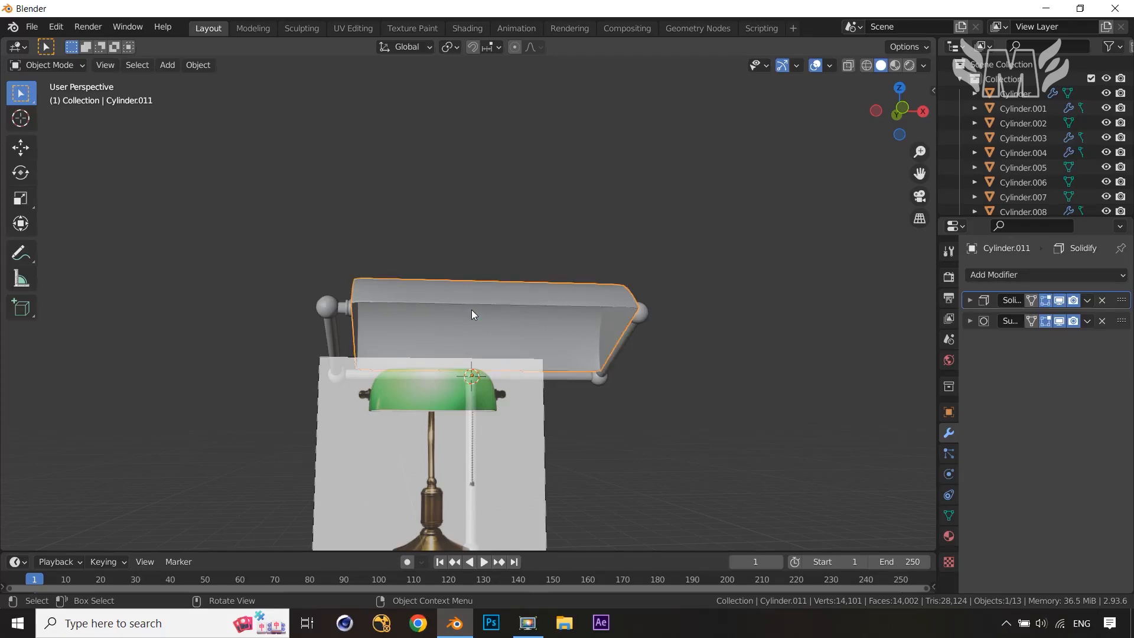
pyautogui.press('h')
# Cut an edge loop in the end-face ring of the Cylinder.007 collar, slid to about -0.235 toward the outer rim.
pyautogui.scroll(5, 624, 342)
pyautogui.moveTo(624, 342); pyautogui.dragTo(800, 373, button='middle')
pyautogui.click(823, 350)
pyautogui.press('Tab')
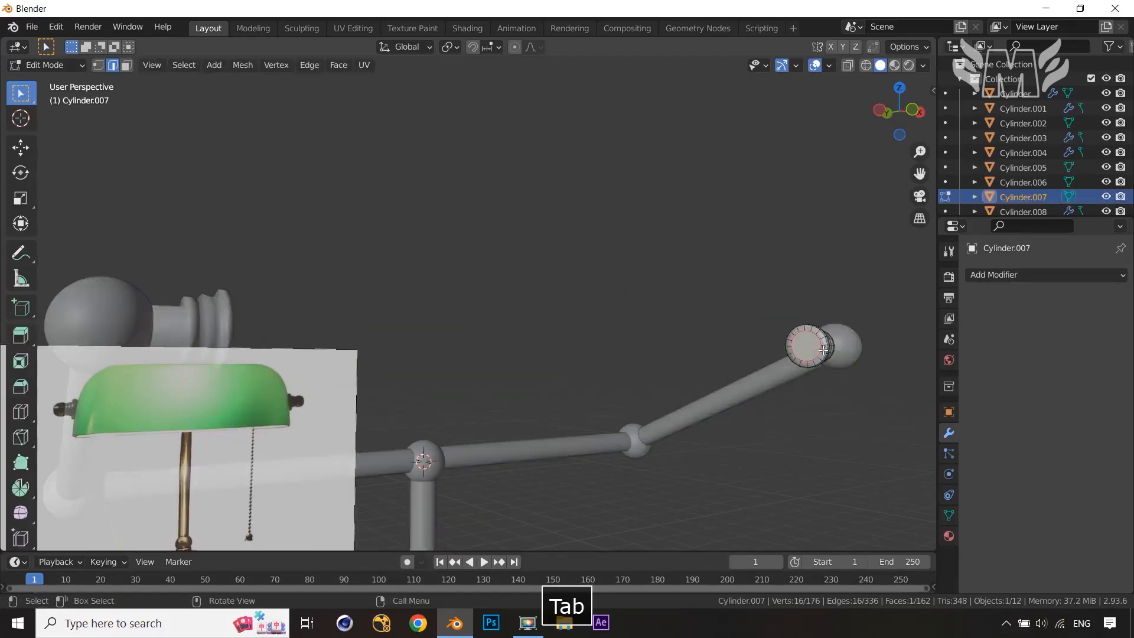
pyautogui.scroll(1, 840, 361)
pyautogui.moveTo(840, 361); pyautogui.dragTo(782, 380, button='middle')
pyautogui.hotkey('ctrl', 'r')
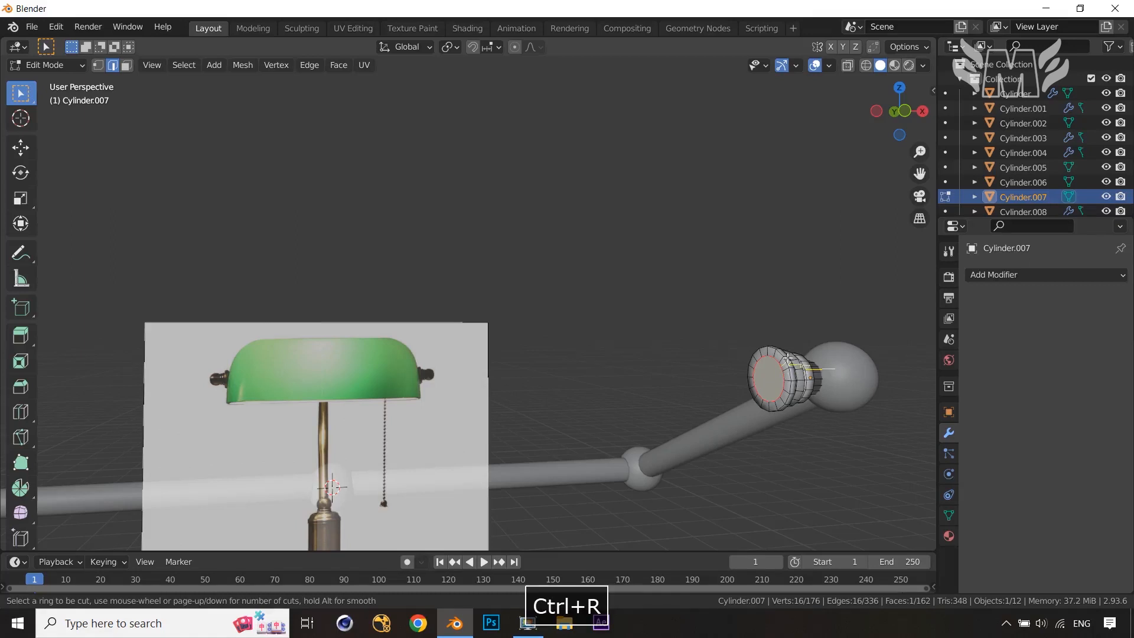
pyautogui.click(785, 359)
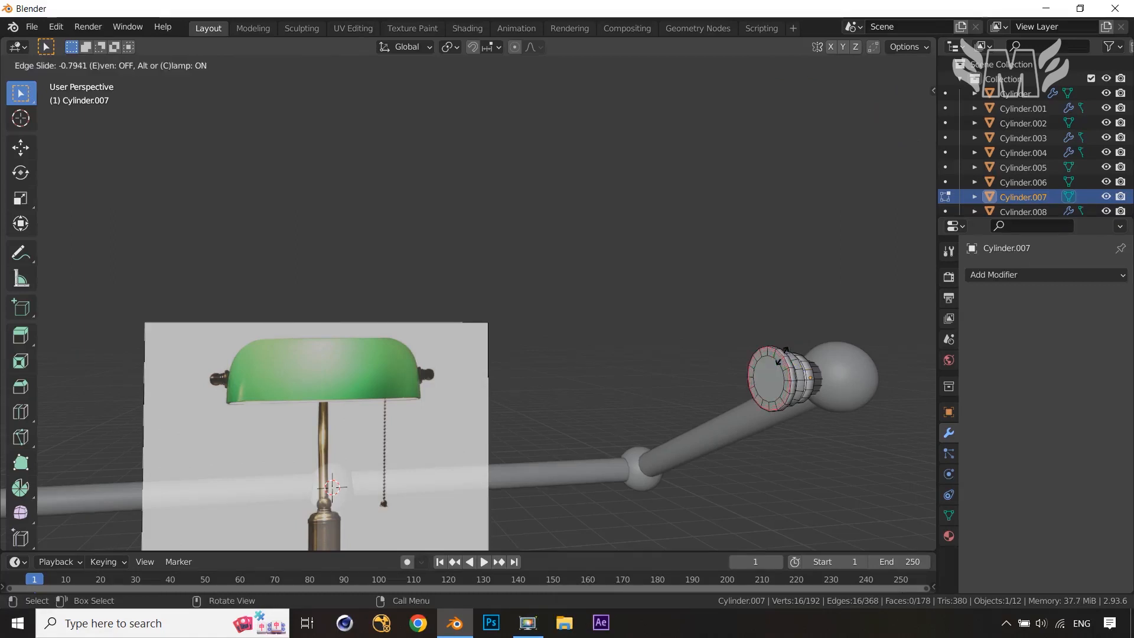
pyautogui.click(778, 362)
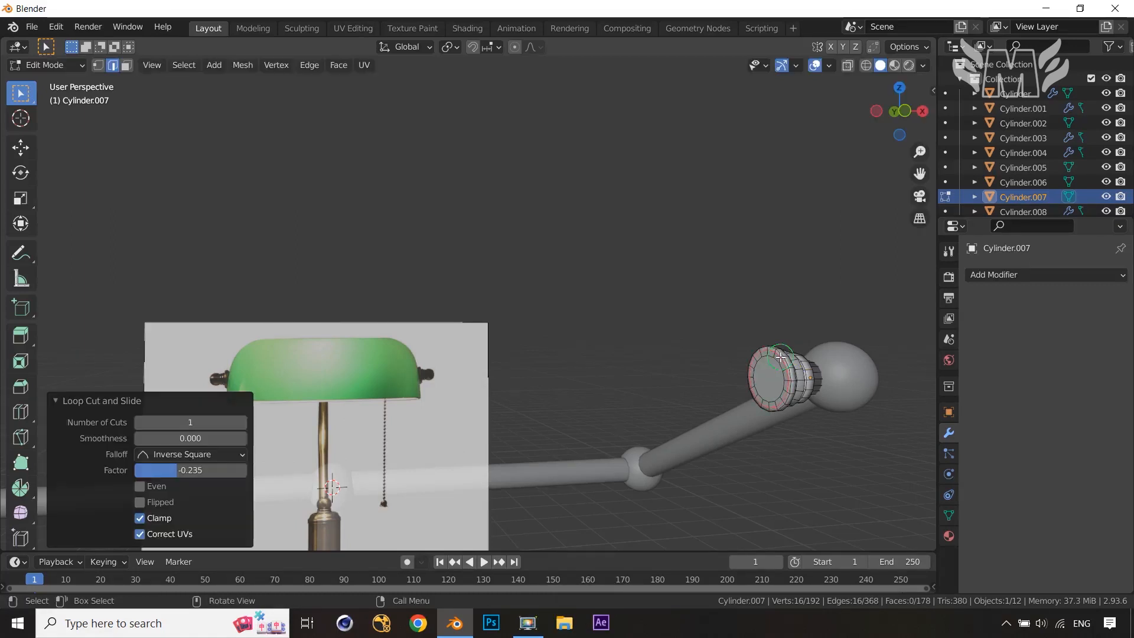
pyautogui.press('Tab')
# Cut a centred edge loop around the outer side of the Cylinder.007 collar's end flange.
pyautogui.moveTo(782, 395); pyautogui.dragTo(740, 433, button='middle')
pyautogui.press('Tab')
pyautogui.hotkey('ctrl', 'r')
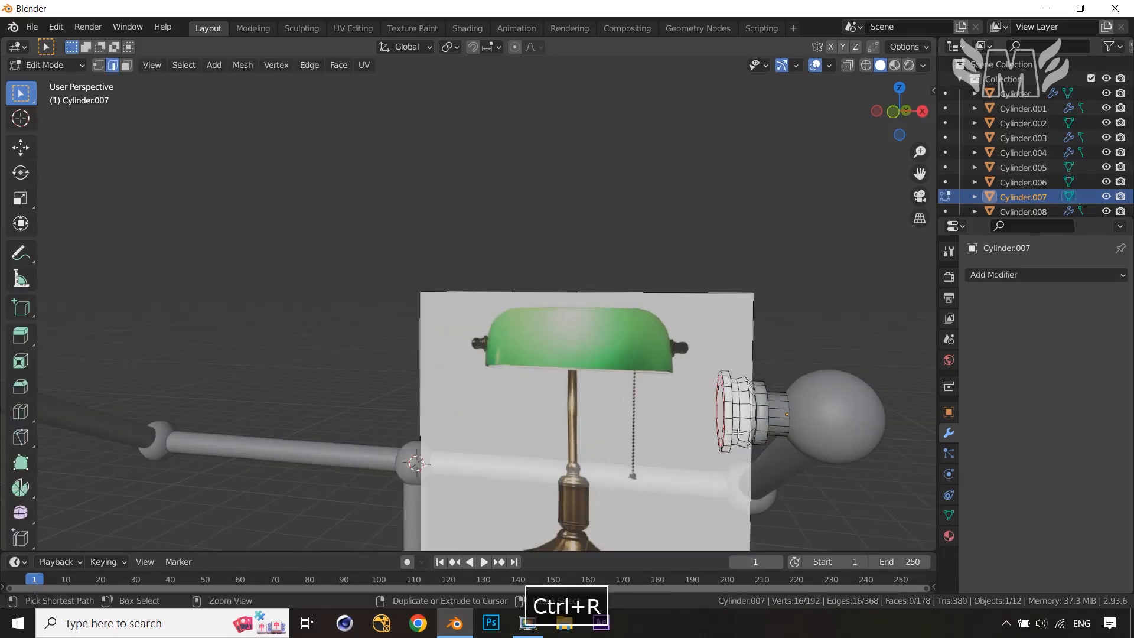
pyautogui.click(729, 400)
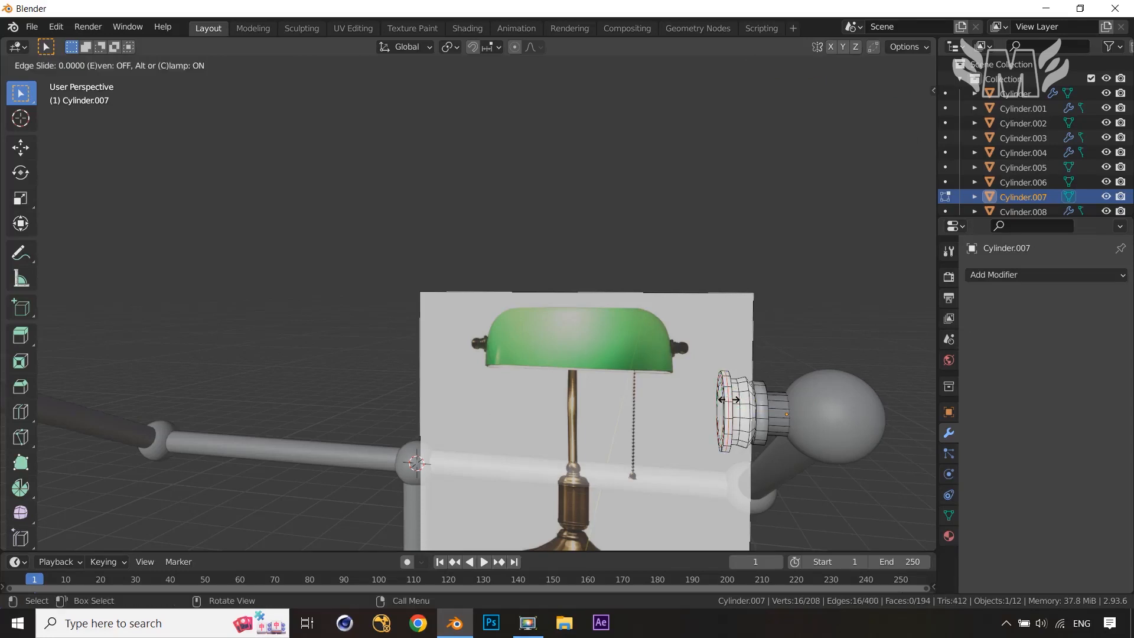
pyautogui.rightClick(729, 400)
# Cut an edge loop in the end-face ring of the opposite collar, Cylinder.010, with a slide factor of -0.5.
pyautogui.moveTo(729, 400); pyautogui.dragTo(366, 391, button='middle')
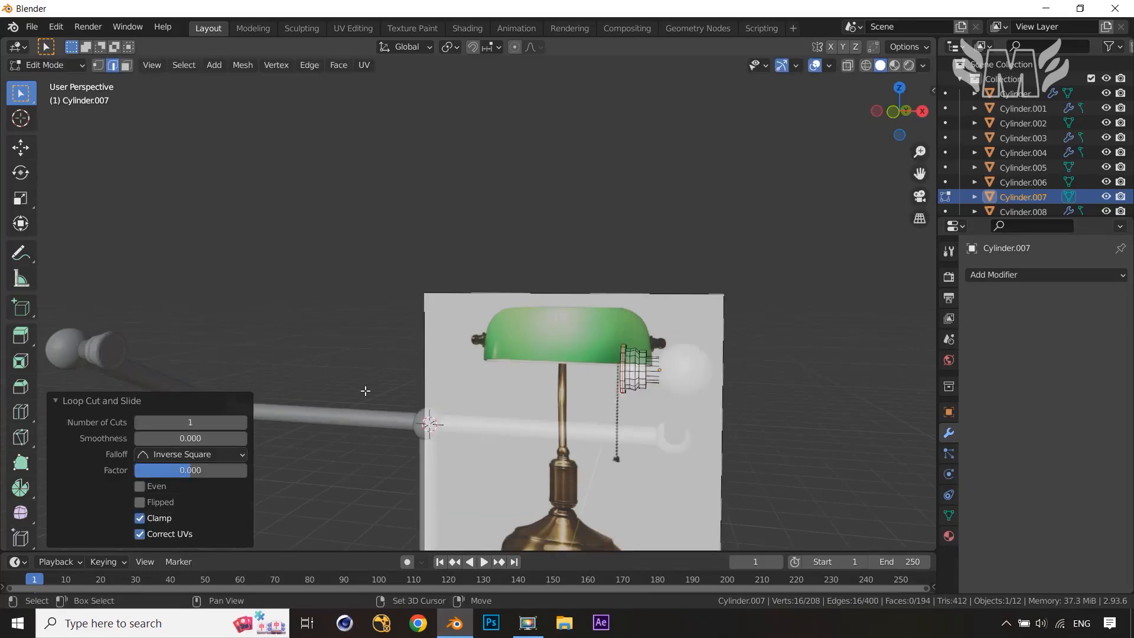
pyautogui.keyDown('shift'); pyautogui.moveTo(244, 362); pyautogui.dragTo(594, 377, button='middle'); pyautogui.keyUp('shift')
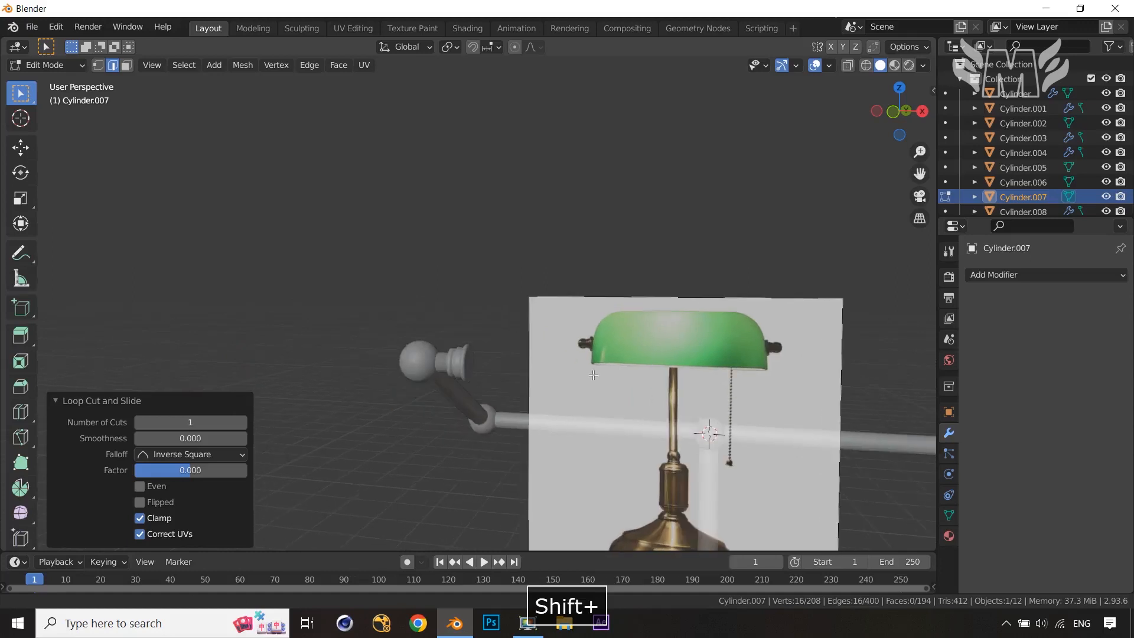
pyautogui.scroll(1, 478, 386)
pyautogui.scroll(3, 478, 386)
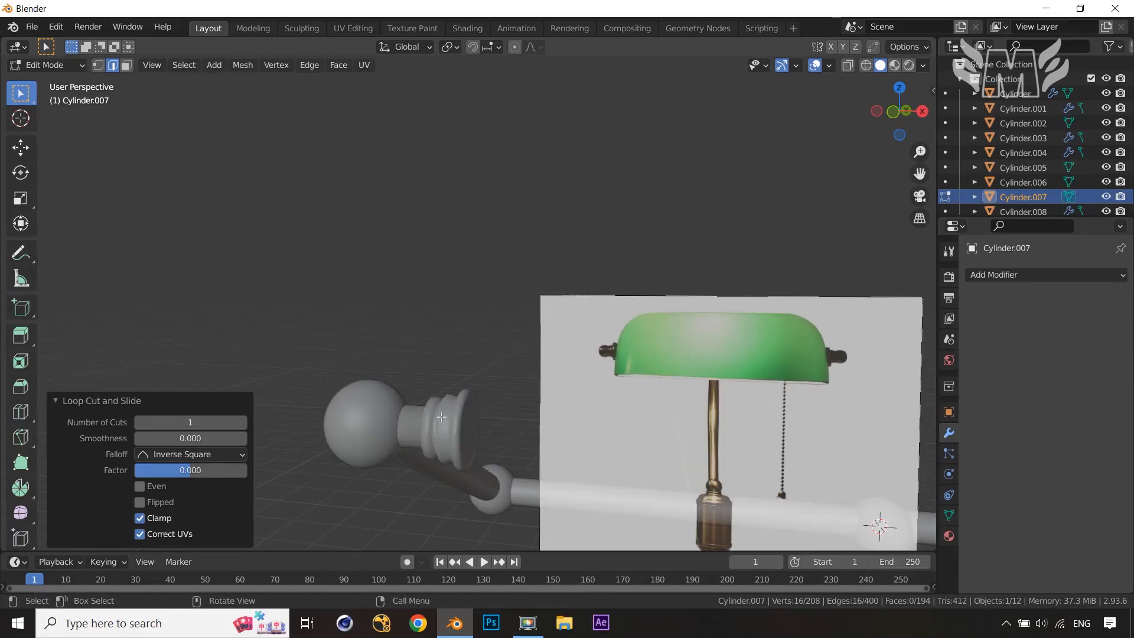
pyautogui.press('Tab')
pyautogui.click(446, 427)
pyautogui.press('Tab')
pyautogui.moveTo(469, 435); pyautogui.dragTo(440, 418, button='middle')
pyautogui.hotkey('ctrl', 'r')
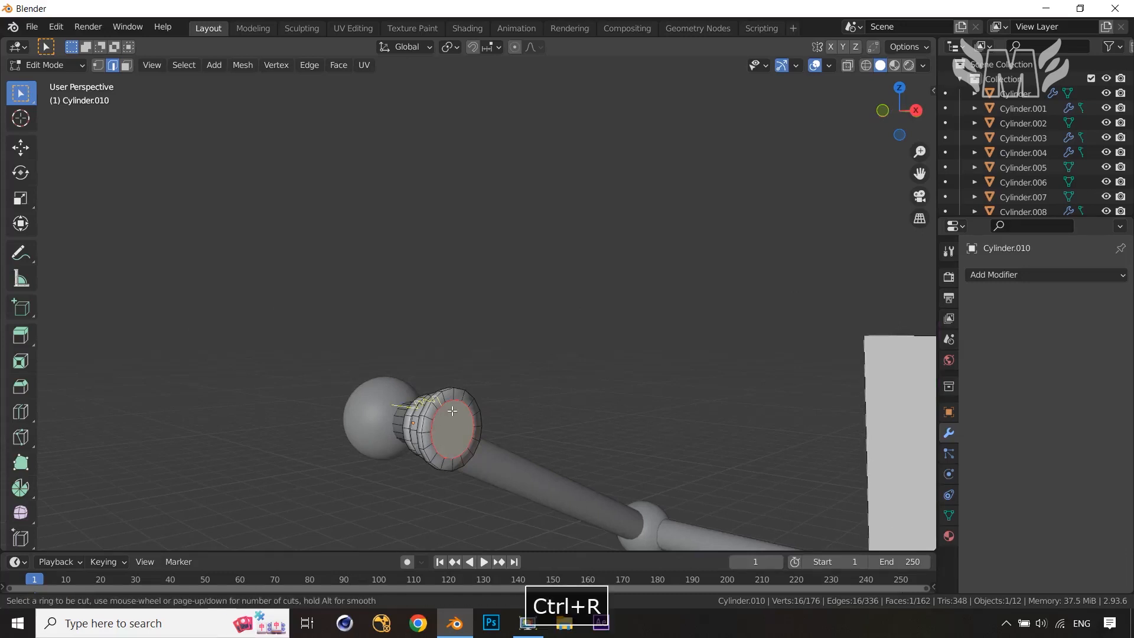
pyautogui.click(451, 395)
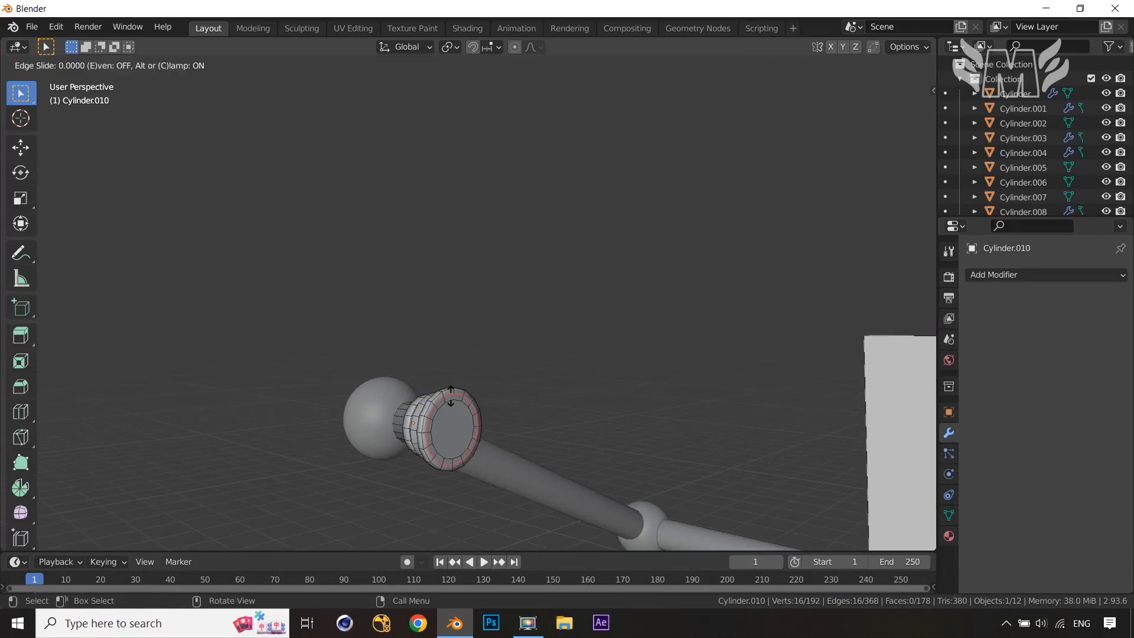
pyautogui.click(453, 394)
pyautogui.moveTo(452, 394); pyautogui.dragTo(528, 453, button='middle')
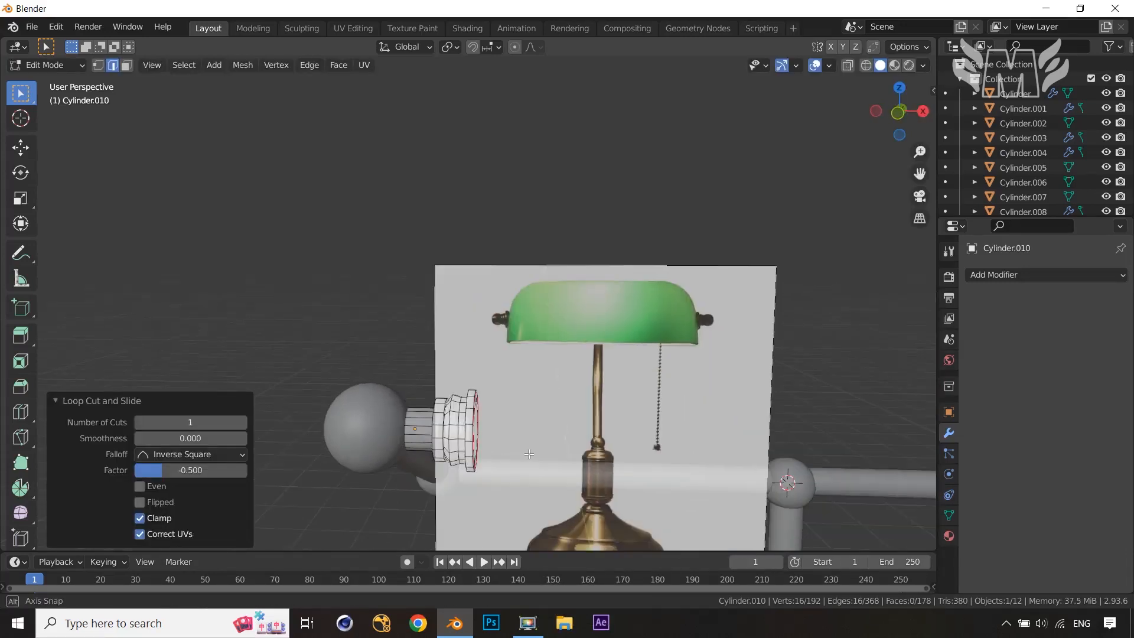
pyautogui.hotkey('ctrl', 'r')
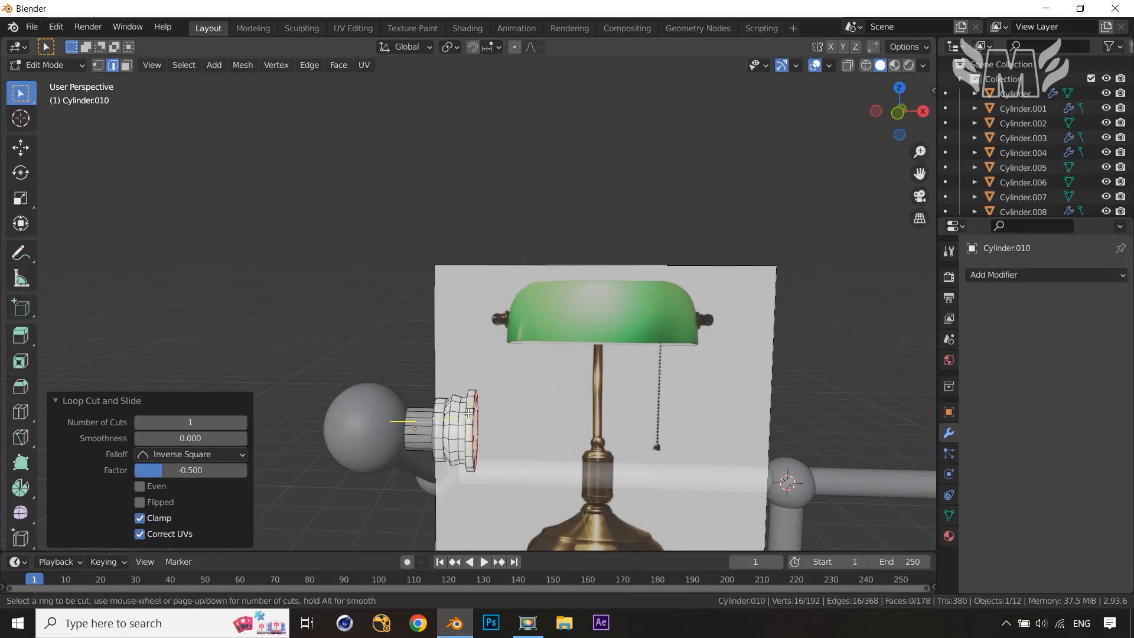
pyautogui.rightClick(469, 431)
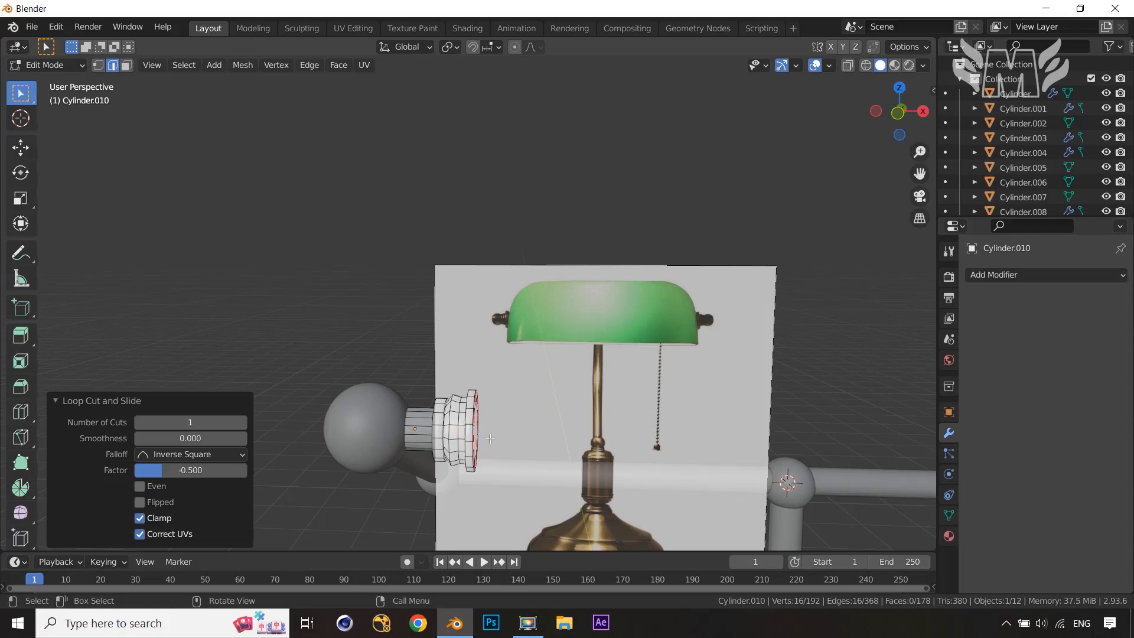
# Cut a centred edge loop around the outer side of the Cylinder.010 collar's end flange and return to Object Mode.
pyautogui.scroll(2, 490, 440)
pyautogui.keyDown('shift'); pyautogui.moveTo(505, 469); pyautogui.dragTo(582, 385, button='middle'); pyautogui.keyUp('shift')
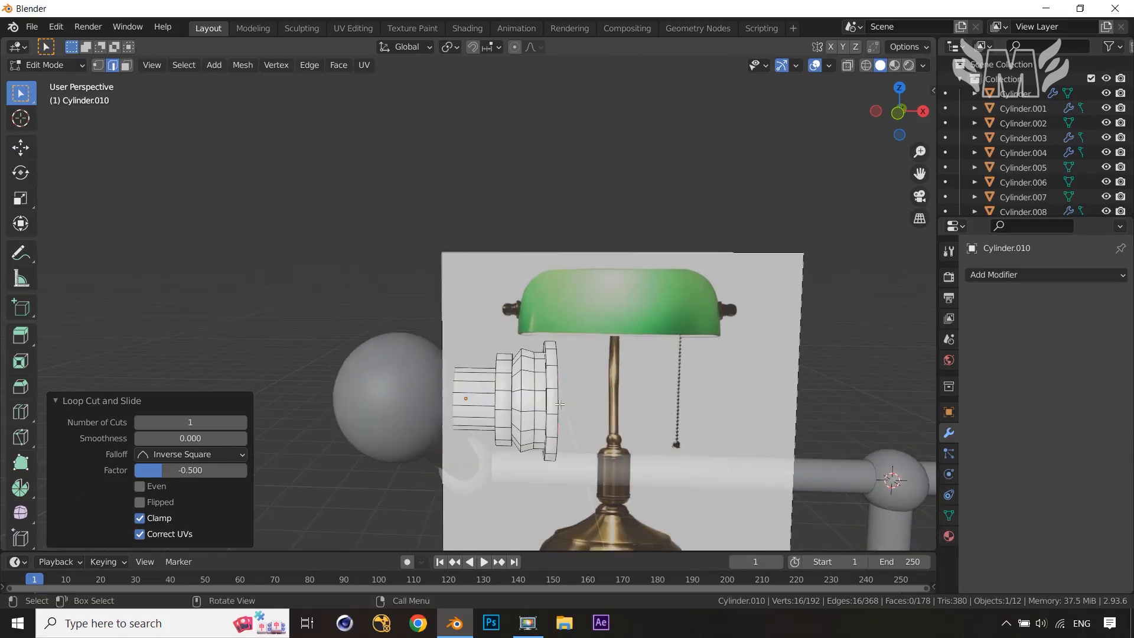
pyautogui.hotkey('ctrl', 'r')
pyautogui.click(553, 386)
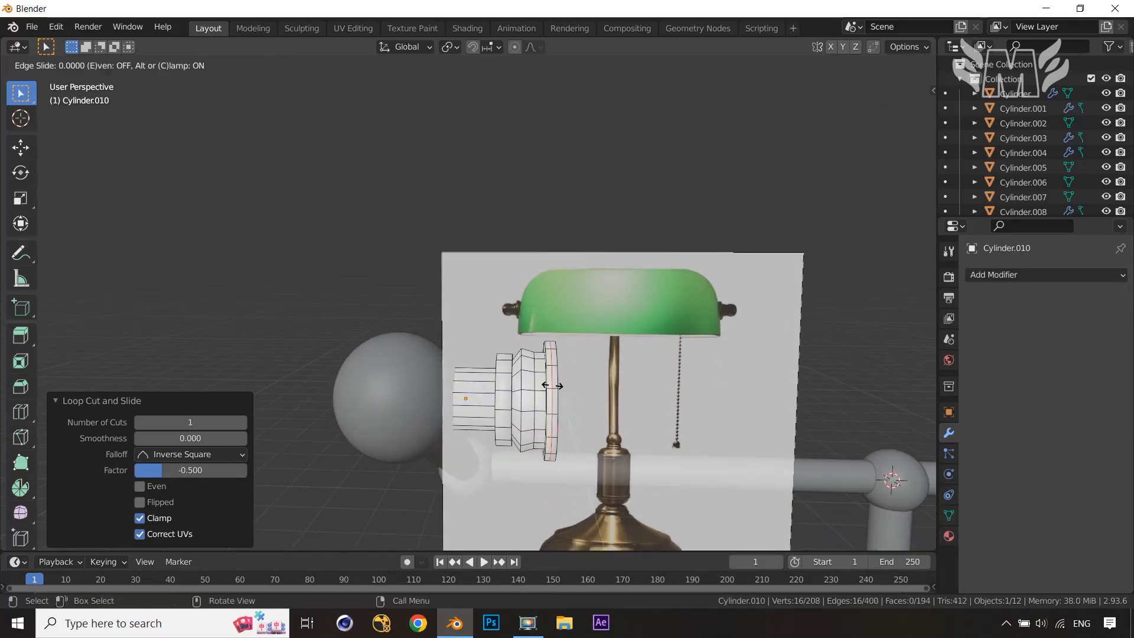
pyautogui.rightClick(552, 386)
pyautogui.moveTo(654, 421); pyautogui.dragTo(712, 467, button='middle')
pyautogui.press('Tab')
pyautogui.scroll(-2, 712, 465)
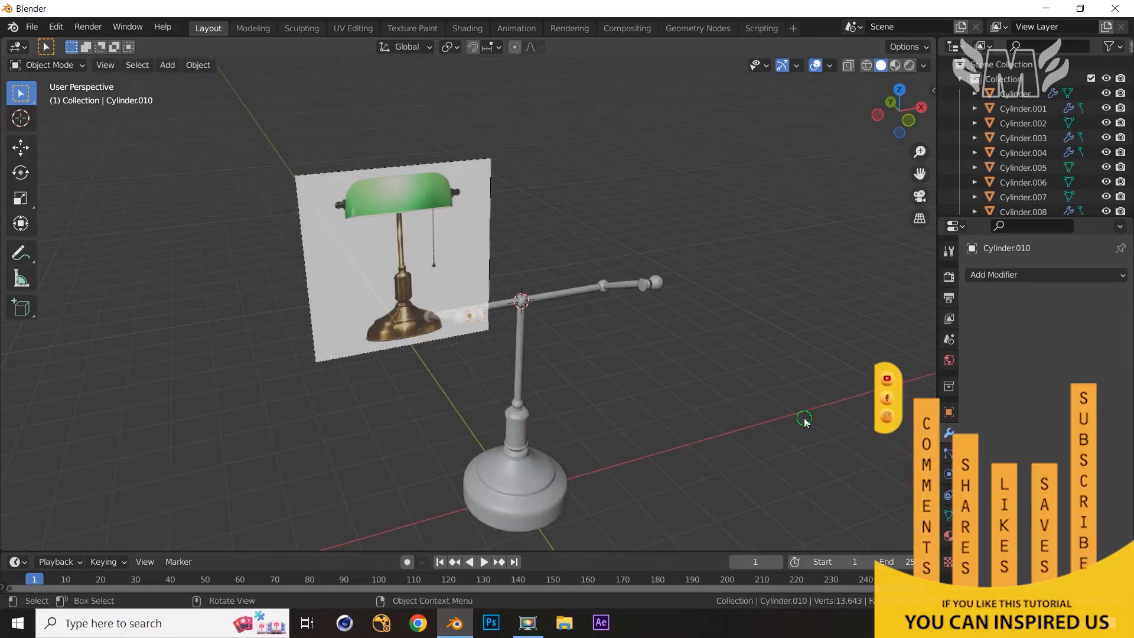
# Duplicate the horizontal crossbar Cylinder.002 and move the copy about -1.31 m along Y, in line with the two collars.
pyautogui.click(802, 424)
pyautogui.moveTo(803, 424); pyautogui.dragTo(623, 263, button='middle')
pyautogui.click(617, 260)
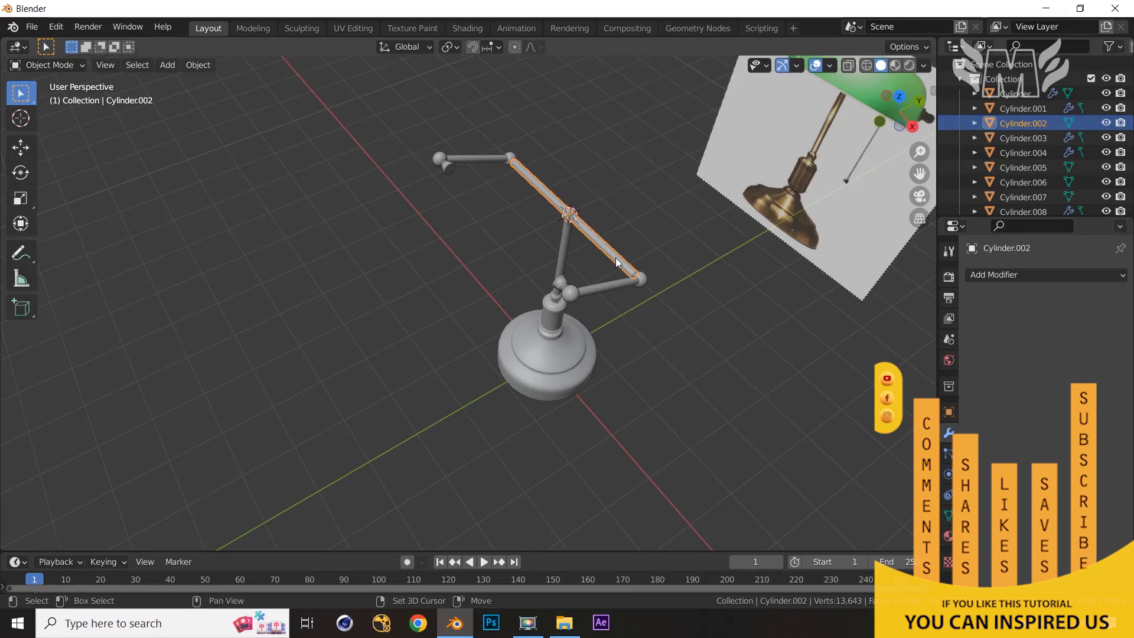
pyautogui.hotkey('shift', 'd')
pyautogui.rightClick(749, 335)
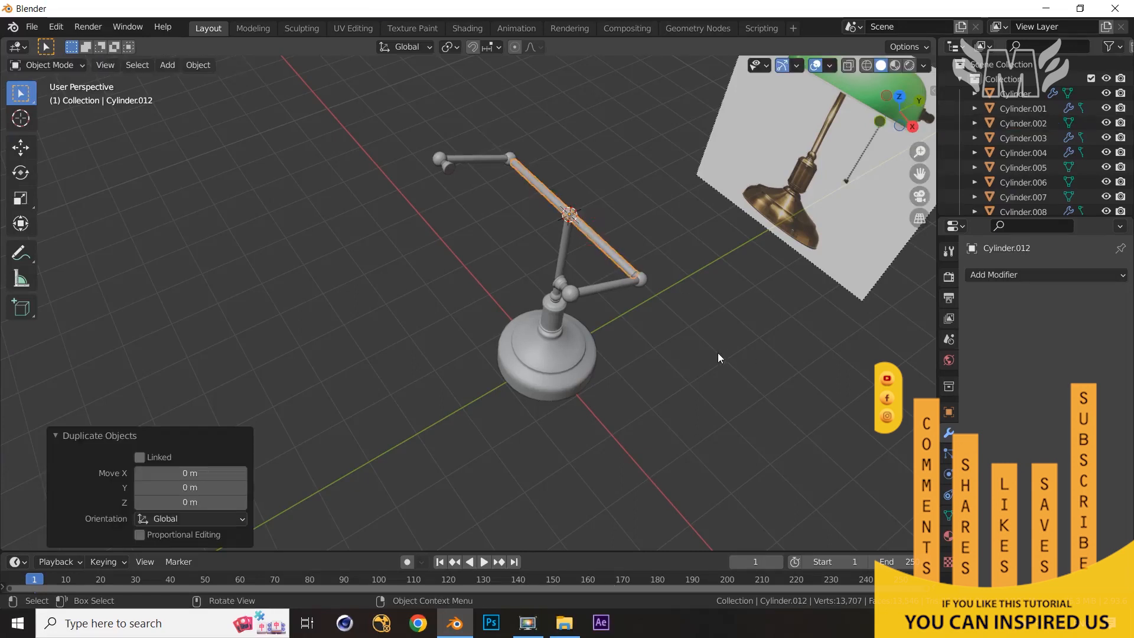
pyautogui.press('KP_7')
pyautogui.press('g')
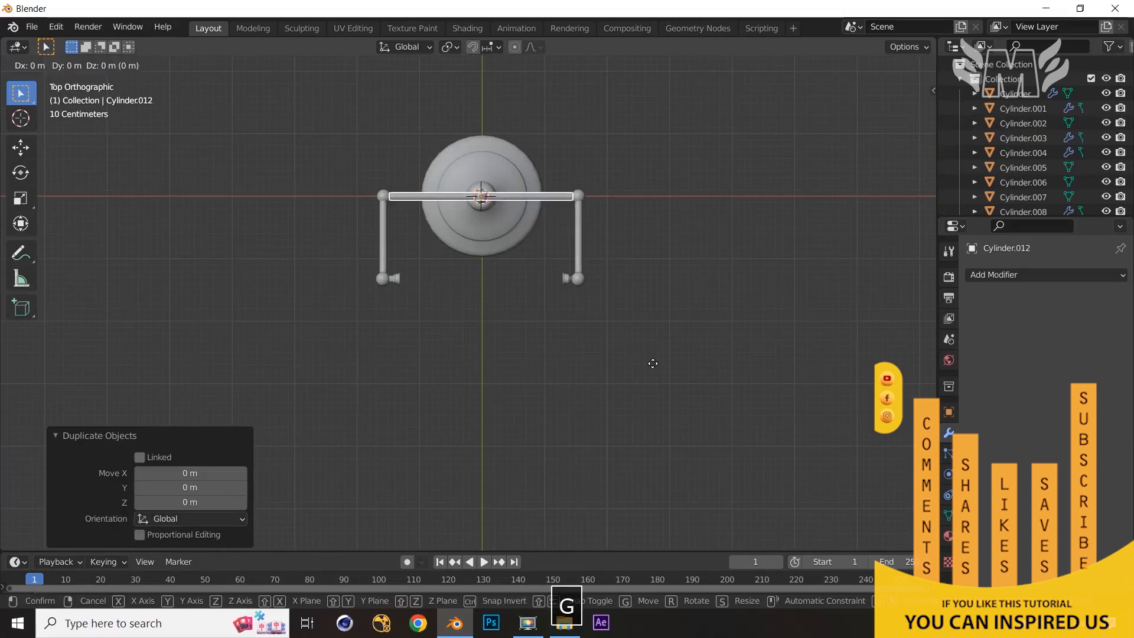
pyautogui.press('y')
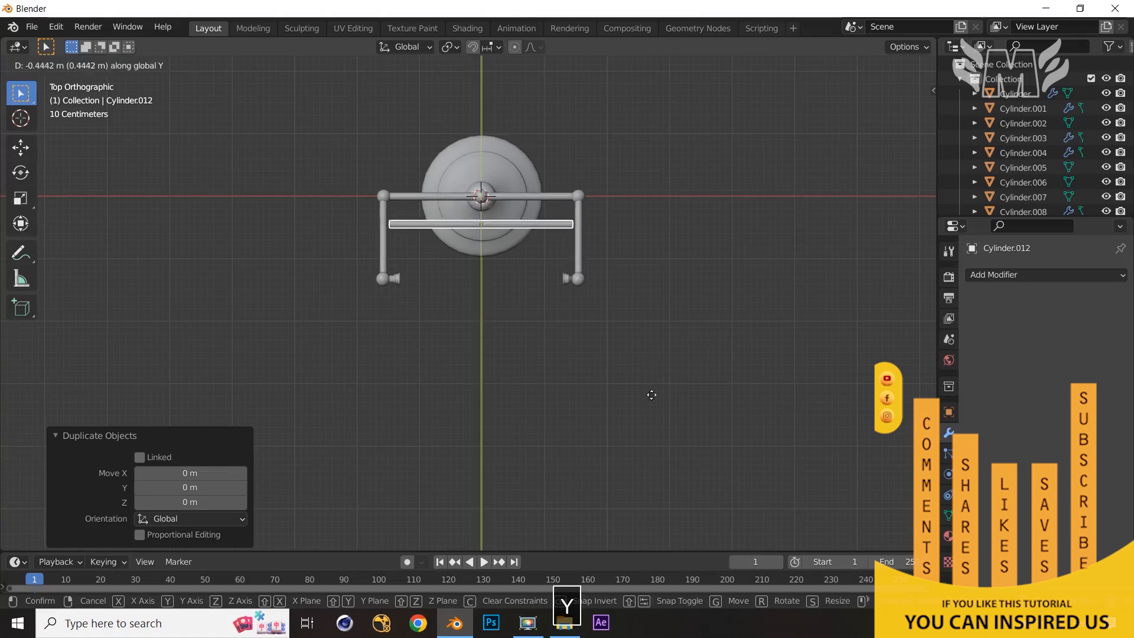
pyautogui.click(647, 449)
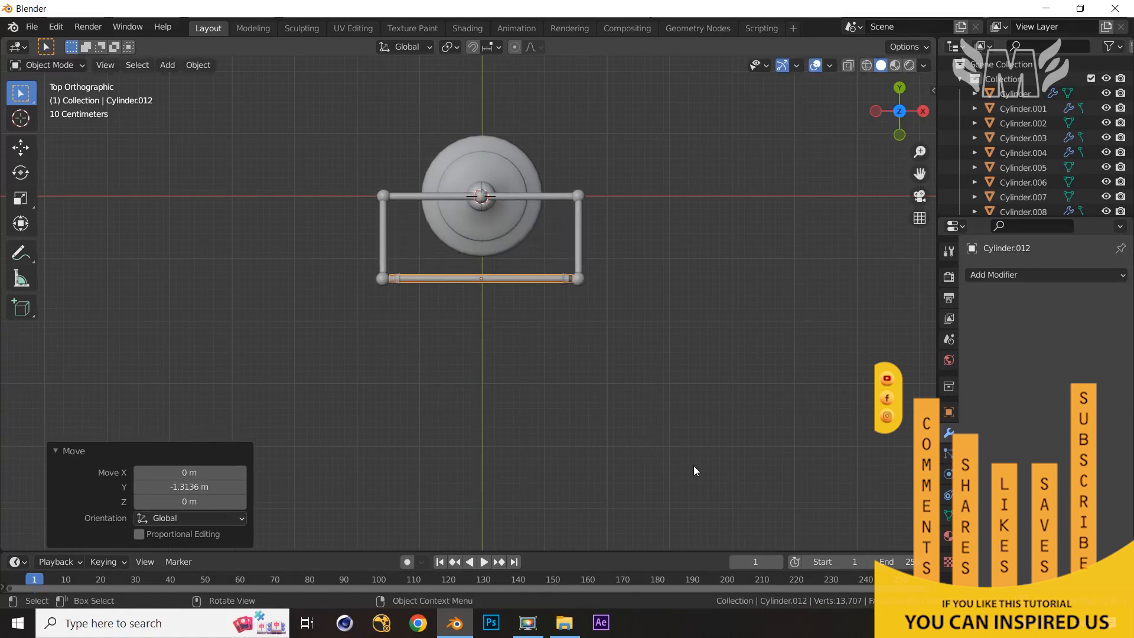
# Thin the duplicated bar by scaling it to about 0.879 in Y and Z while keeping its X length.
pyautogui.press('s')
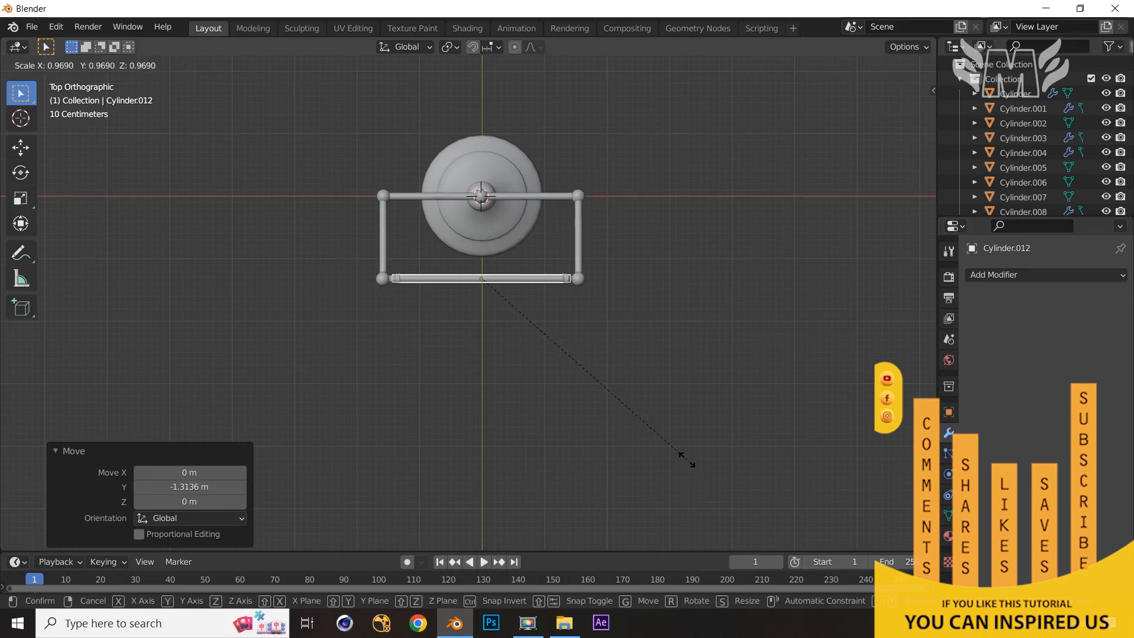
pyautogui.hotkey('shift', 'x')
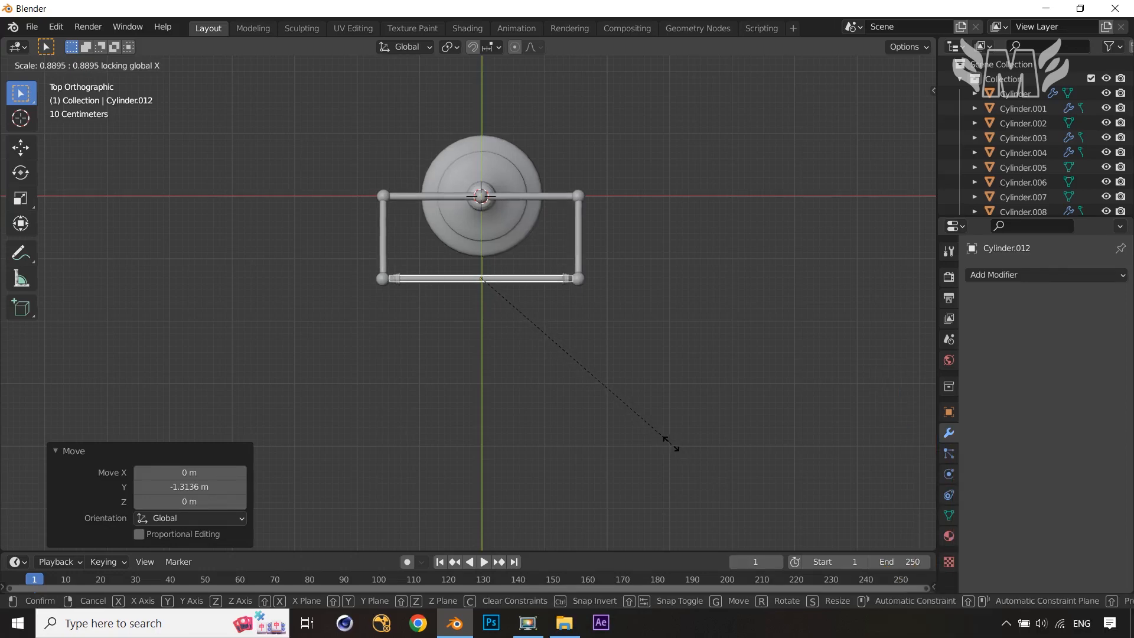
pyautogui.click(671, 441)
pyautogui.moveTo(678, 443); pyautogui.dragTo(675, 293, button='middle')
# Raise the duplicated bar along Z to the height of the collars on the arm ends.
pyautogui.press('KP_1')
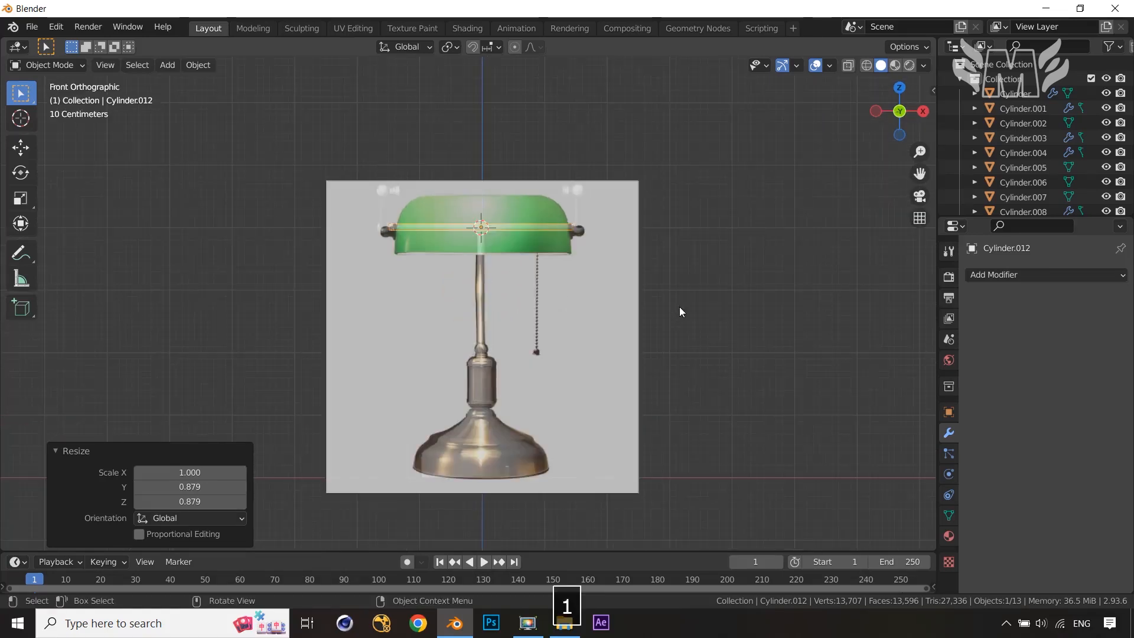
pyautogui.press('g')
pyautogui.press('z')
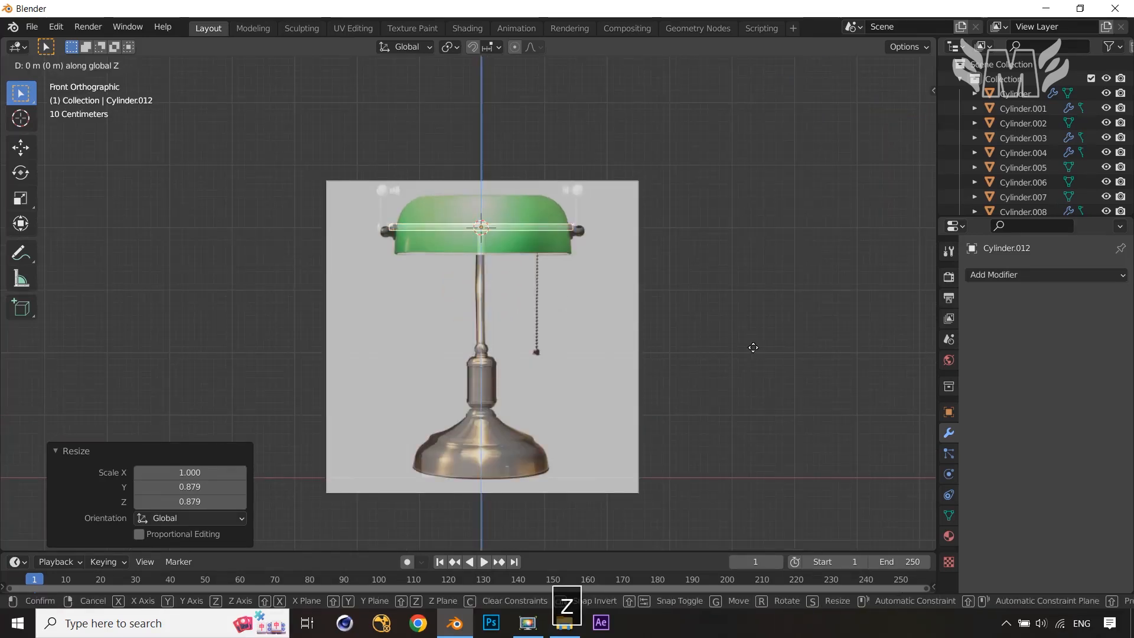
pyautogui.click(749, 312)
pyautogui.moveTo(768, 345); pyautogui.dragTo(503, 403, button='middle')
pyautogui.scroll(5, 739, 363)
# Shorten the duplicated bar along X to about 0.915 so its ends sit inside the collars.
pyautogui.click(818, 226)
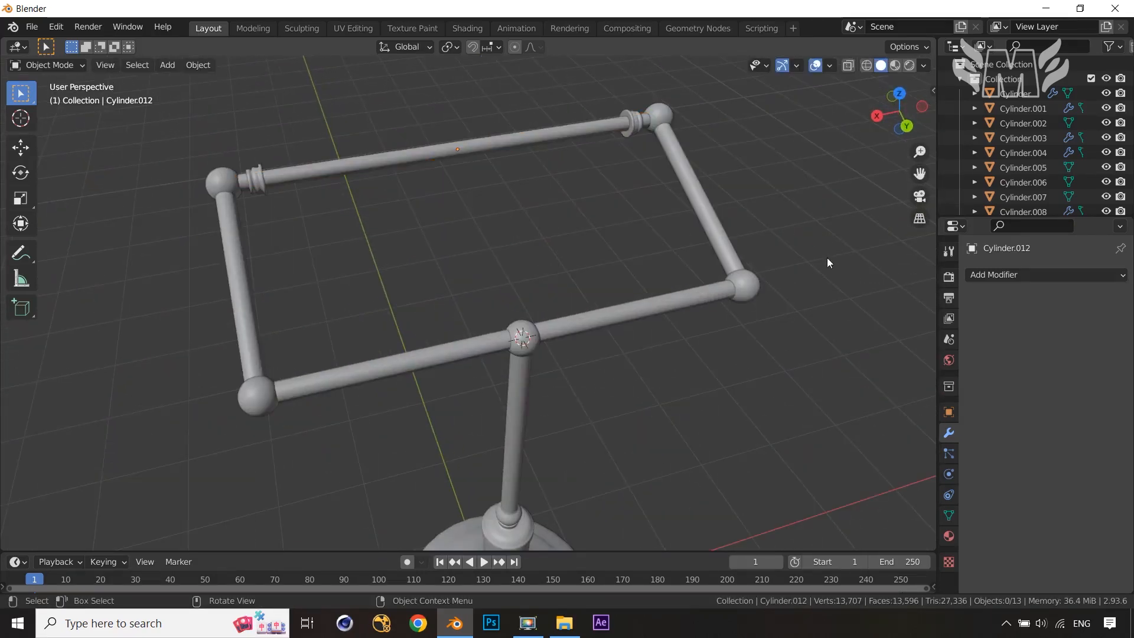
pyautogui.moveTo(827, 257); pyautogui.dragTo(810, 271, button='middle')
pyautogui.press('s')
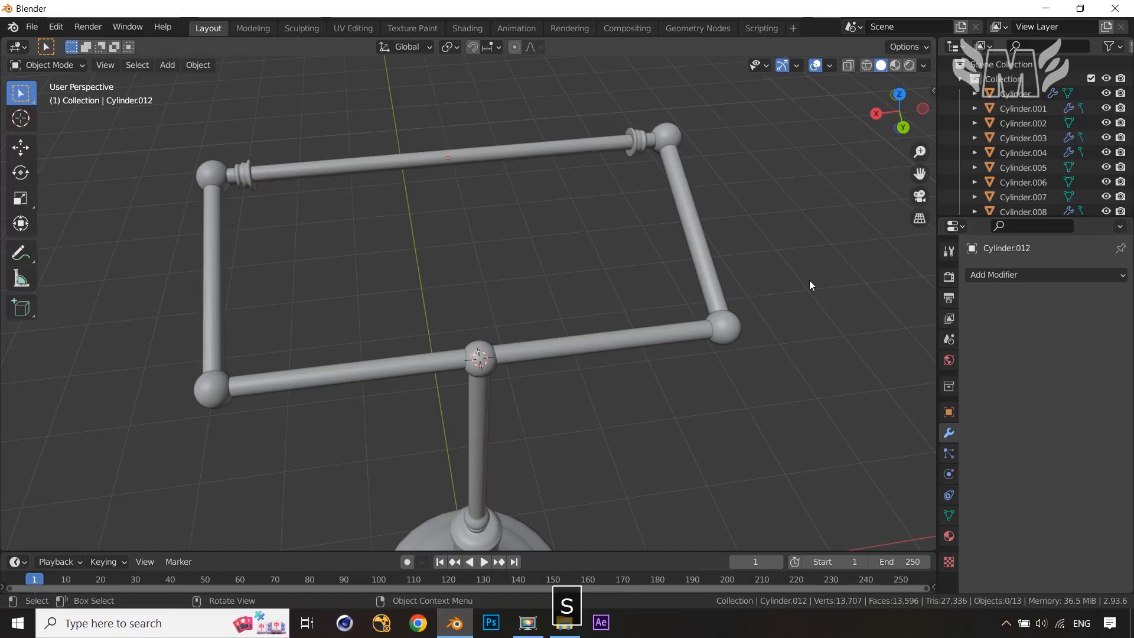
pyautogui.click(551, 154)
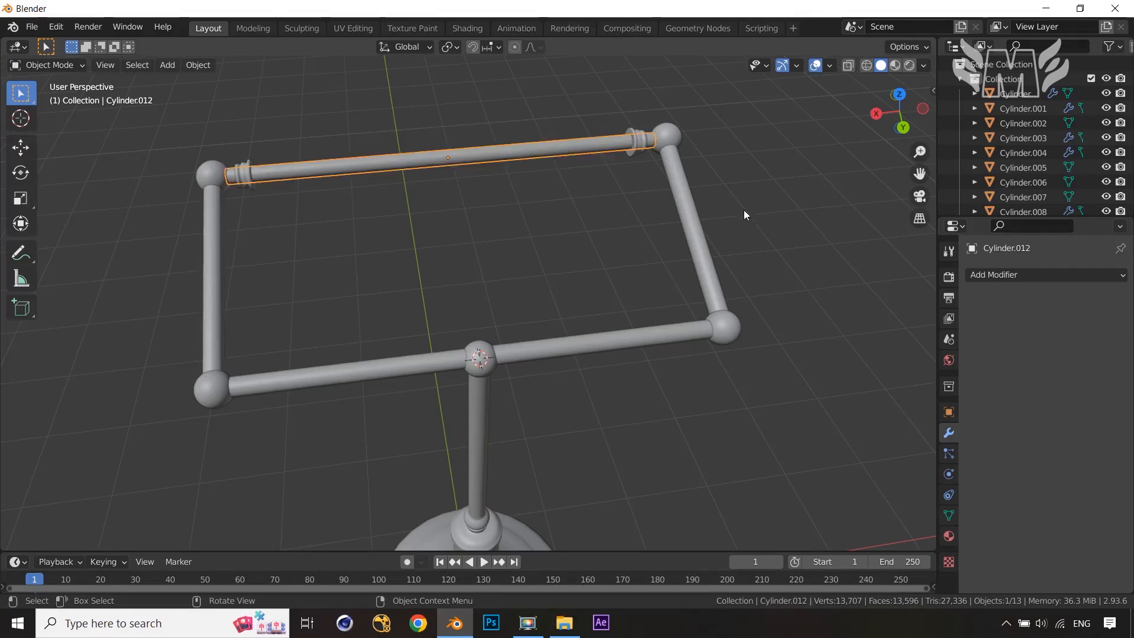
pyautogui.press('s')
pyautogui.press('x')
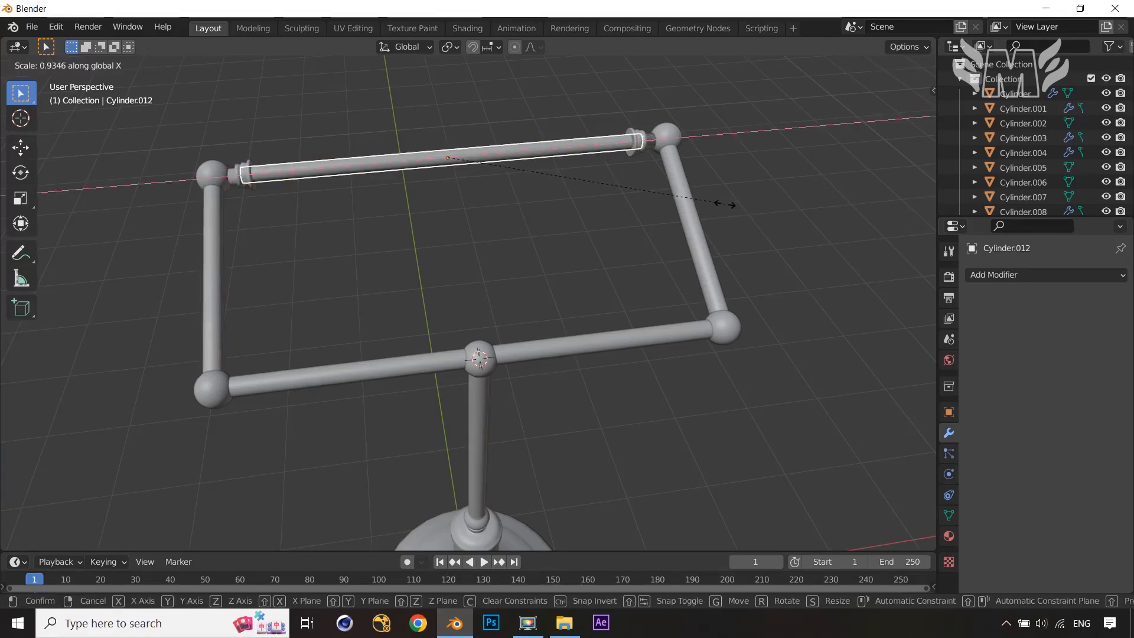
pyautogui.click(719, 204)
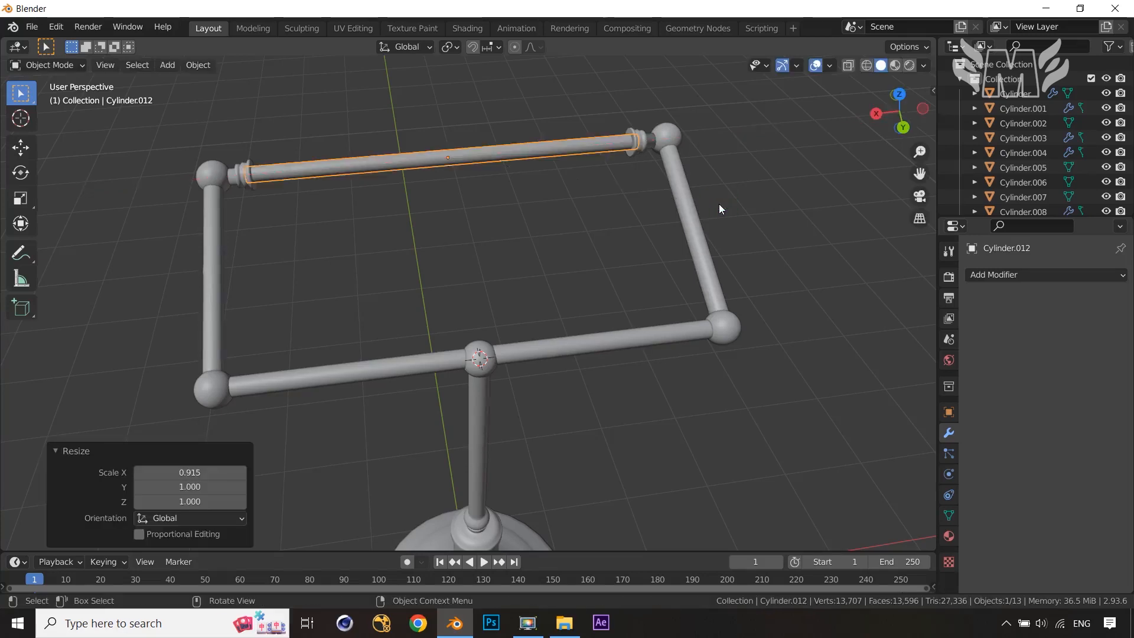
# Cut a centred edge loop on the Cylinder.012 bar and bevel it about 0.948 m wide into two loops near the ends.
pyautogui.press('Tab')
pyautogui.moveTo(577, 235)
pyautogui.mouseDown(button='middle')
pyautogui.moveTo(808, 224)
pyautogui.moveTo(580, 250)
pyautogui.mouseUp(button='middle')
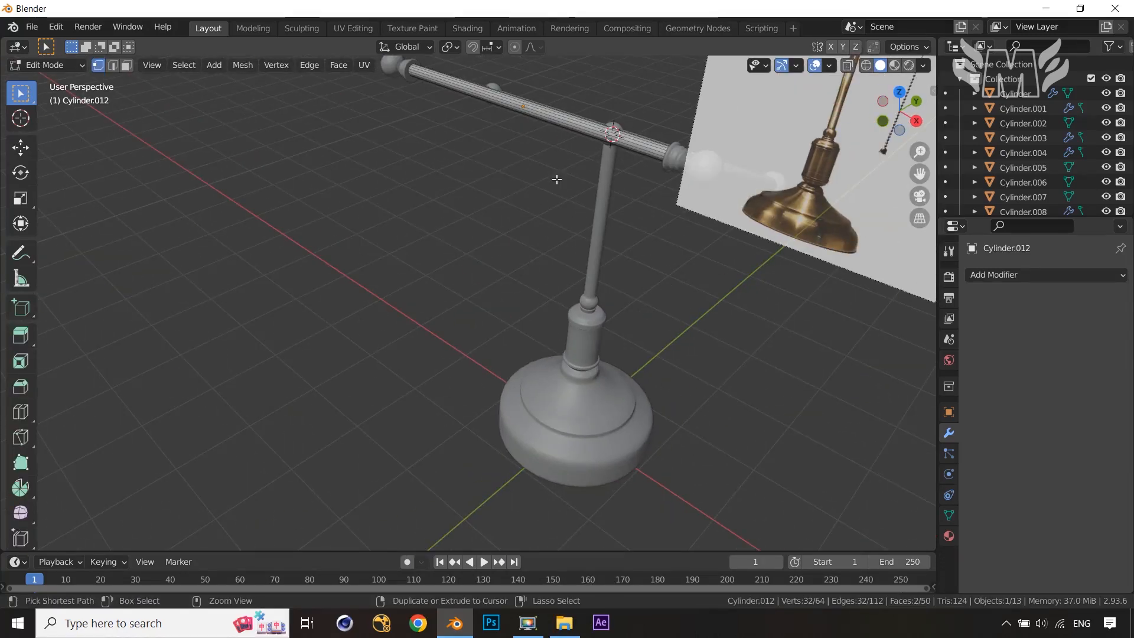
pyautogui.hotkey('ctrl', 'r')
pyautogui.click(521, 108)
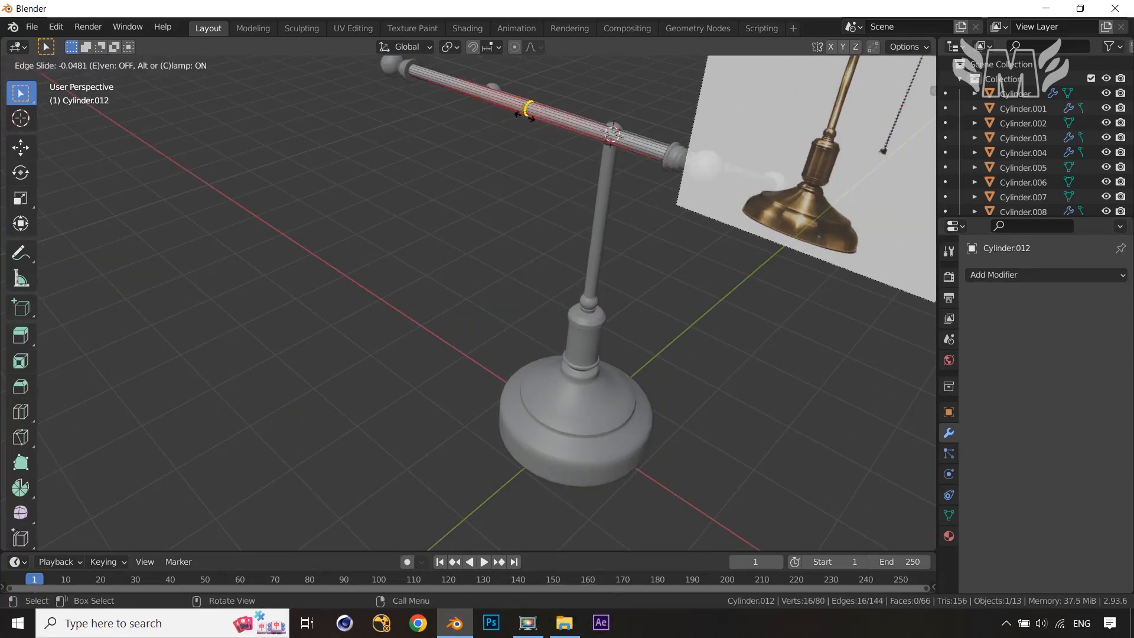
pyautogui.rightClick(628, 181)
pyautogui.press('ctrl')
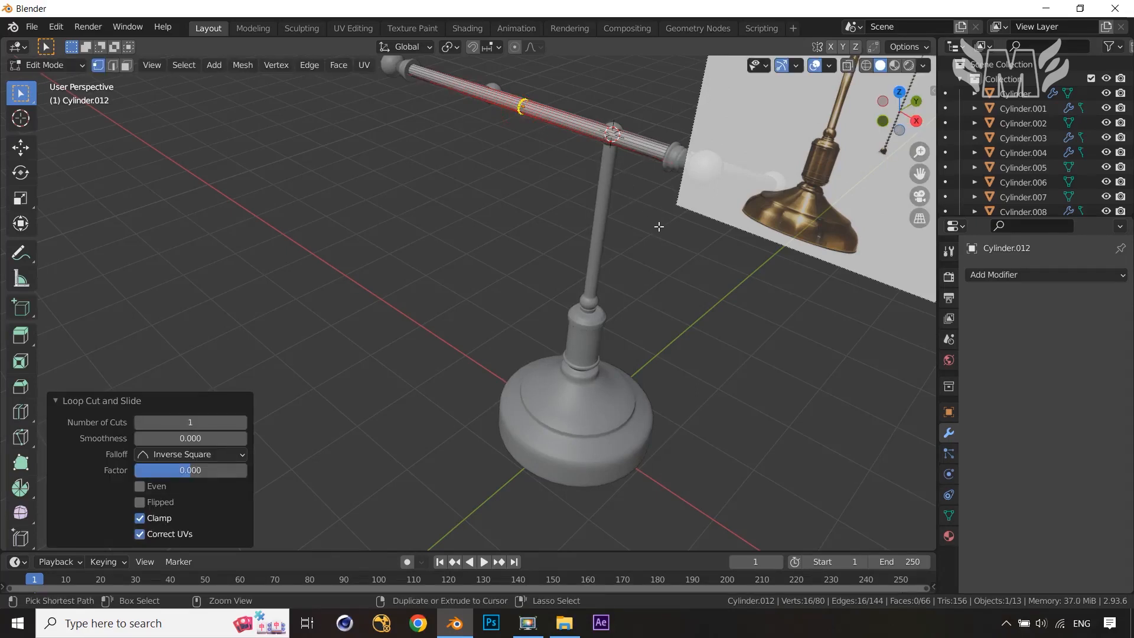
pyautogui.hotkey('ctrl', 'b')
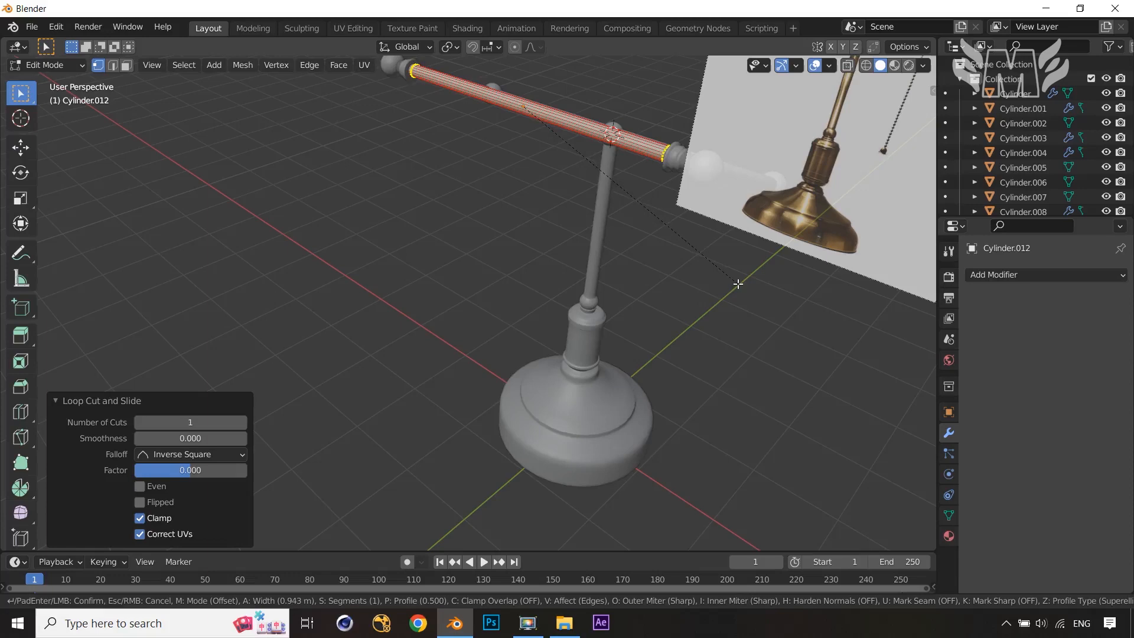
pyautogui.click(739, 283)
# Add a second centred edge loop to the bar and bevel it about 0.927 m, just inside the existing end loops.
pyautogui.moveTo(738, 285)
pyautogui.mouseDown(button='middle')
pyautogui.moveTo(759, 331)
pyautogui.moveTo(737, 307)
pyautogui.mouseUp(button='middle')
pyautogui.hotkey('ctrl', 'r')
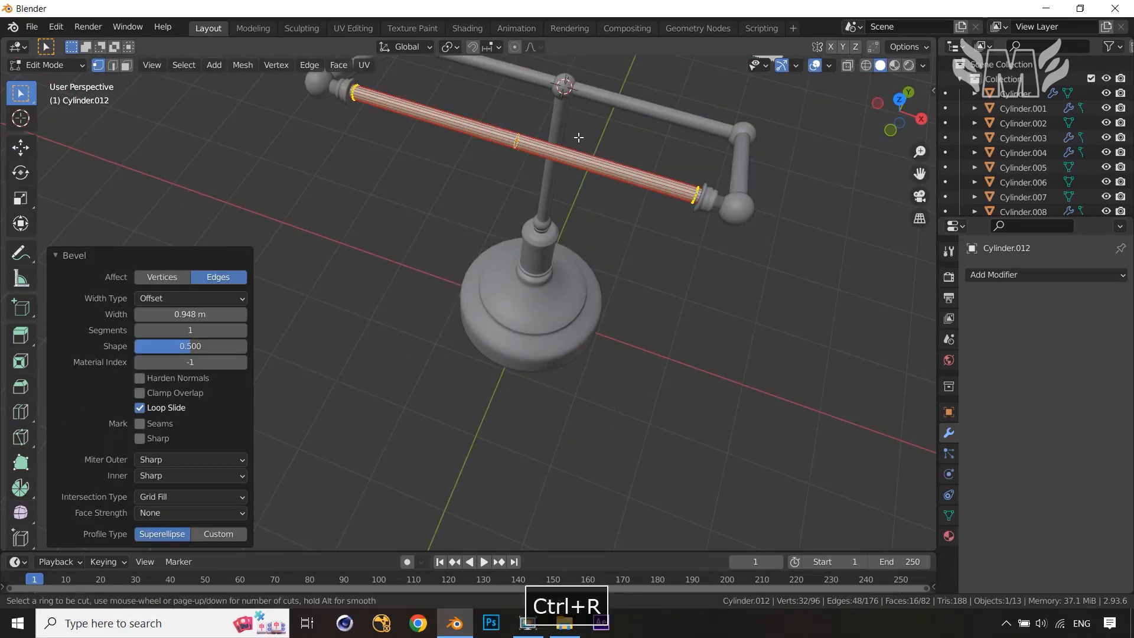
pyautogui.click(544, 156)
pyautogui.click(545, 156)
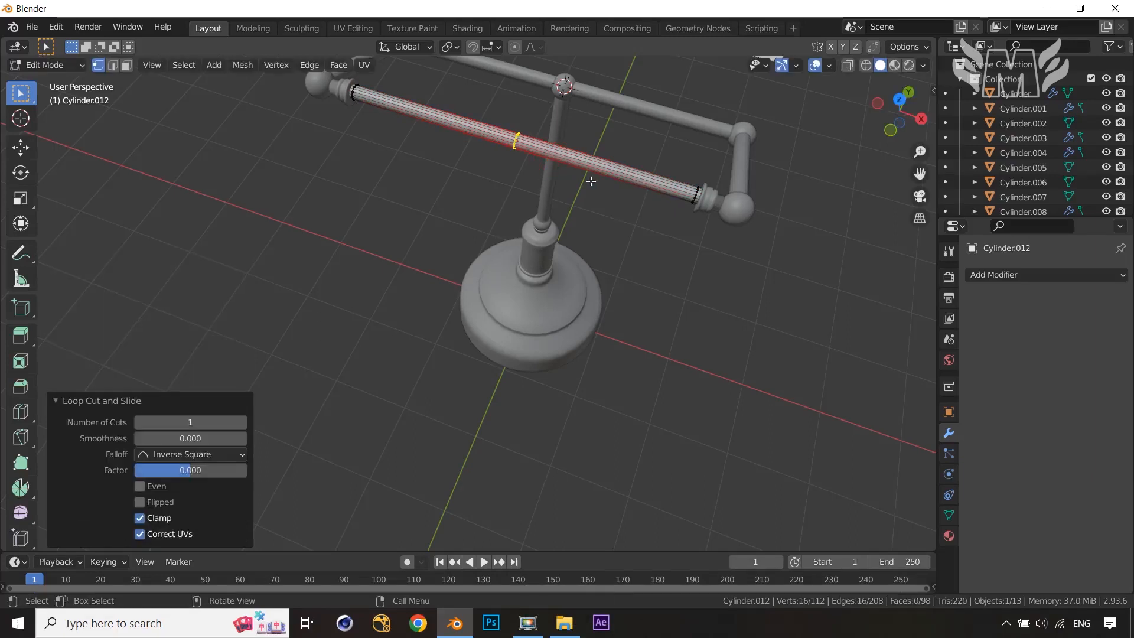
pyautogui.hotkey('ctrl', 'b')
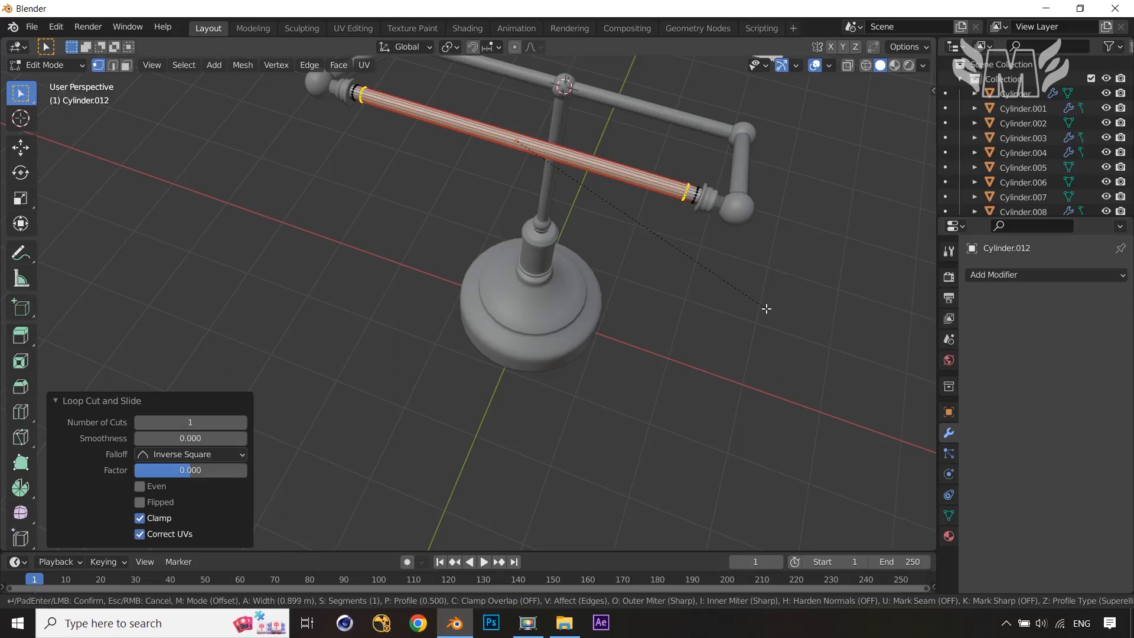
pyautogui.click(769, 309)
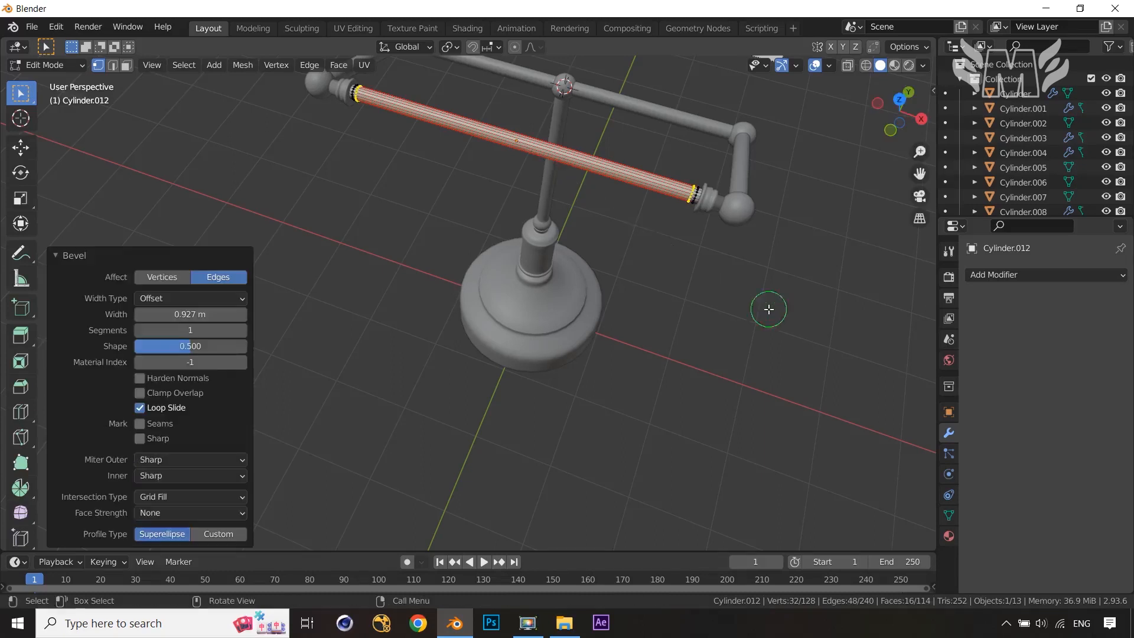
# Select the narrow face ring near each end of the bar and extrude both along their normals by about 0.672 m.
pyautogui.moveTo(775, 299); pyautogui.dragTo(720, 362, button='middle')
pyautogui.scroll(2, 745, 272)
pyautogui.press('3')
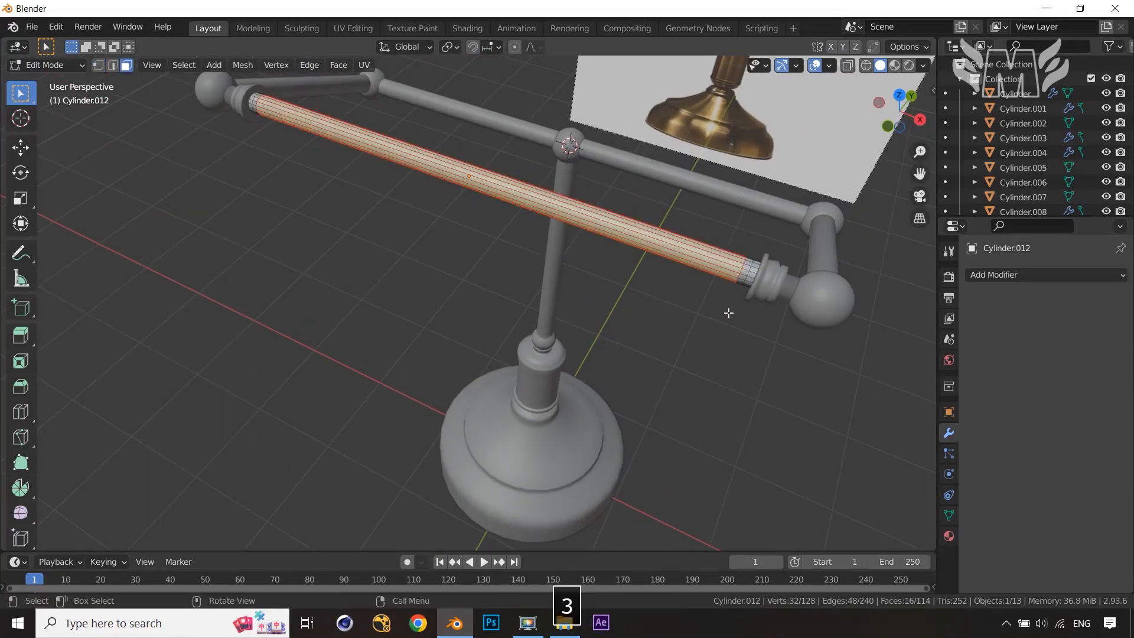
pyautogui.keyDown('alt'); pyautogui.click(742, 279); pyautogui.keyUp('alt')
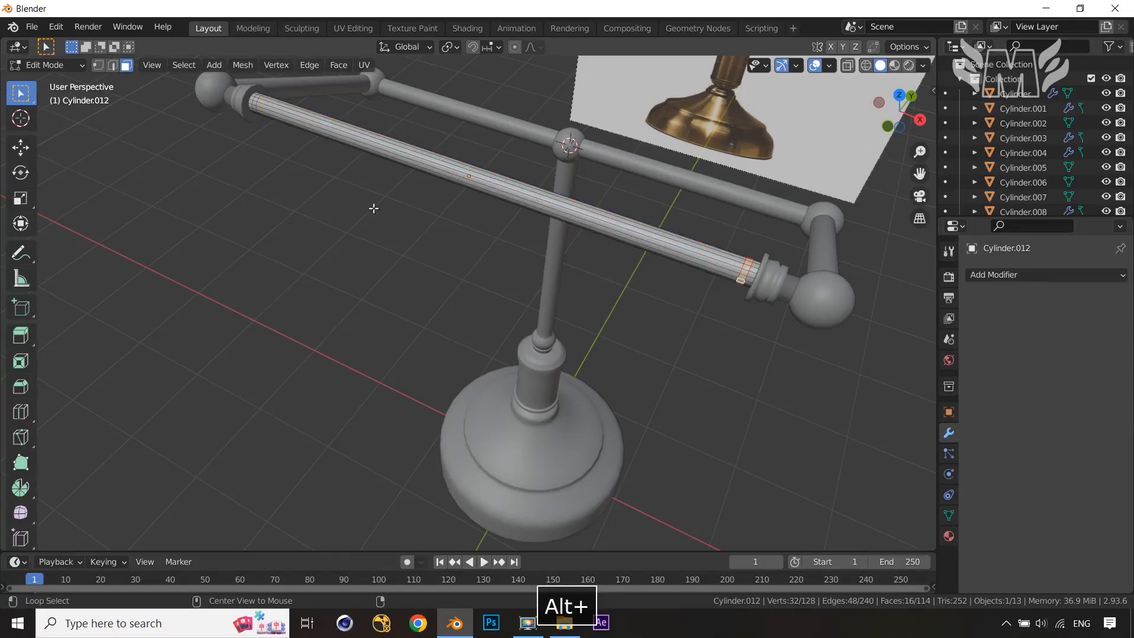
pyautogui.keyDown('alt'); pyautogui.keyDown('shift'); pyautogui.click(254, 102); pyautogui.keyUp('shift'); pyautogui.keyUp('alt')
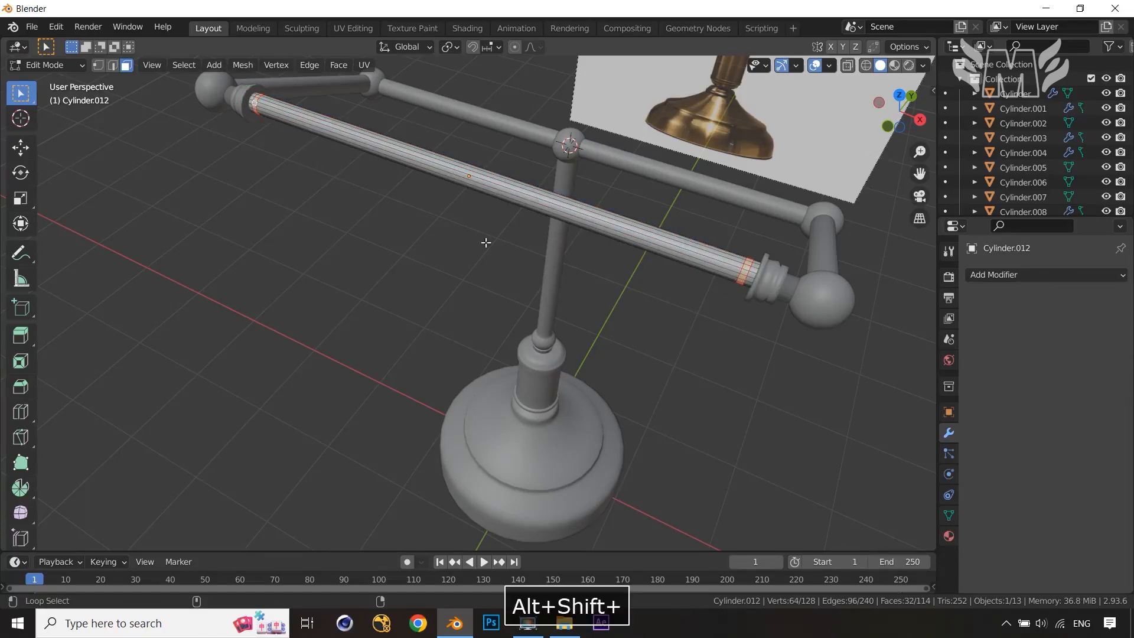
pyautogui.hotkey('alt', 'e')
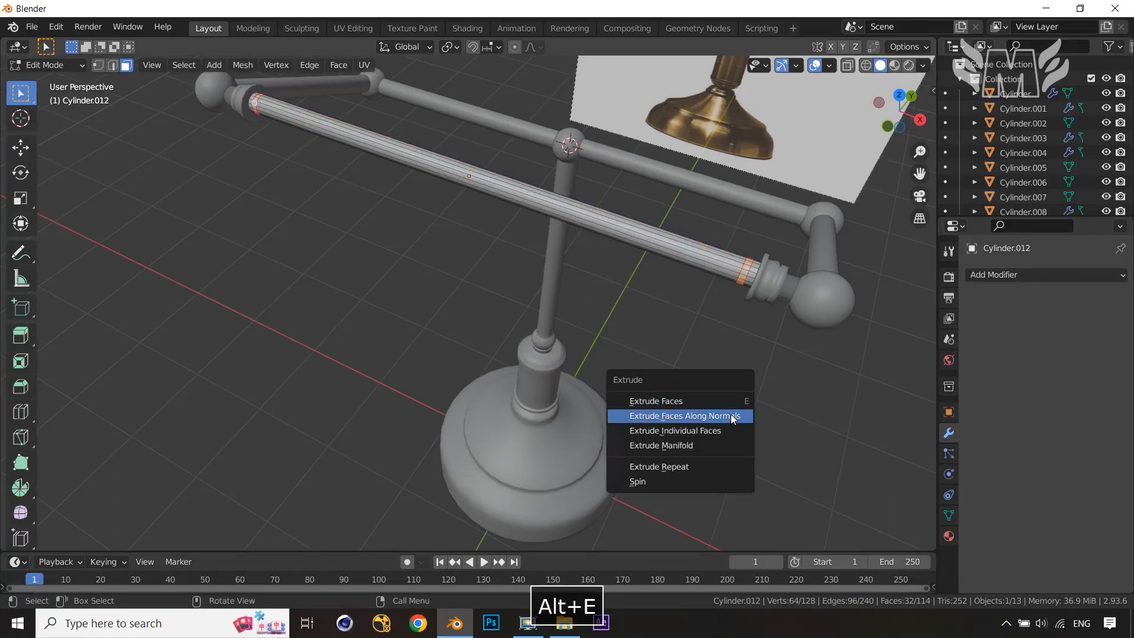
pyautogui.click(731, 413)
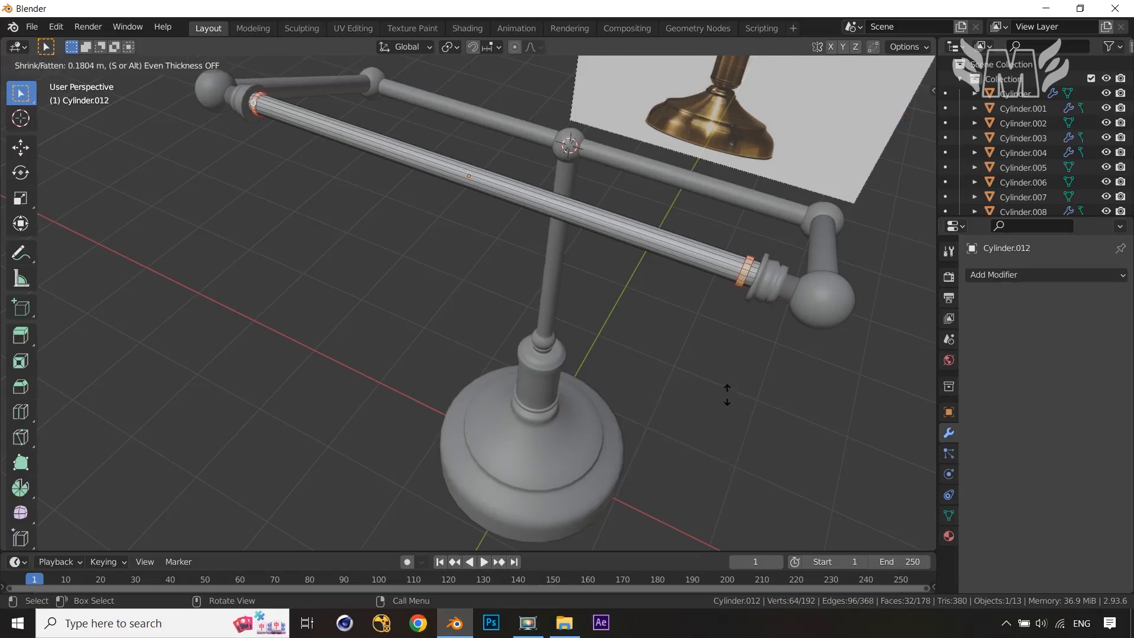
pyautogui.click(719, 341)
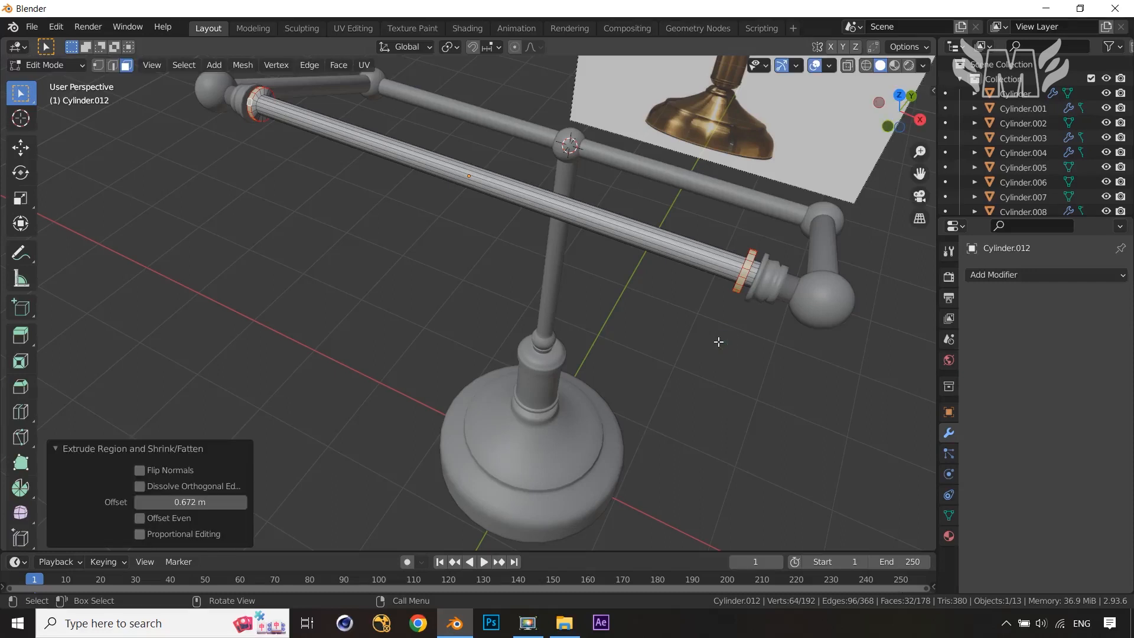
# Cut a single centred edge loop around the middle of the bar between the two extruded rings.
pyautogui.moveTo(742, 352); pyautogui.dragTo(778, 326, button='middle')
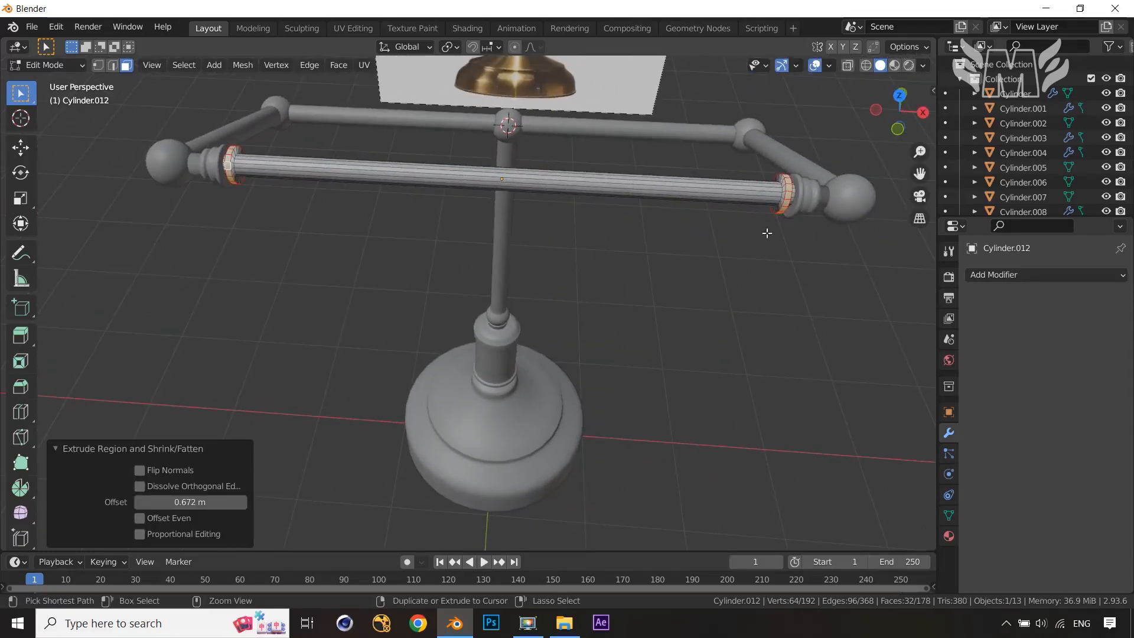
pyautogui.hotkey('ctrl', 't')
pyautogui.hotkey('ctrl', 'z')
pyautogui.hotkey('ctrl', 'r')
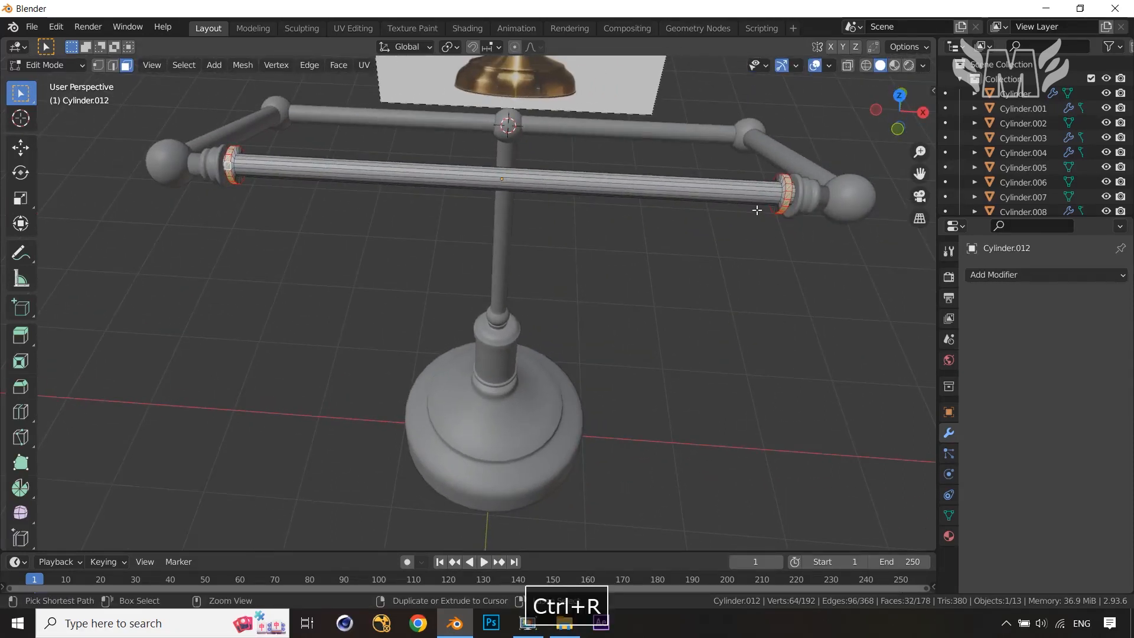
pyautogui.click(757, 208)
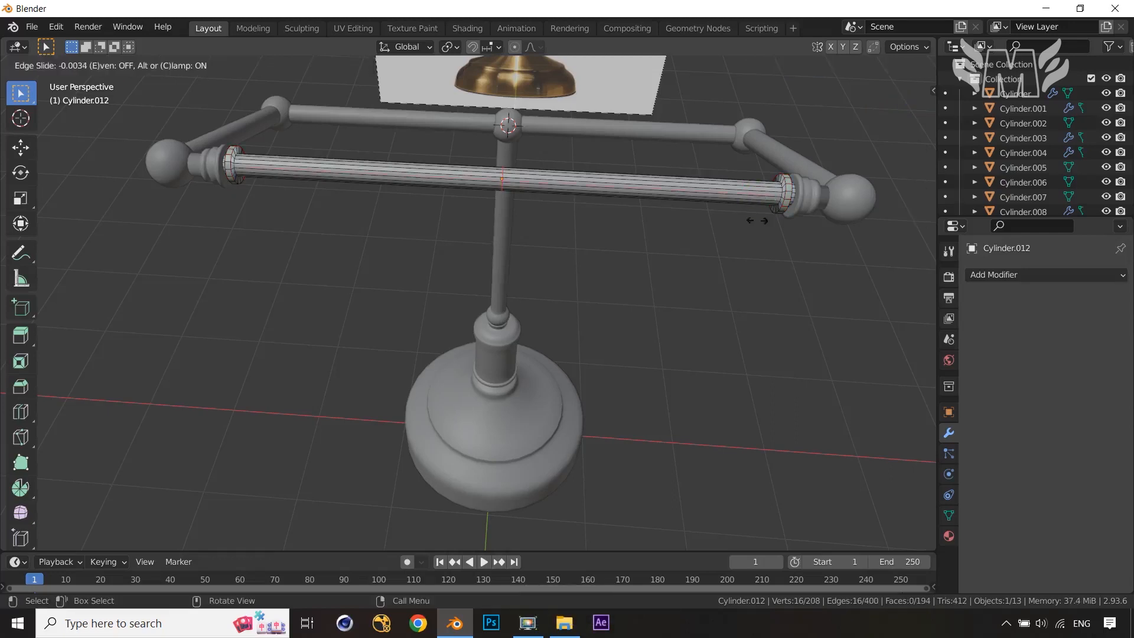
pyautogui.rightClick(88, 216)
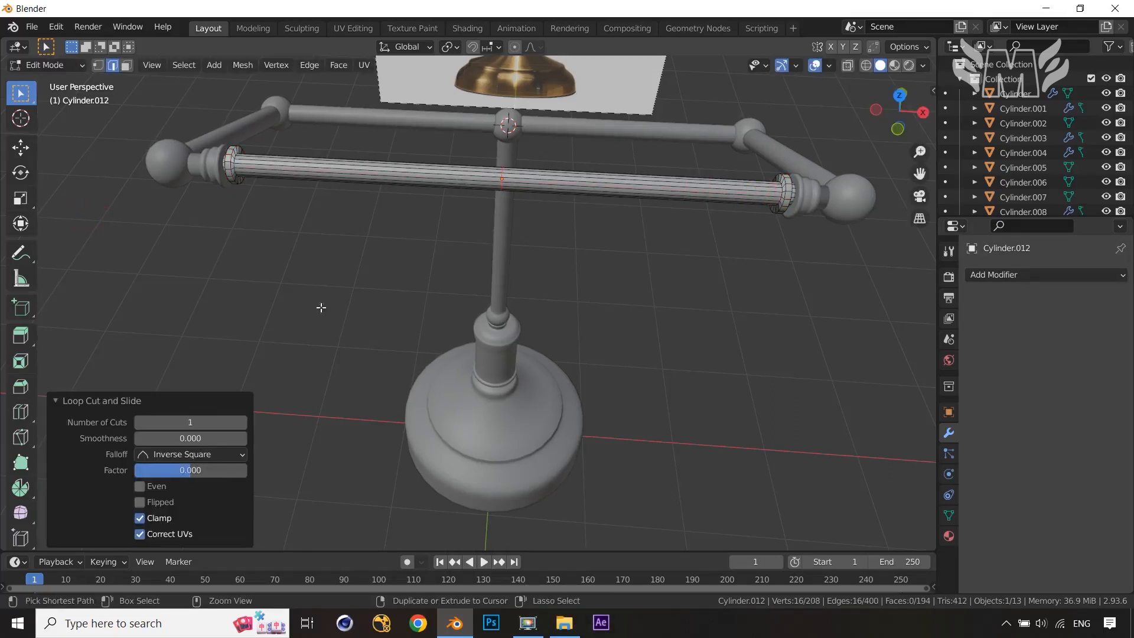
# Bevel the bar's middle loop about 0.917 m wide and cut an edge loop just outside one end ring with slide factor 0.585.
pyautogui.hotkey('ctrl', 'b')
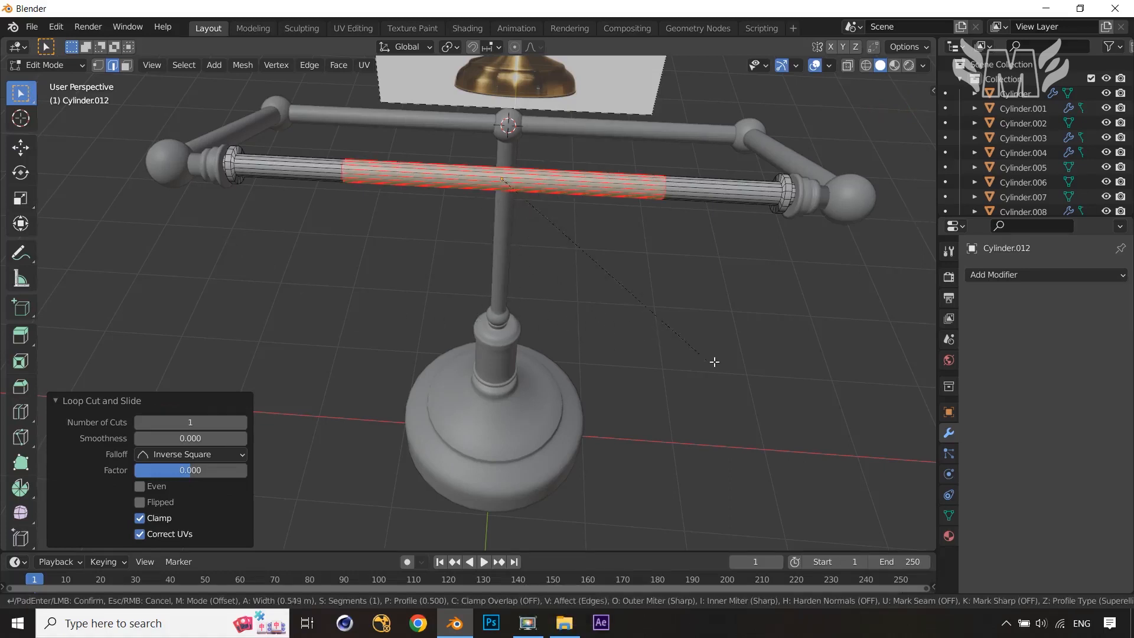
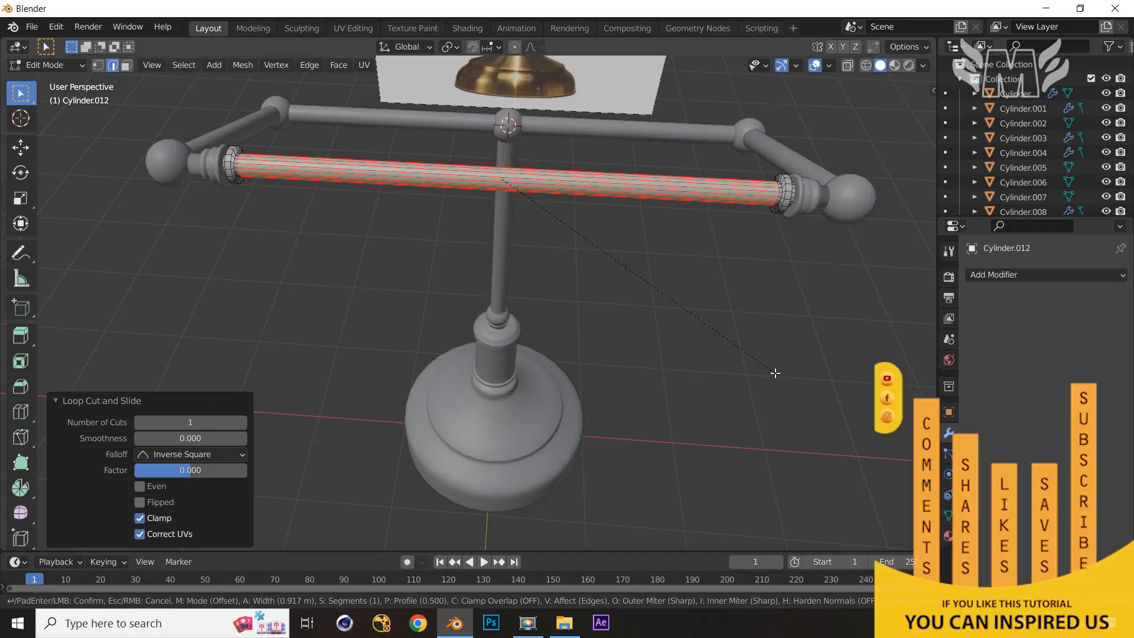
pyautogui.click(775, 373)
pyautogui.moveTo(774, 371); pyautogui.dragTo(818, 210, button='middle')
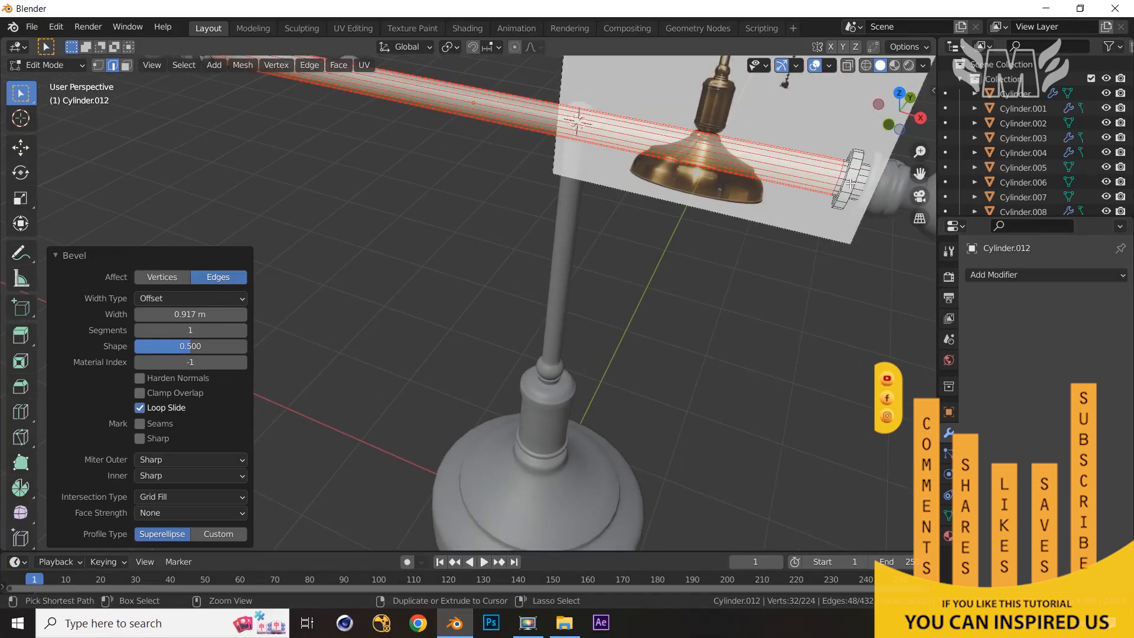
pyautogui.hotkey('ctrl', 'r')
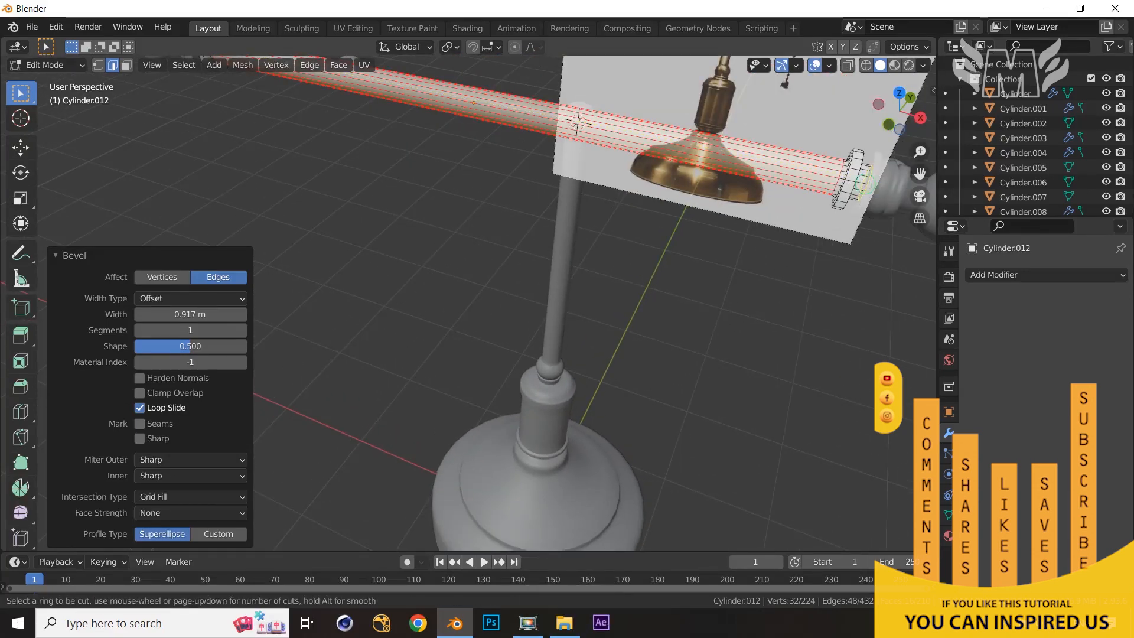
pyautogui.click(865, 185)
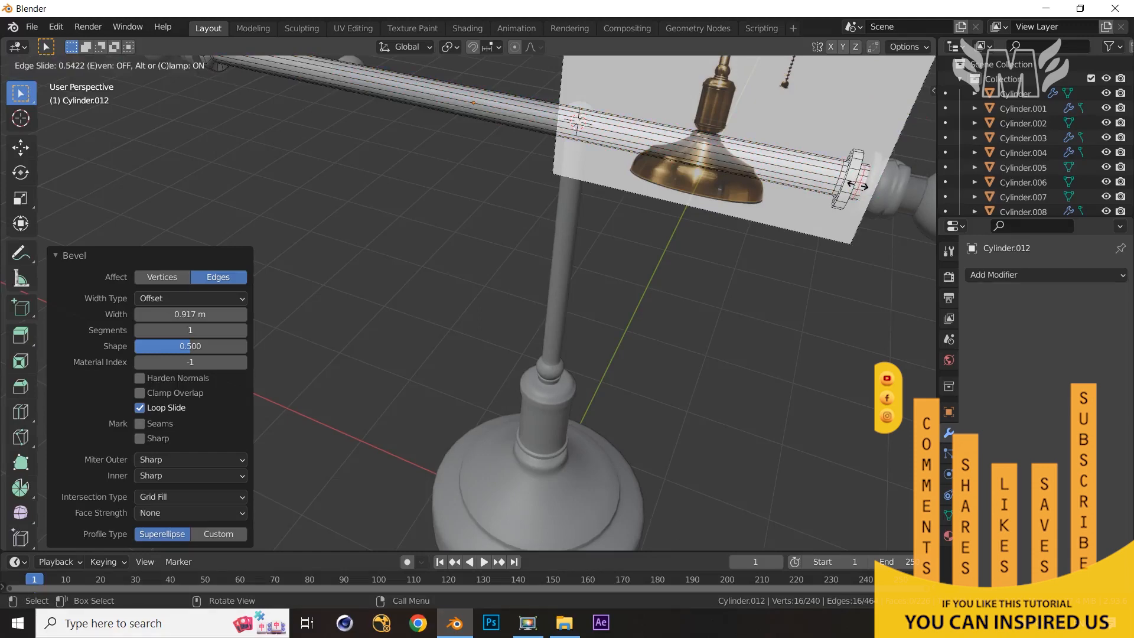
pyautogui.click(860, 186)
# Cut an edge loop just outside the ring at the bar's opposite end with slide factor about -0.785.
pyautogui.moveTo(709, 225); pyautogui.dragTo(349, 267, button='middle')
pyautogui.scroll(4, 349, 267)
pyautogui.keyDown('shift'); pyautogui.moveTo(317, 207); pyautogui.dragTo(486, 314, button='middle'); pyautogui.keyUp('shift')
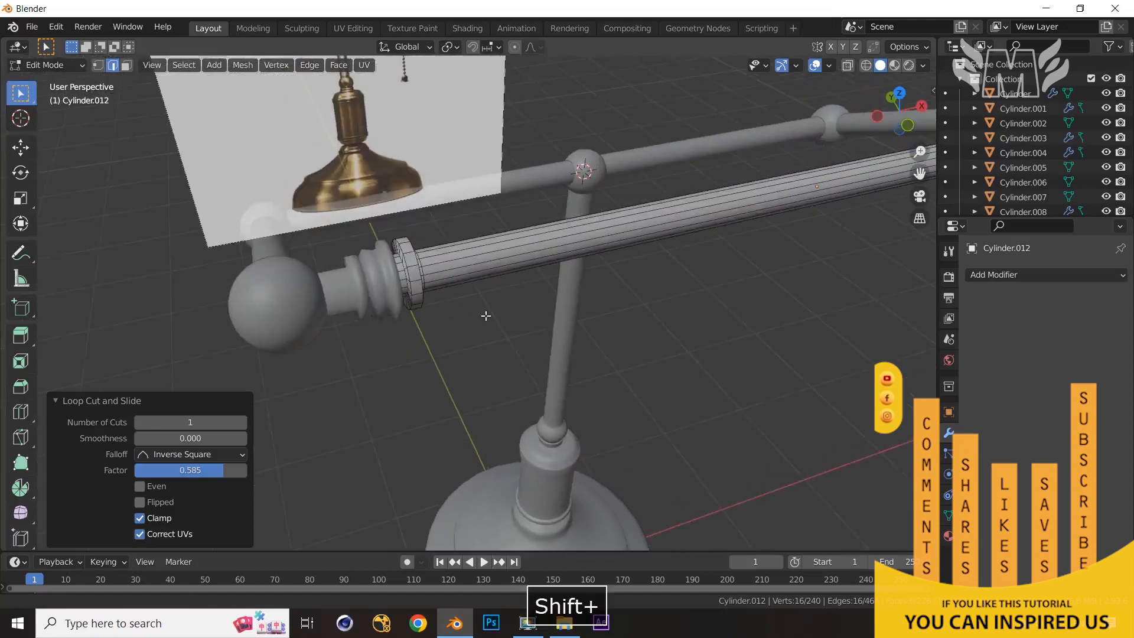
pyautogui.hotkey('ctrl', 'r')
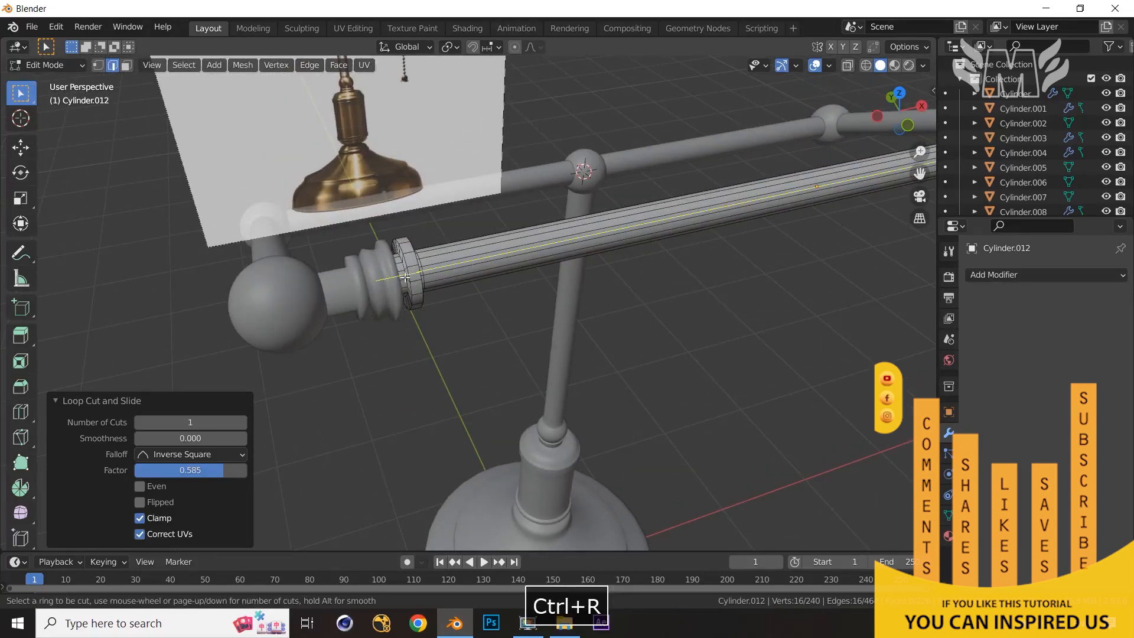
pyautogui.click(402, 276)
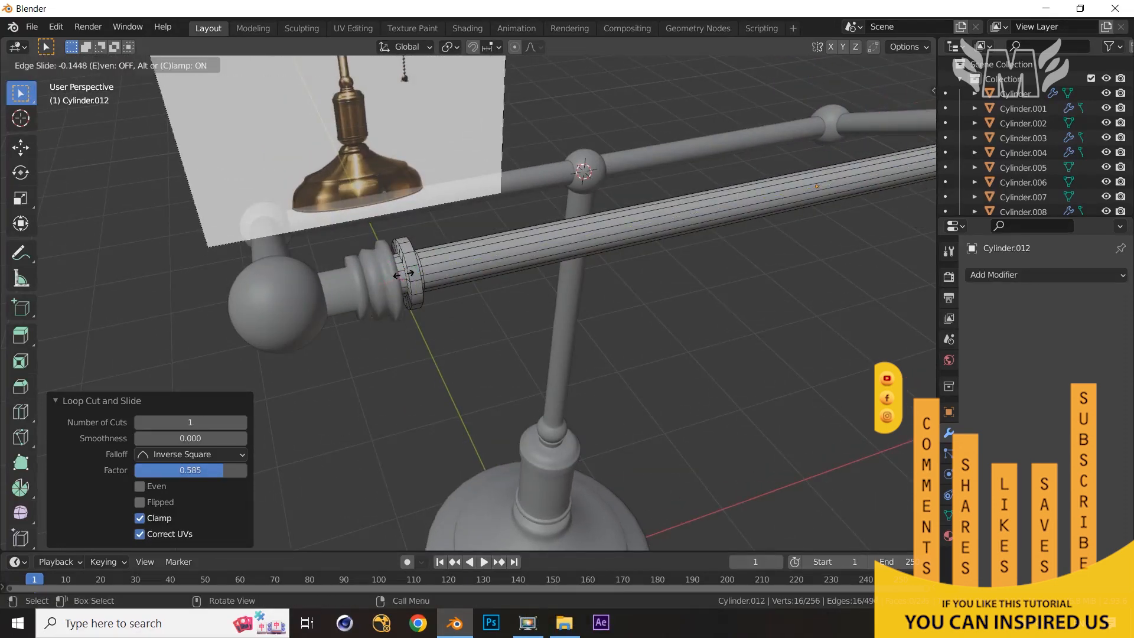
pyautogui.click(412, 271)
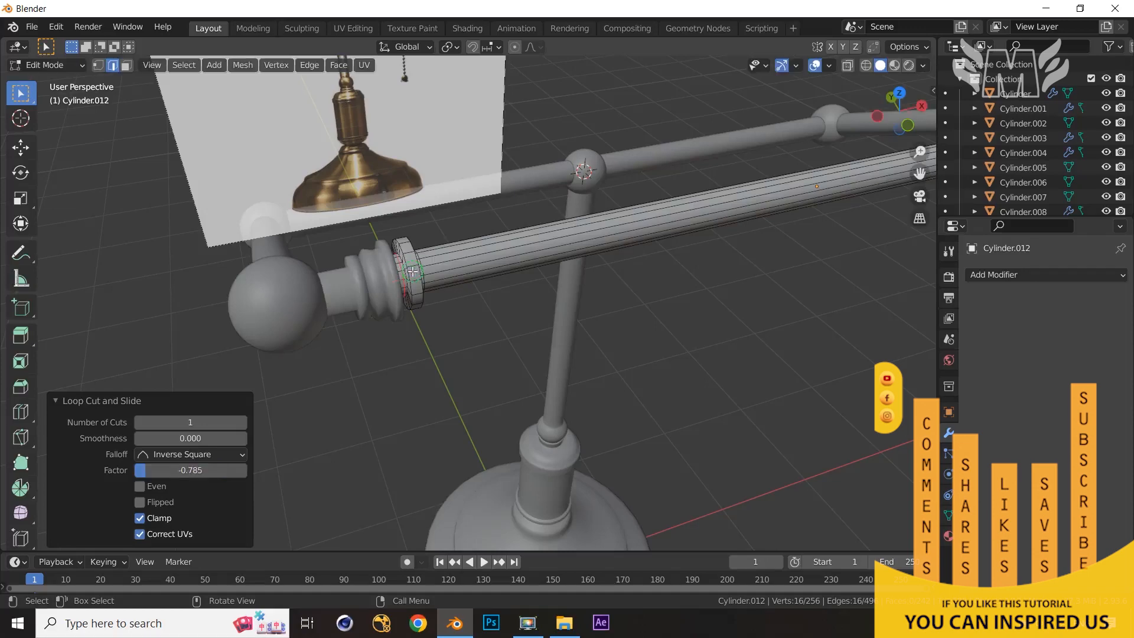
pyautogui.press('Tab')
# Cut a centred edge loop around the middle of the bar and bevel it about 0.899 m wide.
pyautogui.moveTo(590, 354); pyautogui.dragTo(550, 361, button='middle')
pyautogui.press('Tab')
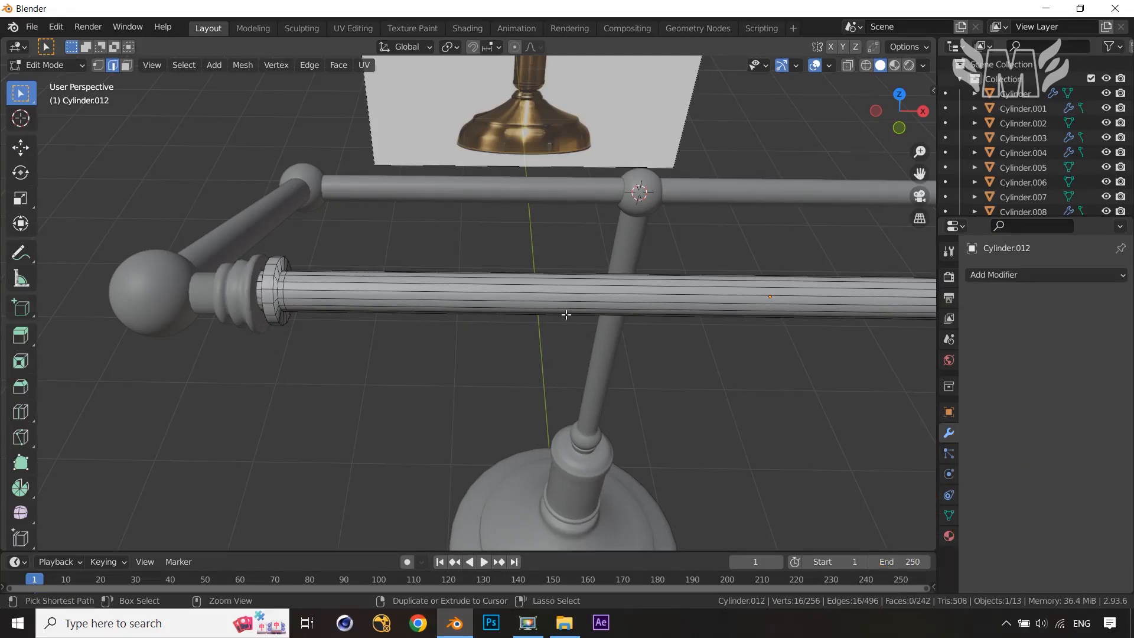
pyautogui.hotkey('ctrl', 't')
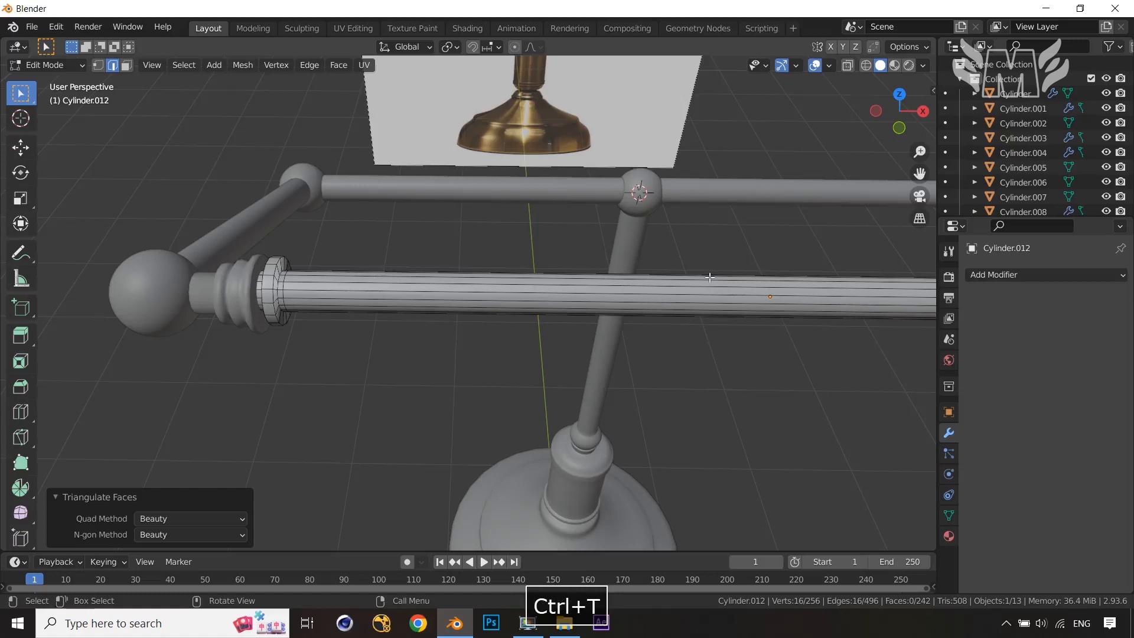
pyautogui.hotkey('ctrl', 'e')
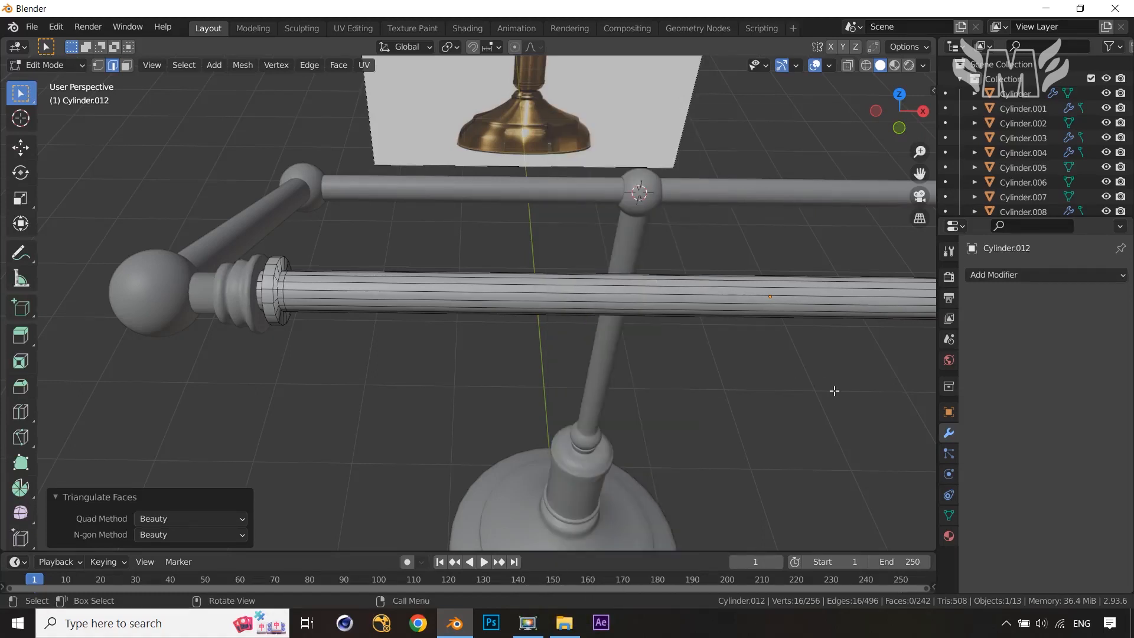
pyautogui.hotkey('ctrl', 'r')
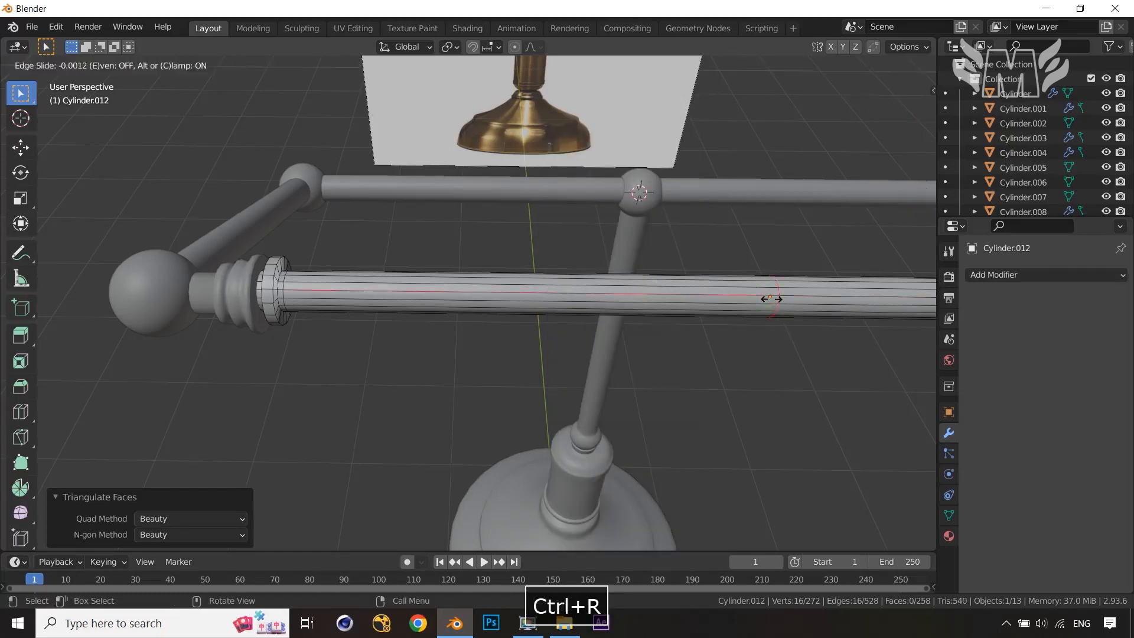
pyautogui.click(770, 296)
pyautogui.rightClick(779, 331)
pyautogui.hotkey('ctrl', 'b')
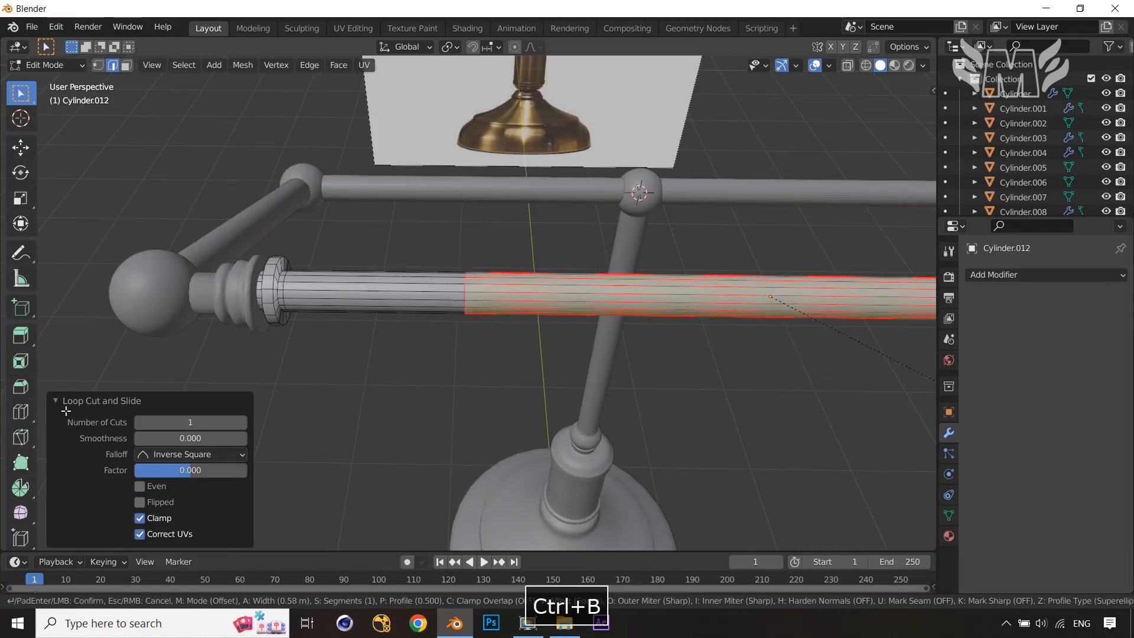
pyautogui.click(161, 423)
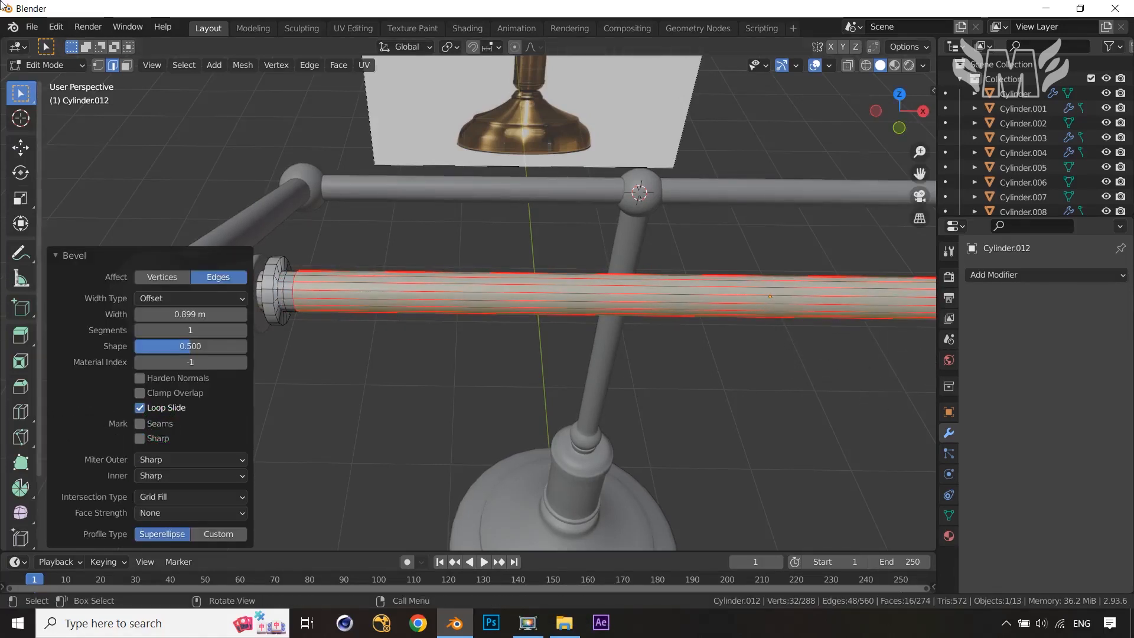
# Extrude the bar's long middle faces outward along their normals by about 0.767 m.
pyautogui.hotkey('alt', 'e')
pyautogui.click(737, 419)
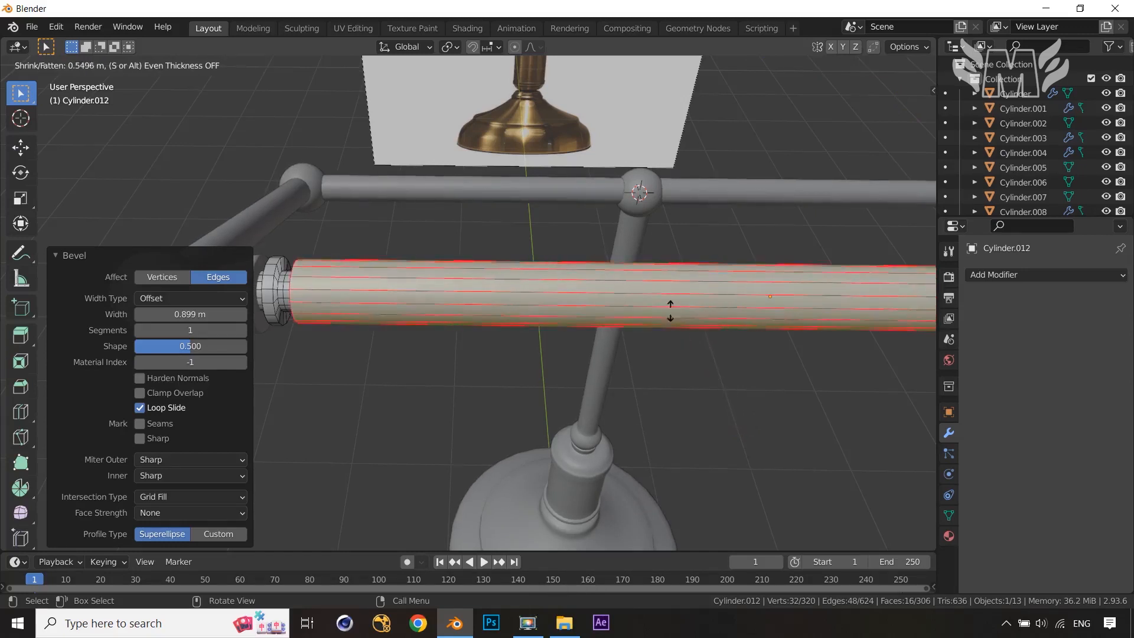
pyautogui.click(637, 261)
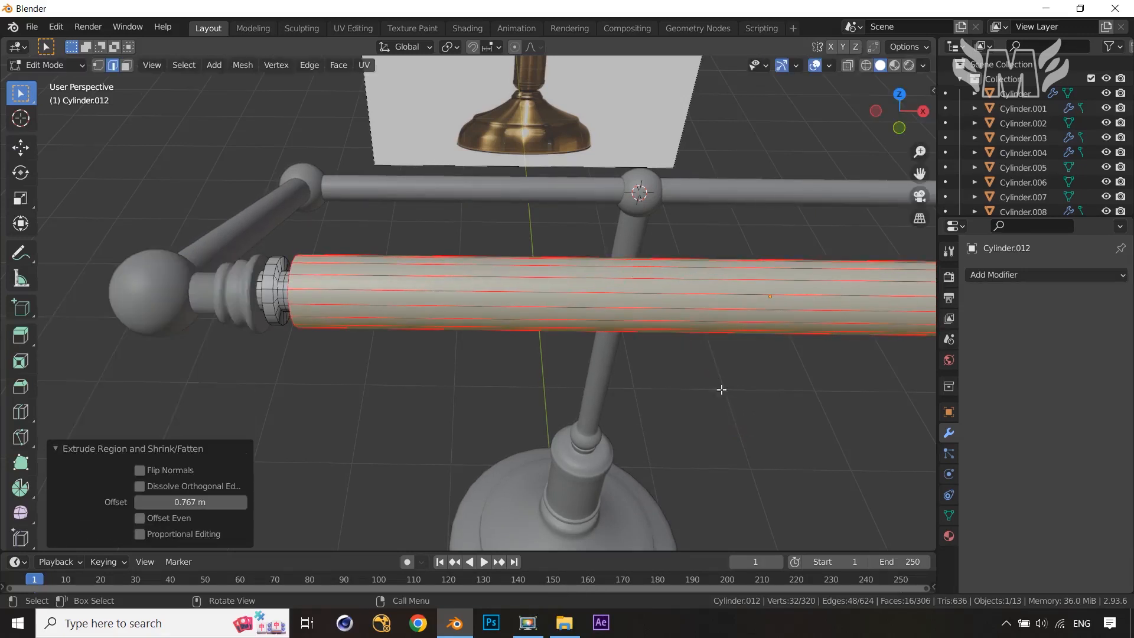
pyautogui.press('Tab')
# Cut a centred edge loop in the thickened middle section and bevel it about 0.86 m wide into loops near both ends.
pyautogui.moveTo(752, 410); pyautogui.dragTo(636, 378, button='middle')
pyautogui.press('Tab')
pyautogui.moveTo(546, 332); pyautogui.dragTo(580, 335, button='middle')
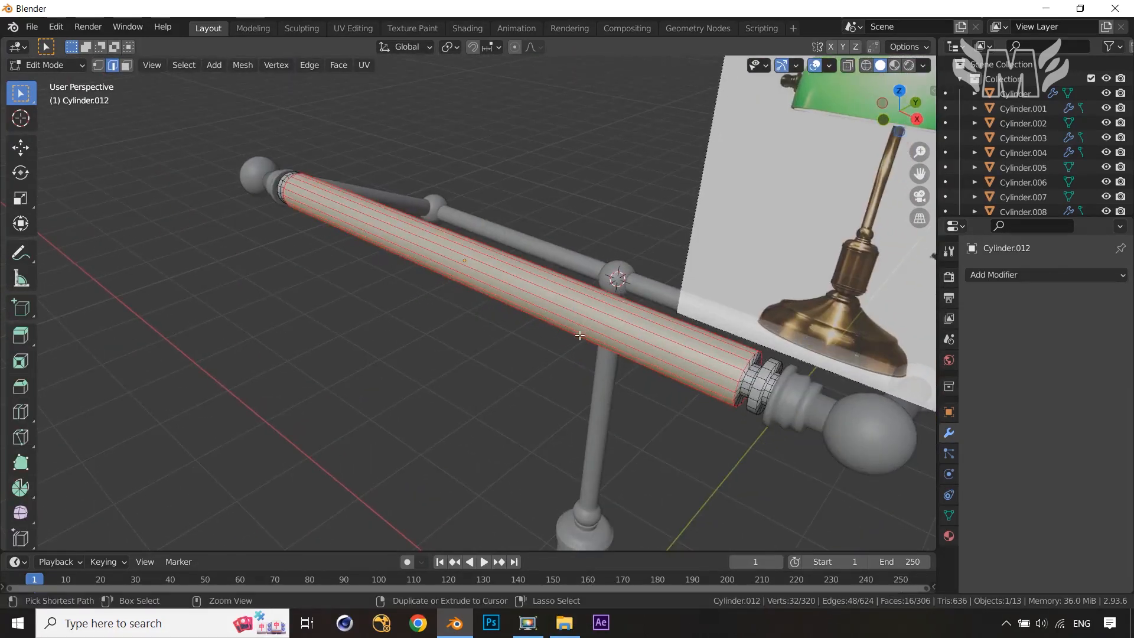
pyautogui.hotkey('ctrl', 'r')
pyautogui.click(558, 312)
pyautogui.rightClick(555, 323)
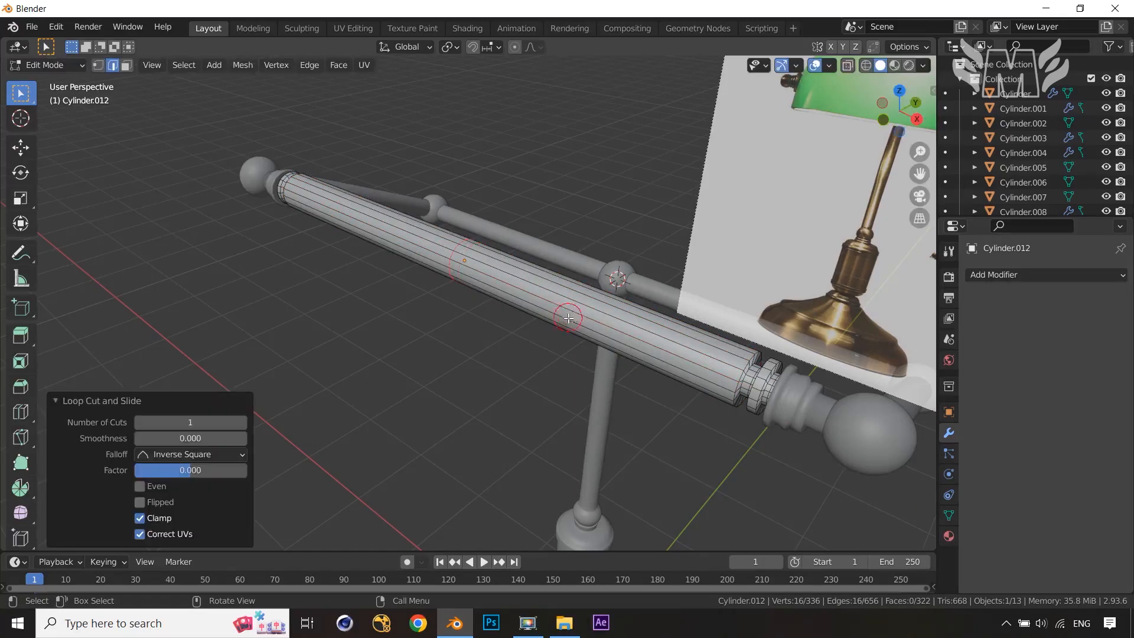
pyautogui.hotkey('ctrl', 'b')
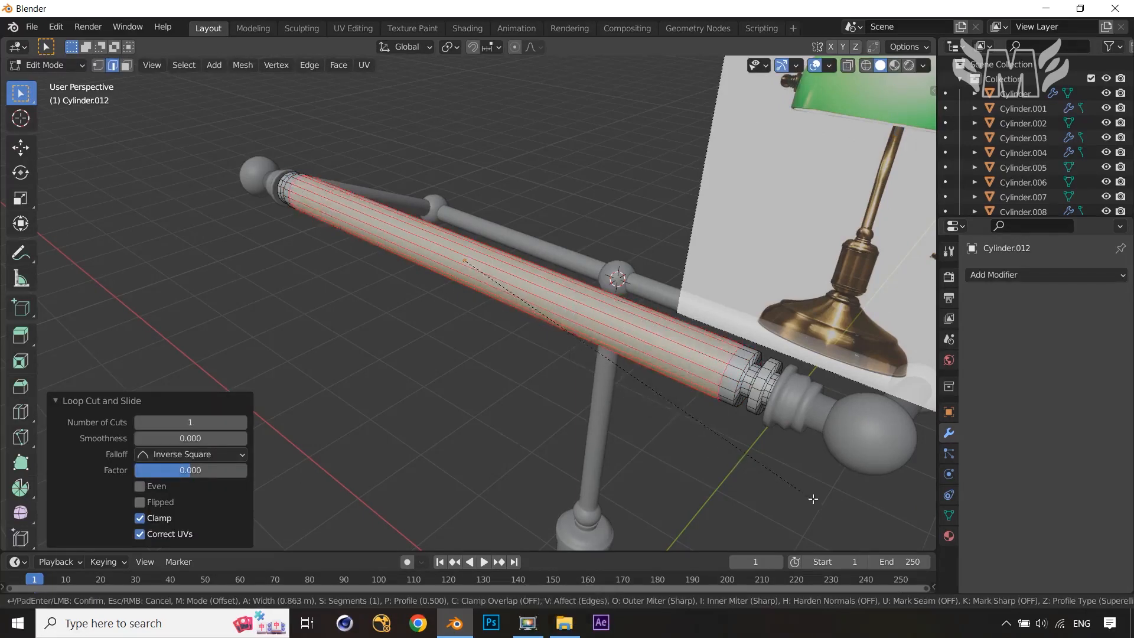
pyautogui.click(814, 501)
pyautogui.press('Tab')
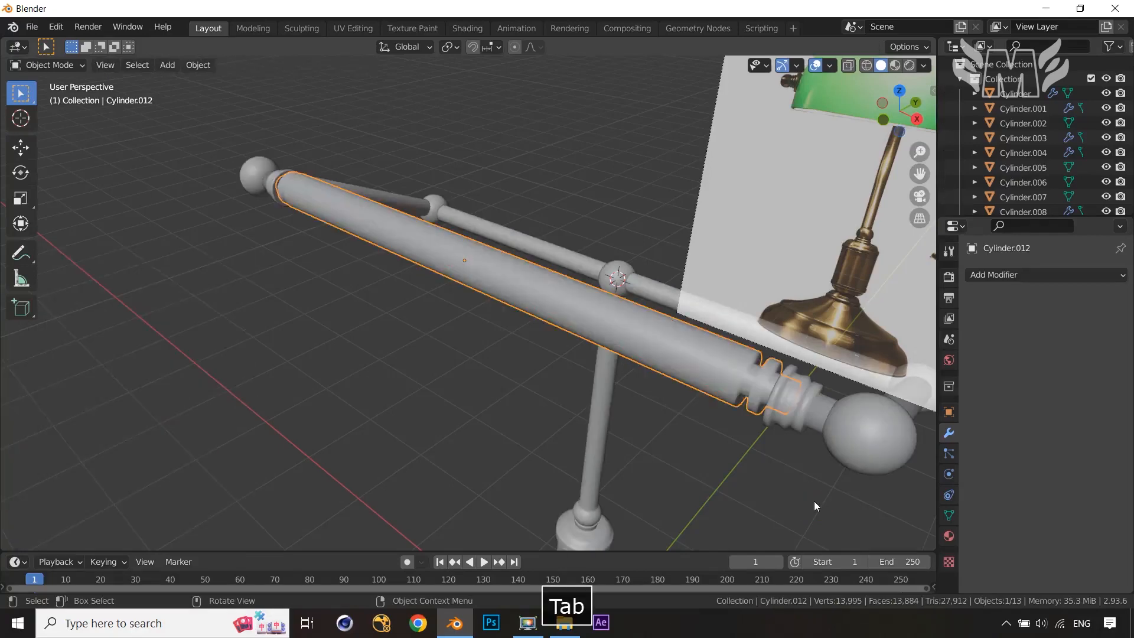
# Cut an edge loop in the shoulder at one end of the thickened section and slide it toward the outer edge.
pyautogui.moveTo(810, 500); pyautogui.dragTo(753, 484, button='middle')
pyautogui.scroll(2, 728, 475)
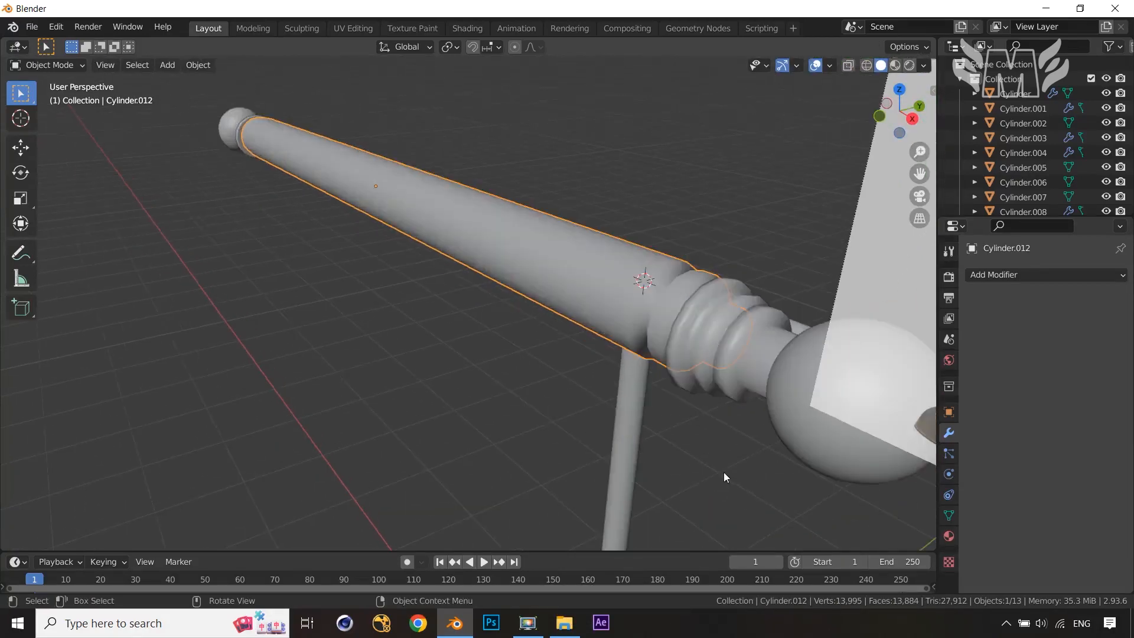
pyautogui.moveTo(698, 427); pyautogui.dragTo(665, 425, button='middle')
pyautogui.press('Tab')
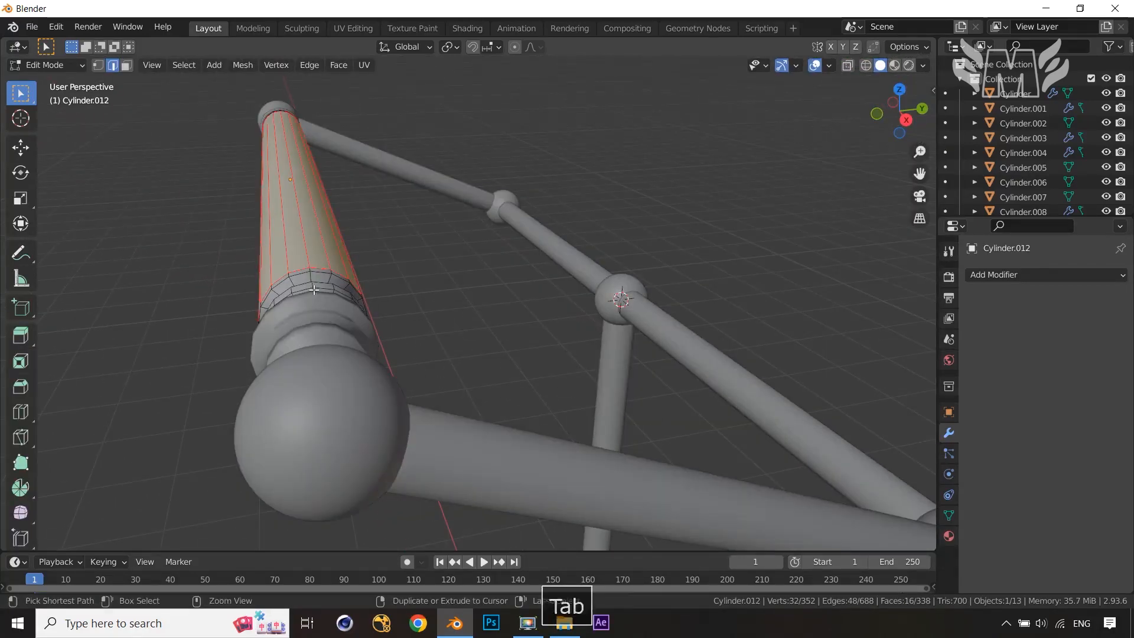
pyautogui.hotkey('ctrl', 'r')
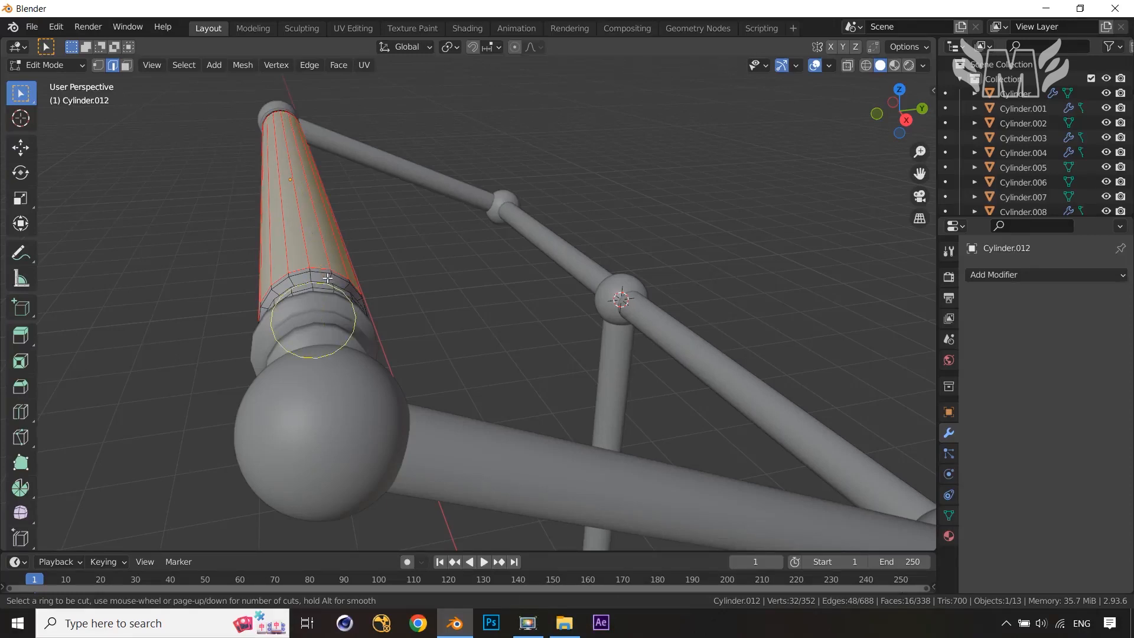
pyautogui.click(328, 277)
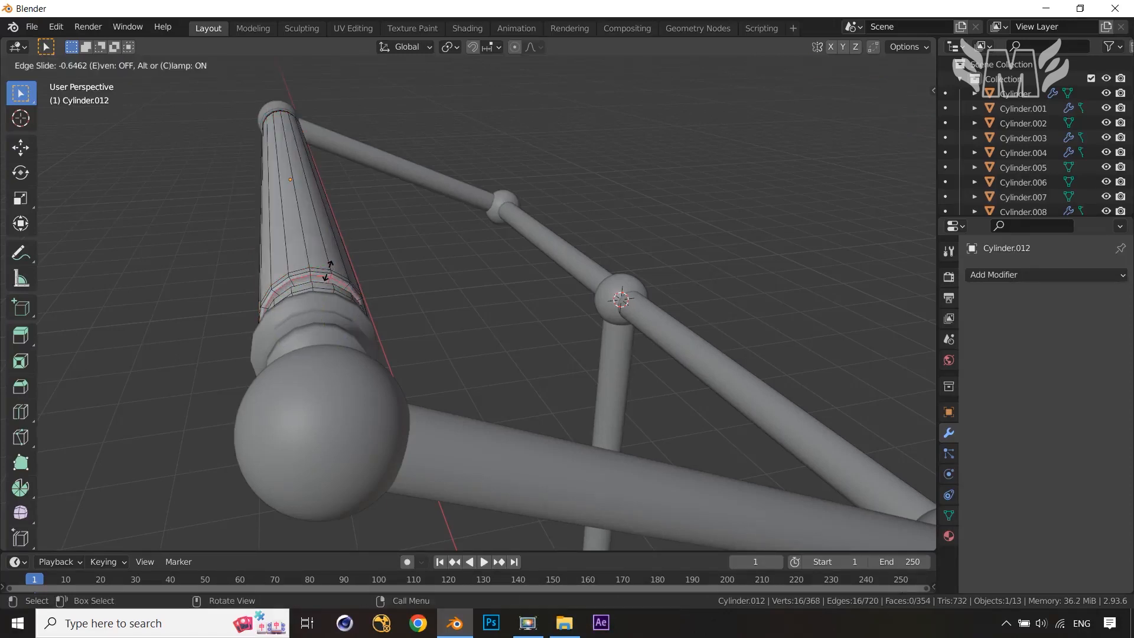
pyautogui.click(328, 271)
pyautogui.press('Tab')
# Cut an edge loop in the shoulder at the opposite end of the thickened section and slide it toward the outer edge.
pyautogui.moveTo(376, 307); pyautogui.dragTo(566, 334, button='middle')
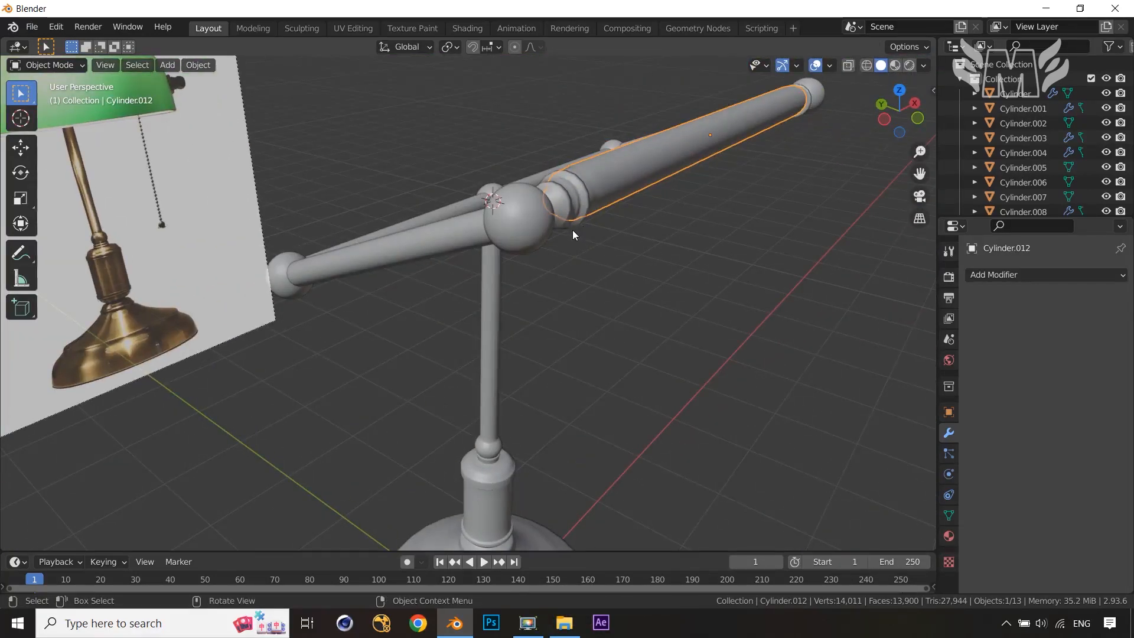
pyautogui.press('Tab')
pyautogui.hotkey('ctrl', 'r')
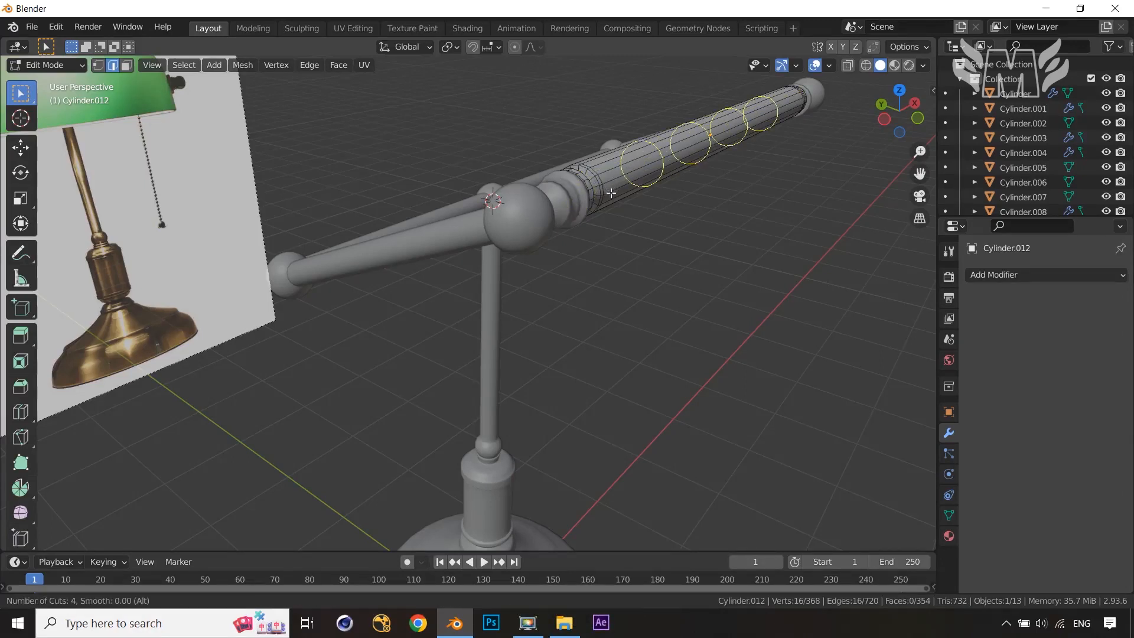
pyautogui.rightClick(636, 183)
pyautogui.scroll(4, 650, 222)
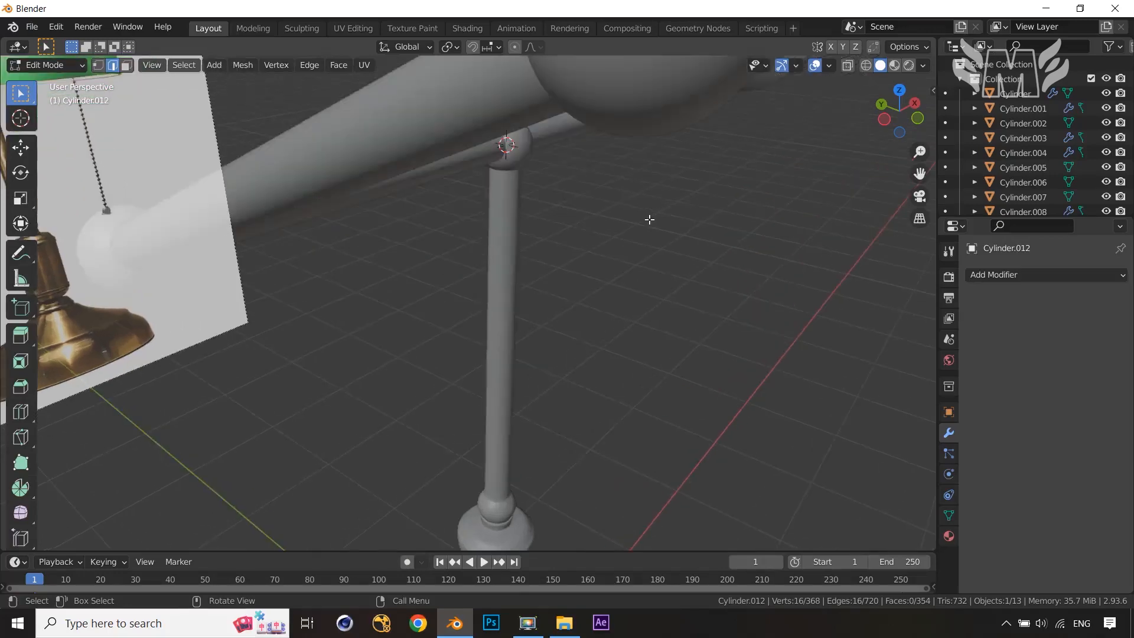
pyautogui.keyDown('shift'); pyautogui.moveTo(648, 221); pyautogui.dragTo(560, 356, button='middle'); pyautogui.keyUp('shift')
pyautogui.hotkey('ctrl', 'r')
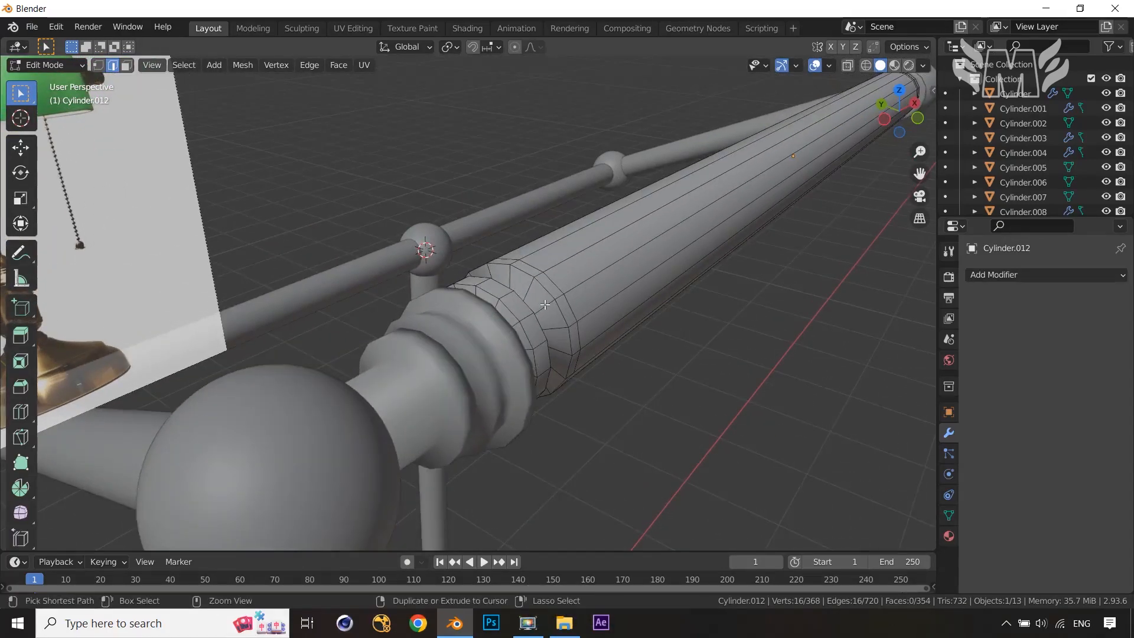
pyautogui.click(545, 298)
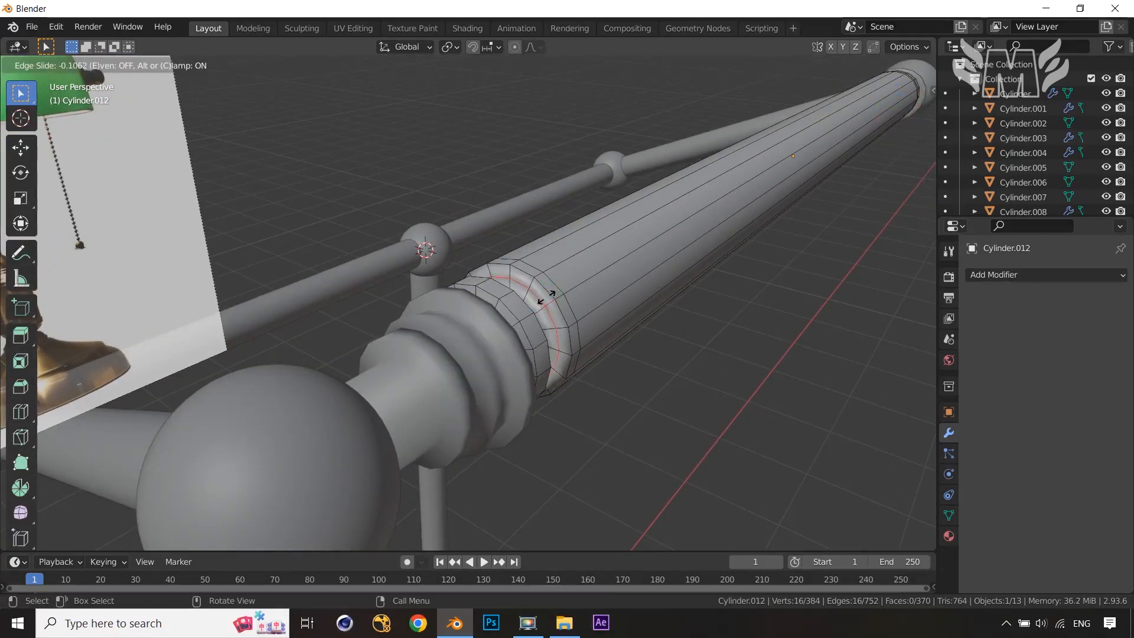
pyautogui.click(547, 289)
pyautogui.press('Tab')
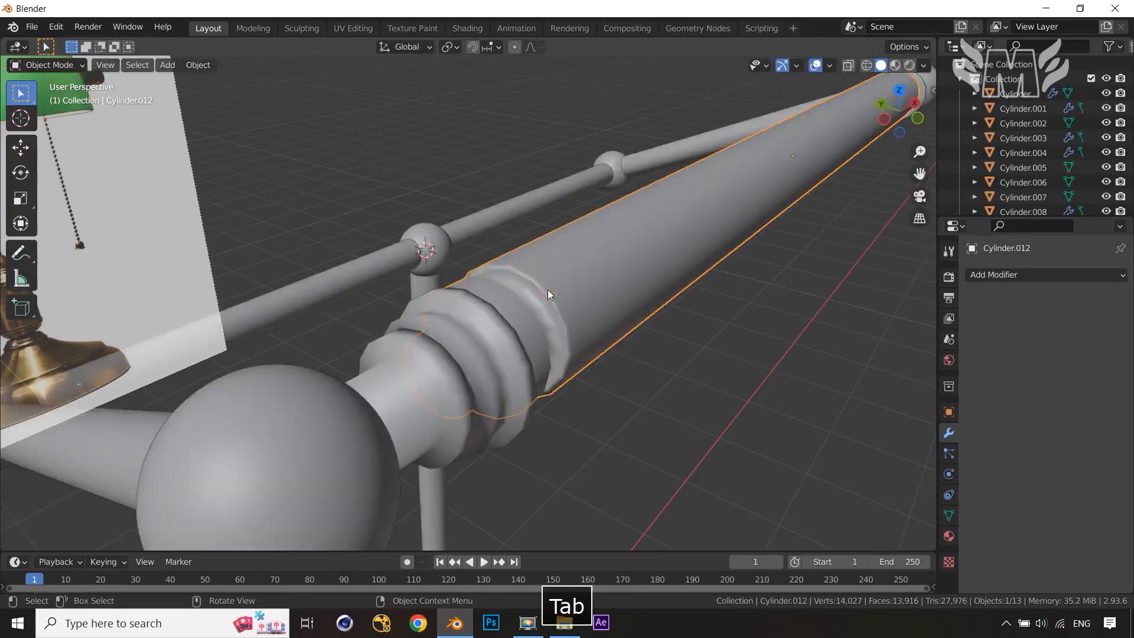
# Cut an edge loop in the side wall at one end of the crossbar's thickened section, slid by a factor of 0.536.
pyautogui.moveTo(548, 290); pyautogui.dragTo(529, 335, button='middle')
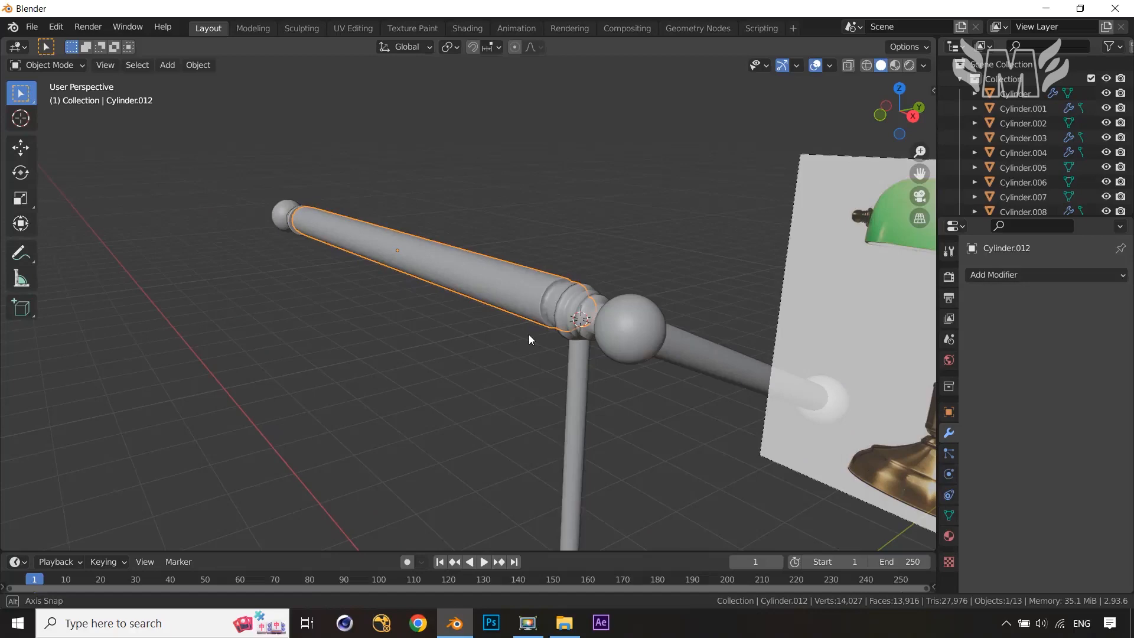
pyautogui.press('Tab')
pyautogui.scroll(3, 530, 331)
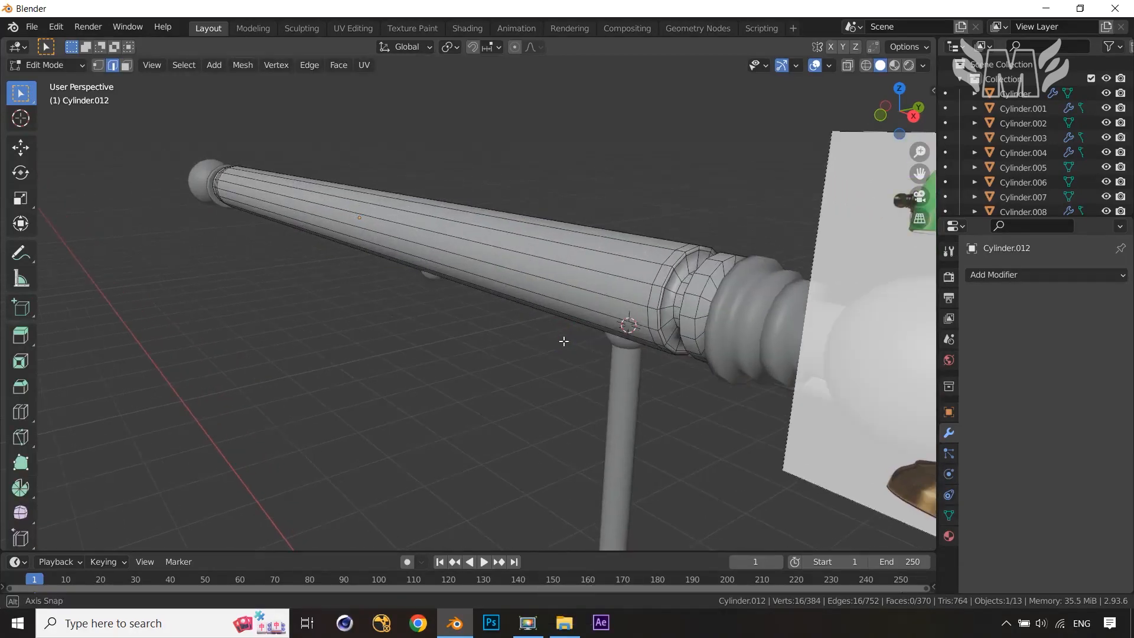
pyautogui.moveTo(564, 341); pyautogui.dragTo(567, 341, button='middle')
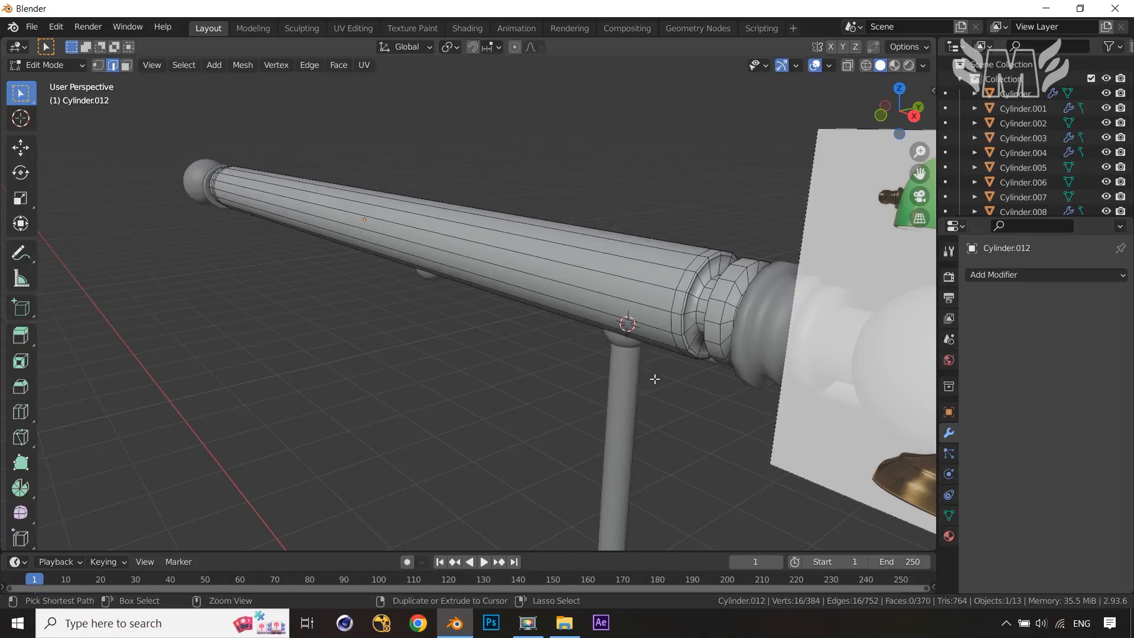
pyautogui.hotkey('ctrl', 'r')
pyautogui.click(698, 299)
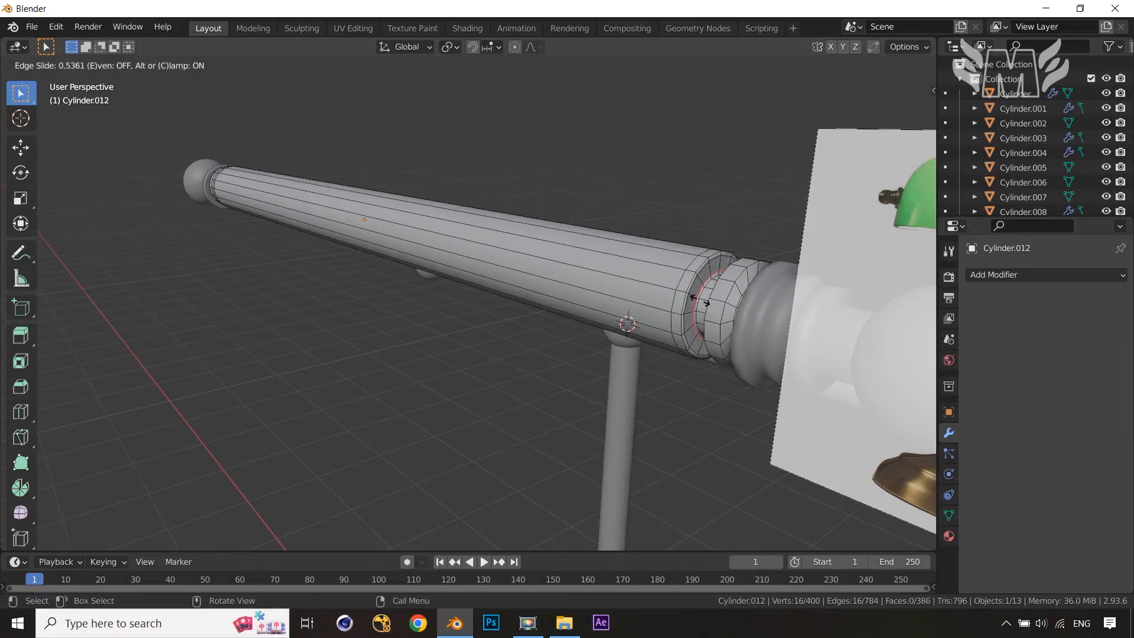
pyautogui.click(700, 300)
# Cut an edge loop in the side wall at the thickened section's opposite end, slide it toward the inner edge and finish mesh editing.
pyautogui.moveTo(511, 386); pyautogui.dragTo(396, 360, button='middle')
pyautogui.scroll(-5, 395, 359)
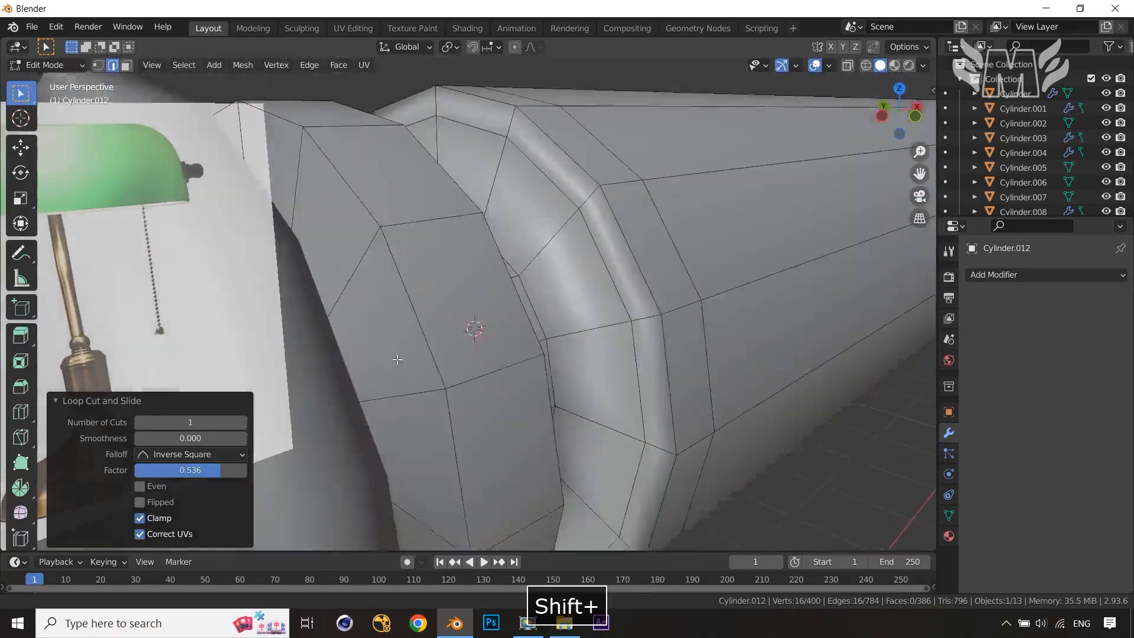
pyautogui.hotkey('ctrl', 'r')
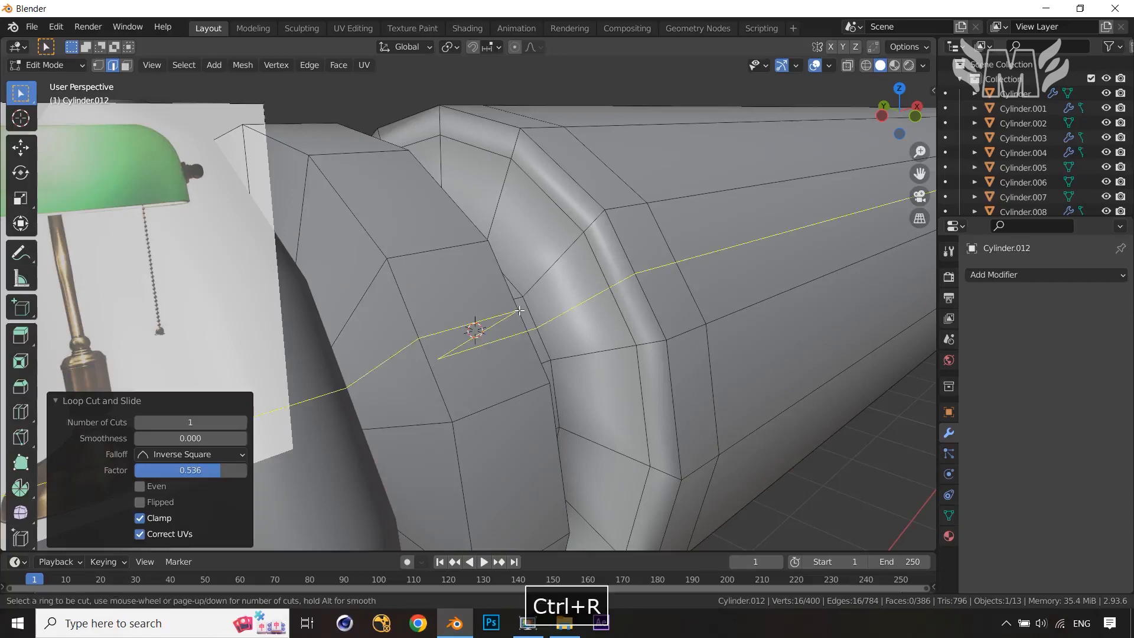
pyautogui.click(550, 265)
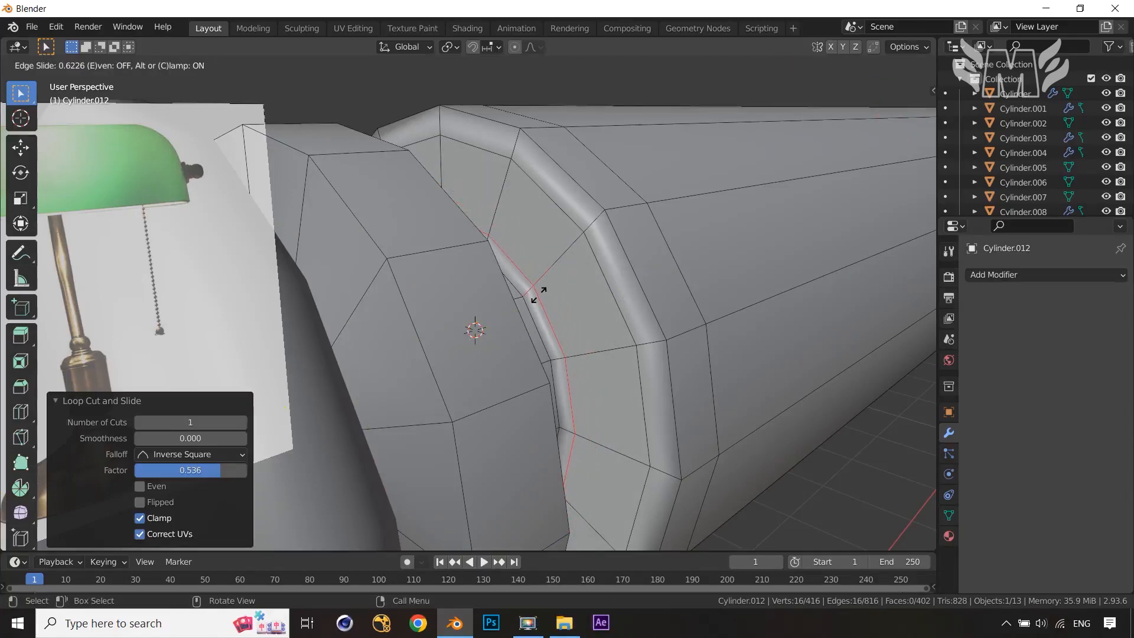
pyautogui.click(540, 295)
pyautogui.press('Tab')
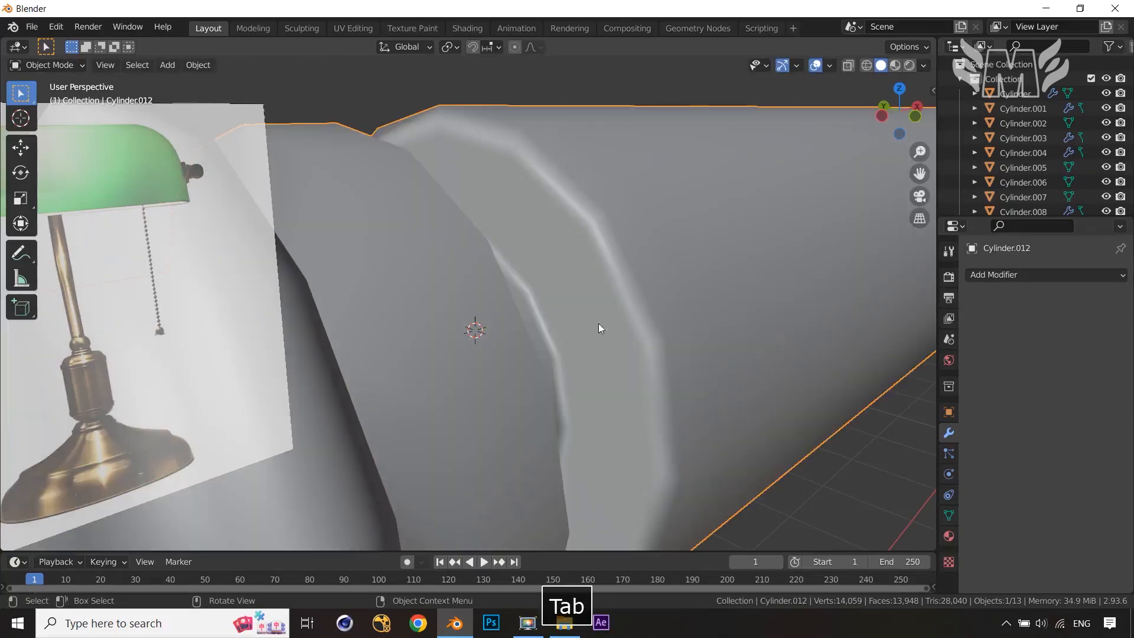
# Unhide the lampshade and clear the selection.
pyautogui.scroll(-5, 626, 352)
pyautogui.scroll(-3, 626, 352)
pyautogui.moveTo(647, 385); pyautogui.dragTo(653, 421, button='middle')
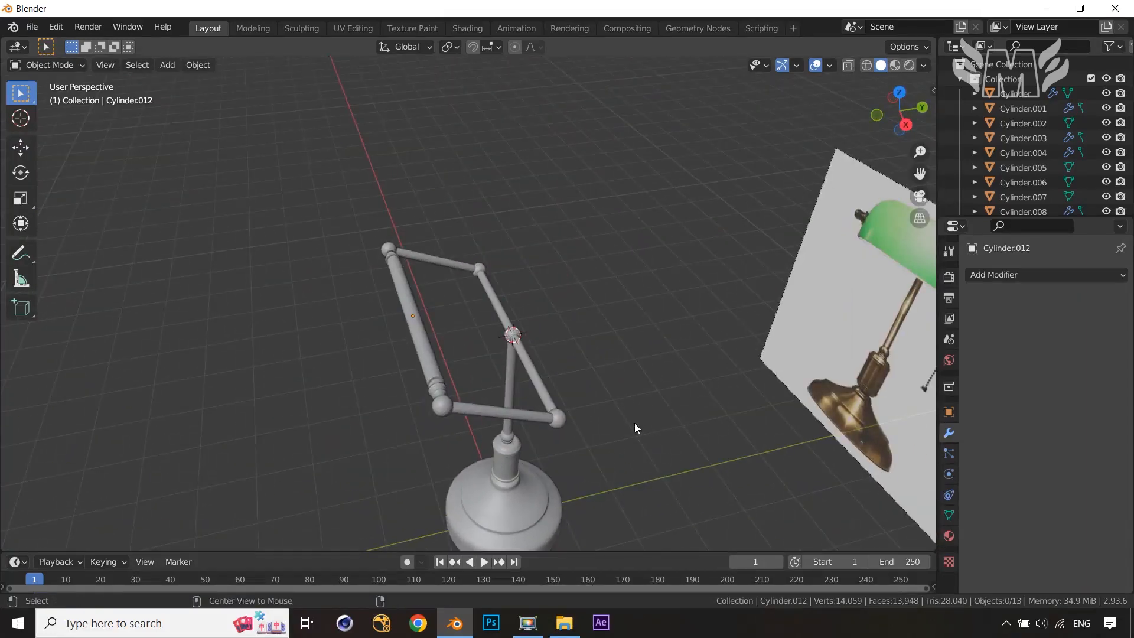
pyautogui.hotkey('alt', 'h')
pyautogui.click(659, 496)
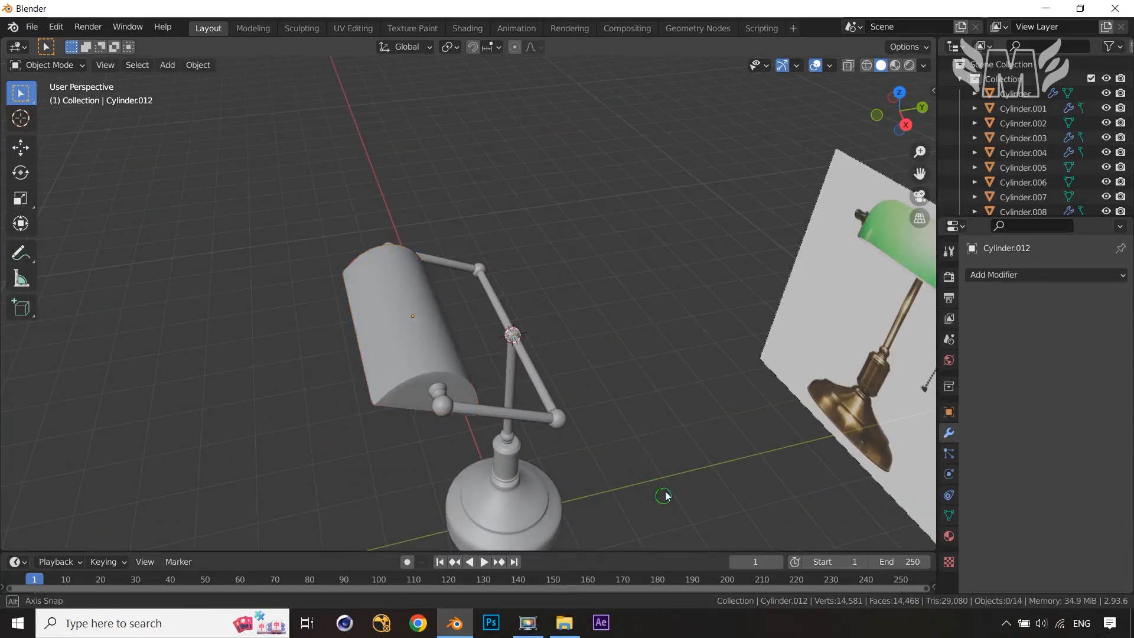
pyautogui.moveTo(667, 493); pyautogui.dragTo(650, 458, button='middle')
pyautogui.scroll(2, 781, 399)
# Select the reference image and hide it from the scene.
pyautogui.scroll(-4, 605, 470)
pyautogui.scroll(-3, 578, 477)
pyautogui.moveTo(648, 269); pyautogui.dragTo(753, 342)
pyautogui.press('h')
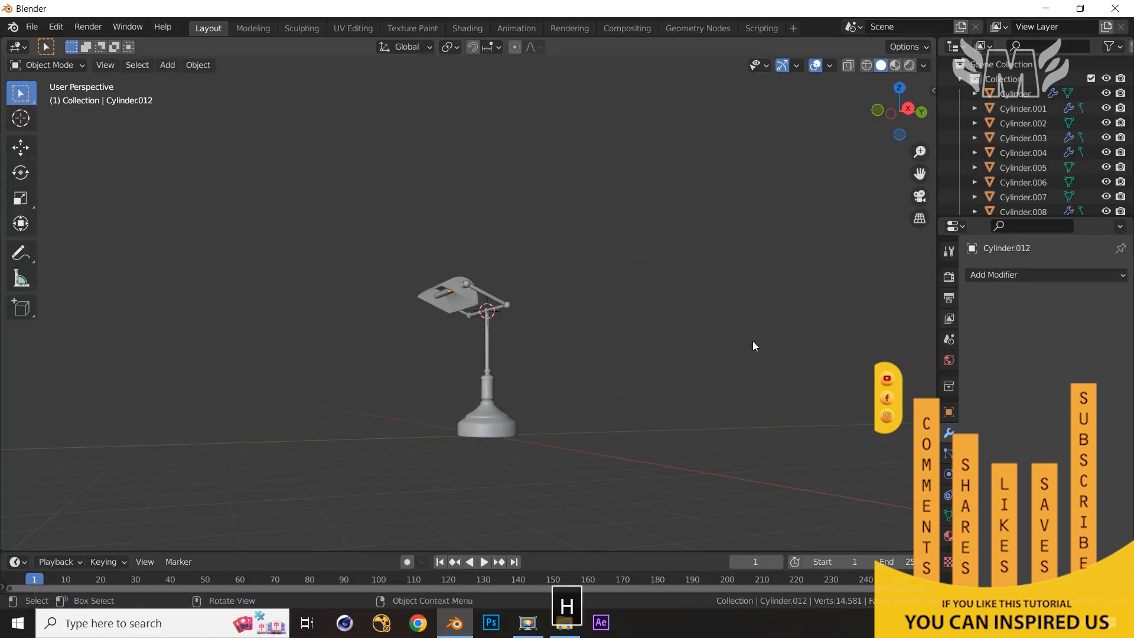
pyautogui.click(611, 397)
pyautogui.moveTo(621, 399); pyautogui.dragTo(657, 405, button='middle')
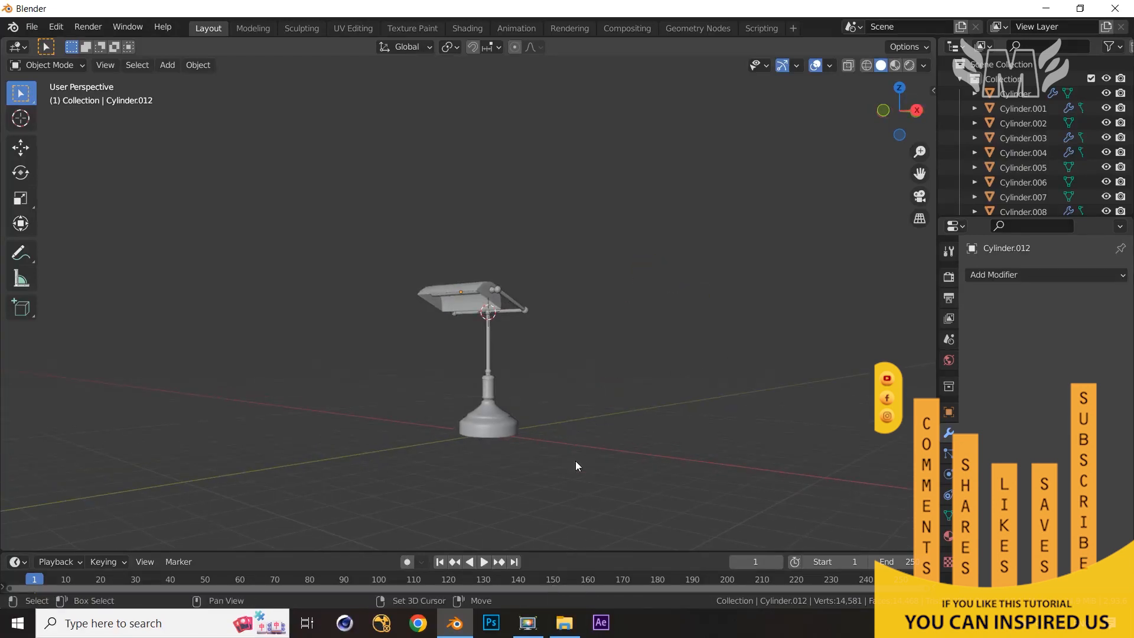
# Reset the 3D cursor to the world origin and add a ground plane there, scaled up about 5.49 times.
pyautogui.hotkey('shift', 's')
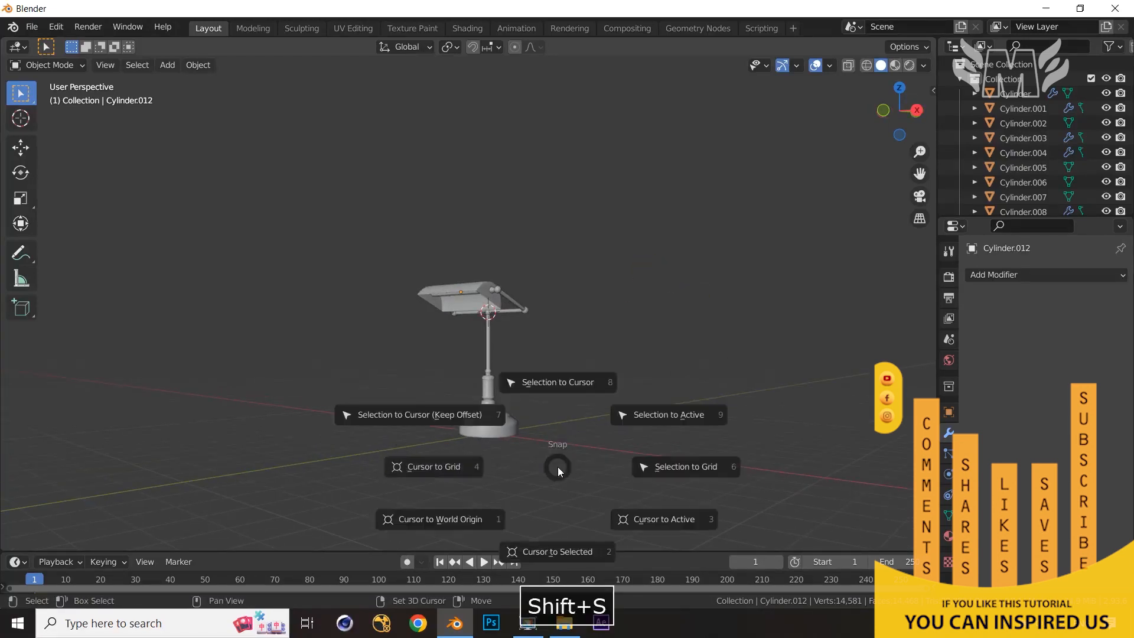
pyautogui.click(477, 521)
pyautogui.hotkey('shift', 'a')
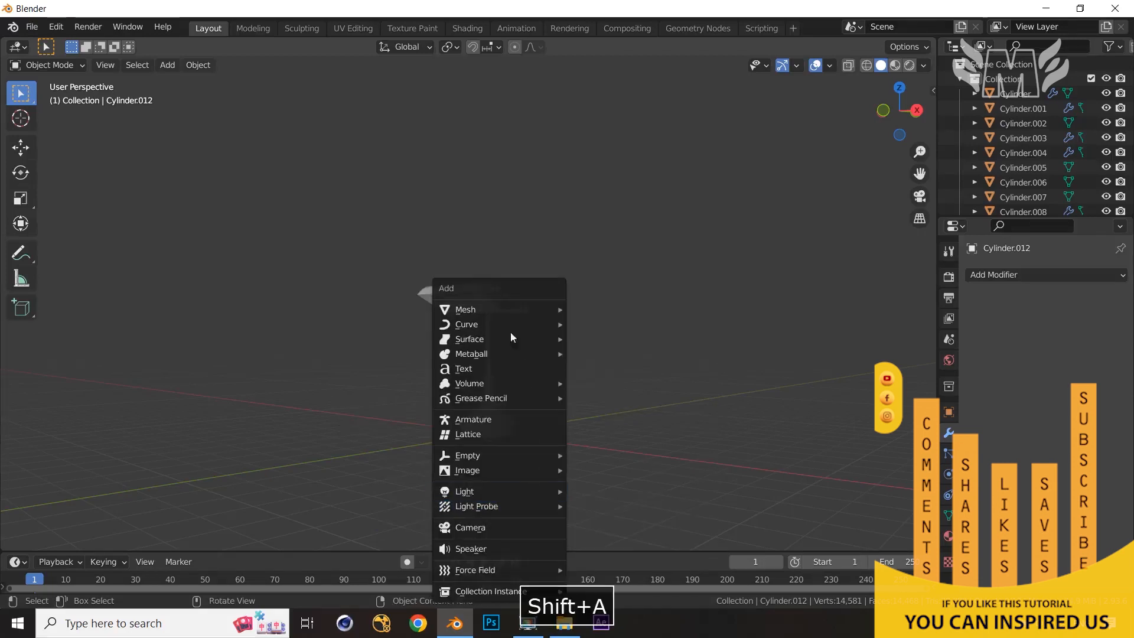
pyautogui.moveTo(502, 310)
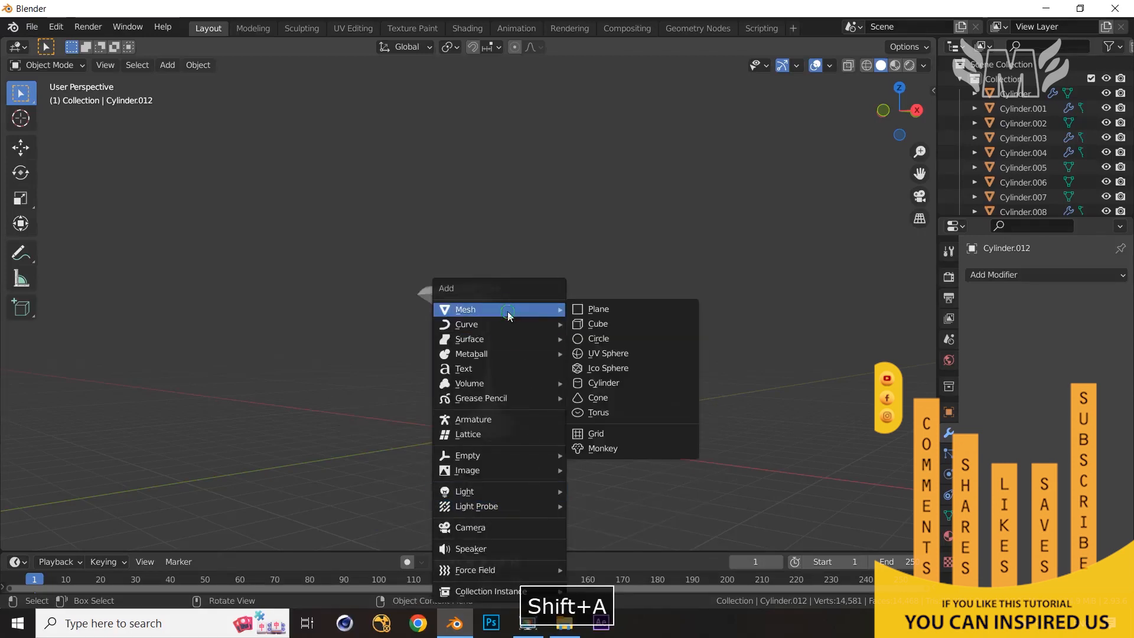
pyautogui.click(626, 307)
pyautogui.press('s')
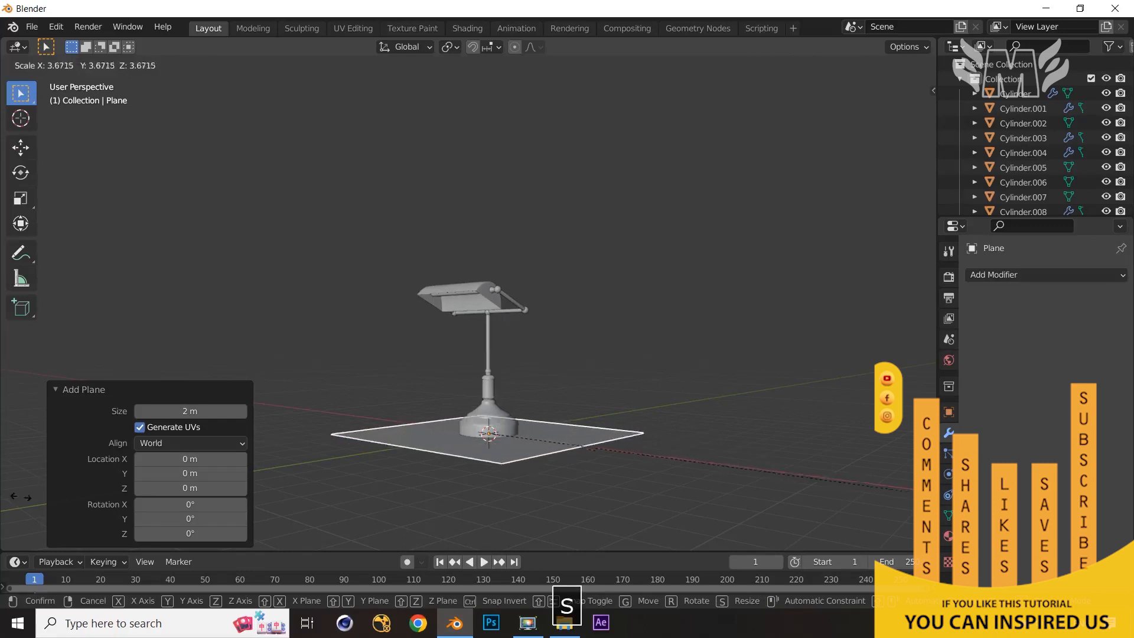
pyautogui.click(215, 507)
# Enable viewport shadows at 0.688 and screen-space cavity with ridge 1.267 and valley 1.320.
pyautogui.moveTo(731, 367); pyautogui.dragTo(635, 490, button='middle')
pyautogui.scroll(1, 650, 495)
pyautogui.scroll(-3, 608, 493)
pyautogui.scroll(2, 633, 489)
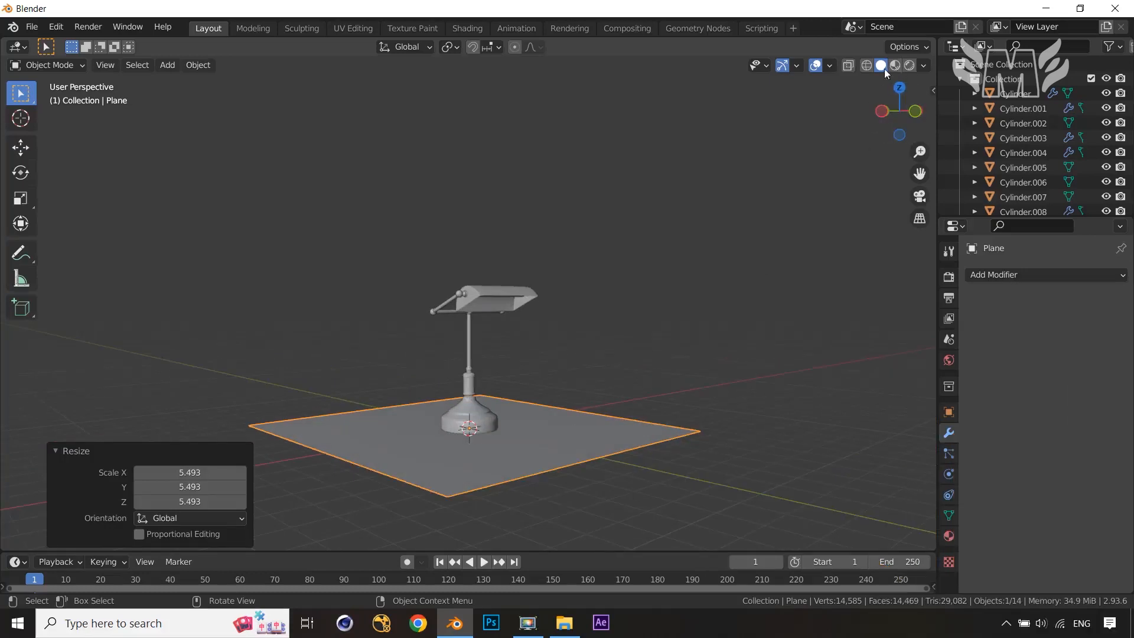
pyautogui.click(925, 66)
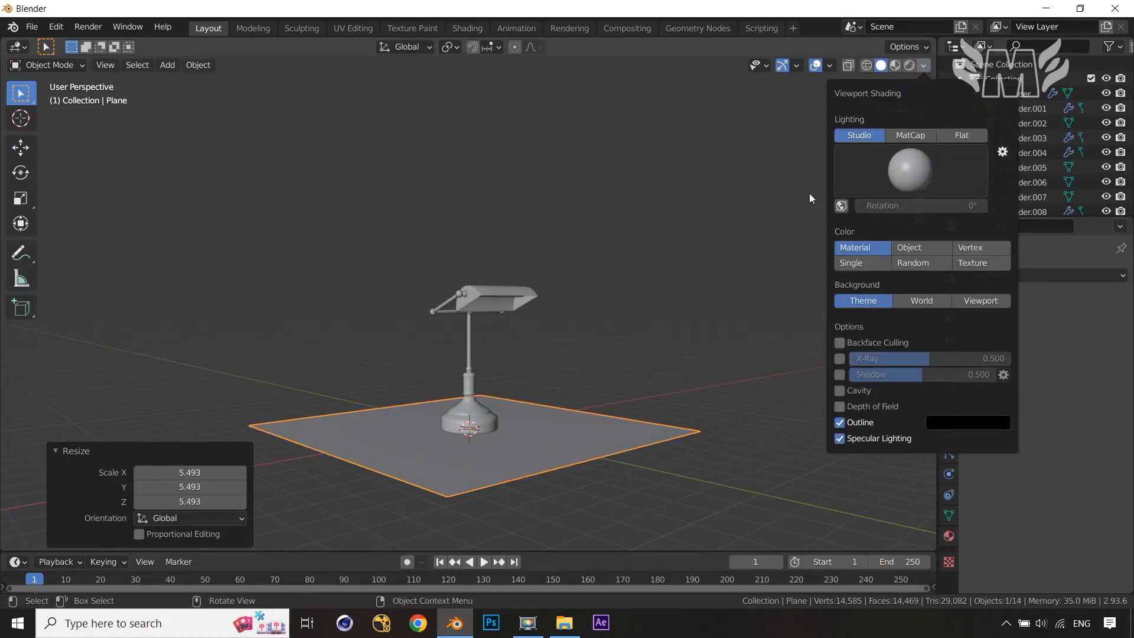
pyautogui.click(839, 375)
pyautogui.click(839, 390)
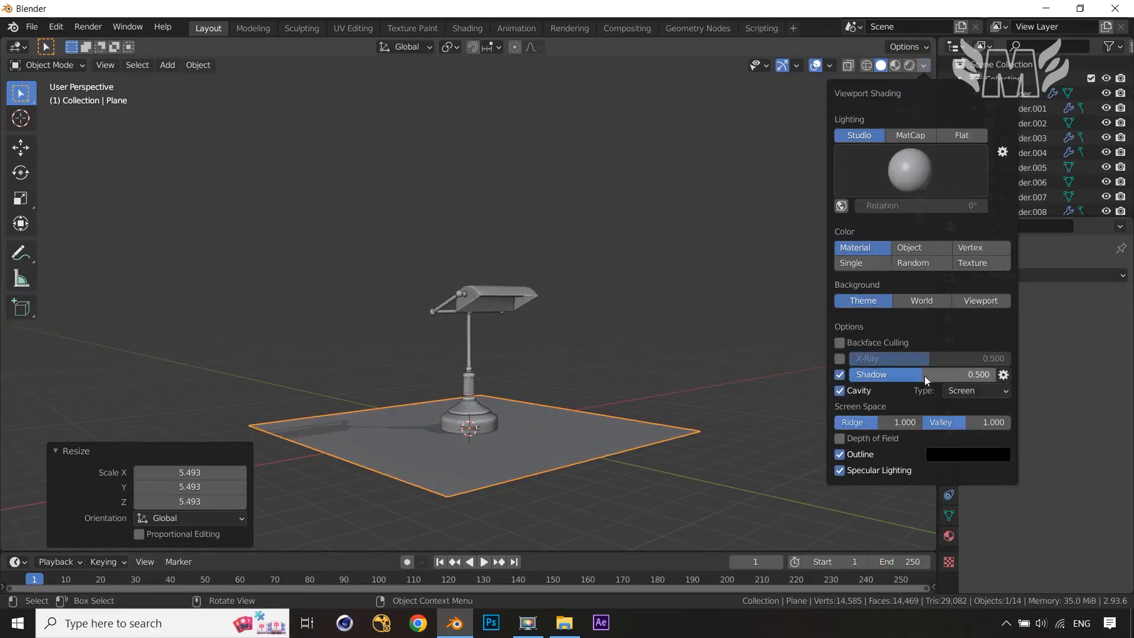
pyautogui.moveTo(922, 374); pyautogui.dragTo(951, 375)
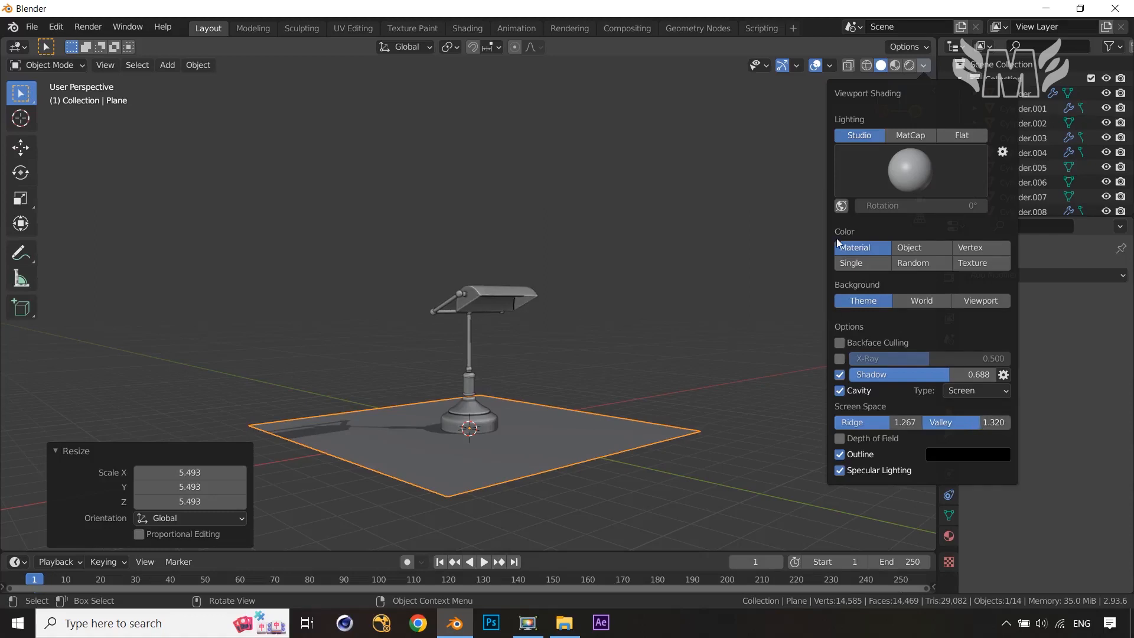
# Switch the viewport lighting to the dark brown MatCap, hide the overlays and deselect the plane.
pyautogui.click(917, 136)
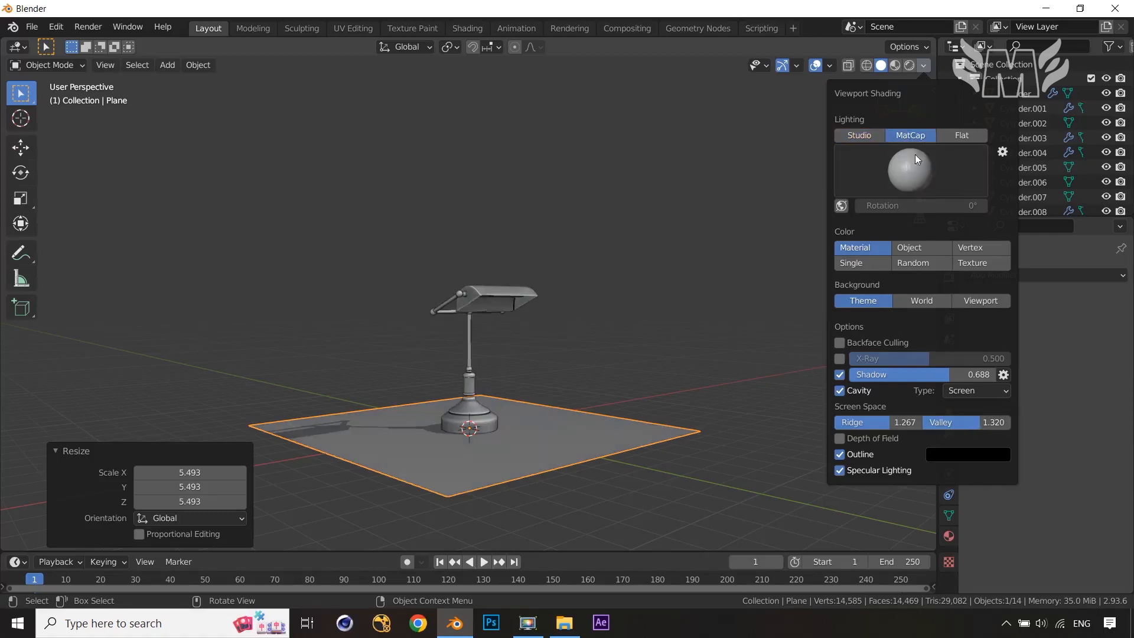
pyautogui.click(913, 155)
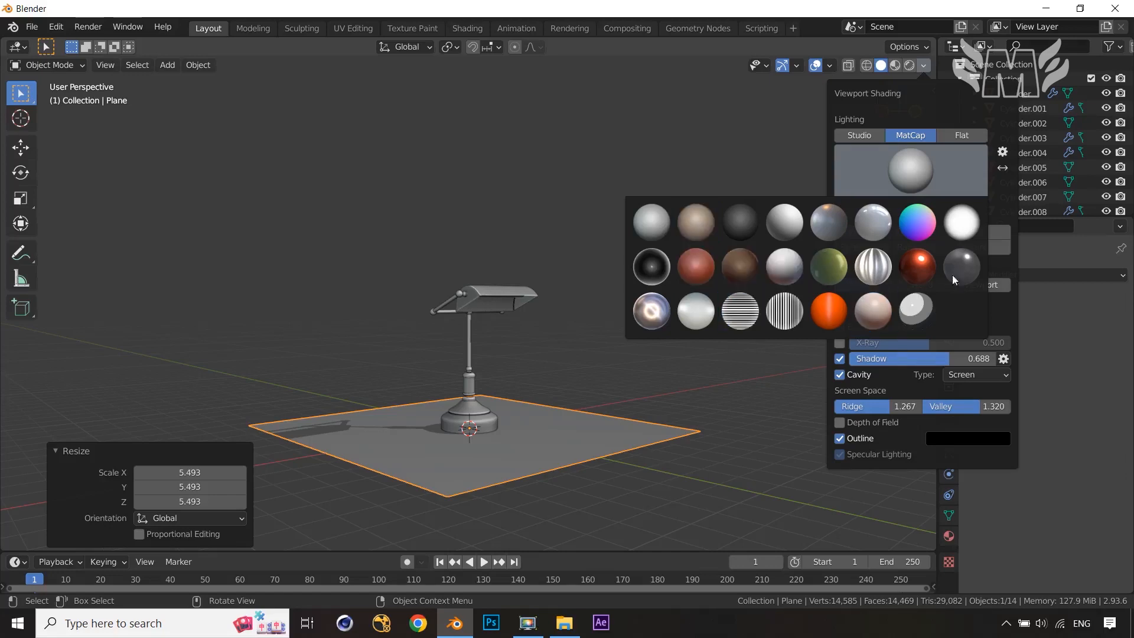
pyautogui.click(741, 268)
pyautogui.moveTo(707, 400)
pyautogui.mouseDown(button='middle')
pyautogui.moveTo(561, 392)
pyautogui.moveTo(551, 386)
pyautogui.moveTo(557, 346)
pyautogui.moveTo(572, 382)
pyautogui.moveTo(863, 450)
pyautogui.moveTo(833, 463)
pyautogui.moveTo(739, 463)
pyautogui.moveTo(644, 438)
pyautogui.moveTo(657, 491)
pyautogui.mouseUp(button='middle')
pyautogui.click(572, 381)
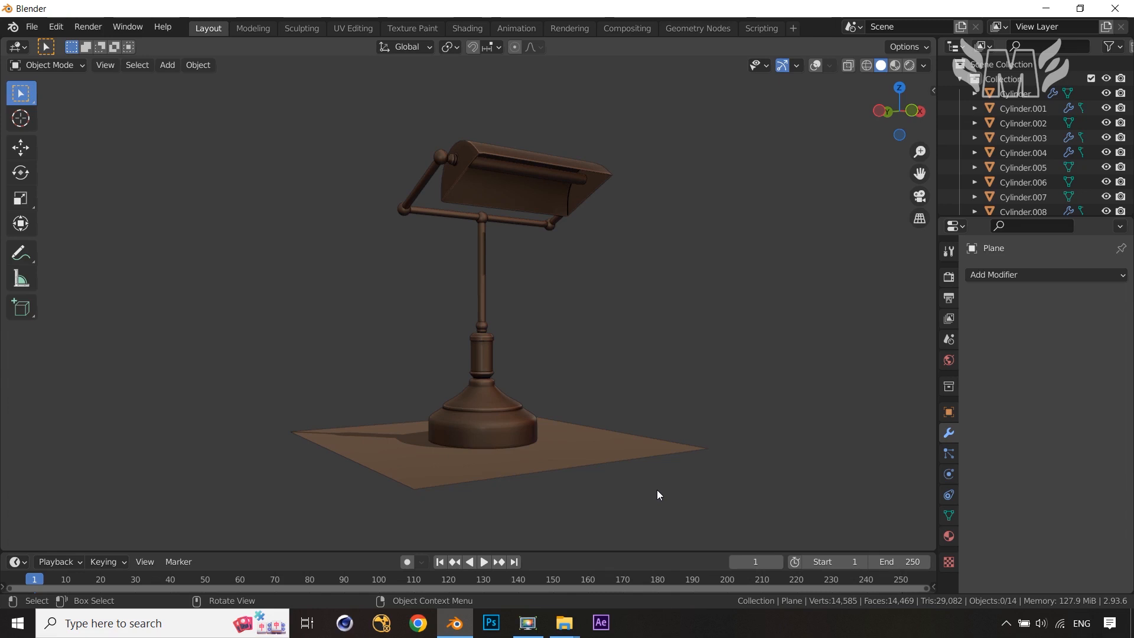